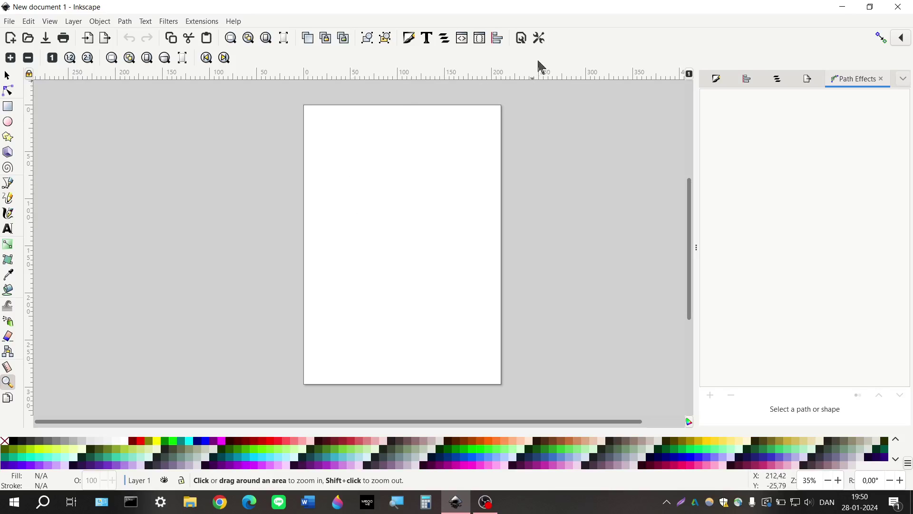
Step: Switch the A4 document page to landscape orientation and show the whole page
left_click(522, 39)
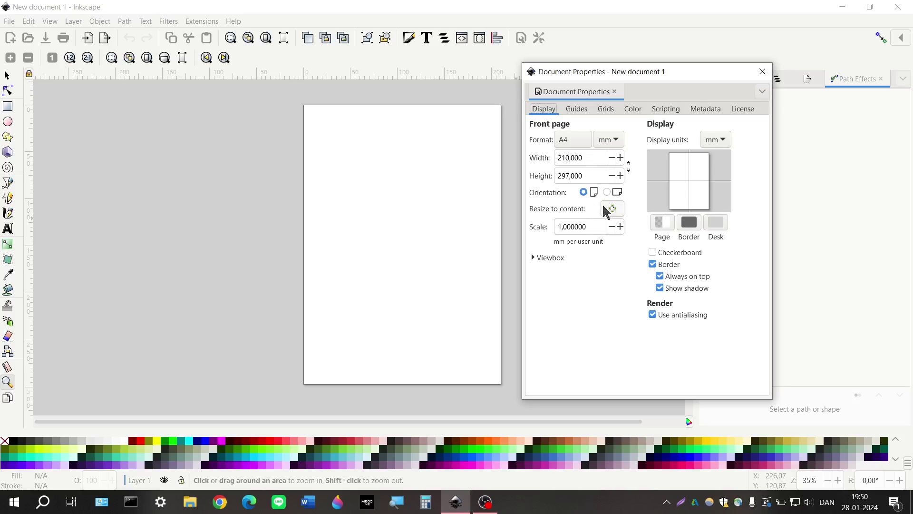
left_click(608, 192)
left_click(762, 71)
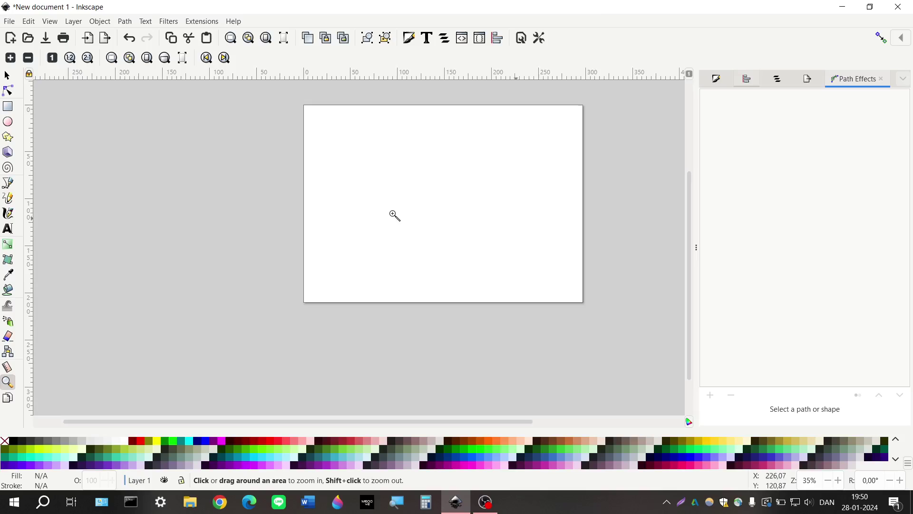
scroll(394, 216, "up", 1)
scroll(392, 247, "right", 2)
scroll(385, 245, "up", 2)
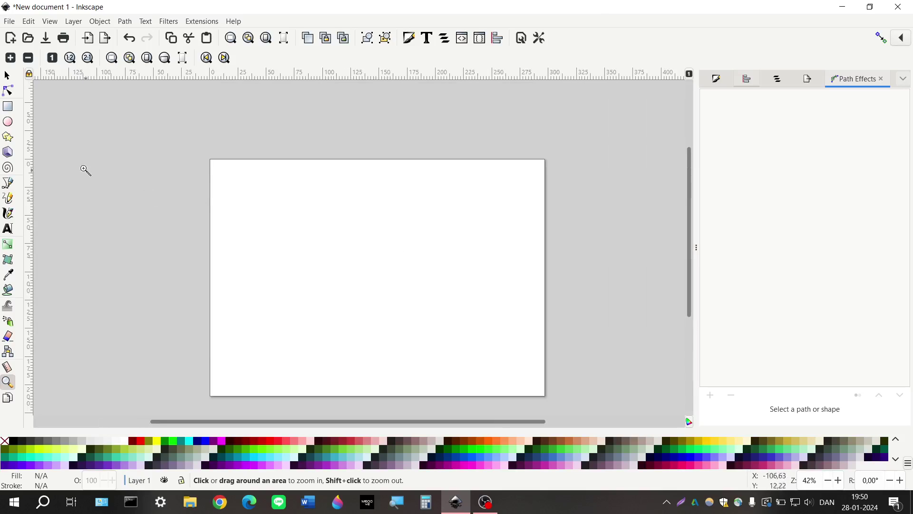
left_click(7, 75)
key("5")
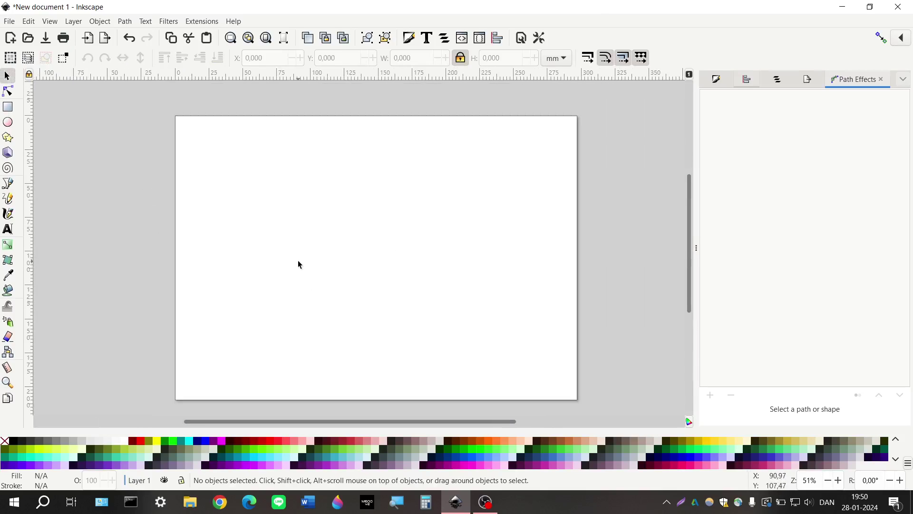
Step: Rename Layer 1 as BG in the document's layer list
left_click(716, 79)
left_click(800, 97)
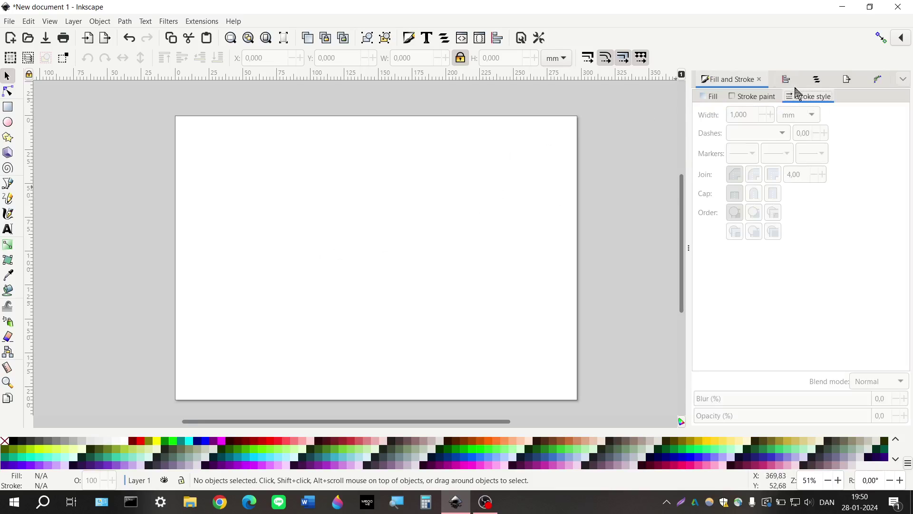
left_click(817, 79)
left_click(720, 115)
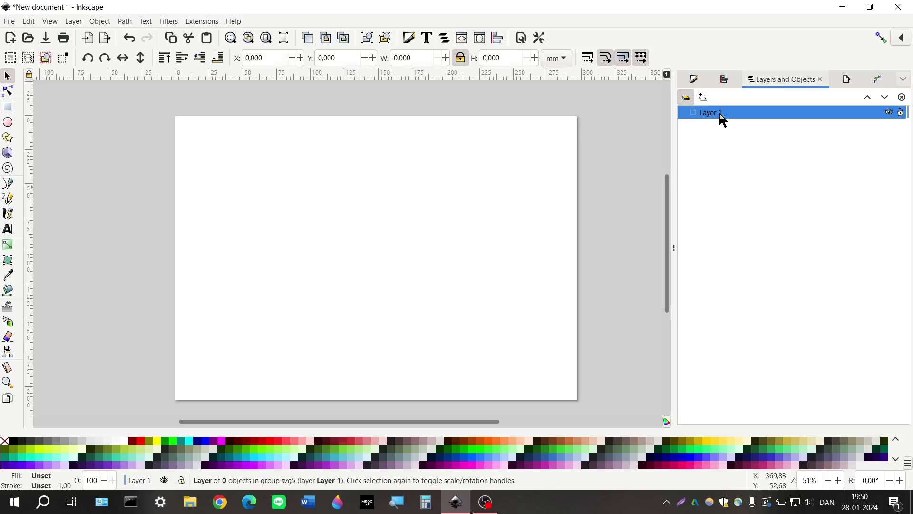
double_click(729, 114)
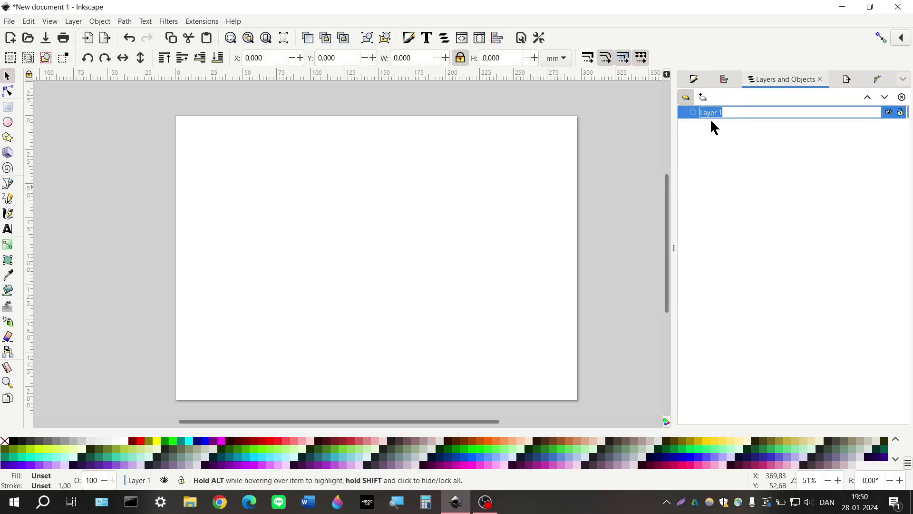
key("Return")
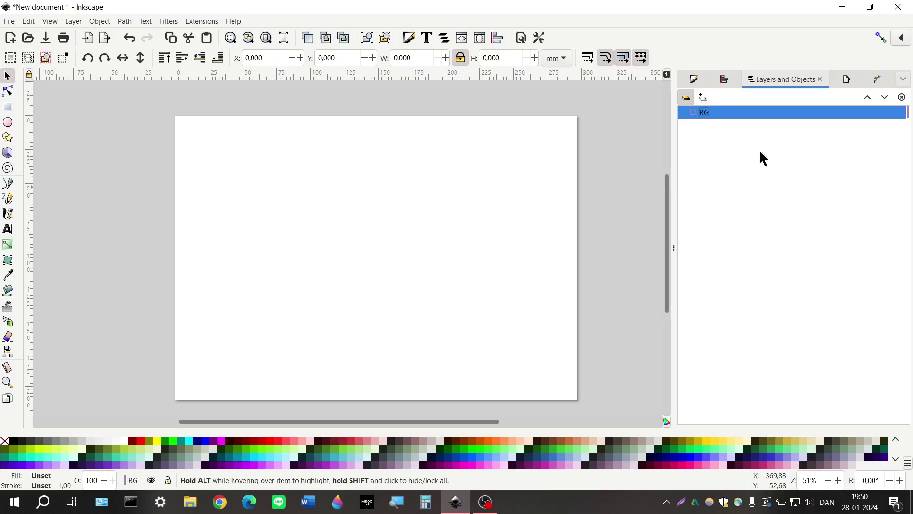
left_click(625, 140)
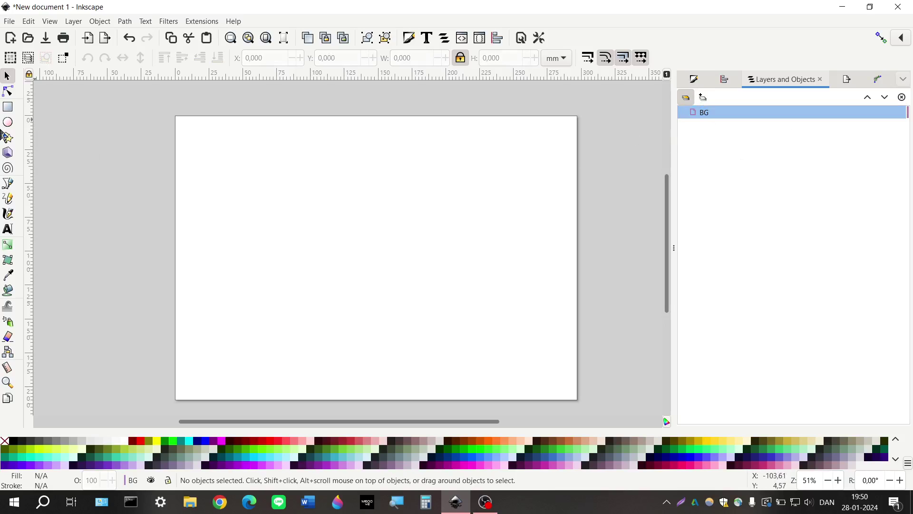
Step: With snapping enabled, draw a 297 × 210 mm rectangle covering the whole page and fill it with dark gray 1a1a1a
key("r")
left_click(882, 38)
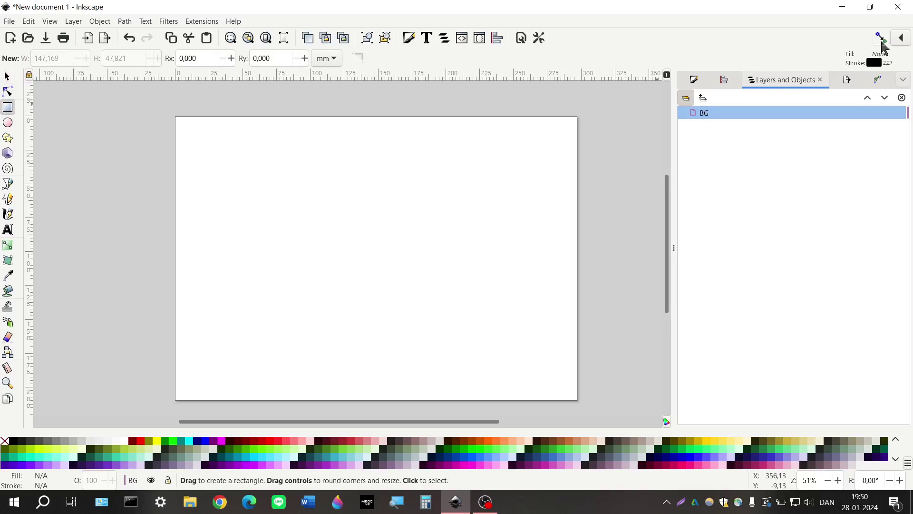
left_click_drag(175, 123, 578, 399)
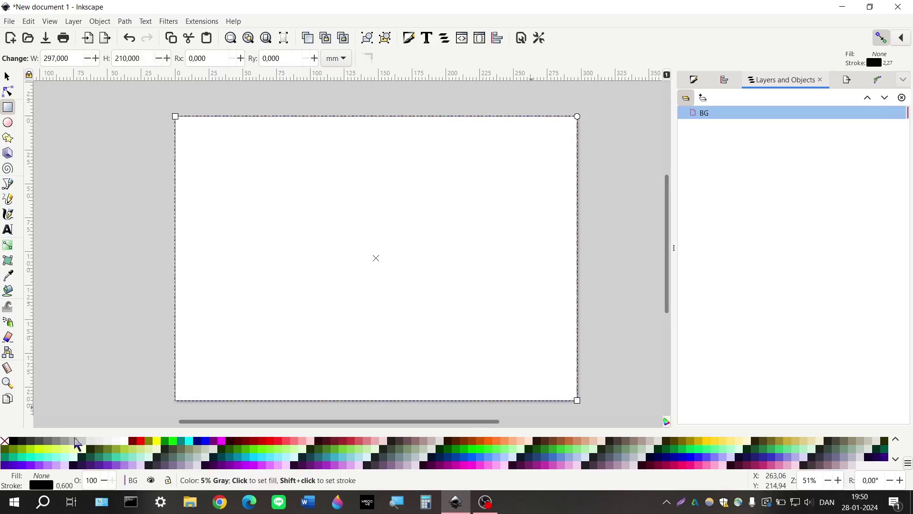
left_click(22, 441)
key("s")
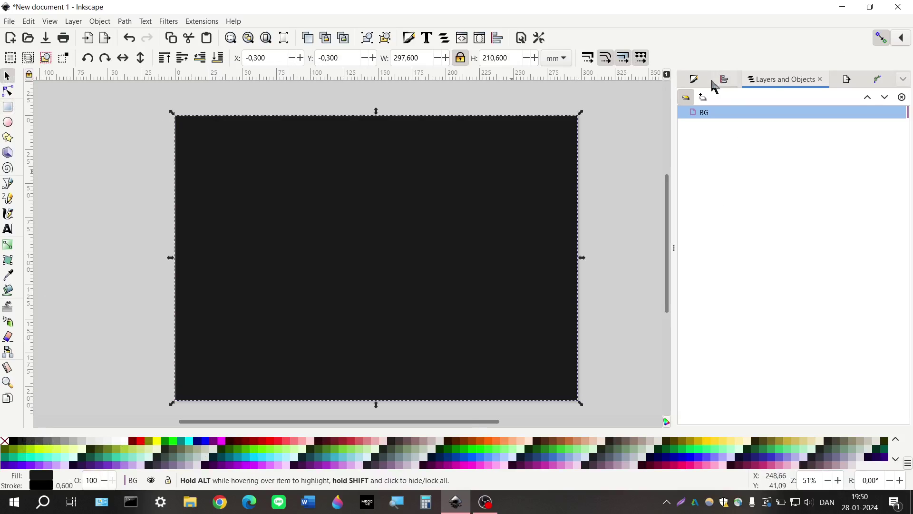
Step: Change the page rectangle's stroke from dashed to a continuous line and remove its stroke paint
key("ctrl+shift+f")
left_click(756, 134)
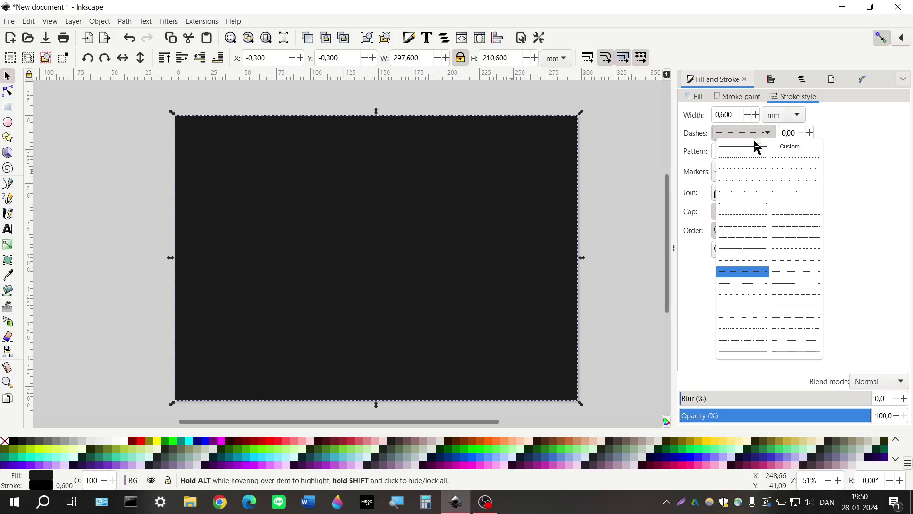
left_click(740, 147)
left_click(696, 96)
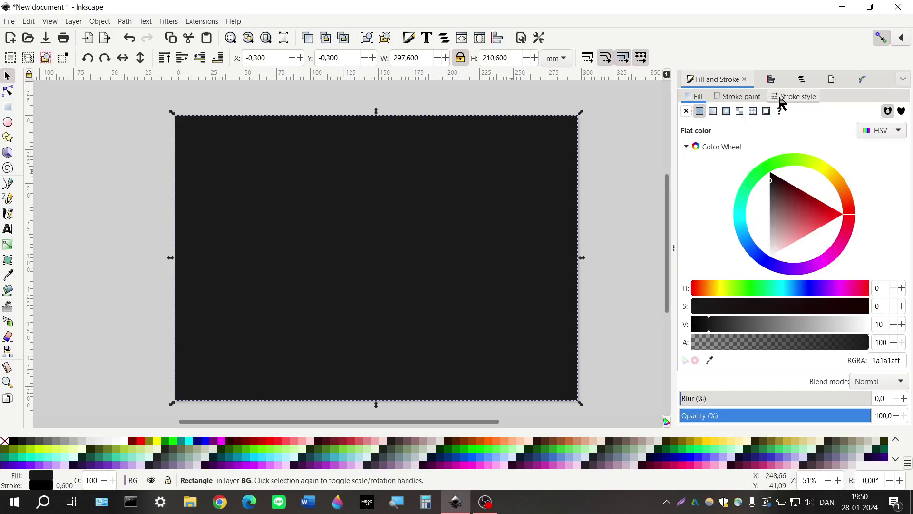
left_click(790, 97)
left_click(731, 116)
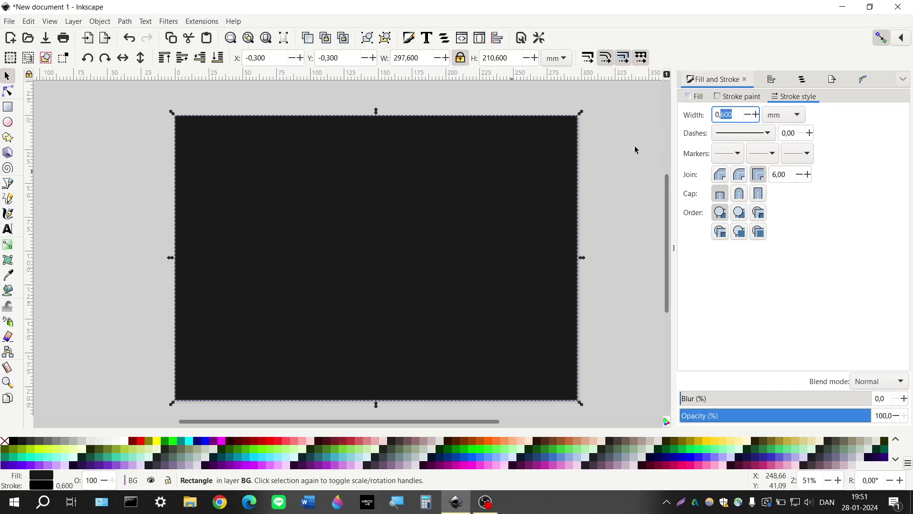
left_click(695, 96)
left_click(738, 96)
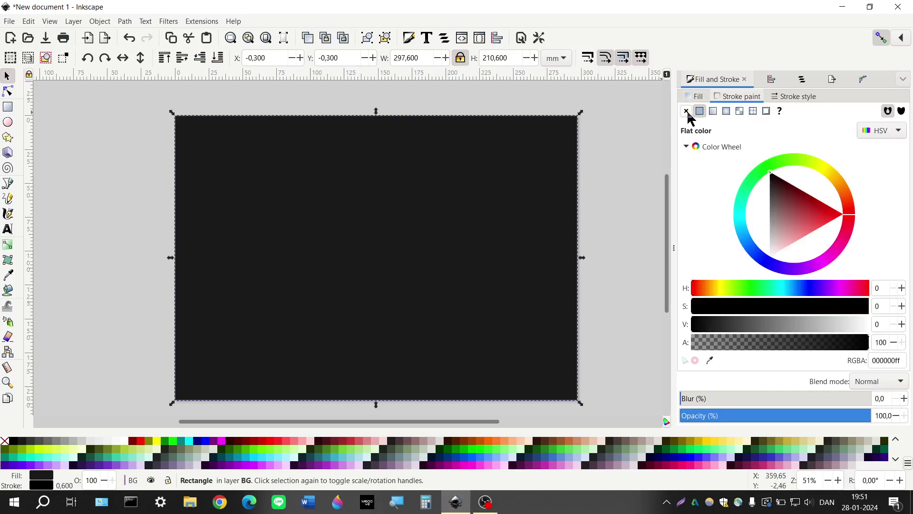
left_click(686, 112)
Step: Fill the page rectangle with the dark navy colour 00112b and deselect it
left_click(695, 96)
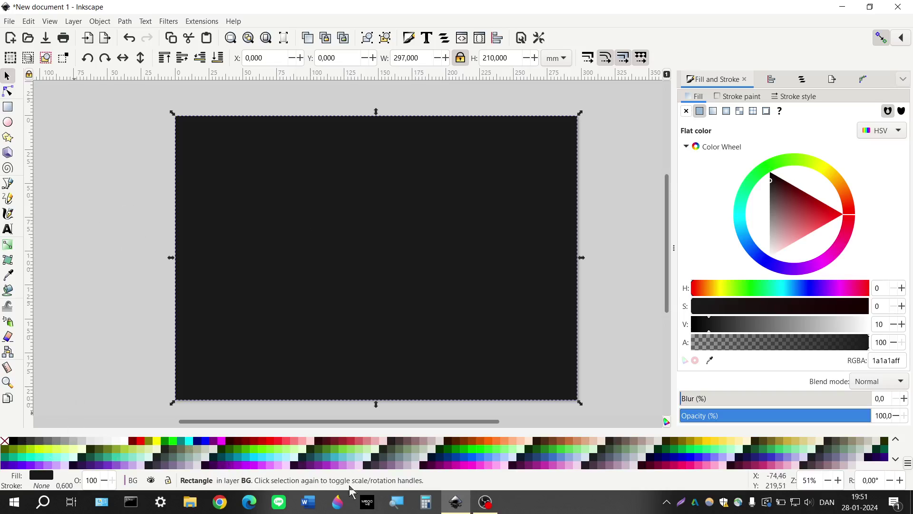
left_click(433, 459)
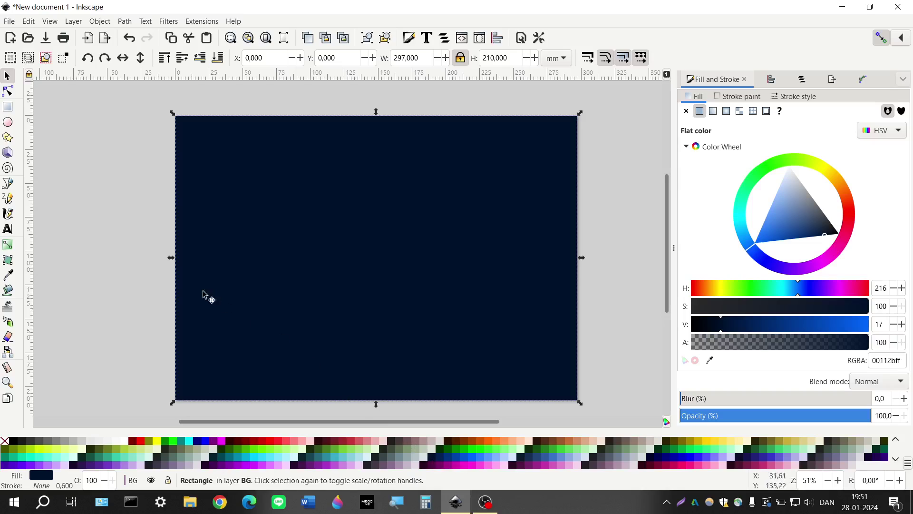
left_click(145, 282)
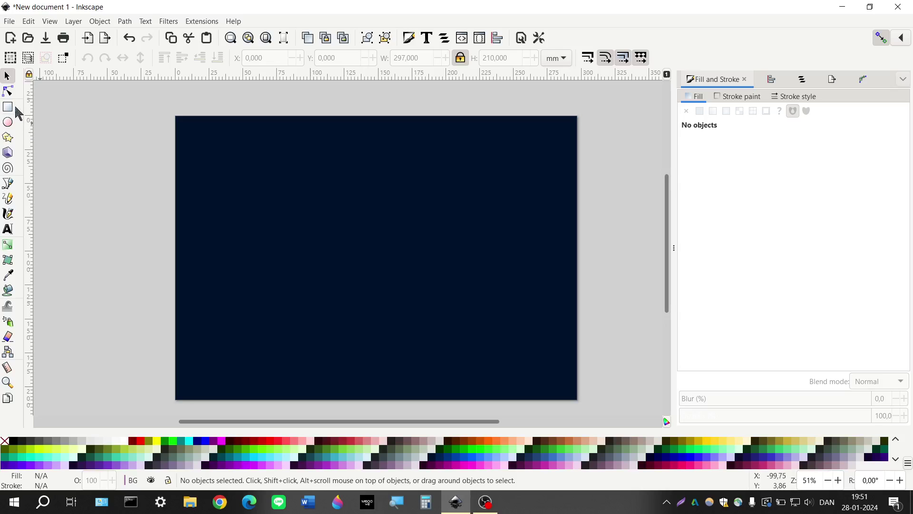
Step: Give the page rectangle a linear gradient fill running diagonally from beyond its upper-left edge to beyond its lower-right corner
left_click(544, 208)
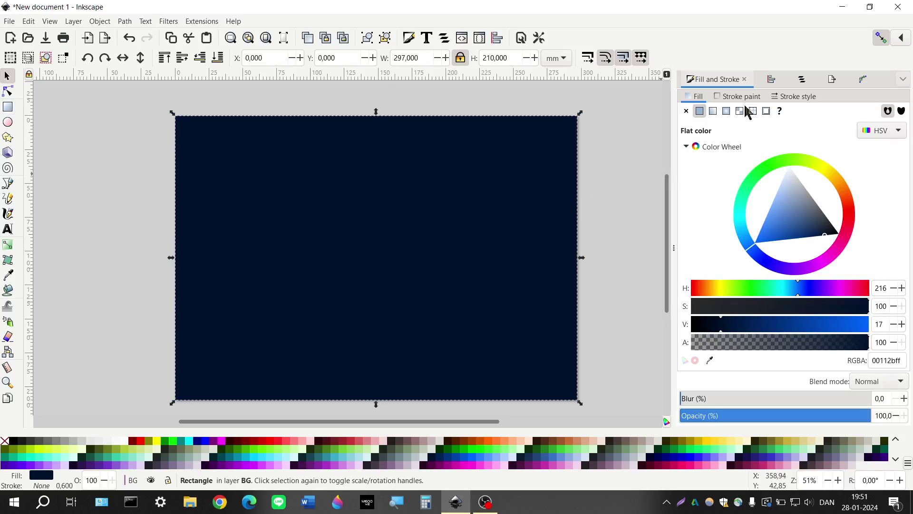
left_click(713, 111)
key("g")
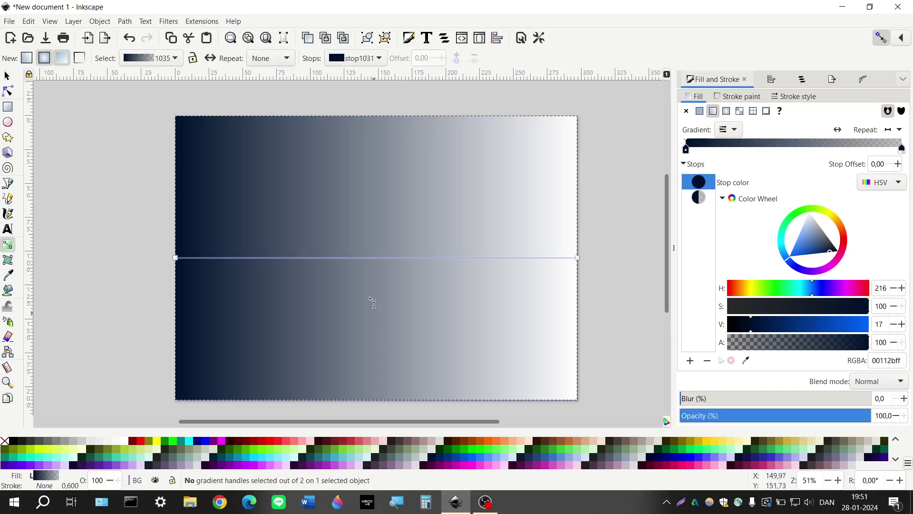
left_click_drag(577, 257, 578, 360)
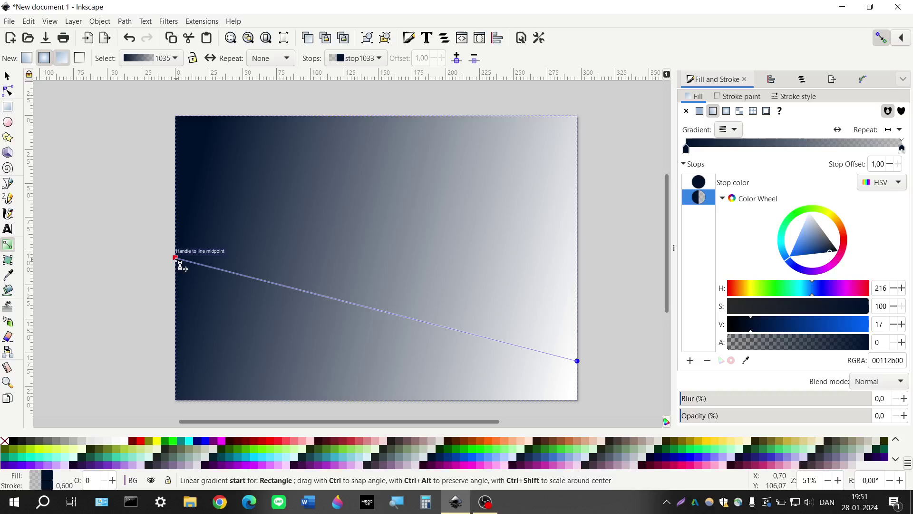
left_click_drag(176, 256, 132, 139)
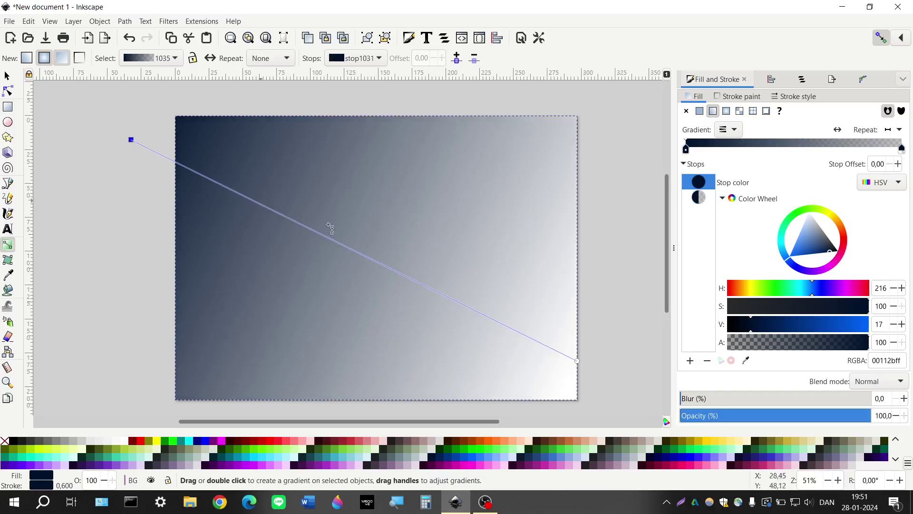
scroll(580, 309, "down", 2)
left_click_drag(583, 330, 610, 357)
scroll(128, 134, "up", 2)
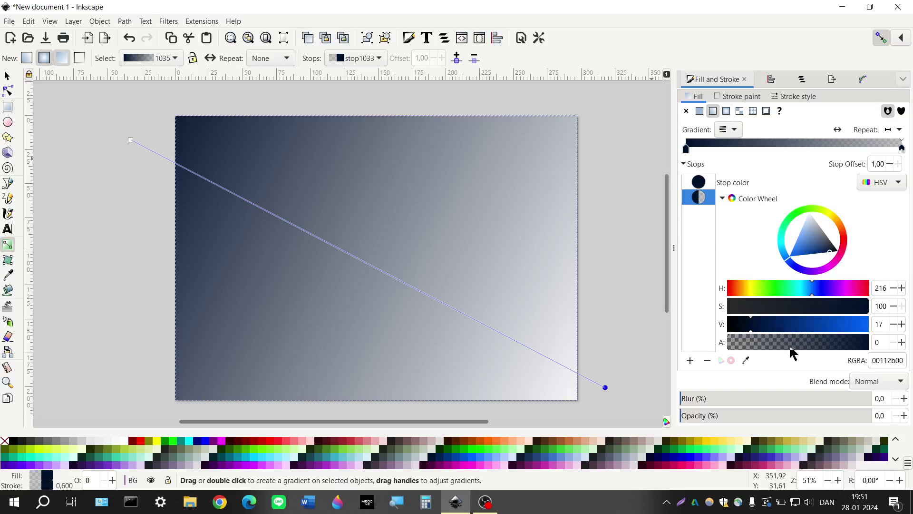
Step: Make the gradient's end stop fully opaque and set its HSV value to 31, giving colour 001f4e
left_click_drag(792, 349, 886, 346)
left_click_drag(762, 325, 772, 325)
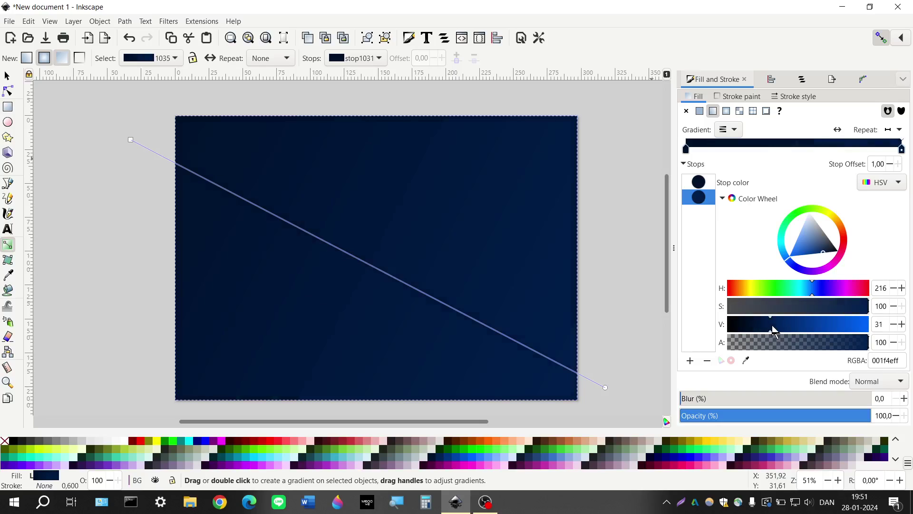
double_click(752, 143)
left_click(780, 322)
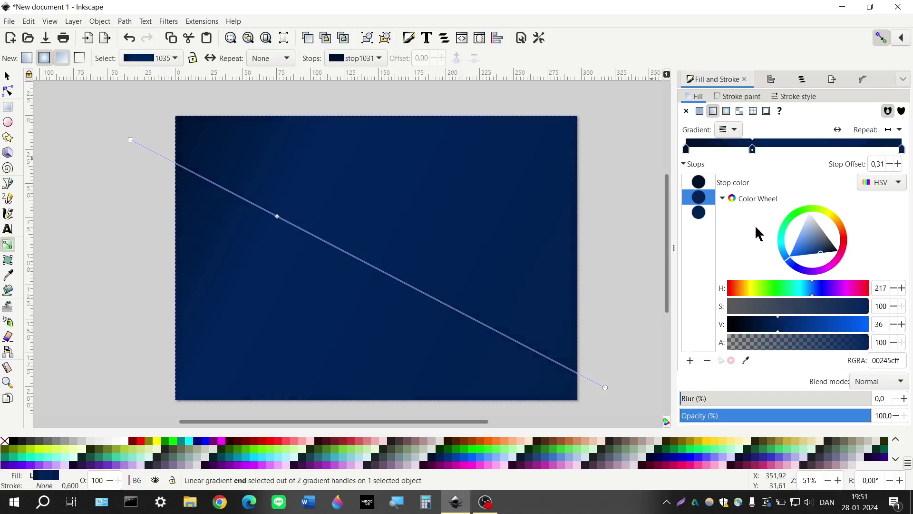
left_click(754, 324)
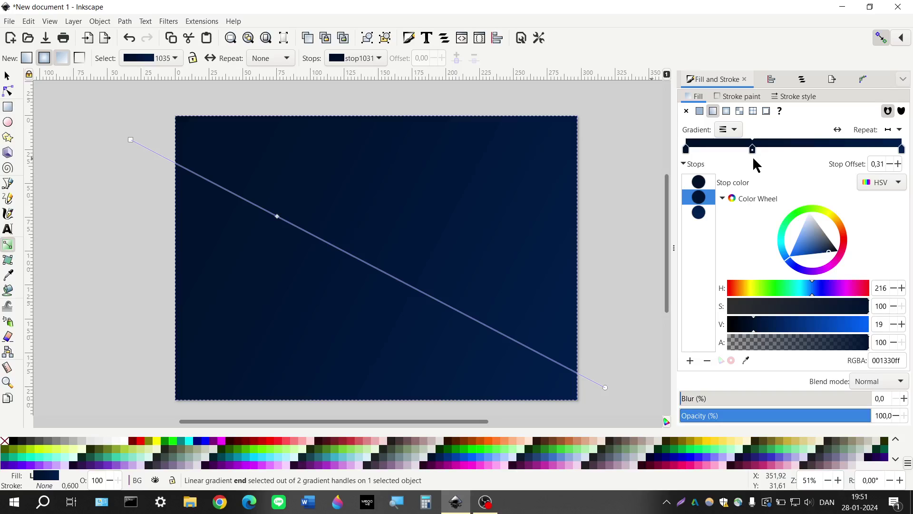
left_click_drag(753, 150, 812, 170)
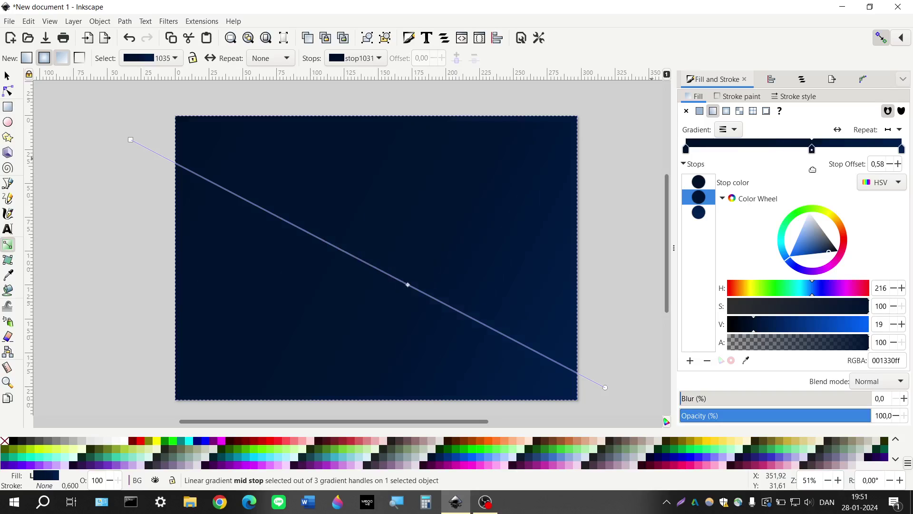
left_click(707, 360)
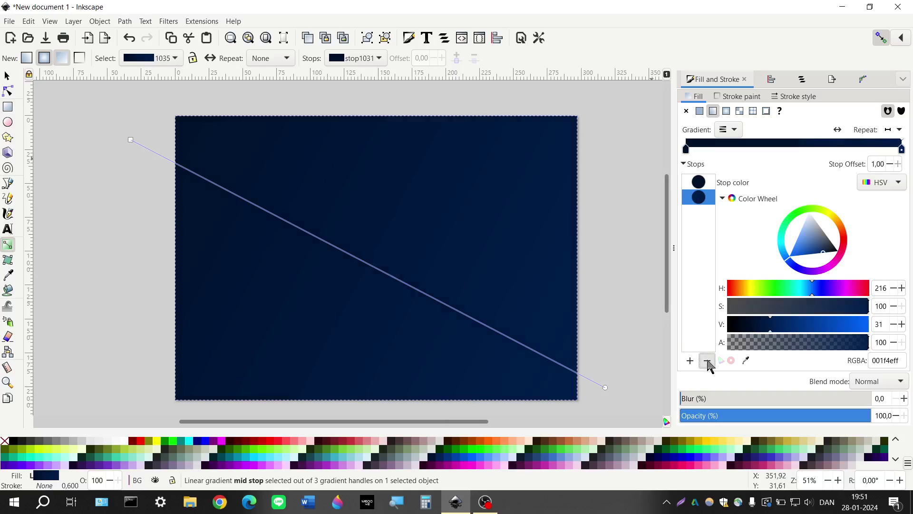
Step: Darken the gradient's start stop to HSV value 9 (000918) and set the end stop's value to 33 (002255)
left_click(697, 181)
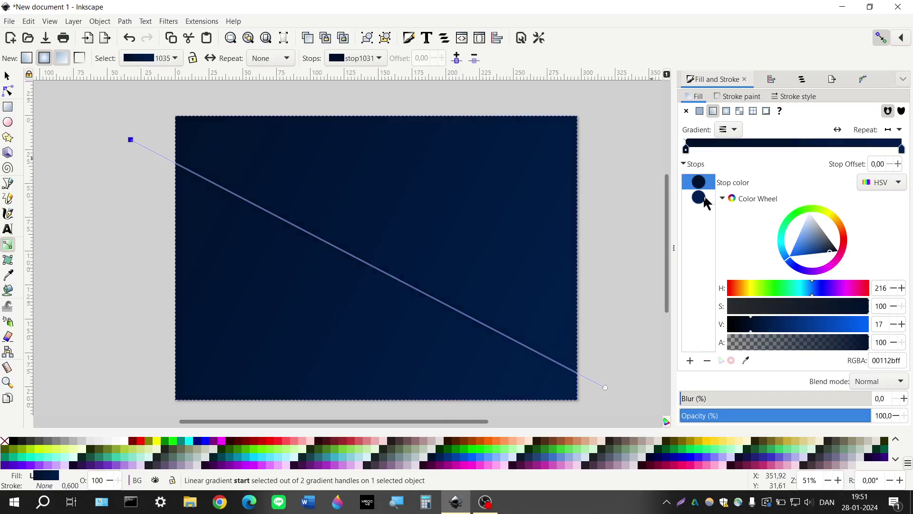
left_click(740, 328)
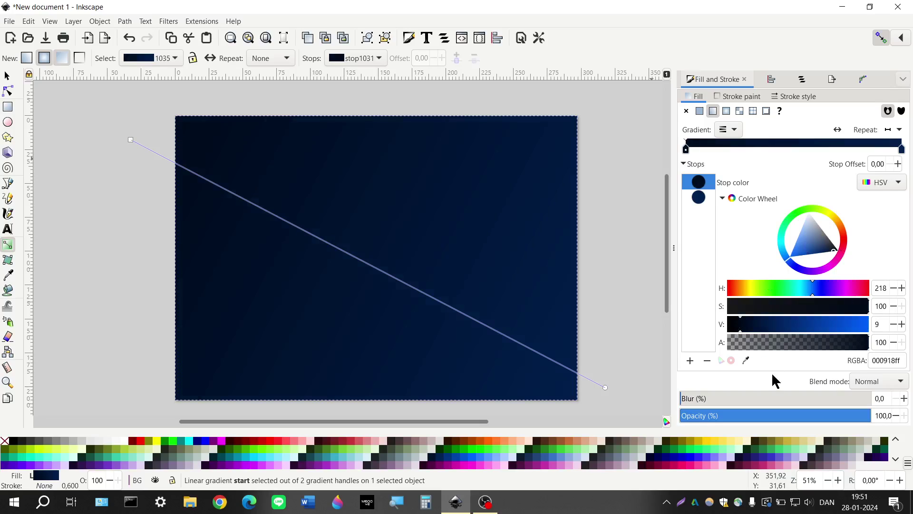
left_click(694, 200)
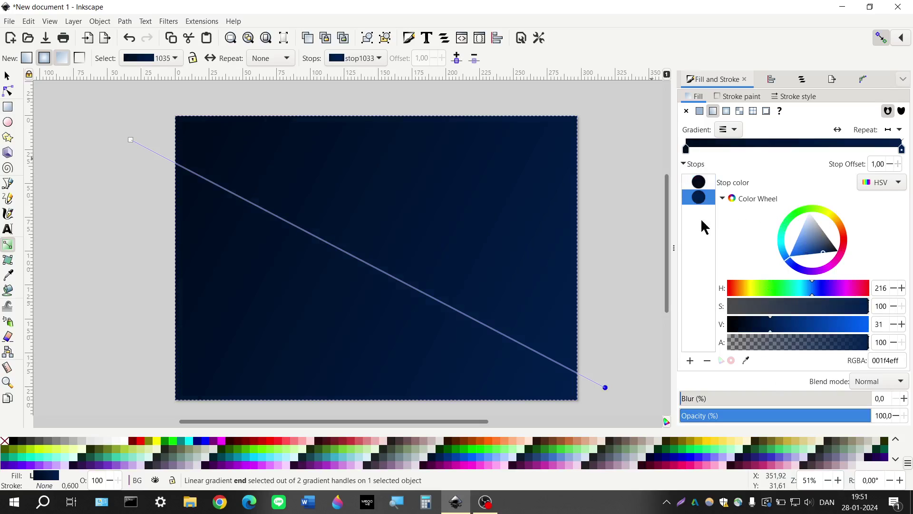
left_click(775, 329)
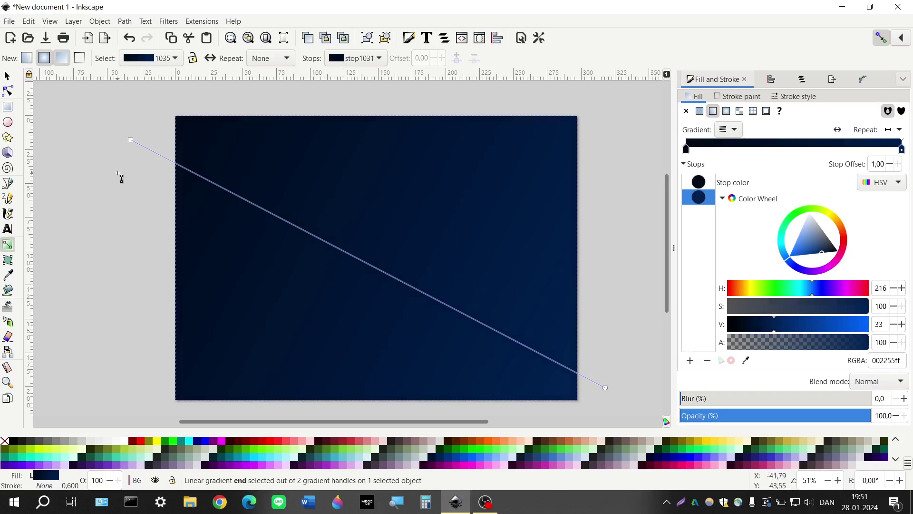
left_click(6, 76)
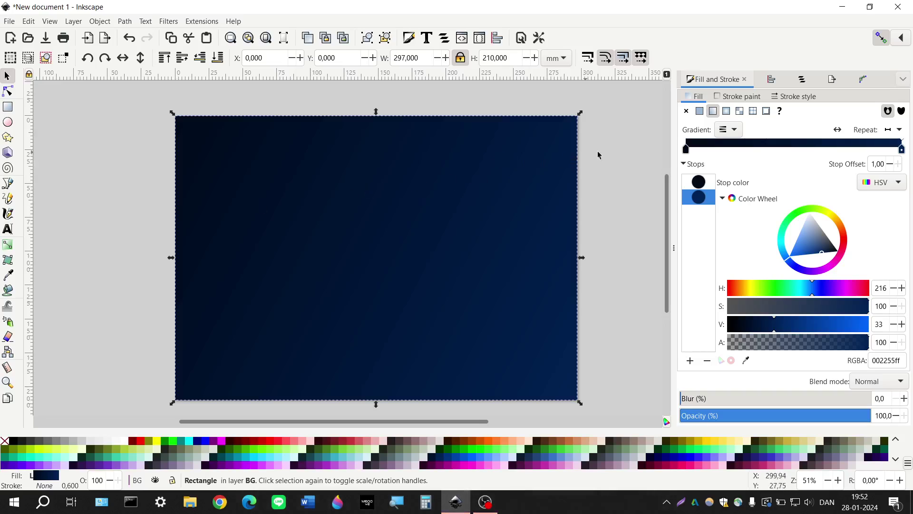
Step: Move the page gradient's blue stop to offset 0.65 and add an end stop at offset 1.00 with HSV value 6 (000710)
left_click_drag(901, 149, 828, 149)
double_click(886, 142)
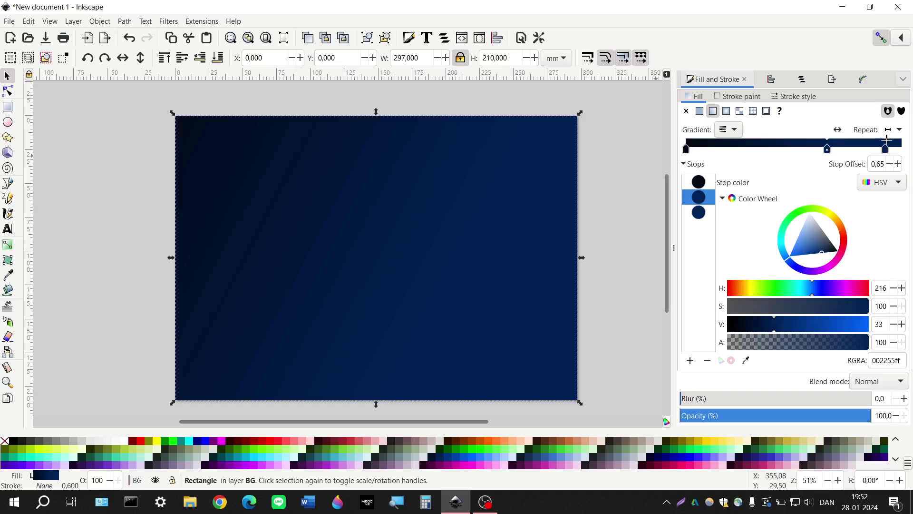
left_click_drag(886, 149, 901, 149)
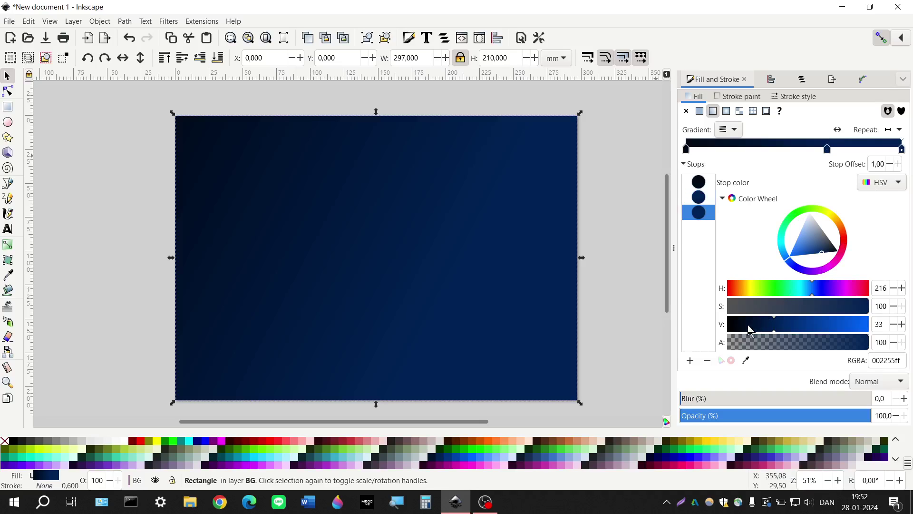
left_click_drag(751, 329, 736, 326)
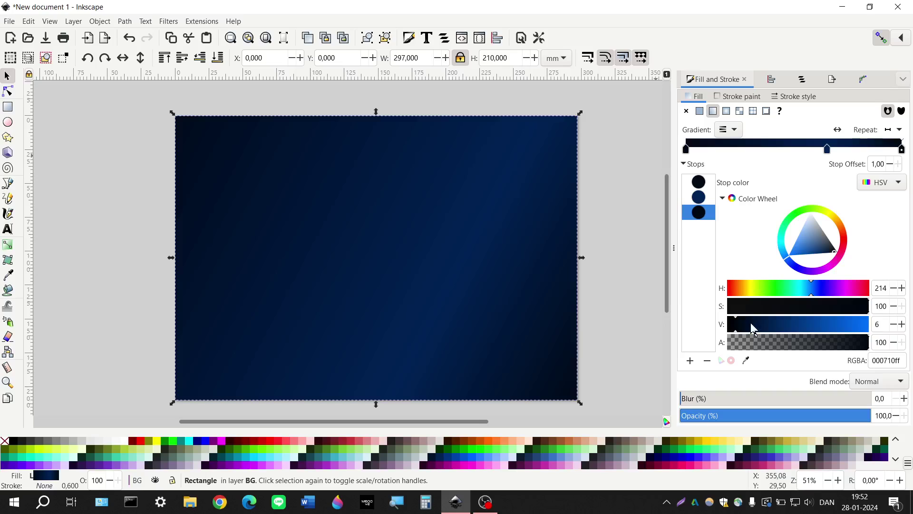
Step: Reverse the page gradient back and forth to compare both directions, returning to the original direction
left_click(838, 130)
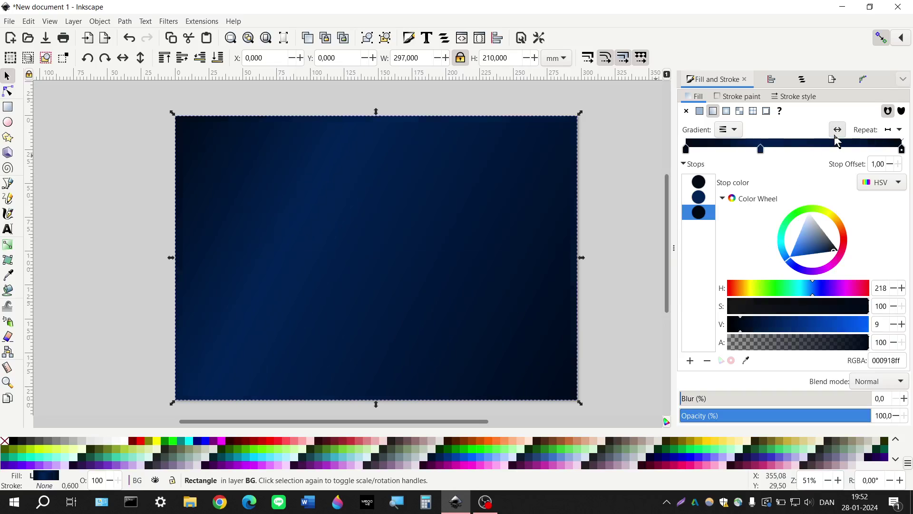
left_click(838, 130)
left_click(838, 129)
left_click(836, 136)
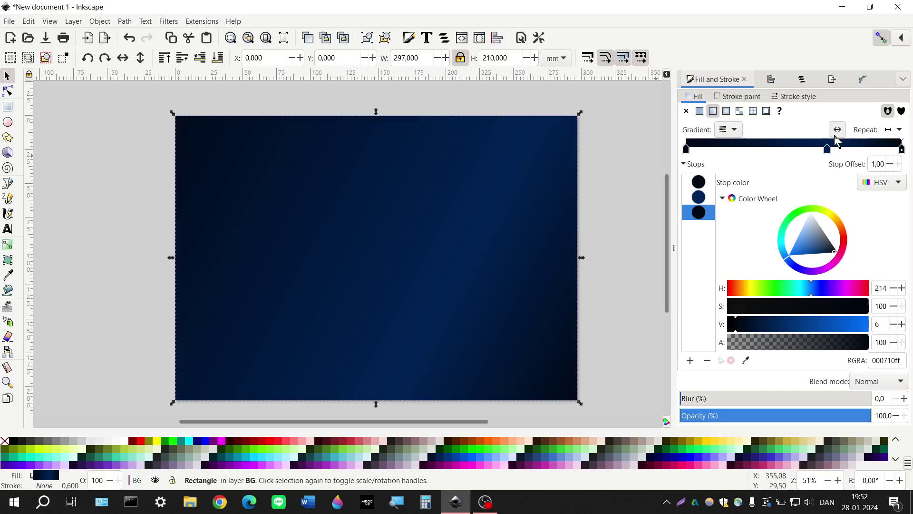
left_click(836, 136)
left_click(836, 135)
left_click(837, 137)
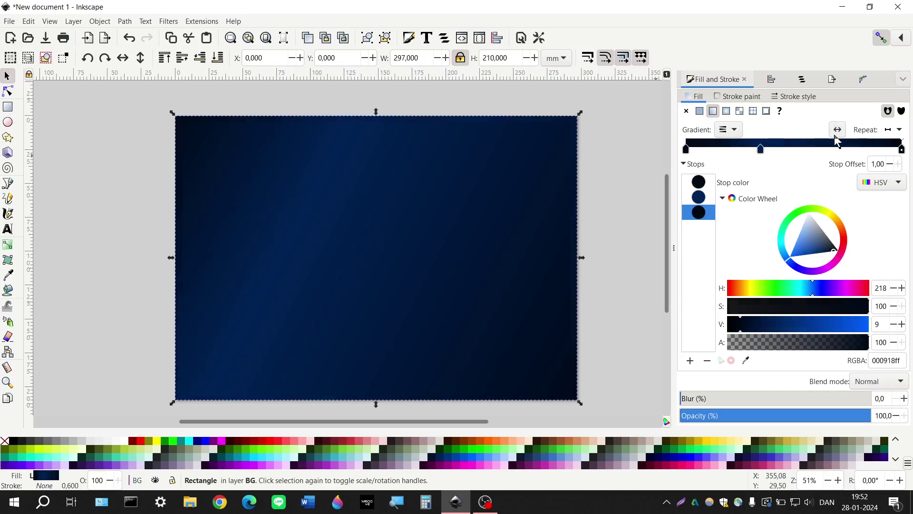
left_click(836, 137)
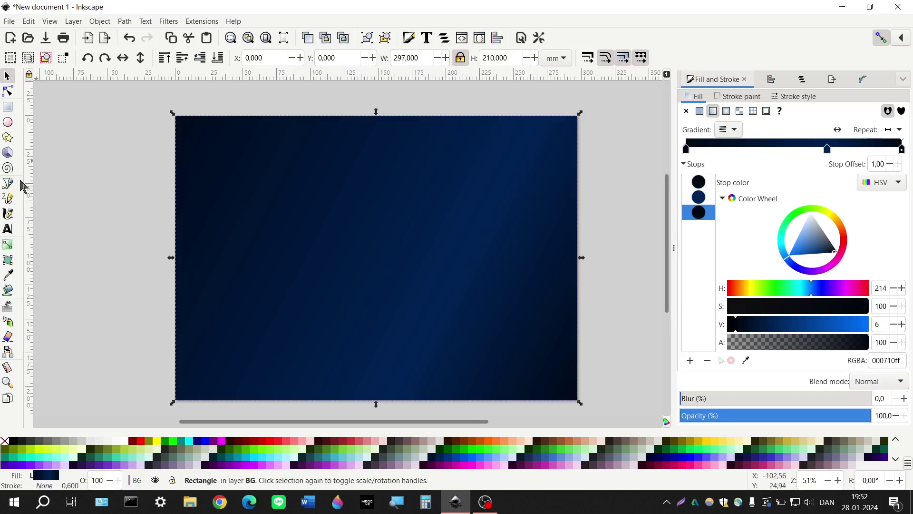
Step: Draw a closed, wavy freehand band across the middle of the page, extending past both sides, and fill it with 003380
left_click(7, 199)
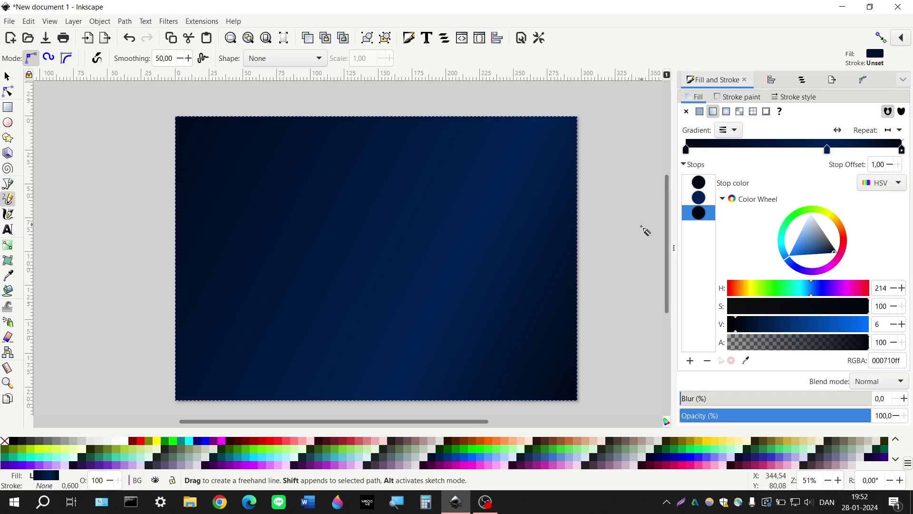
mouse_move(641, 226)
left_mouse_down()
mouse_move(546, 250)
mouse_move(451, 254)
mouse_move(306, 220)
mouse_move(207, 236)
mouse_move(101, 212)
left_mouse_up()
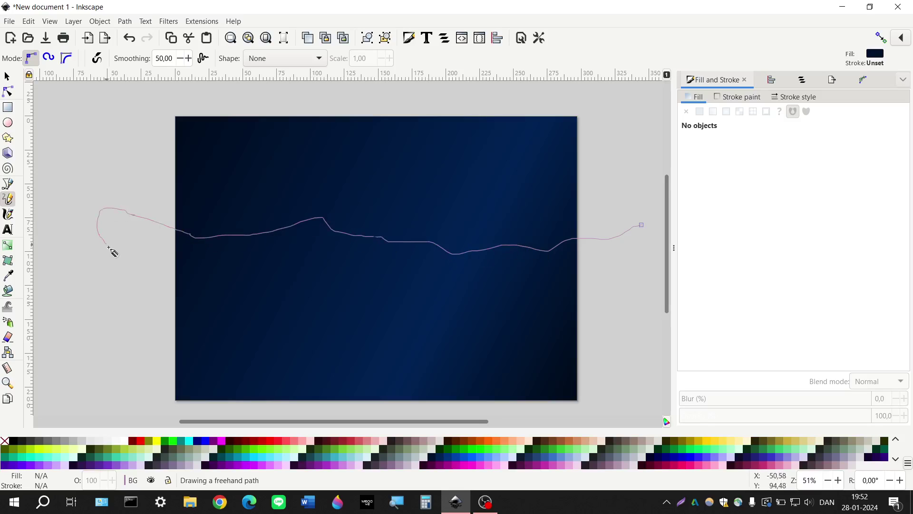
mouse_move(108, 285)
left_mouse_down()
mouse_move(244, 260)
mouse_move(413, 340)
mouse_move(485, 304)
mouse_move(604, 278)
mouse_move(633, 261)
mouse_move(642, 225)
left_mouse_up()
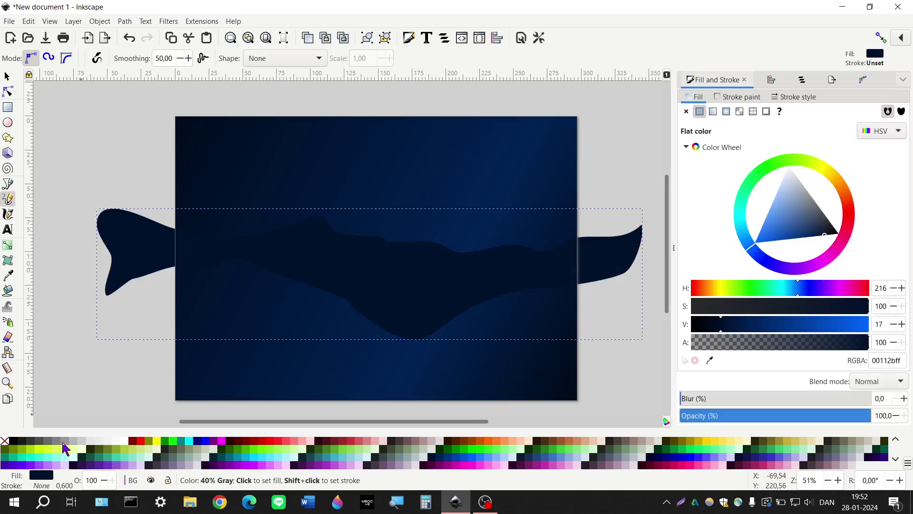
left_click(446, 456)
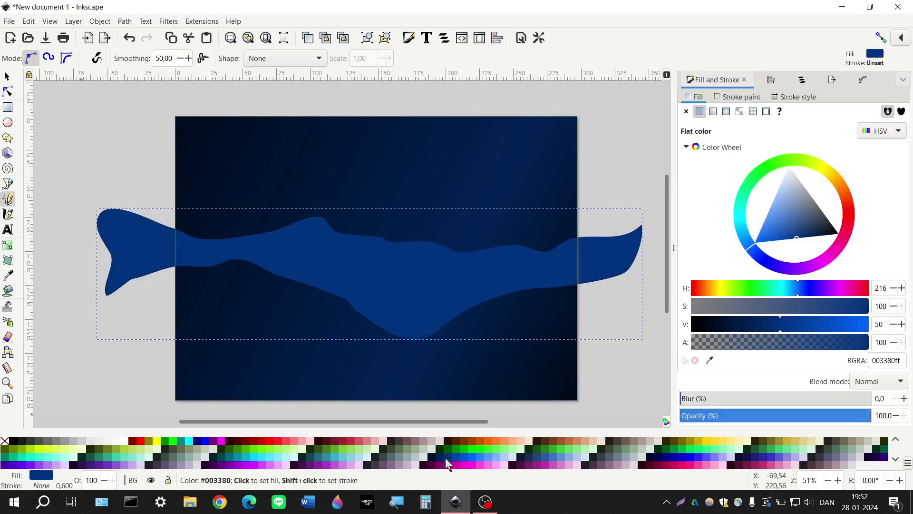
Step: Apply the Watercolor texture filter to the wavy band
left_click(195, 22)
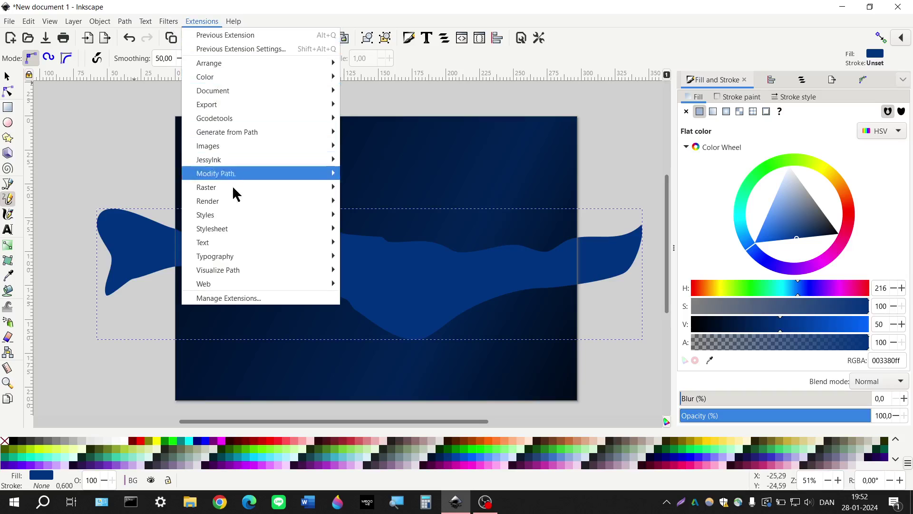
mouse_move(251, 249)
mouse_move(169, 21)
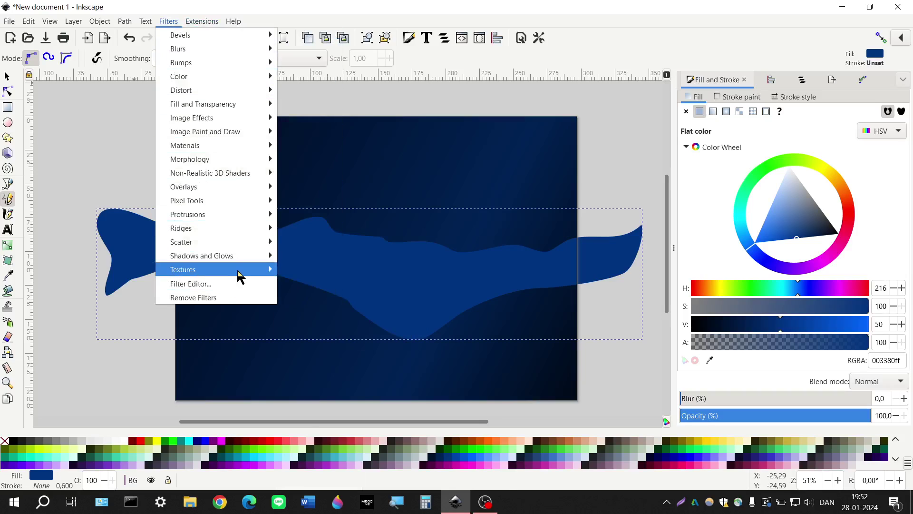
mouse_move(241, 276)
left_click(326, 466)
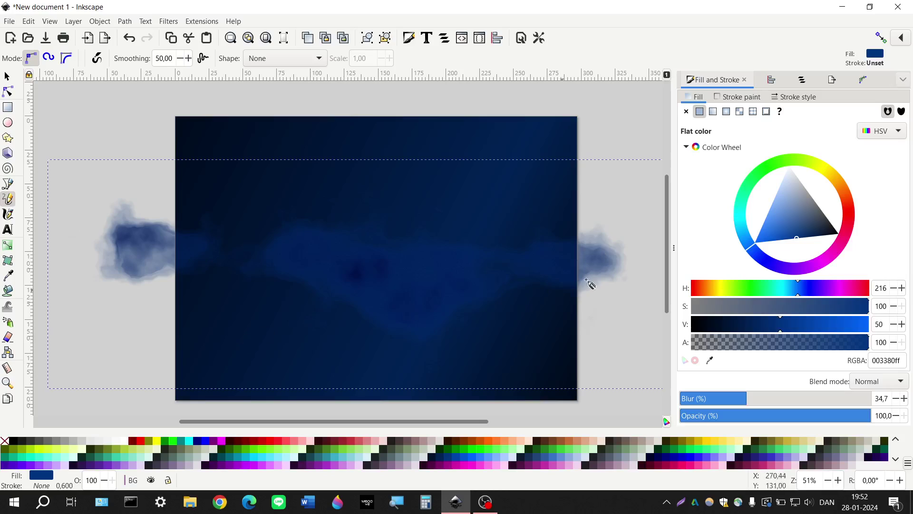
Step: Give the band a radial gradient fill with a fully opaque end stop at HSV value 87 (005adf)
left_click(726, 113)
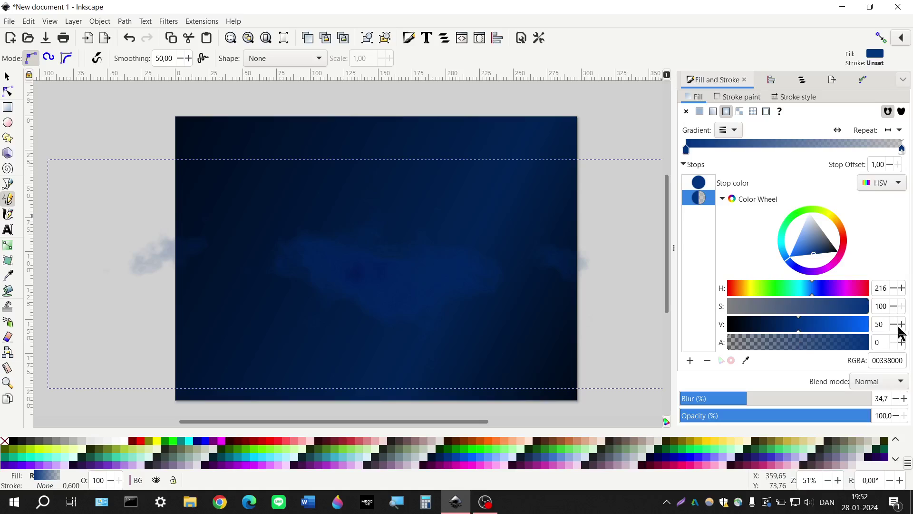
left_click(868, 342)
left_click(820, 324)
left_click_drag(825, 329, 855, 328)
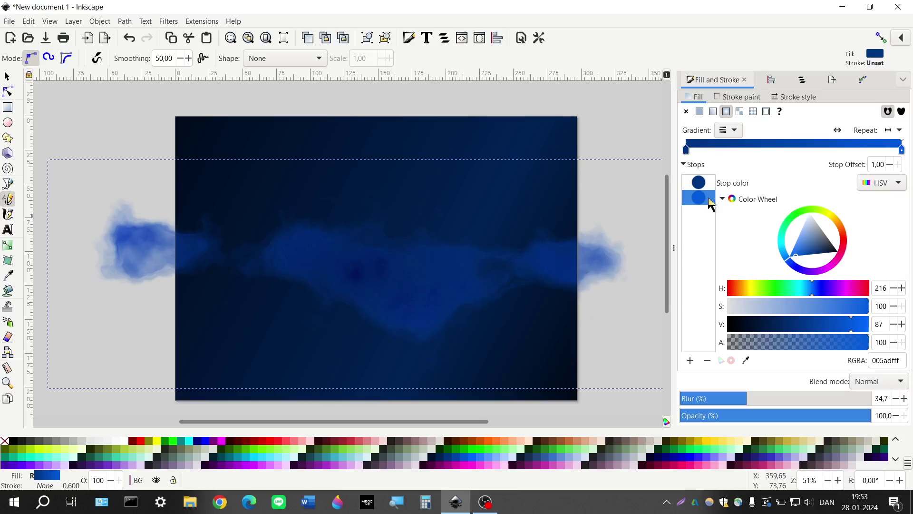
Step: Darken the radial gradient's start stop to HSV value 17 (00112b) and reverse the gradient
left_click(699, 182)
left_click_drag(771, 328, 752, 327)
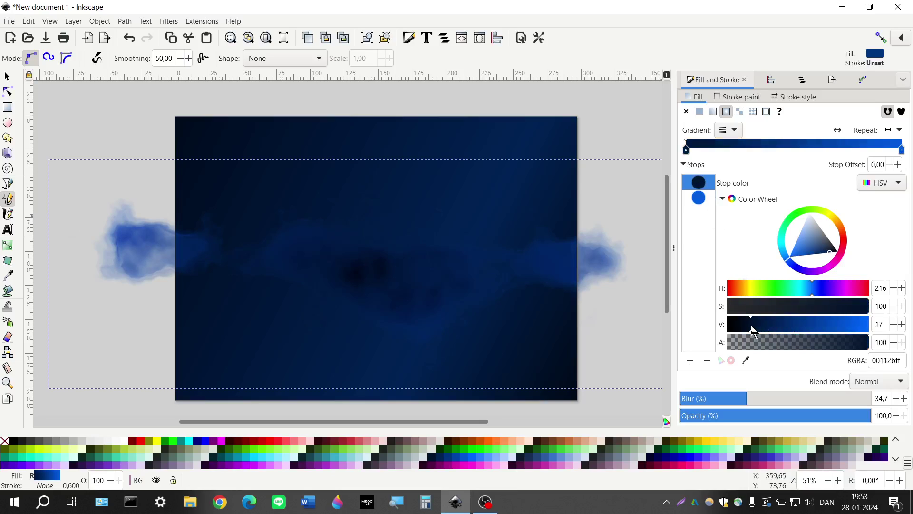
left_click(838, 131)
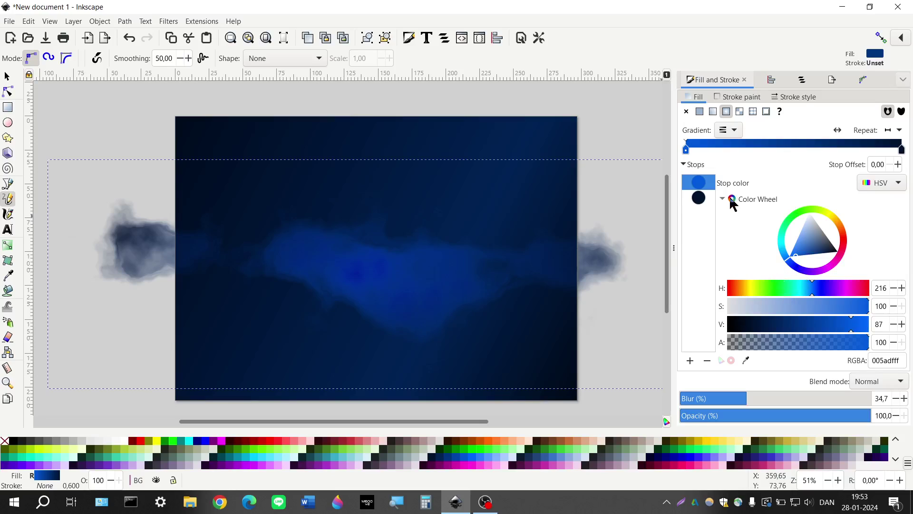
Step: Brighten the radial gradient's dark outer stop to HSV value 64 (0040a3)
left_click(699, 199)
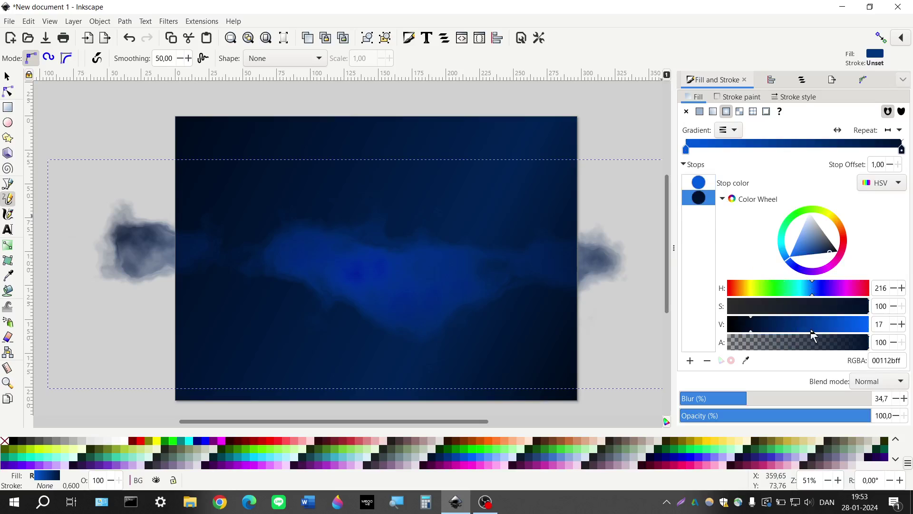
left_click_drag(766, 321, 807, 324)
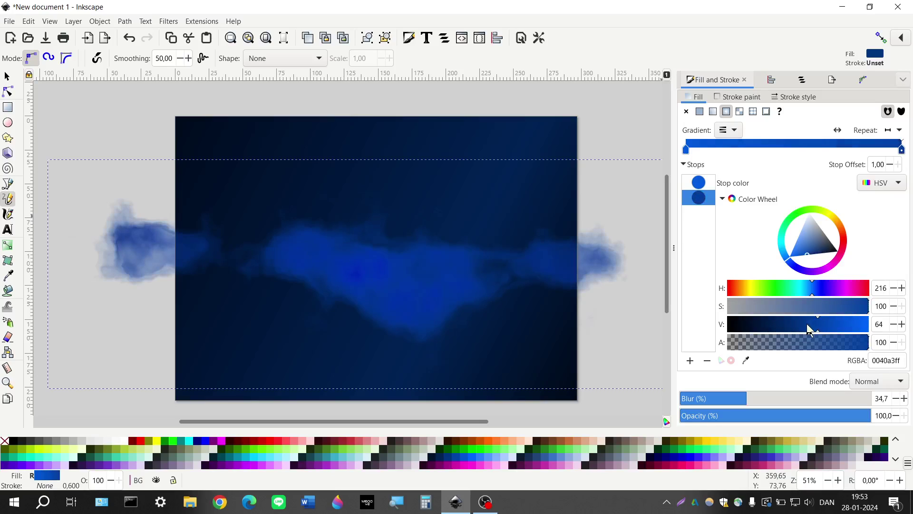
Step: Add an intermediate stop at offset 0.19 to the radial gradient and lighten the start stop to saturation 14 (bfccdf)
left_click(710, 183)
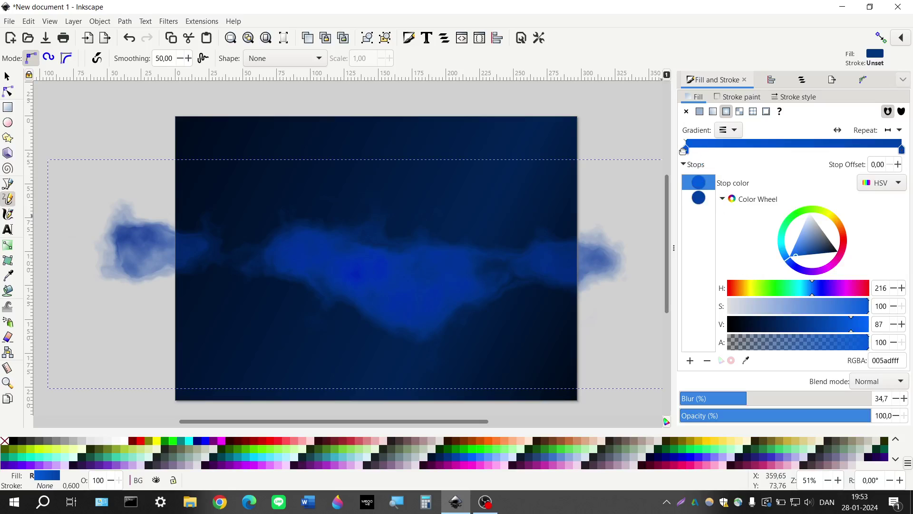
mouse_move(683, 151)
left_mouse_down()
mouse_move(733, 158)
mouse_move(675, 151)
left_mouse_up()
double_click(706, 146)
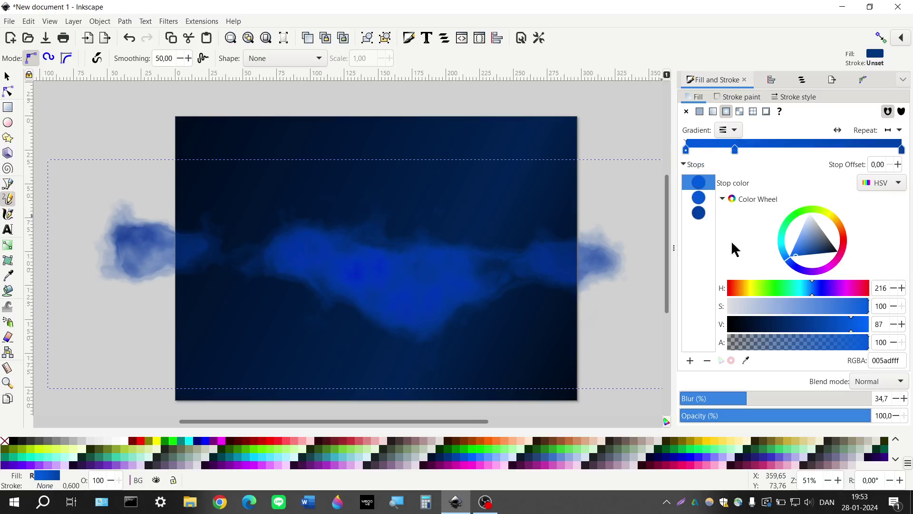
left_click(750, 309)
left_click_drag(763, 310, 778, 310)
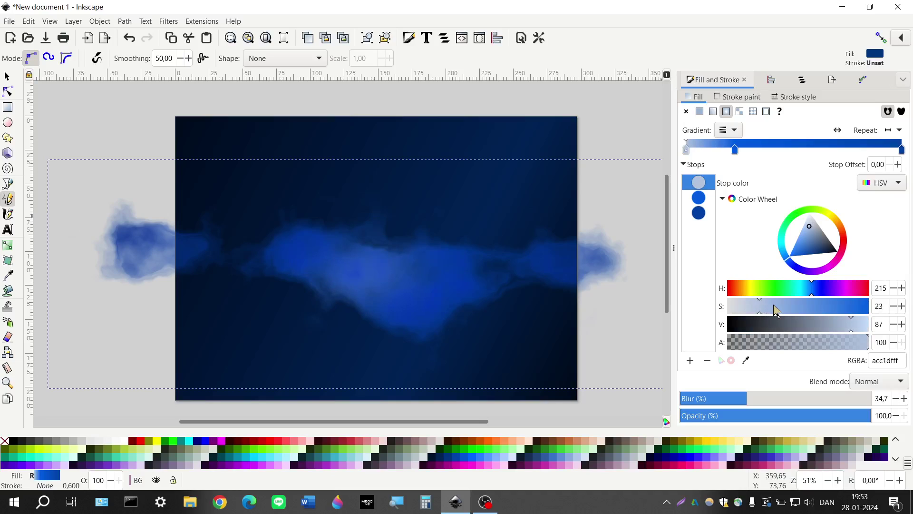
left_click(750, 310)
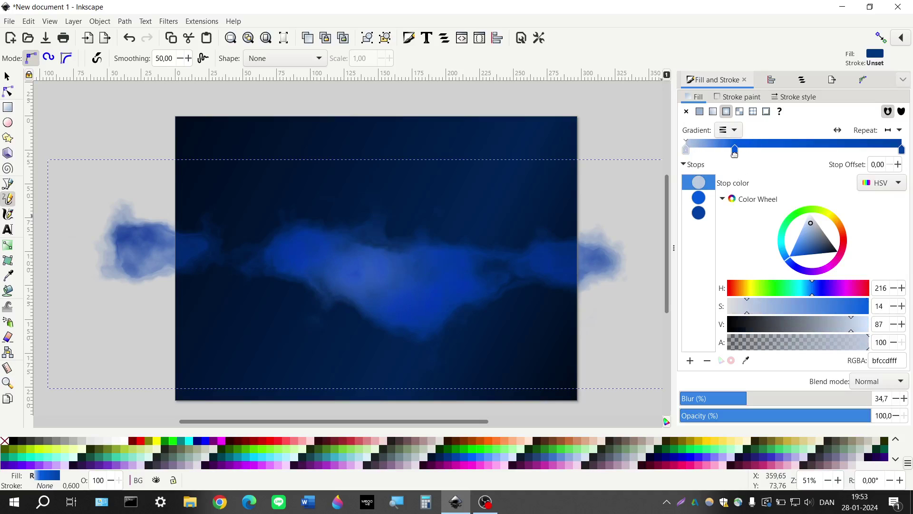
left_click_drag(735, 152, 727, 174)
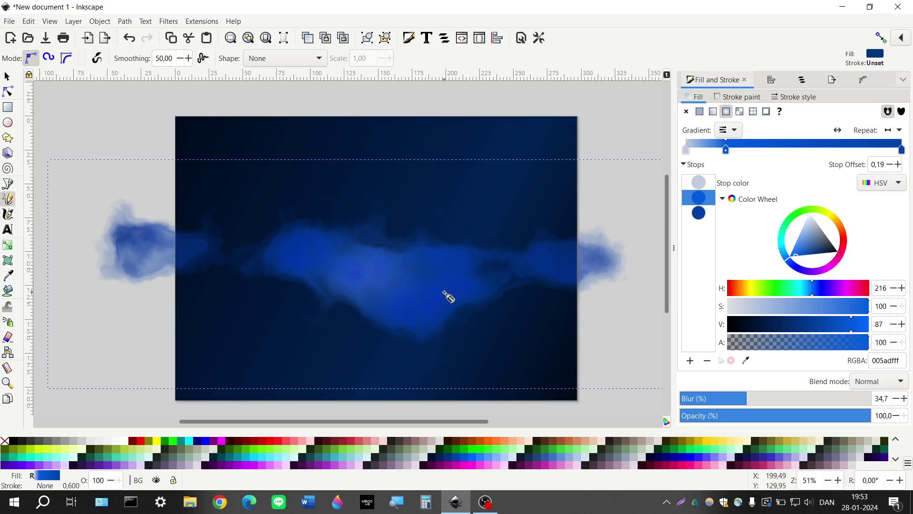
Step: Set the watercolor cloud's overall opacity to 50%
double_click(880, 413)
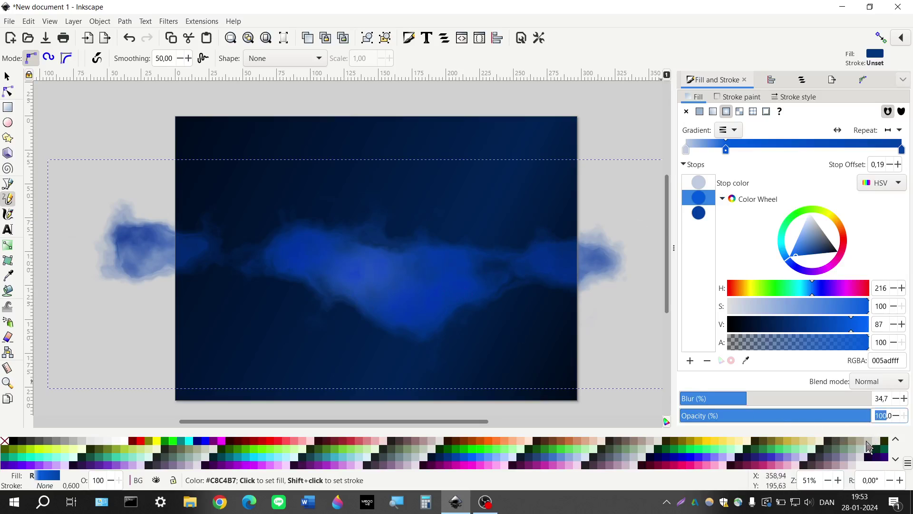
type("50")
key("Return")
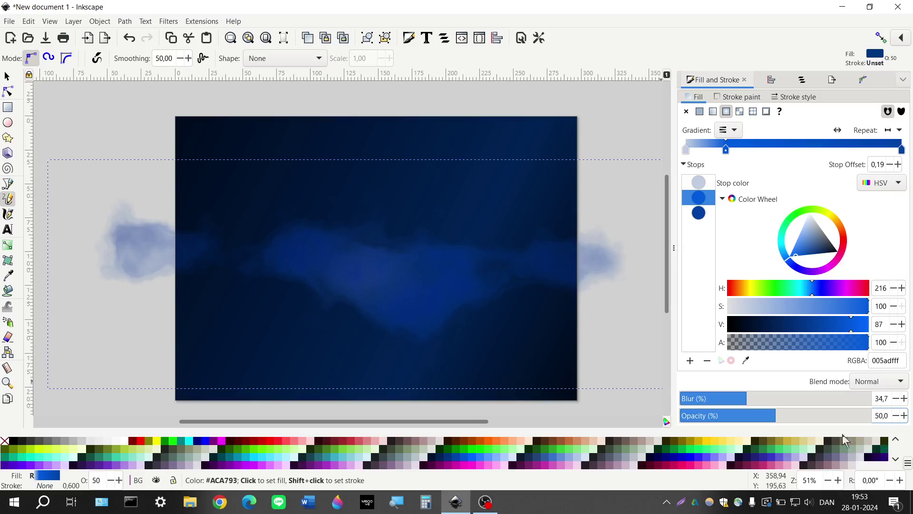
Step: Delete the cloud gradient's outermost dark blue stop and set the start stop's saturation to 41 (83a8df)
left_click(698, 218)
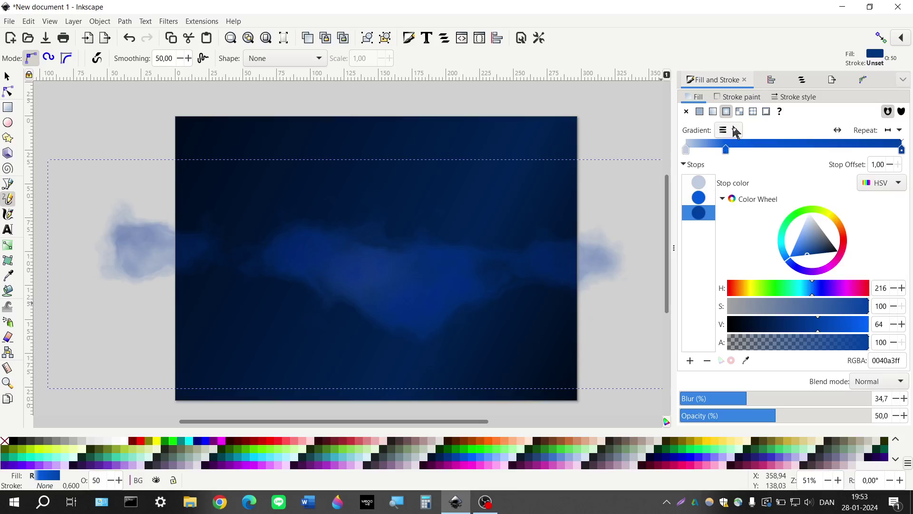
left_click(707, 360)
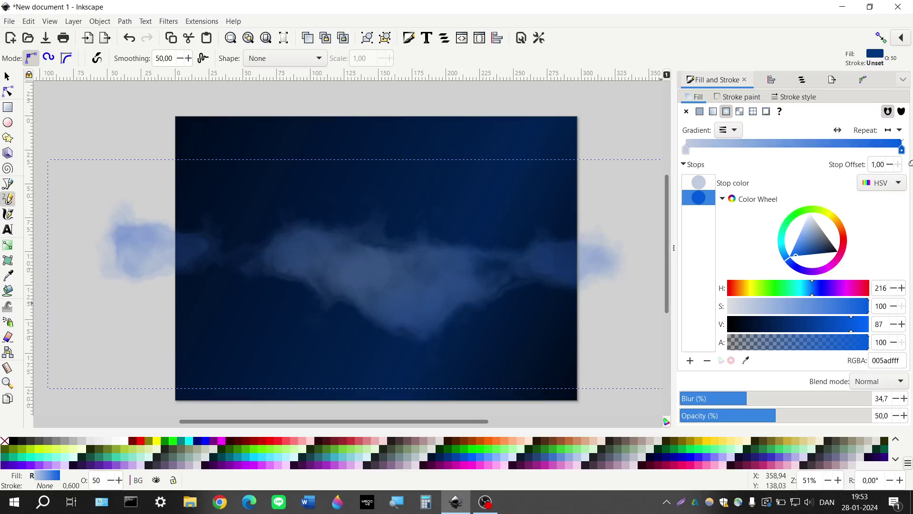
left_click(688, 150)
left_click(775, 302)
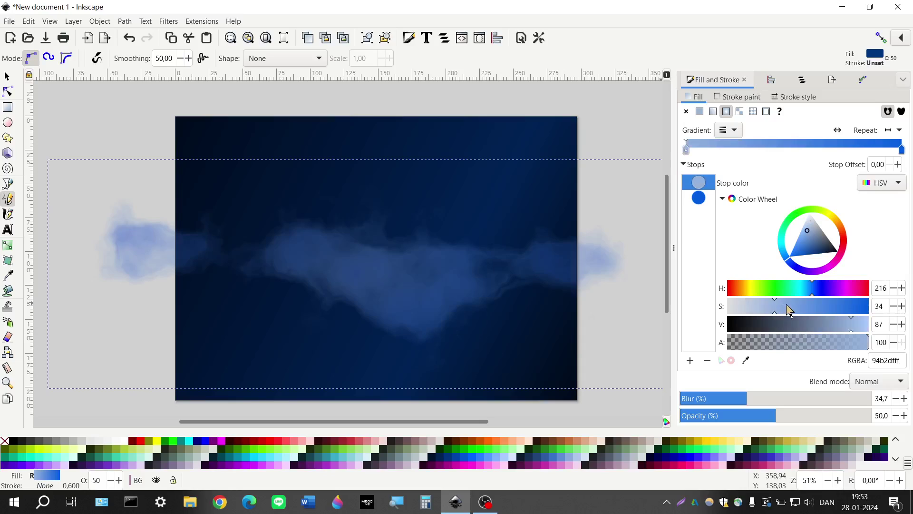
left_click(787, 307)
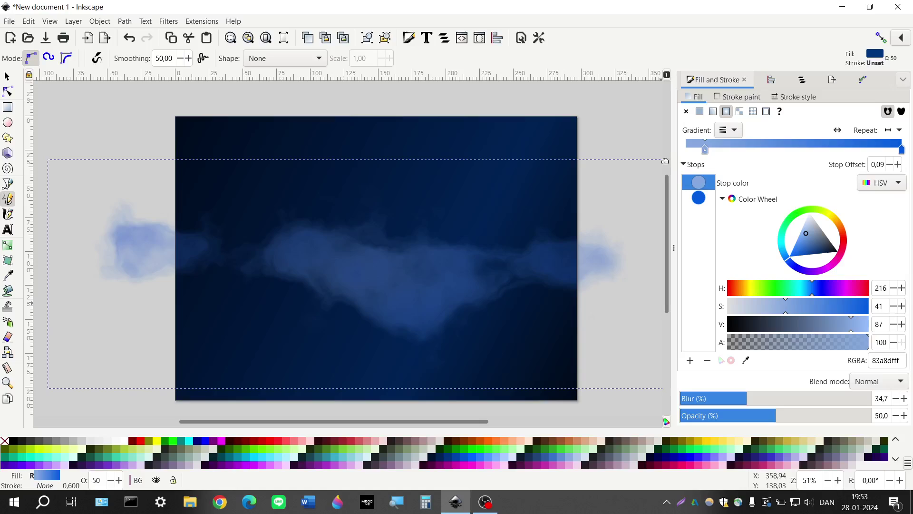
Step: Set the alpha of the cloud gradient's end stop to 50
left_click(902, 149)
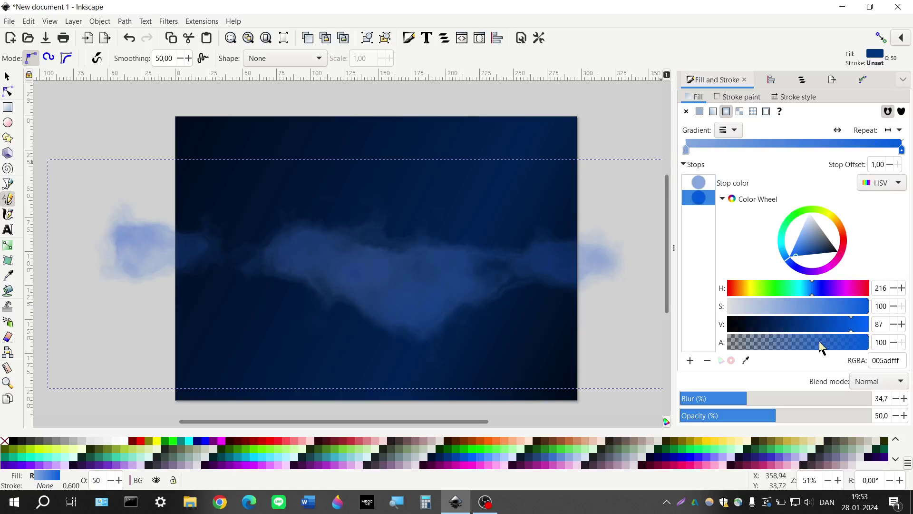
left_click(877, 342)
type("50")
key("Return")
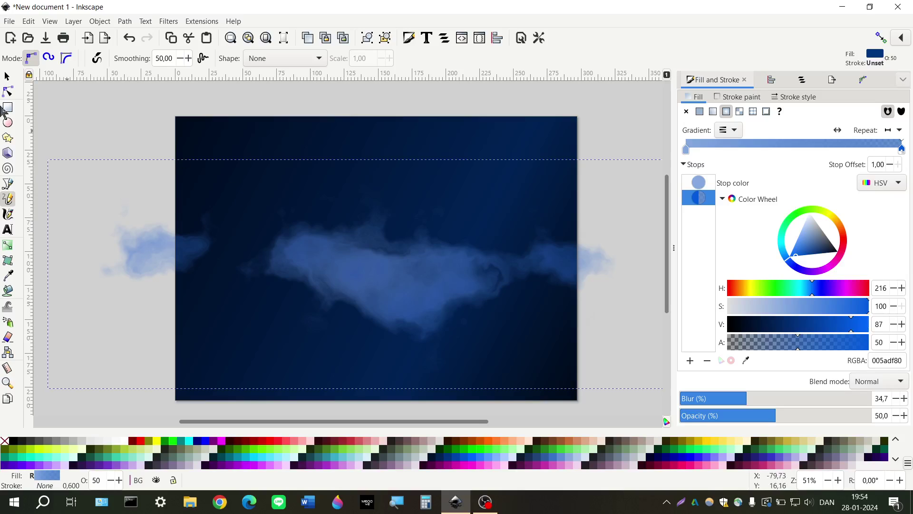
Step: Duplicate the watercolor cloud and scale the copy down about its centre to about 214 × 76 mm
left_click(7, 77)
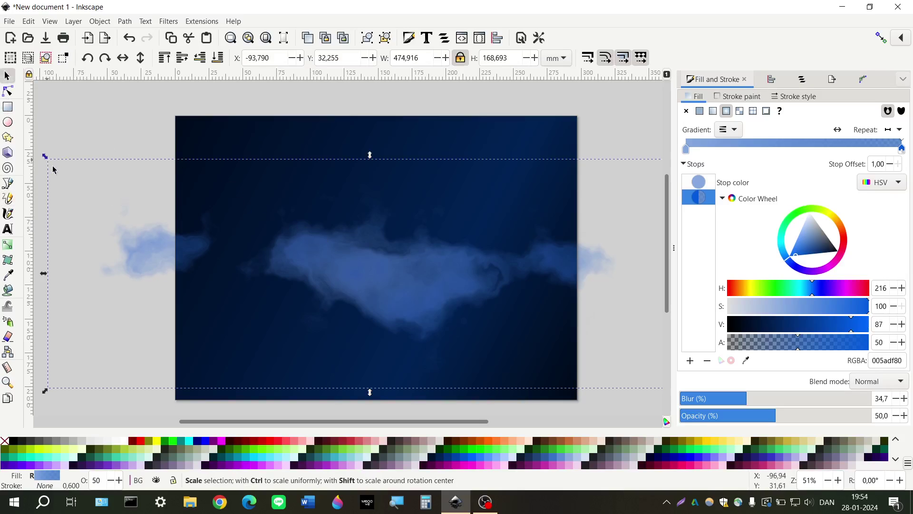
left_click_drag(54, 167, 111, 223)
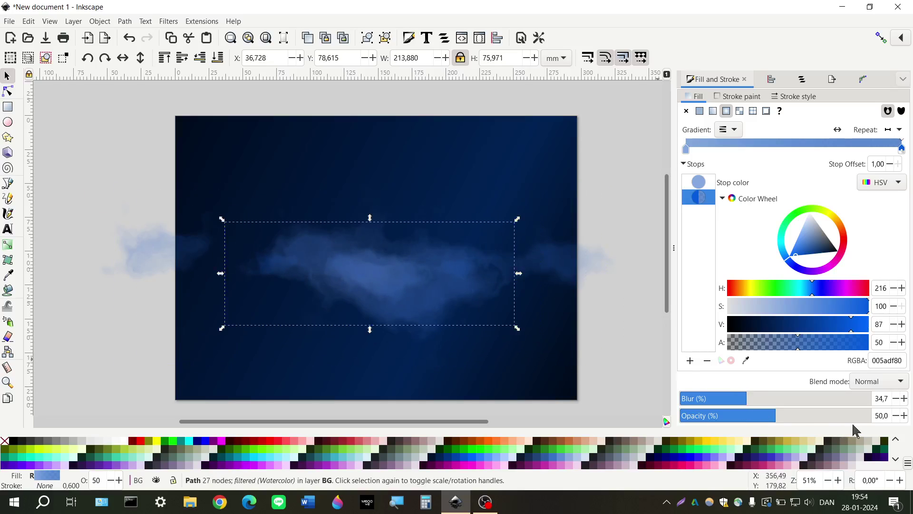
Step: Set the saturation of the smaller cloud gradient's end stop to 80 and of its start stop to 20
double_click(878, 416)
double_click(880, 306)
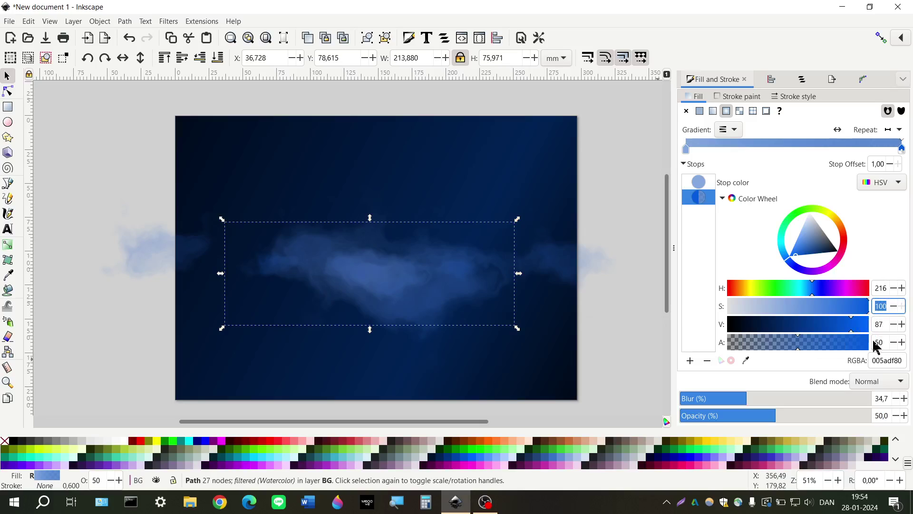
key("Return")
left_click(699, 181)
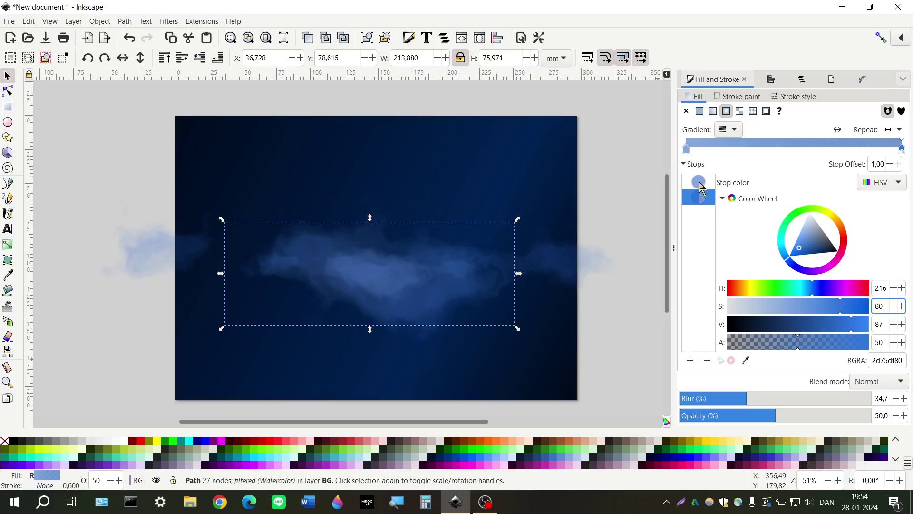
double_click(877, 305)
key("Return")
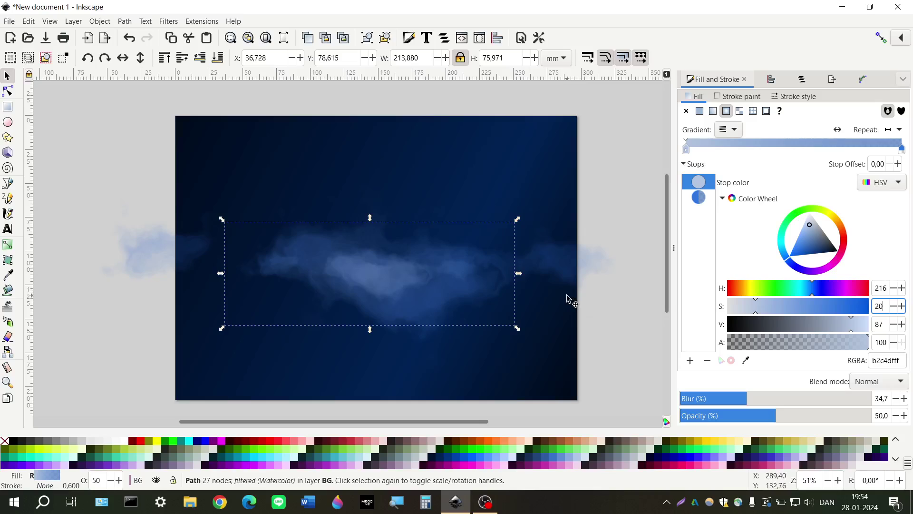
Step: Stretch the smaller cloud horizontally about its centre to about 248 mm wide and set its opacity to 30%
left_click_drag(527, 279, 547, 292)
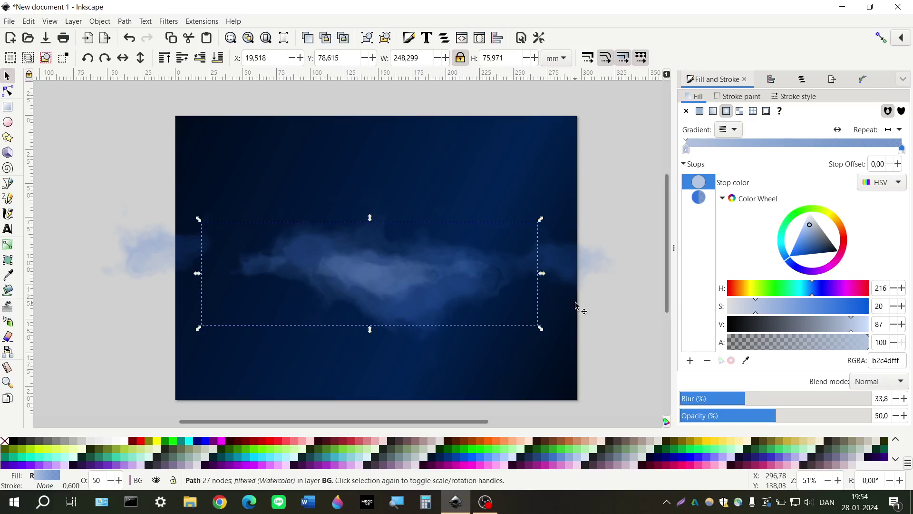
double_click(879, 414)
type("20")
key("Return")
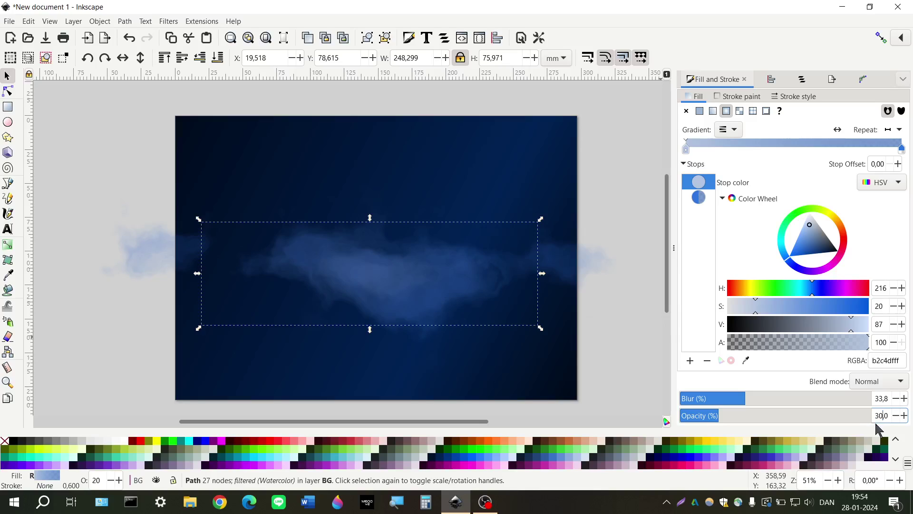
key("Return")
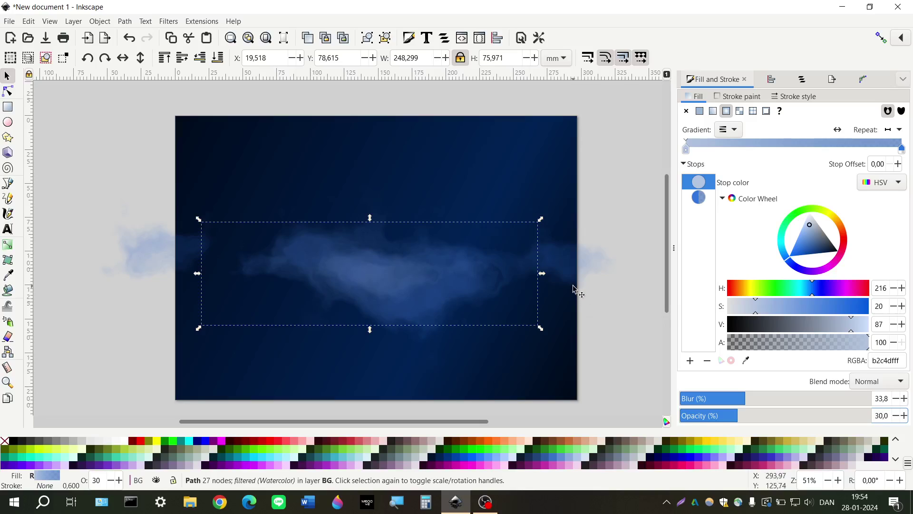
Step: Draw a closed freehand shape about 386 × 141 mm that covers the upper half of the page and overhangs its edges
left_click(109, 190)
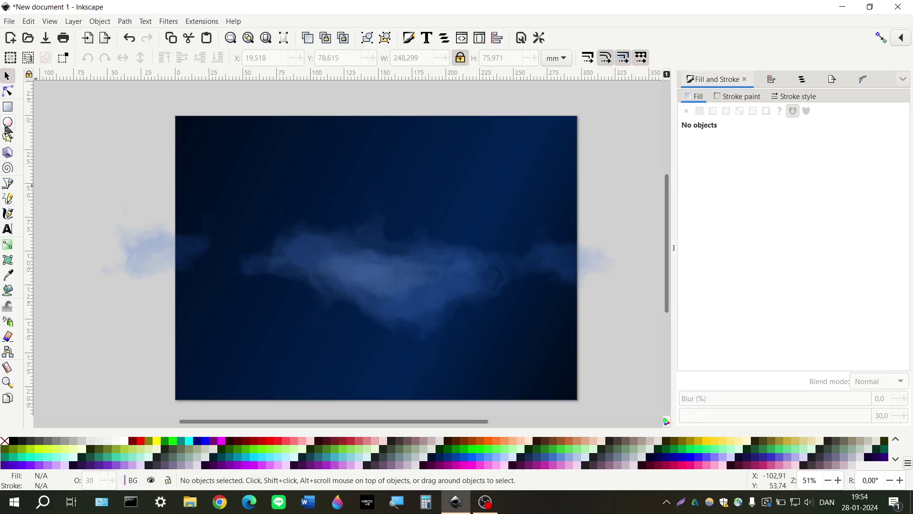
left_click(10, 200)
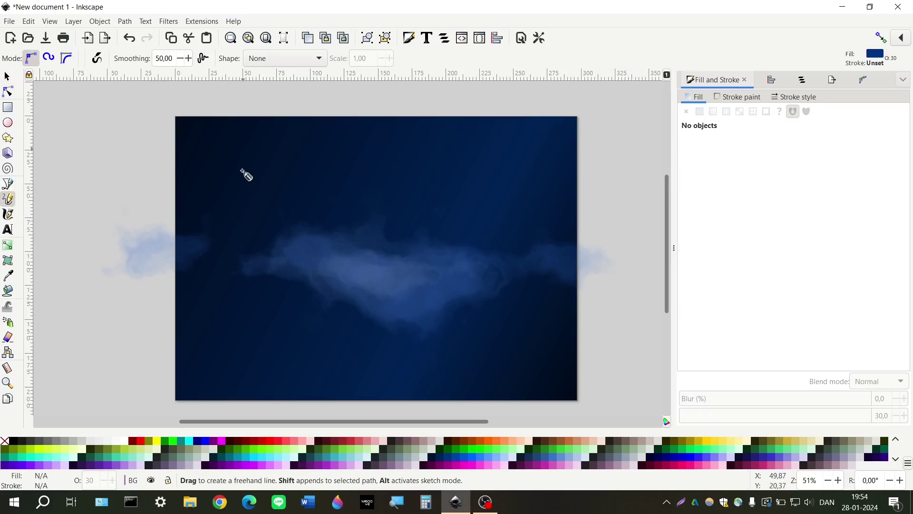
scroll(237, 200, "down", 1)
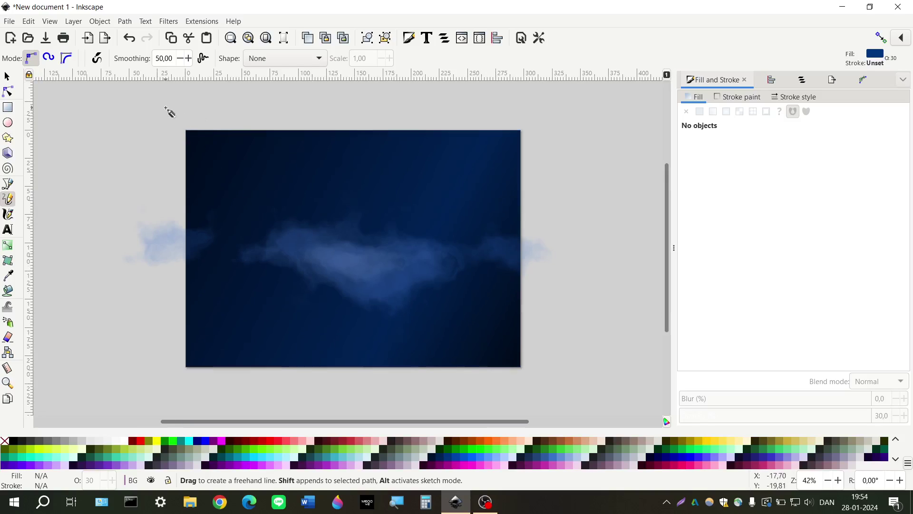
mouse_move(166, 108)
left_mouse_down()
mouse_move(333, 110)
mouse_move(405, 99)
mouse_move(502, 106)
mouse_move(558, 123)
mouse_move(560, 245)
mouse_move(476, 241)
mouse_move(367, 257)
mouse_move(189, 251)
mouse_move(148, 205)
mouse_move(150, 144)
mouse_move(169, 109)
left_mouse_up()
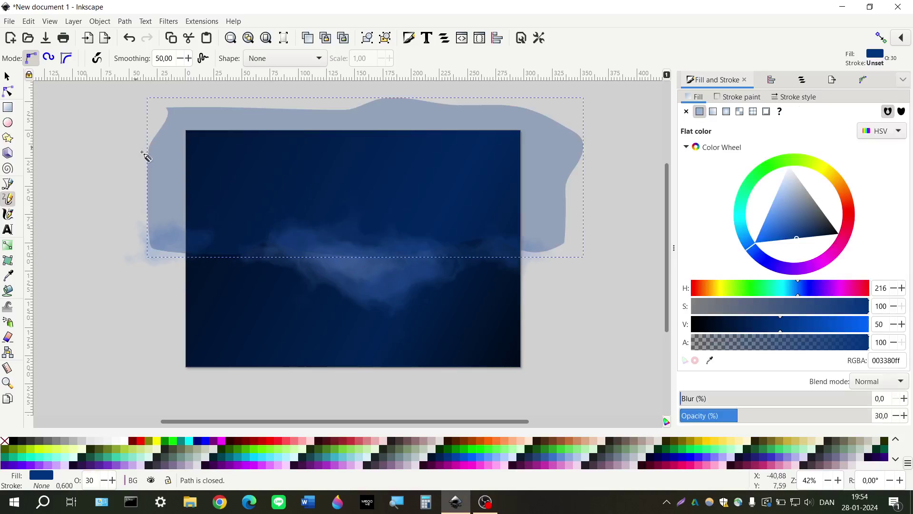
left_click(7, 77)
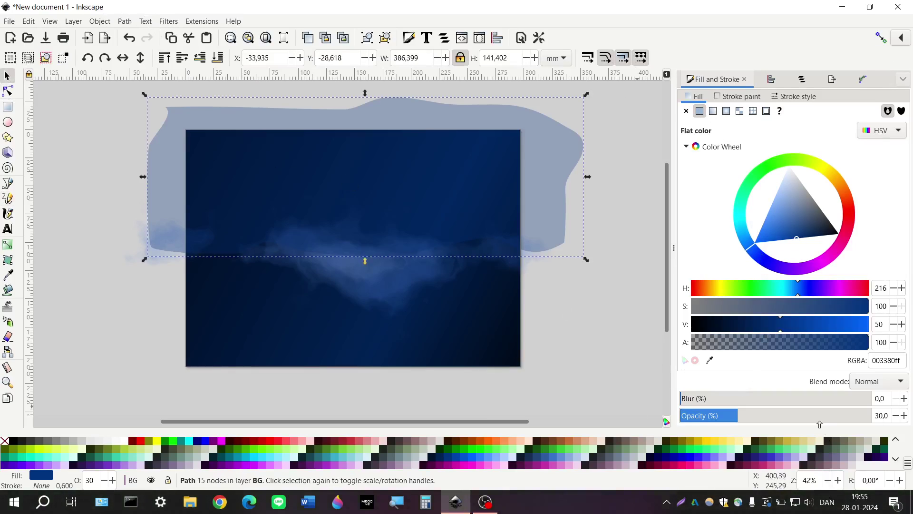
Step: Set the freehand shape's opacity to 100% and apply the Watercolor texture filter to it
left_click_drag(819, 420, 876, 417)
left_click(170, 22)
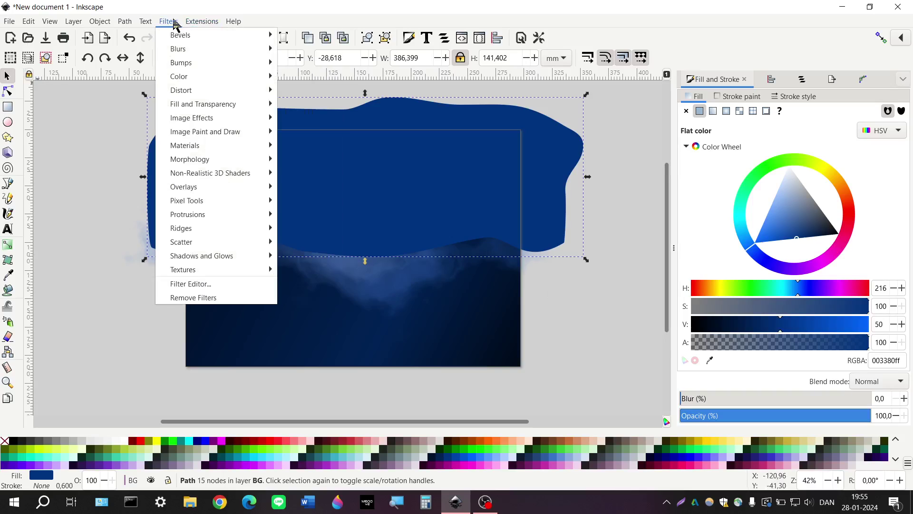
mouse_move(249, 268)
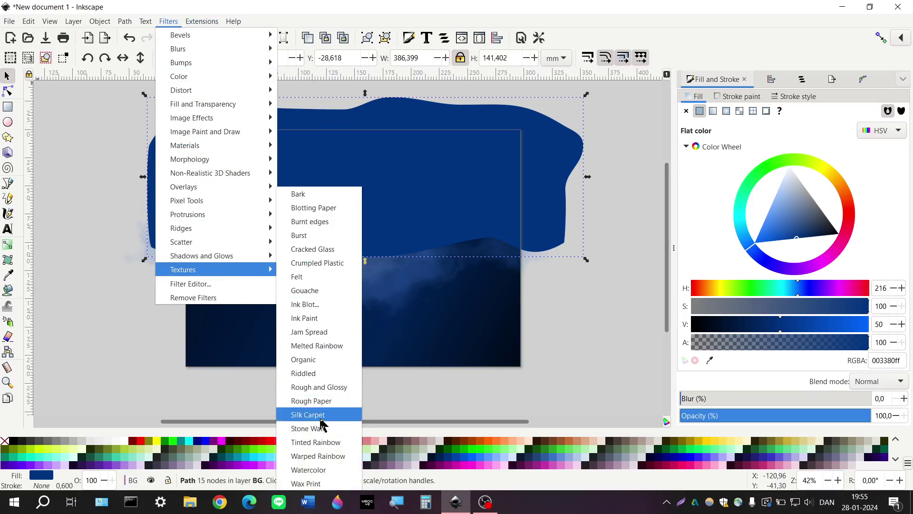
left_click(326, 470)
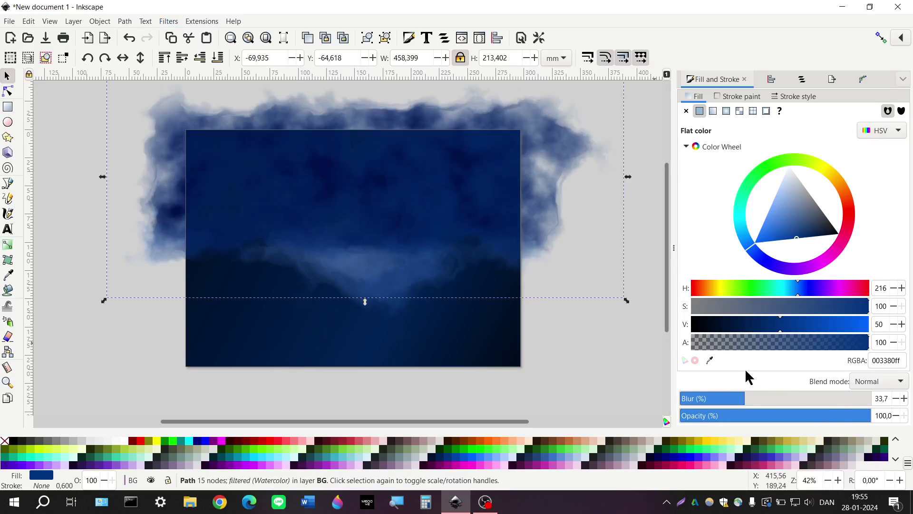
Step: Give the new watercolor shape a linear gradient fill running vertically from its upper edge down to its lower edge
left_click(713, 112)
key("g")
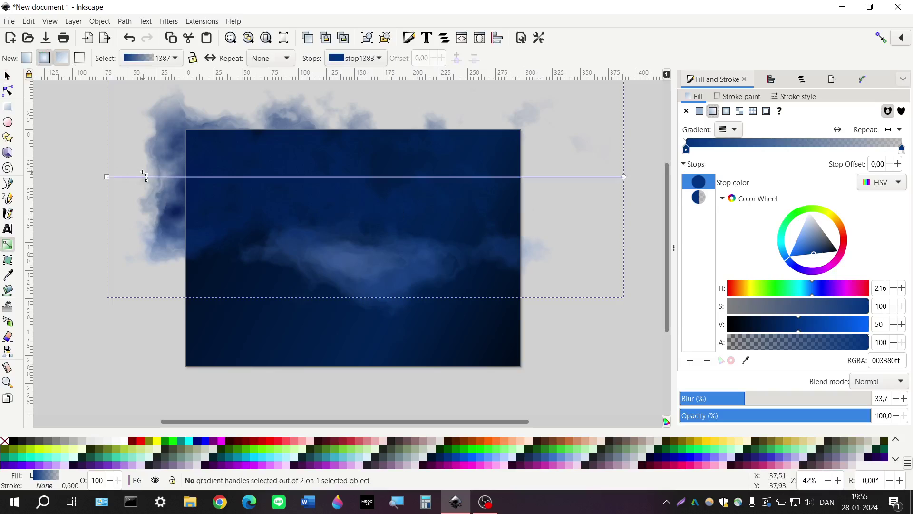
left_click_drag(233, 111, 348, 100)
left_click_drag(623, 176, 359, 262)
Step: Try the light blue cloud gradient 1343 on the watercolor shape and reverse its direction
left_click(728, 130)
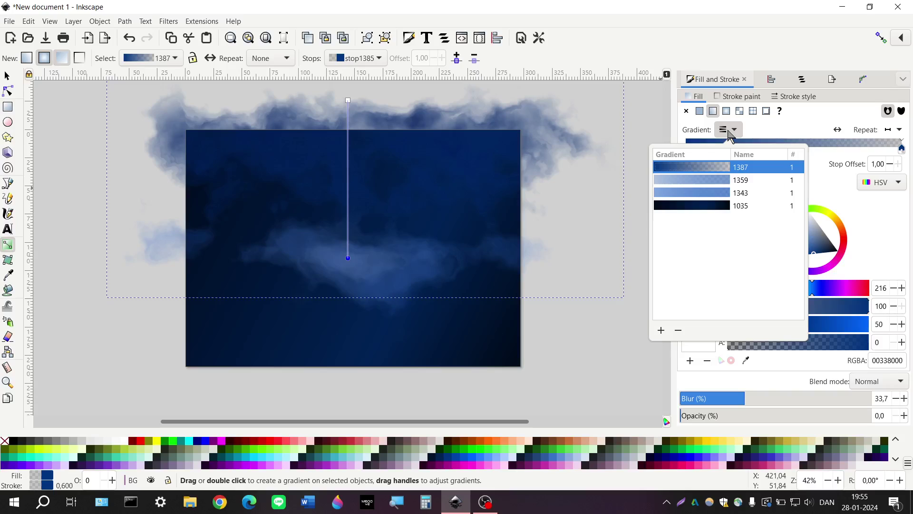
left_click(728, 130)
left_click(729, 130)
left_click(735, 192)
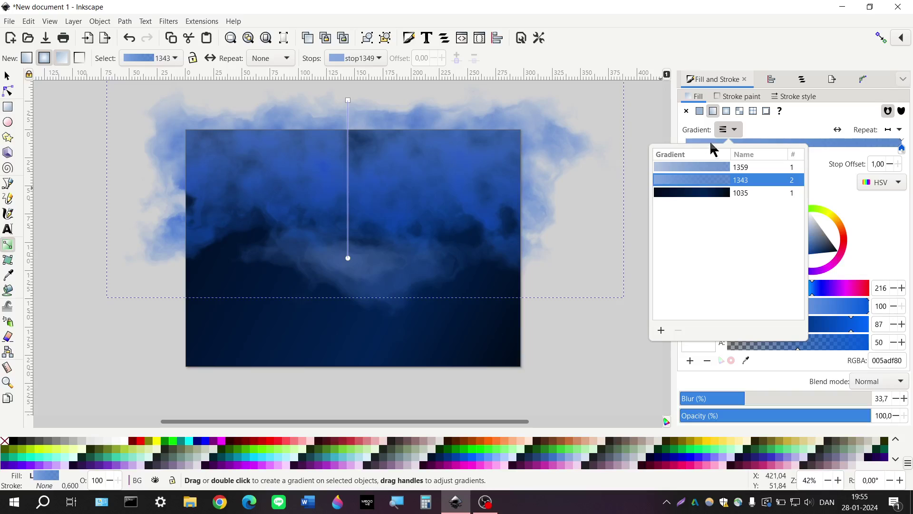
left_click(730, 133)
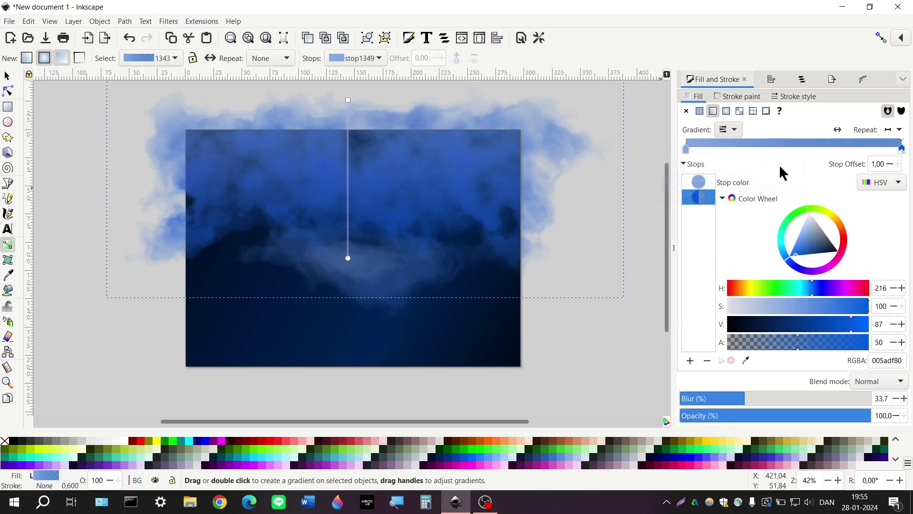
left_click(838, 132)
left_click(838, 133)
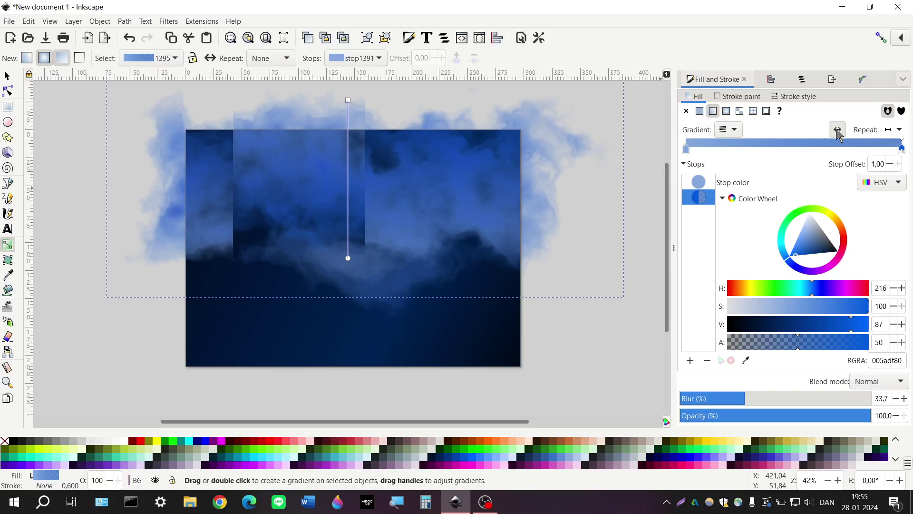
Step: Fill the watercolor shape with the dark navy background gradient 1035 and reverse its direction
left_click(731, 136)
left_click(720, 205)
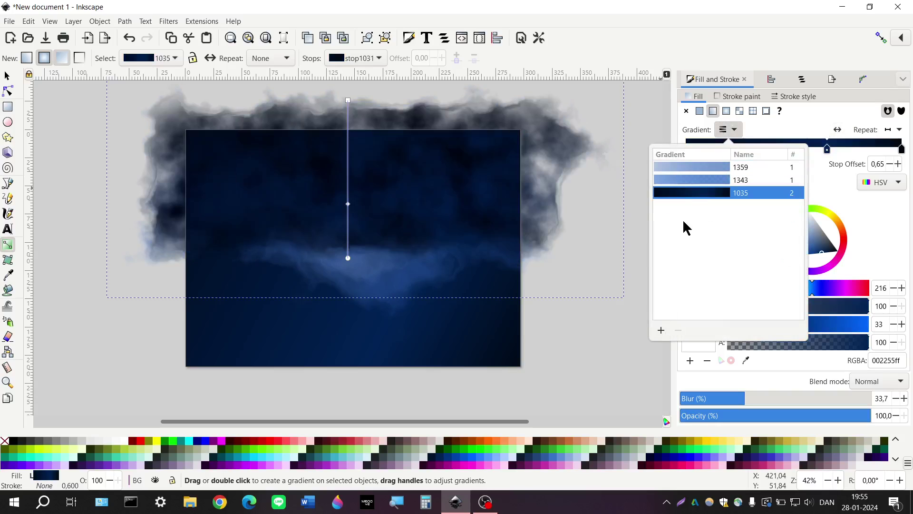
left_click(602, 221)
left_click(838, 131)
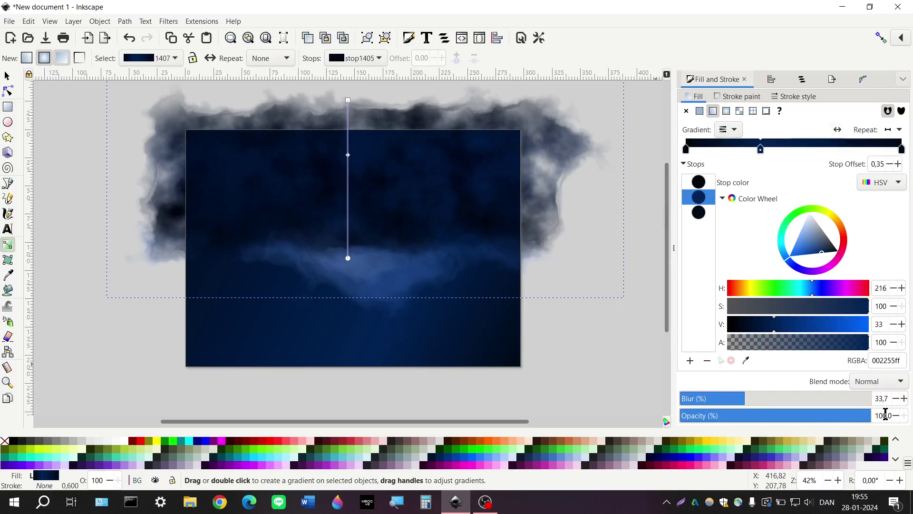
Step: Set the dark watercolor shape's opacity to 50% and deselect it
left_click_drag(885, 415, 878, 420)
key("Return")
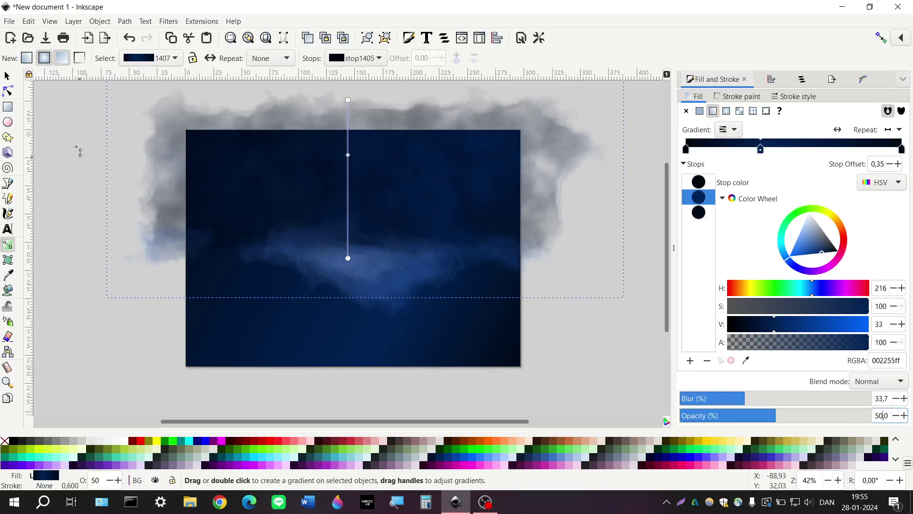
left_click(7, 76)
key("Escape")
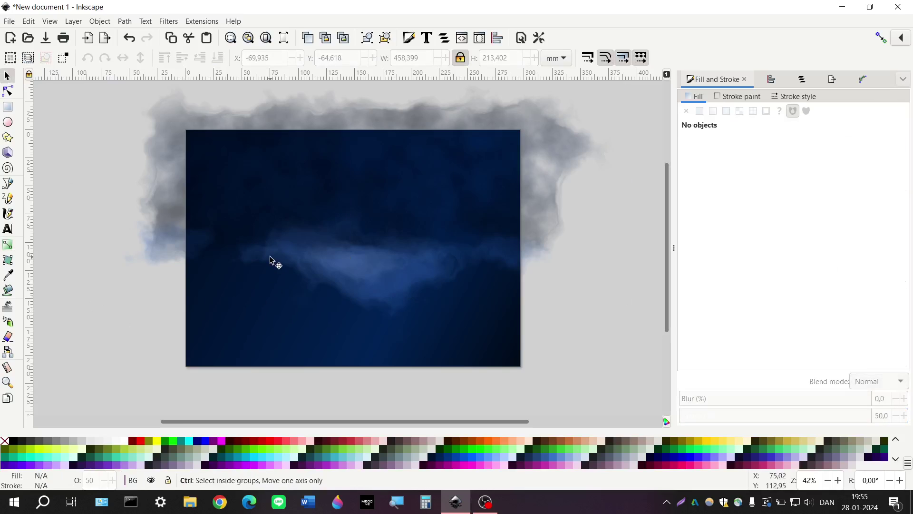
Step: Duplicate the dark watercolor shape and move the copy straight down about 116 mm to cover the page's lower half
scroll(270, 258, "up", 1)
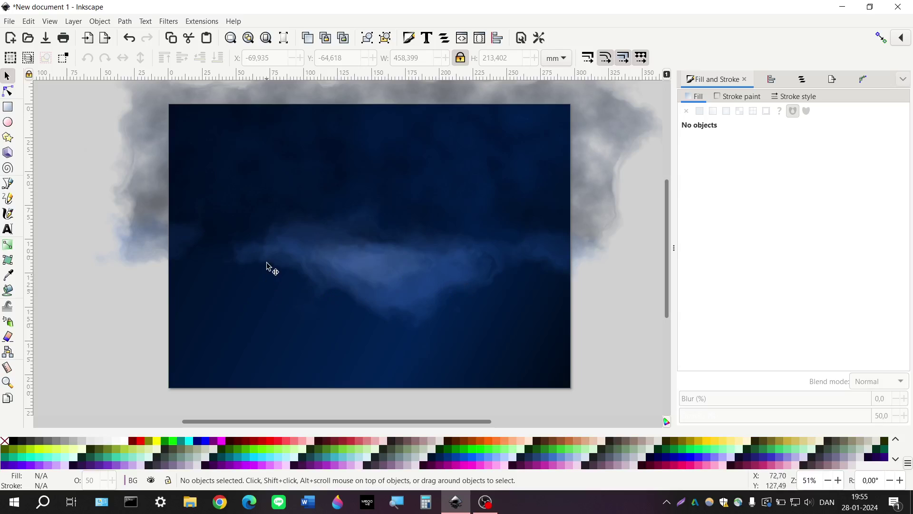
left_click(81, 248)
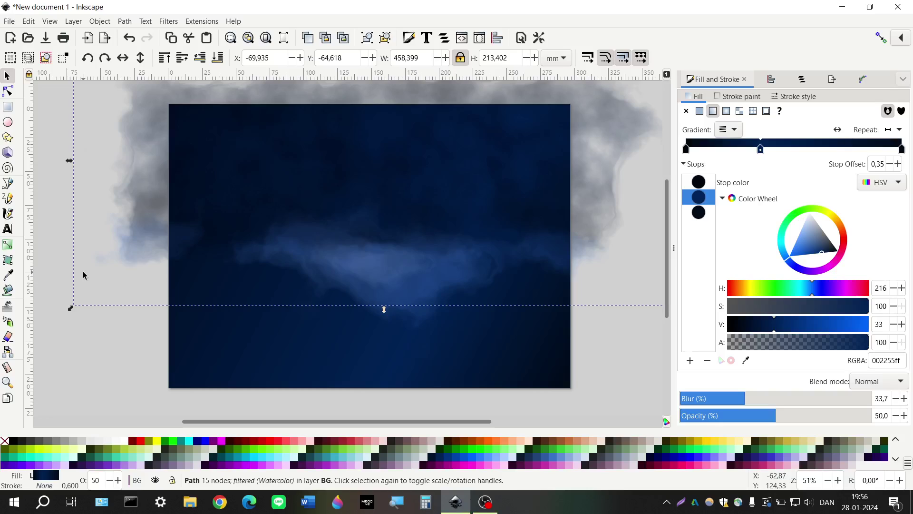
key("ctrl")
key("shift+Down")
key("shift+Down")
key("shift+Down")
key("shift+Down")
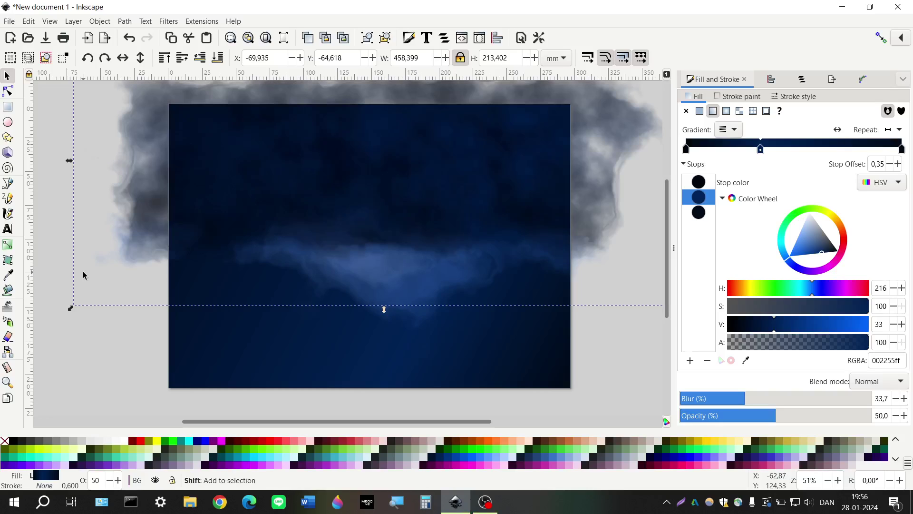
key("shift+Down")
key("shift+Down")
key("shift+Down")
key("shift+Down")
key("shift+Down")
key("shift+Down")
key("shift+Down")
key("shift+Down")
key("shift+Down")
key("shift+Down")
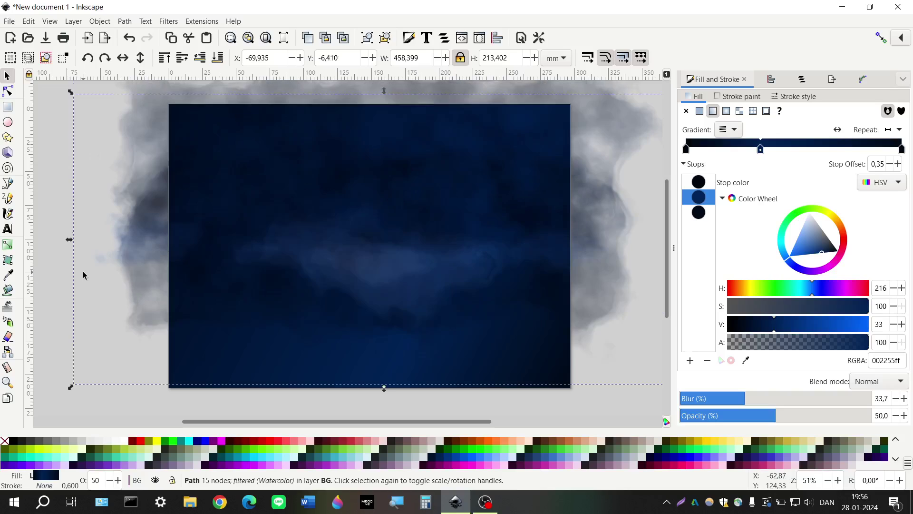
key("shift+Down")
key("shift+Down")
key("shift+Down")
key("shift+Down")
key("shift+Down")
key("shift+Down")
key("shift+Down")
key("shift+Down")
key("shift+Down")
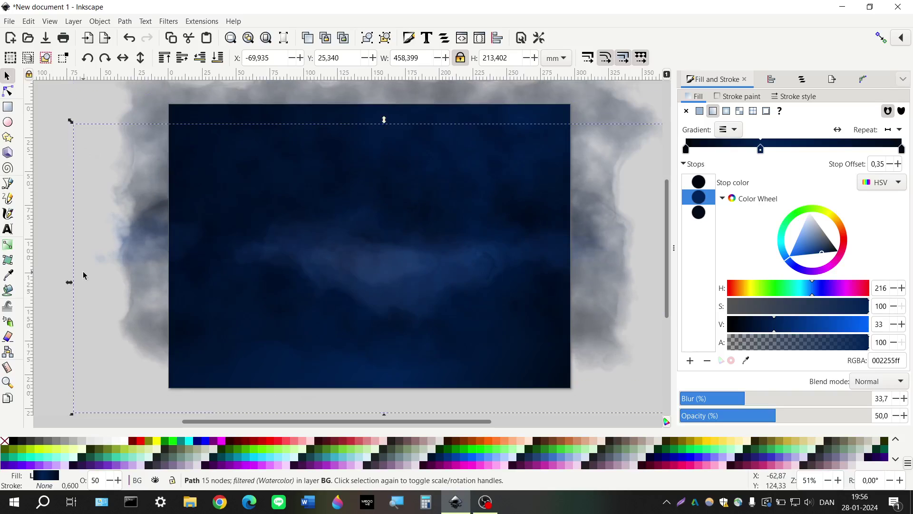
key("shift+Up")
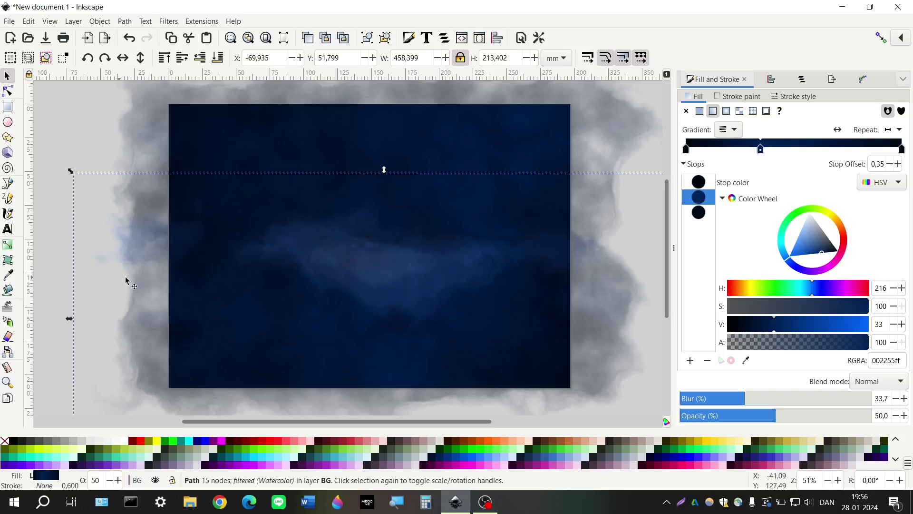
Step: Group the two dark watercolor shapes and send the group to the back of the stacking order
left_click(250, 128, "shift")
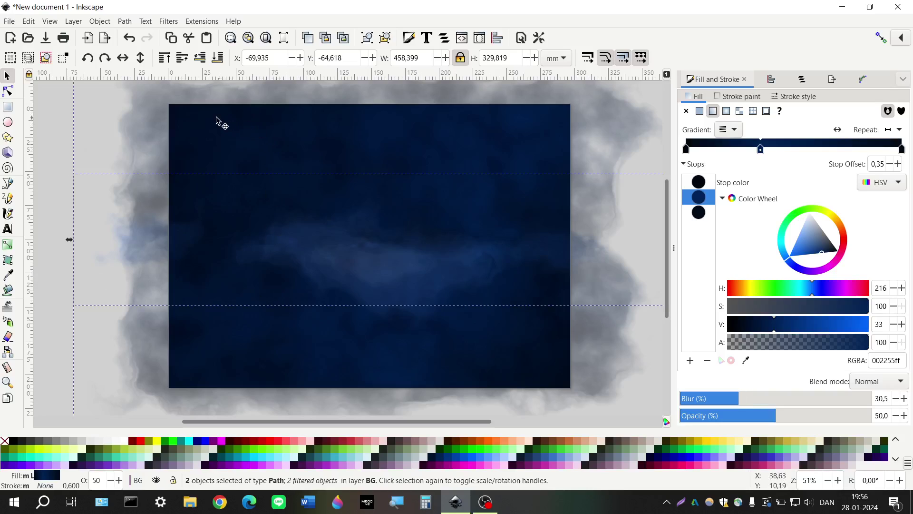
left_click(367, 39)
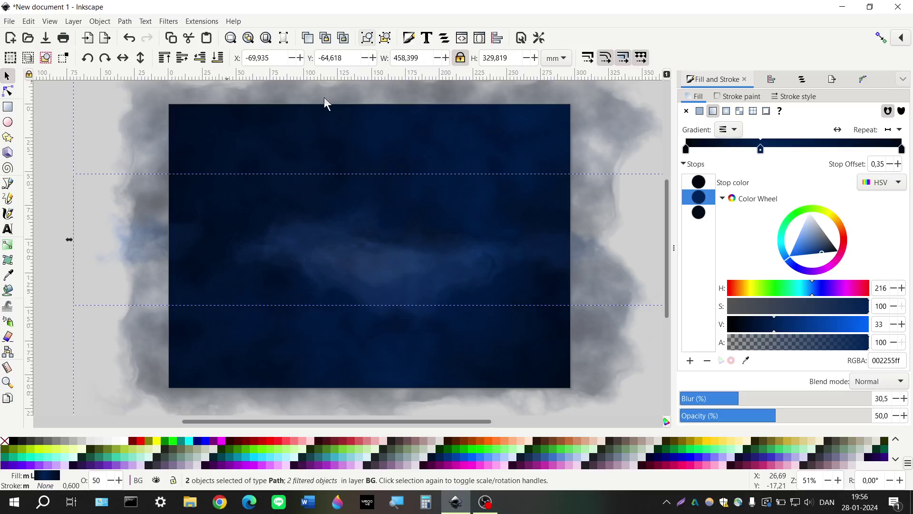
left_click(220, 60)
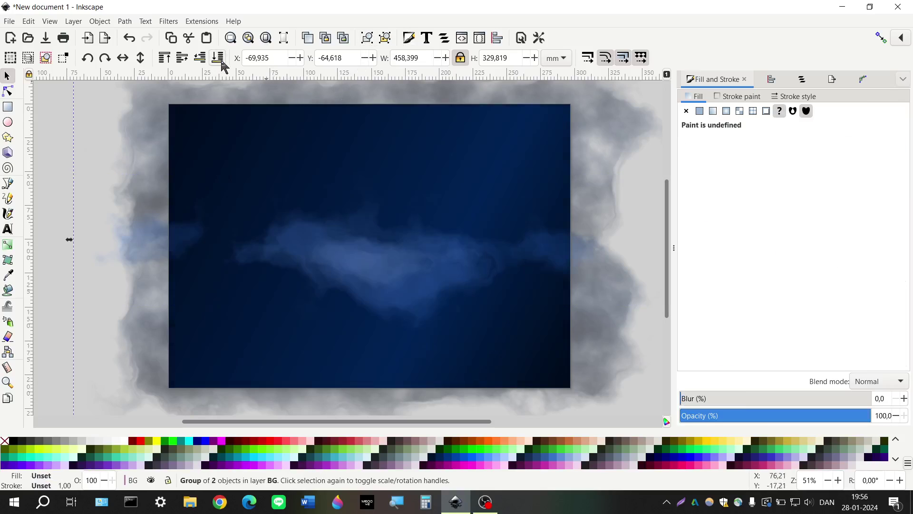
Step: Raise the grouped dark watercolor shapes one step above the navy gradient background, compare with and without the texture, and deselect them
left_click(186, 66)
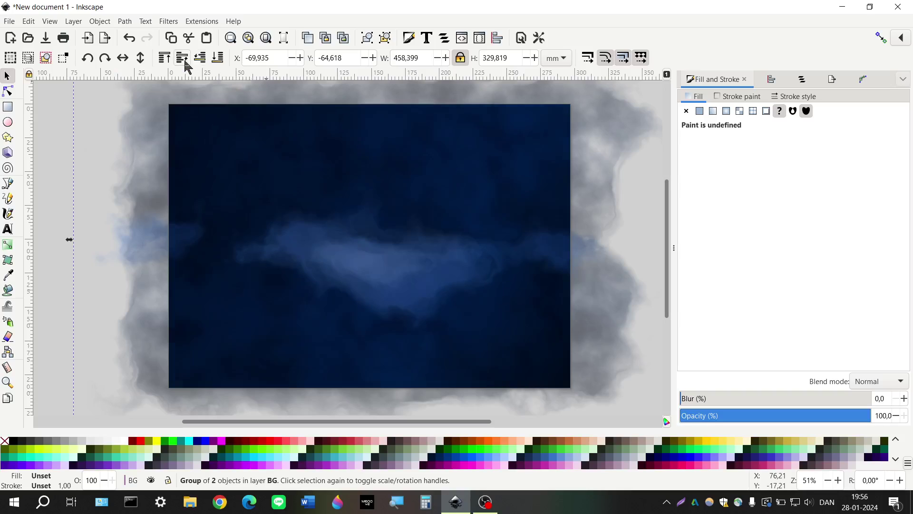
left_click(186, 66)
left_click(201, 64)
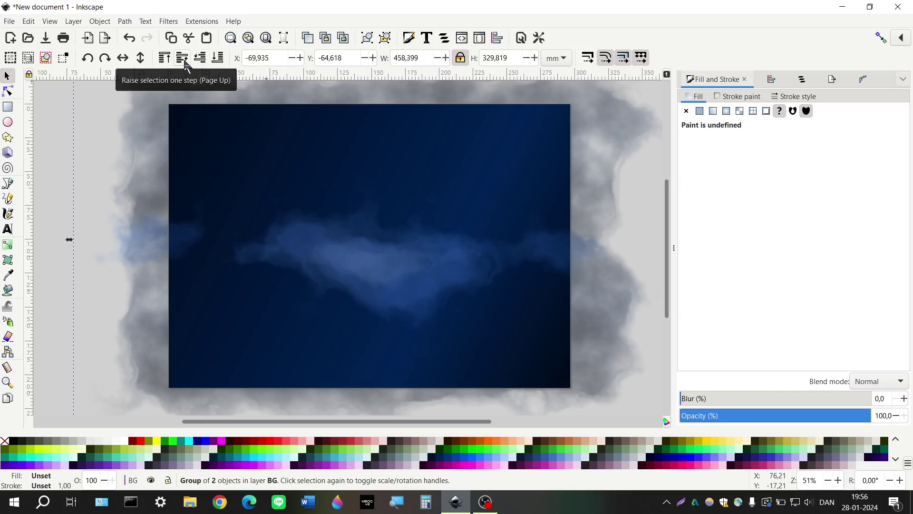
left_click(186, 66)
left_click(202, 63)
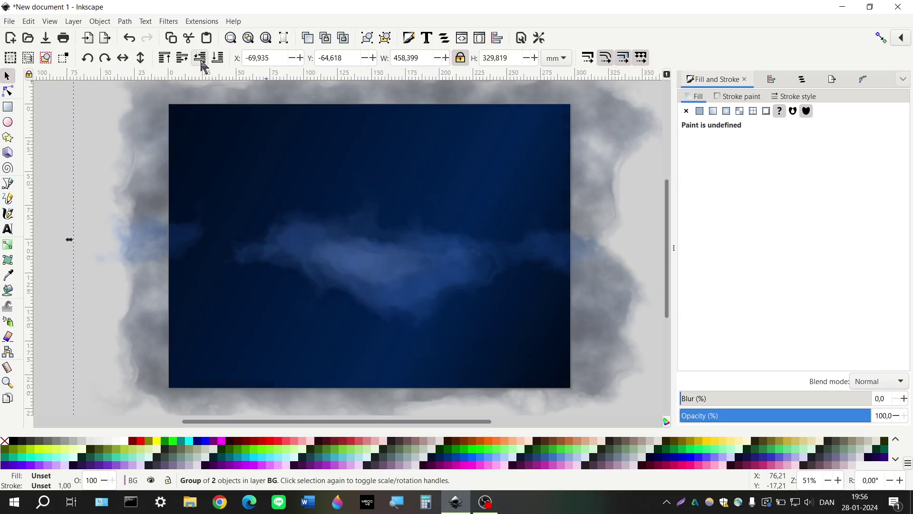
left_click(185, 61)
left_click(199, 60)
left_click(182, 61)
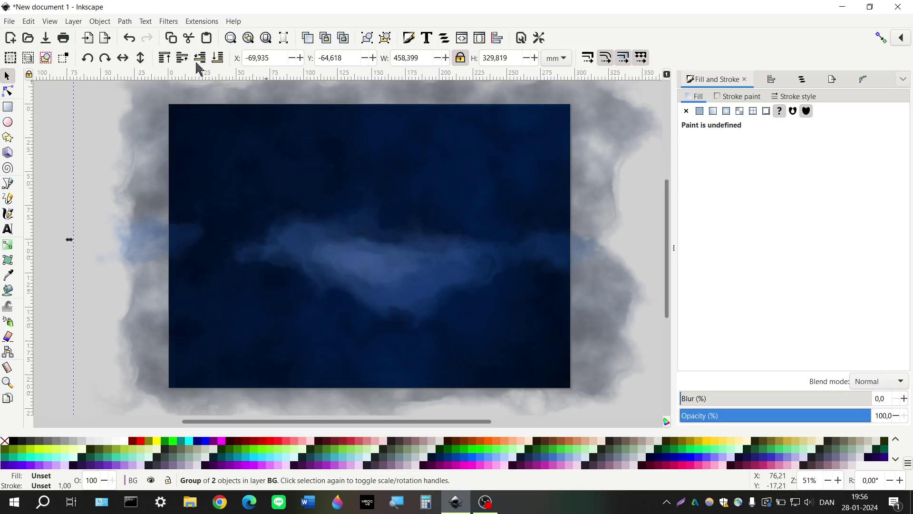
left_click(199, 62)
left_click(183, 58)
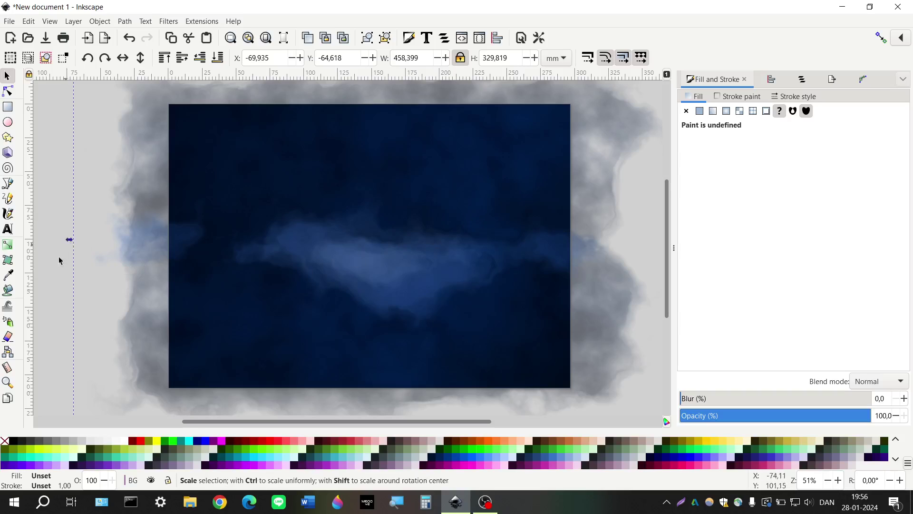
key("Escape")
scroll(356, 305, "down", 1)
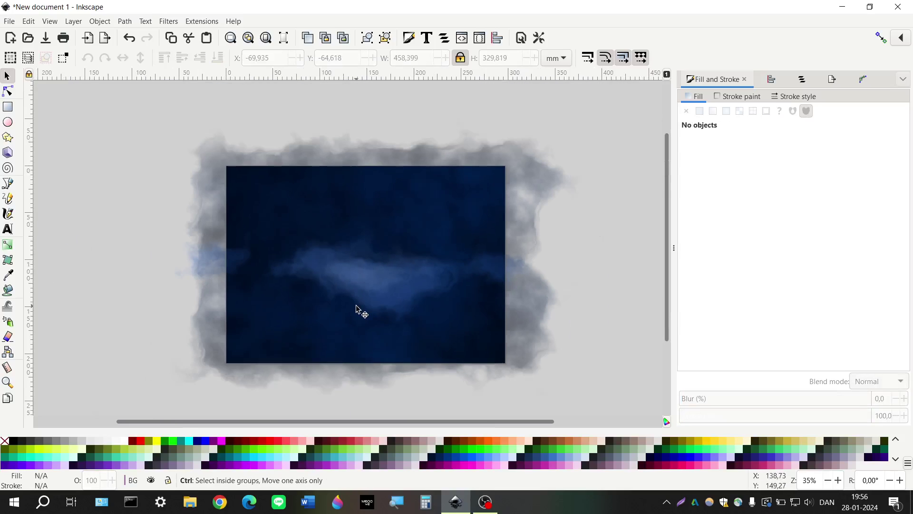
scroll(358, 308, "up", 1)
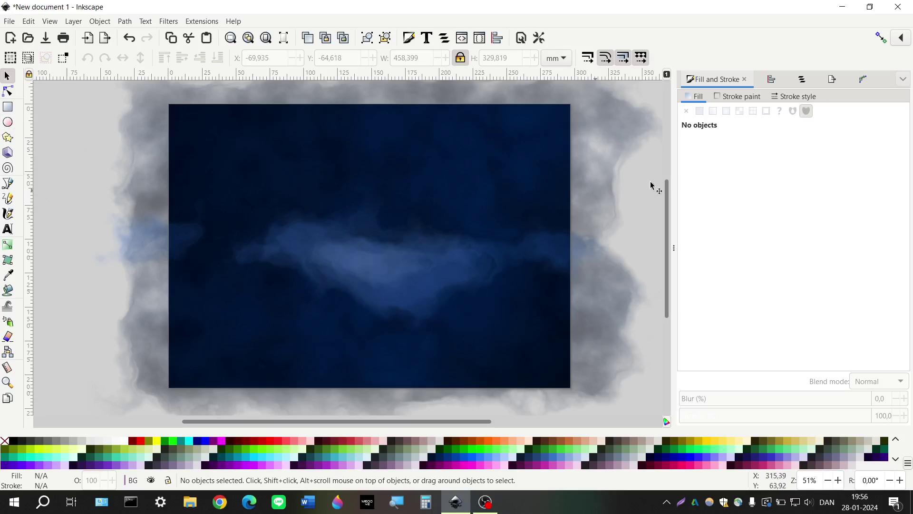
Step: Add a layer named "stars" above the BG layer and lock the BG layer
left_click(802, 79)
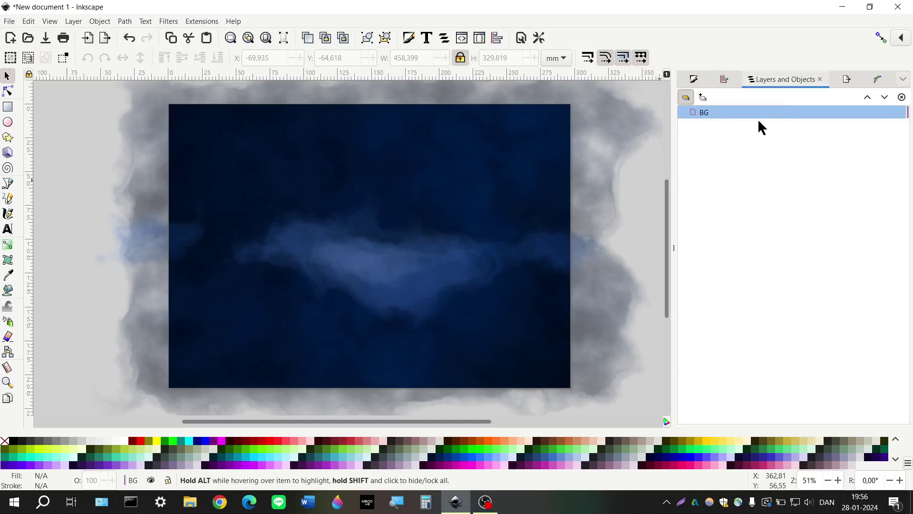
left_click(703, 97)
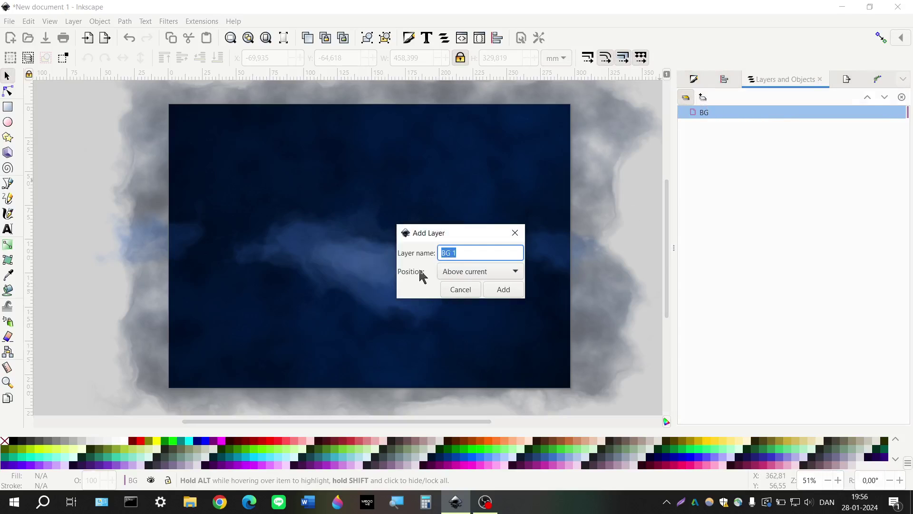
type("stars")
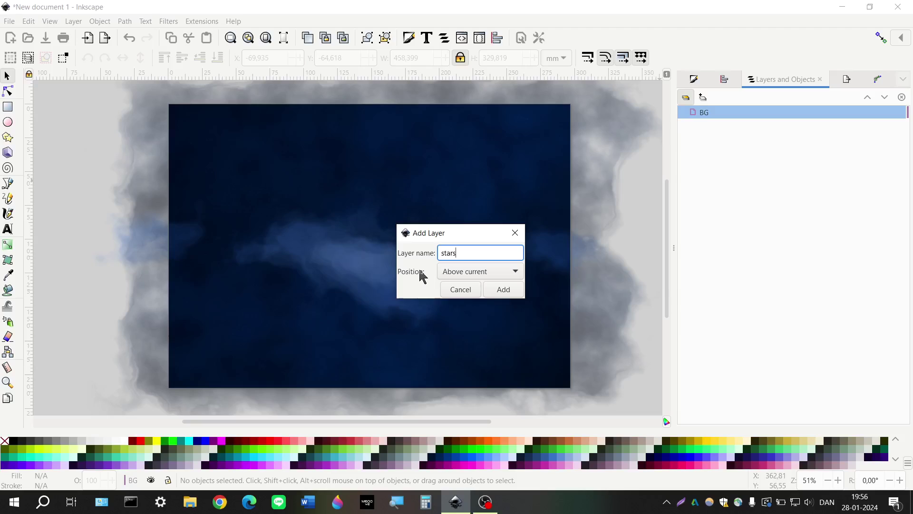
left_click(516, 295)
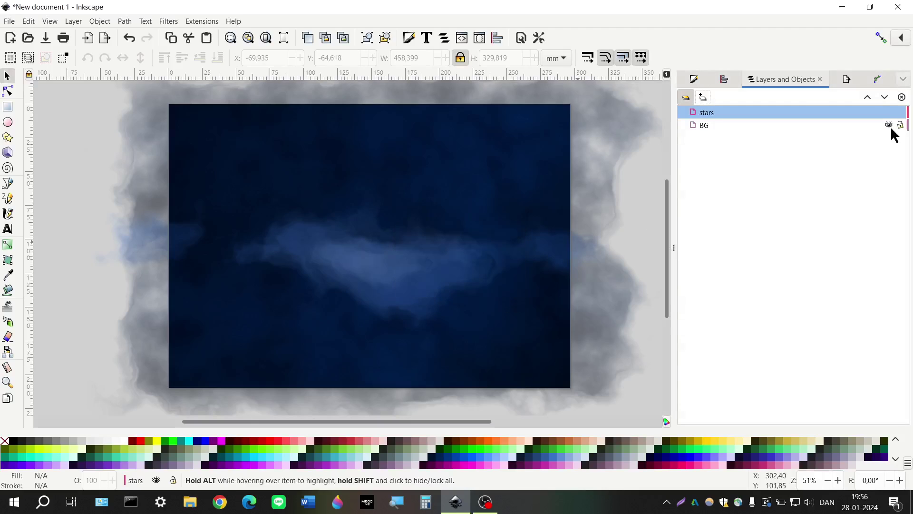
left_click(900, 125)
Step: Draw a six-cornered polygon about 6 mm wide in the empty canvas area left of the page
scroll(106, 190, "left", 6)
left_click(8, 124)
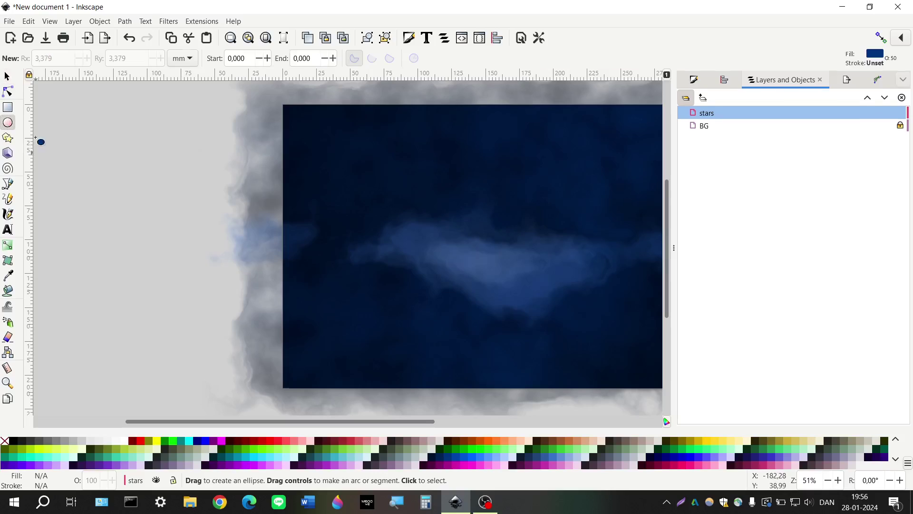
left_click(8, 137)
scroll(137, 182, "up", 1)
scroll(137, 182, "up", 1)
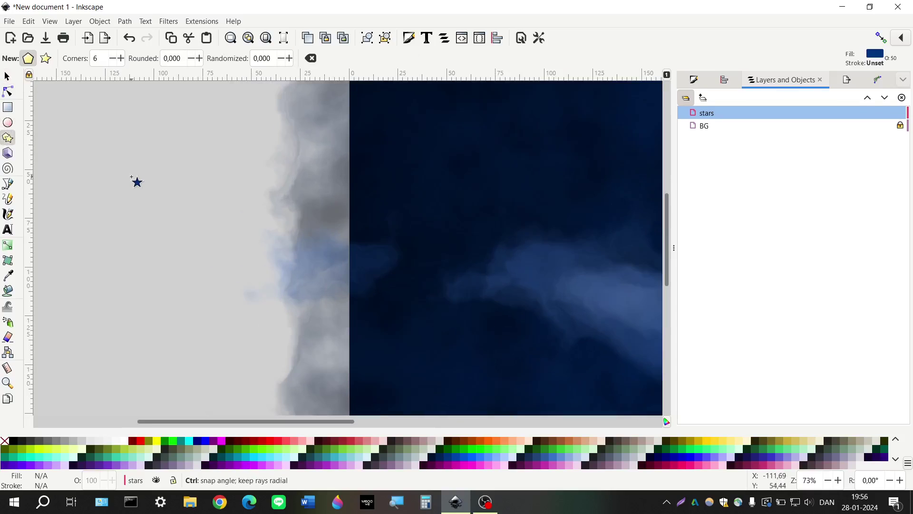
scroll(158, 195, "up", 3)
left_click_drag(138, 177, 151, 191)
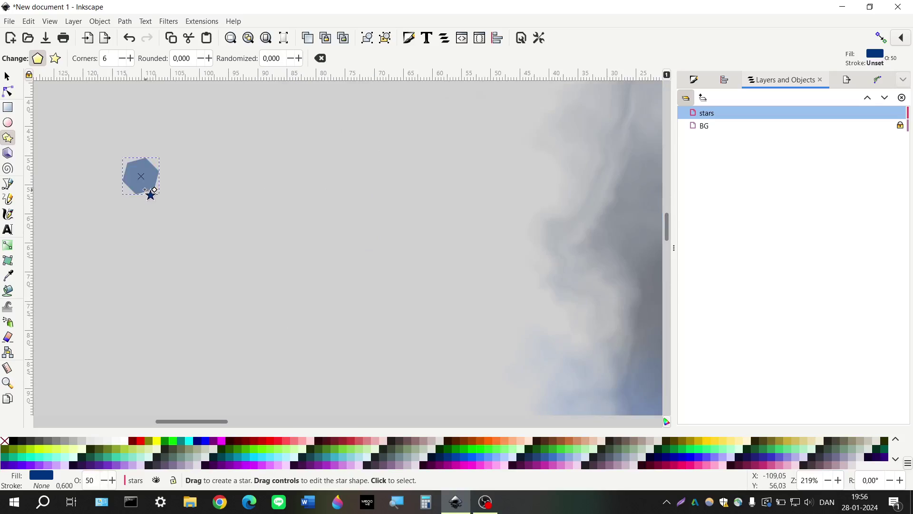
scroll(157, 179, "left", 4)
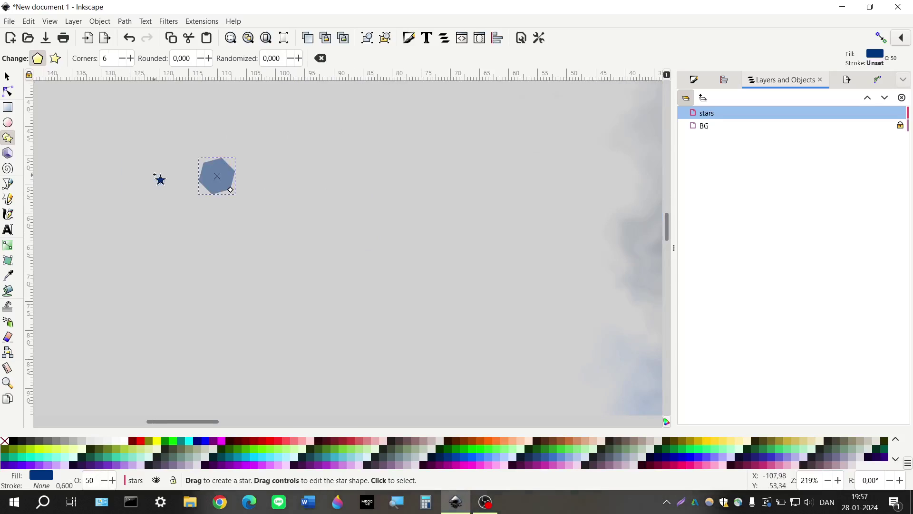
Step: Convert the polygon into a star and set its number of corners to 8
left_click(55, 58)
double_click(108, 59)
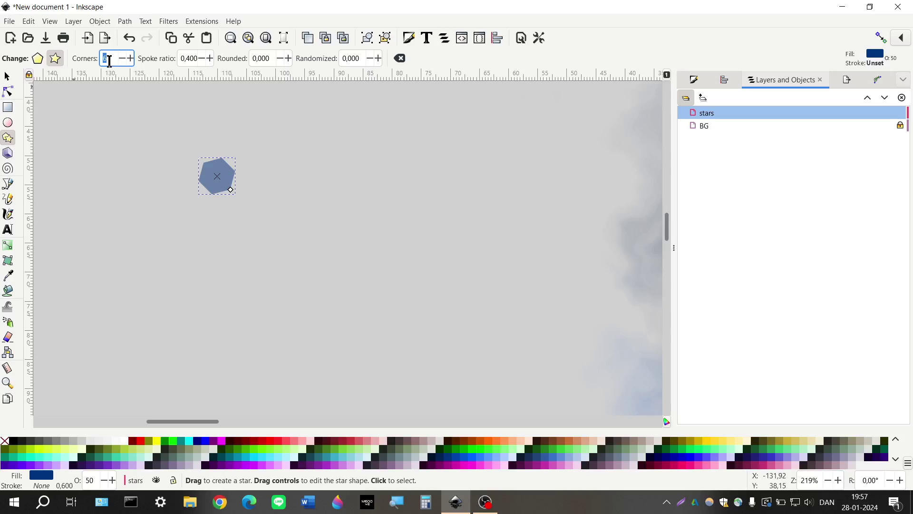
type("8")
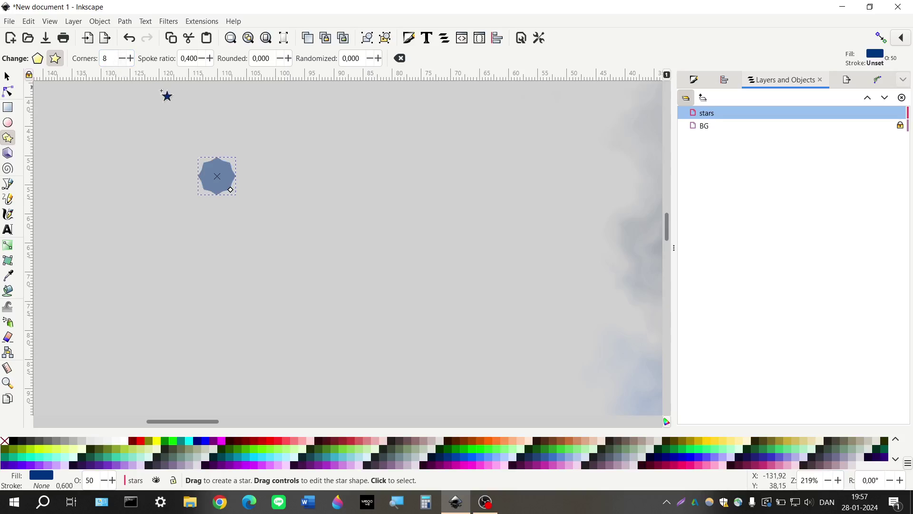
Step: Try spoke ratios of 0.8, 0.3, 0.4 and 0.6 on the eight-cornered star
double_click(190, 58)
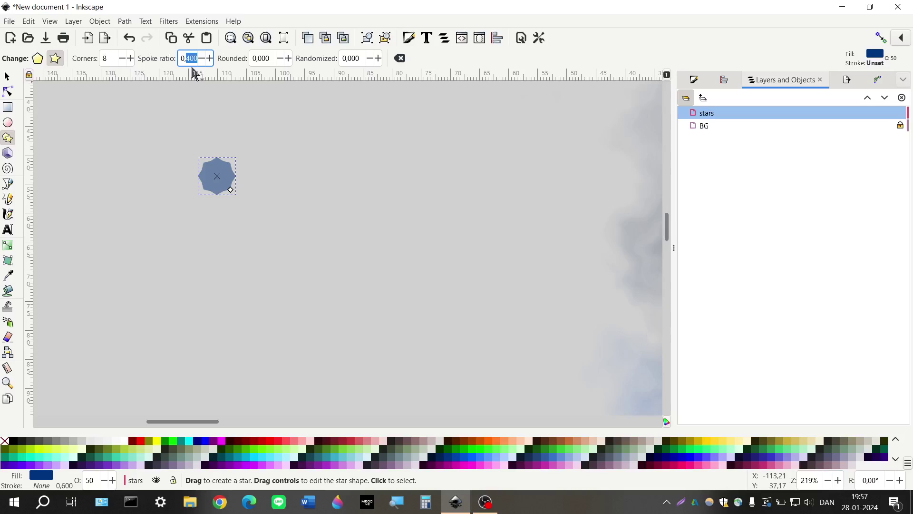
type("8")
key("Return")
double_click(191, 58)
key("Return")
double_click(191, 58)
type("3")
key("Return")
double_click(191, 58)
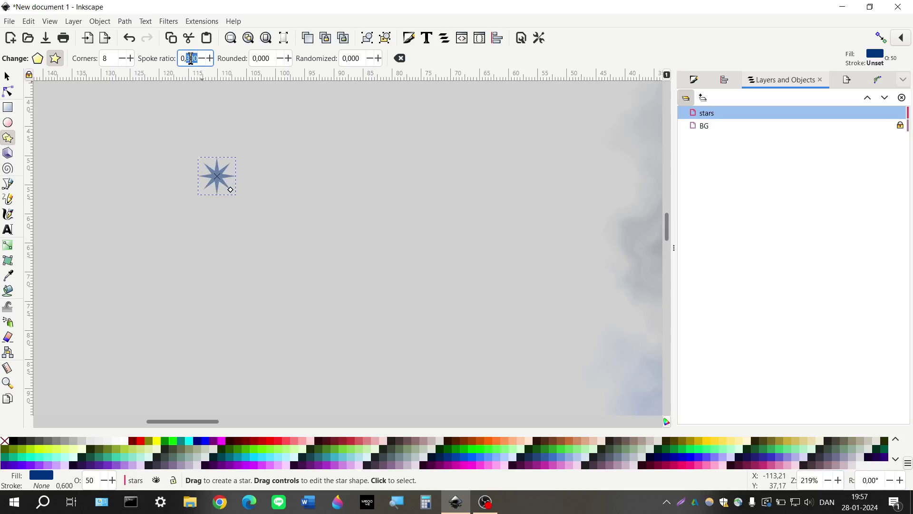
type("4")
key("Return")
double_click(191, 58)
key("Return")
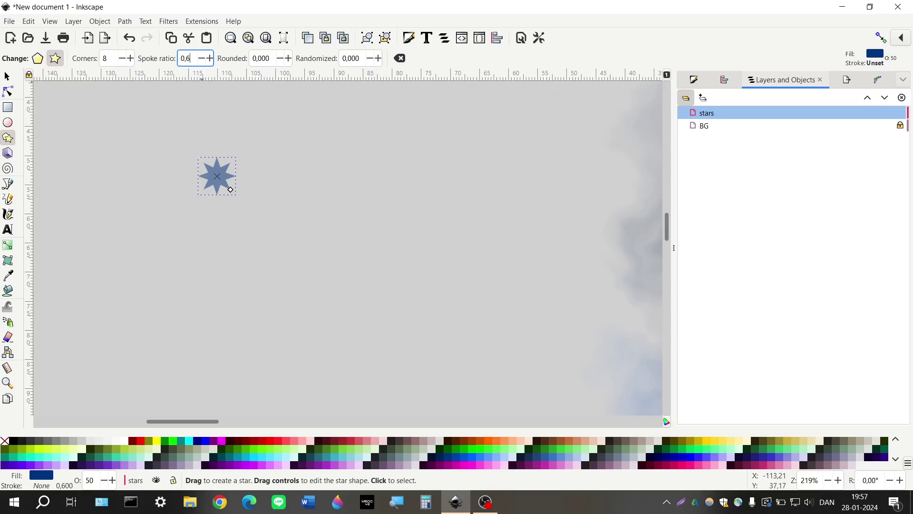
key("Return")
Step: Set the star's spoke ratio to 0.7
double_click(192, 58)
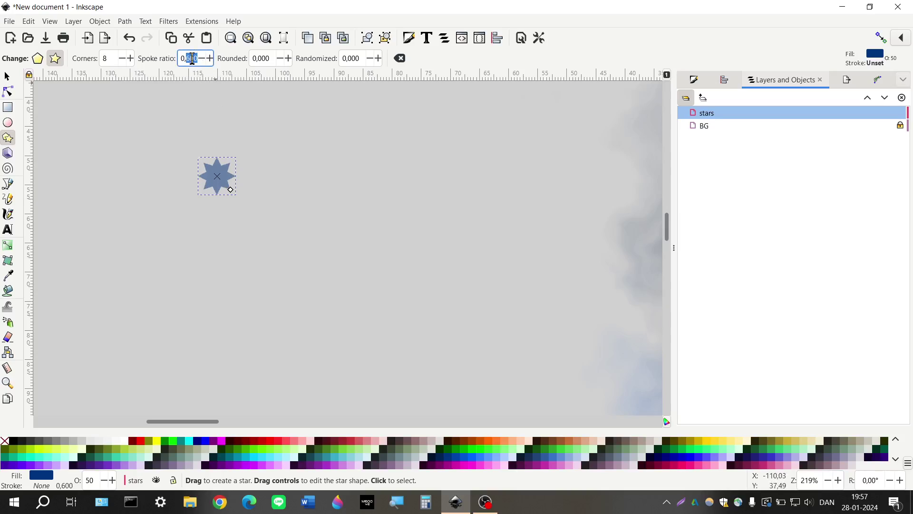
type("7")
key("Return")
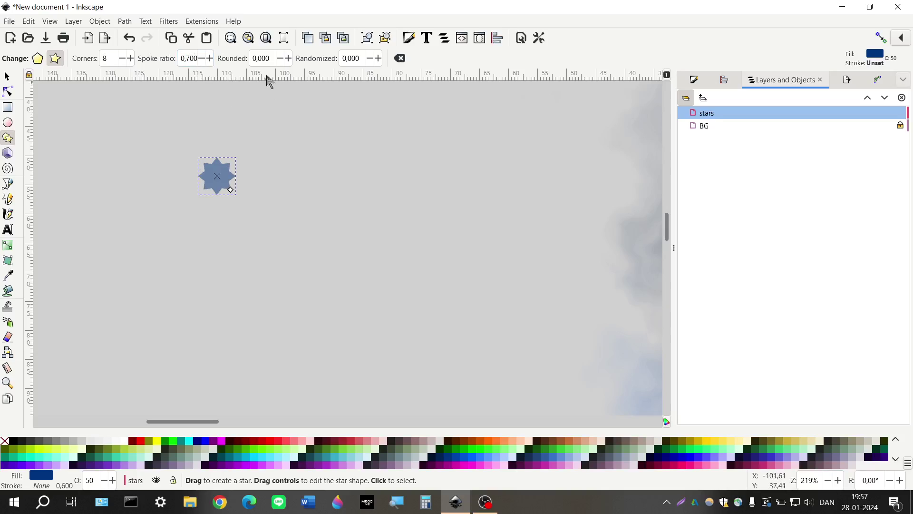
Step: Try randomization values of 0.1, 0.2 and 0.15 on the star, returning to 0.1
double_click(349, 61)
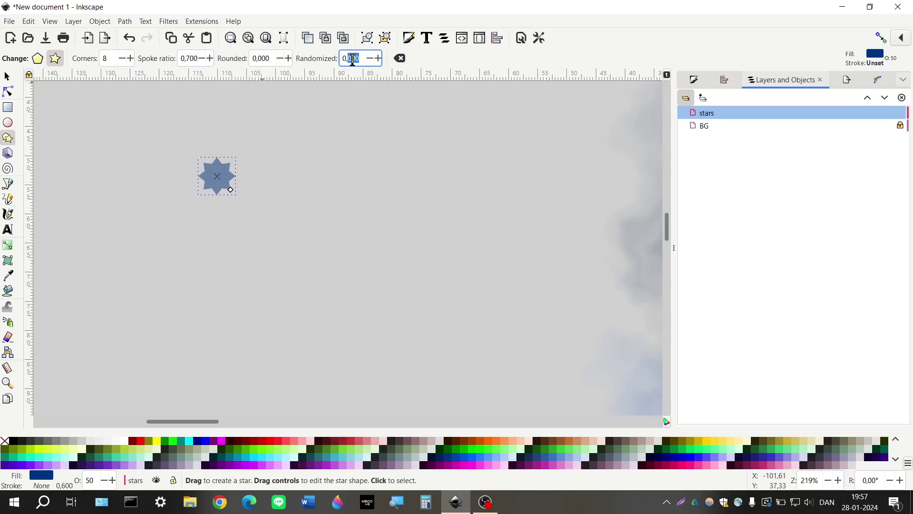
type("1")
key("Return")
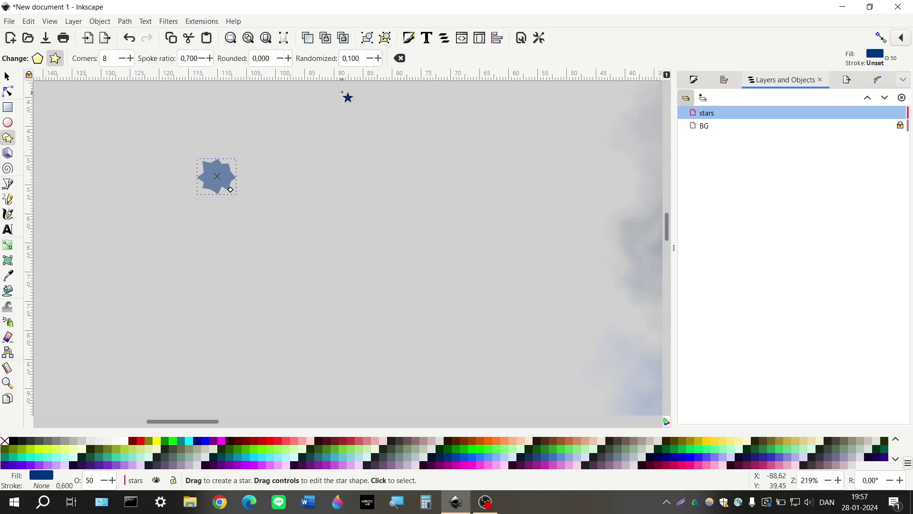
double_click(352, 60)
type("2")
key("Return")
double_click(356, 56)
type("15")
key("Return")
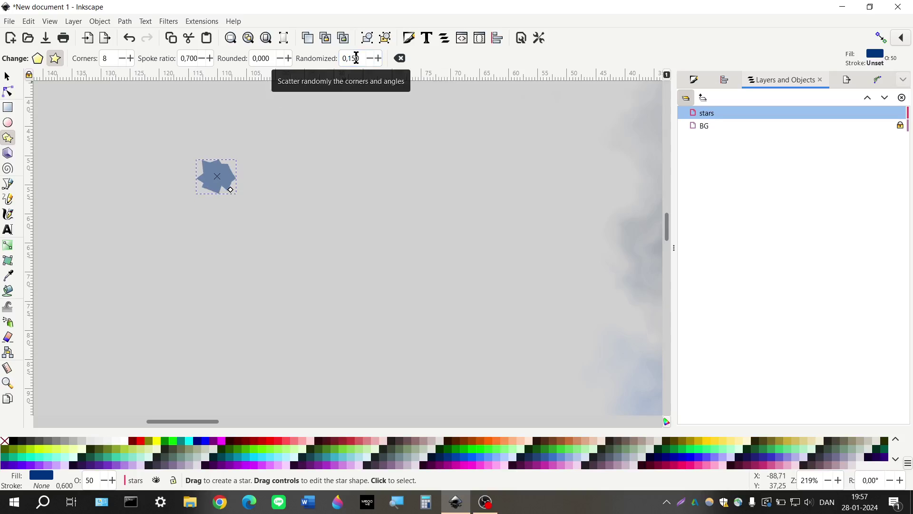
double_click(357, 58)
type("1")
key("Return")
Step: Set the star's randomization to 0.12 and finish editing its shape
double_click(357, 58)
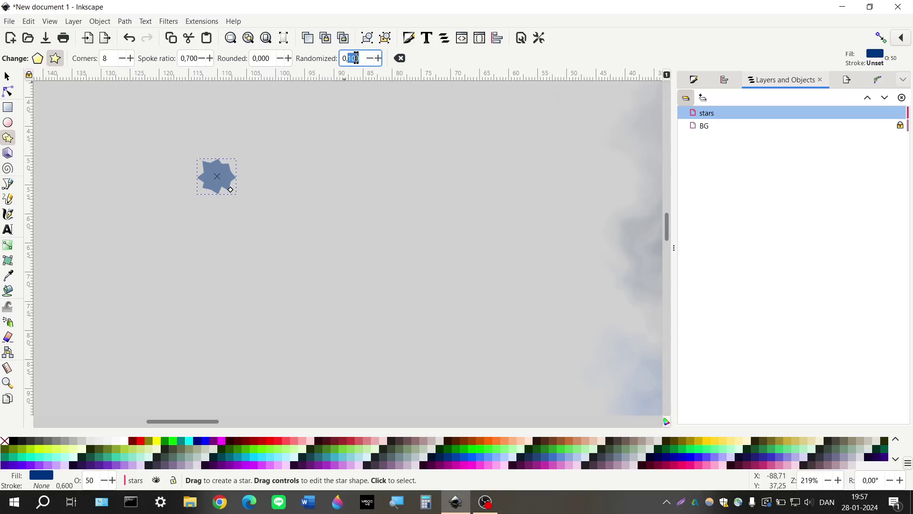
key("Return")
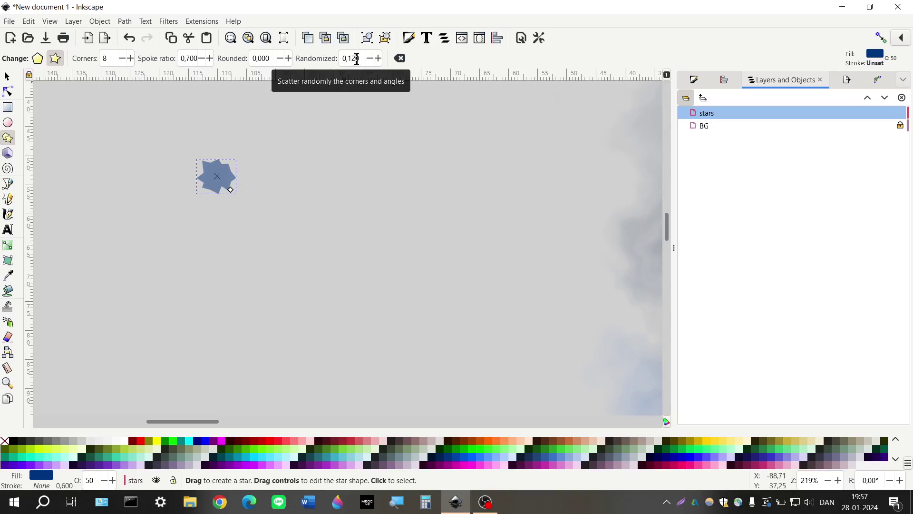
left_click(7, 76)
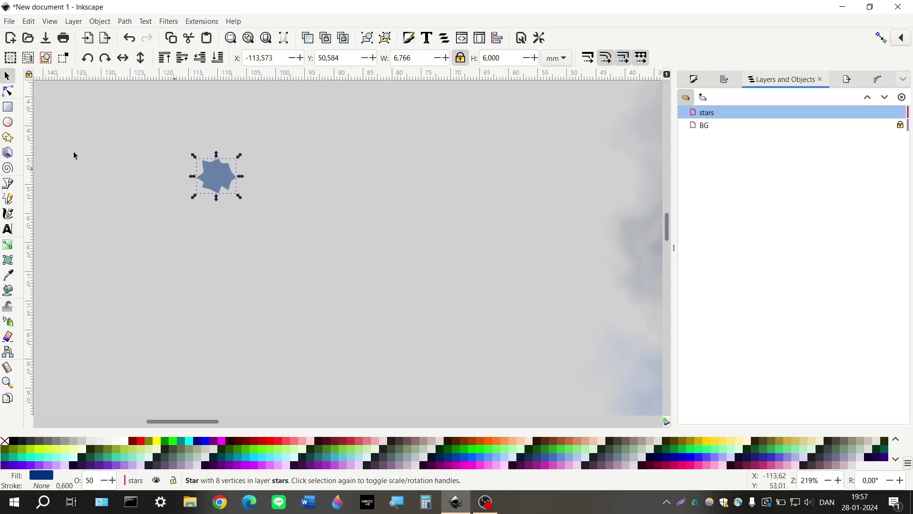
Step: Draw 13 more randomized eight-cornered stars of varied sizes, about 3 to 6 mm wide, clustered around the first star
left_click(8, 137)
left_click_drag(261, 171, 234, 222)
left_click_drag(212, 214, 304, 231)
left_click_drag(286, 182, 300, 193)
left_click_drag(290, 146, 238, 156)
left_click_drag(176, 152, 185, 165)
left_click_drag(168, 187, 206, 253)
left_click(7, 77)
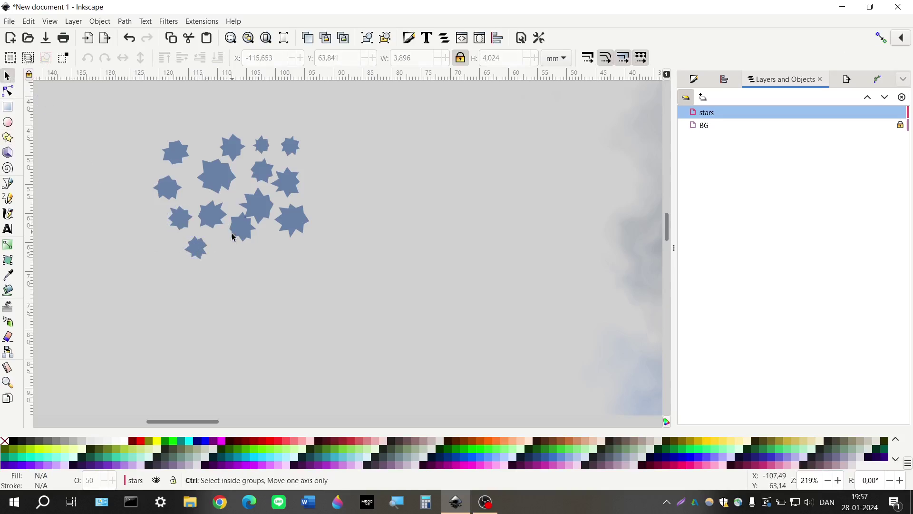
Step: Select all 14 stars and fill them with white
scroll(233, 237, "down", 1, "ctrl")
scroll(205, 227, "up", 2)
scroll(206, 227, "left", 2)
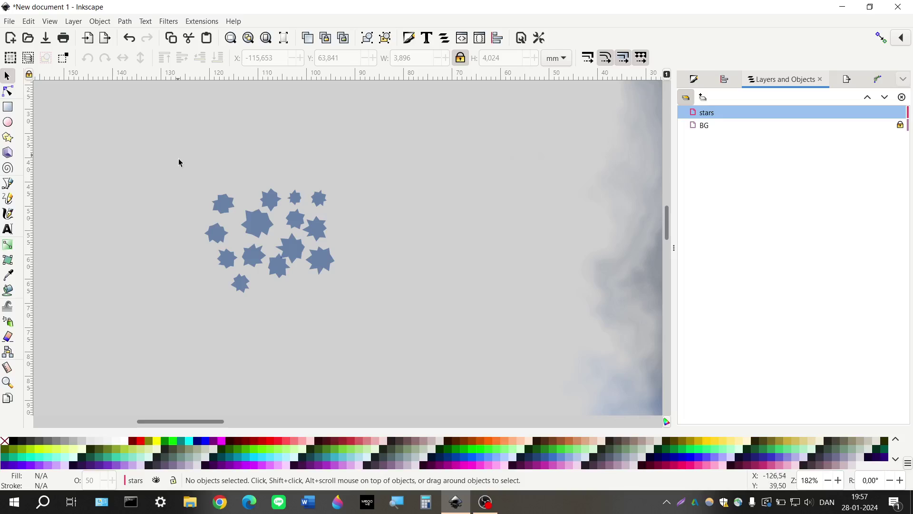
left_click_drag(178, 158, 358, 341)
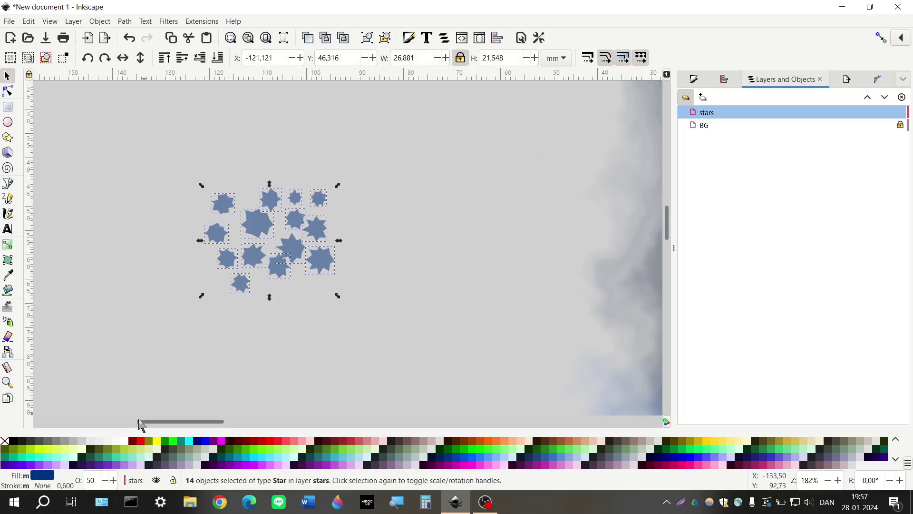
left_click(127, 447)
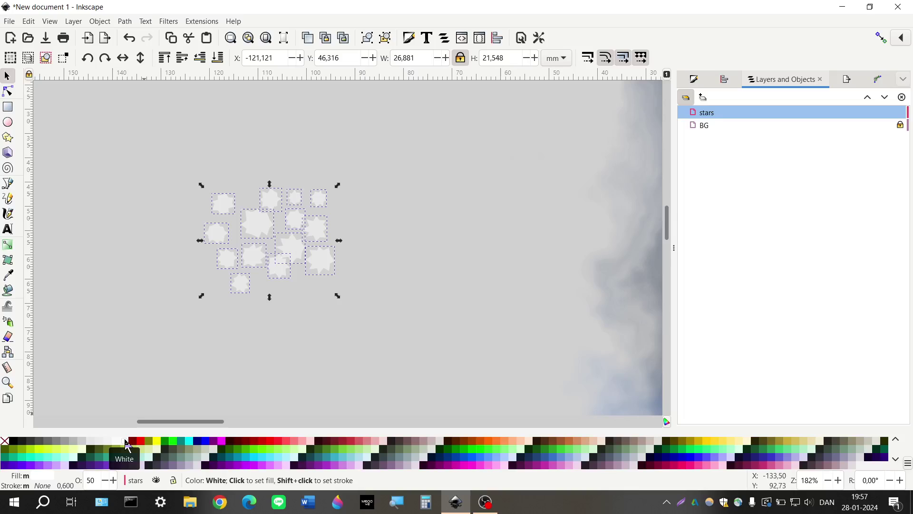
Step: Set the opacity of the 14 white stars to 100% and deselect them
double_click(93, 479)
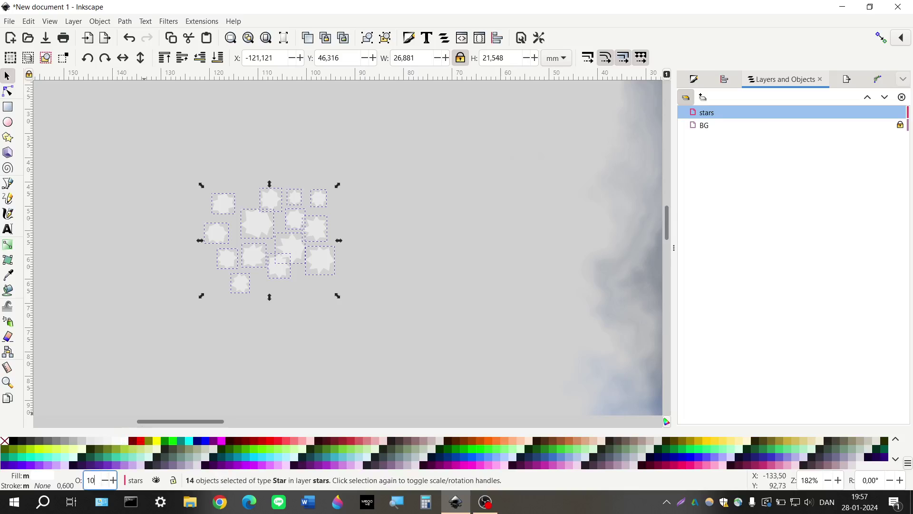
type("10")
key("Return")
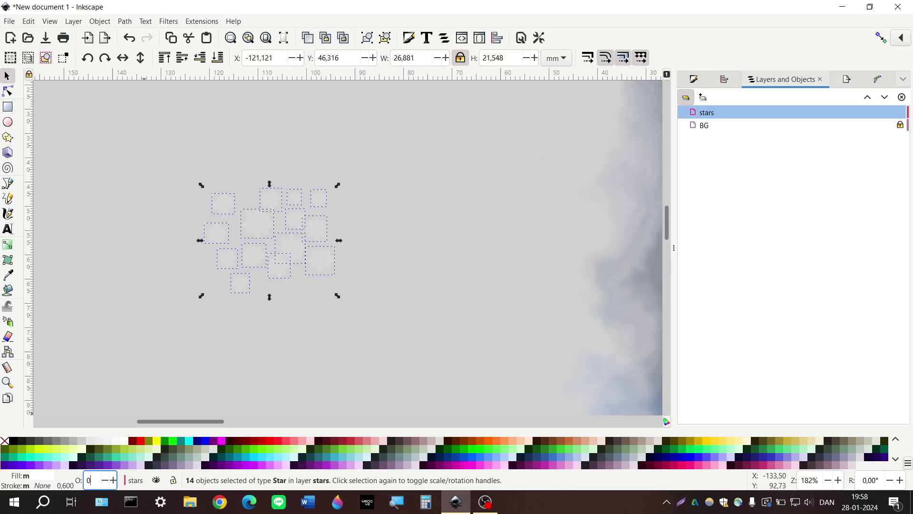
type("100")
key("Return")
left_click(177, 350)
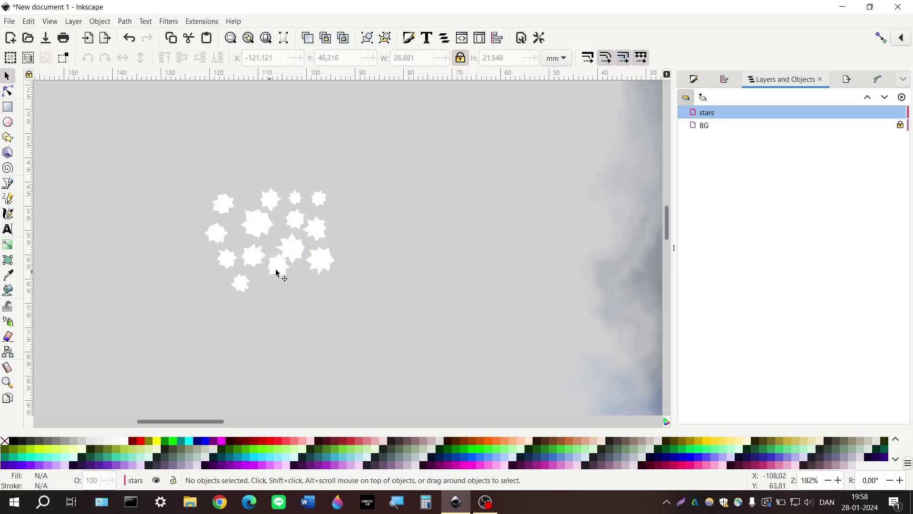
Step: Move the lower overlapping star clear of its neighbour and select all 14 stars
left_click_drag(279, 280, 276, 288)
left_click_drag(182, 160, 340, 325)
Step: Draw a red circle about 37 mm wide over the star cluster and send it behind the stars
scroll(297, 330, "down", 3, "ctrl")
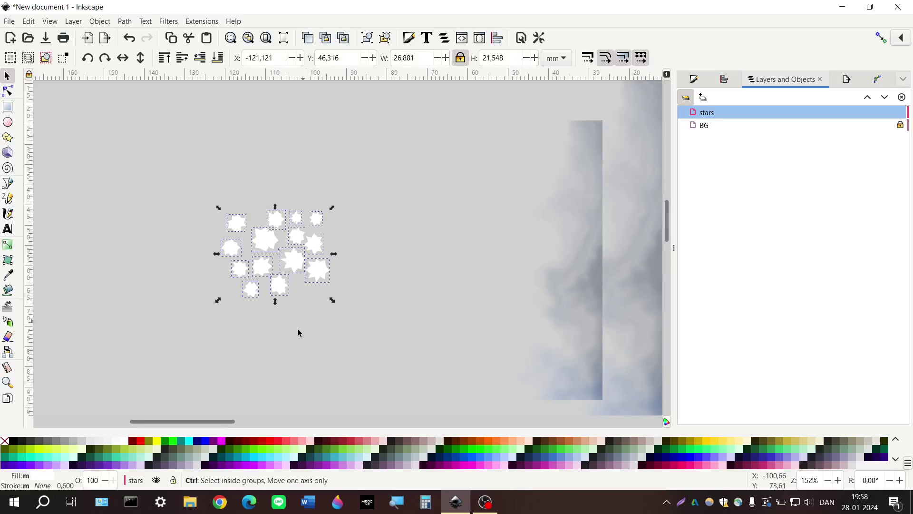
scroll(297, 329, "right", 6)
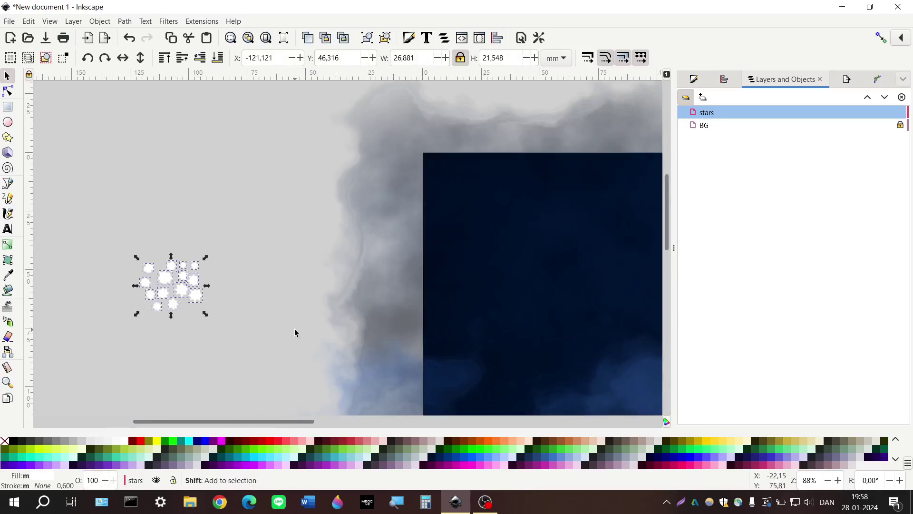
left_click(8, 122)
left_click_drag(171, 284, 214, 327)
left_click(143, 438)
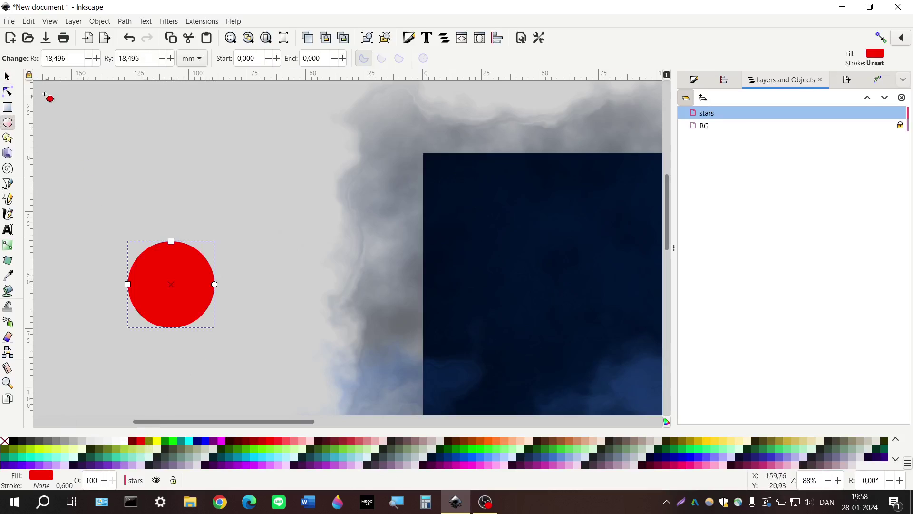
left_click(6, 76)
left_click(217, 57)
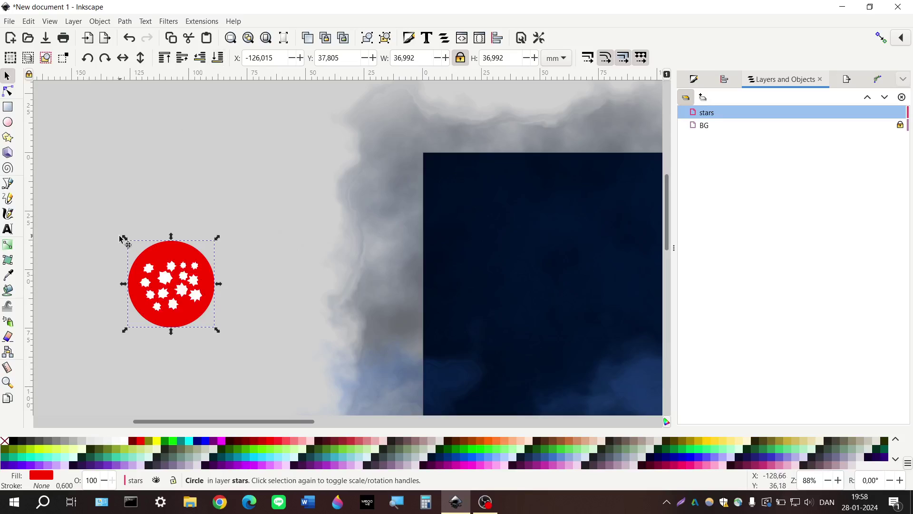
Step: Select the 14 stars on the red circle and scale them down proportionally to about 9.2 mm wide overall
left_click(95, 250)
left_click_drag(105, 252, 15, 83)
left_click_drag(105, 248, 233, 322)
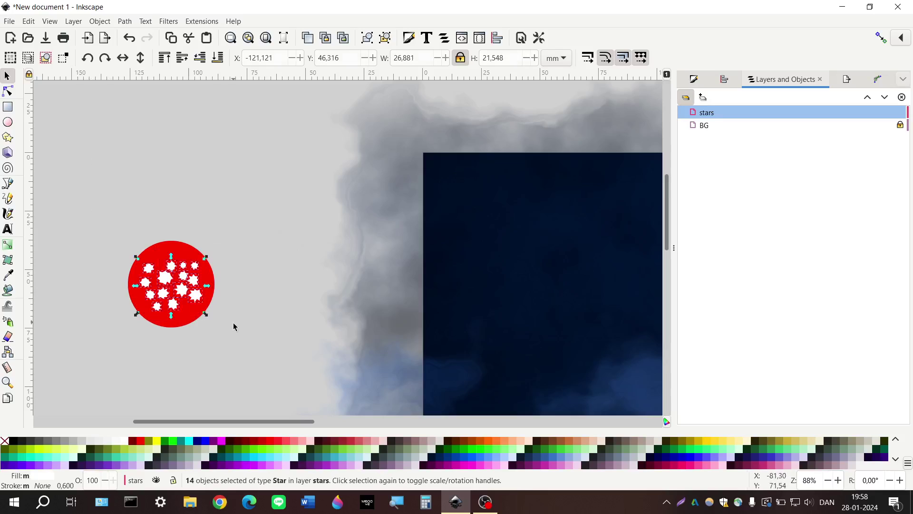
left_click_drag(206, 261, 186, 289)
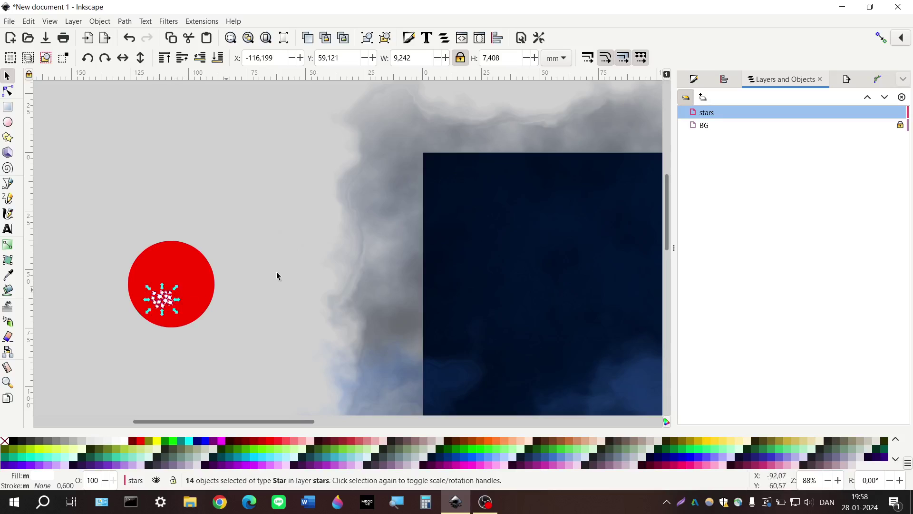
Step: Activate the Spray tool for the selected stars in single-path mode and set the spray width to 50
scroll(294, 250, "down", 3, "ctrl")
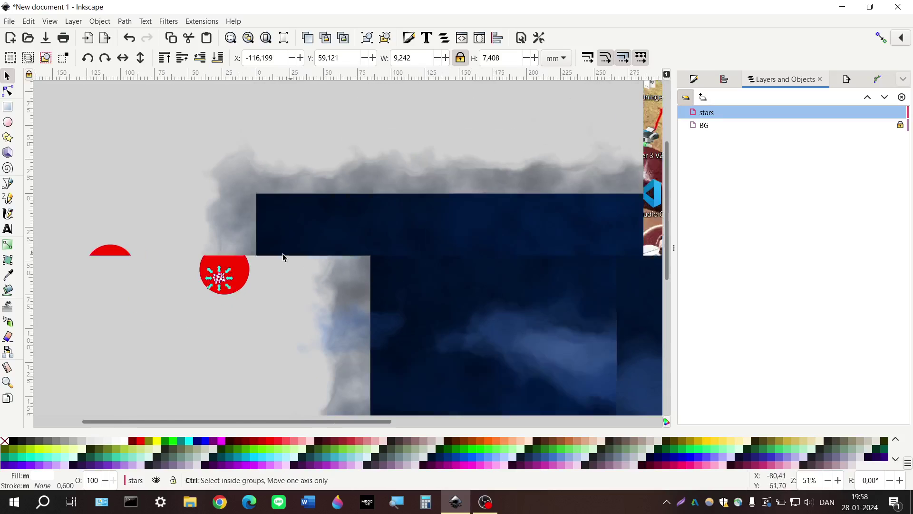
scroll(272, 255, "down", 4)
scroll(271, 255, "left", 2, "shift")
scroll(267, 254, "down", 1, "ctrl")
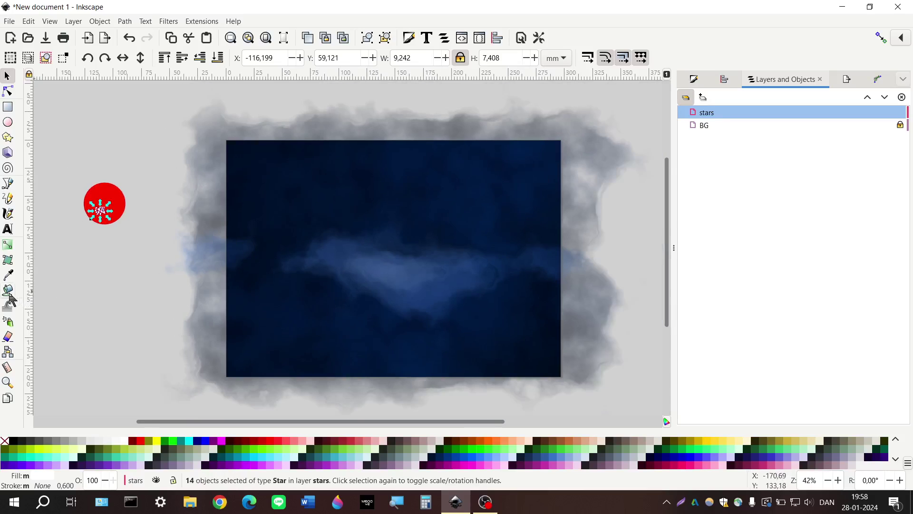
left_click(8, 321)
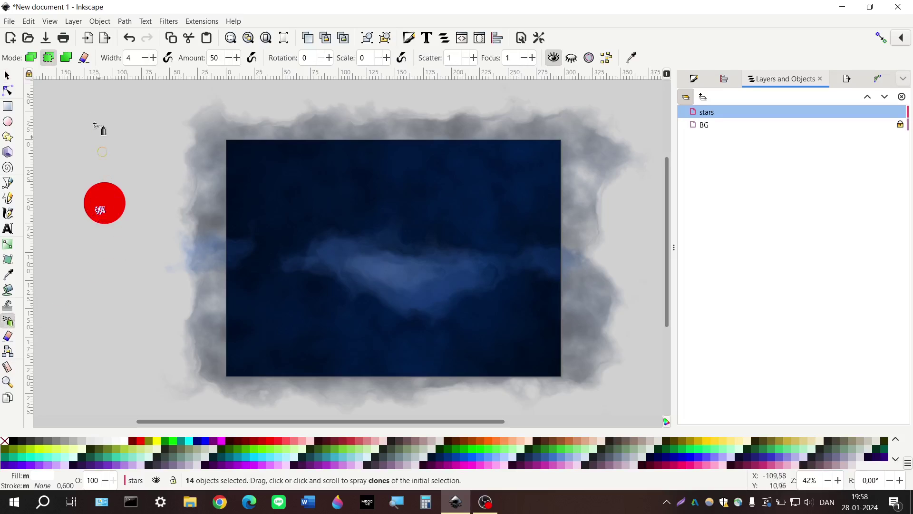
left_click(67, 60)
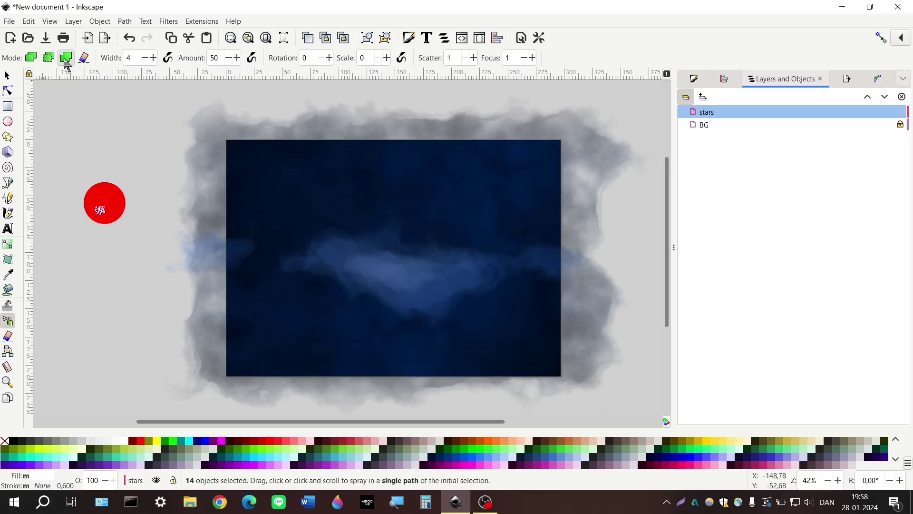
scroll(219, 192, "right", 2)
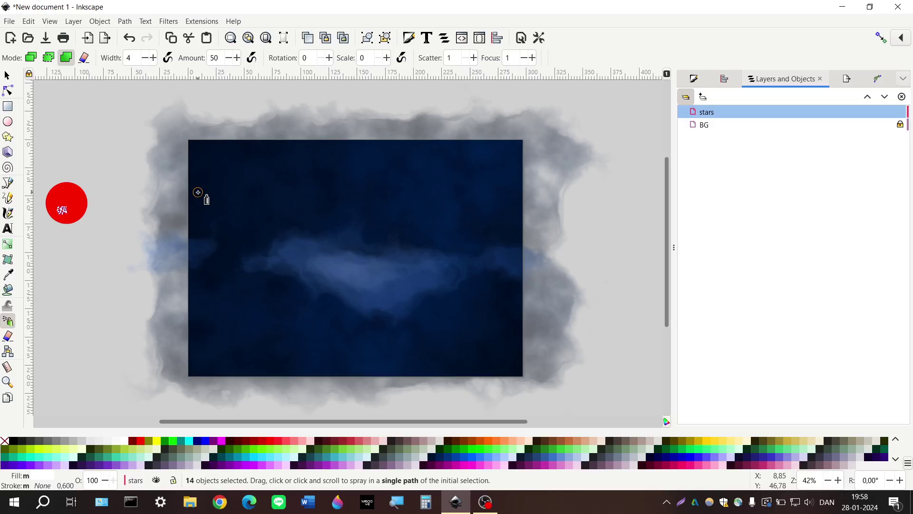
left_click(135, 59)
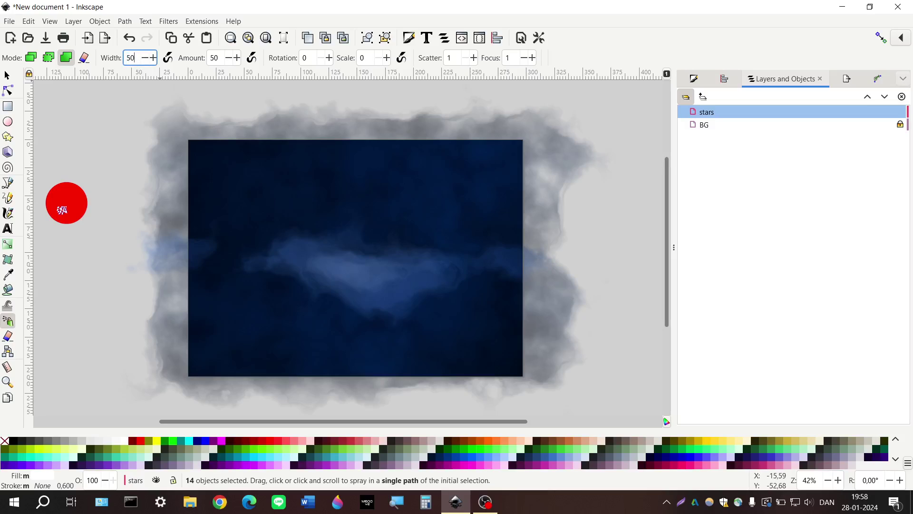
type("50")
key("Return")
Step: Set the spray amount to 100, rotation to 100, scale to 50 and scatter to 10, leaving the focus at 1
double_click(220, 59)
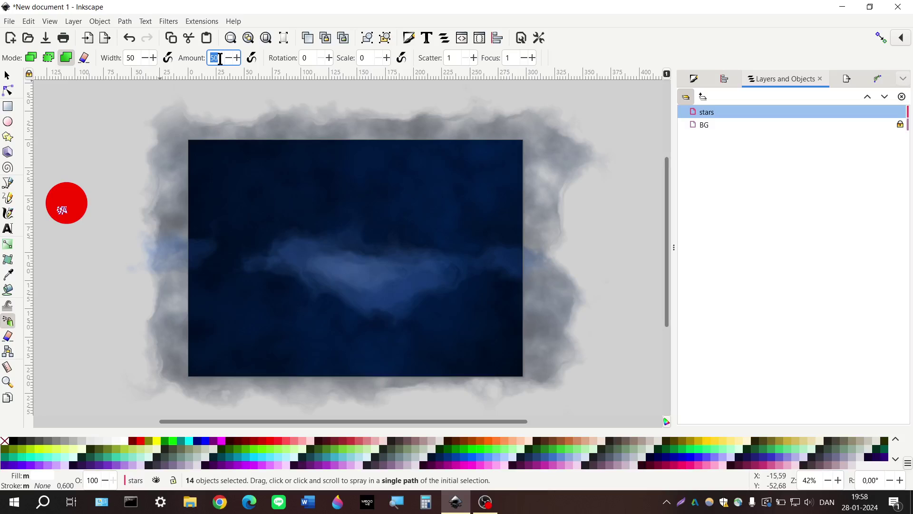
type("100")
left_click(314, 59)
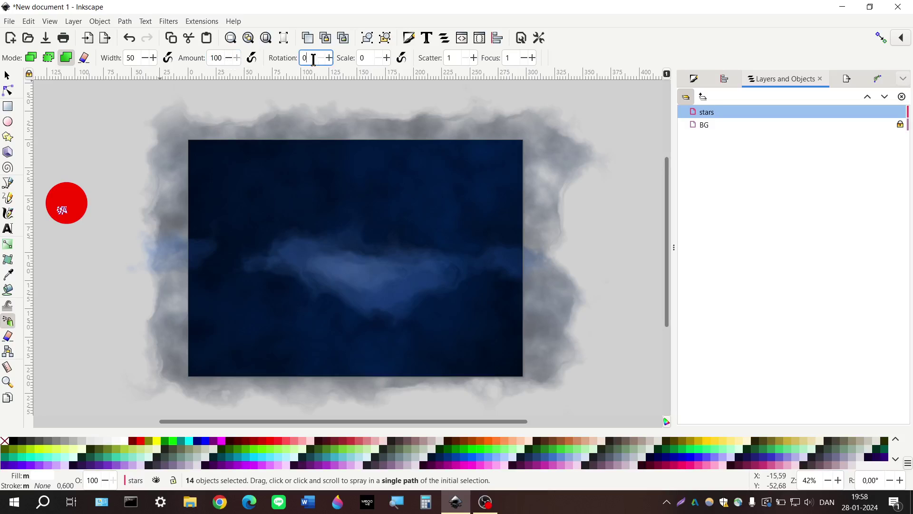
type("100")
double_click(371, 60)
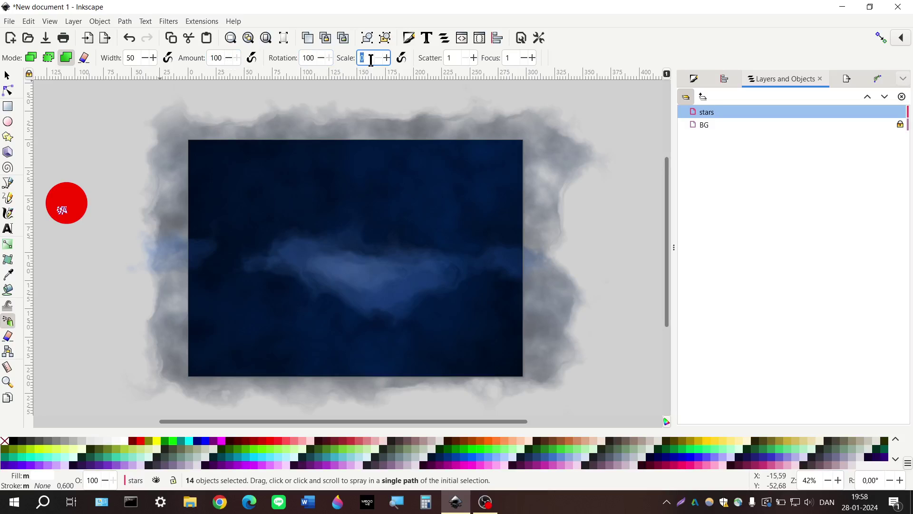
type("100")
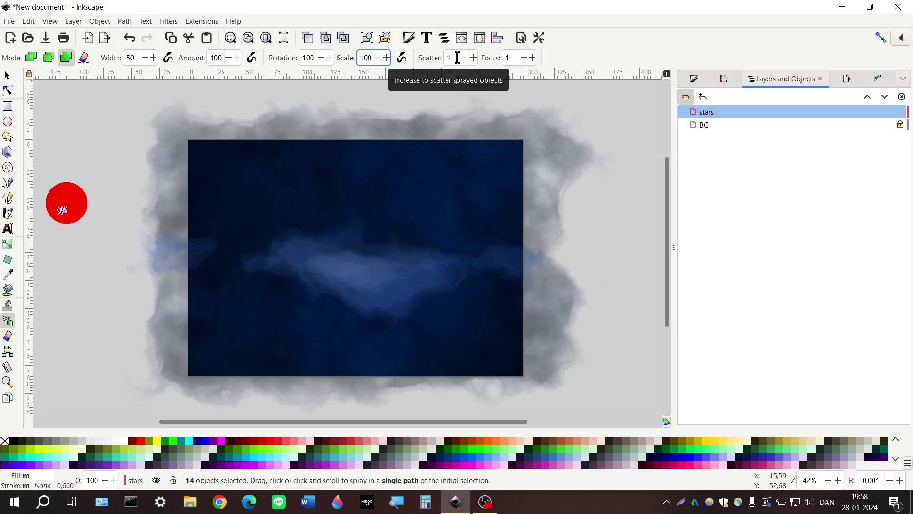
key("BackSpace")
key("BackSpace")
key("BackSpace")
type("50")
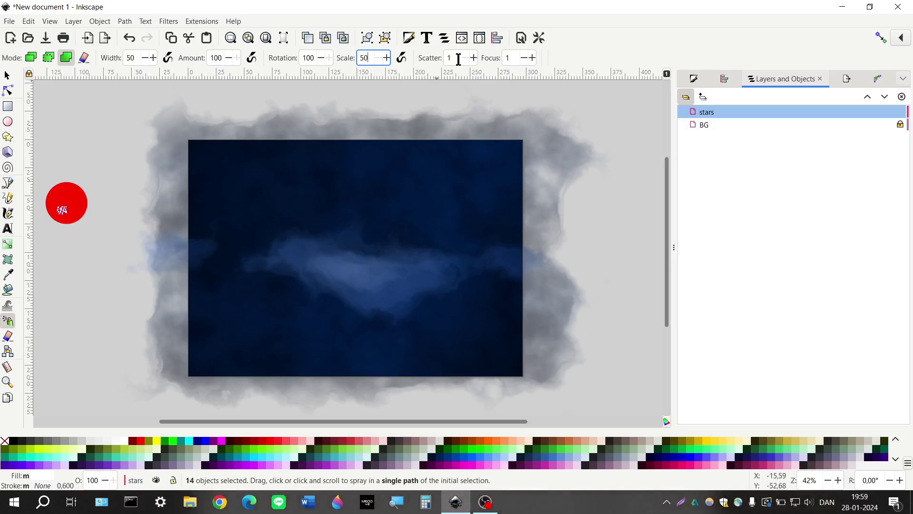
key("Tab")
left_click(508, 59)
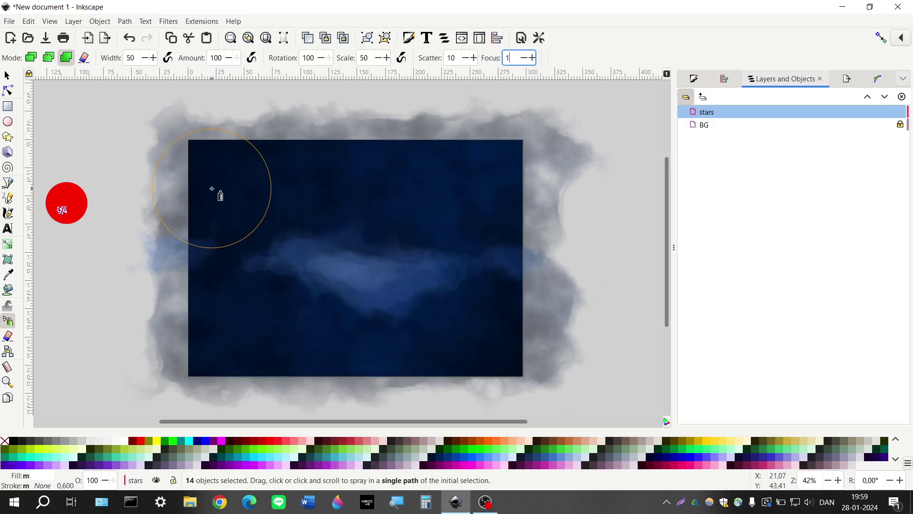
Step: Spray white stars over the whole night-sky page and slightly past its edges, finishing by deselecting the source stars
mouse_move(212, 189)
left_mouse_down()
mouse_move(208, 166)
mouse_move(370, 182)
mouse_move(492, 175)
mouse_move(514, 201)
mouse_move(514, 230)
mouse_move(480, 240)
mouse_move(382, 223)
mouse_move(232, 221)
mouse_move(193, 235)
mouse_move(190, 255)
left_mouse_up()
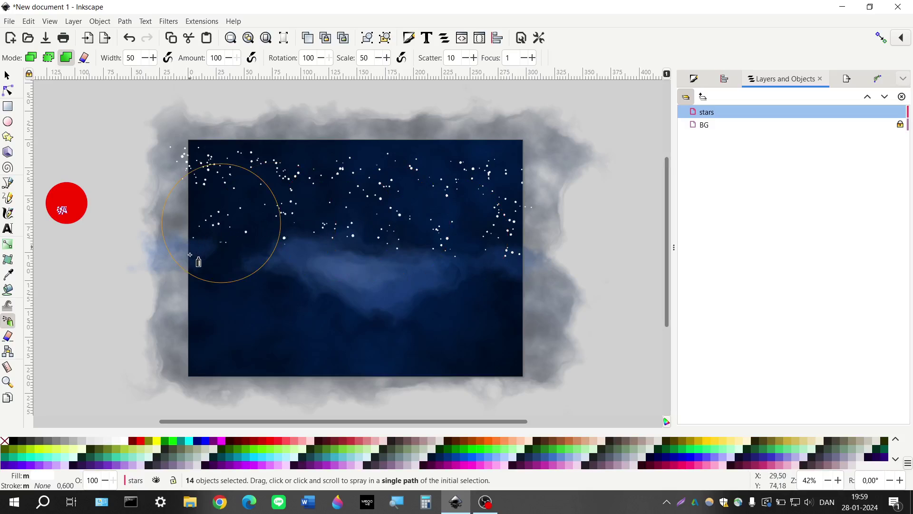
mouse_move(202, 293)
left_mouse_down()
mouse_move(226, 311)
mouse_move(301, 320)
mouse_move(321, 295)
mouse_move(351, 288)
mouse_move(482, 296)
mouse_move(521, 311)
mouse_move(524, 345)
mouse_move(483, 362)
mouse_move(418, 366)
mouse_move(183, 347)
left_mouse_up()
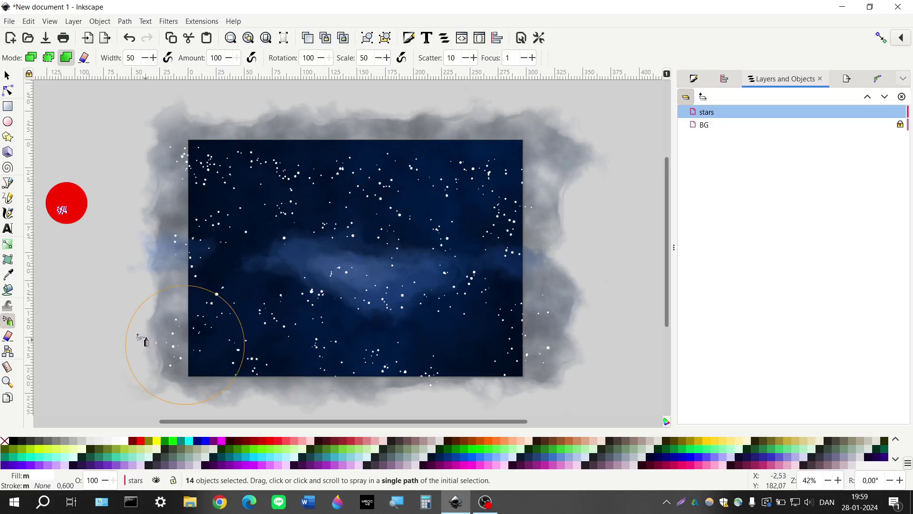
left_click_drag(144, 338, 140, 332)
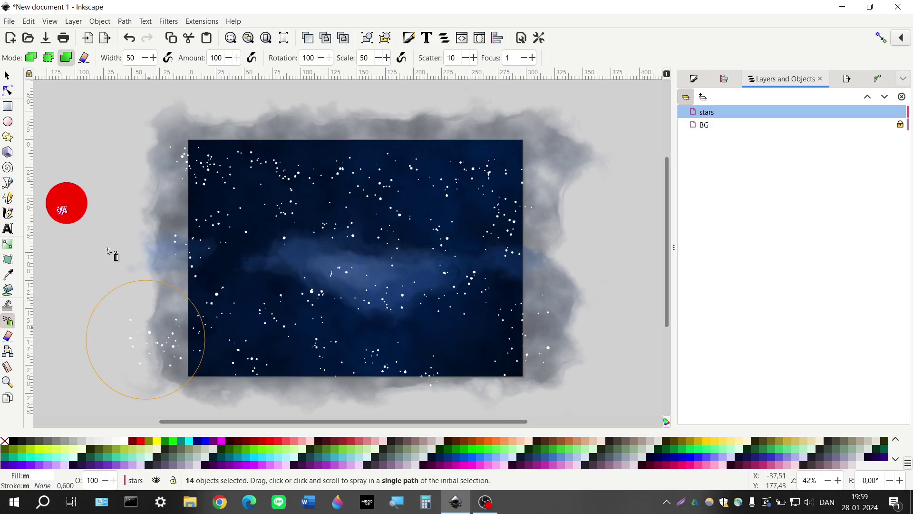
key("Escape")
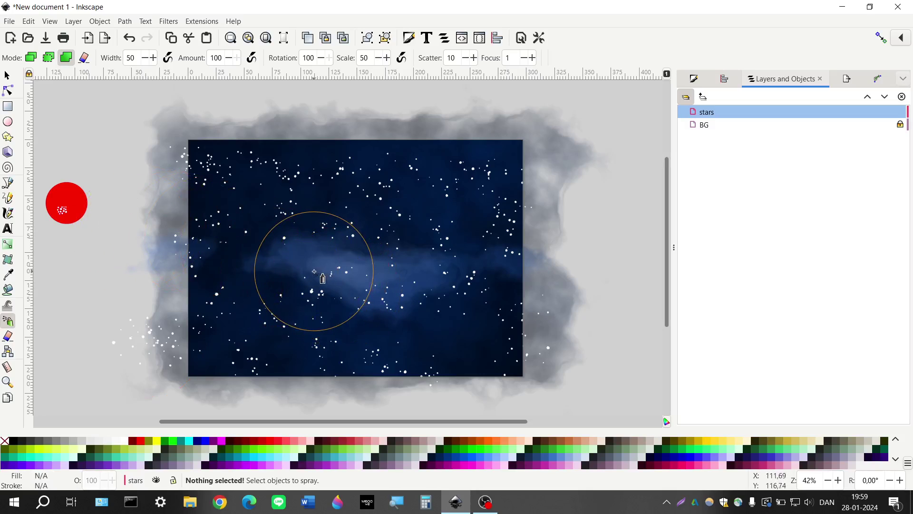
Step: Examine the size and distribution of the sprayed stars up close and across the whole page
key("s")
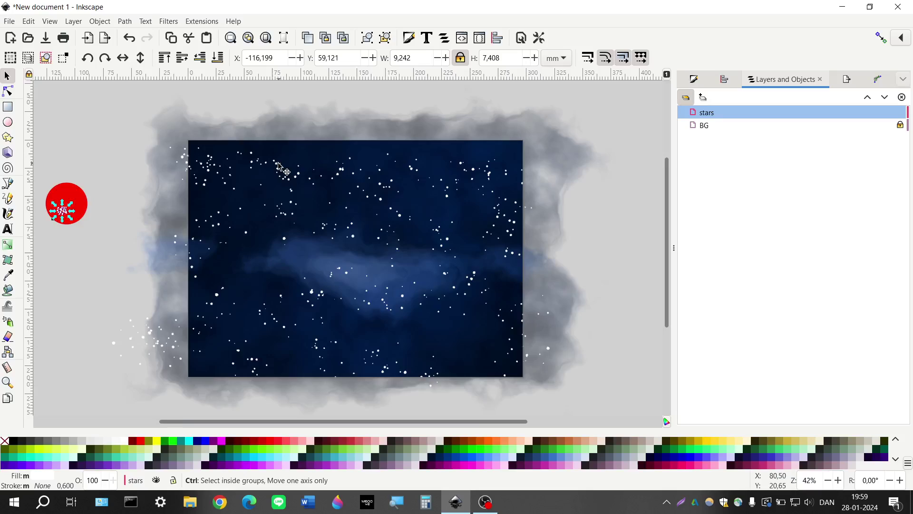
scroll(273, 168, "up", 2, "ctrl")
scroll(274, 167, "up", 3, "ctrl")
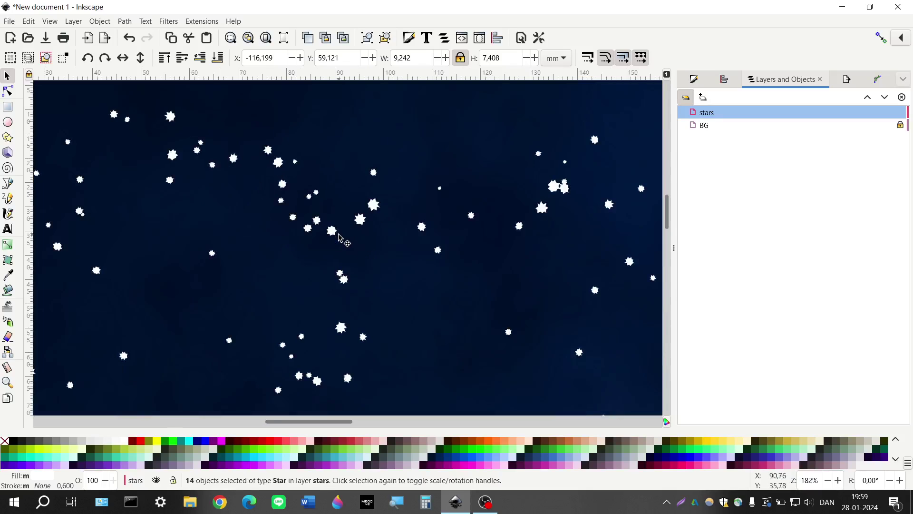
scroll(333, 232, "right", 2, "shift")
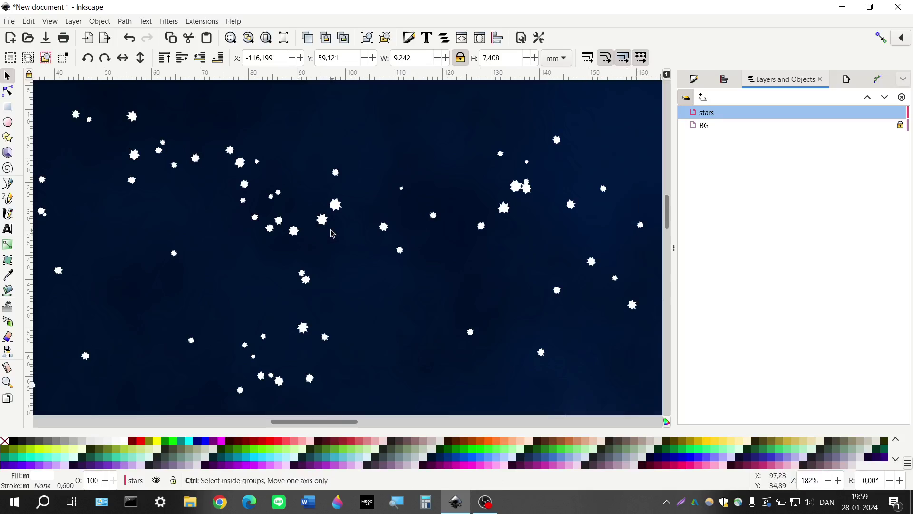
scroll(332, 233, "down", 1, "ctrl")
scroll(328, 232, "down", 2, "ctrl")
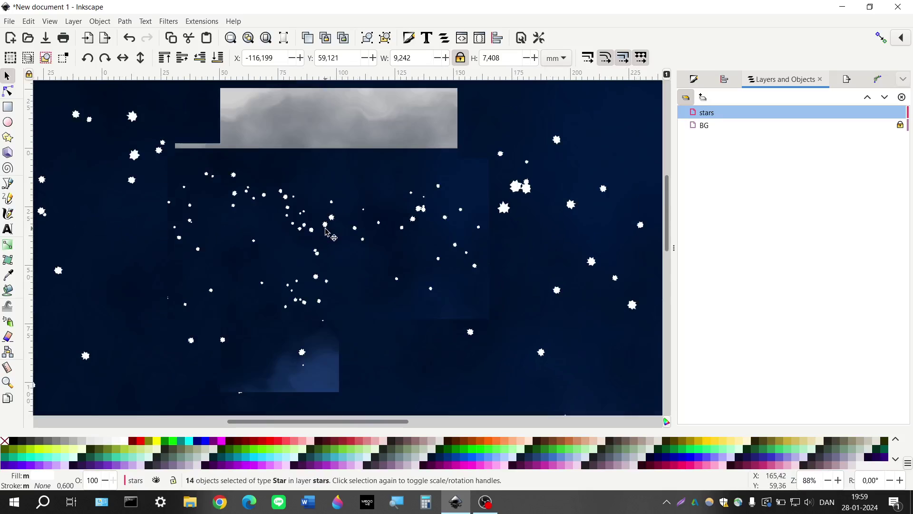
scroll(318, 238, "down", 2)
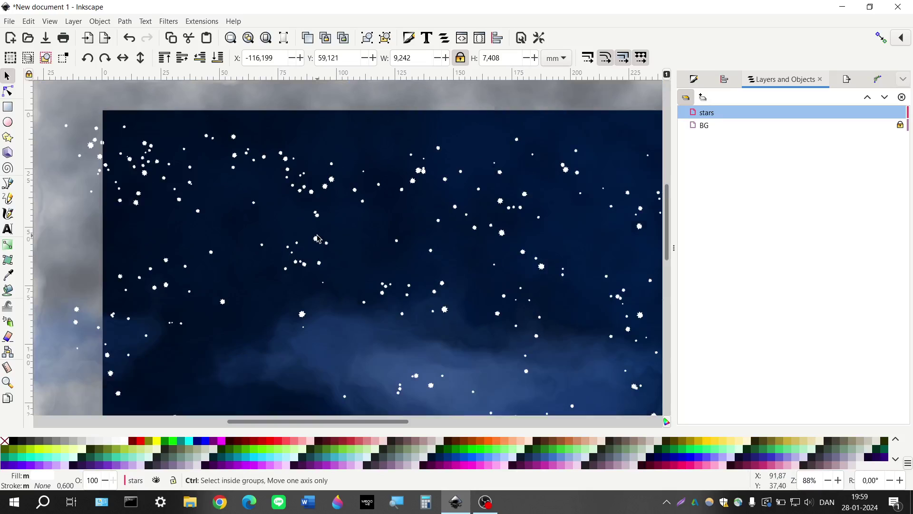
scroll(318, 238, "down", 1, "ctrl")
scroll(318, 238, "down", 1, "ctrl")
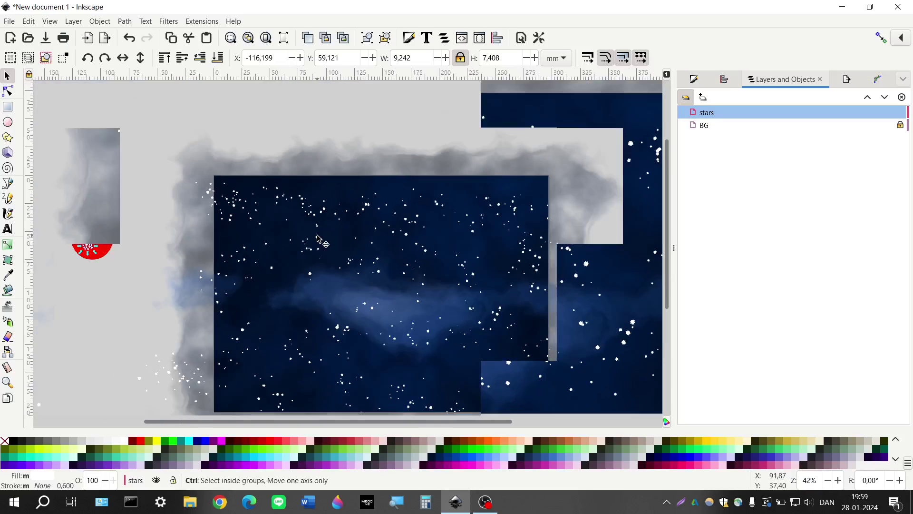
scroll(298, 235, "down", 1, "shift")
scroll(296, 235, "down", 1)
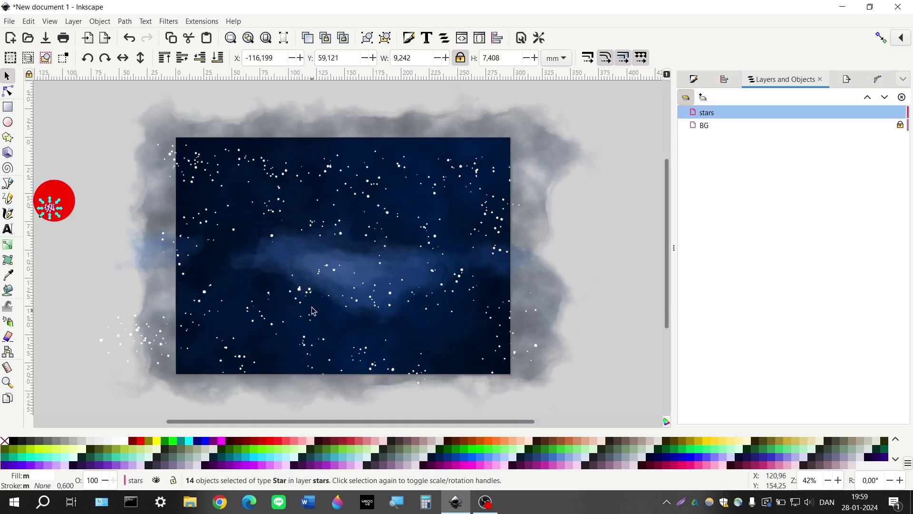
scroll(311, 291, "left", 1)
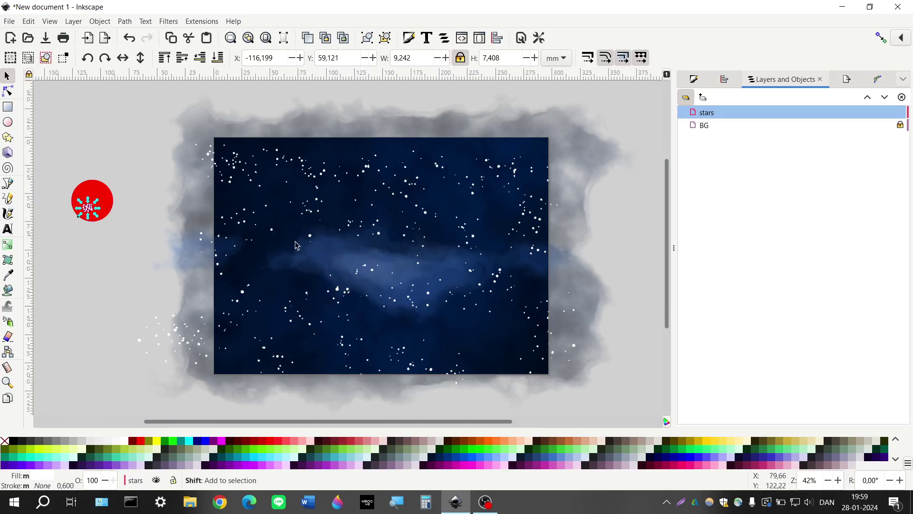
Step: Delete the sprayed star path from the night sky
left_click(342, 293)
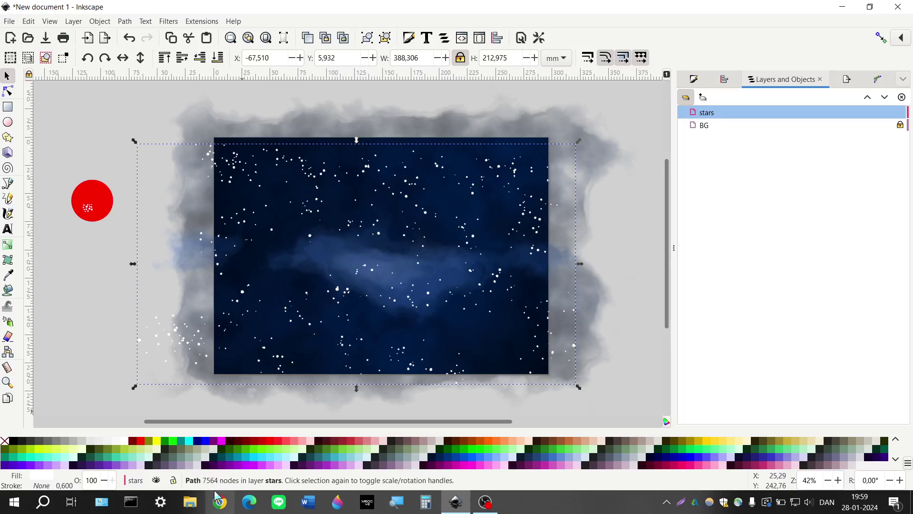
key("Delete")
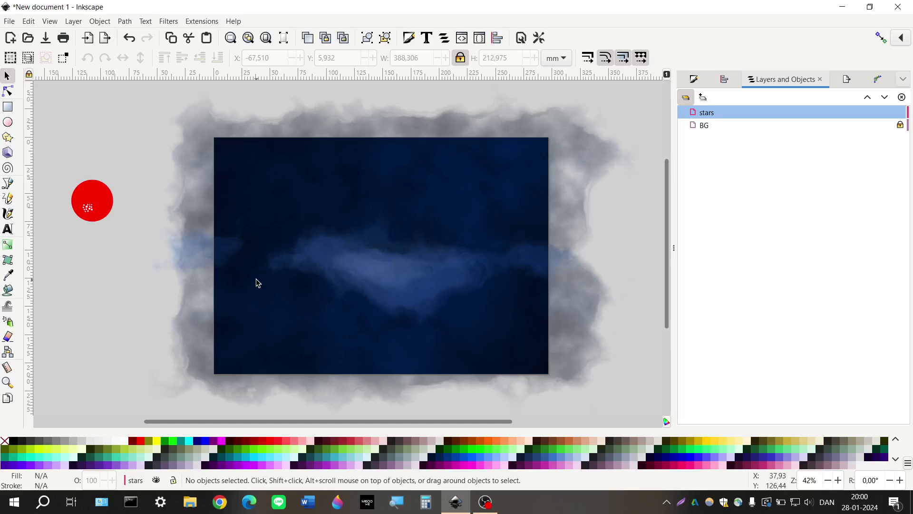
Step: Try to simplify all the white source stars on the red circle while they are still star shapes
scroll(248, 264, "left", 5)
scroll(205, 205, "up", 2, "ctrl")
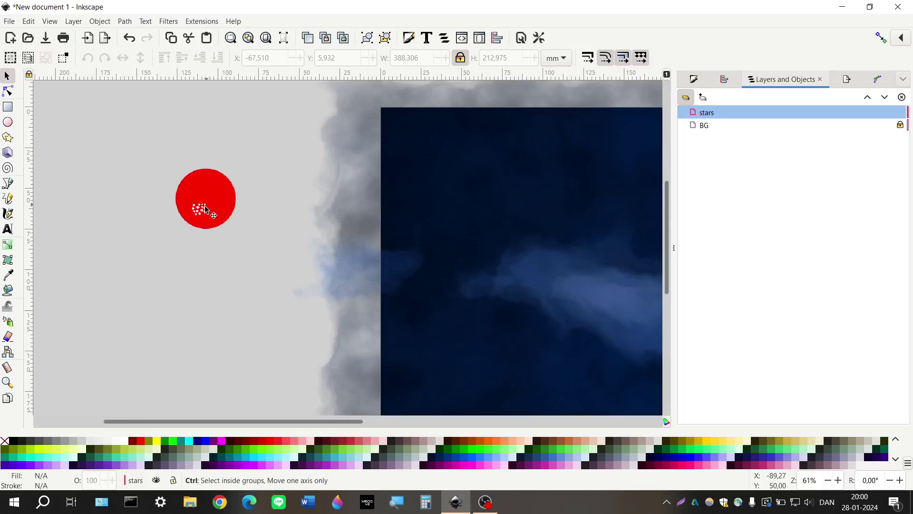
scroll(204, 205, "up", 3, "ctrl")
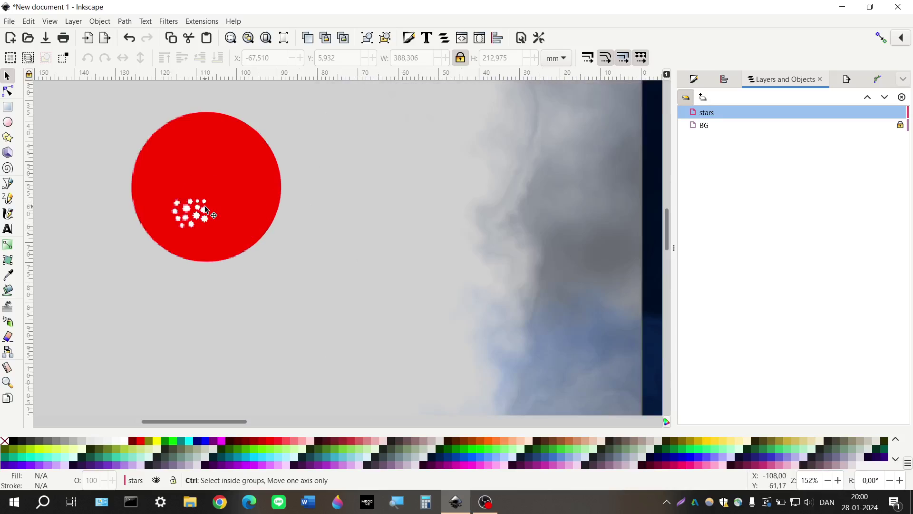
scroll(204, 205, "up", 3, "ctrl")
scroll(205, 205, "left", 5)
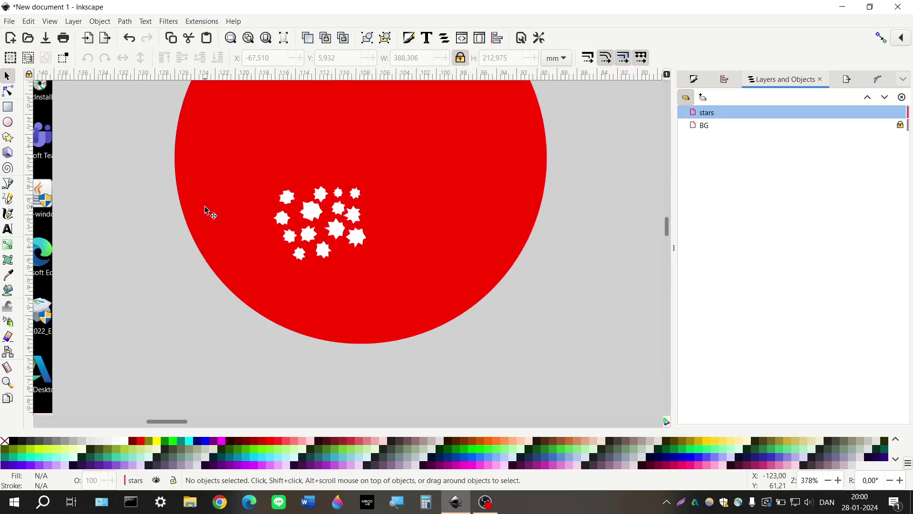
left_click_drag(150, 165, 429, 291)
left_click(126, 21)
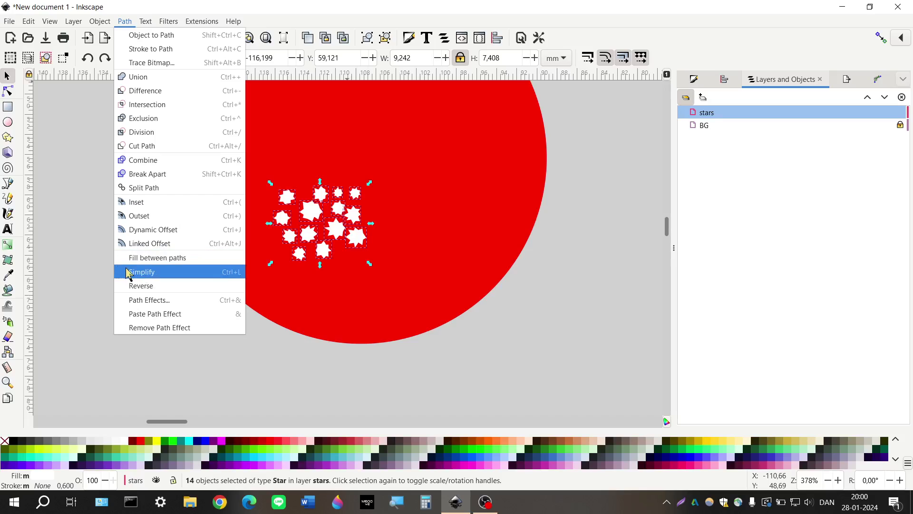
left_click(189, 274)
key("Escape")
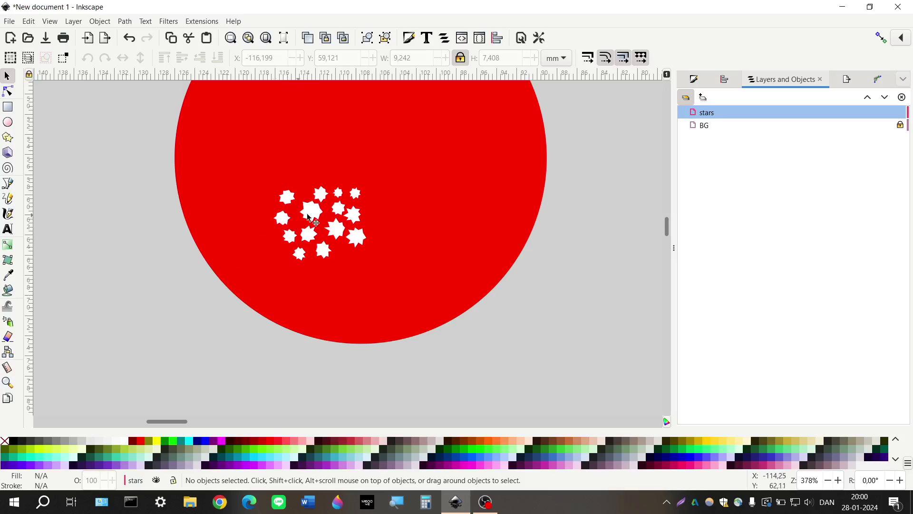
key("Tab")
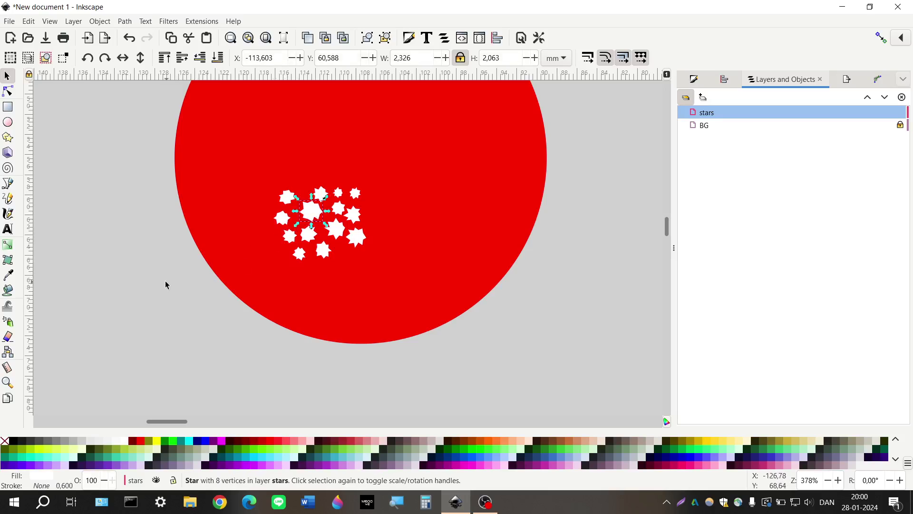
Step: Convert all the white source stars on the red circle to paths and simplify them once
left_click_drag(138, 163, 371, 288)
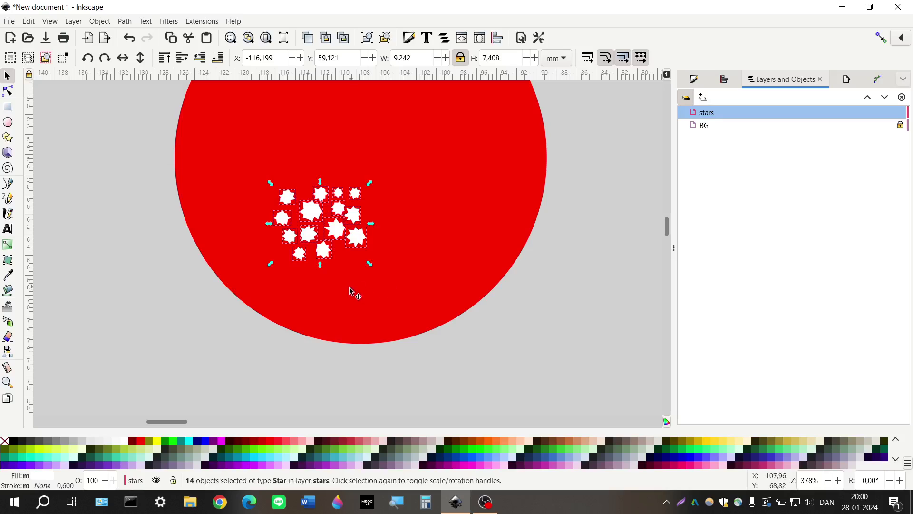
left_click(125, 22)
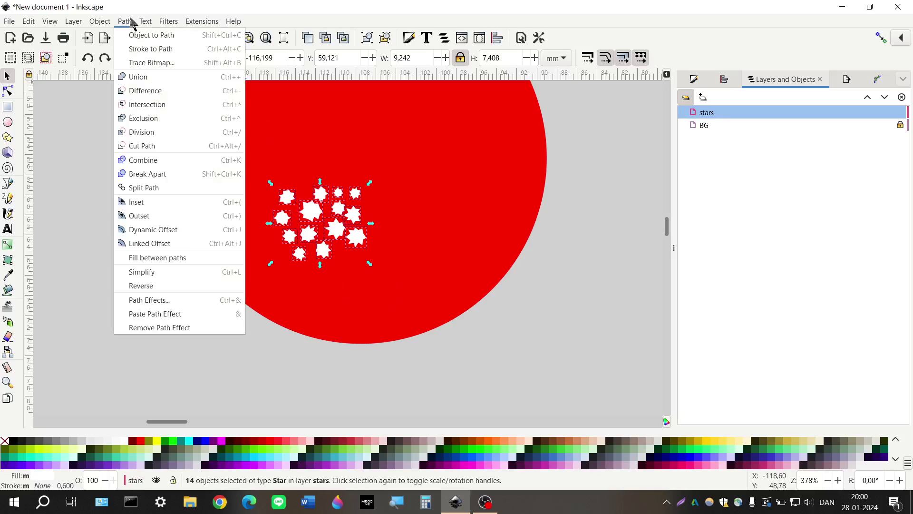
left_click(162, 41)
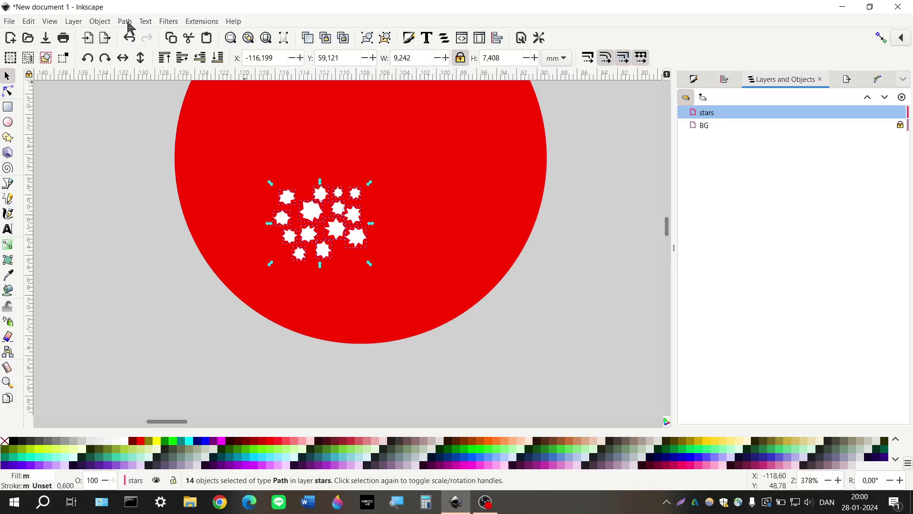
left_click(126, 22)
left_click(196, 270)
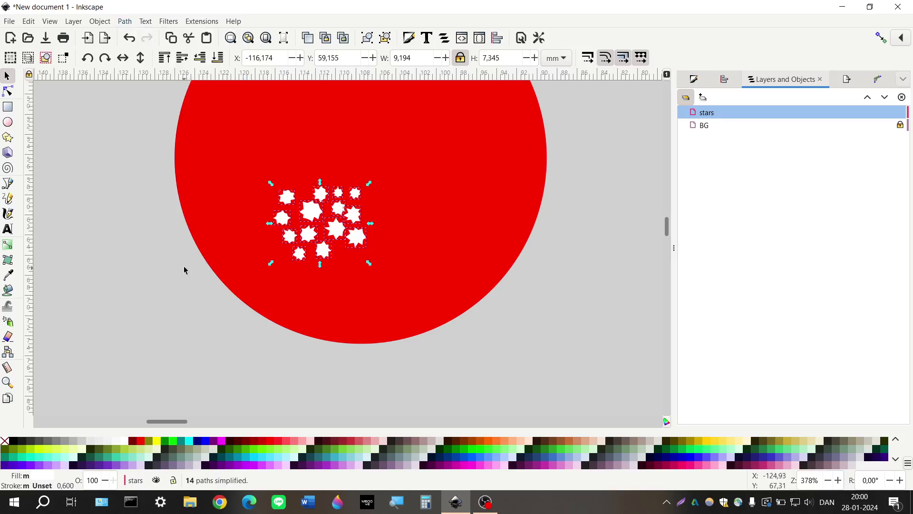
left_click(183, 270)
left_click(321, 193)
left_click(312, 210)
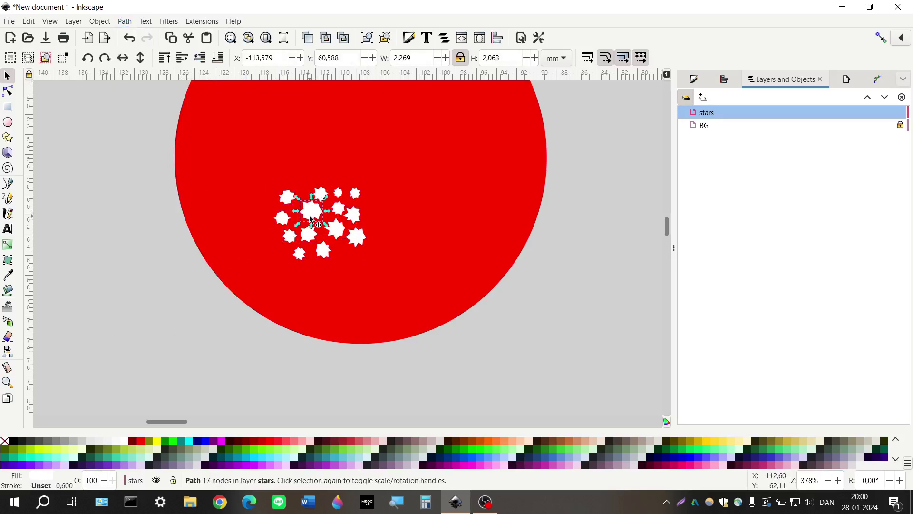
left_click(338, 236)
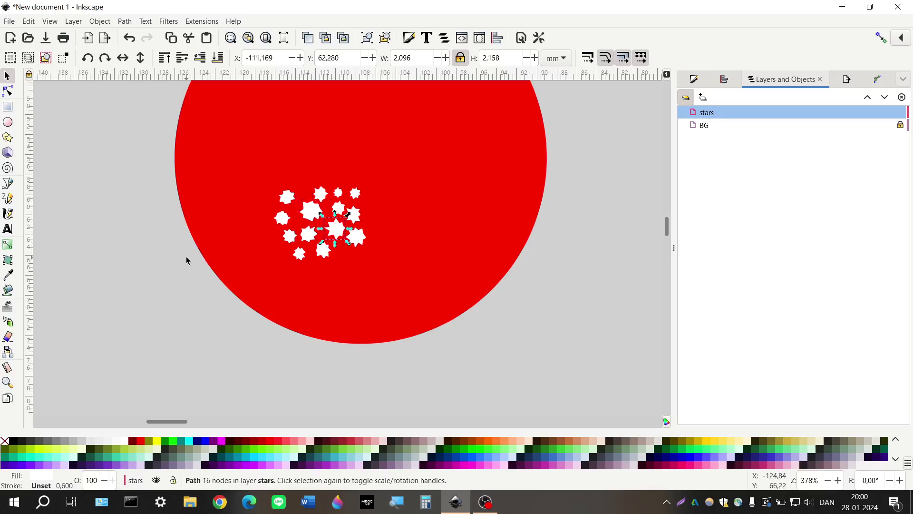
left_click(168, 251)
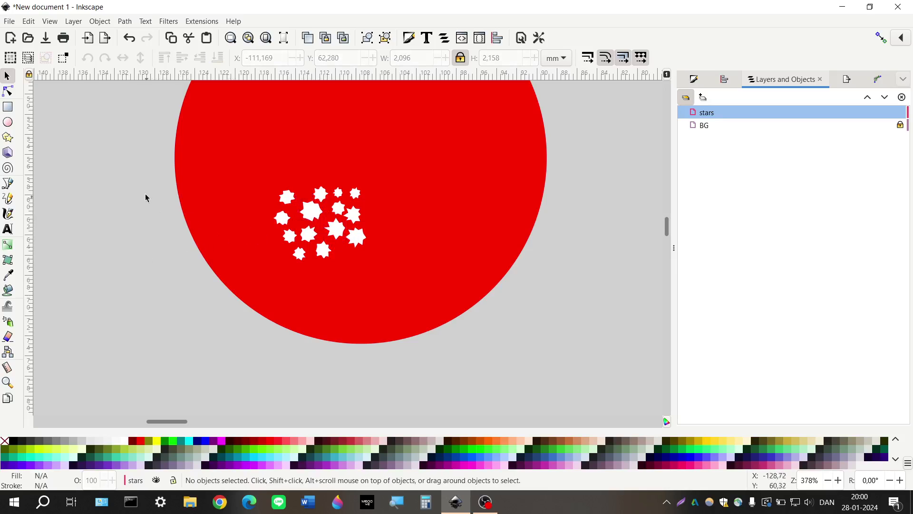
left_click(9, 122)
scroll(231, 204, "right", 2)
scroll(231, 205, "up", 1, "ctrl")
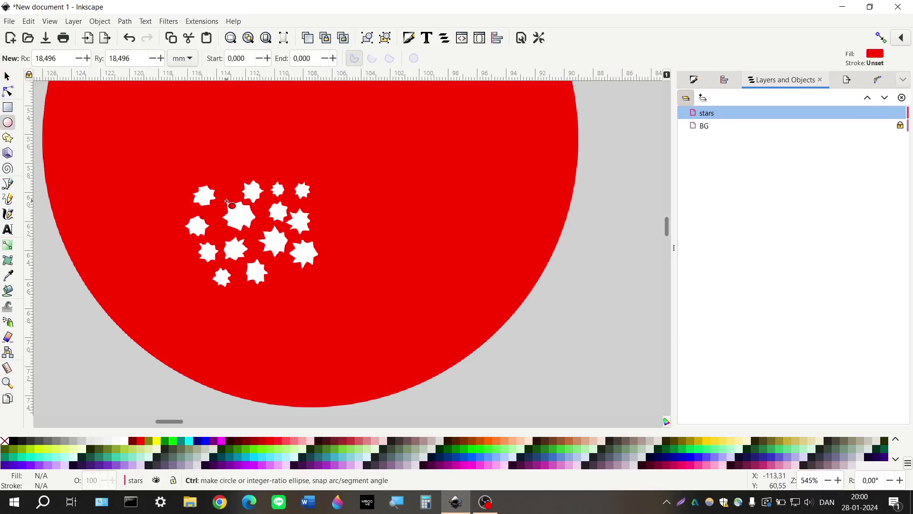
key("s")
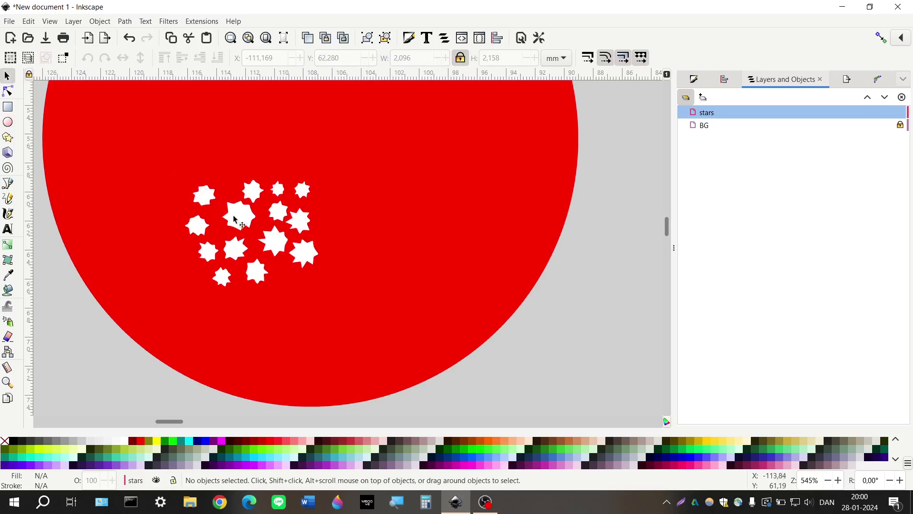
Step: Simplify all the white star paths once more to soften their points, finishing with nothing selected
scroll(55, 241, "left", 1)
left_click_drag(50, 154, 416, 345)
left_click(145, 21)
mouse_move(125, 21)
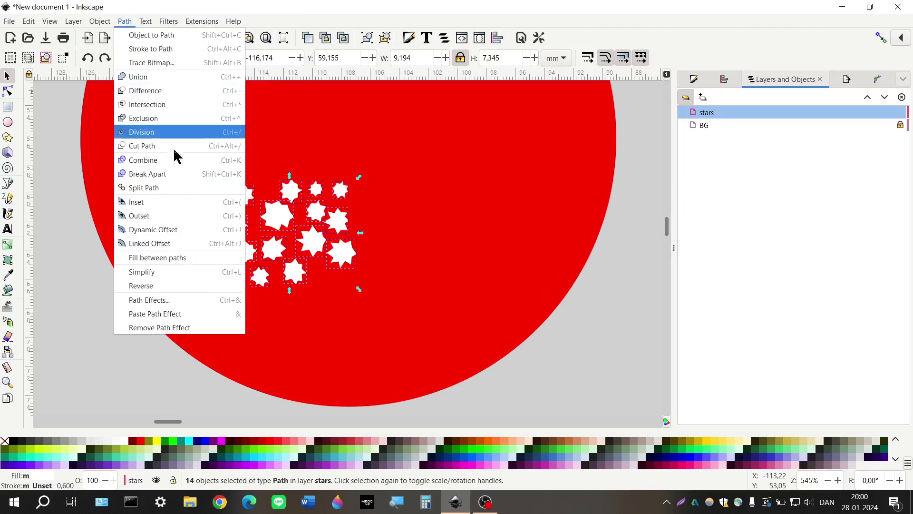
left_click(182, 271)
left_click(186, 299)
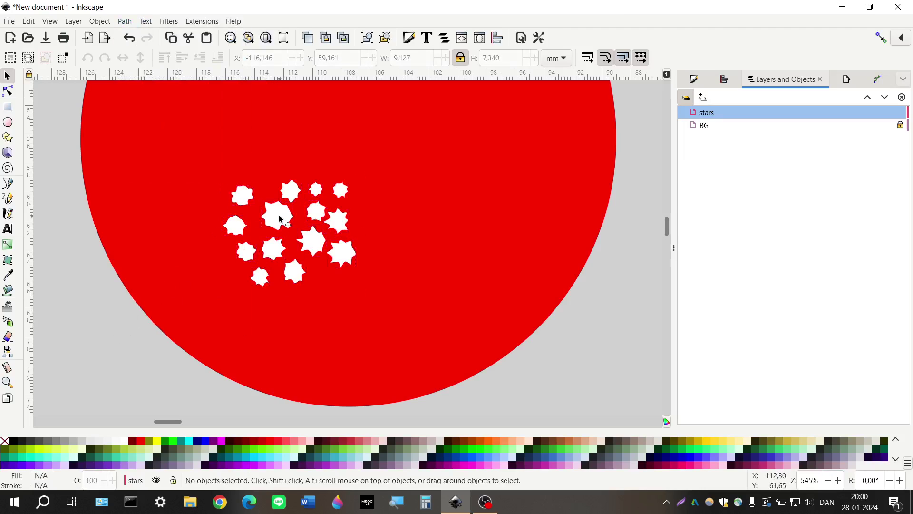
left_click(276, 215)
left_click(275, 249)
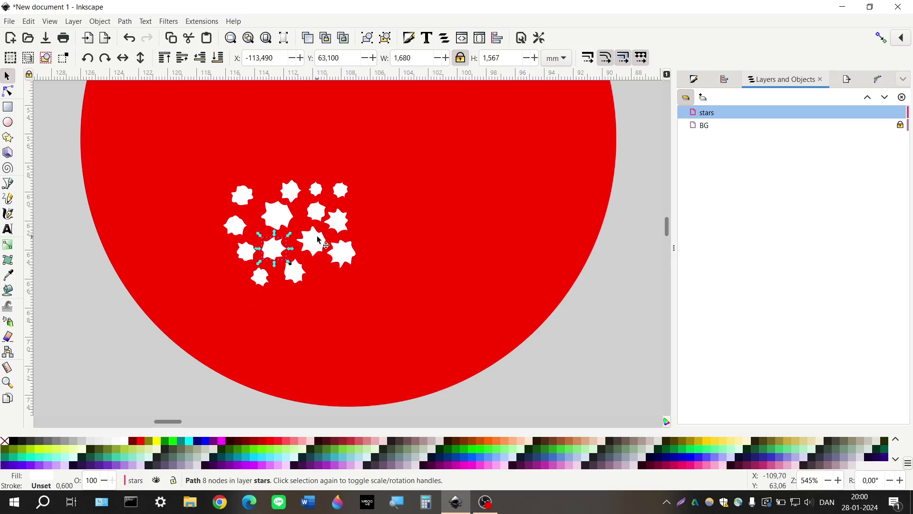
left_click(325, 236)
left_click(344, 223)
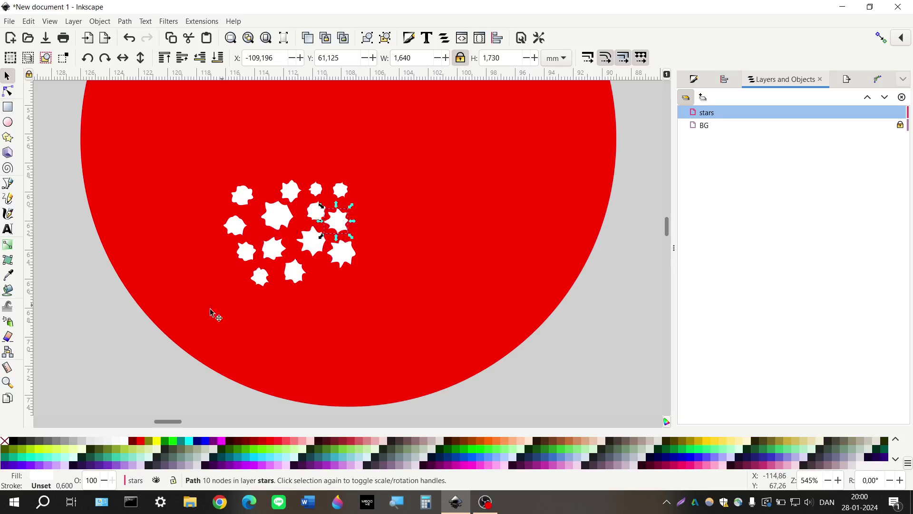
left_click(127, 326)
Step: Simplify the whole group of white star paths two more times to round them further, then deselect them
left_click_drag(60, 167, 409, 324)
left_click(125, 22)
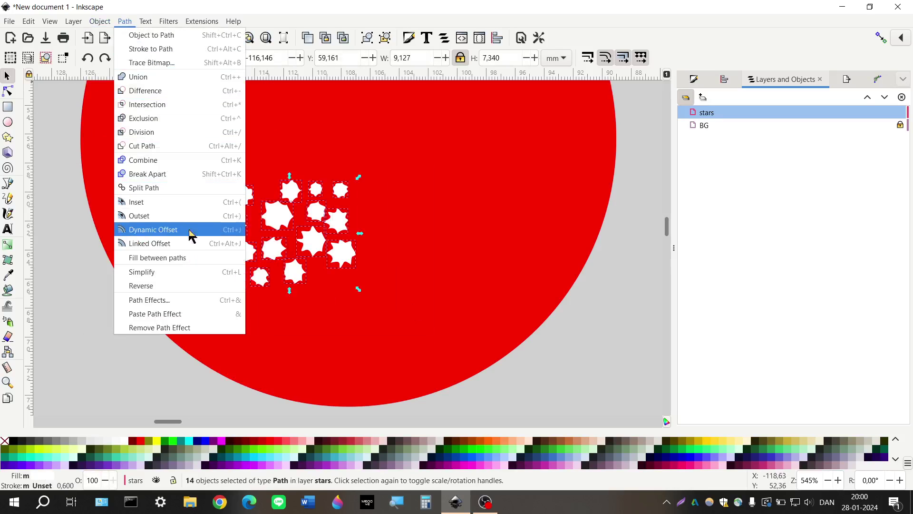
left_click(182, 274)
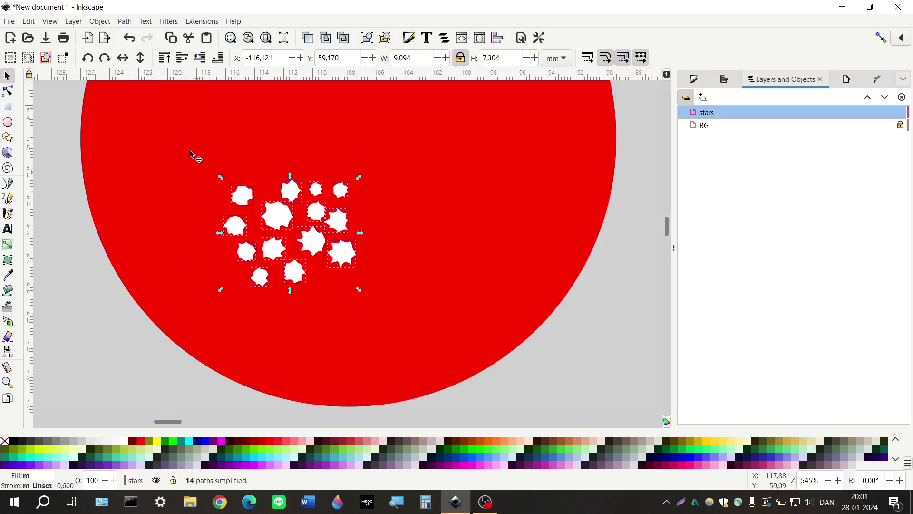
left_click(130, 23)
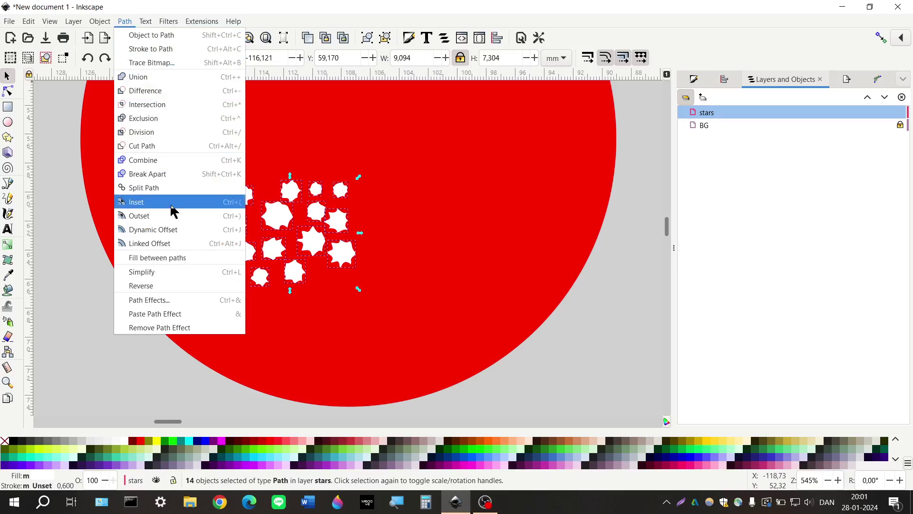
left_click(195, 278)
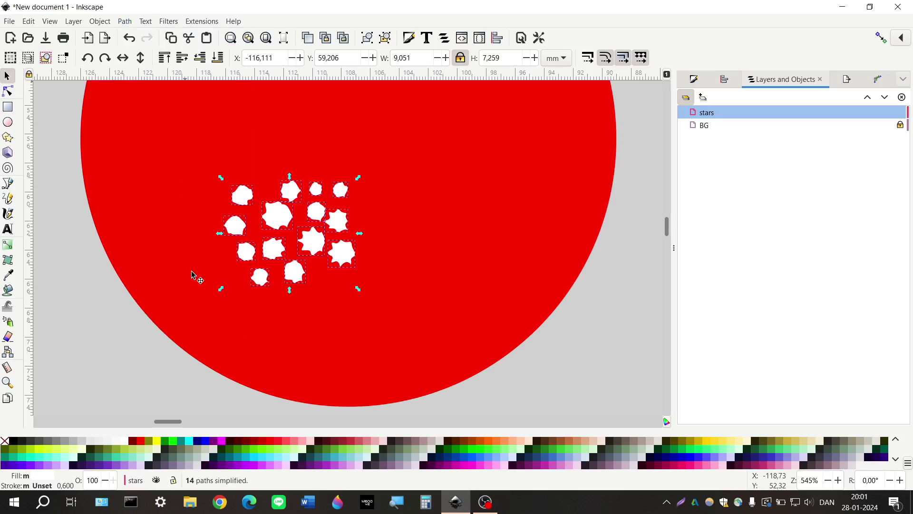
left_click(235, 292)
left_click(271, 257)
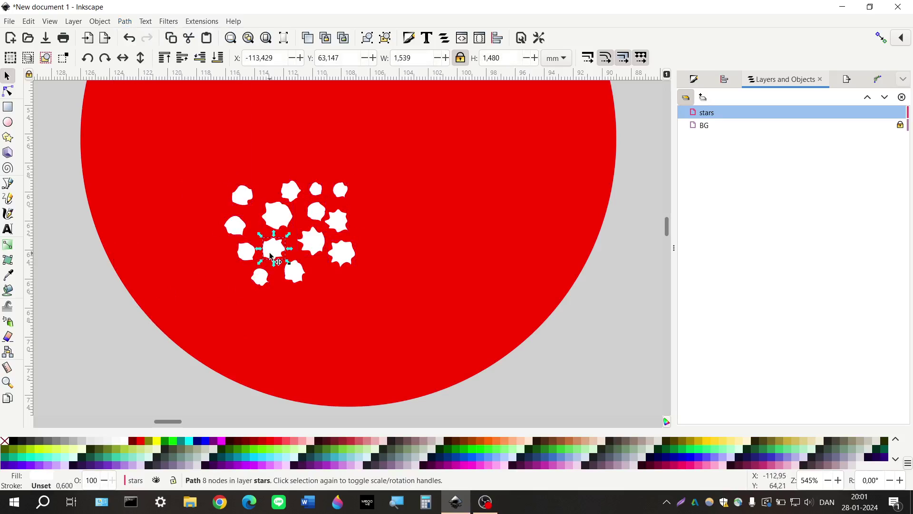
left_click(312, 241)
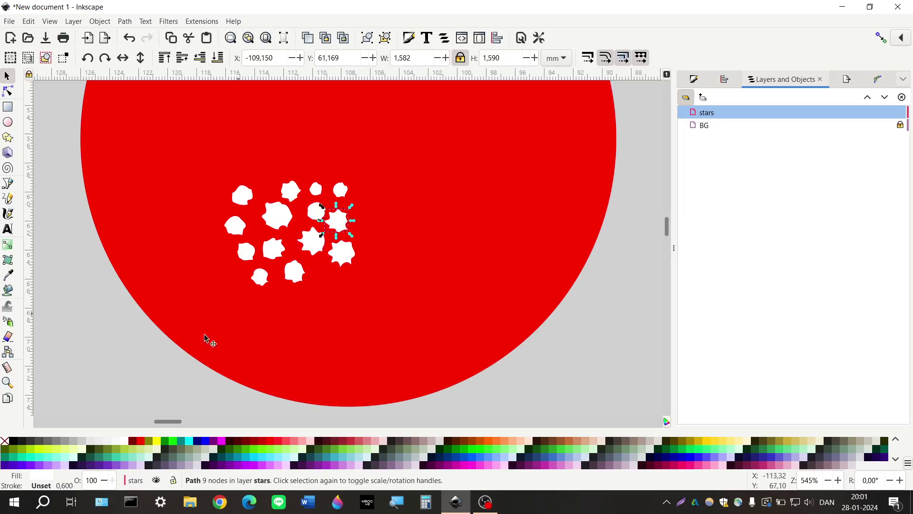
left_click(121, 381)
Step: Select all the white star paths on the red circle and set the Spray tool to width 30, amount 50 and scatter 10
scroll(97, 364, "down", 1, "ctrl")
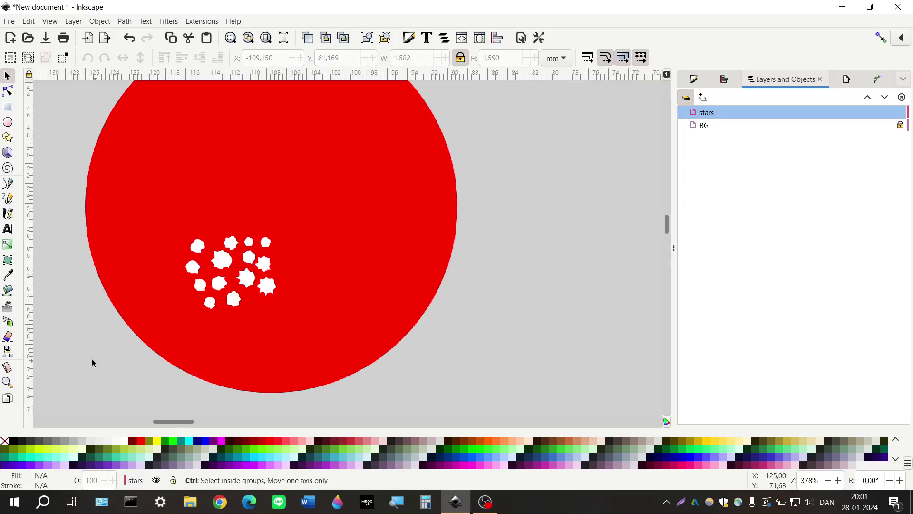
scroll(92, 359, "down", 1, "ctrl")
scroll(90, 338, "left", 2)
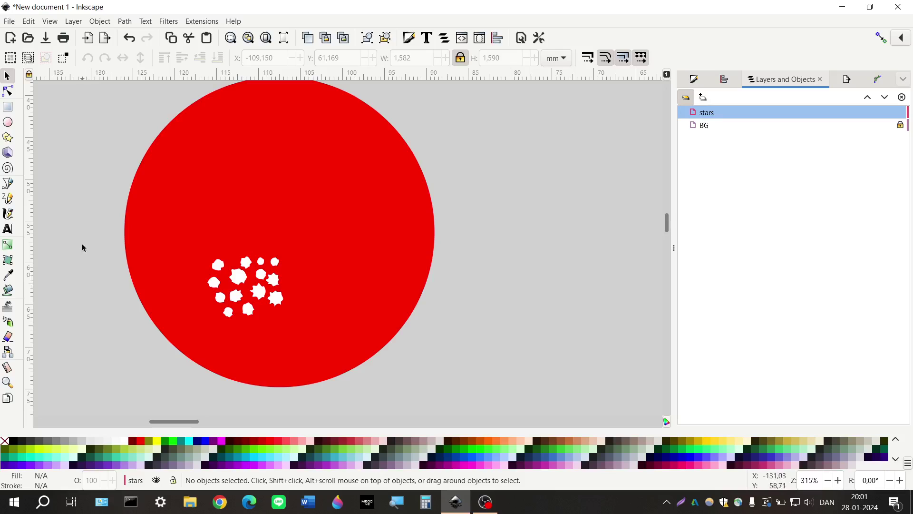
left_click_drag(76, 219, 295, 346)
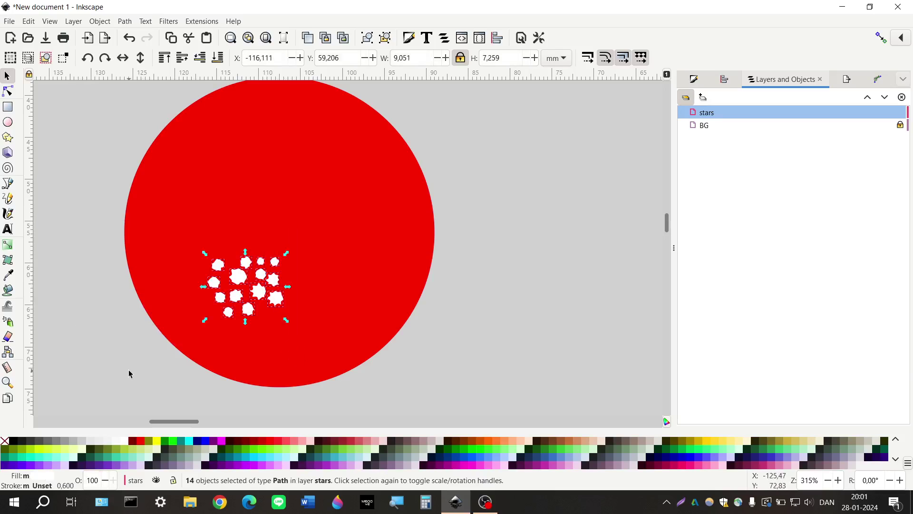
scroll(111, 340, "down", 4, "ctrl")
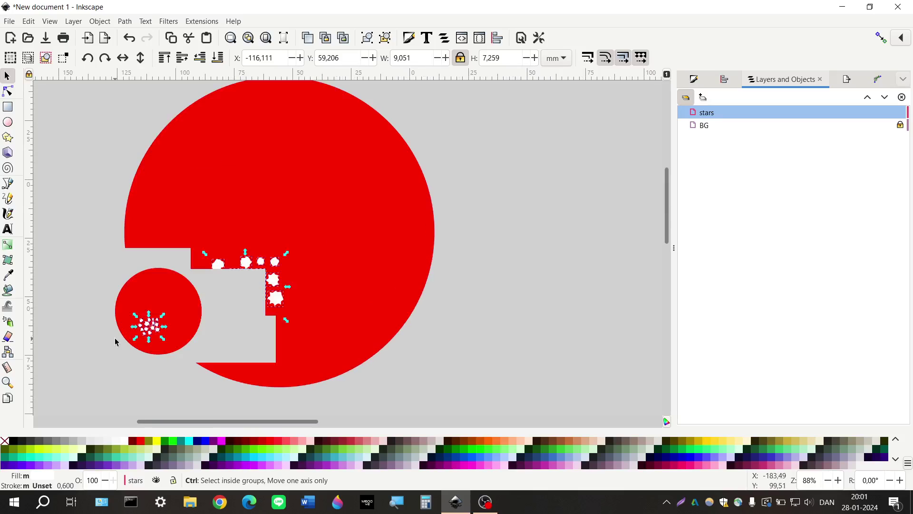
scroll(191, 322, "right", 8)
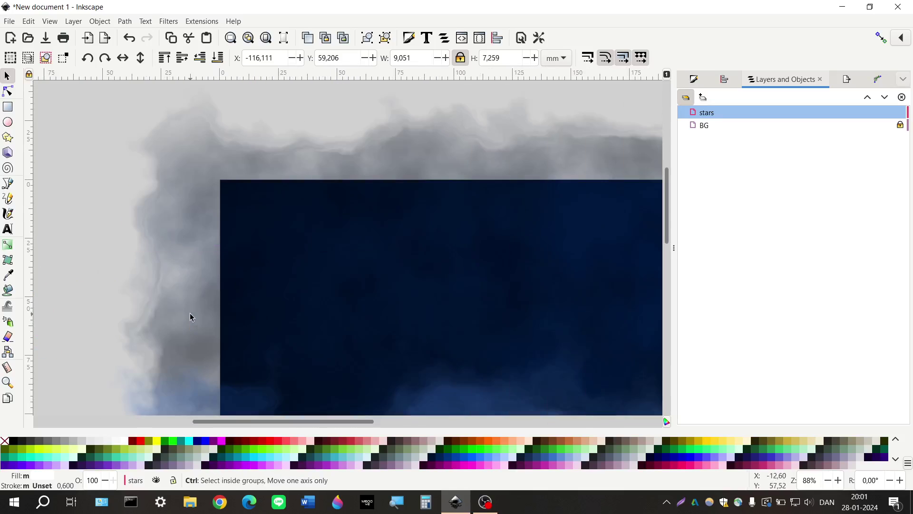
scroll(190, 317, "down", 1, "ctrl")
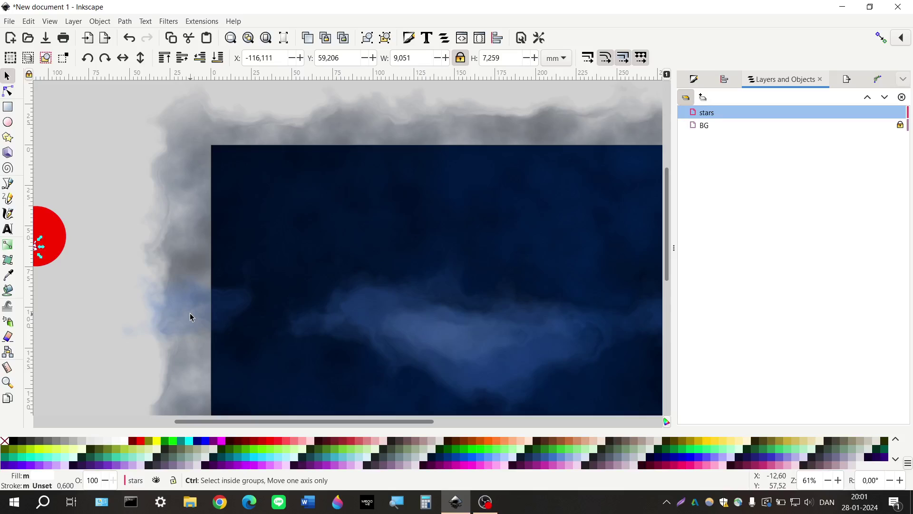
scroll(190, 317, "down", 1, "ctrl")
scroll(189, 317, "down", 2)
scroll(190, 317, "left", 2)
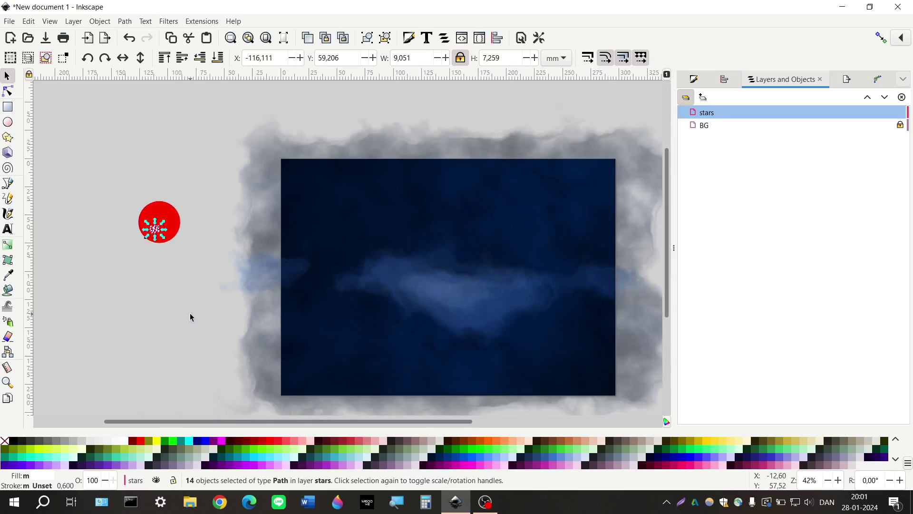
scroll(190, 317, "right", 2)
scroll(189, 317, "down", 2)
scroll(190, 313, "up", 2)
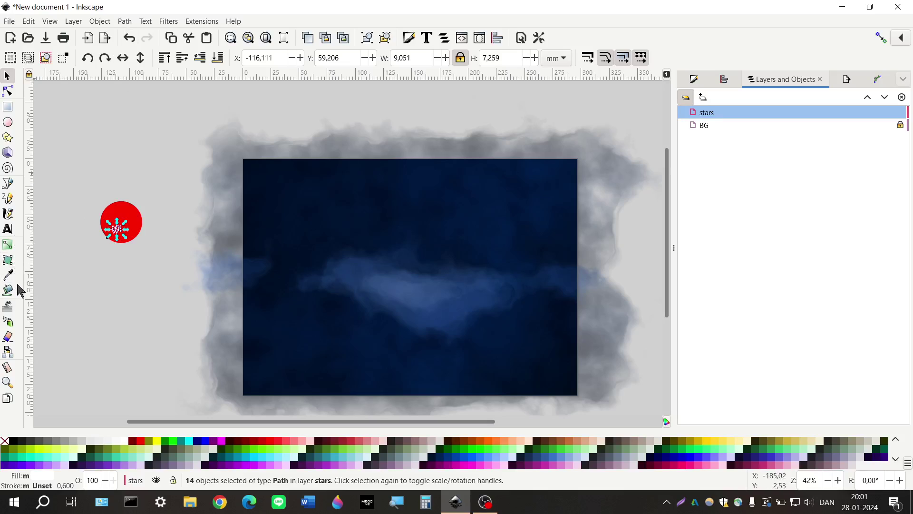
left_click(8, 322)
double_click(135, 57)
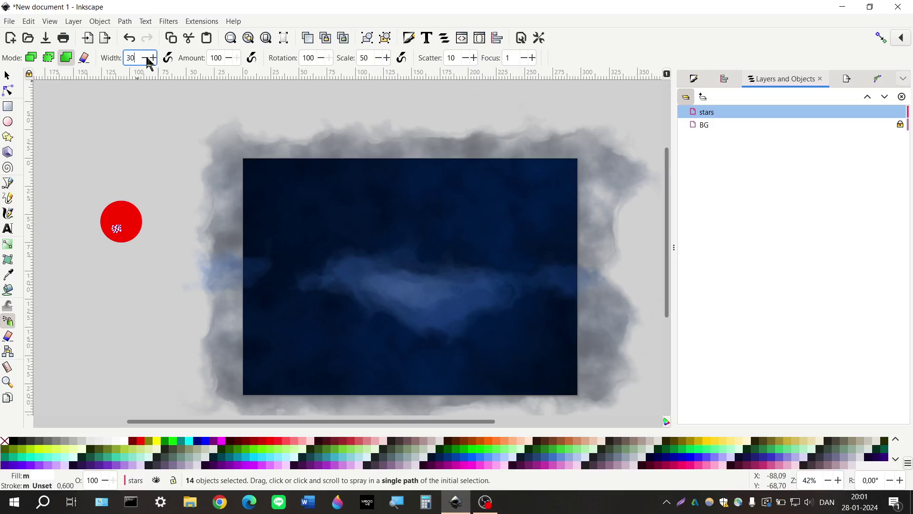
type("30")
double_click(216, 57)
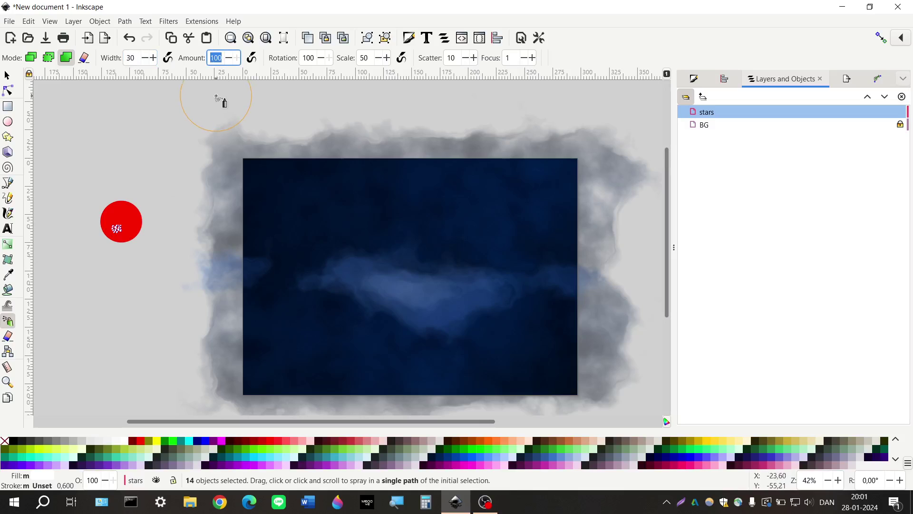
type("50")
double_click(450, 58)
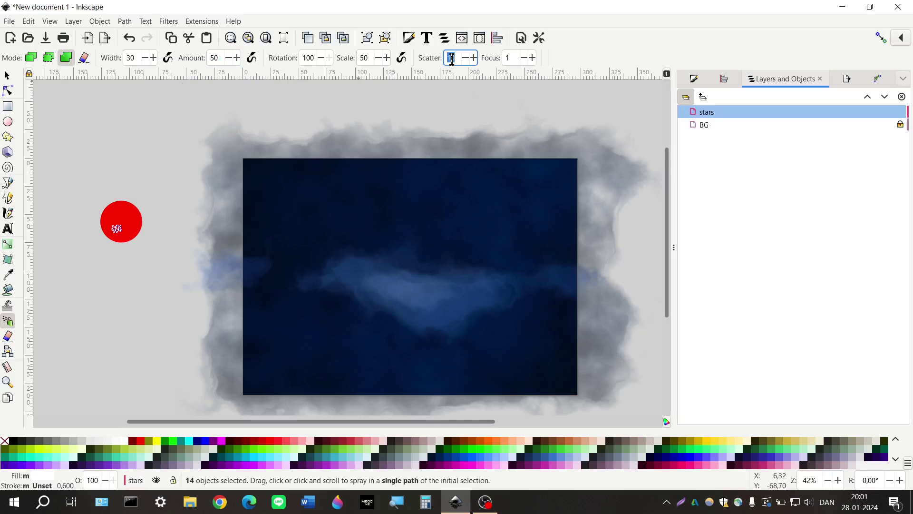
type("5")
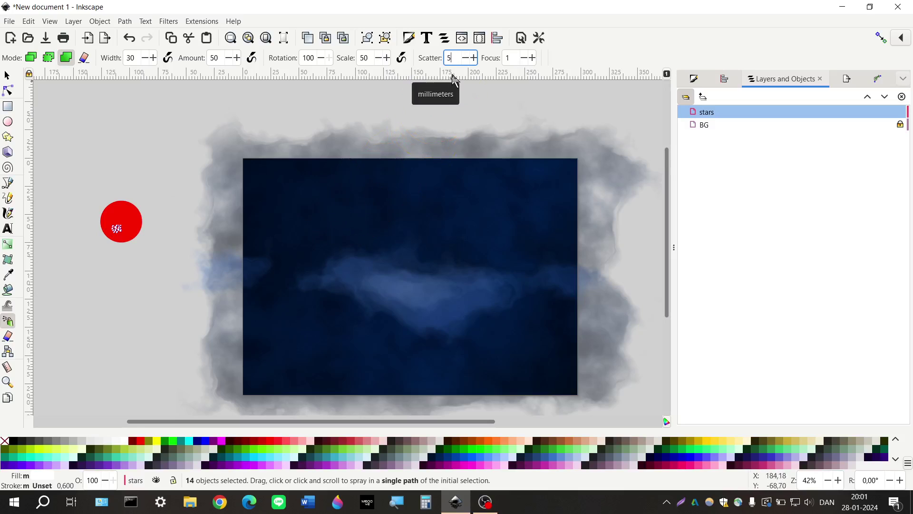
key("BackSpace")
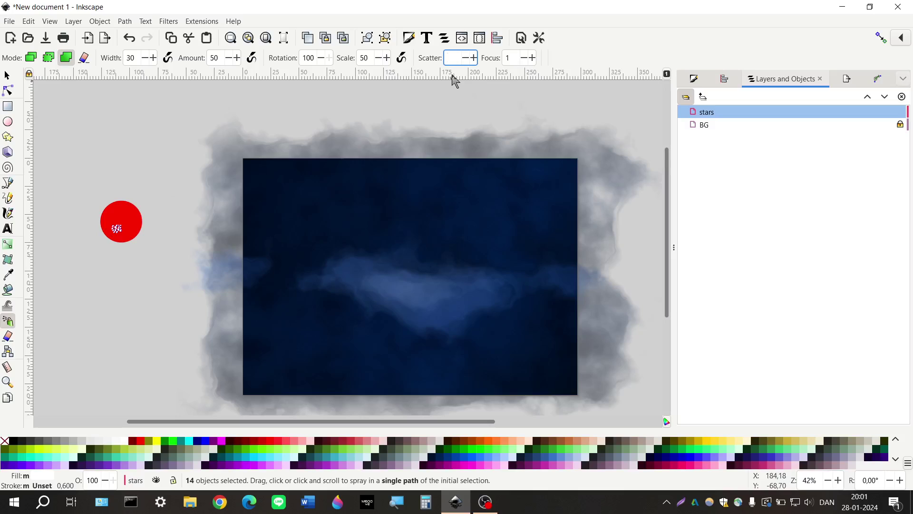
type("10")
Step: Spray the selected stars as a single path in rows across the whole night sky, then clear the selection
scroll(171, 179, "right", 2)
scroll(164, 181, "down", 2)
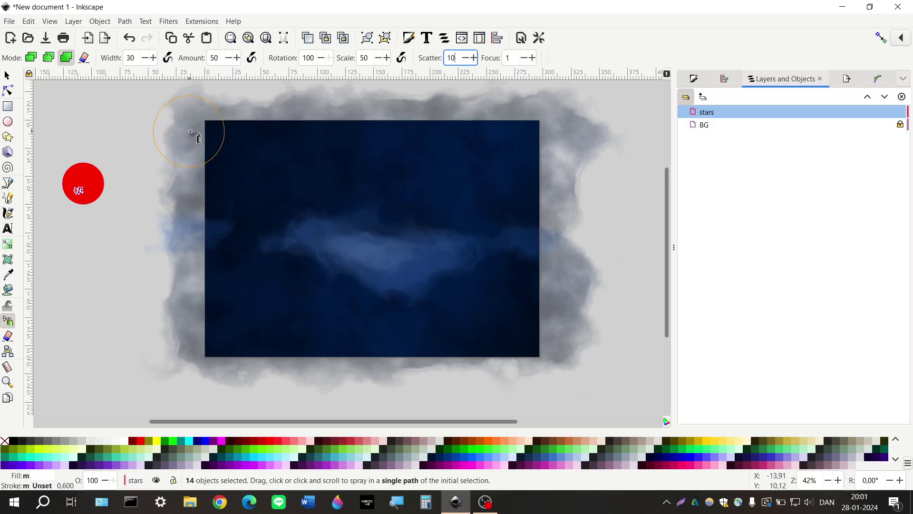
mouse_move(190, 133)
left_mouse_down()
mouse_move(504, 139)
mouse_move(535, 156)
mouse_move(512, 185)
mouse_move(355, 172)
mouse_move(231, 180)
mouse_move(218, 201)
mouse_move(235, 223)
mouse_move(489, 226)
mouse_move(521, 237)
mouse_move(526, 255)
mouse_move(490, 279)
mouse_move(509, 281)
mouse_move(430, 281)
mouse_move(387, 270)
mouse_move(258, 276)
mouse_move(217, 291)
mouse_move(215, 320)
mouse_move(285, 330)
mouse_move(566, 326)
mouse_move(588, 340)
left_mouse_up()
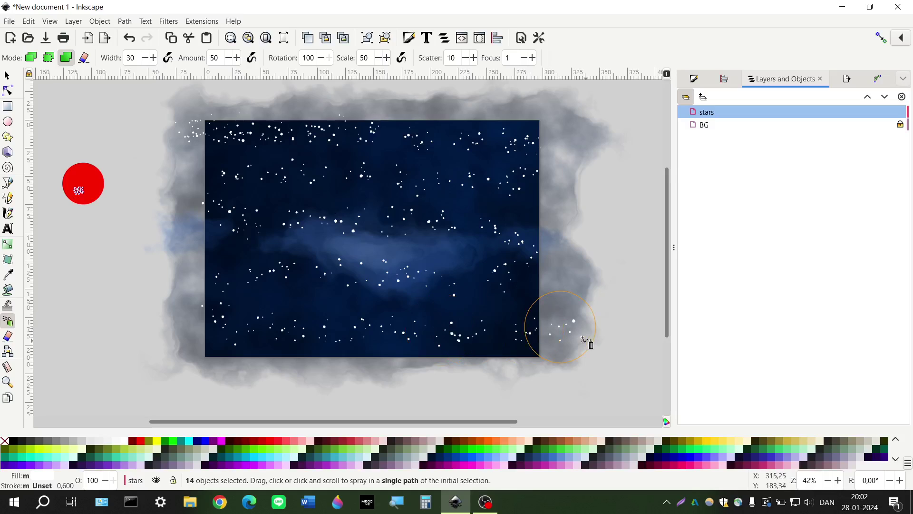
key("Escape")
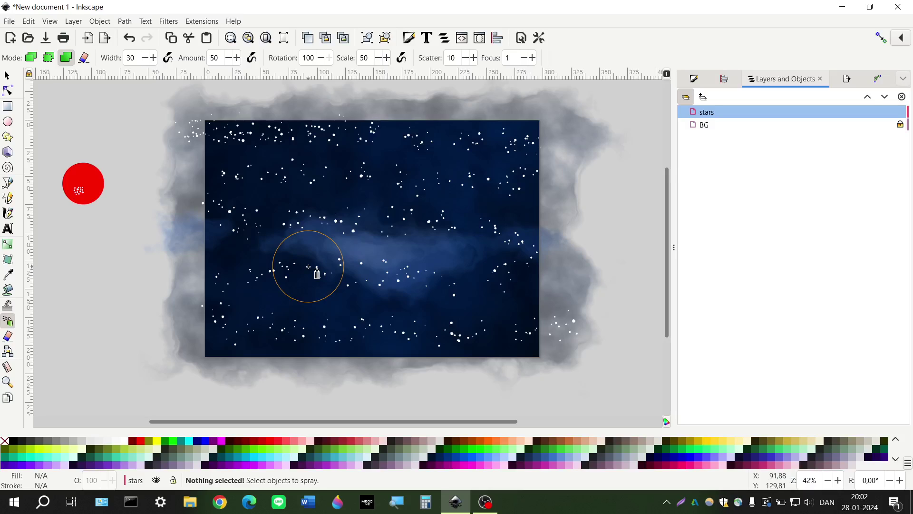
Step: Select the sprayed star path, inspect the shape of its stars up close, and delete it from the sky
key("s")
key("ctrl+a")
key("ctrl+k")
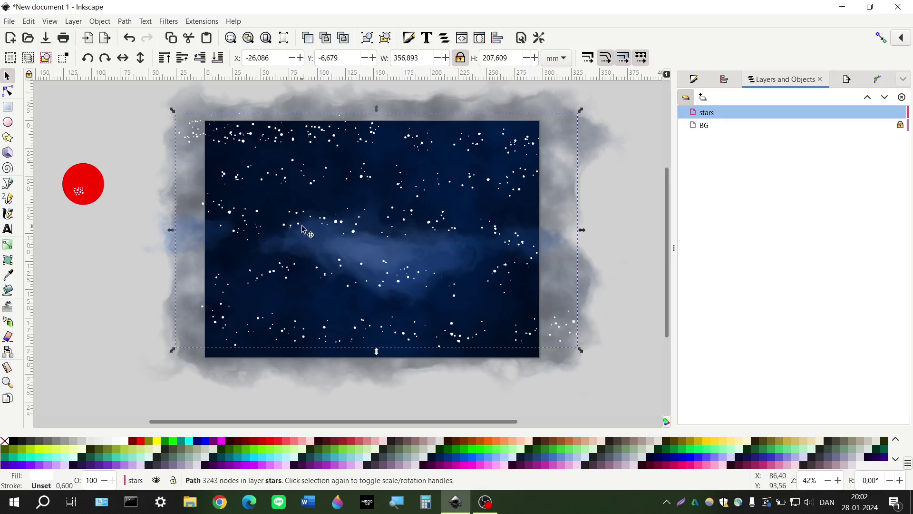
key("shift+Left")
key("shift+Right")
scroll(344, 224, "up", 2)
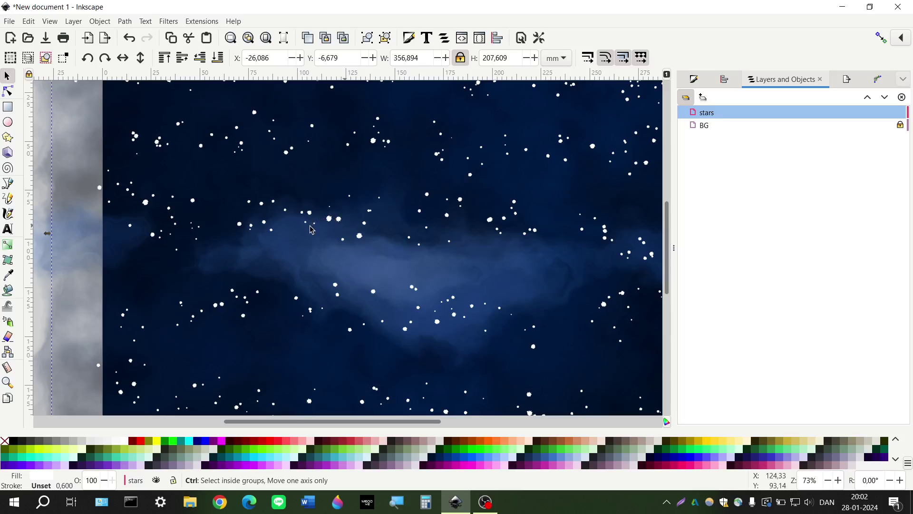
scroll(312, 229, "up", 5)
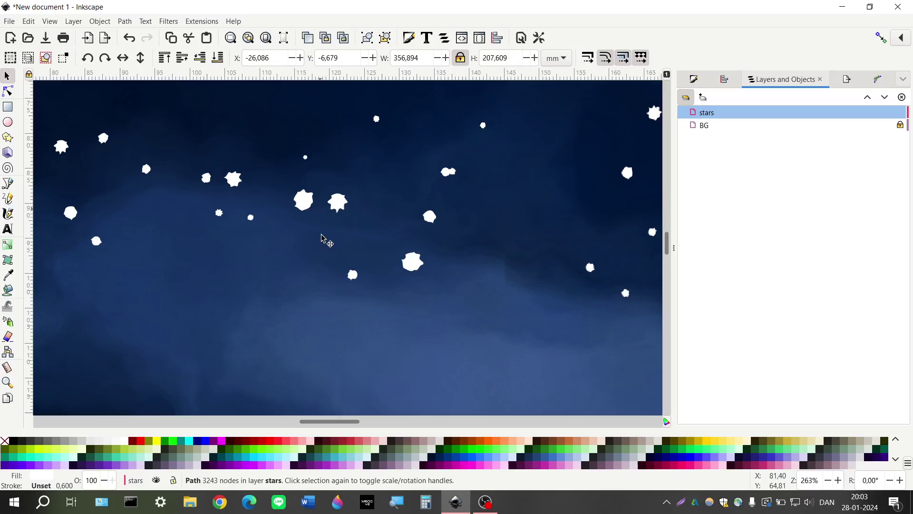
scroll(318, 240, "down", 6)
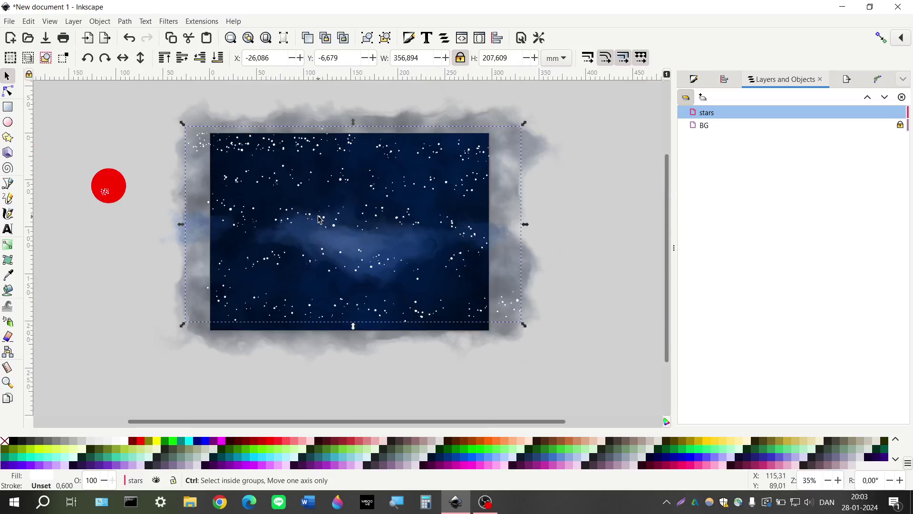
scroll(319, 218, "up", 1)
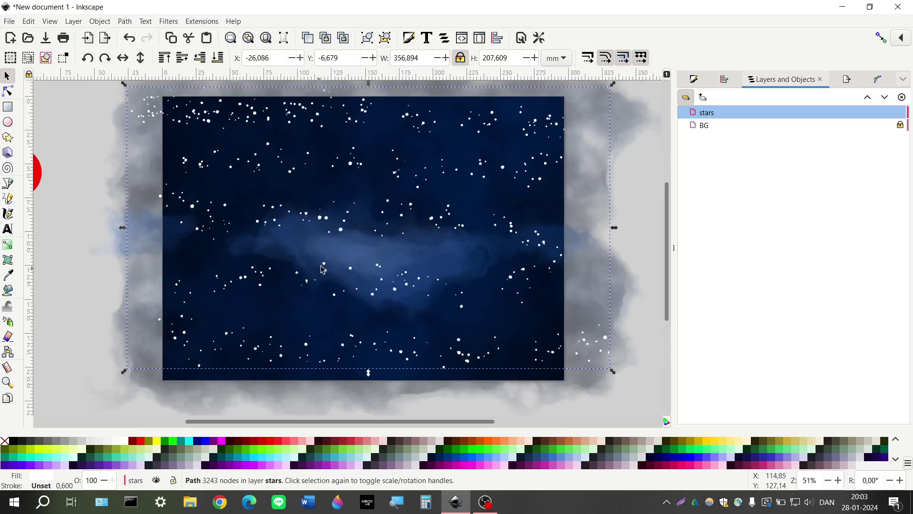
key("Delete")
Step: Delete all the white source star paths from the red circle, leaving the circle in place
scroll(317, 257, "left", 5)
scroll(310, 255, "left", 1)
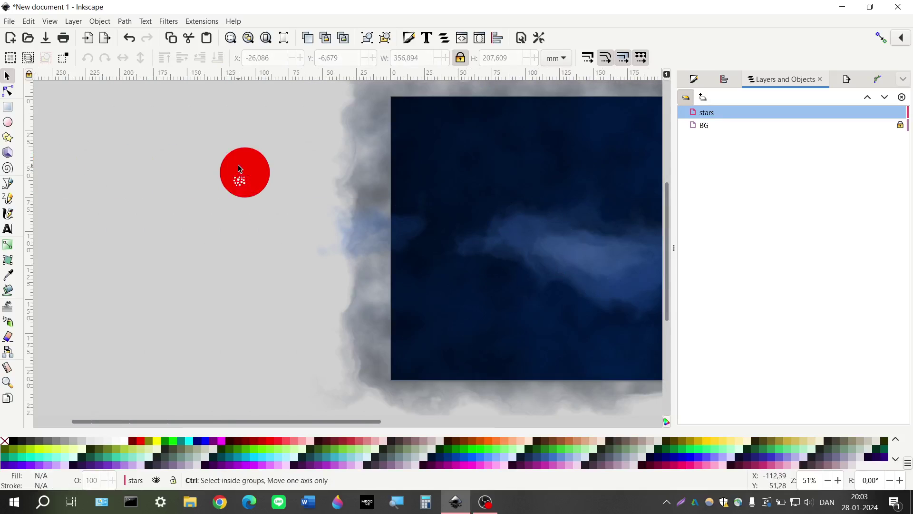
scroll(240, 180, "up", 2)
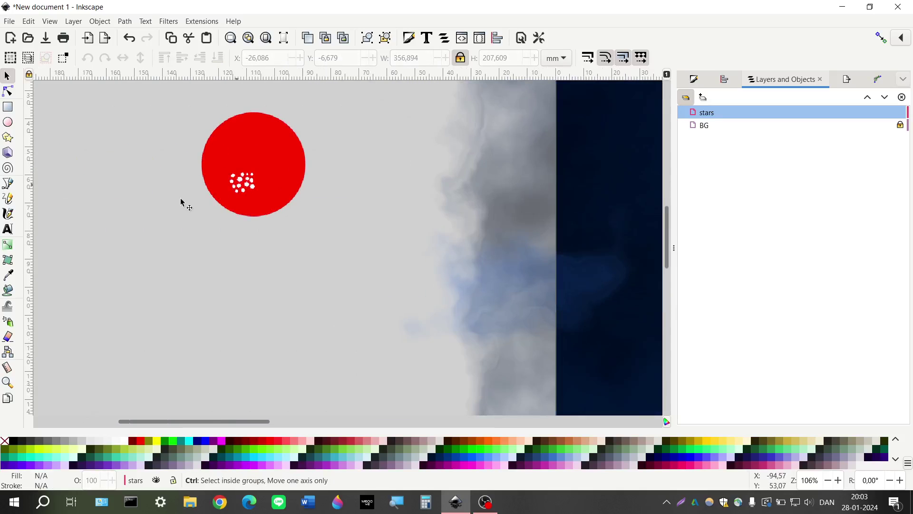
scroll(176, 200, "up", 1)
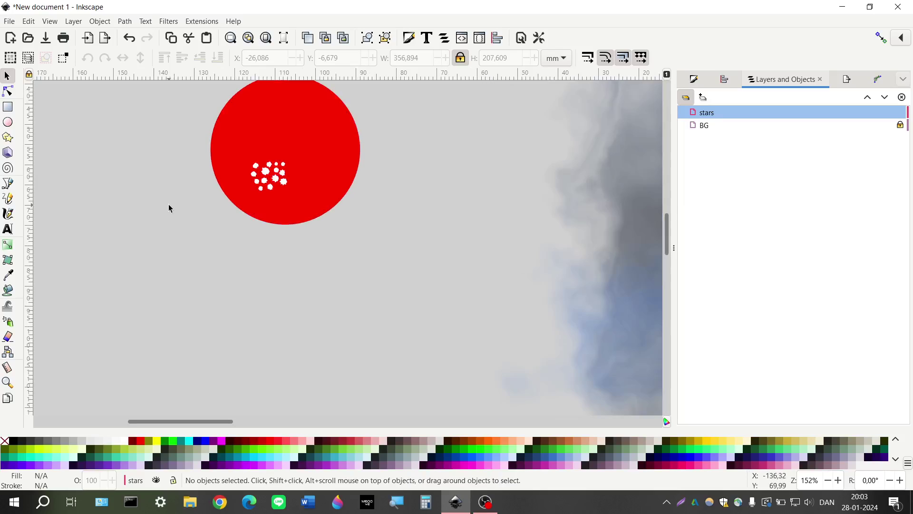
scroll(166, 219, "up", 2)
left_click_drag(165, 239, 342, 191)
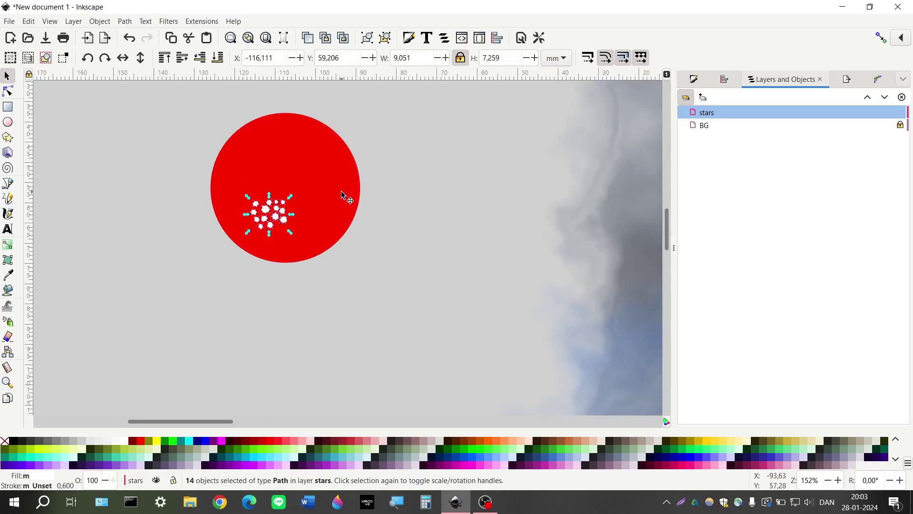
key("Delete")
scroll(333, 188, "up", 2)
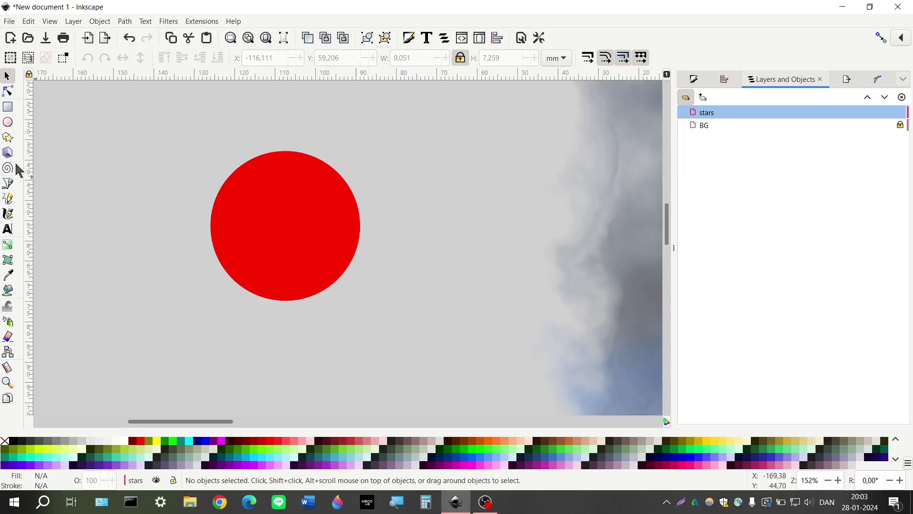
Step: Draw four white circles on the red circle, about 1, 2, 2 and 3 mm in diameter
left_click(7, 122)
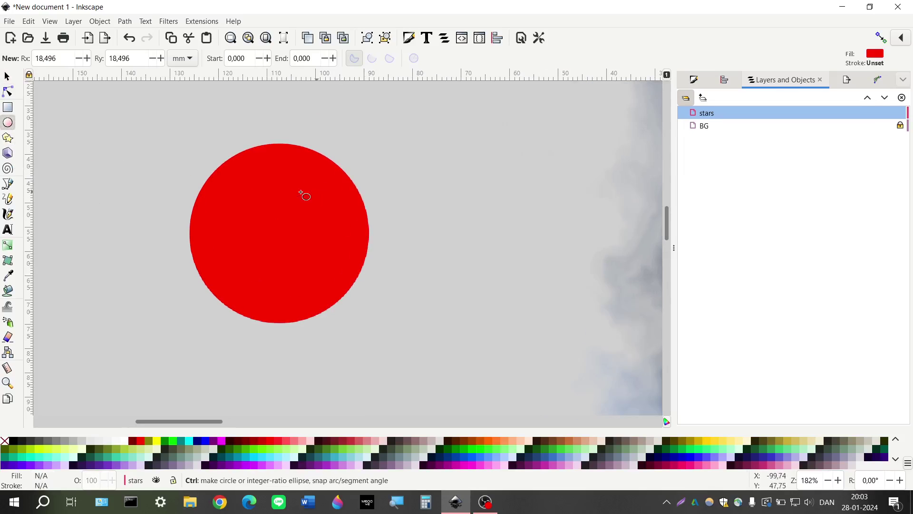
scroll(309, 192, "up", 1, "ctrl")
left_click(122, 442)
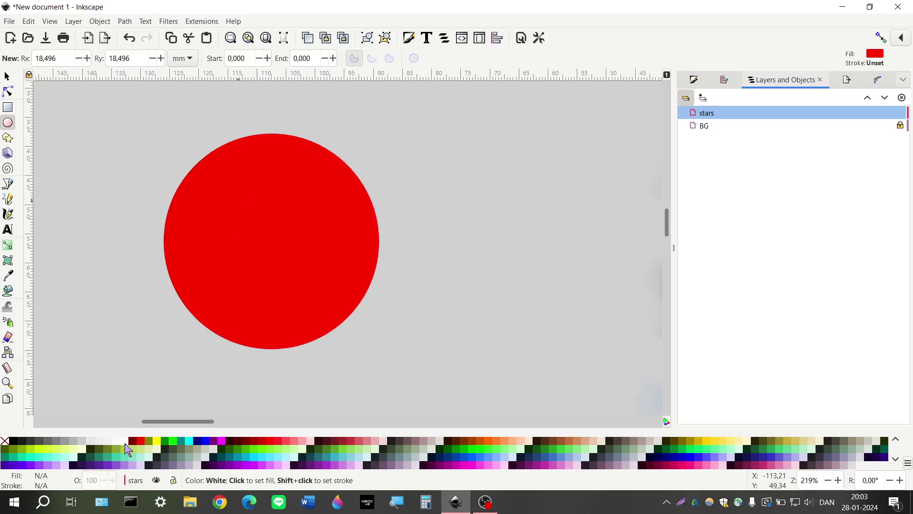
mouse_move(221, 207)
left_mouse_down()
mouse_move(255, 251)
mouse_move(287, 232)
mouse_move(256, 216)
left_mouse_up()
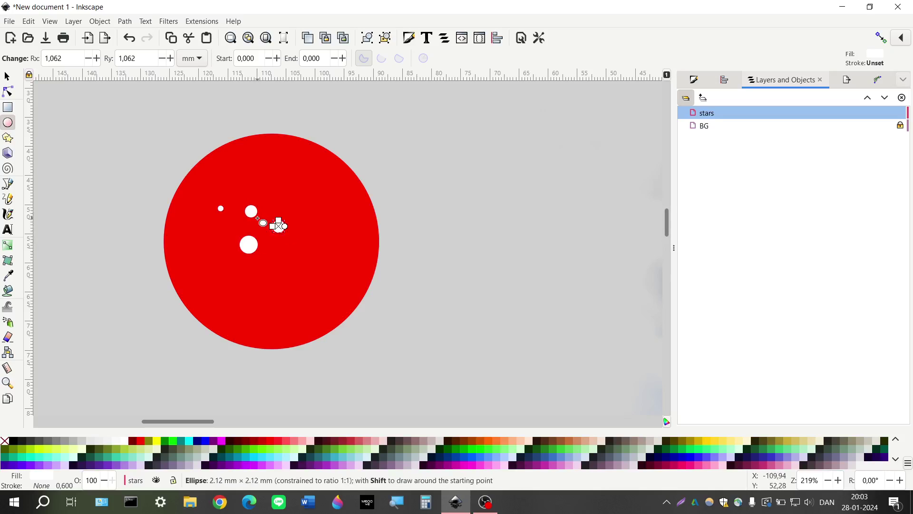
Step: Scale the three larger white circles down to dots slightly smaller than the fourth, varying their sizes, and deselect everything
left_click(8, 78)
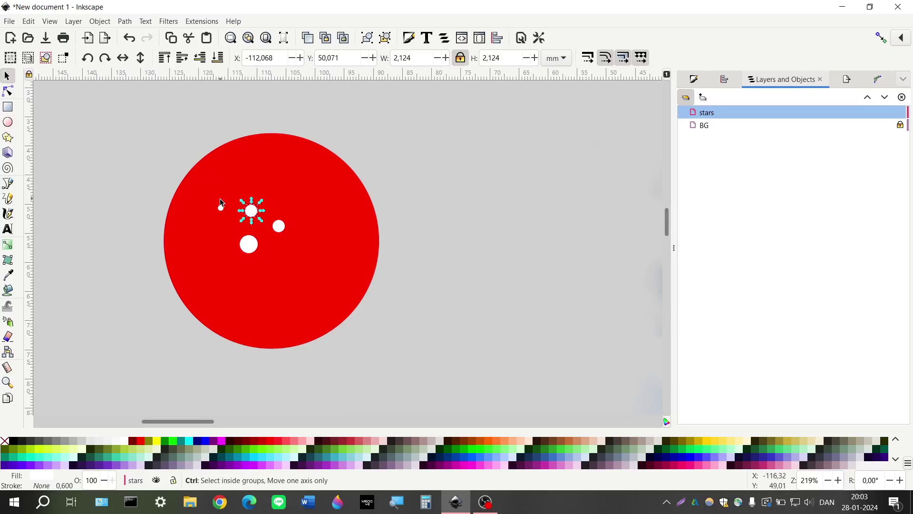
scroll(220, 199, "up", 2)
left_click(277, 282)
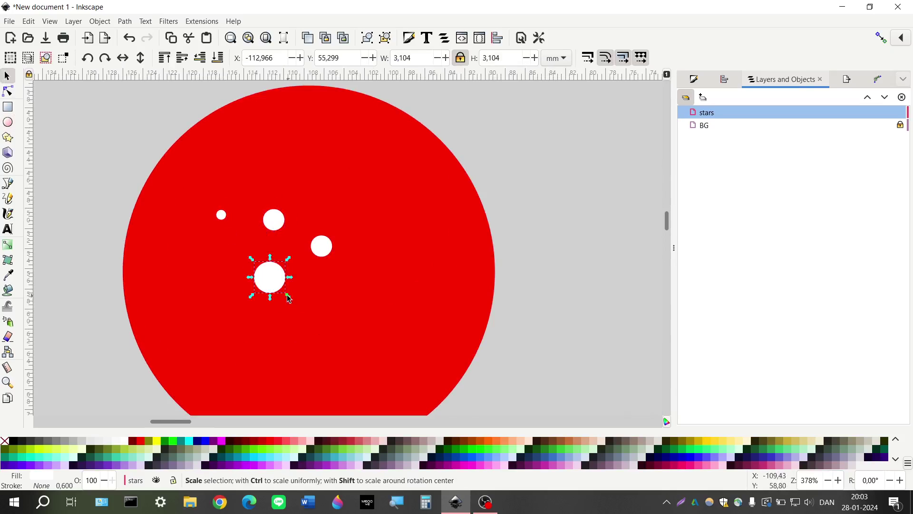
left_click_drag(288, 298, 266, 282)
left_click(321, 252)
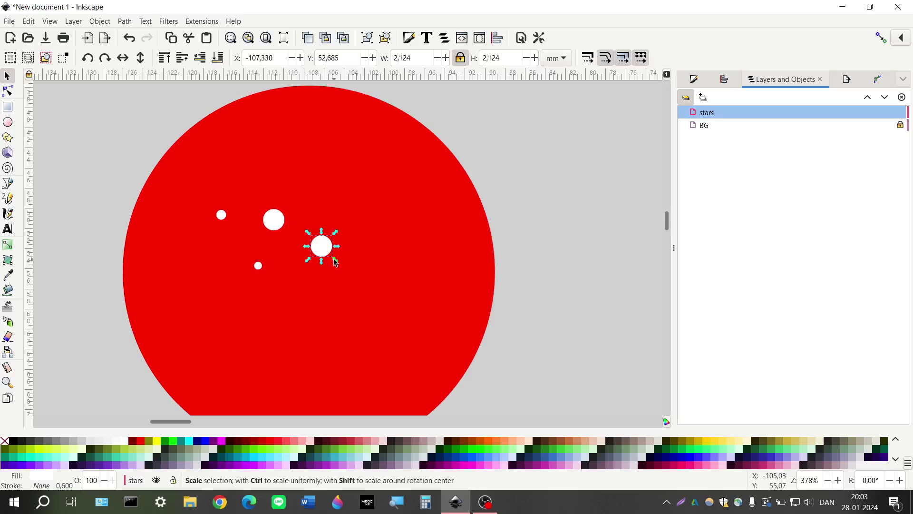
left_click_drag(333, 258, 322, 256)
left_click(274, 227)
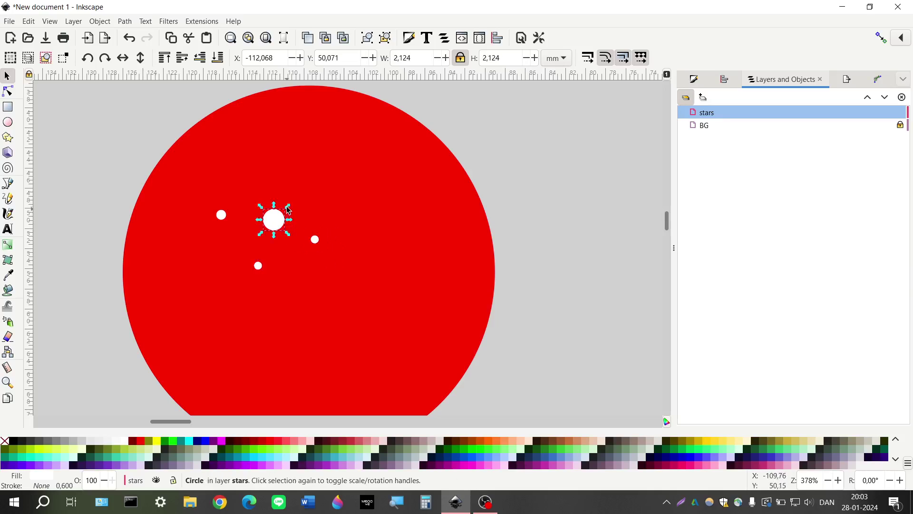
left_click_drag(287, 207, 271, 226)
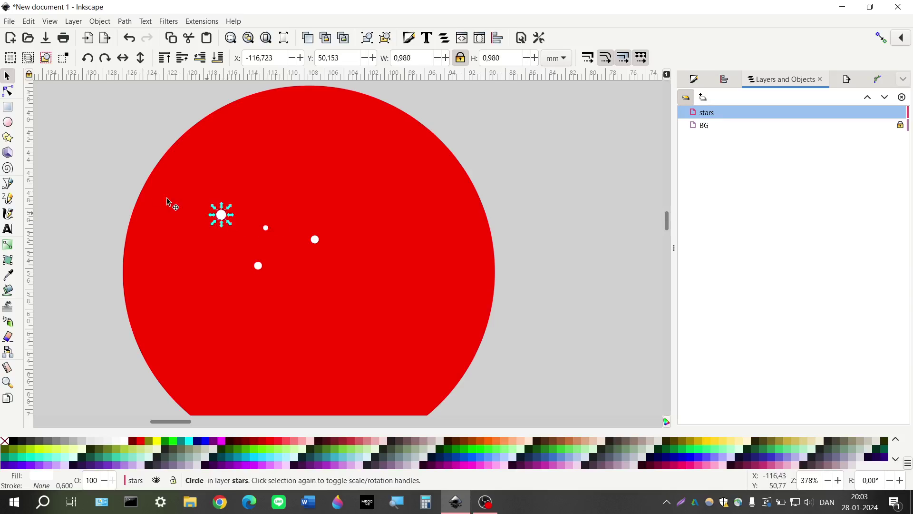
left_click(88, 195)
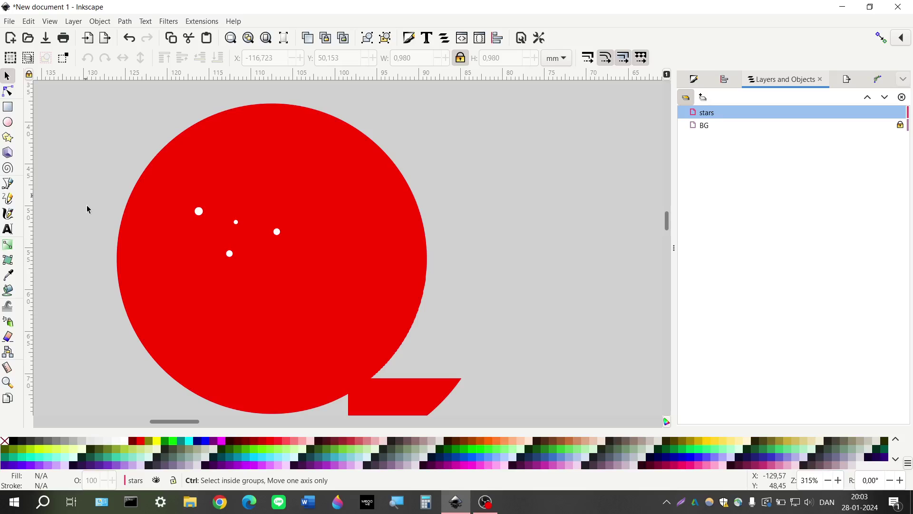
Step: Select the four white circles on the red circle and convert them to paths
scroll(87, 208, "down", 4)
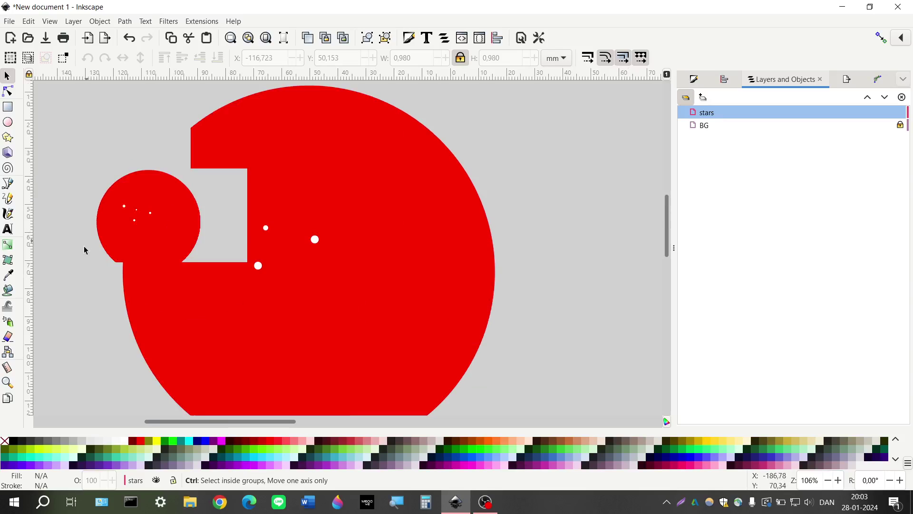
scroll(85, 250, "down", 1)
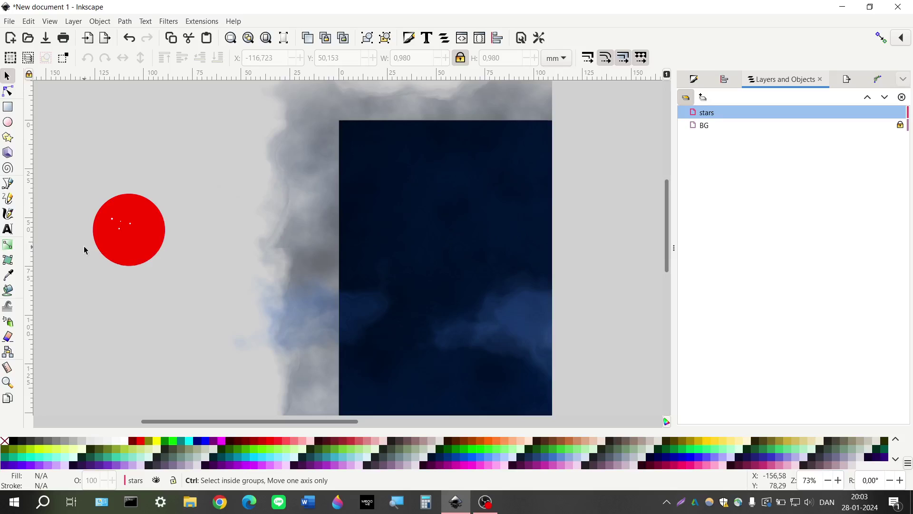
scroll(83, 246, "down", 1)
scroll(76, 201, "down", 2)
left_click_drag(76, 200, 126, 167)
scroll(156, 272, "down", 2)
scroll(151, 192, "right", 2)
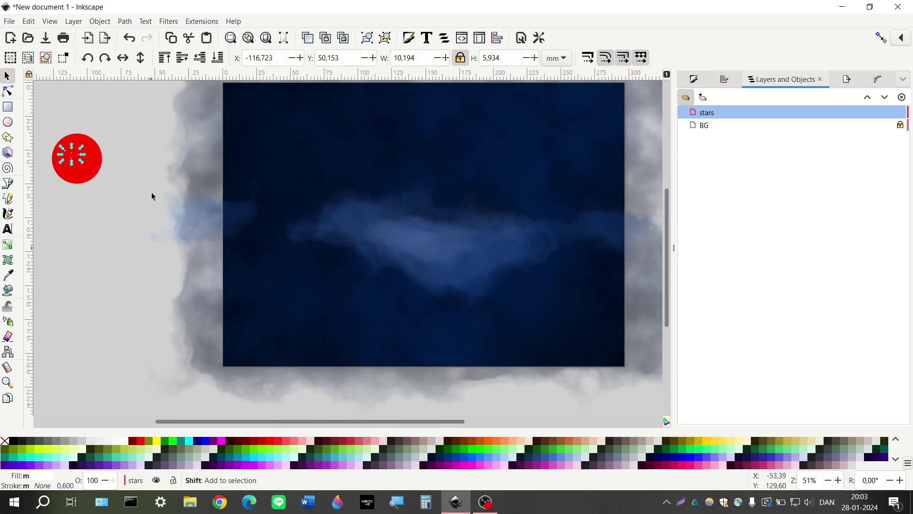
left_click(124, 22)
left_click(162, 38)
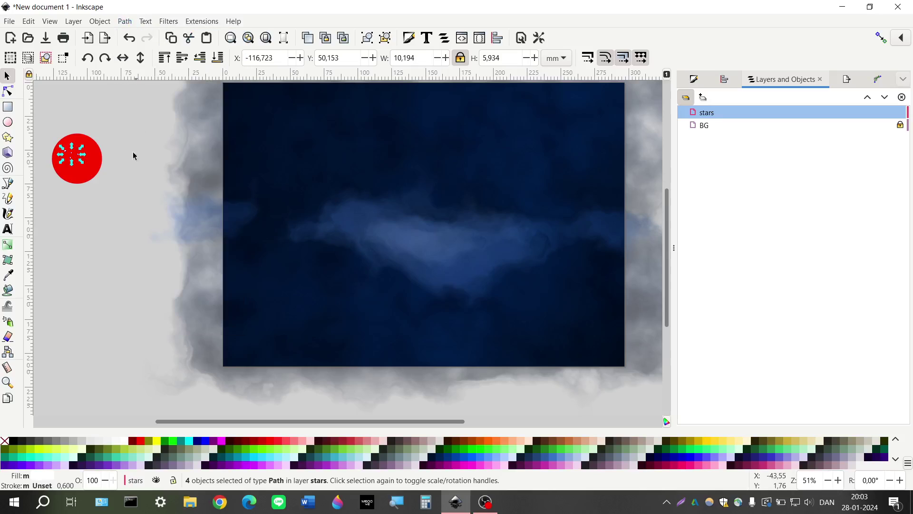
Step: Set up the Spray tool for the four selected dots to spray copies, with amount 20 and scatter 20
scroll(114, 238, "right", 2)
scroll(112, 256, "down", 1)
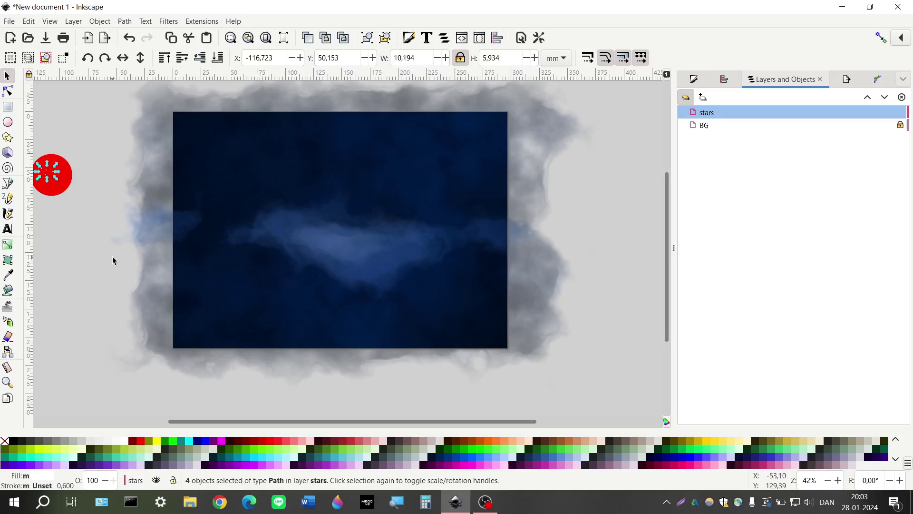
scroll(119, 262, "left", 2)
scroll(127, 259, "up", 2)
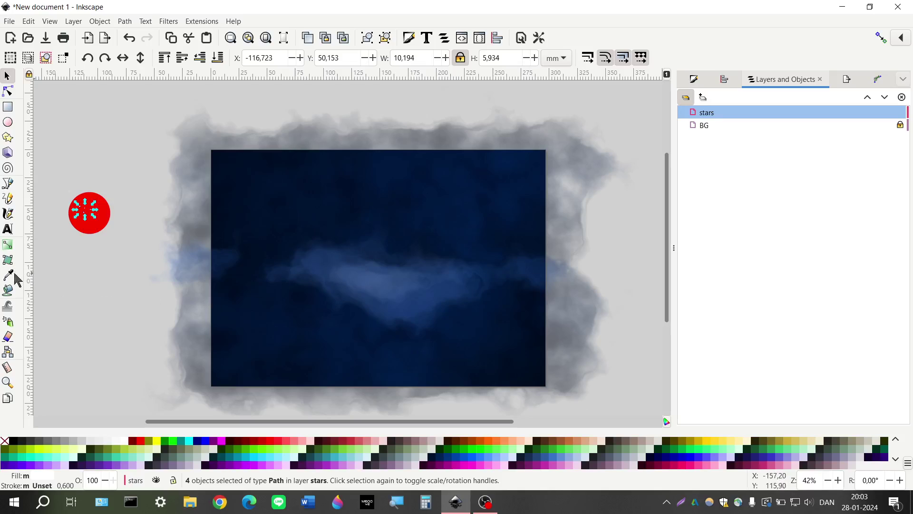
left_click(8, 321)
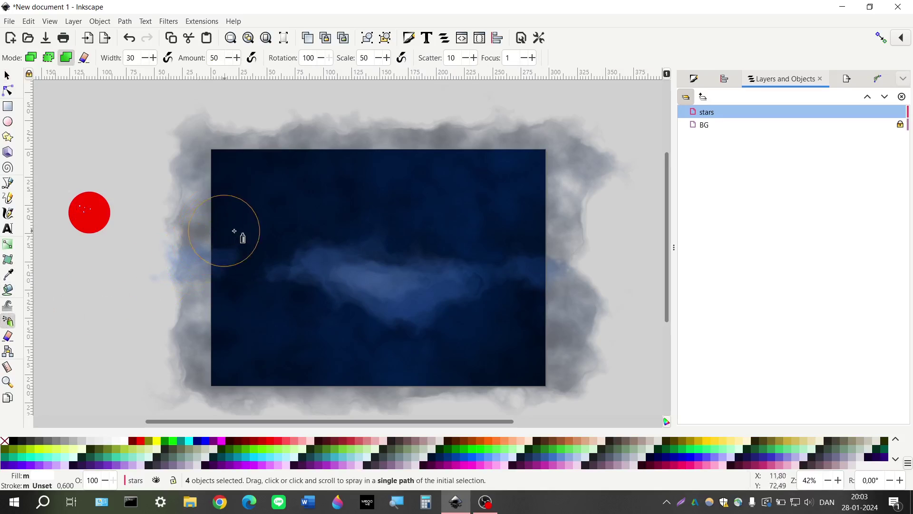
double_click(215, 58)
type("20")
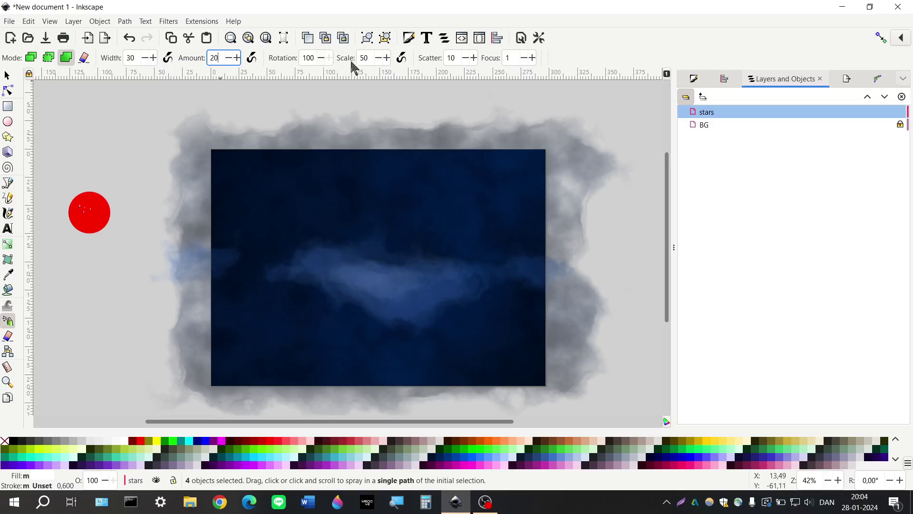
double_click(453, 58)
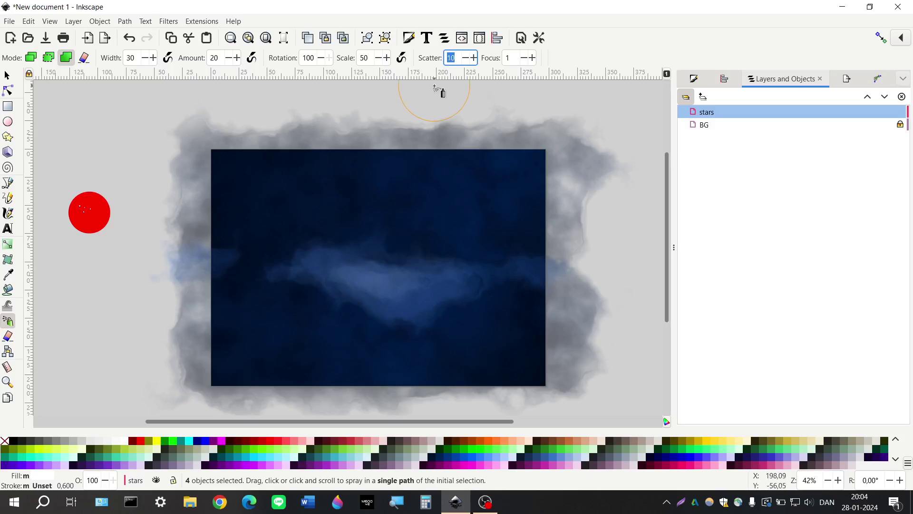
type("20")
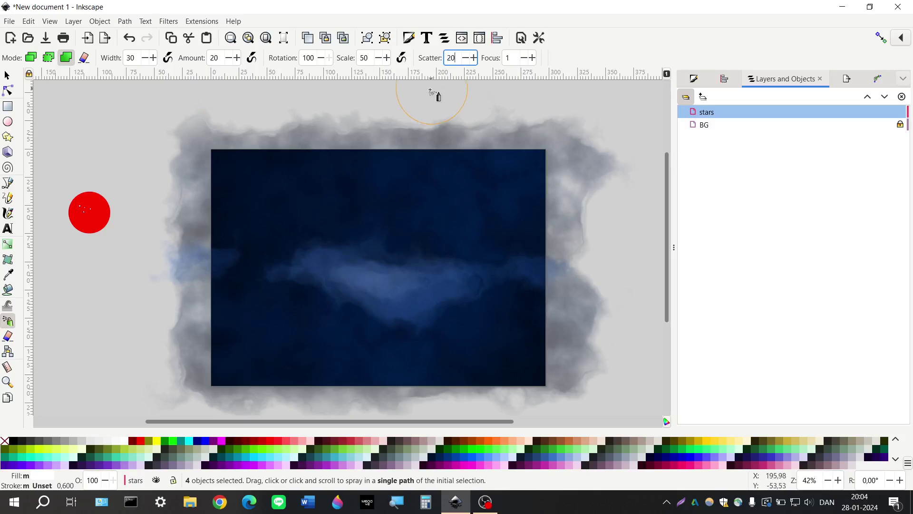
left_click(30, 57)
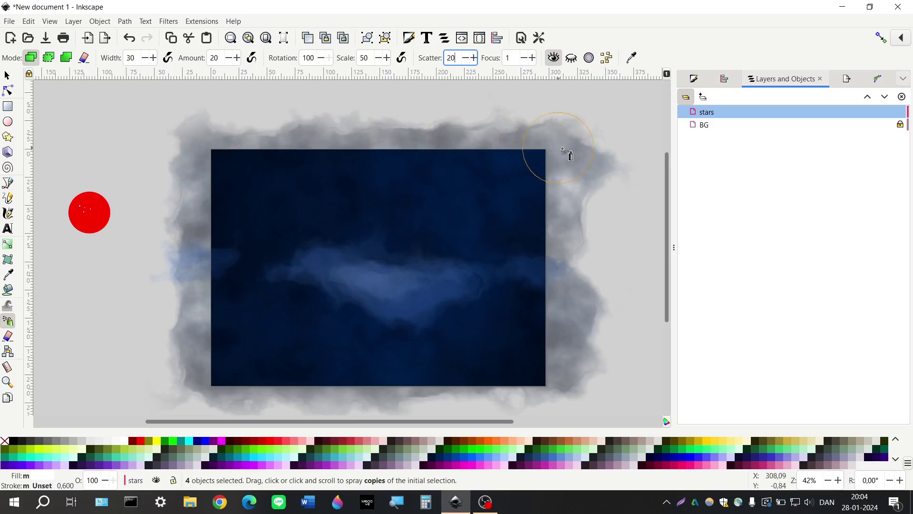
Step: Spray copies of the white dots across the whole sky and more densely over the nebula clouds, then return to the Selector
left_click(599, 169)
mouse_move(596, 167)
left_mouse_down()
mouse_move(232, 169)
mouse_move(226, 195)
mouse_move(238, 203)
mouse_move(485, 194)
mouse_move(519, 208)
mouse_move(526, 226)
mouse_move(514, 237)
mouse_move(442, 228)
mouse_move(226, 238)
mouse_move(223, 259)
mouse_move(237, 271)
mouse_move(486, 267)
mouse_move(520, 275)
mouse_move(528, 288)
mouse_move(525, 302)
mouse_move(504, 305)
mouse_move(236, 301)
mouse_move(227, 313)
mouse_move(230, 347)
mouse_move(515, 320)
mouse_move(522, 350)
mouse_move(487, 363)
mouse_move(284, 375)
mouse_move(233, 365)
mouse_move(251, 305)
mouse_move(398, 245)
left_mouse_up()
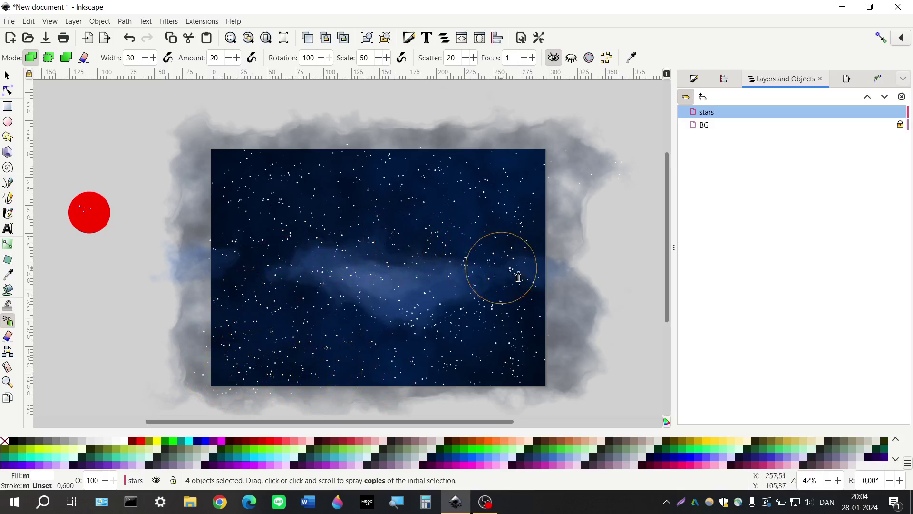
mouse_move(378, 287)
left_mouse_down()
mouse_move(298, 277)
mouse_move(331, 272)
mouse_move(395, 301)
mouse_move(474, 280)
mouse_move(400, 295)
mouse_move(315, 278)
mouse_move(344, 271)
mouse_move(324, 274)
mouse_move(335, 285)
mouse_move(342, 278)
mouse_move(324, 270)
mouse_move(320, 278)
mouse_move(341, 273)
mouse_move(387, 287)
left_mouse_up()
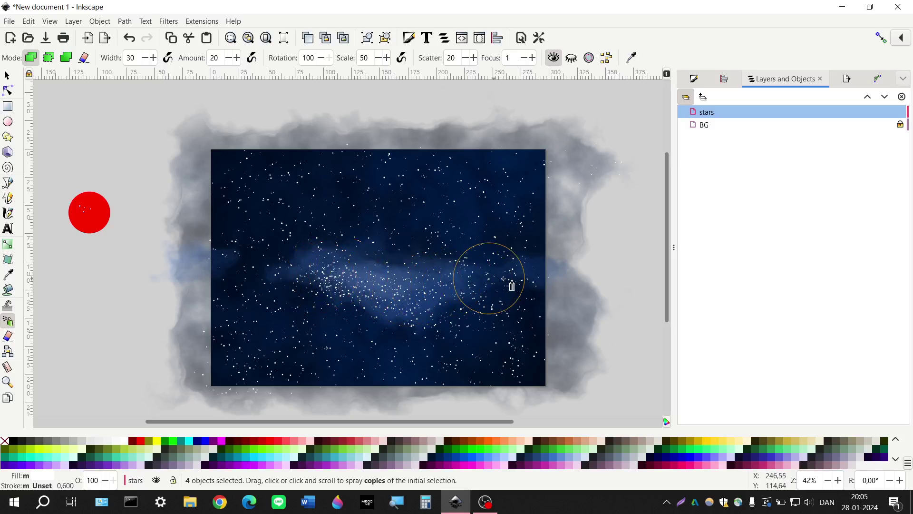
key("Escape")
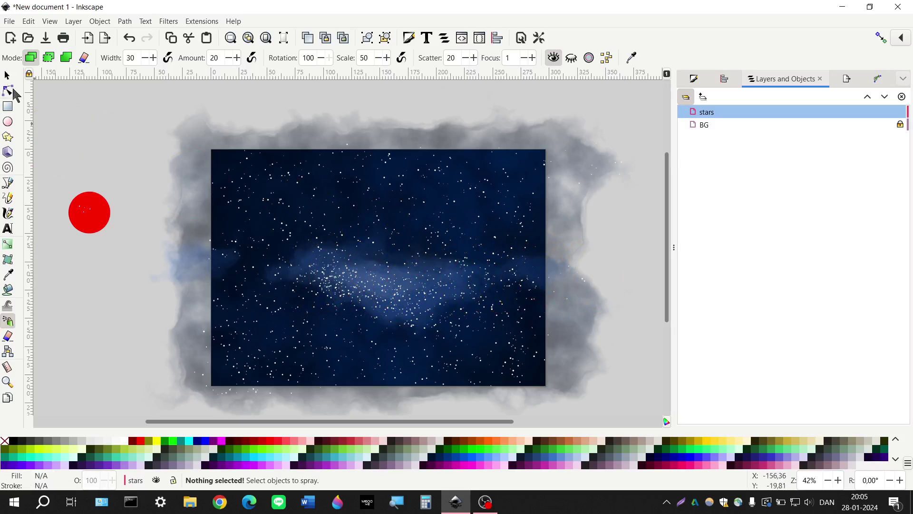
key("s")
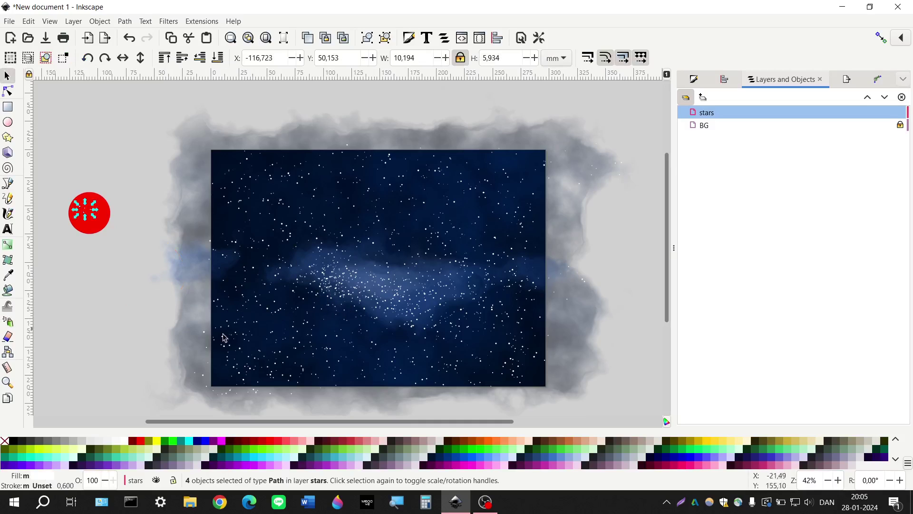
Step: Examine the shape and distribution of the sprayed stars up close over the nebula and across the whole page
key("ctrl+Right")
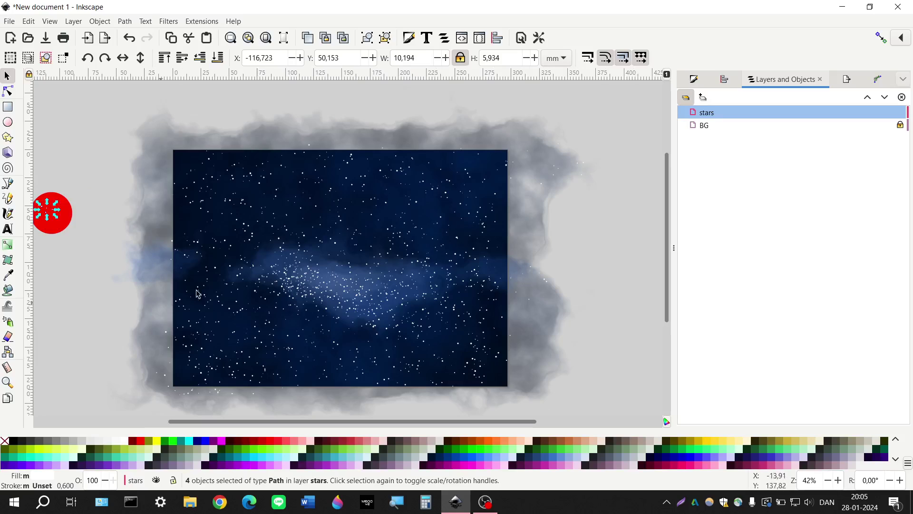
key("ctrl+Down")
scroll(333, 284, "up", 1)
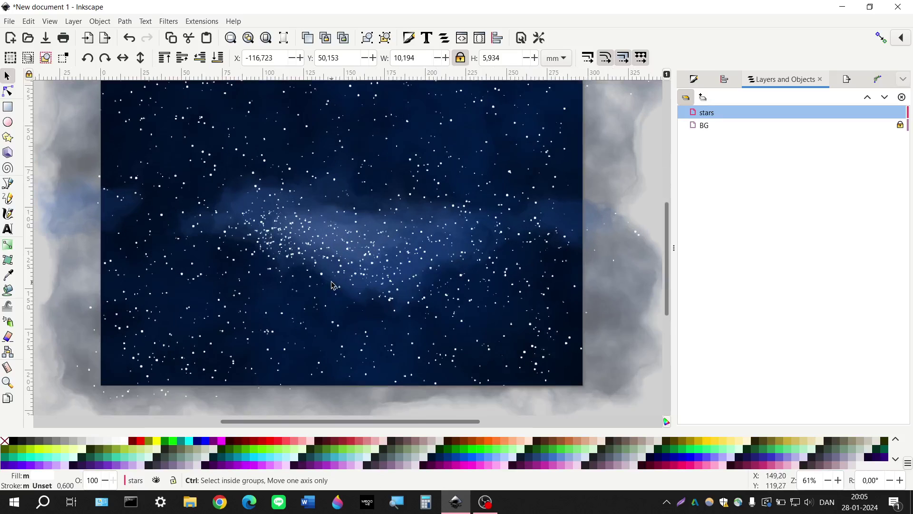
scroll(343, 267, "up", 1)
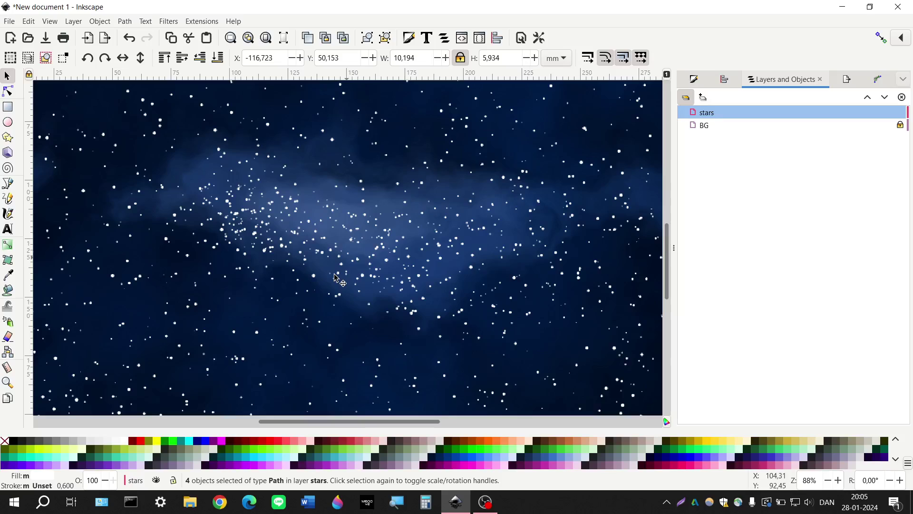
scroll(335, 279, "up", 4)
scroll(260, 283, "down", 4)
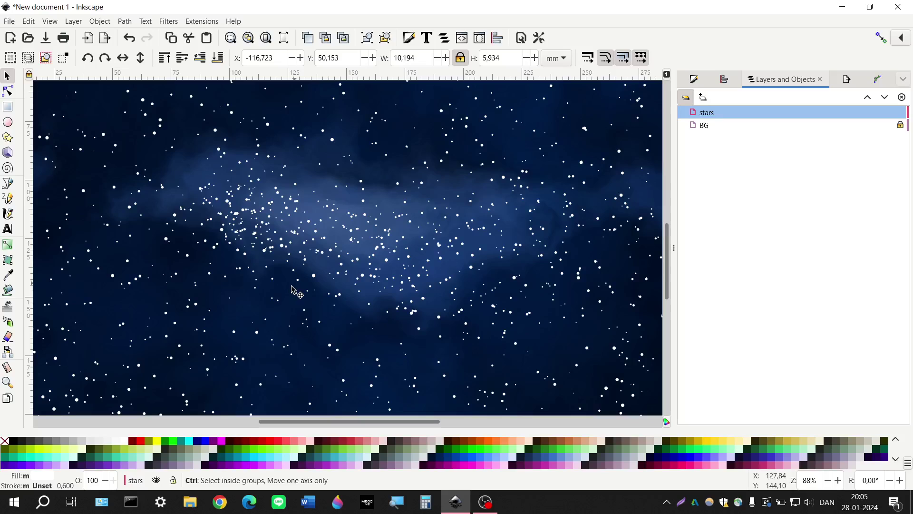
scroll(292, 289, "down", 2)
scroll(292, 289, "left", 2)
scroll(287, 285, "down", 1)
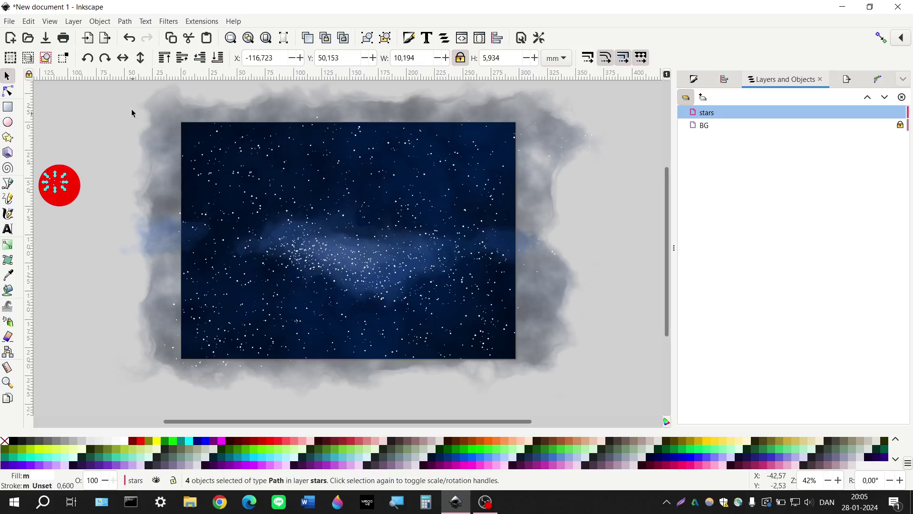
Step: Select all the sprayed stars on the sky, leaving out the source dots, and merge them into one path with Union
left_click_drag(120, 91, 456, 325)
scroll(454, 323, "up", 4)
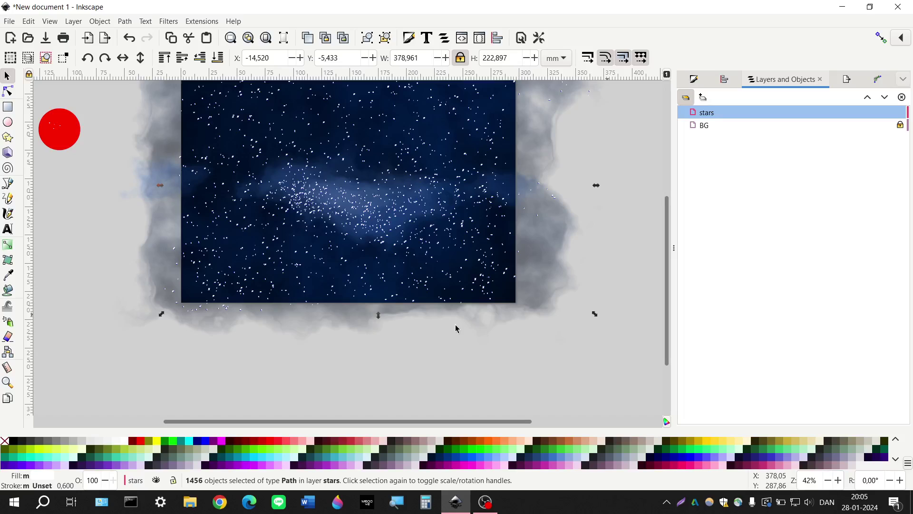
scroll(409, 248, "up", 2)
left_click(125, 21)
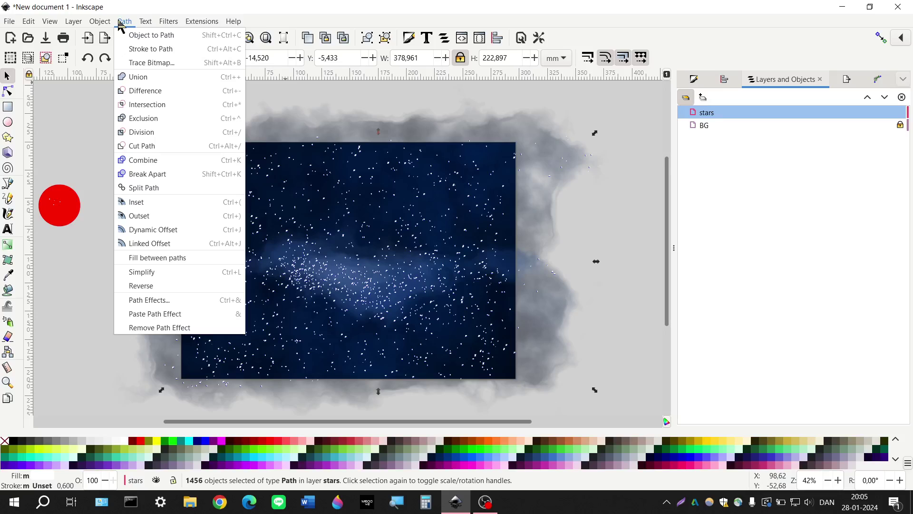
left_click(148, 77)
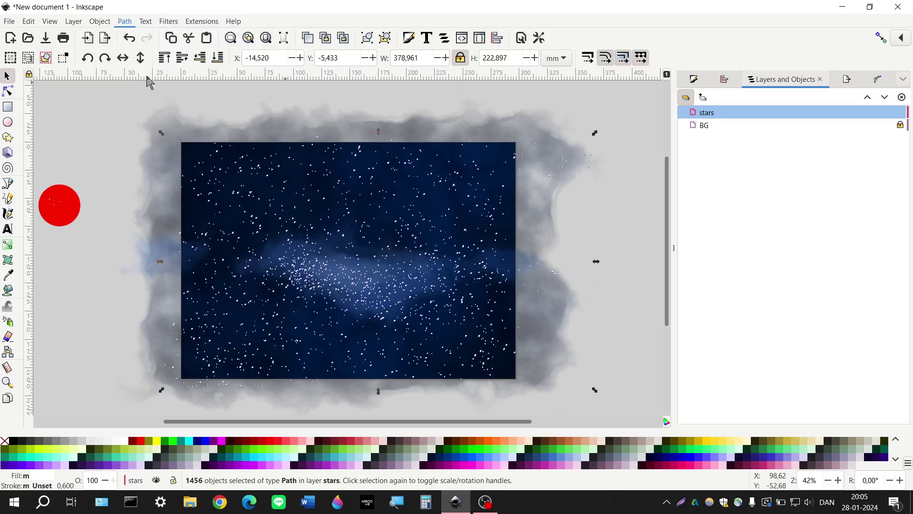
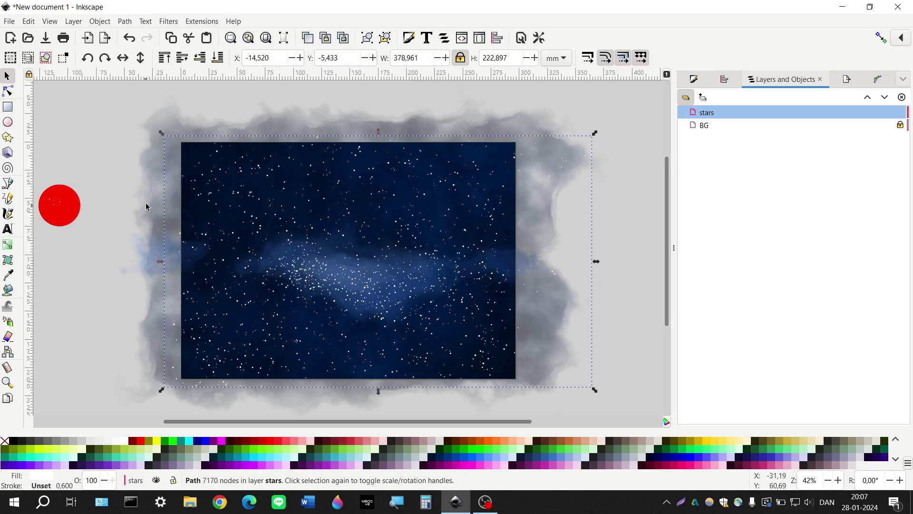
Step: Set the merged star path's opacity to 80% and deselect it
scroll(316, 310, "up", 1)
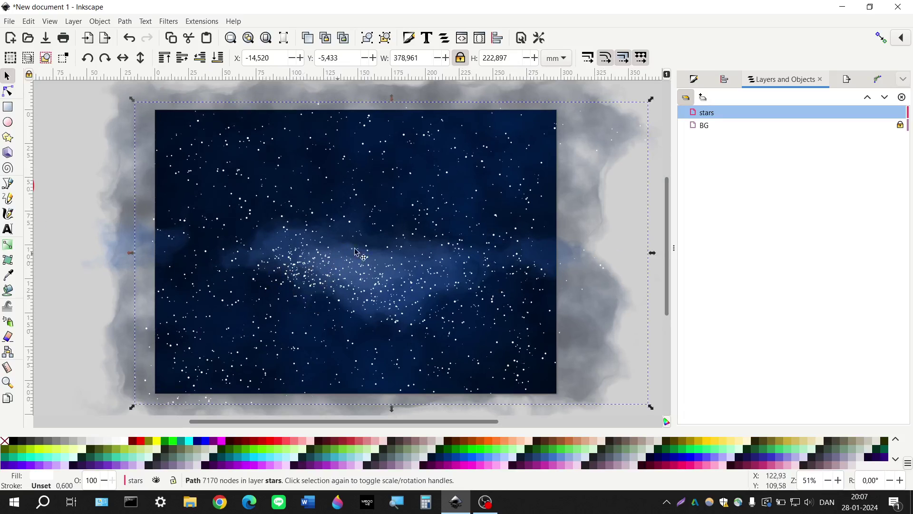
left_click(693, 79)
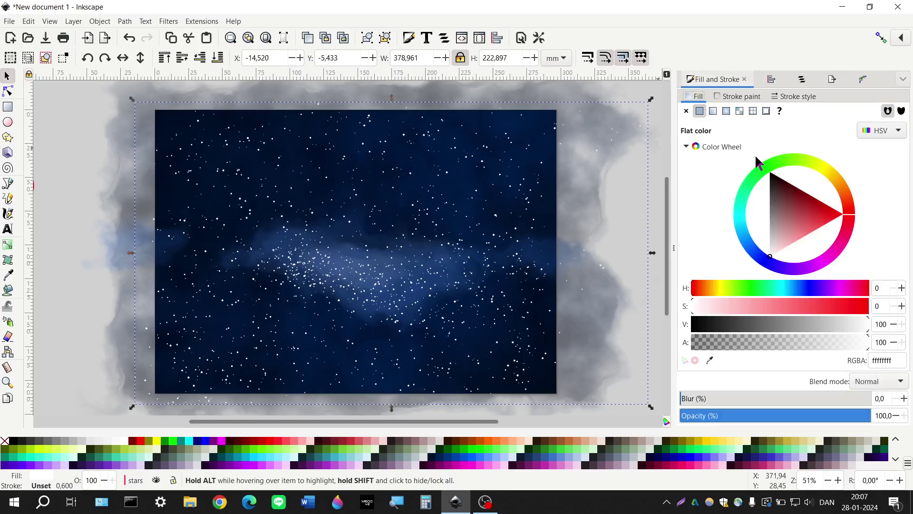
left_click(785, 97)
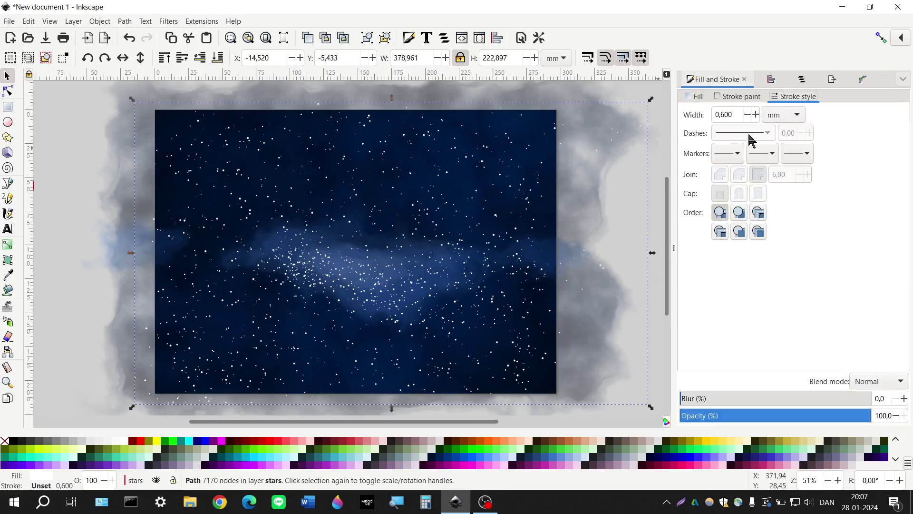
left_click(696, 96)
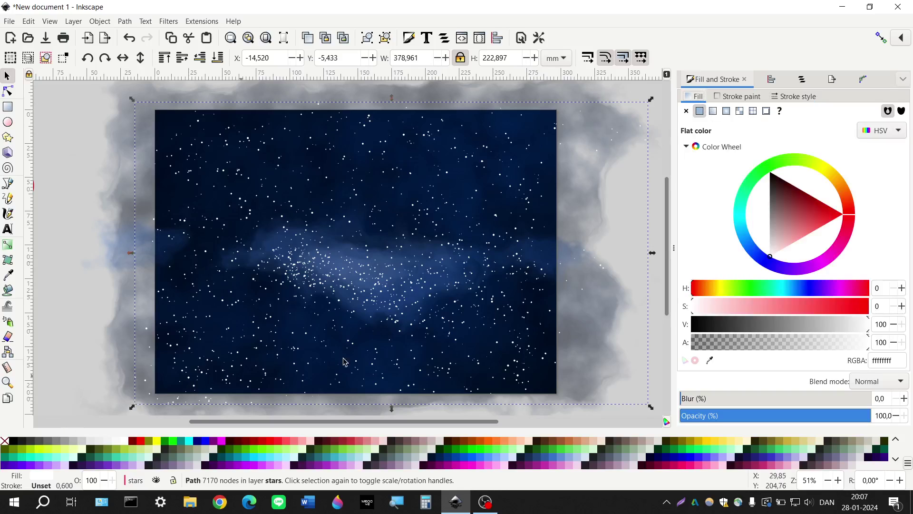
double_click(879, 418)
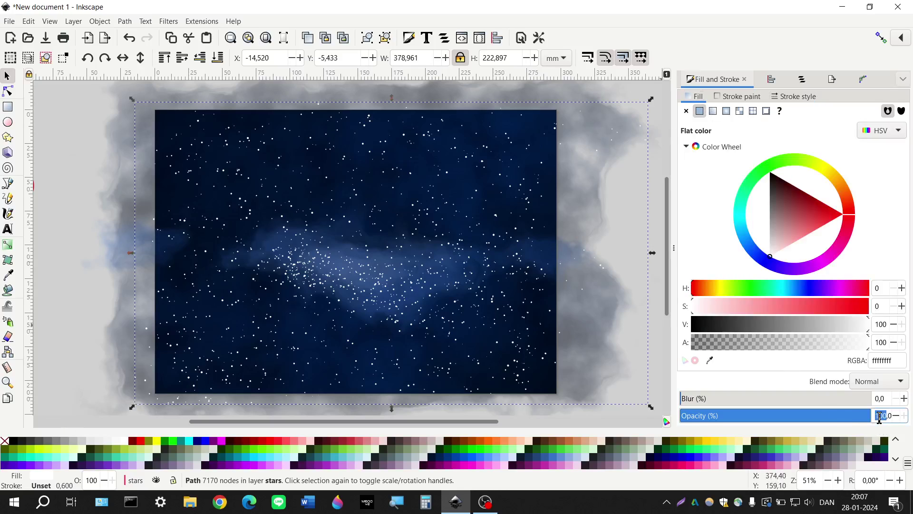
type("80")
key("Return")
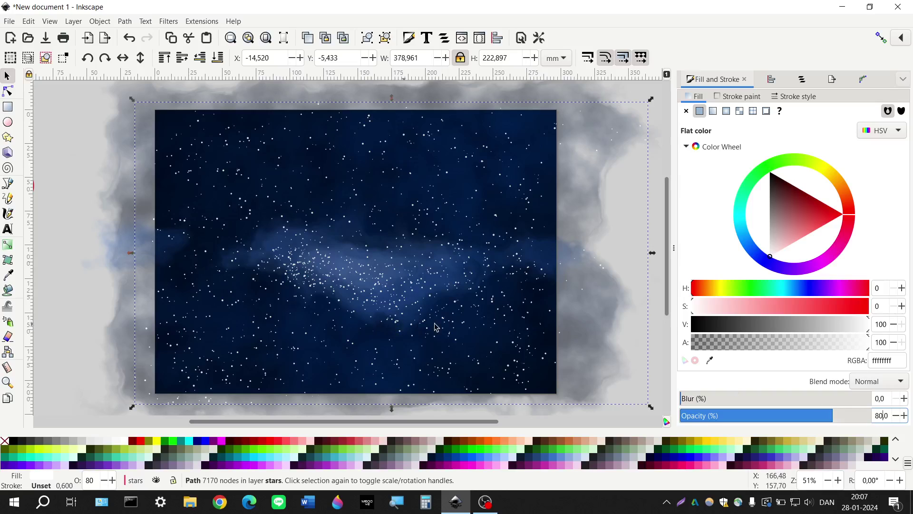
key("Escape")
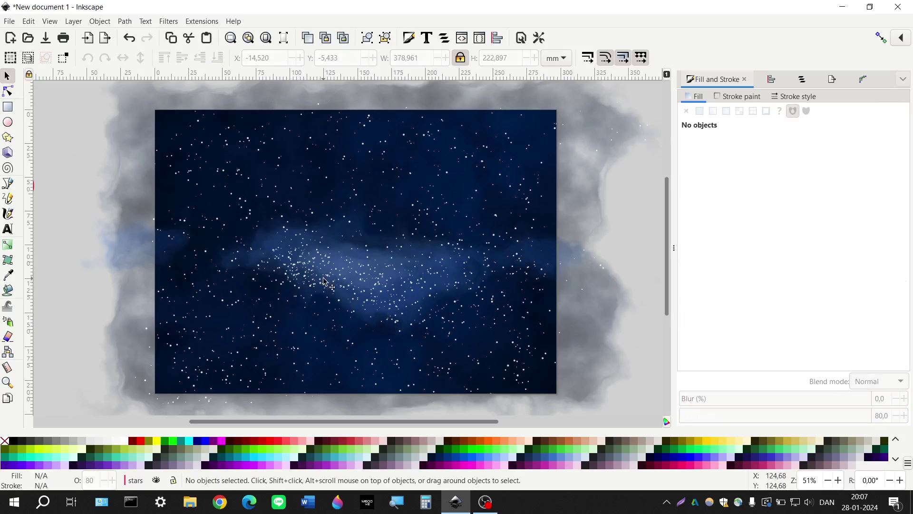
Step: Fill the merged star path with the pale blue #D7E3F4 and check the stars up close
left_click(324, 280)
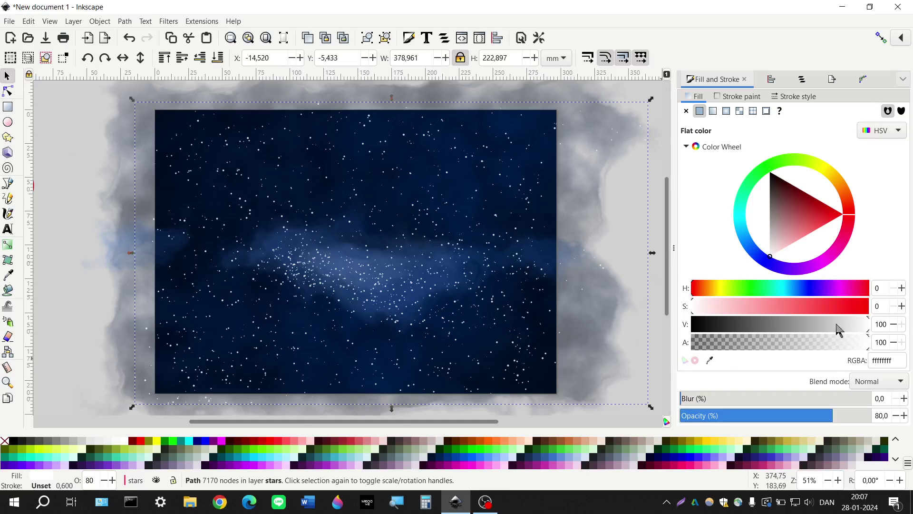
left_click(585, 460)
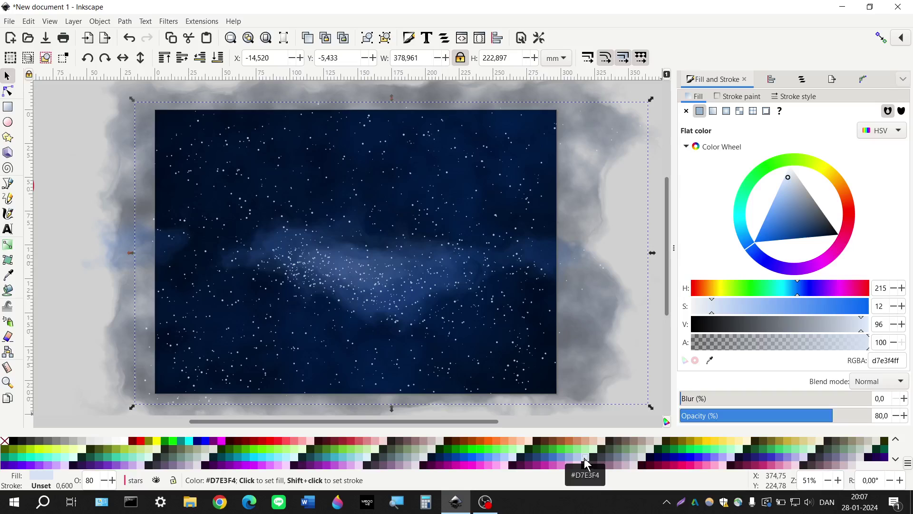
scroll(301, 280, "up", 3)
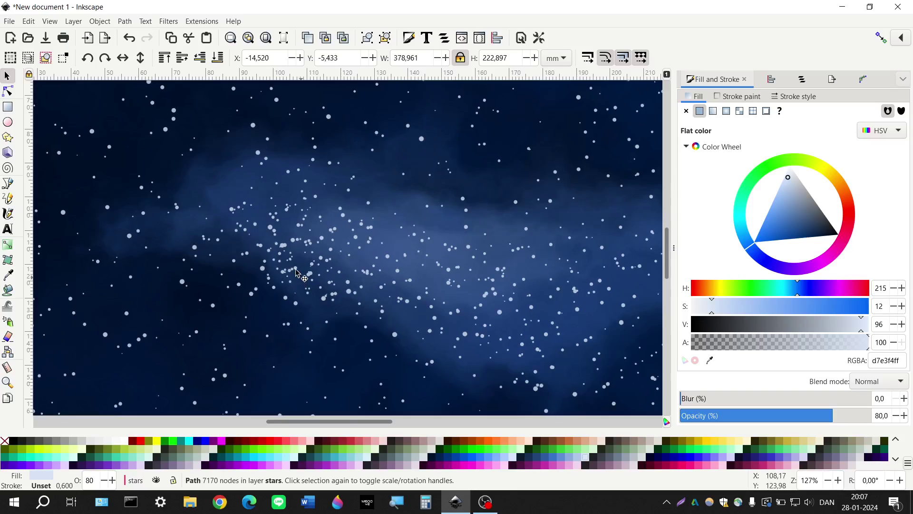
scroll(298, 276, "up", 3)
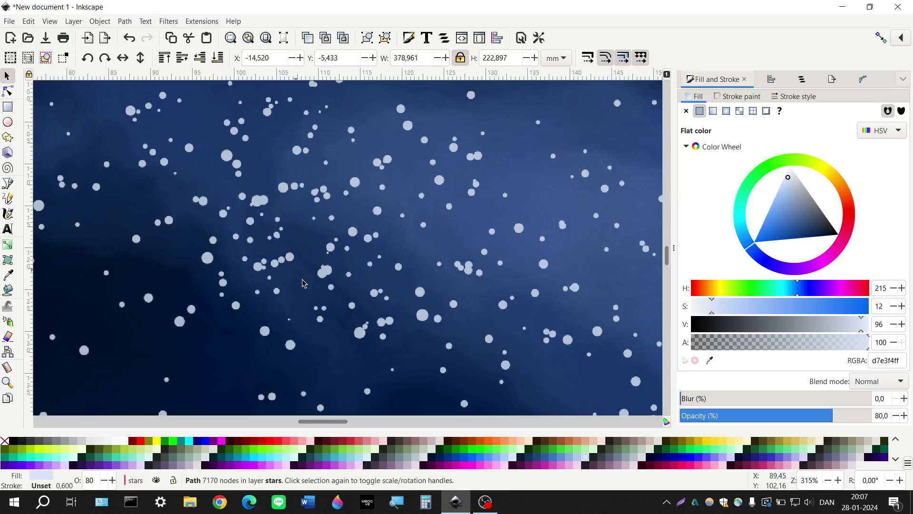
Step: Apply a 3% blur to the merged star path
scroll(302, 283, "down", 7)
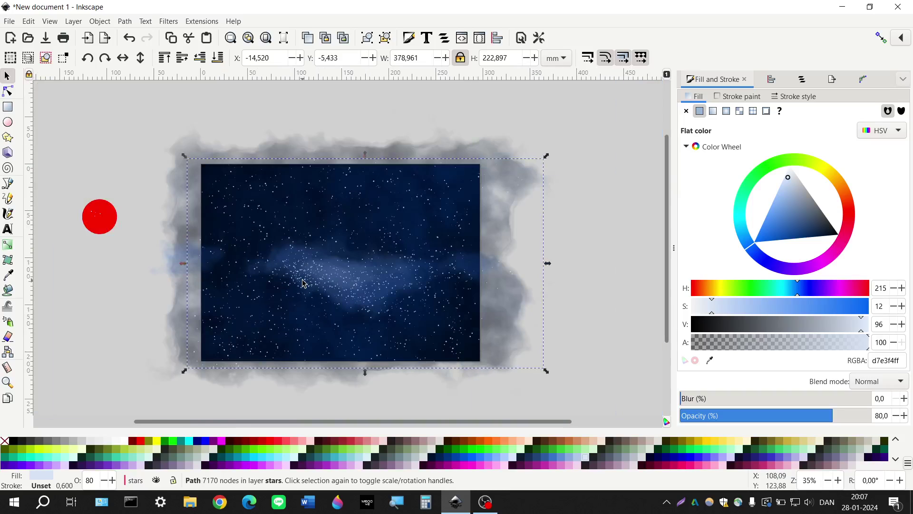
scroll(303, 284, "up", 1)
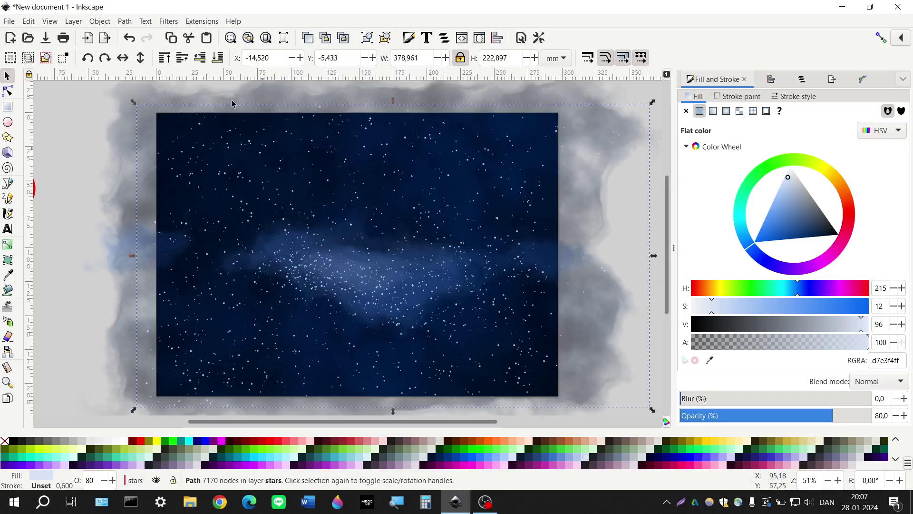
left_click(877, 397)
type("2")
key("Return")
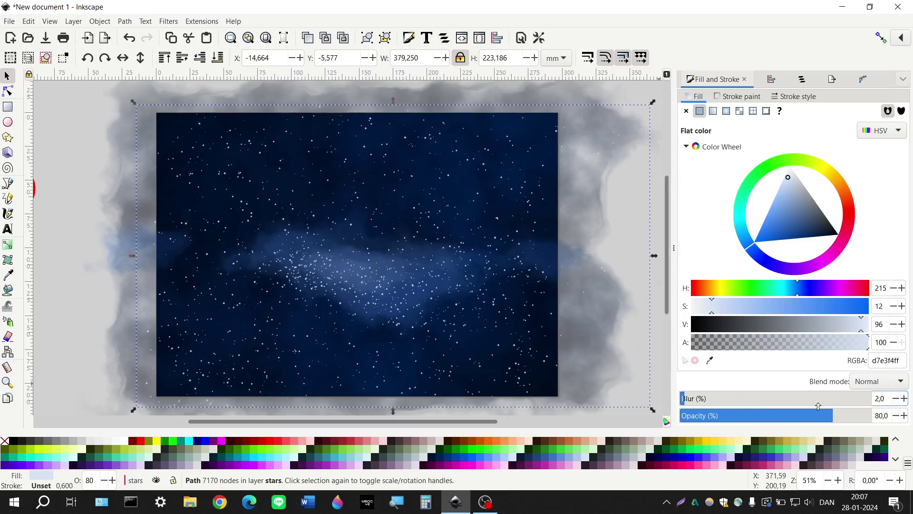
key("Up")
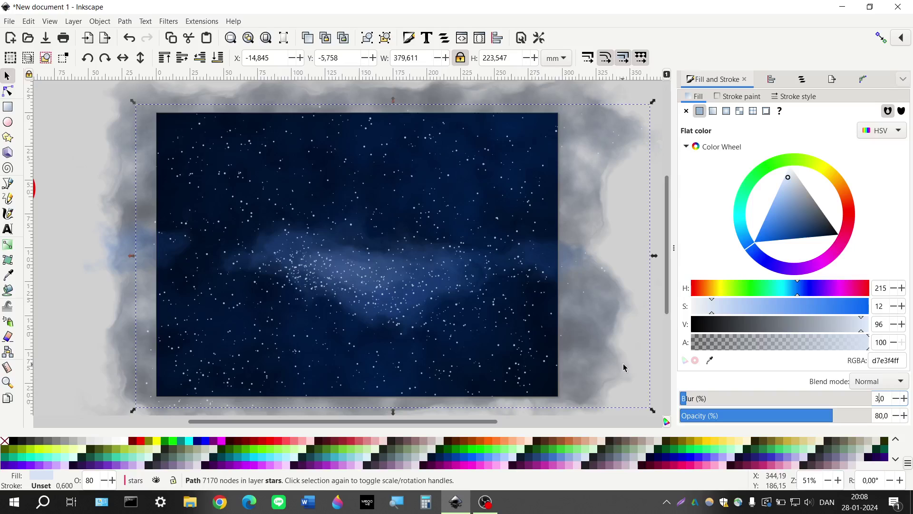
Step: Raise the merged star path's opacity to 90% and deselect it
double_click(878, 415)
type("9")
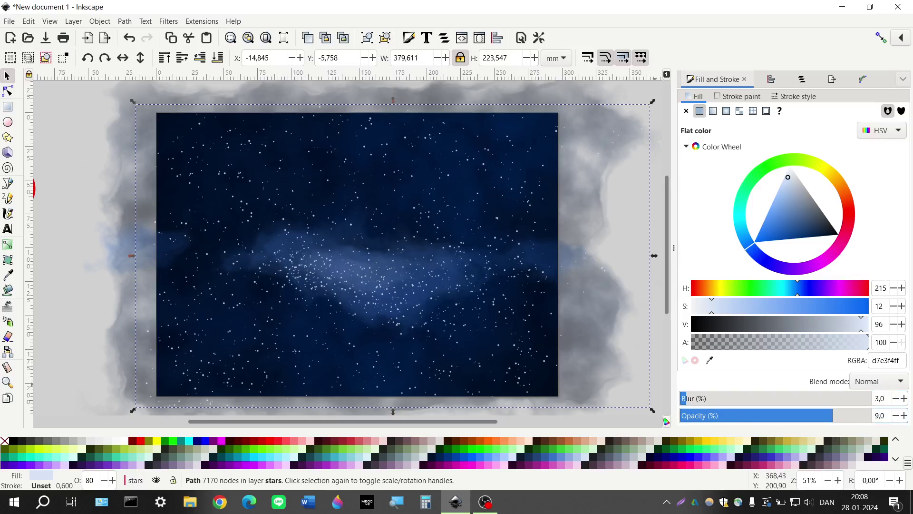
type("0")
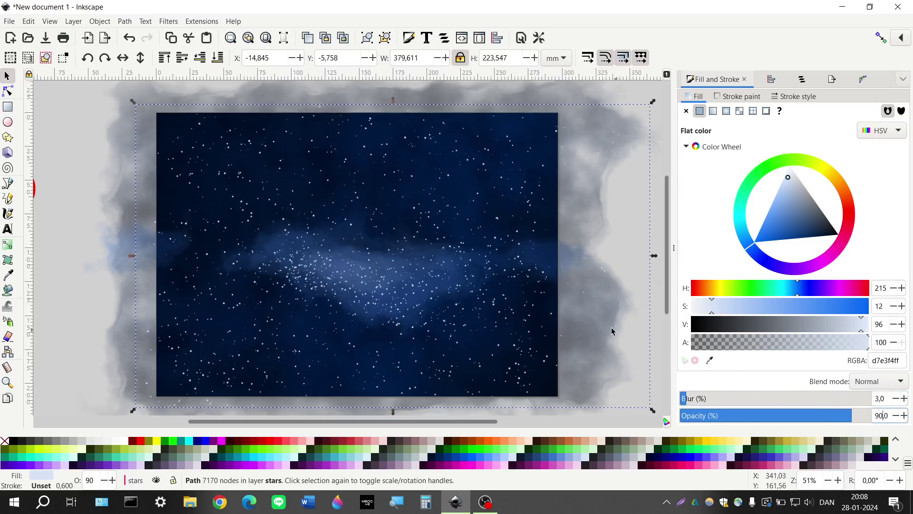
key("Escape")
scroll(285, 279, "right", 2)
scroll(284, 279, "left", 2)
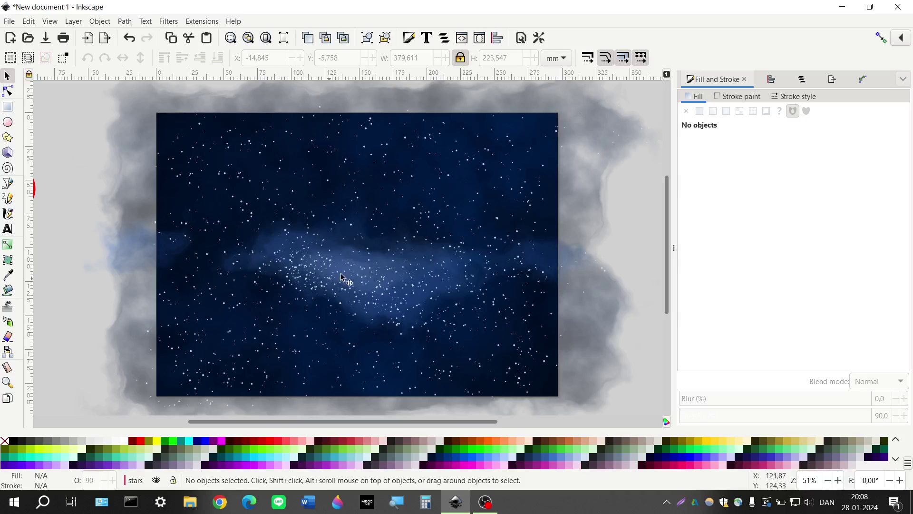
Step: Lock the stars layer, unlock the BG layer and make BG the current layer with nothing selected
left_click(802, 83)
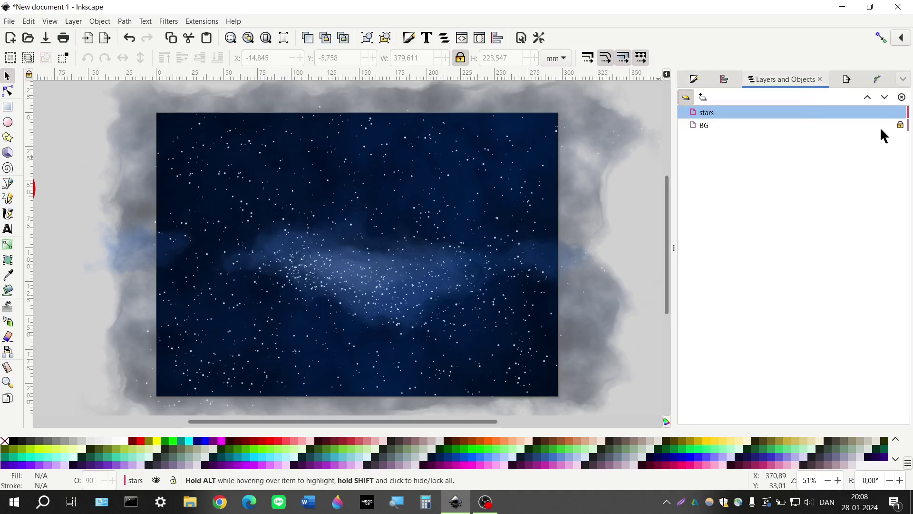
left_click(900, 113)
left_click(824, 125)
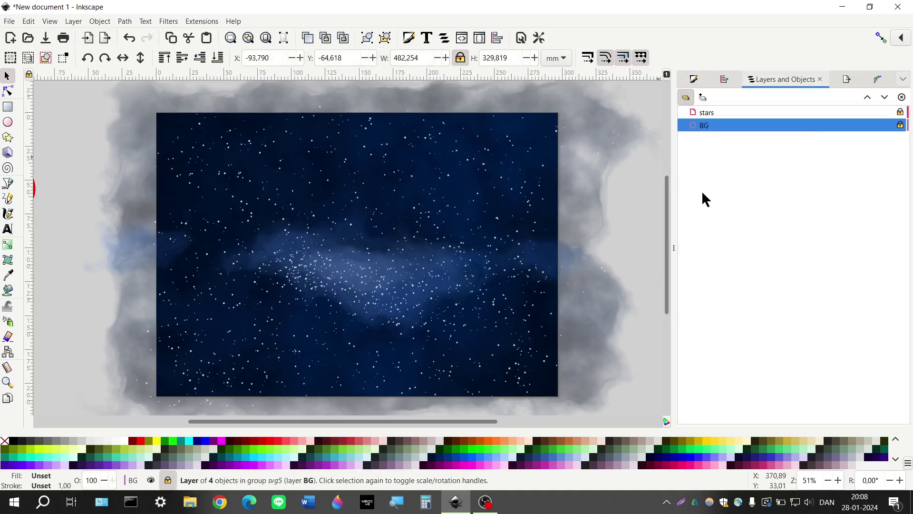
left_click(900, 126)
left_click(596, 221)
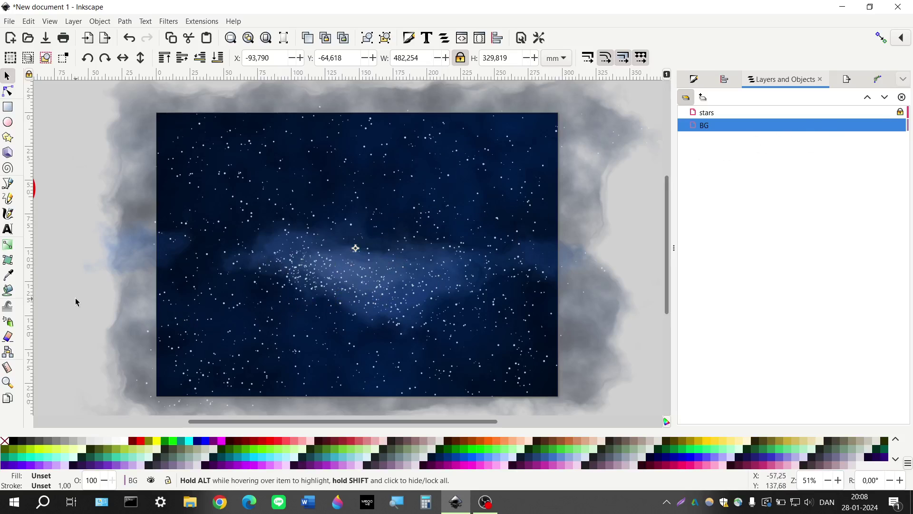
left_click(38, 286)
Step: Draw a closed freehand cloud shape about 115 mm wide near the page's lower-left corner and fill it with pink #EEAAFF
left_click(8, 198)
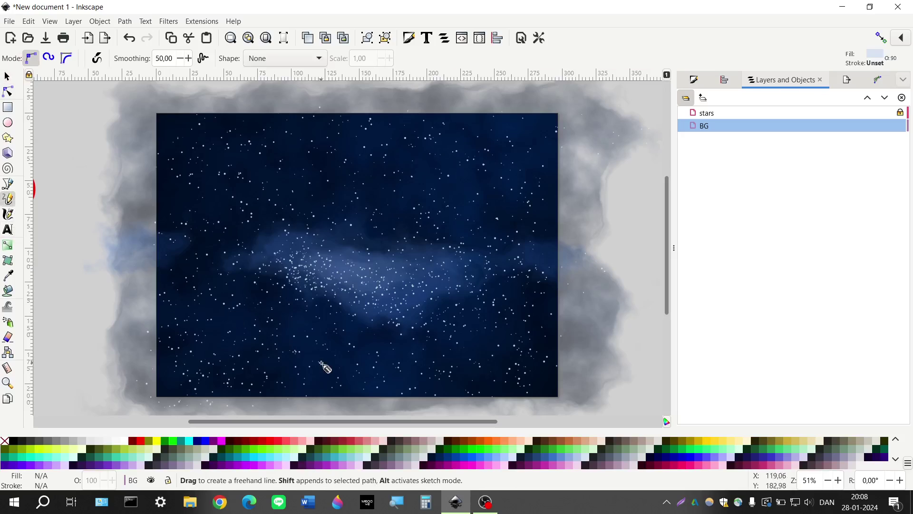
scroll(241, 371, "down", 2)
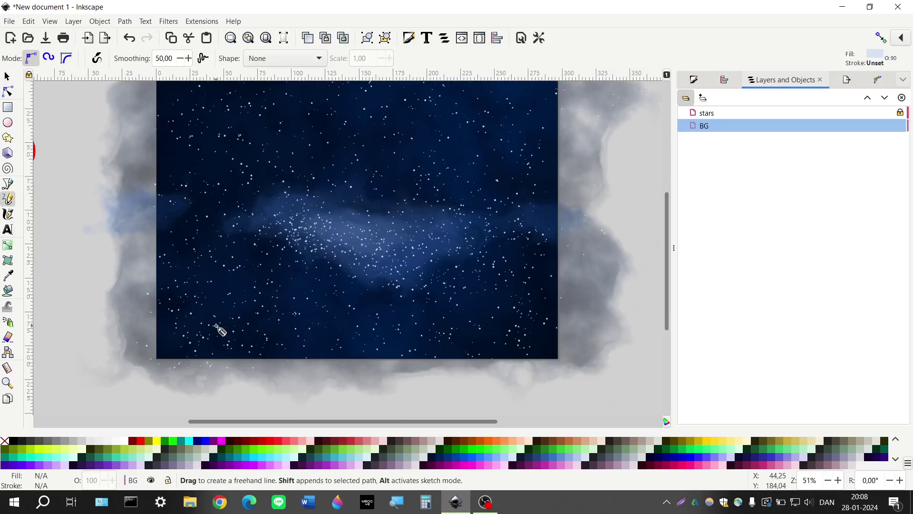
scroll(210, 328, "up", 2)
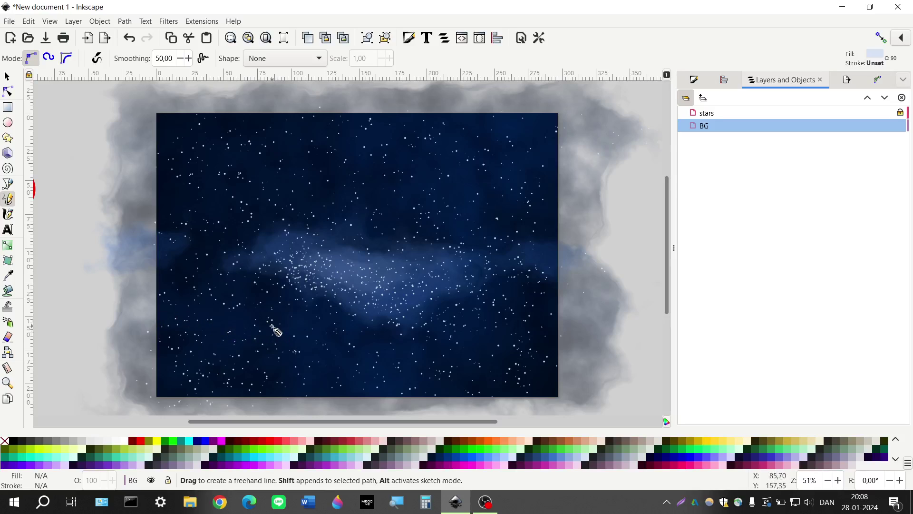
mouse_move(270, 324)
left_mouse_down()
mouse_move(191, 323)
mouse_move(191, 372)
mouse_move(225, 378)
mouse_move(322, 360)
mouse_move(329, 346)
mouse_move(270, 325)
left_mouse_up()
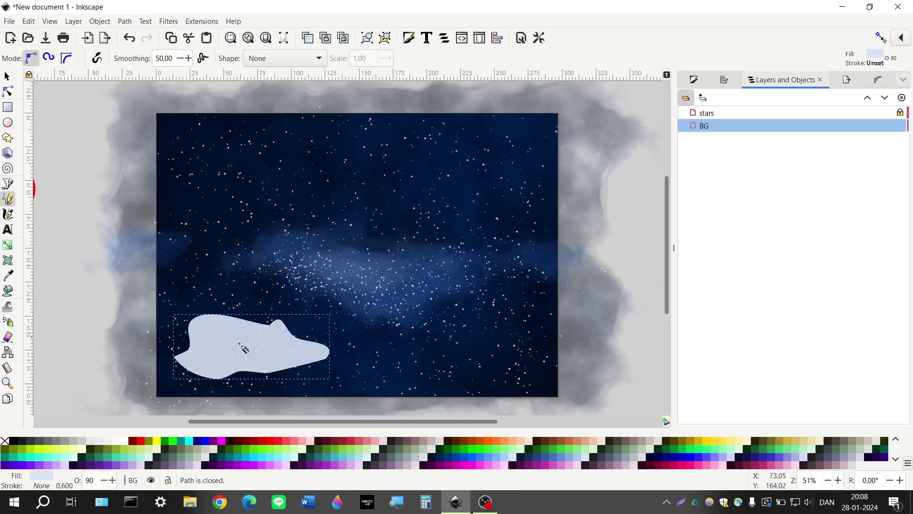
left_click(279, 466)
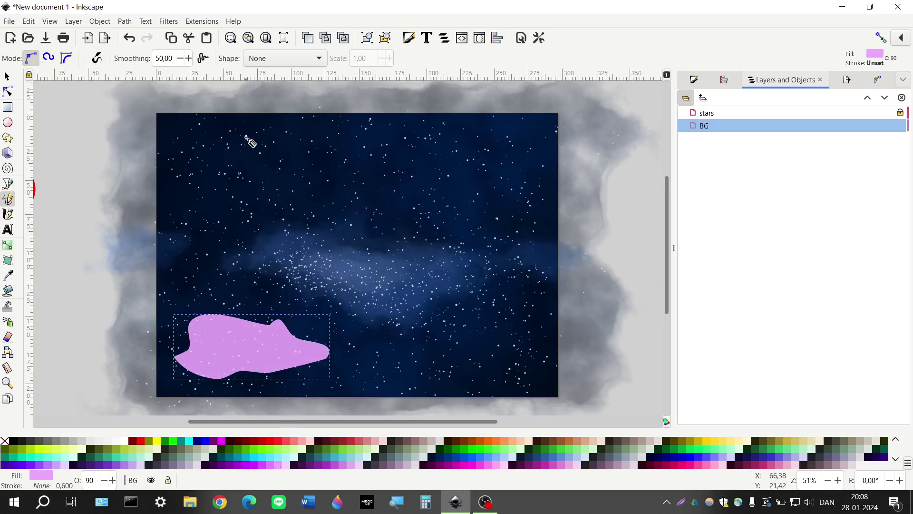
Step: Set the pink cloud shape's opacity to 100% and apply the Watercolor texture filter to it
left_click(168, 21)
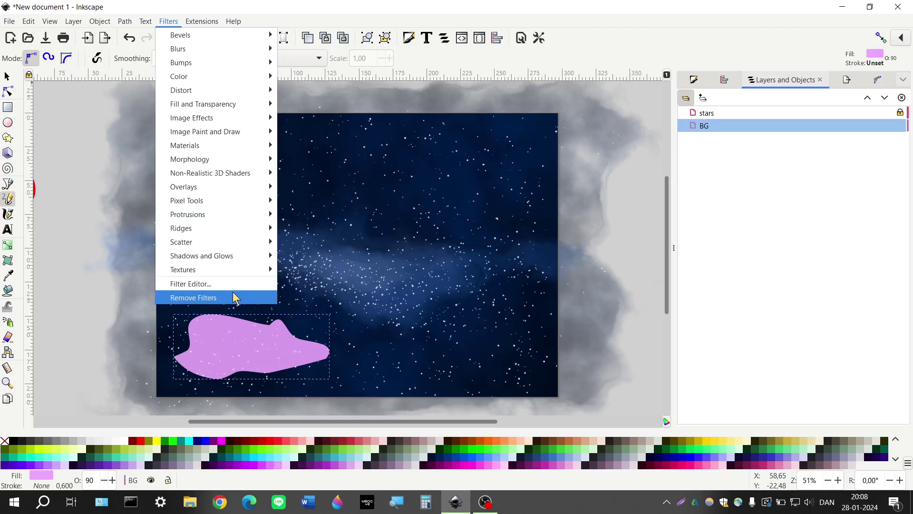
left_click(90, 481)
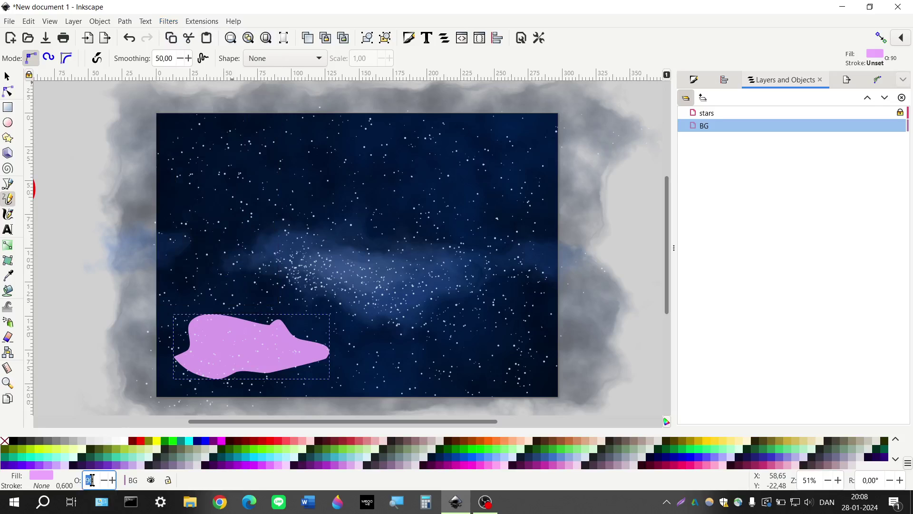
type("100")
key("Return")
left_click(169, 22)
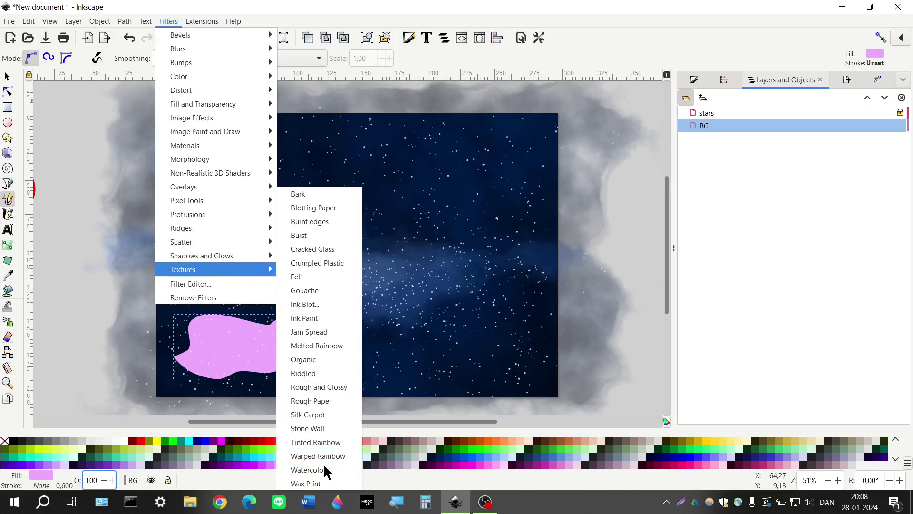
left_click(252, 383)
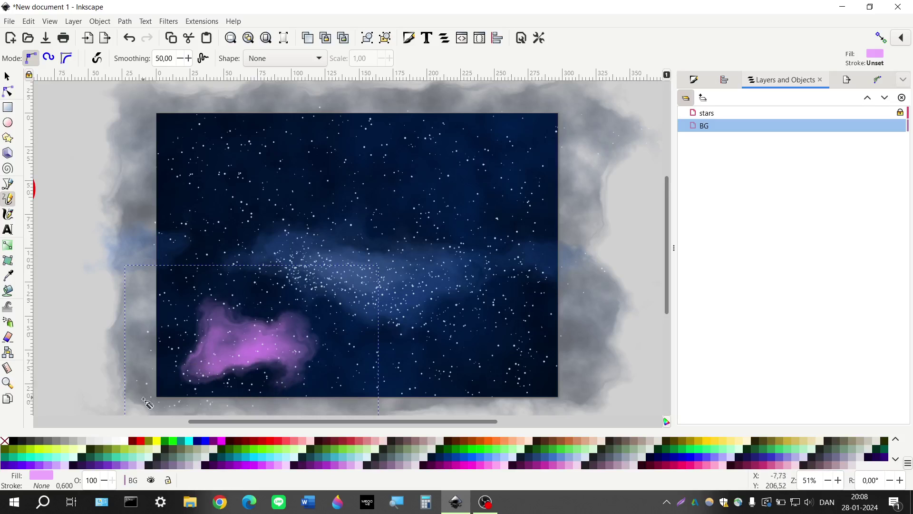
left_click(286, 464)
left_click(279, 465)
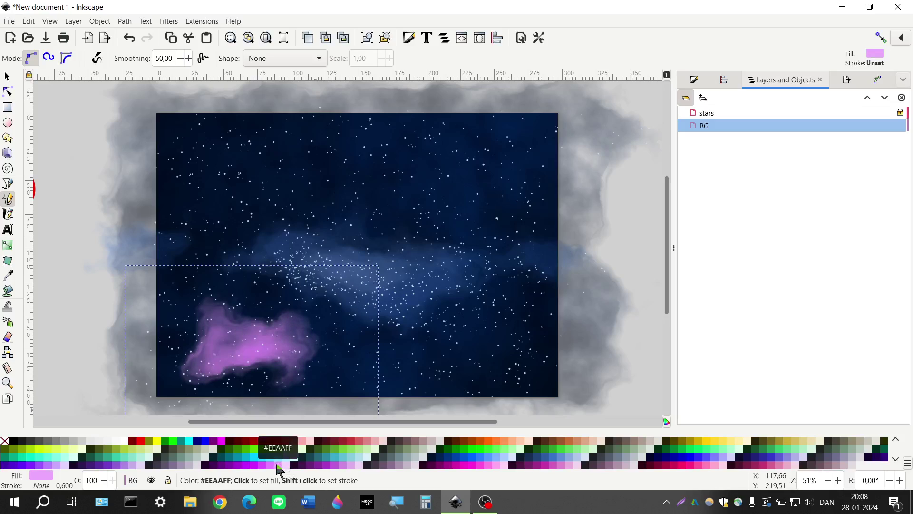
left_click(350, 465)
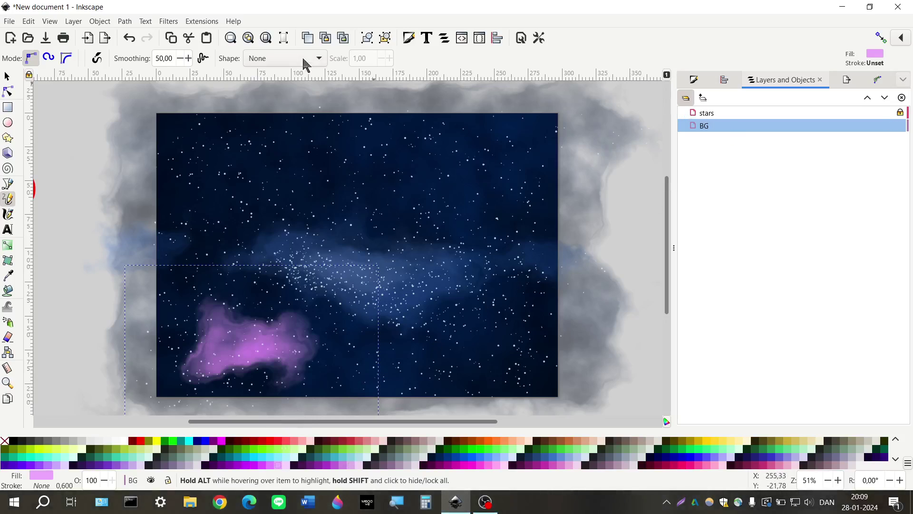
Step: Set the pink cloud's opacity to 60% in its fill and stroke settings
left_click(694, 80)
double_click(879, 415)
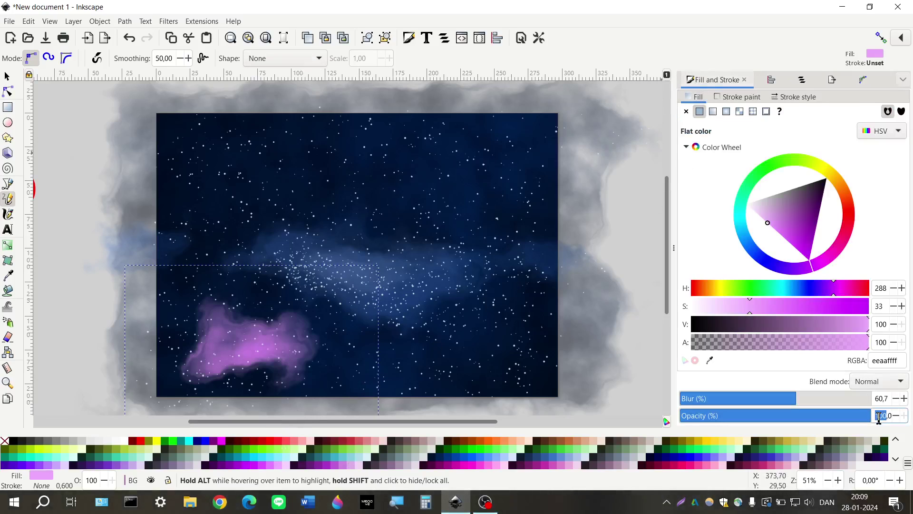
type("60")
key("Return")
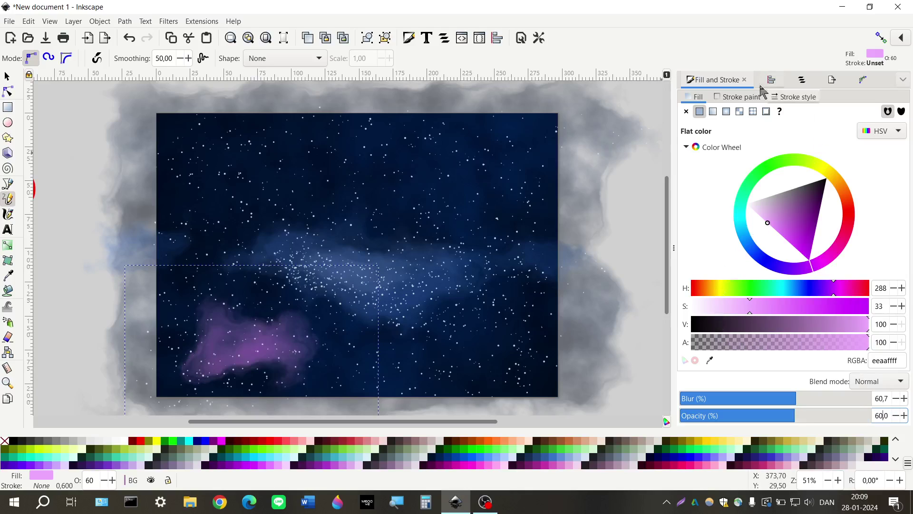
Step: Give the pink cloud a radial gradient fill with the outer stop's alpha at 50, and set the cloud's opacity to 100%
left_click(726, 113)
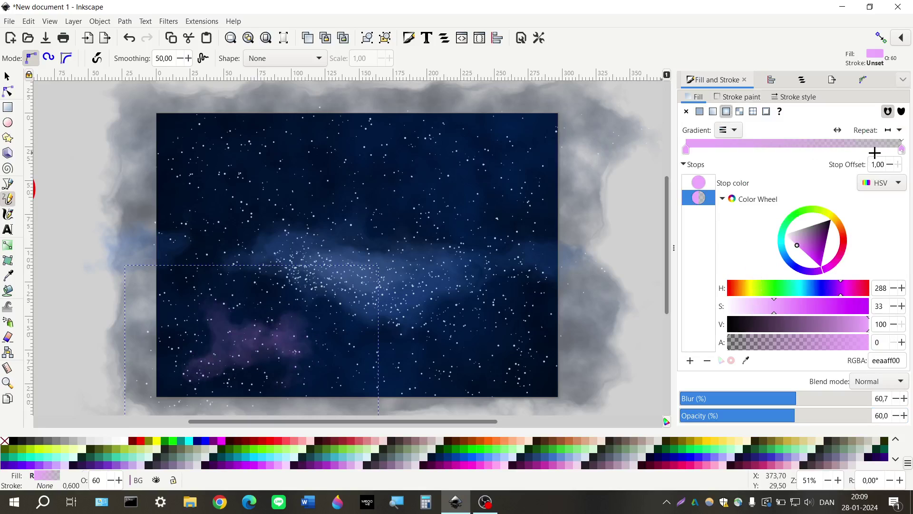
double_click(879, 343)
key("Return")
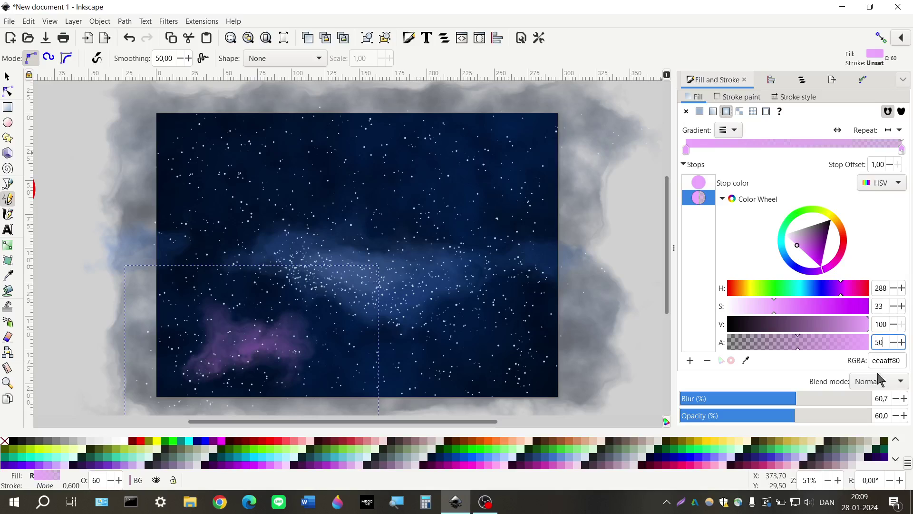
left_click_drag(875, 416, 877, 416)
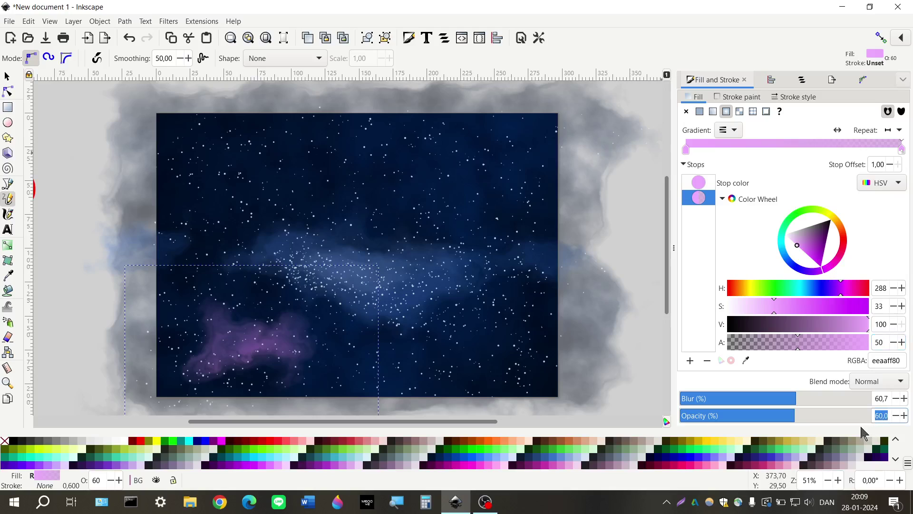
type("100")
key("Return")
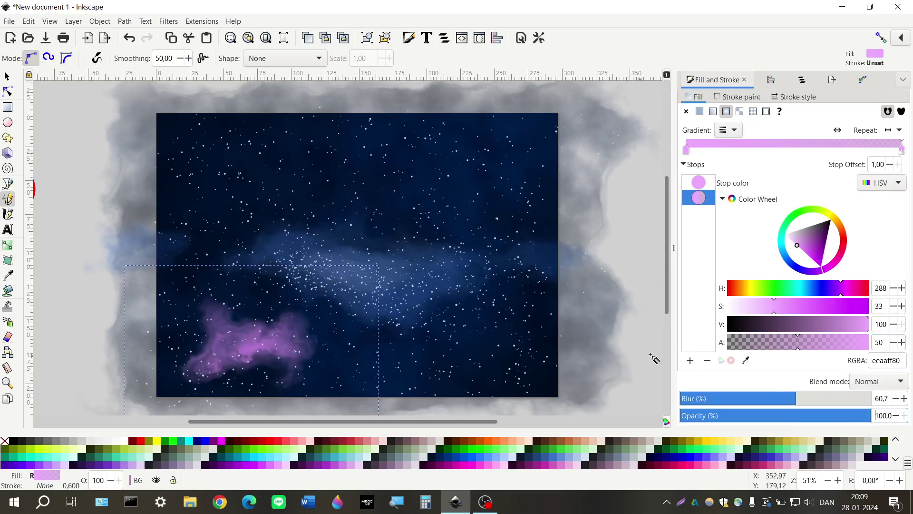
Step: Set the alpha of the cloud gradient's outer stop to 40 and of its inner stop to 80
left_click(875, 342)
key("Return")
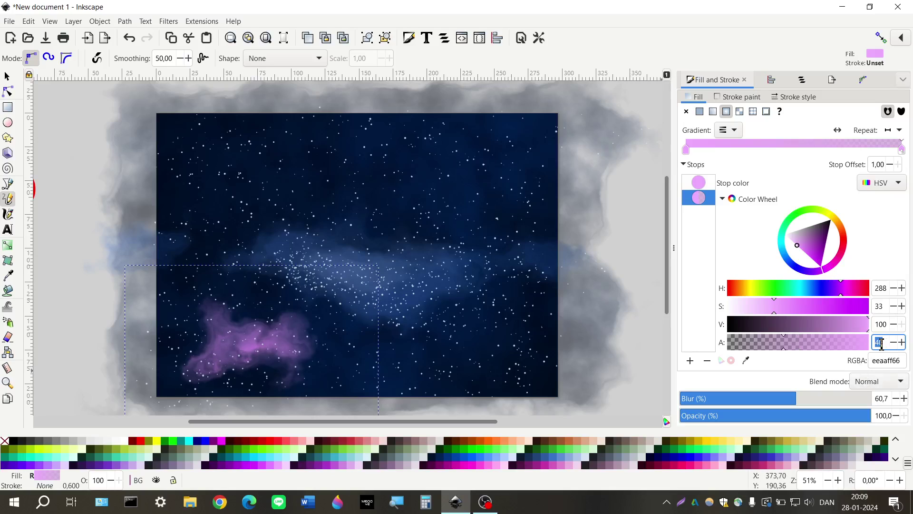
left_click(696, 182)
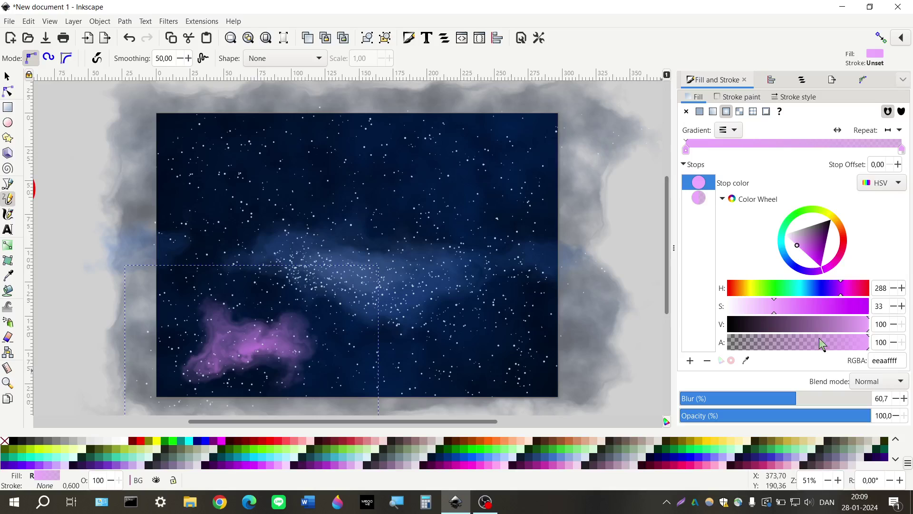
double_click(883, 342)
type("80")
key("Return")
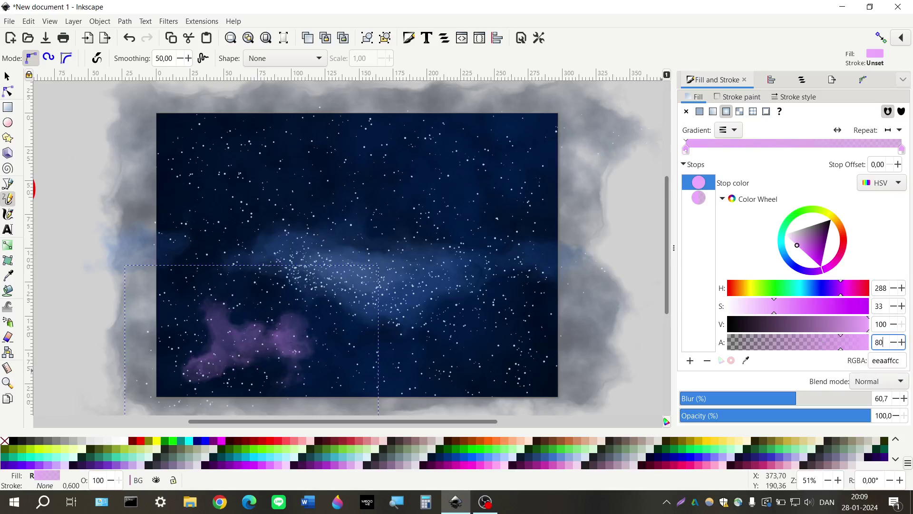
Step: Set the alpha of the first gradient stop on the purple cloud to 90, and on to 100
key("Return")
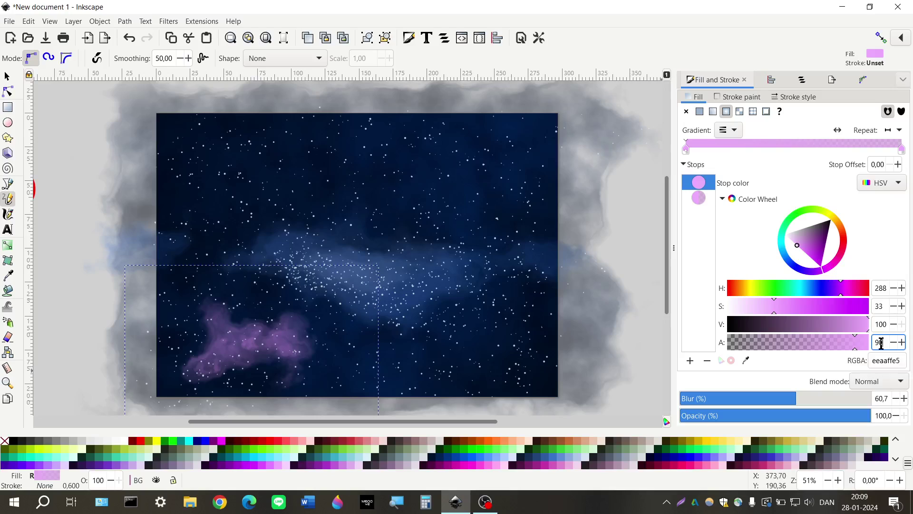
type("100")
key("Return")
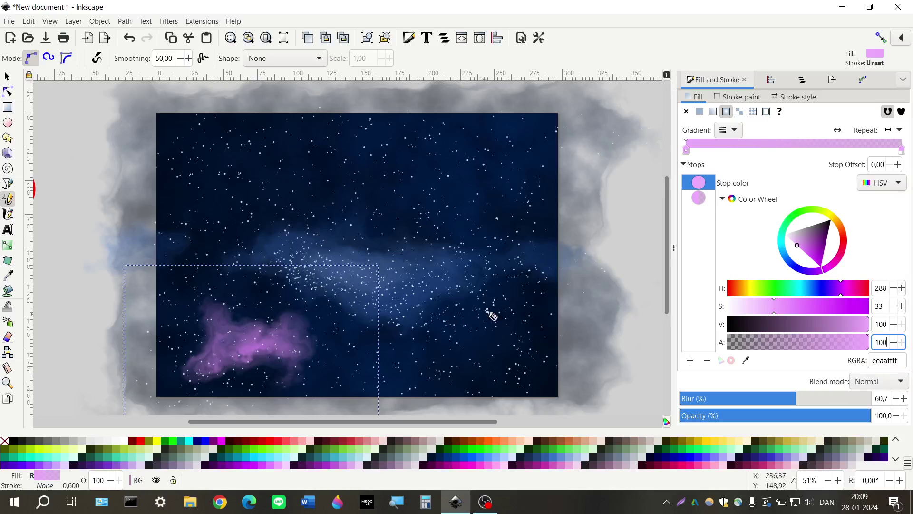
Step: Set the alpha of the purple cloud's second gradient stop to 30
left_click(699, 199)
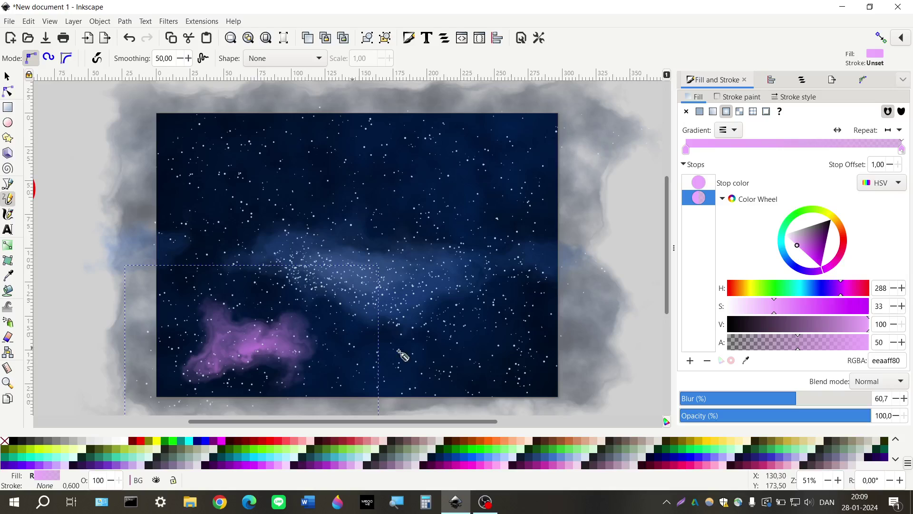
double_click(879, 342)
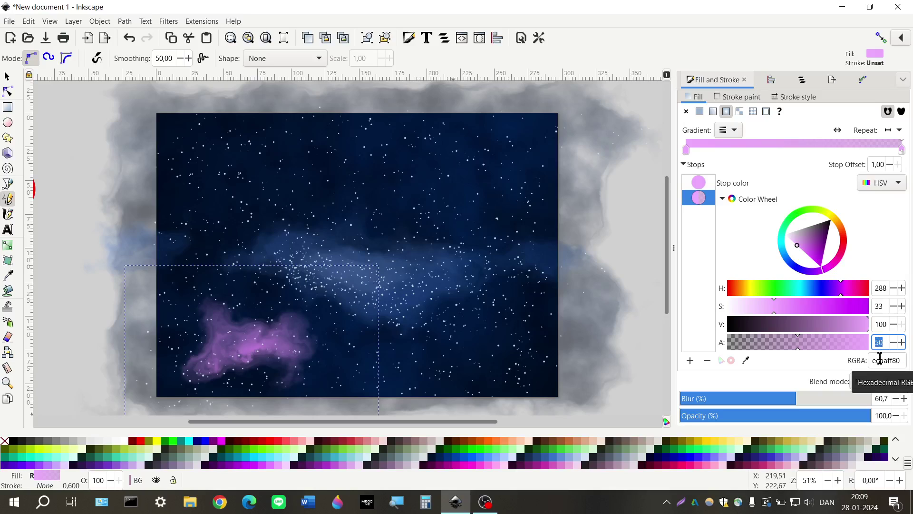
type("30")
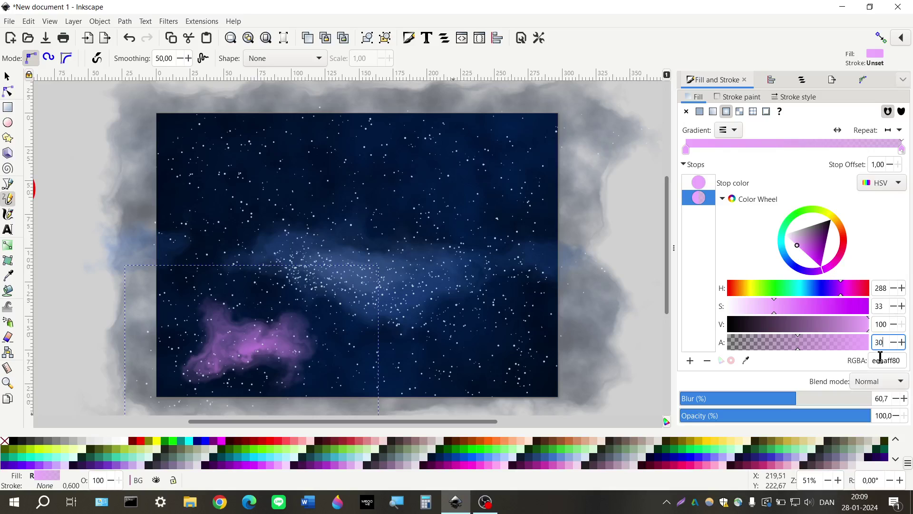
key("Return")
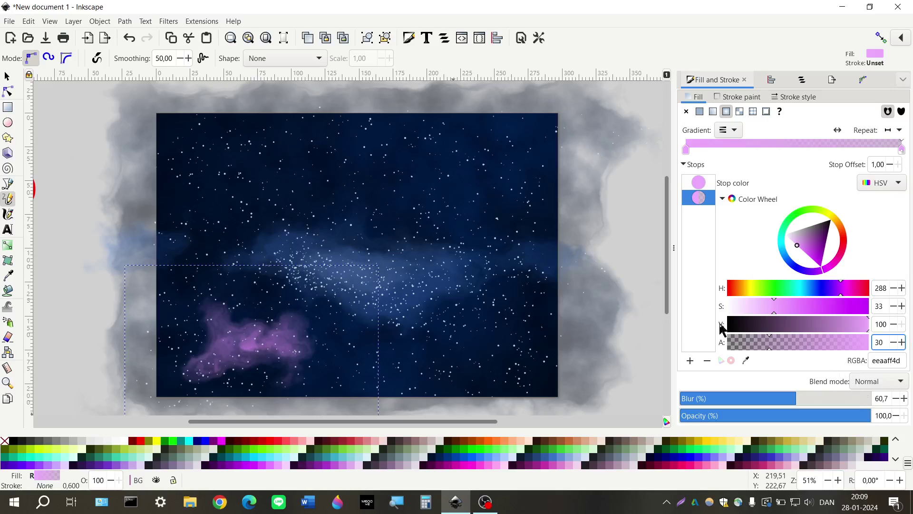
Step: Set the alpha of the purple cloud's first gradient stop to 95 and deselect the cloud
left_click(699, 182)
double_click(880, 342)
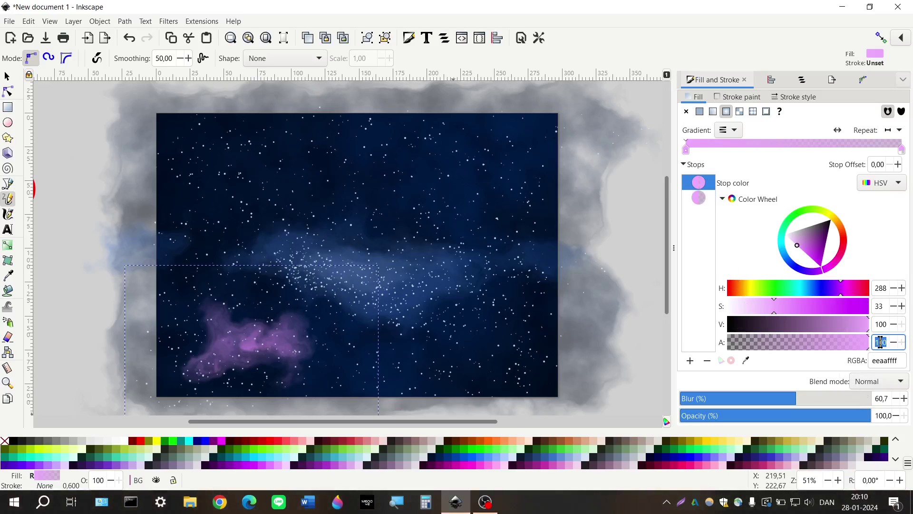
key("Return")
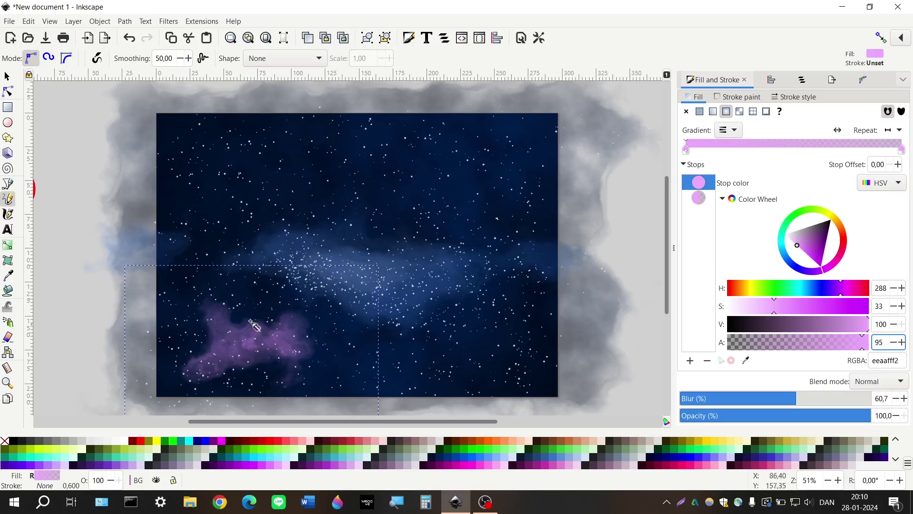
key("s")
key("Escape")
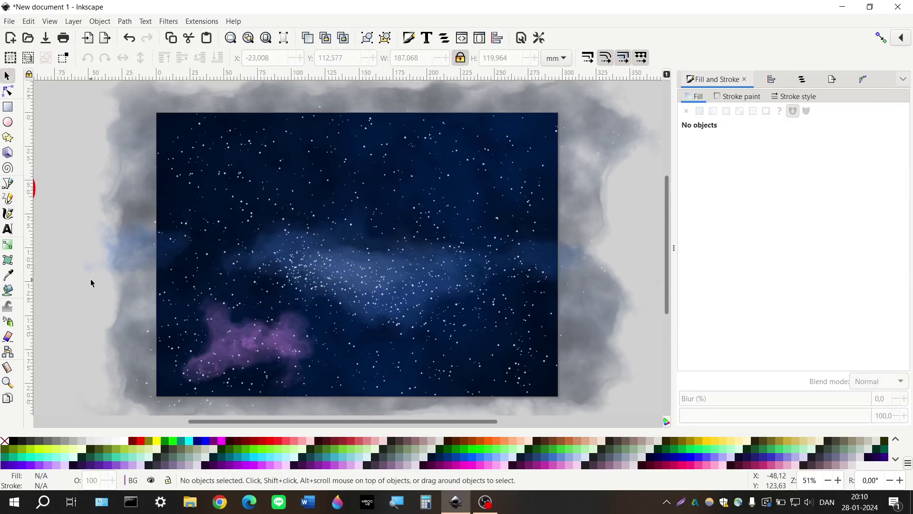
scroll(93, 284, "down", 2)
scroll(93, 284, "up", 2)
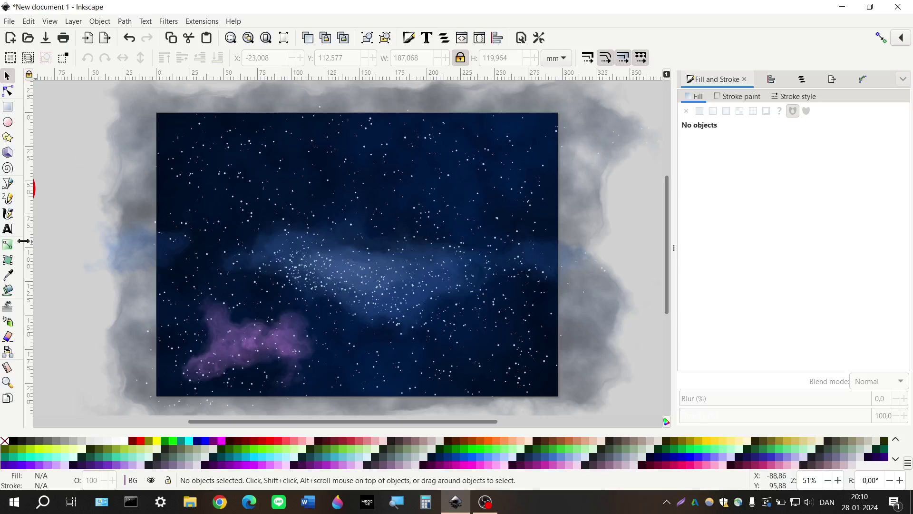
Step: Draw a closed freehand band sloping across the upper sky, extending past both page sides, and fill it with light green #CCFFAA
left_click(7, 198)
scroll(247, 274, "up", 2)
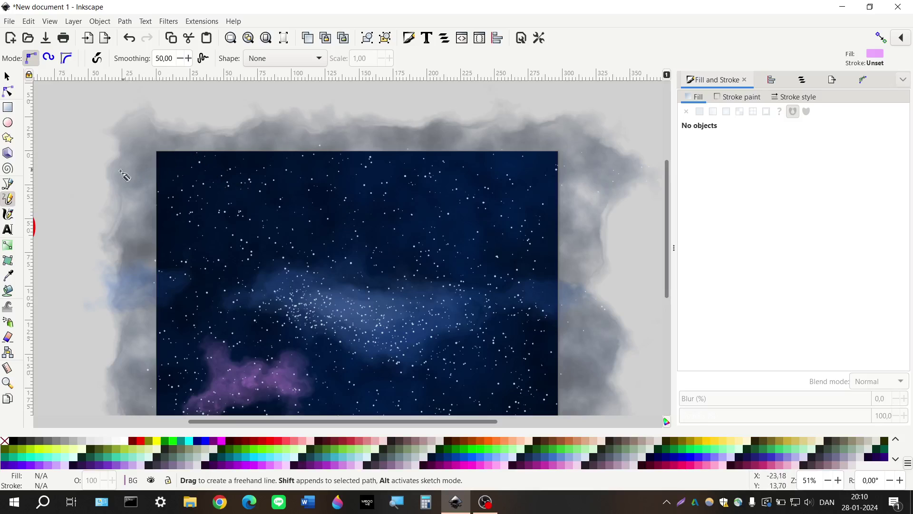
mouse_move(111, 200)
left_mouse_down()
mouse_move(204, 199)
mouse_move(403, 242)
mouse_move(495, 248)
mouse_move(583, 280)
mouse_move(614, 270)
mouse_move(552, 240)
mouse_move(376, 204)
mouse_move(189, 179)
mouse_move(96, 181)
left_mouse_up()
left_click_drag(114, 204, 111, 200)
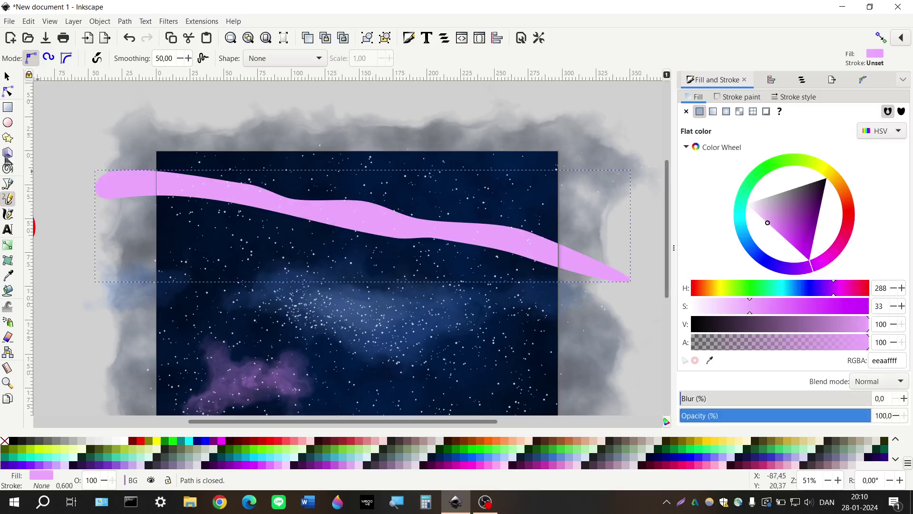
left_click(302, 448)
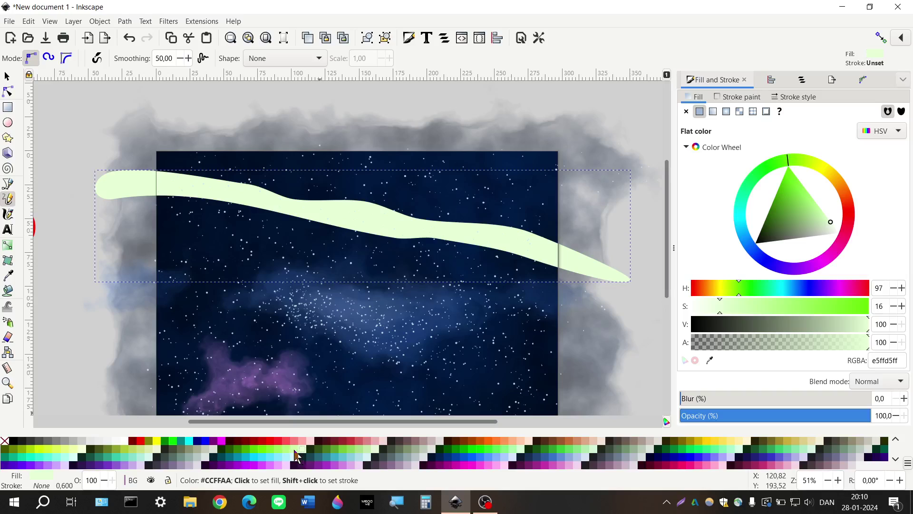
left_click(296, 452)
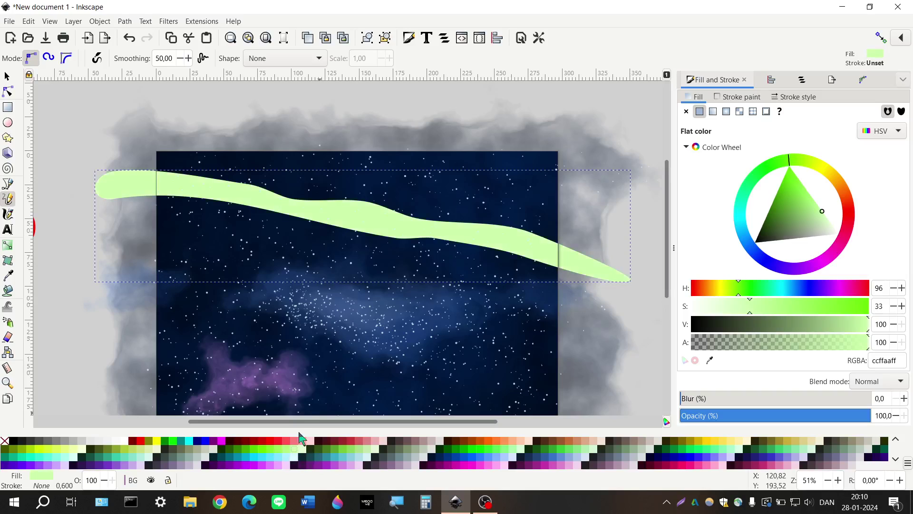
Step: Apply the Watercolor texture filter to the green band, set its opacity to 50%, and deselect it
left_click(167, 21)
mouse_move(229, 269)
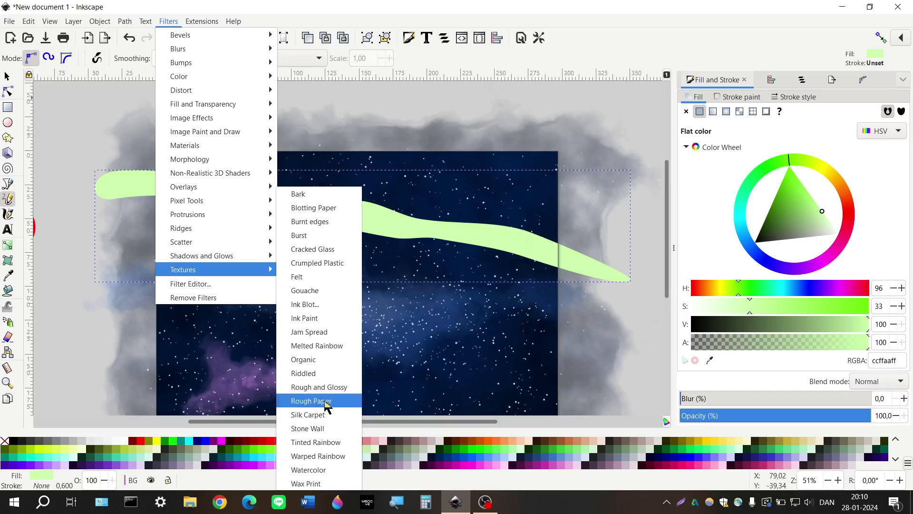
left_click(324, 471)
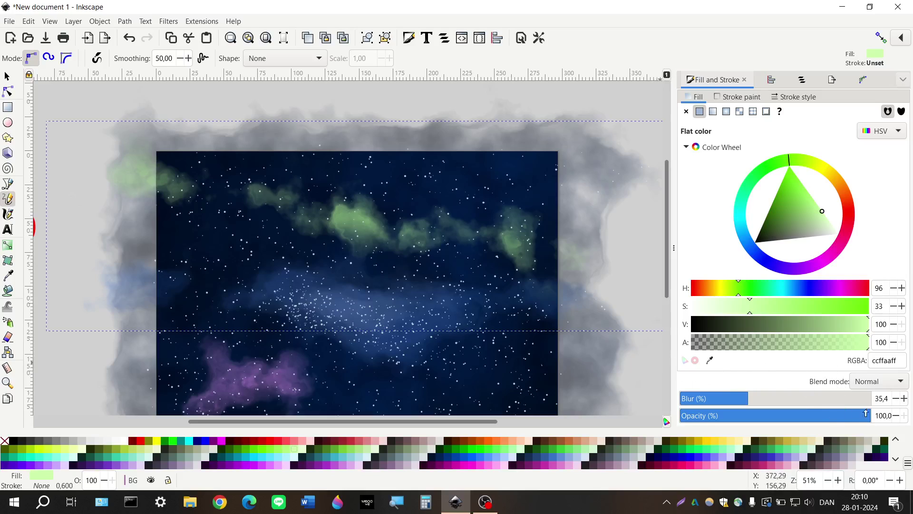
double_click(877, 415)
key("Return")
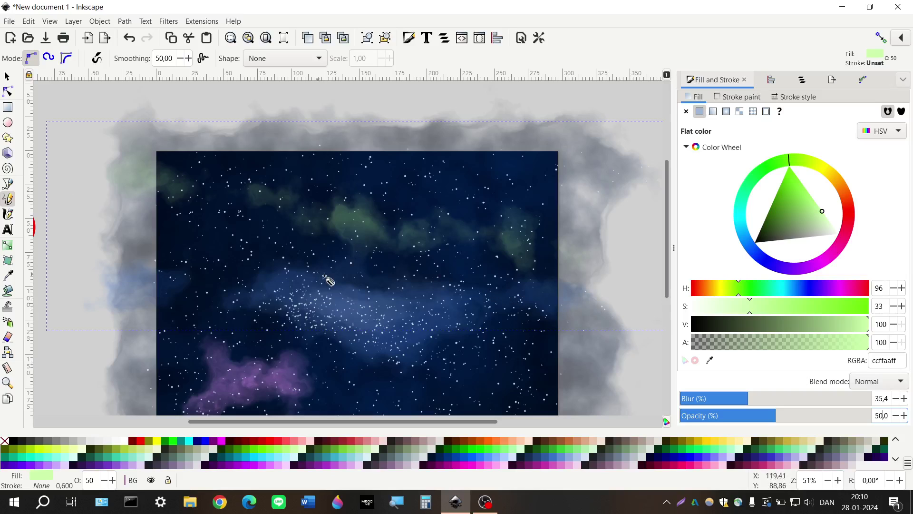
scroll(291, 265, "down", 3)
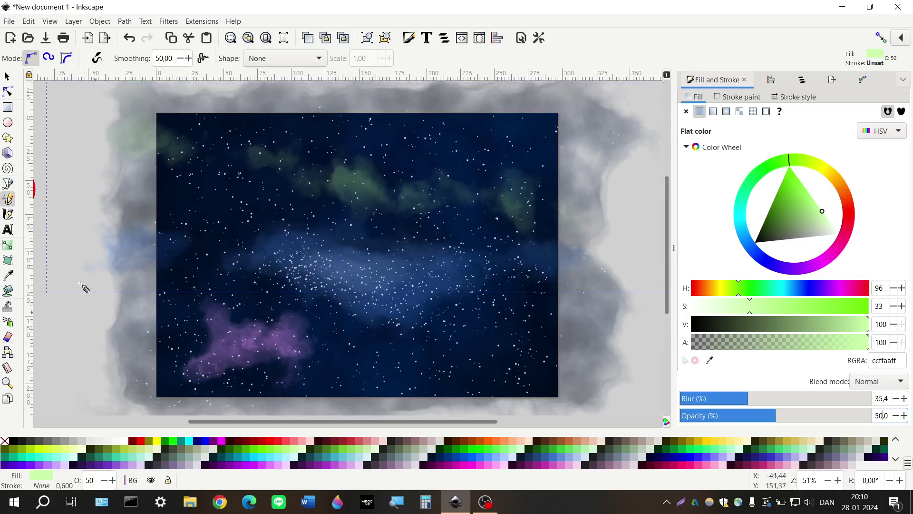
scroll(82, 285, "up", 2)
key("s")
left_click(78, 324)
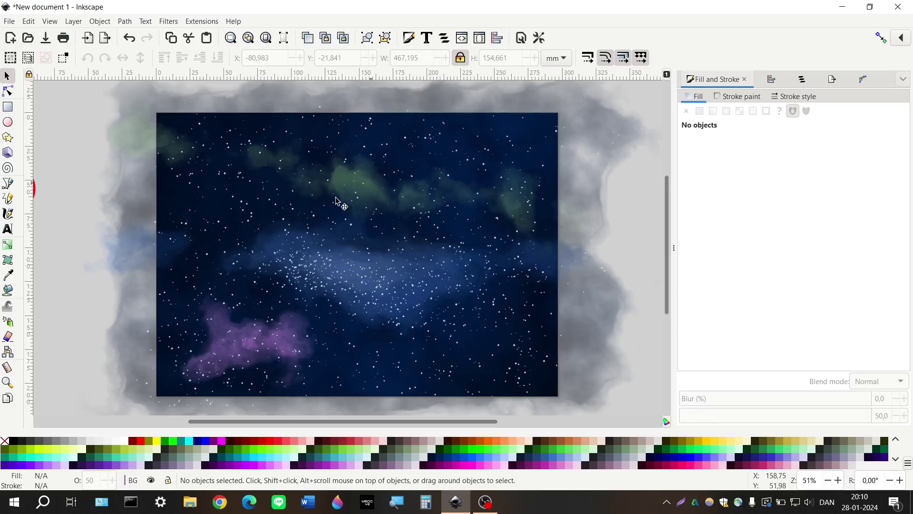
Step: Duplicate the green cloud band and move the copy right and up to X -49.233, Y -43.008 mm
left_click(70, 268)
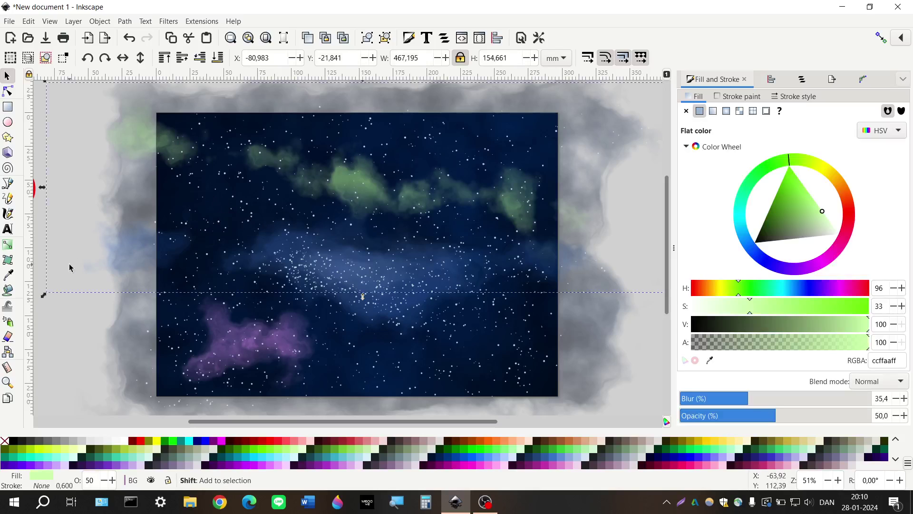
key("shift+Right")
key("shift+Right")
key("shift+Right")
key("shift+Right")
key("shift+Right")
key("shift+Right")
key("shift+Right")
key("shift+Right")
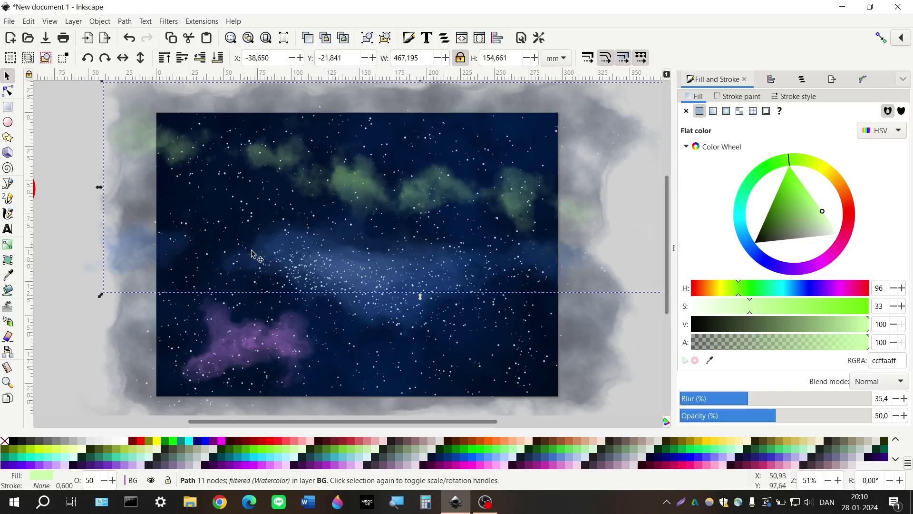
key("shift+Up")
key("shift+Up")
key("shift+Up")
key("shift+Up")
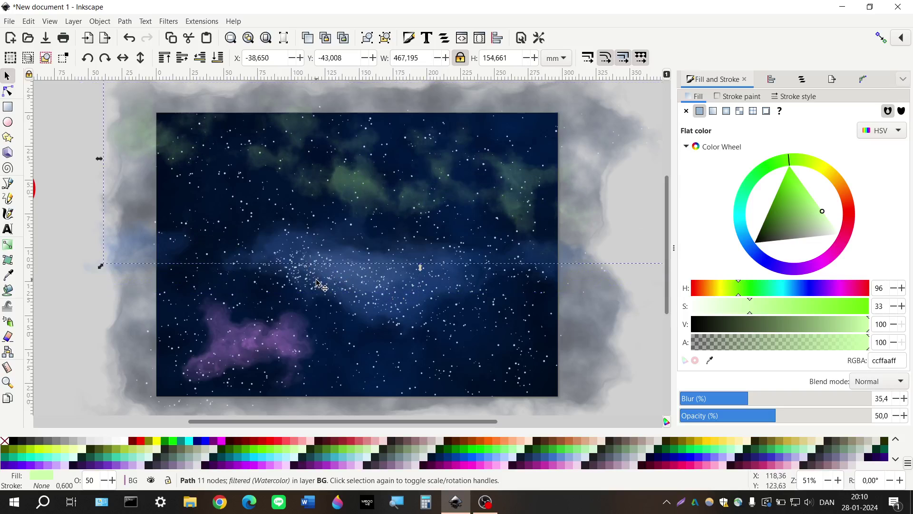
key("shift+Left")
key("shift+Left")
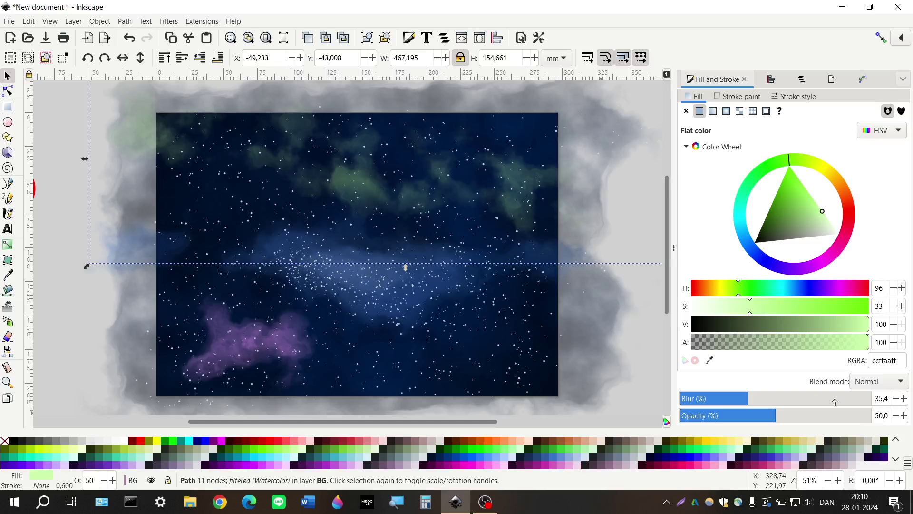
Step: Scale the green copy to about 406 mm wide by 85 mm high and move it to X 2.490, Y 23.513 mm
left_click_drag(96, 163, 127, 162)
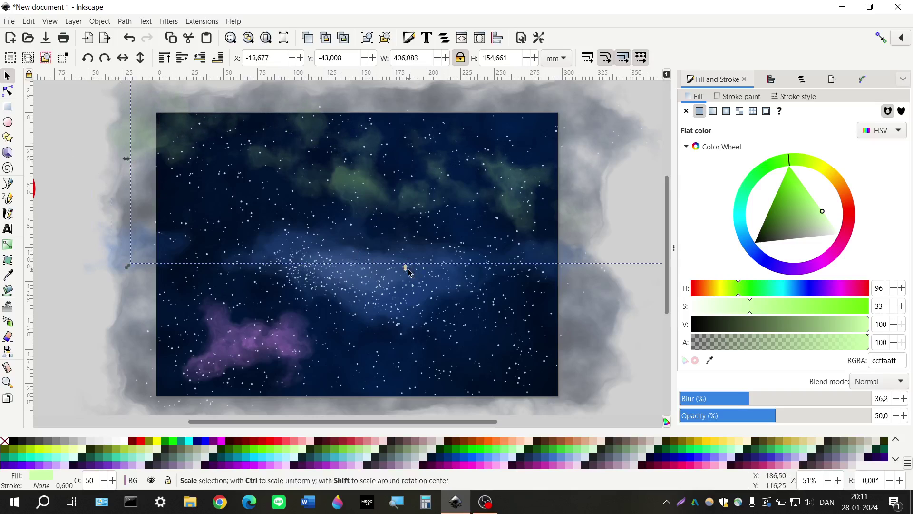
left_click_drag(406, 265, 399, 228)
key("shift+Right")
key("shift+Down")
key("shift+Right")
key("shift+Down")
key("shift+Right")
key("shift+Down")
key("shift+Down")
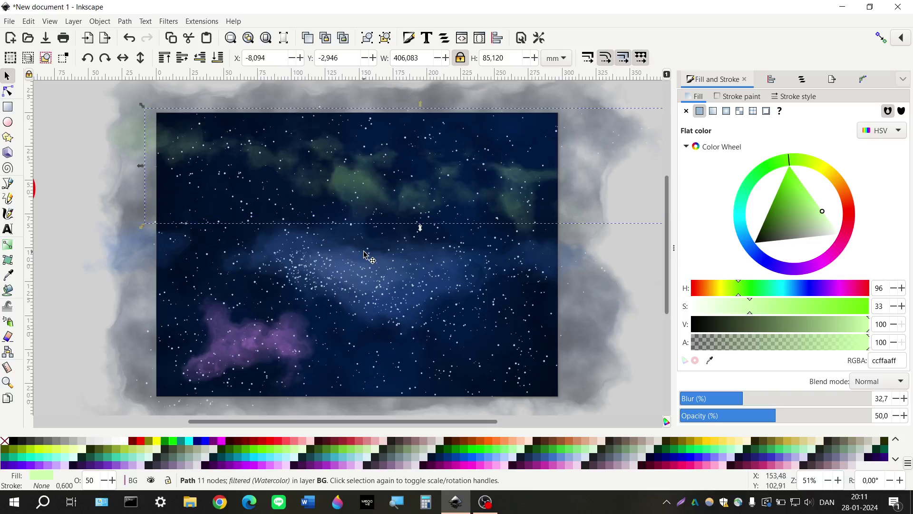
key("shift+Down")
key("shift+Down")
key("shift+Down")
key("shift+Down")
key("shift+Down")
key("shift+Down")
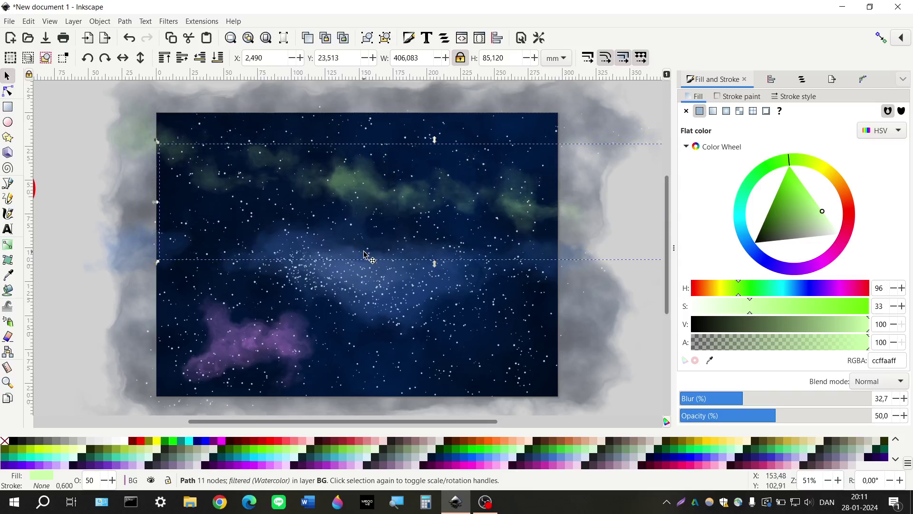
Step: Try the green copy farther down at X -8.094, Y 44.679 mm, and remove it from the drawing
key("shift+Left")
key("shift+Left")
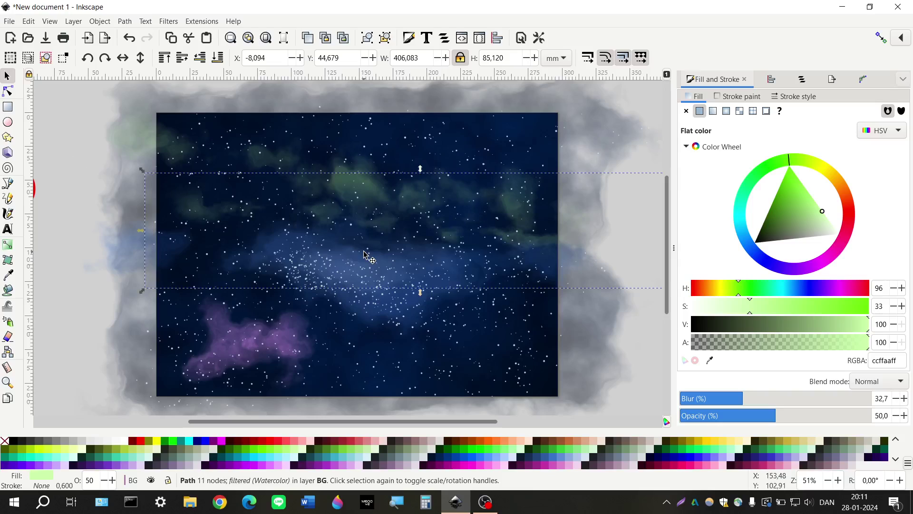
key("shift+Right")
key("Escape")
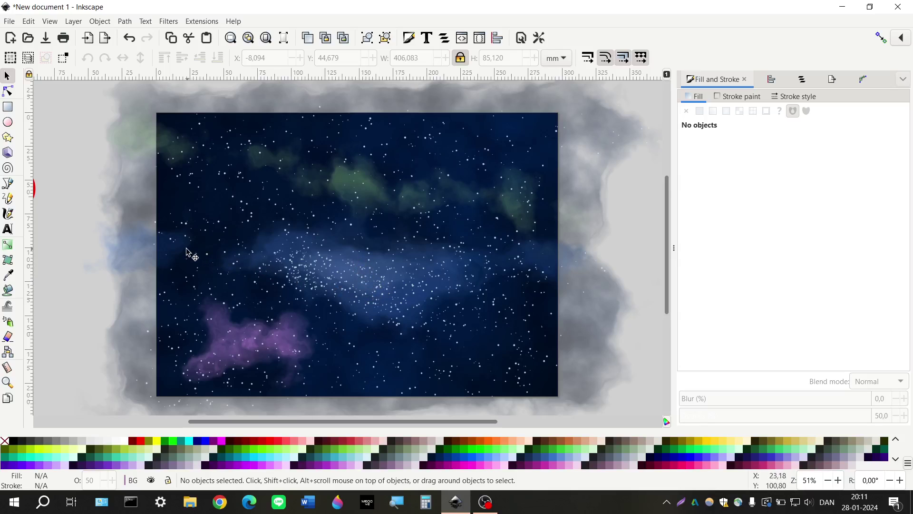
Step: Draw a closed freehand shape covering the page's lower-right corner and extending past its edges
left_click(8, 199)
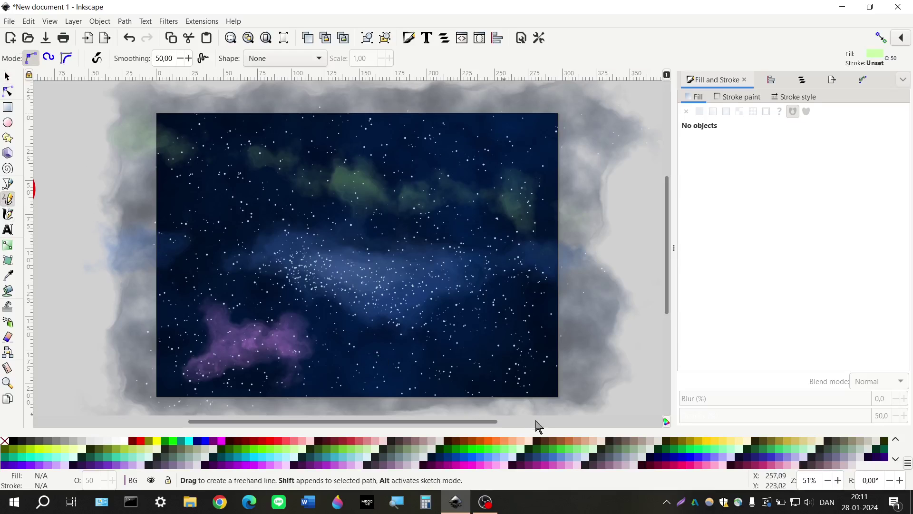
scroll(475, 361, "right", 2)
scroll(476, 352, "down", 2)
scroll(333, 294, "up", 2)
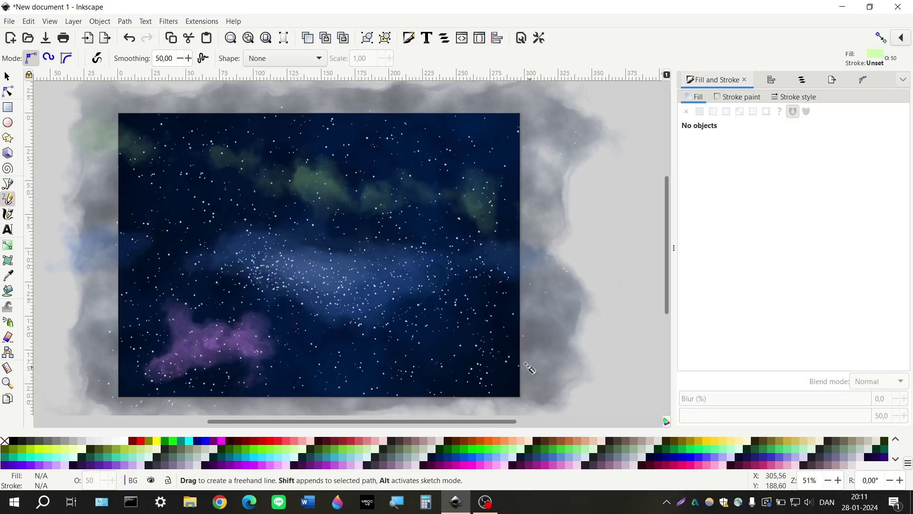
mouse_move(562, 331)
left_mouse_down()
mouse_move(467, 348)
mouse_move(394, 408)
left_mouse_up()
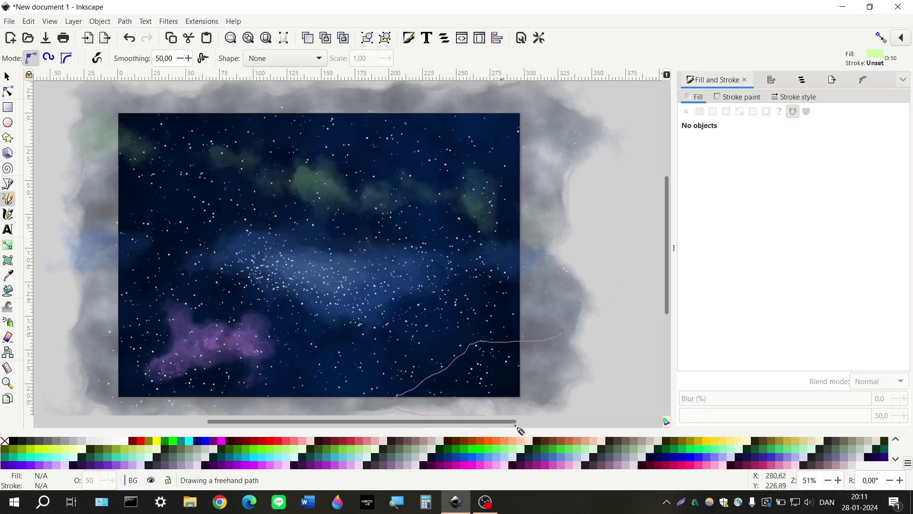
left_click_drag(566, 356, 562, 332)
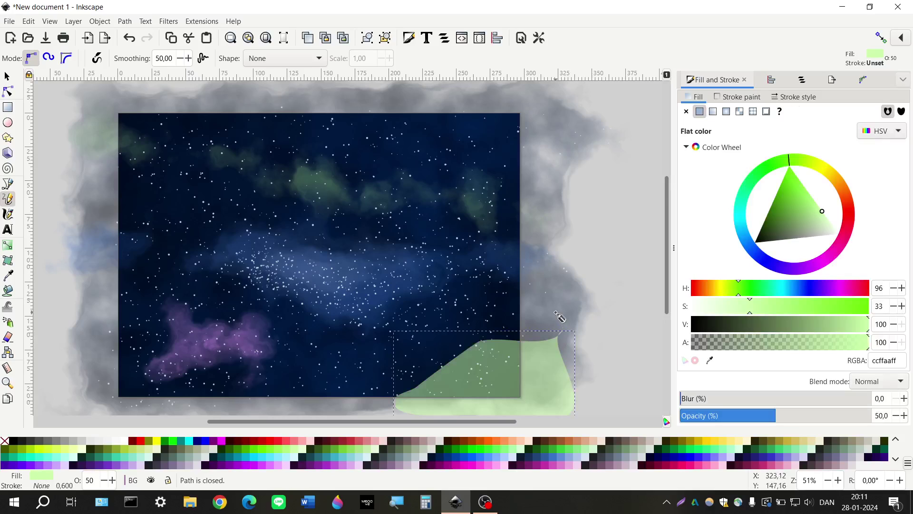
Step: Give the new corner shape a radial gradient fill using the existing blue gradient 1343
scroll(492, 337, "down", 2)
left_click(285, 457)
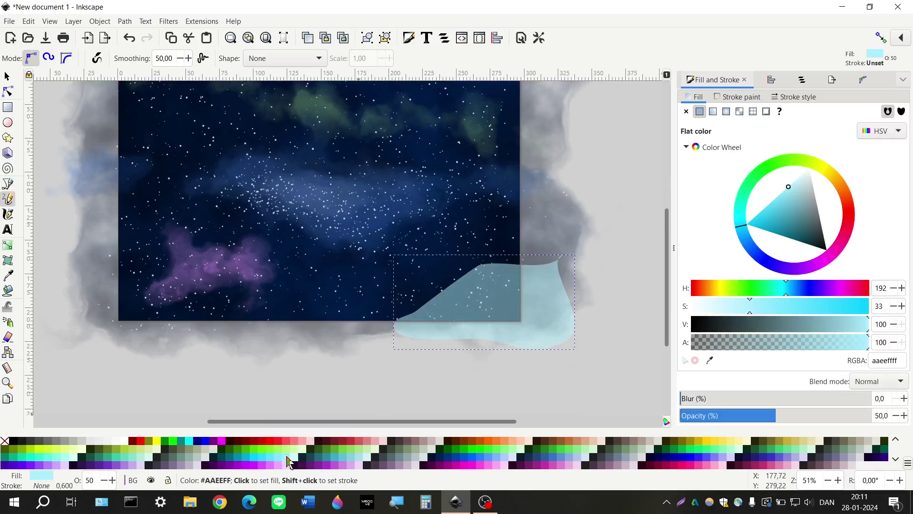
left_click(726, 113)
left_click(733, 130)
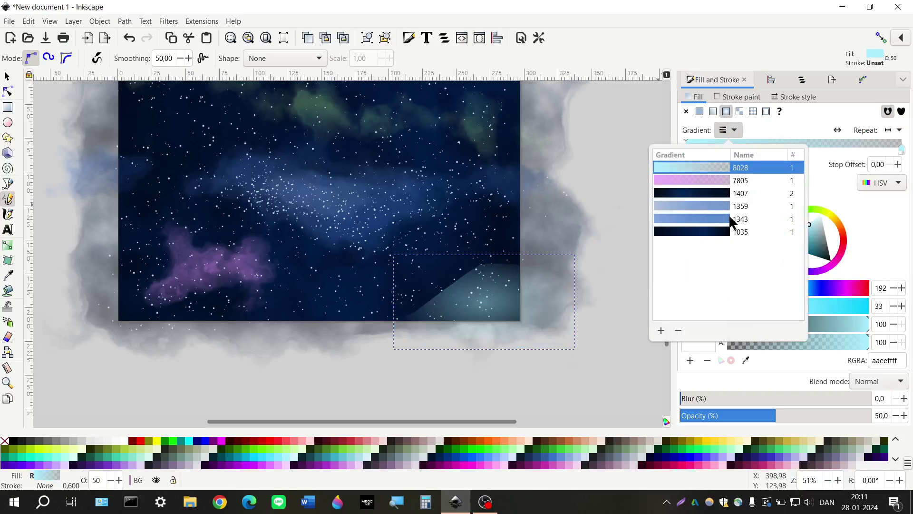
left_click(731, 221)
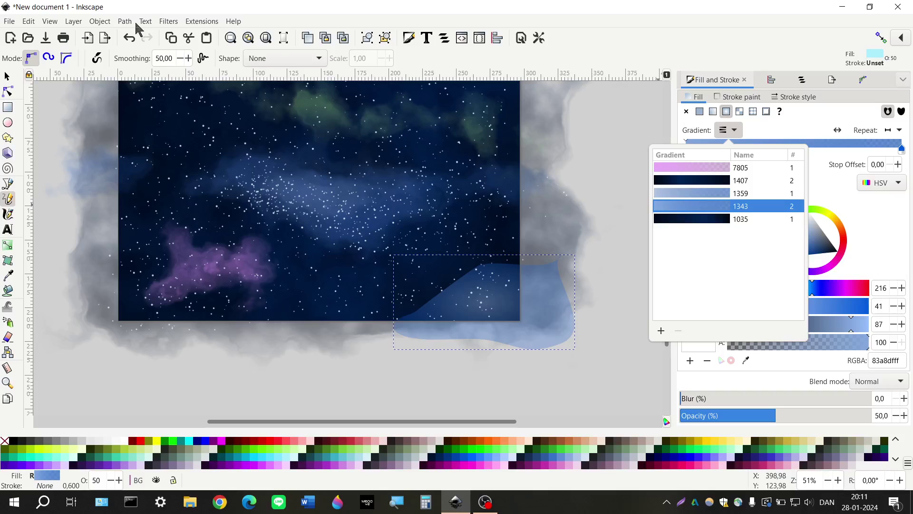
Step: Apply the Watercolor texture filter to the blue lower-right corner shape and raise its opacity to 76%
left_click(168, 21)
mouse_move(234, 269)
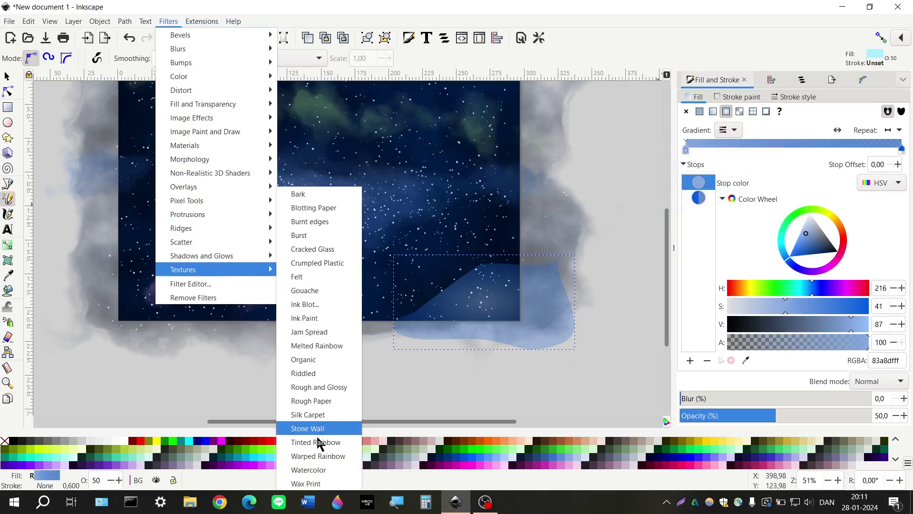
left_click(314, 470)
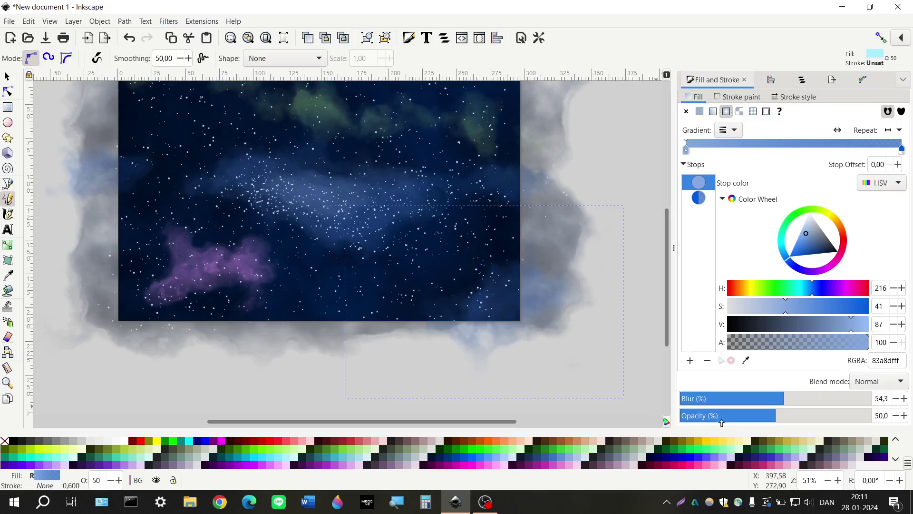
mouse_move(819, 420)
left_mouse_down()
mouse_move(899, 415)
mouse_move(824, 420)
left_mouse_up()
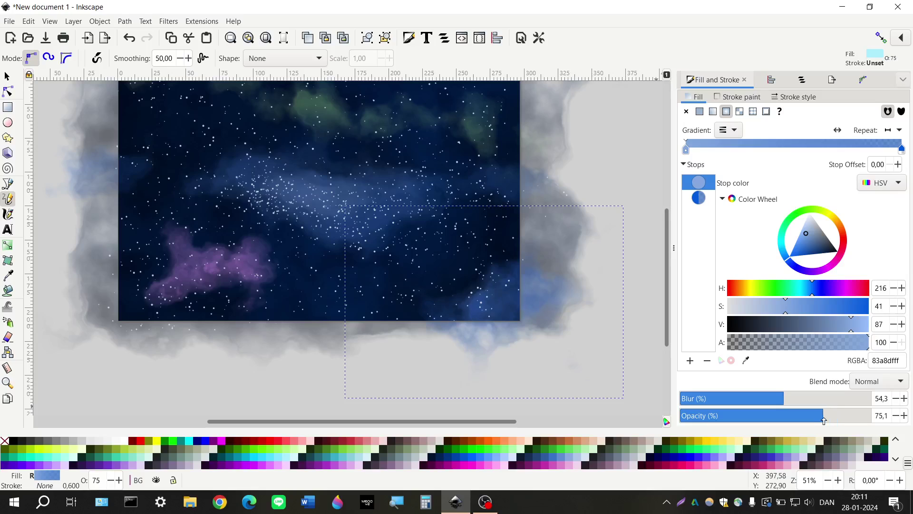
scroll(342, 342, "up", 2)
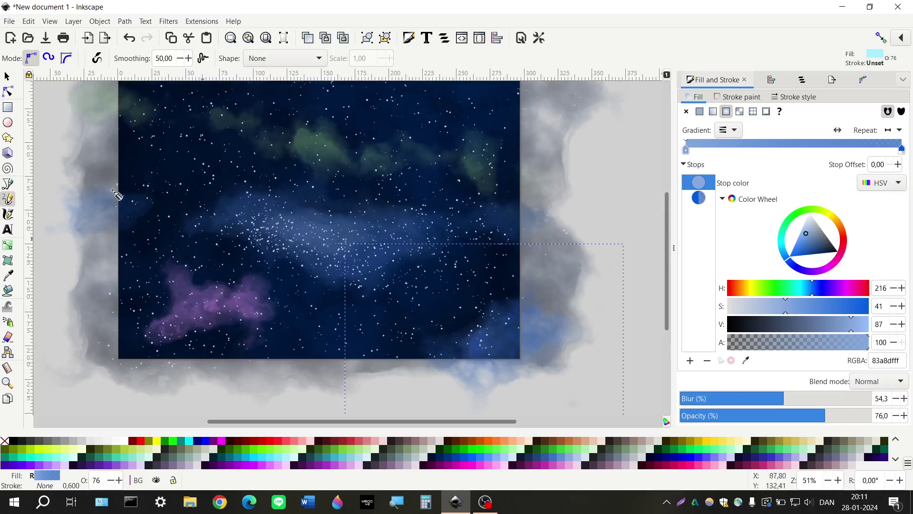
left_click(8, 75)
left_click(62, 281)
scroll(73, 301, "up", 3)
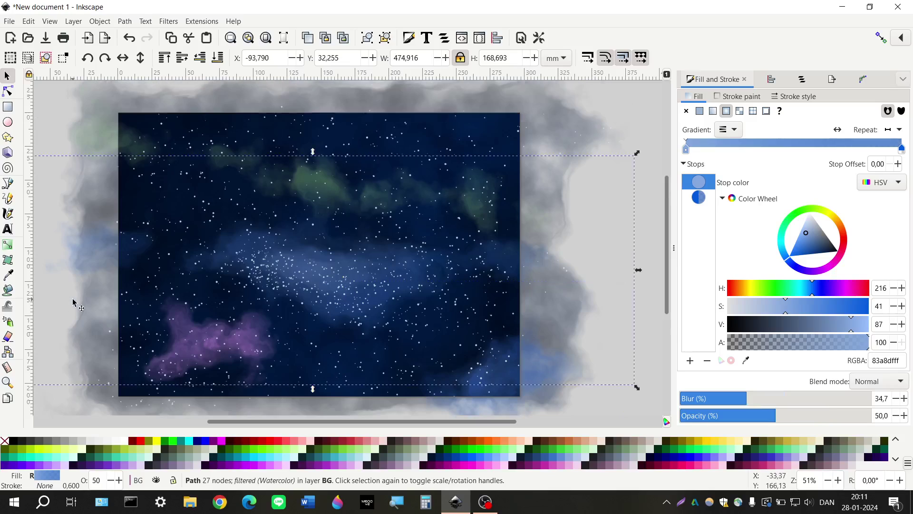
scroll(74, 252, "down", 2)
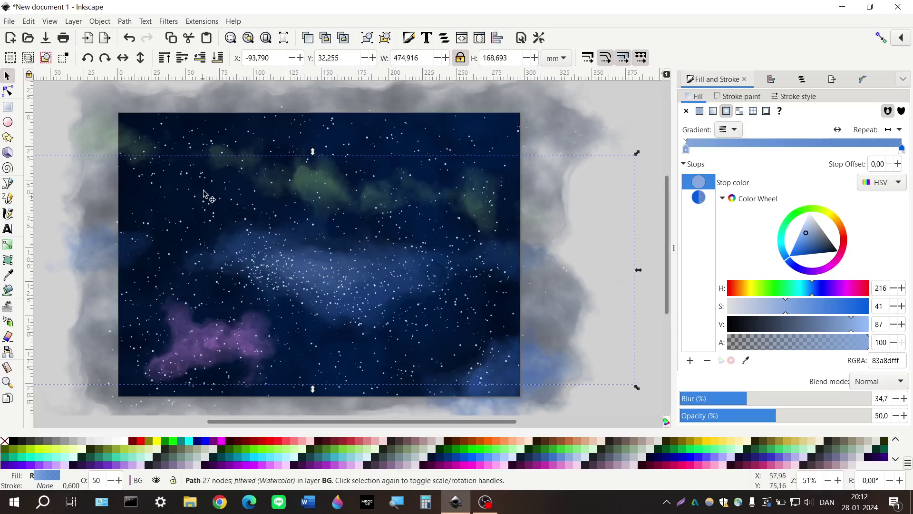
Step: Draw a closed freehand shape over the page's upper-left corner and fill it with the existing blue gradient 1343 as a radial gradient
left_click(8, 198)
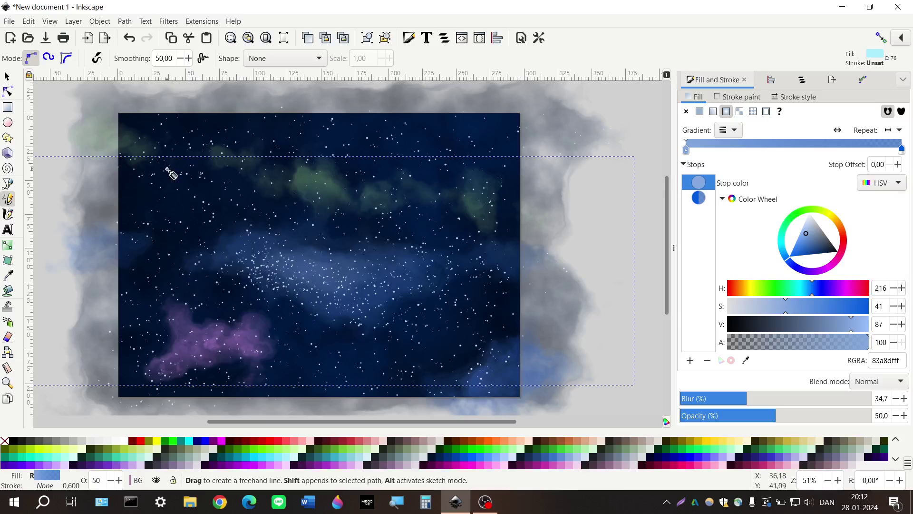
mouse_move(94, 156)
left_mouse_down()
mouse_move(141, 181)
mouse_move(190, 169)
mouse_move(172, 137)
mouse_move(232, 130)
mouse_move(250, 120)
mouse_move(245, 97)
mouse_move(117, 86)
mouse_move(66, 96)
mouse_move(49, 163)
mouse_move(94, 156)
left_mouse_up()
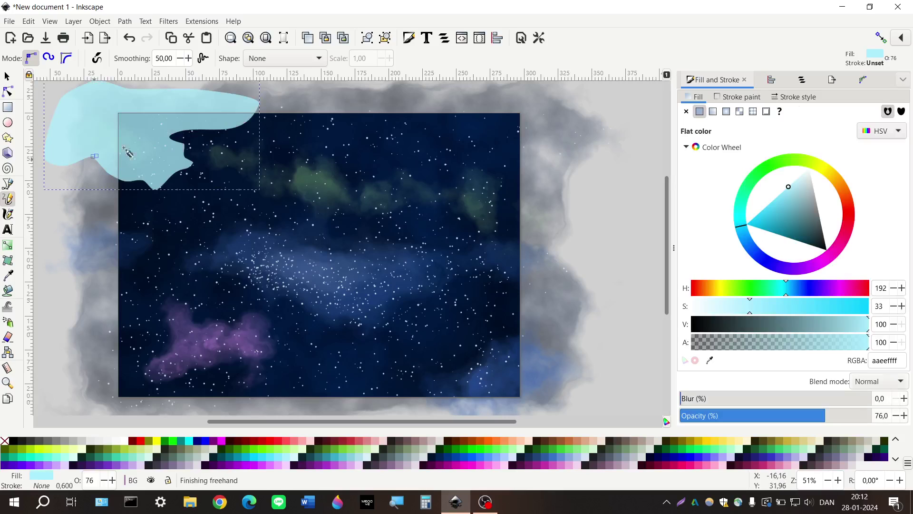
left_click(727, 113)
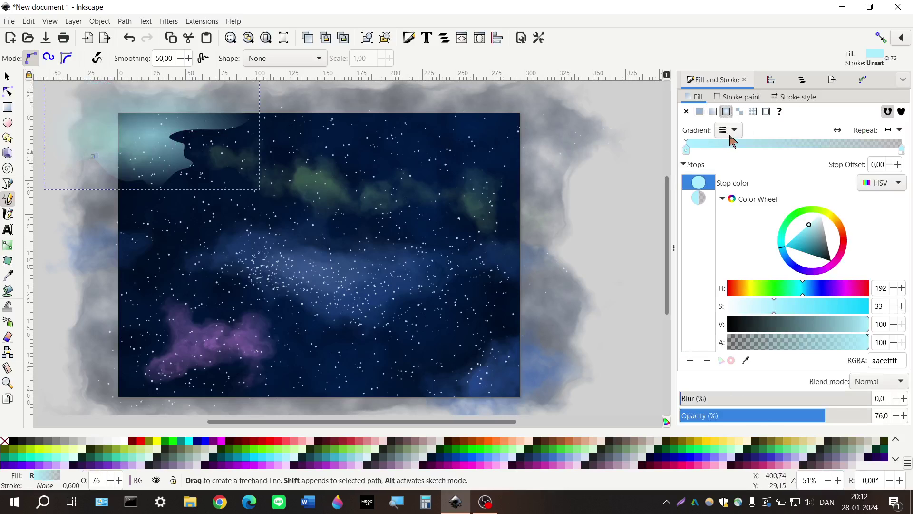
left_click(730, 130)
left_click(723, 220)
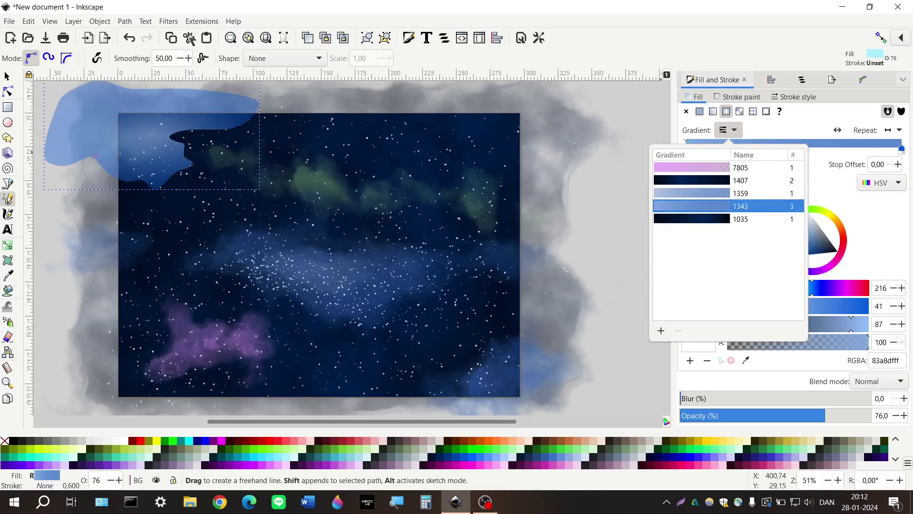
Step: Apply the Watercolor texture filter to the blue shape over the page's upper-left corner
left_click(168, 20)
left_click(168, 21)
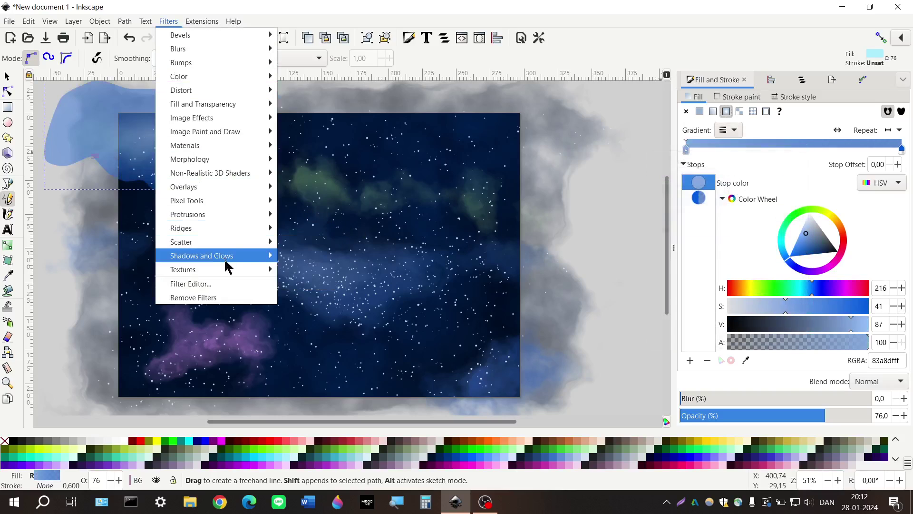
mouse_move(261, 269)
left_click(342, 469)
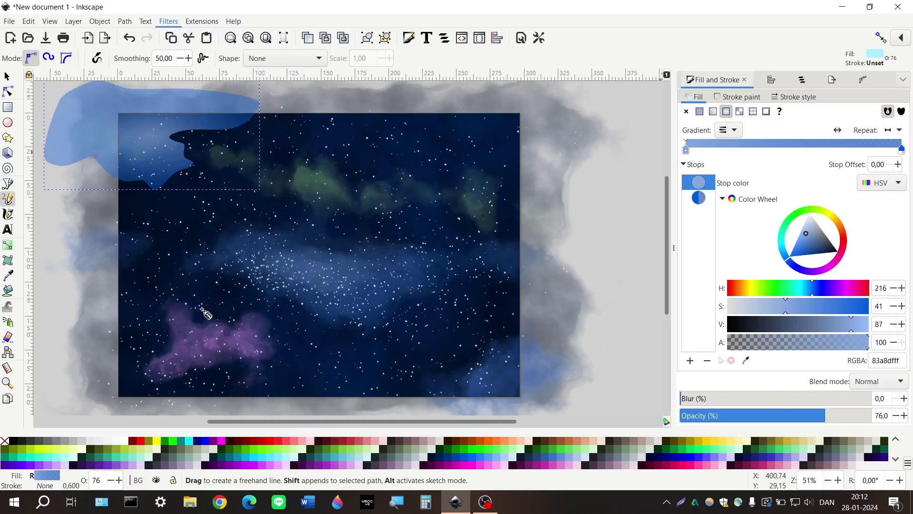
scroll(142, 228, "left", 2)
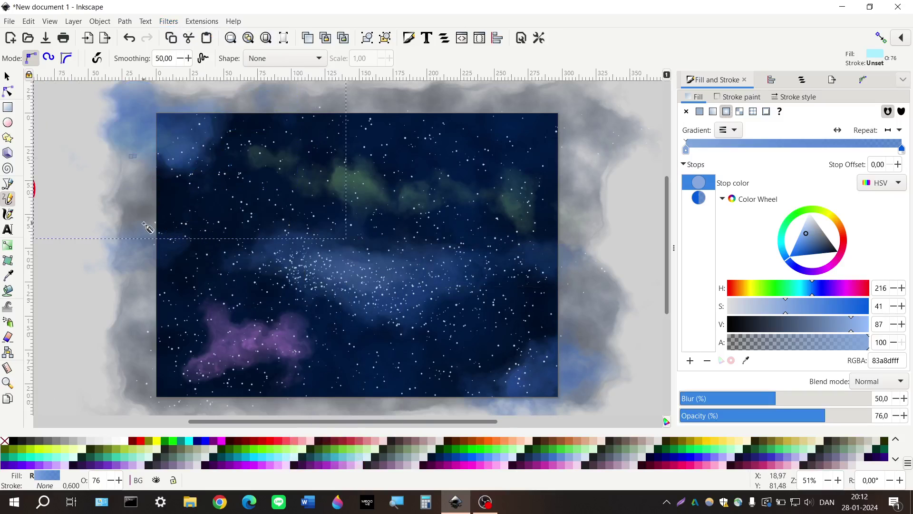
Step: Move the upper-left blue cloud to X -76.061, Y -57.169 mm and reverse its gradient direction
key("s")
left_click_drag(157, 145, 176, 148)
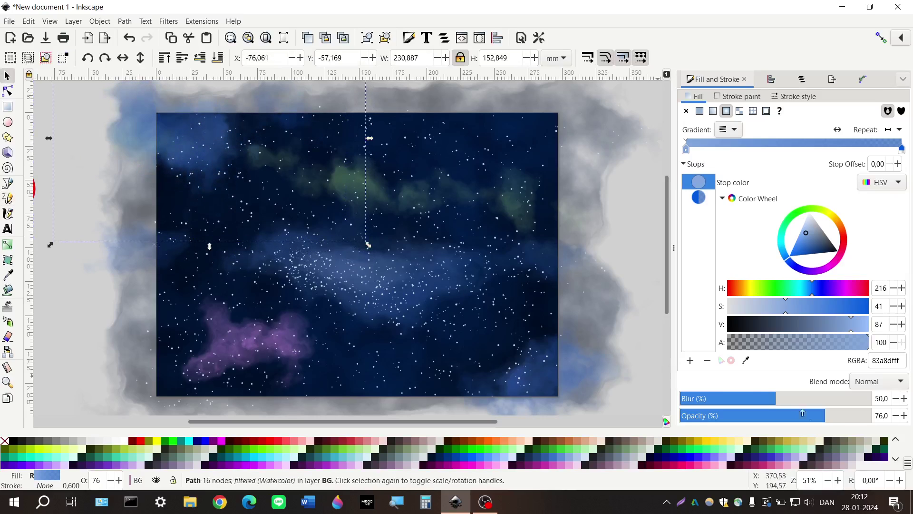
left_click(838, 129)
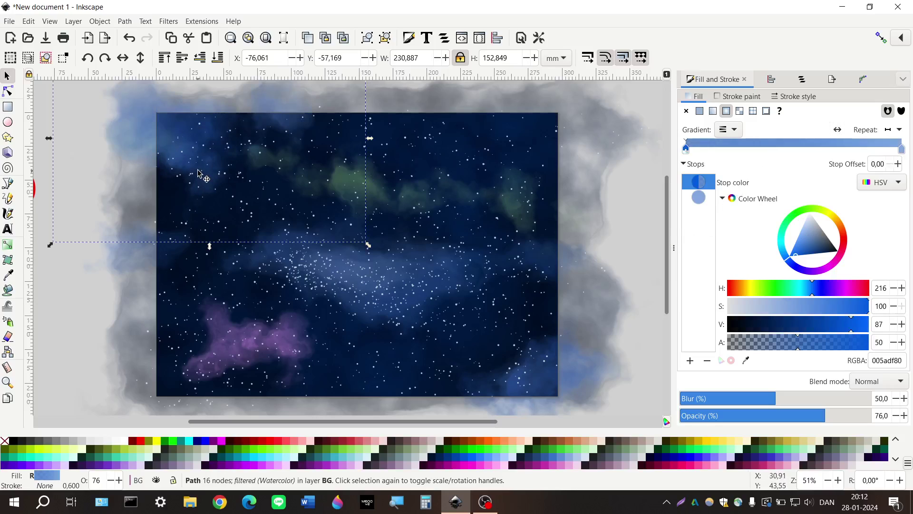
left_click(65, 315)
Step: Hide and show the stars and BG layers in turn to check their contents, and lock the BG layer
scroll(329, 275, "down", 1)
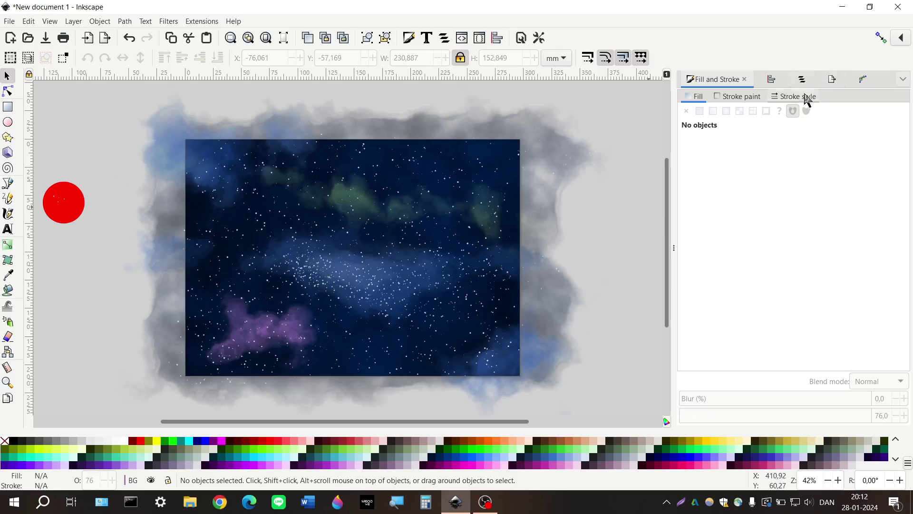
left_click(802, 79)
left_click(889, 112)
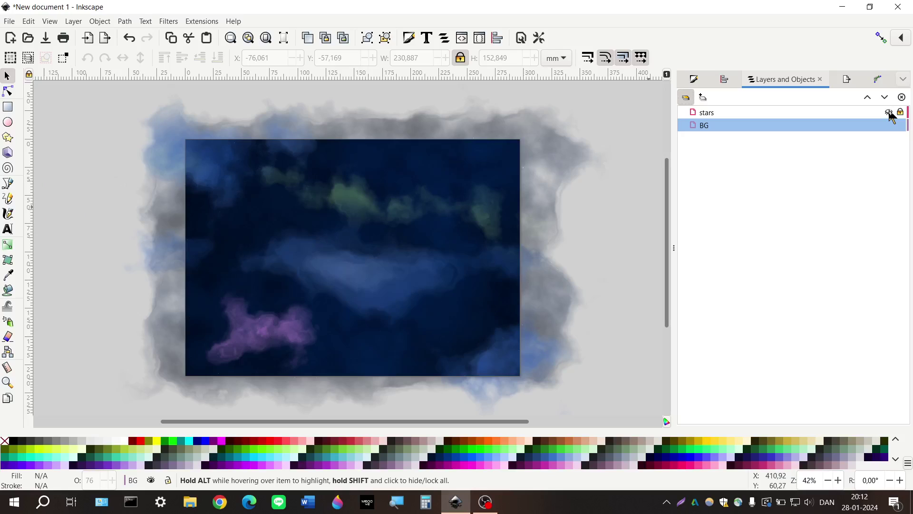
left_click(889, 113)
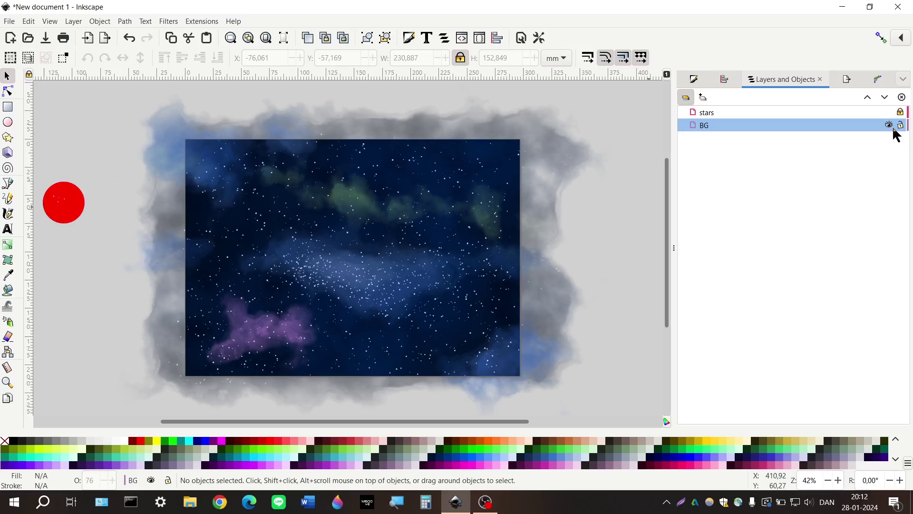
left_click(889, 125)
left_click(889, 125)
left_click(889, 112)
left_click(889, 113)
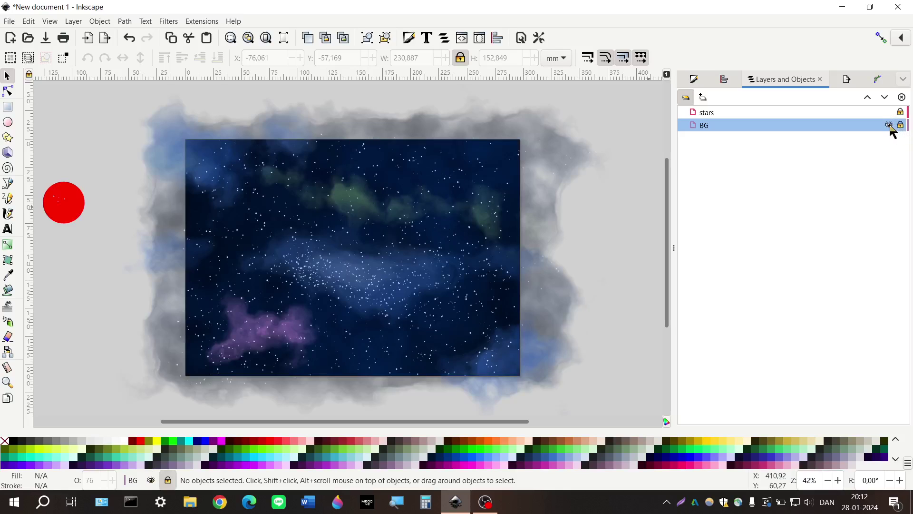
left_click(888, 125)
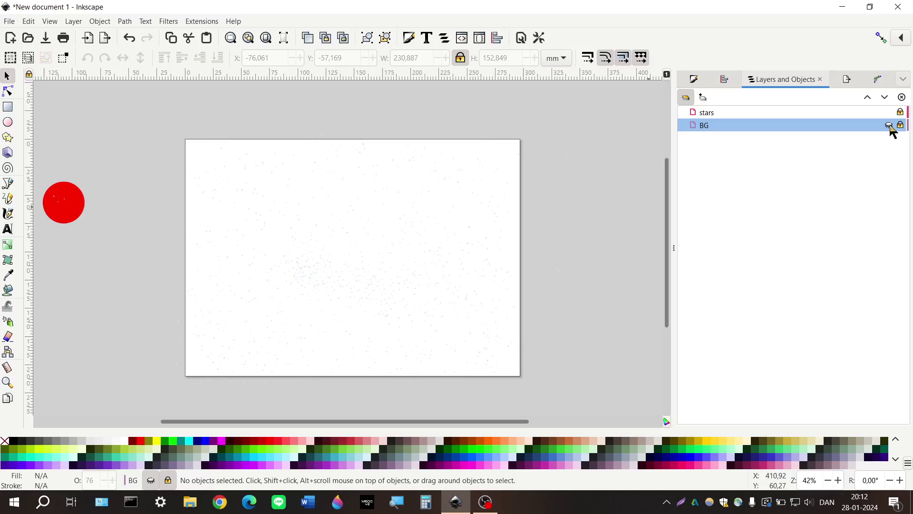
left_click(889, 125)
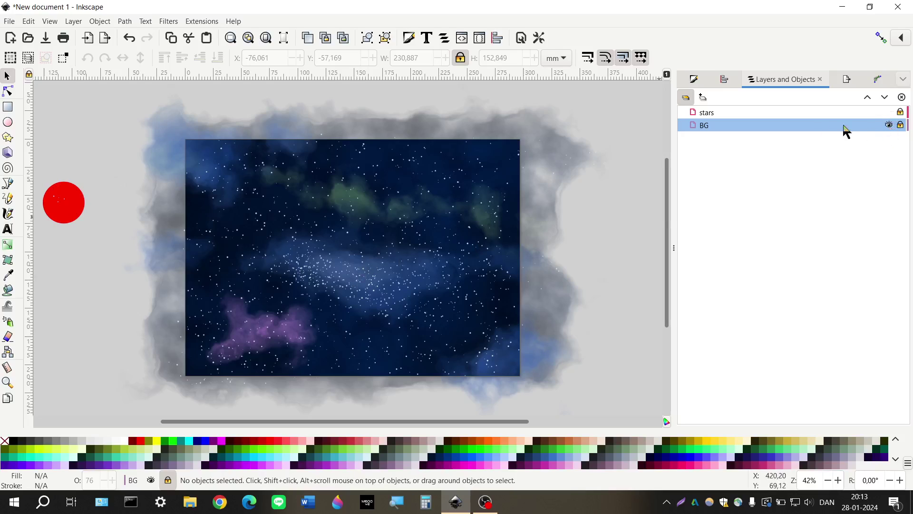
Step: Add a new layer named smoke above the BG layer
left_click(705, 97)
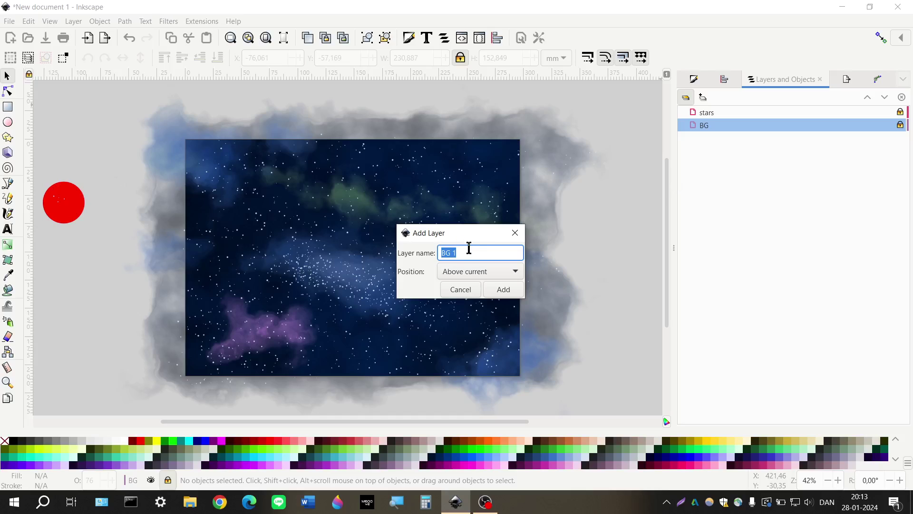
type("smoke")
left_click(511, 291)
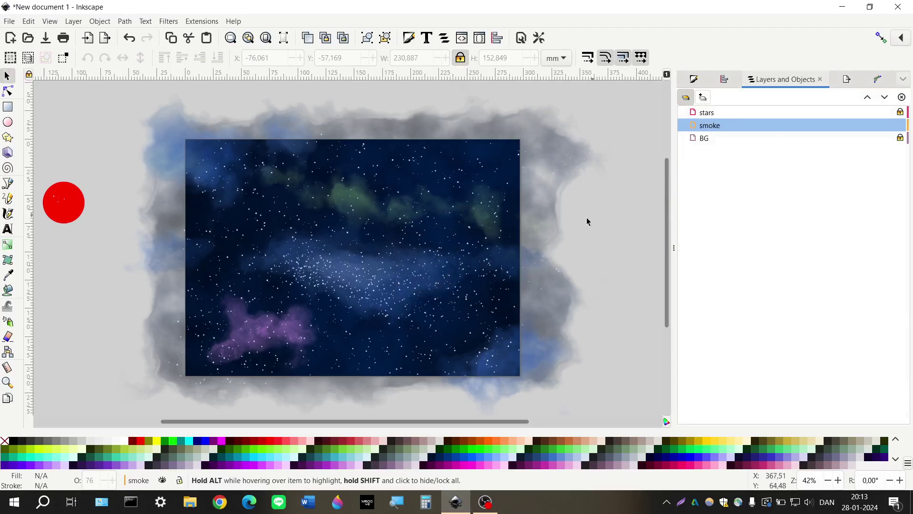
Step: Unlock the BG layer and move its lower-right blue cloud, grey cloud group, green cloud and purple cloud to the smoke layer
left_click(901, 138)
left_click(535, 333)
left_click(506, 219, "shift")
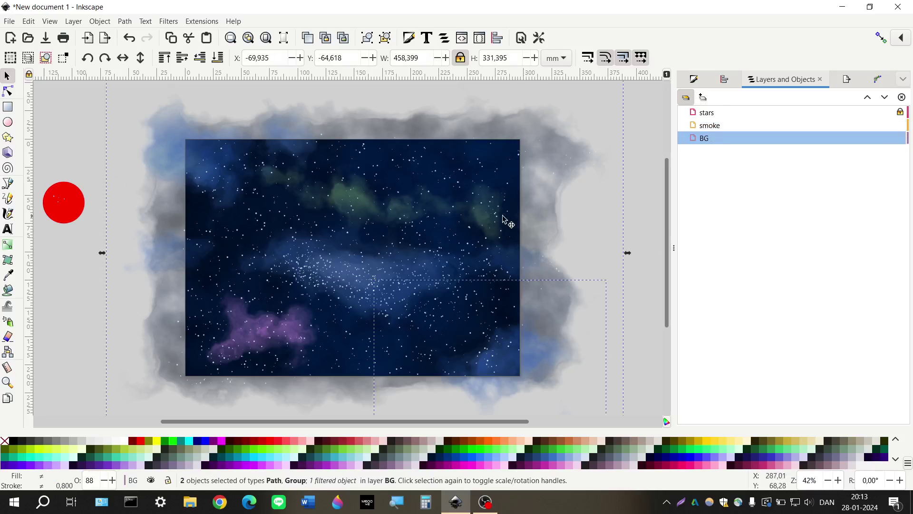
left_click(486, 225, "shift")
left_click(260, 335, "shift")
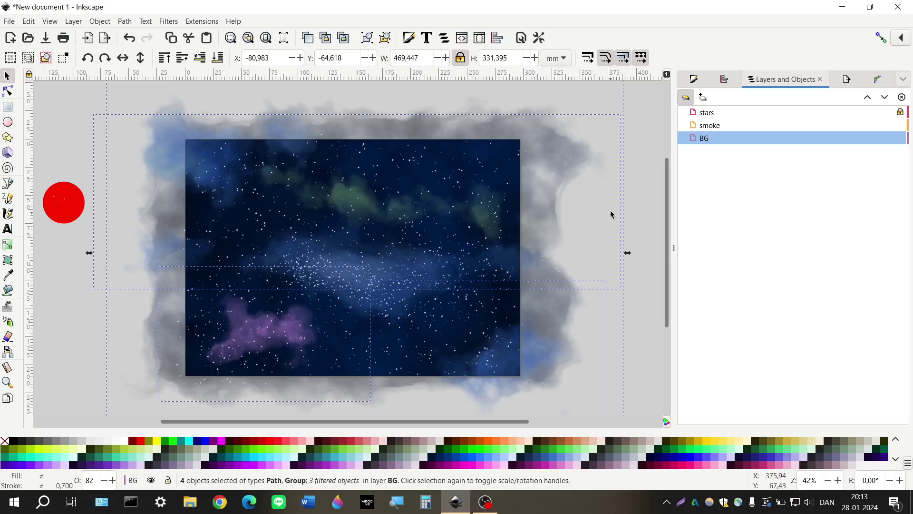
right_click(552, 210)
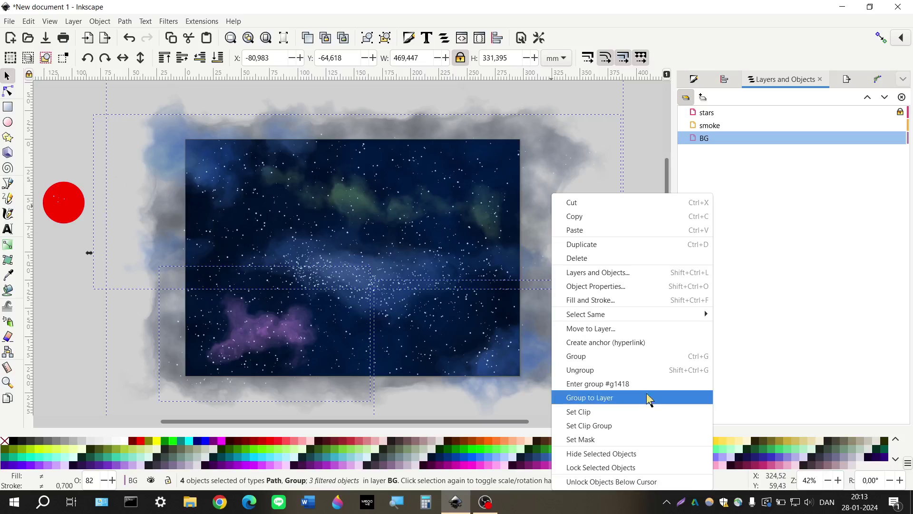
left_click(654, 328)
left_click(466, 240)
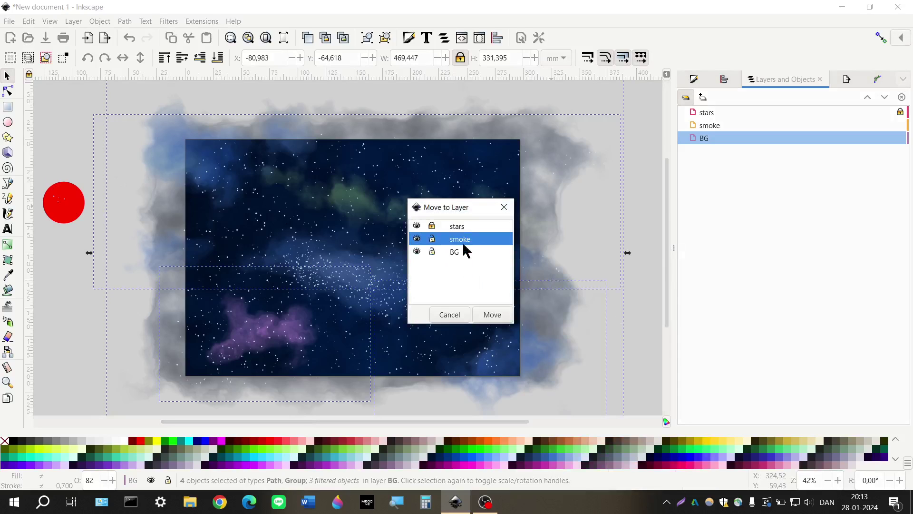
left_click(494, 314)
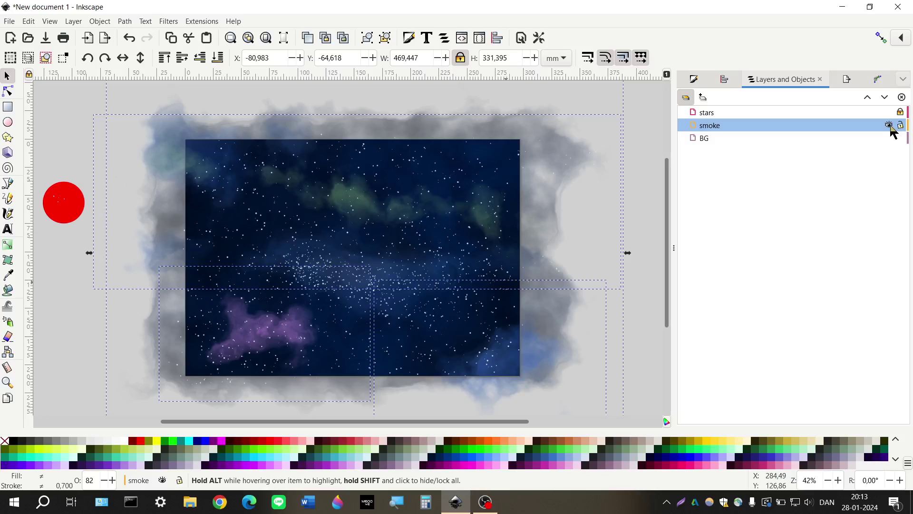
Step: Hide the smoke layer and move the upper-left blue cloud and the smaller central blue cloud from BG to it
left_click(890, 126)
left_click(372, 286)
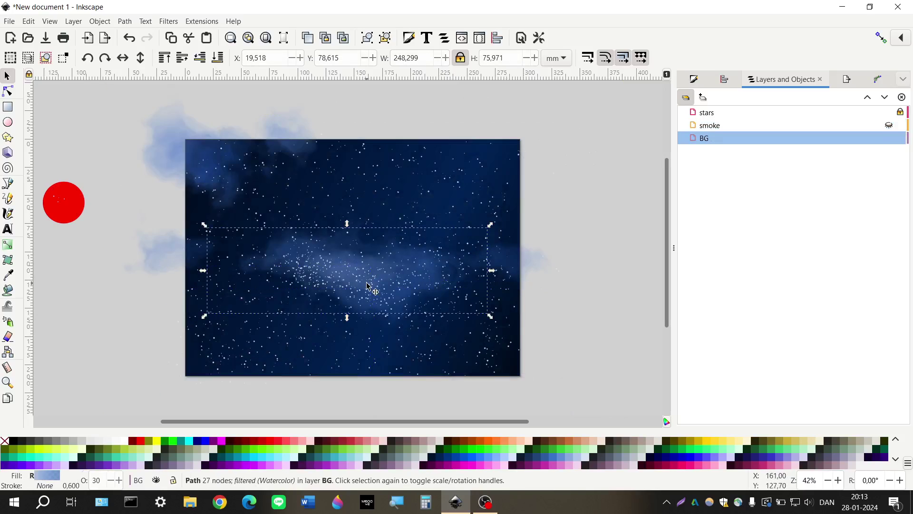
left_click(227, 181, "shift")
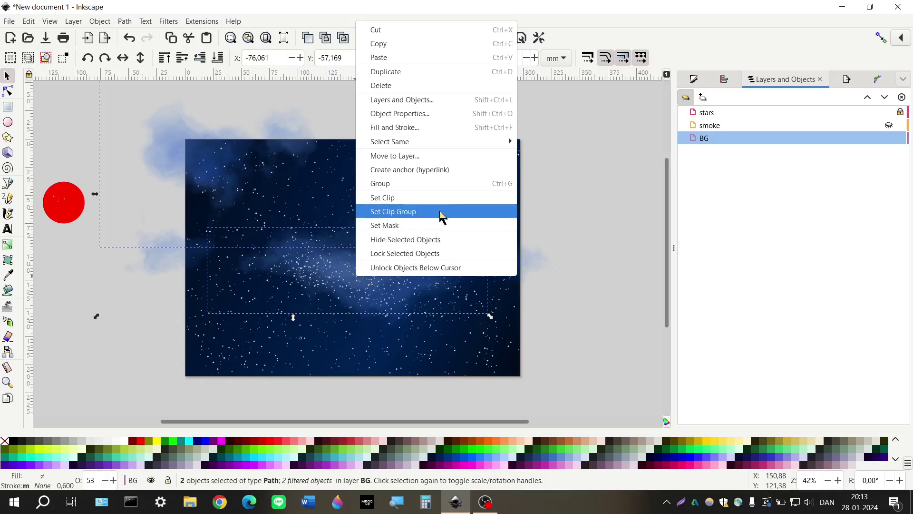
left_click(465, 156)
left_click(456, 240)
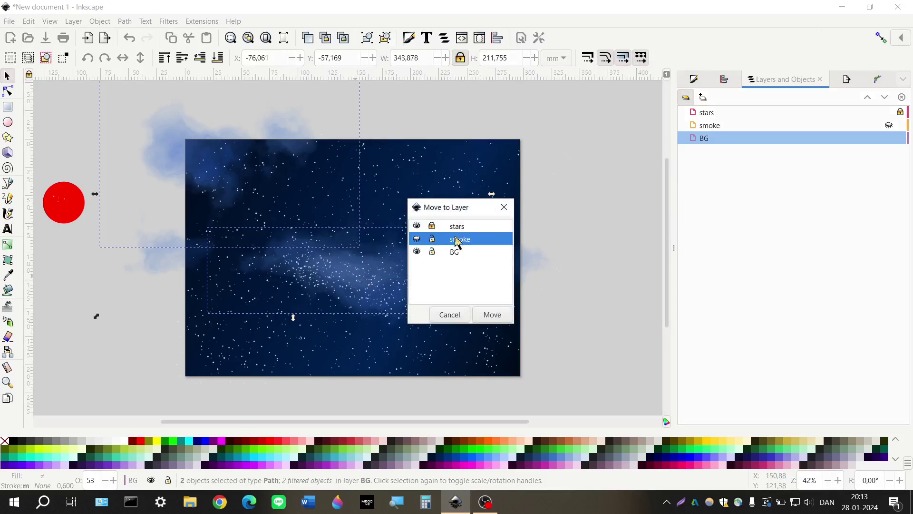
left_click(477, 314)
Step: Move the remaining wide blue cloud across the page's middle from BG to the smoke layer
left_click(388, 291)
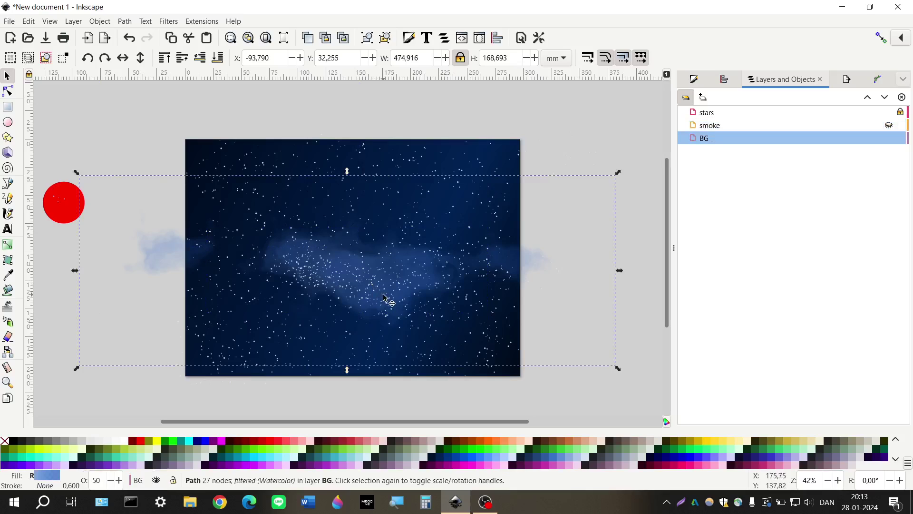
right_click(386, 280)
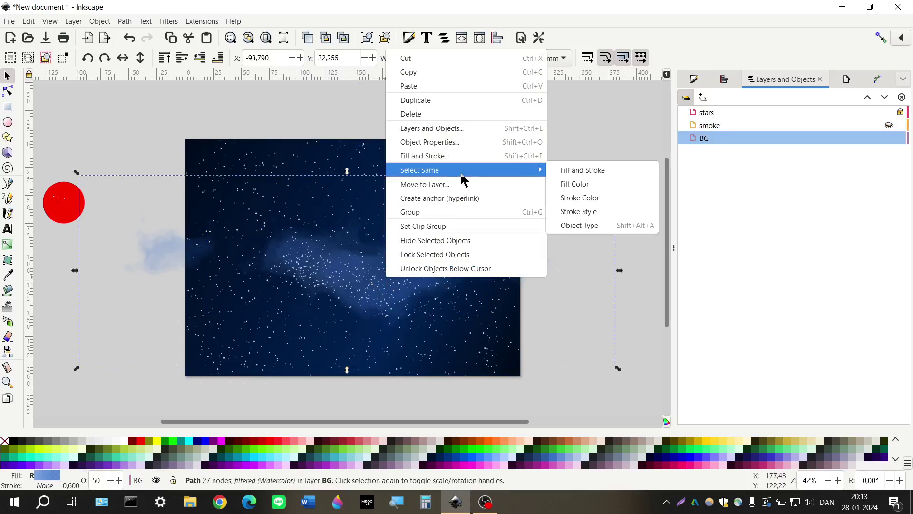
left_click(480, 187)
left_click(460, 242)
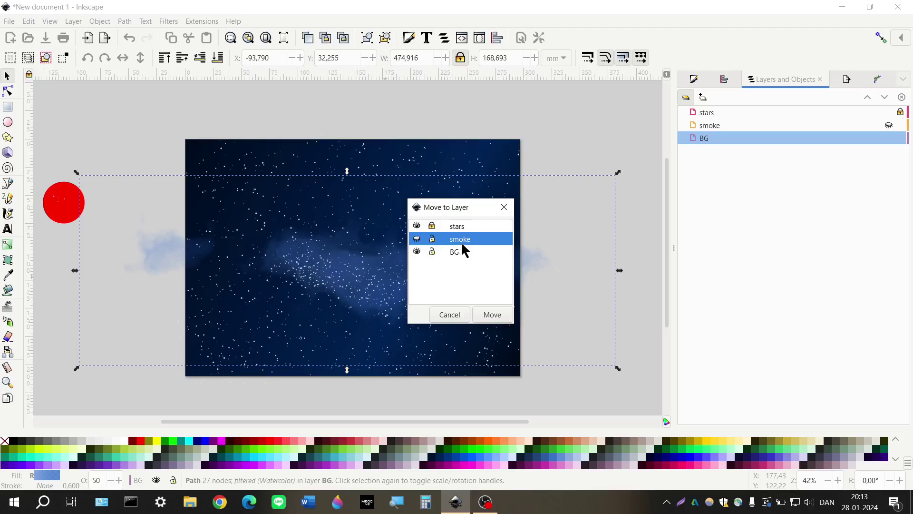
left_click(485, 308)
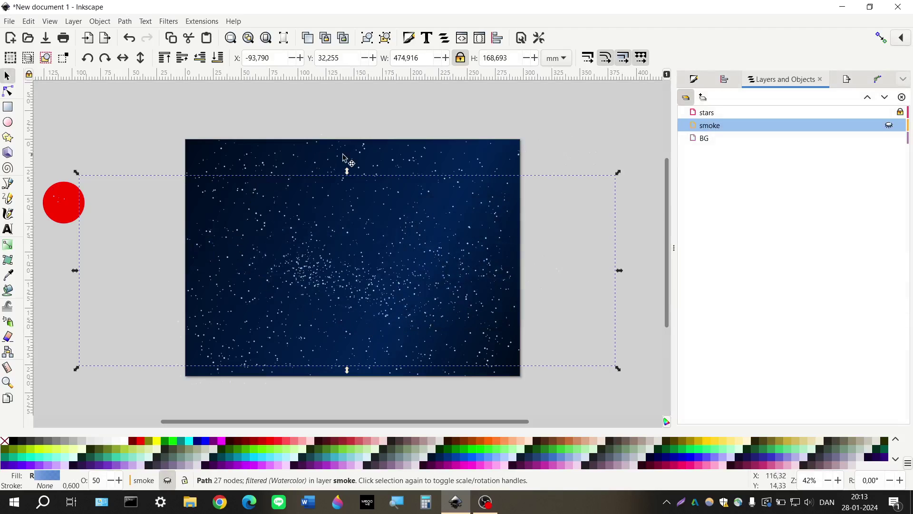
Step: Show the smoke layer and lock both the smoke and BG layers
left_click(888, 125)
left_click(900, 125)
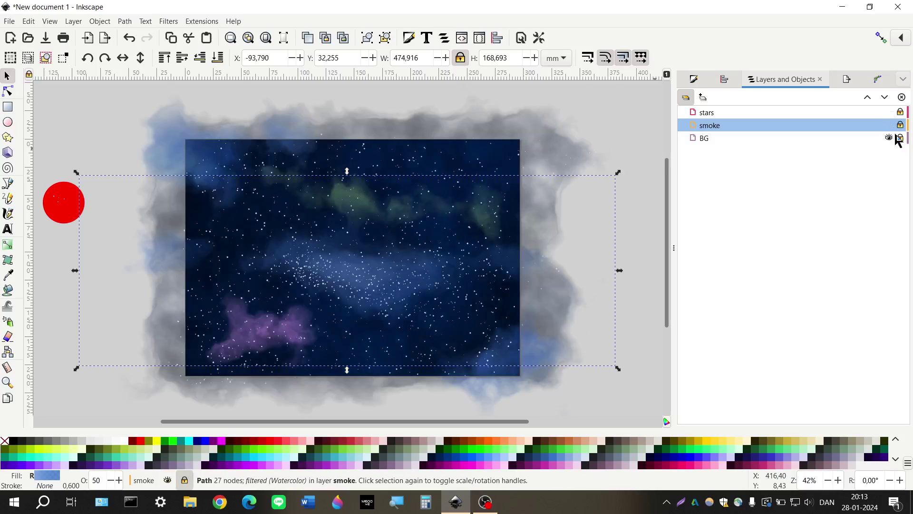
Step: Switch the stars, smoke and BG layers off and on to check what each layer contains
left_click(889, 113)
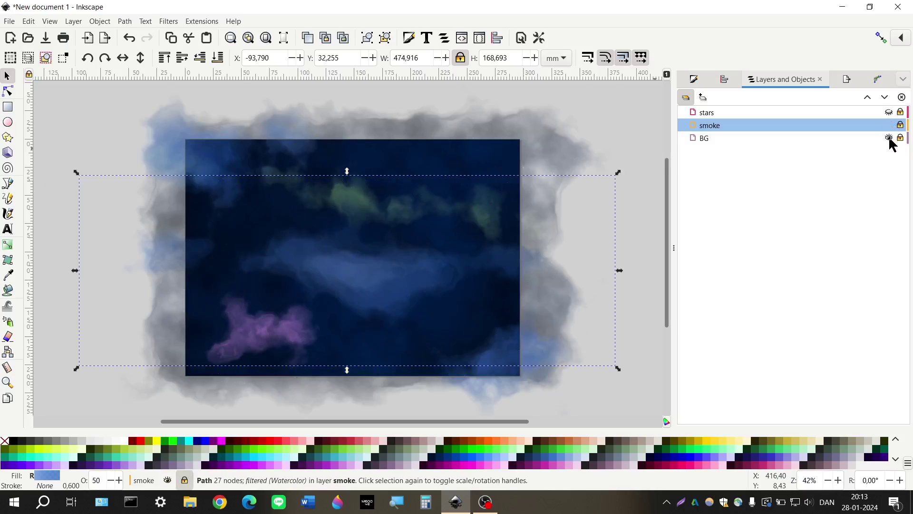
left_click(889, 138)
left_click(889, 125)
left_click(889, 113)
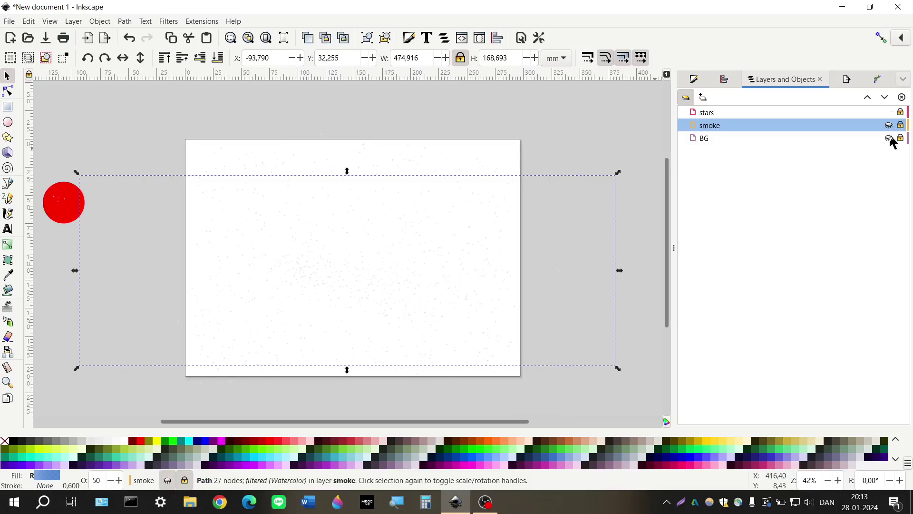
left_click(888, 138)
left_click(171, 321)
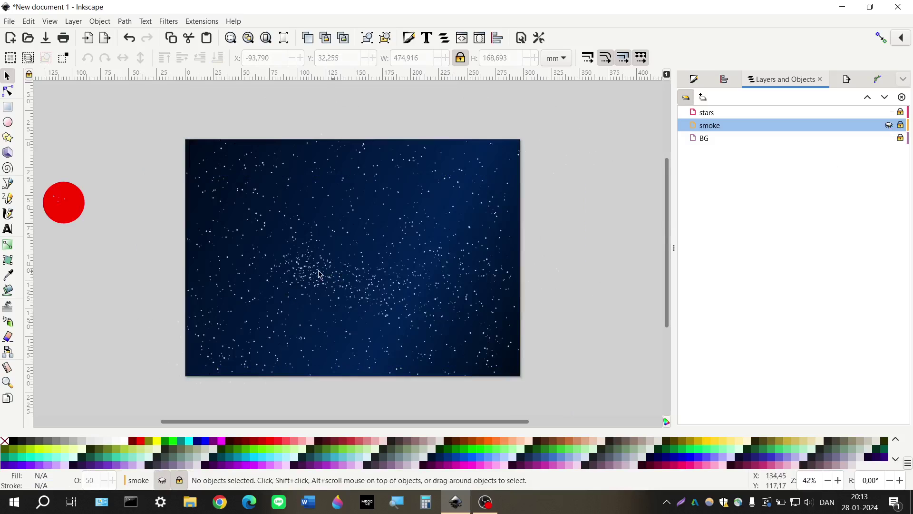
left_click(889, 138)
left_click(889, 125)
left_click(889, 138)
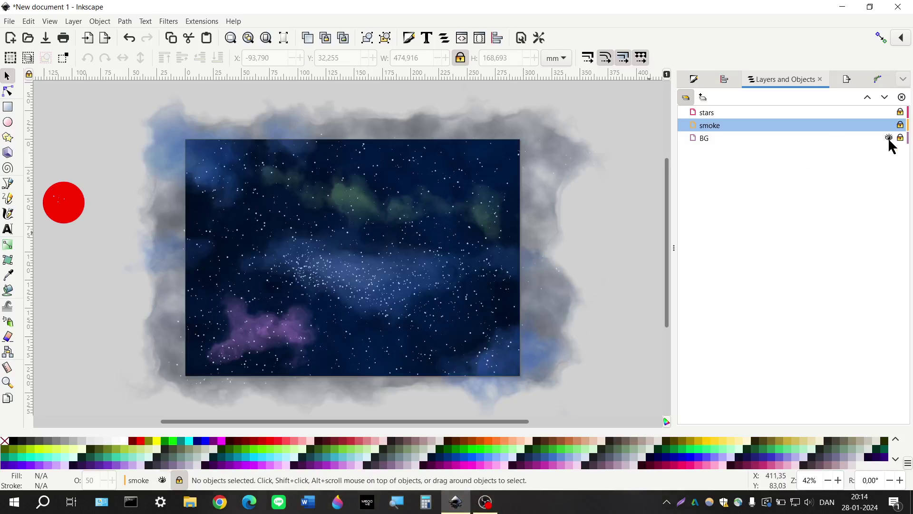
Step: Hide the stars layer and add a new layer named stars 2 above it
left_click(888, 113)
left_click(801, 116)
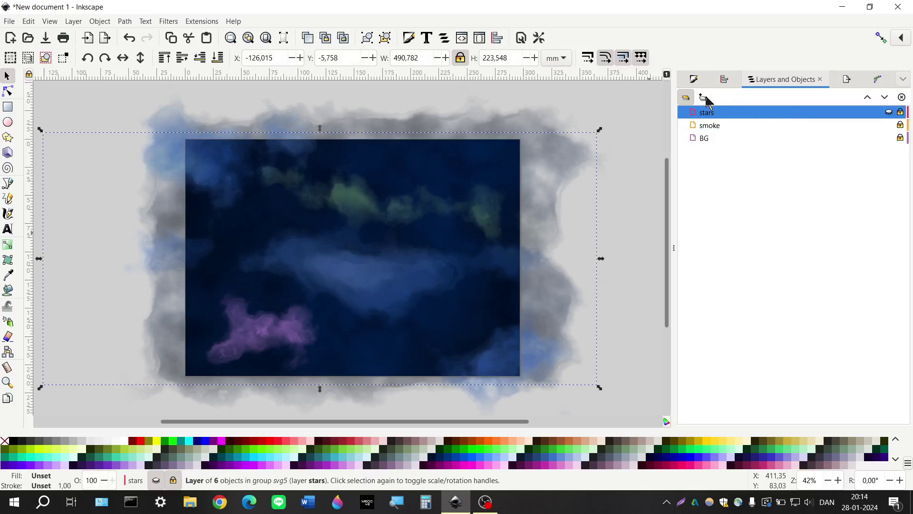
left_click(703, 97)
key("BackSpace")
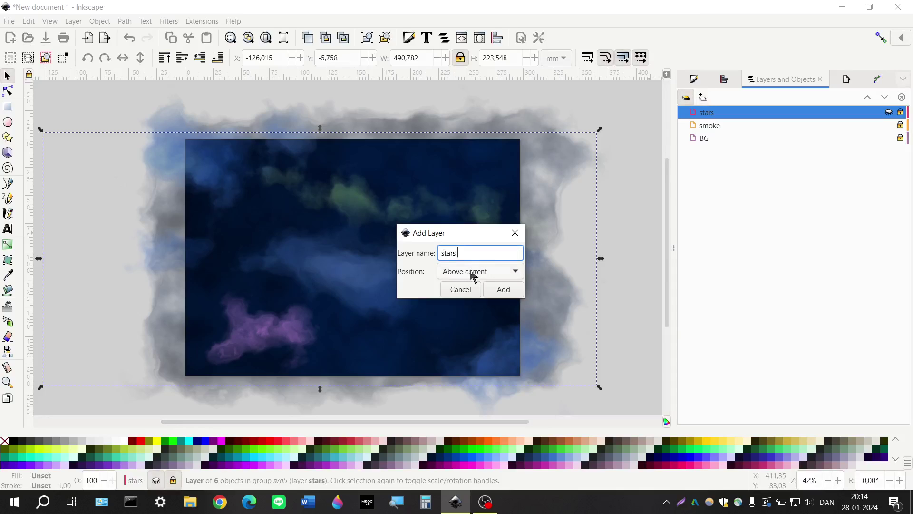
left_click(505, 289)
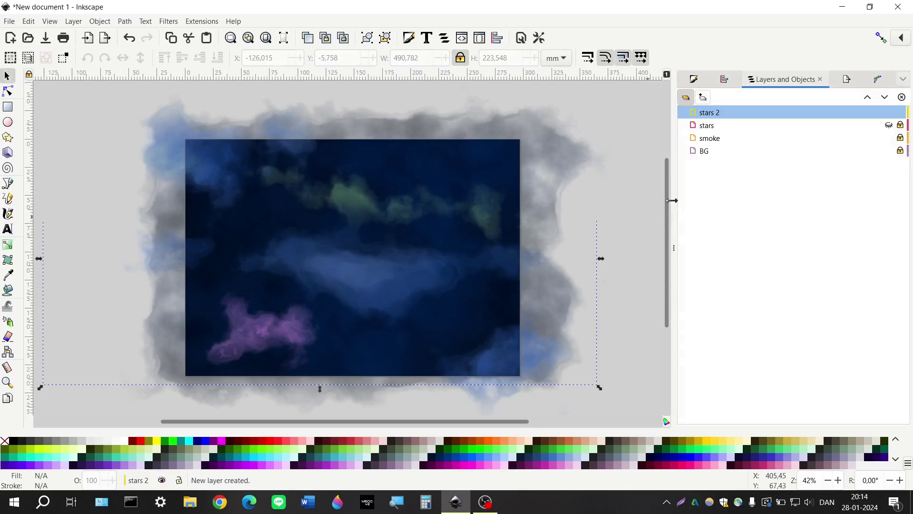
scroll(446, 226, "left", 2)
scroll(446, 226, "right", 2)
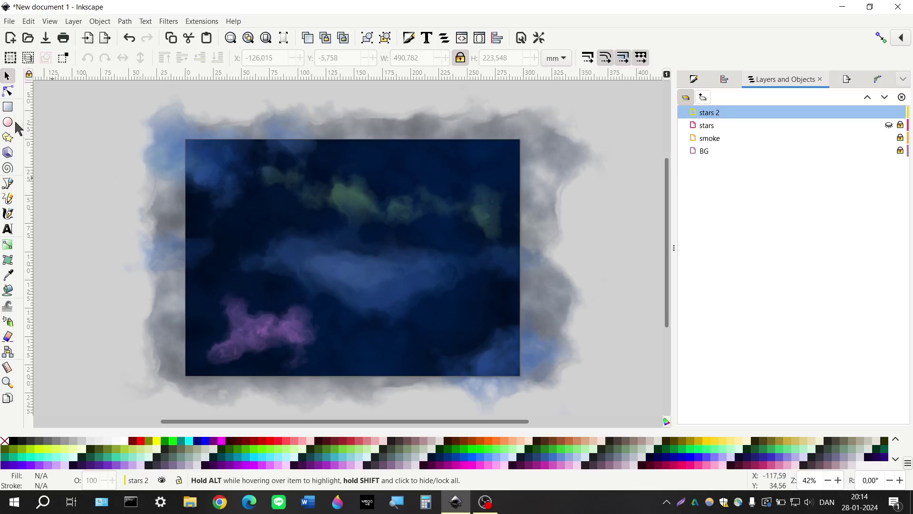
scroll(88, 252, "left", 6)
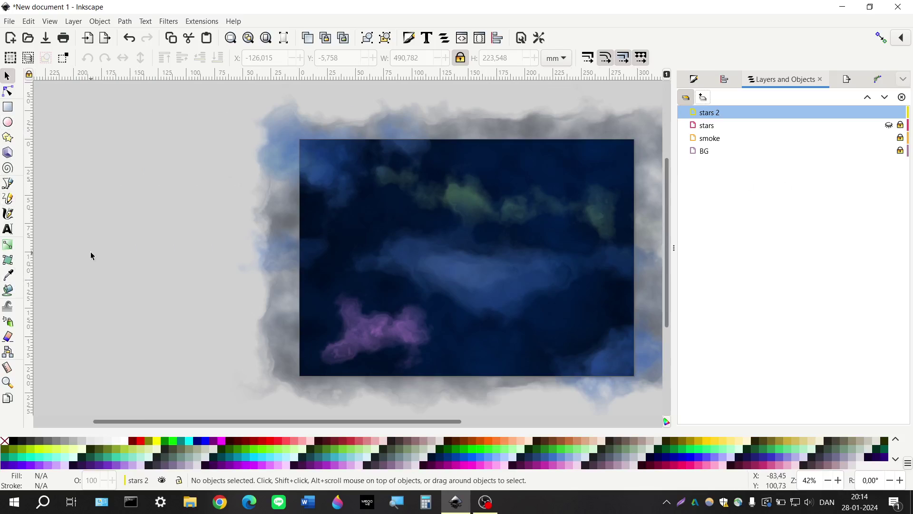
scroll(259, 247, "right", 6)
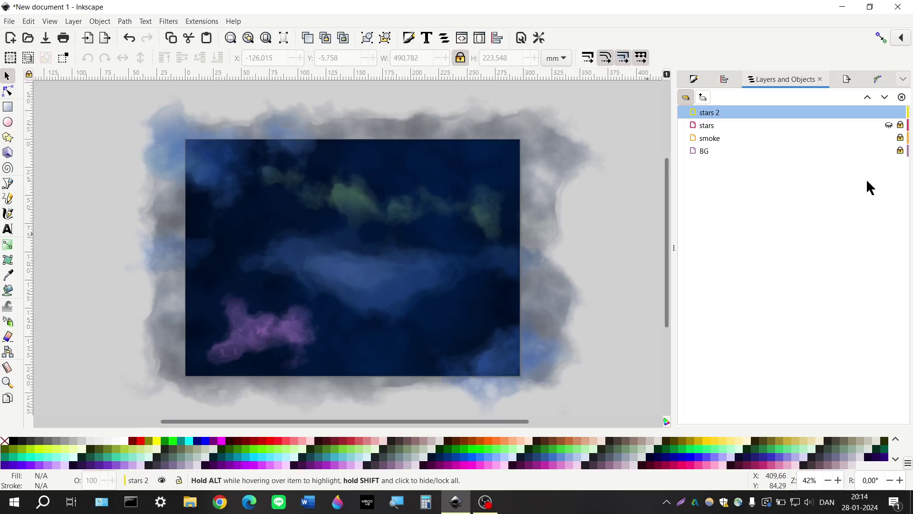
Step: Move the red circle and its four small stars from the stars layer to stars 2, leaving the stars layer locked and hidden
left_click(889, 126)
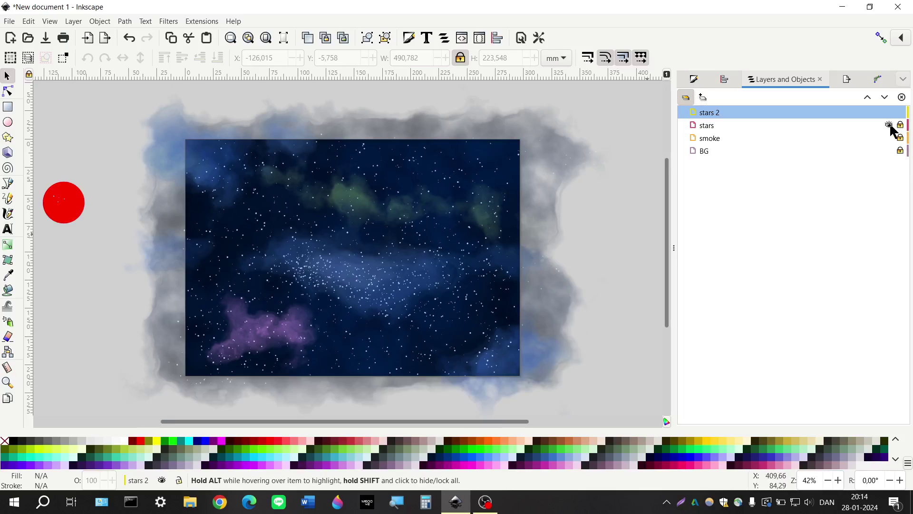
left_click(900, 125)
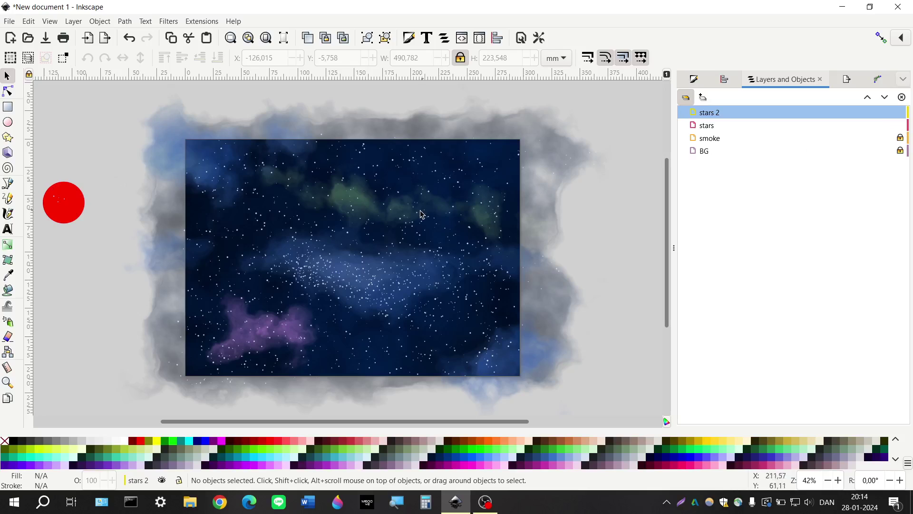
scroll(422, 214, "left", 8)
left_click_drag(157, 166, 268, 277)
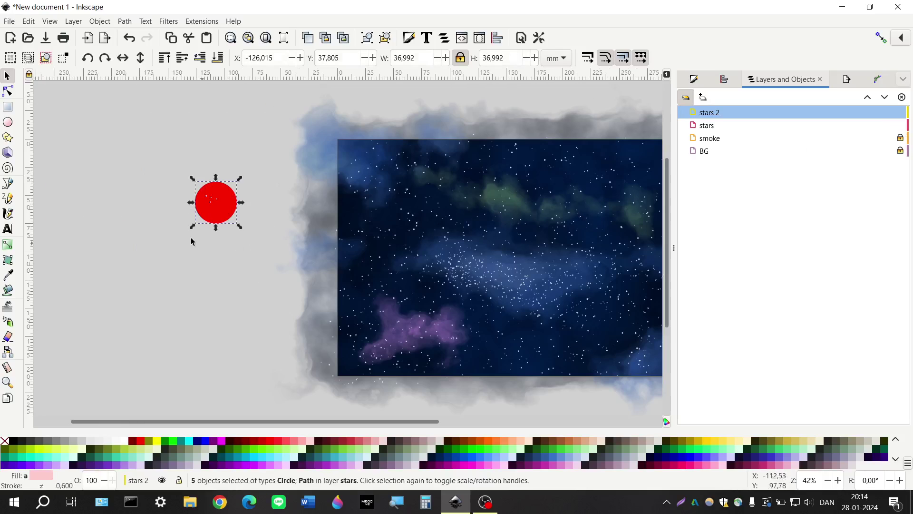
right_click(192, 241)
right_click(210, 203)
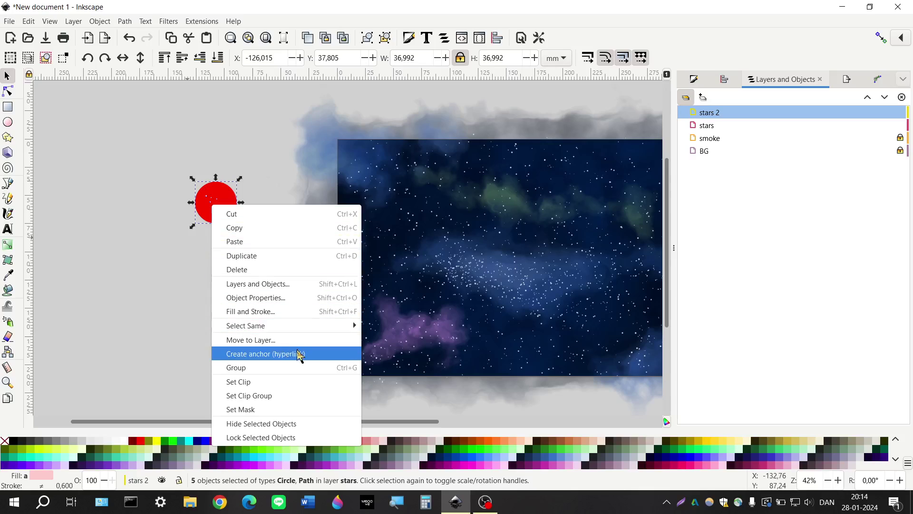
left_click(314, 338)
left_click(461, 241)
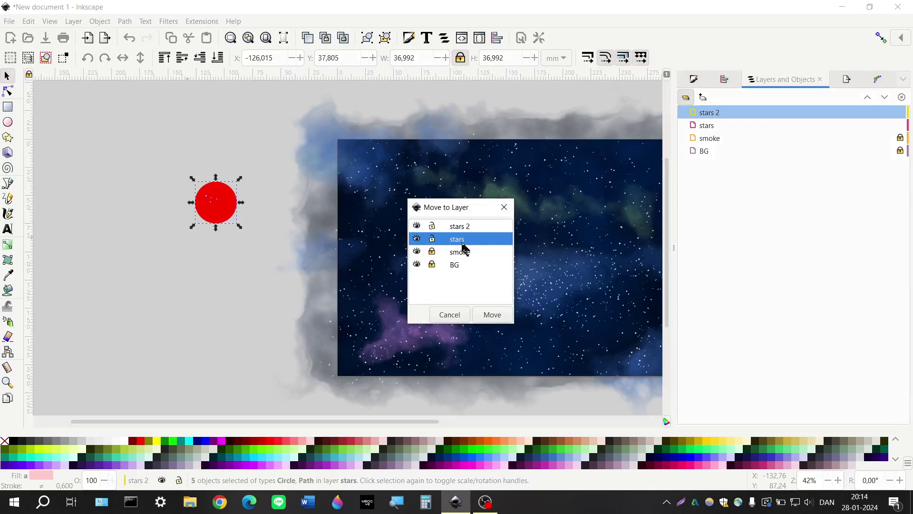
left_click(476, 226)
left_click(495, 315)
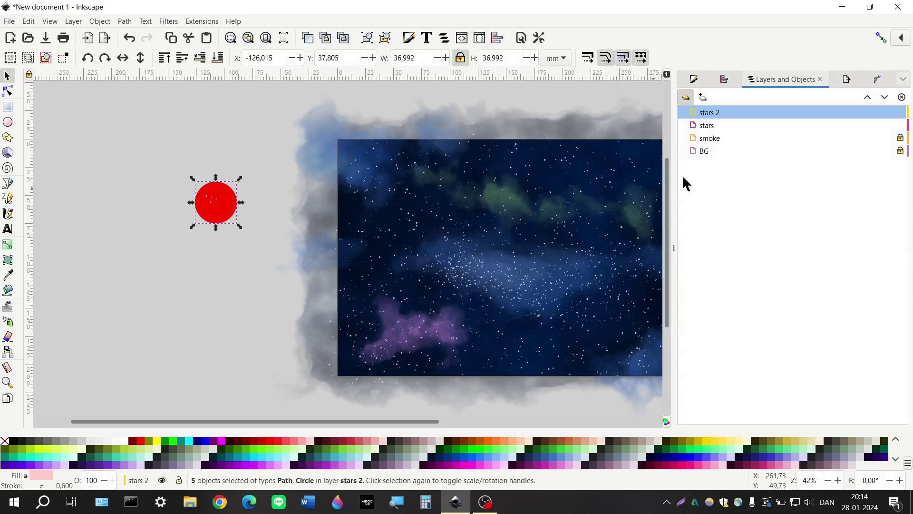
left_click(900, 138)
left_click(889, 124)
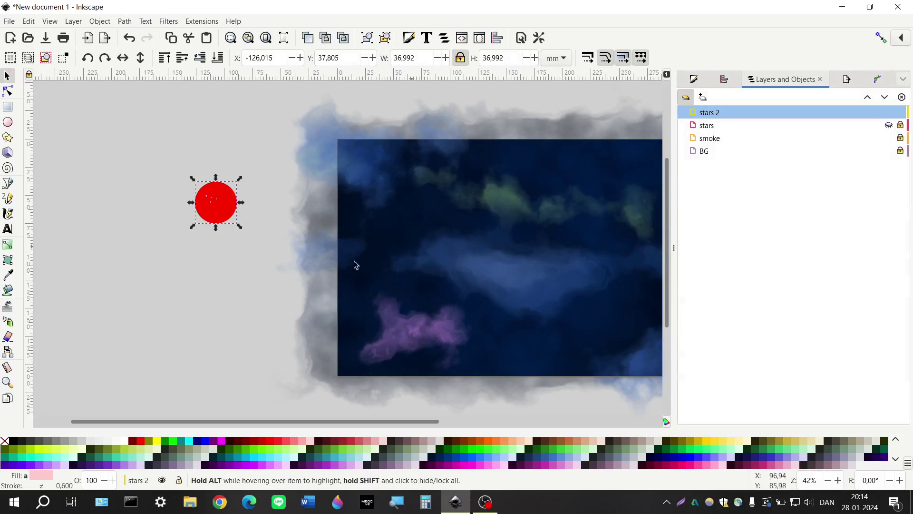
Step: Spray copies of the four small stars from the red circle across the whole night sky on the stars 2 layer
left_click(222, 263)
left_click_drag(168, 174, 251, 216)
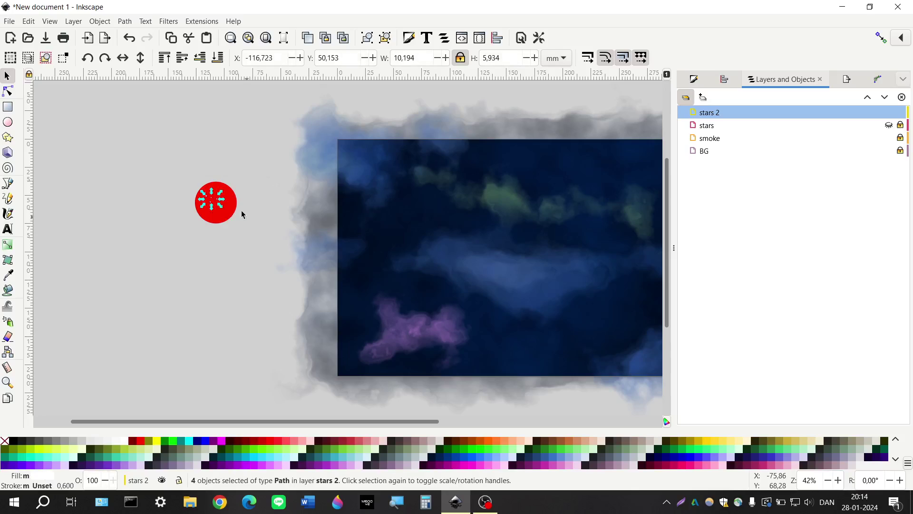
scroll(171, 264, "right", 5)
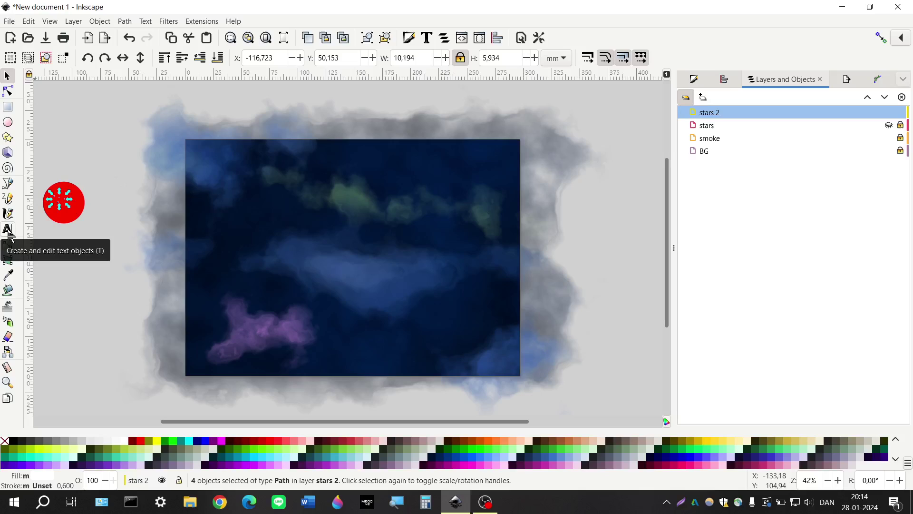
left_click(9, 321)
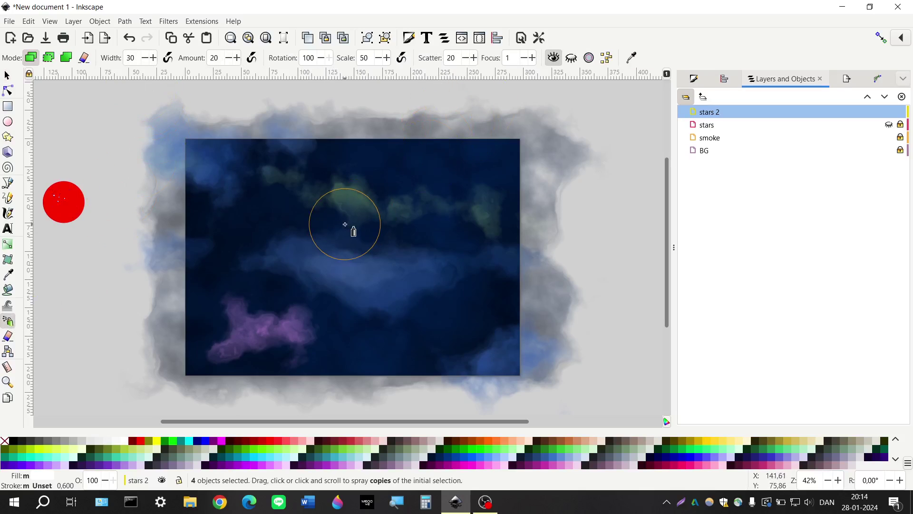
scroll(324, 232, "down", 1)
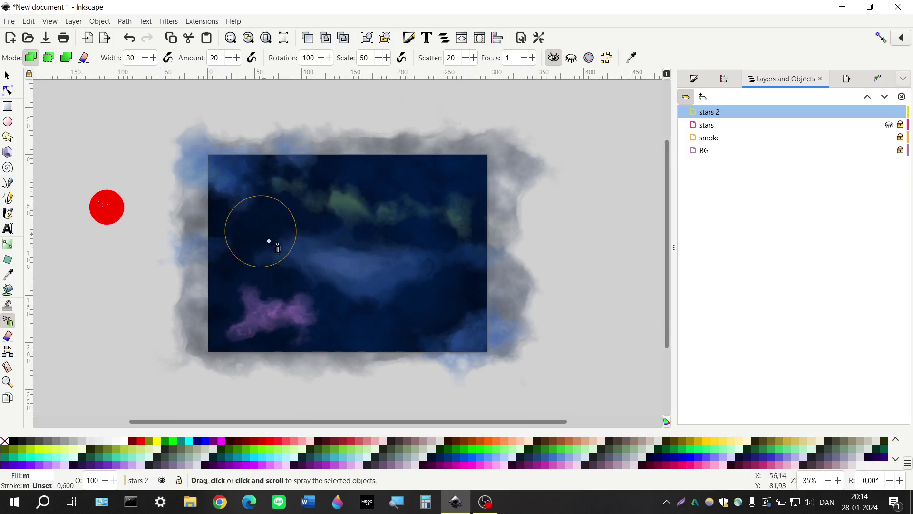
scroll(274, 246, "down", 1)
scroll(276, 248, "left", 2)
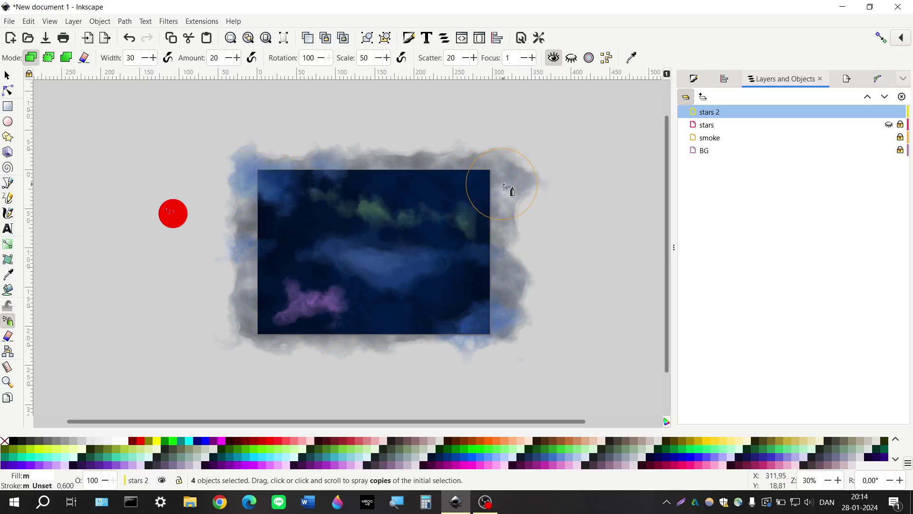
mouse_move(488, 188)
left_mouse_down()
mouse_move(273, 200)
mouse_move(278, 225)
mouse_move(477, 223)
mouse_move(498, 247)
mouse_move(467, 272)
mouse_move(311, 267)
mouse_move(273, 276)
mouse_move(267, 309)
mouse_move(376, 325)
mouse_move(481, 322)
mouse_move(450, 292)
mouse_move(316, 299)
mouse_move(276, 275)
mouse_move(293, 248)
mouse_move(422, 254)
mouse_move(482, 240)
mouse_move(469, 209)
mouse_move(419, 191)
mouse_move(279, 192)
mouse_move(271, 233)
mouse_move(407, 240)
mouse_move(459, 273)
mouse_move(443, 322)
mouse_move(294, 325)
mouse_move(251, 291)
mouse_move(281, 203)
mouse_move(396, 183)
mouse_move(472, 224)
mouse_move(459, 304)
mouse_move(356, 304)
mouse_move(306, 239)
mouse_move(386, 233)
mouse_move(435, 251)
mouse_move(384, 267)
mouse_move(317, 244)
mouse_move(391, 196)
mouse_move(470, 216)
mouse_move(462, 303)
mouse_move(357, 314)
mouse_move(292, 274)
mouse_move(375, 190)
mouse_move(472, 172)
mouse_move(459, 280)
mouse_move(498, 334)
mouse_move(290, 341)
mouse_move(263, 323)
mouse_move(270, 176)
mouse_move(438, 177)
mouse_move(481, 203)
mouse_move(476, 316)
mouse_move(335, 325)
mouse_move(276, 252)
mouse_move(398, 248)
mouse_move(469, 265)
left_mouse_up()
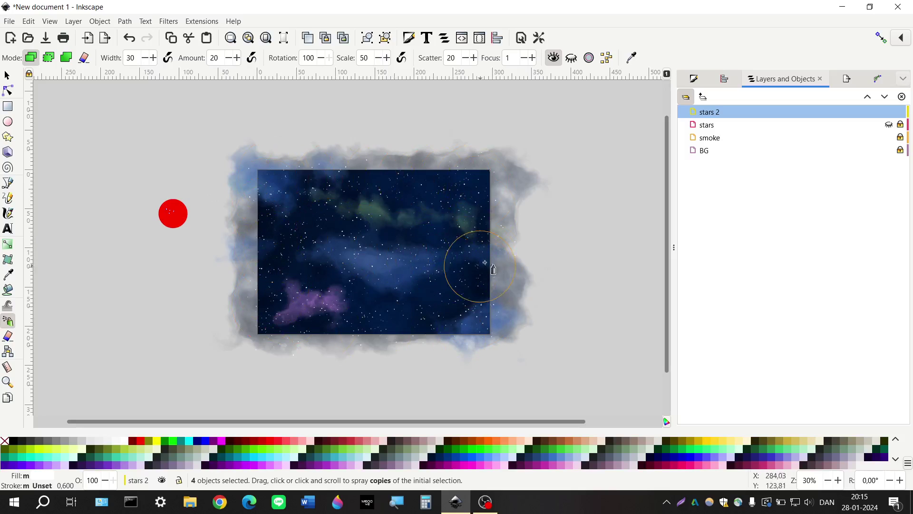
key("Escape")
scroll(446, 249, "up", 1, "ctrl")
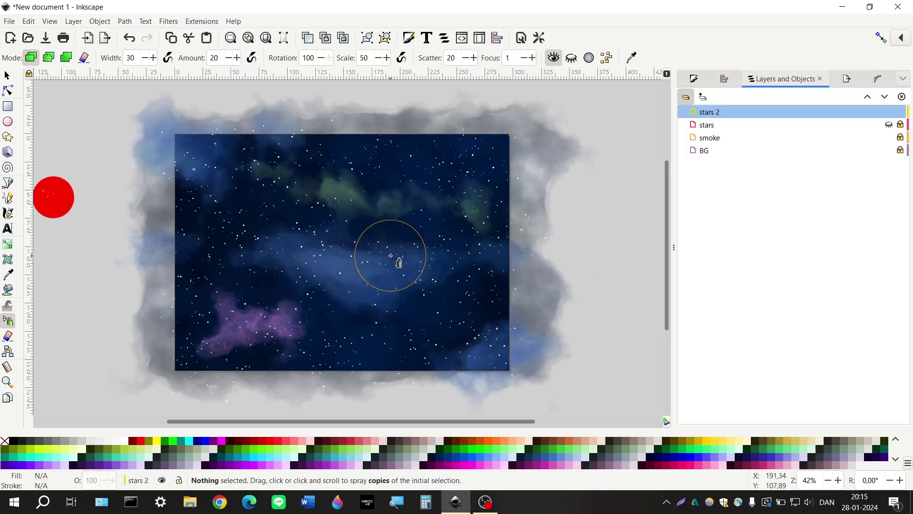
scroll(398, 258, "left", 2, "shift")
key("s")
key("ctrl+a")
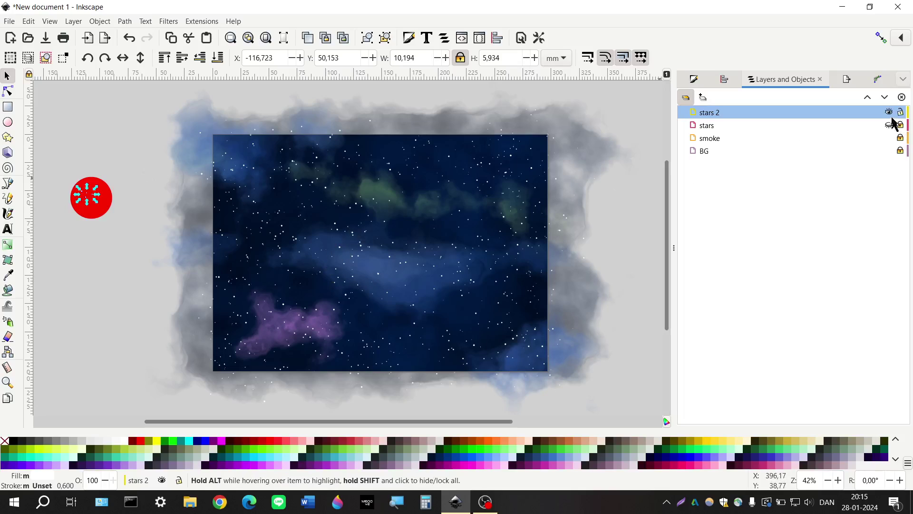
Step: Lock the stars 2 layer and toggle the visibility of stars and stars 2 to compare their star patterns
left_click(900, 112)
left_click(889, 112)
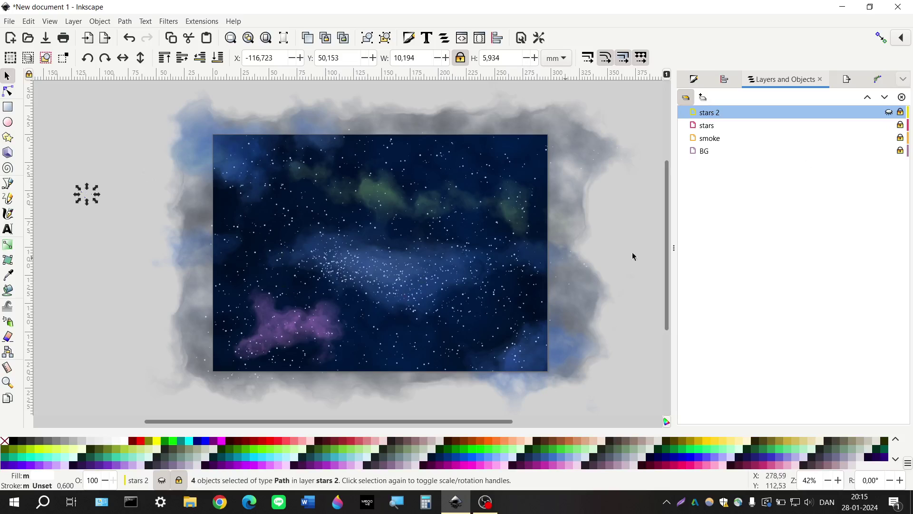
left_click(889, 113)
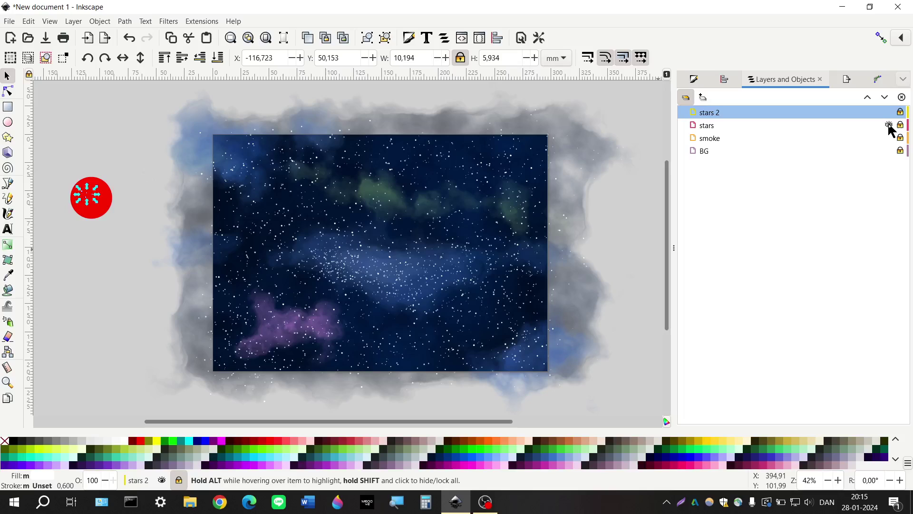
left_click(889, 126)
left_click(890, 113)
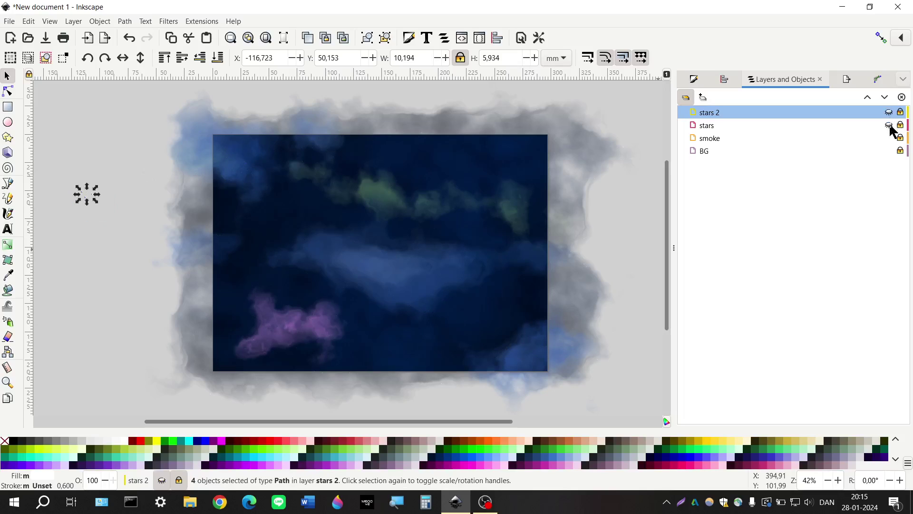
left_click(889, 126)
left_click(889, 125)
left_click(888, 113)
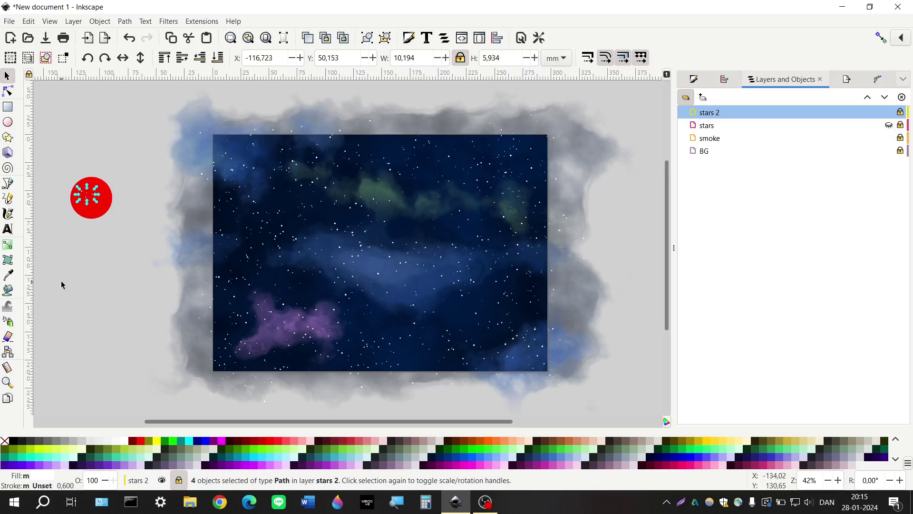
left_click(107, 317)
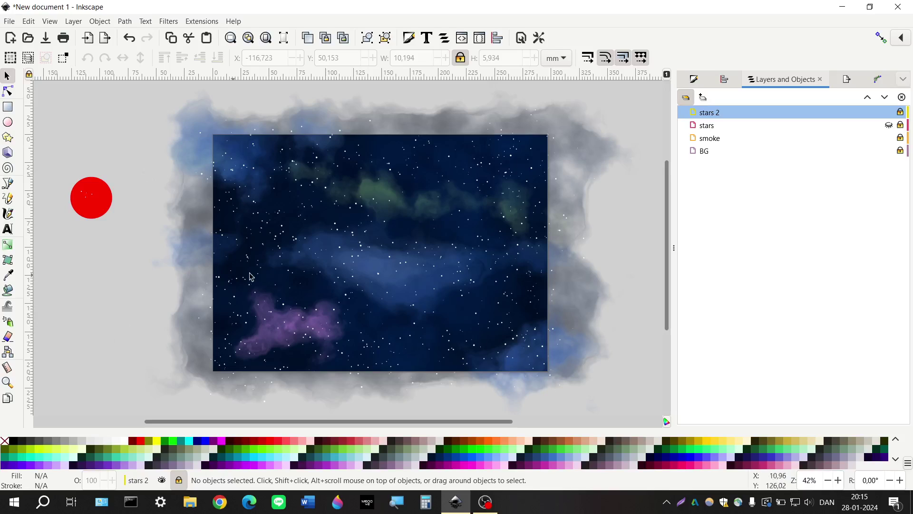
Step: Unlock the stars 2 layer, try filling all its objects with #D5E5FF, and undo the fill
left_click(901, 113)
left_click(851, 114)
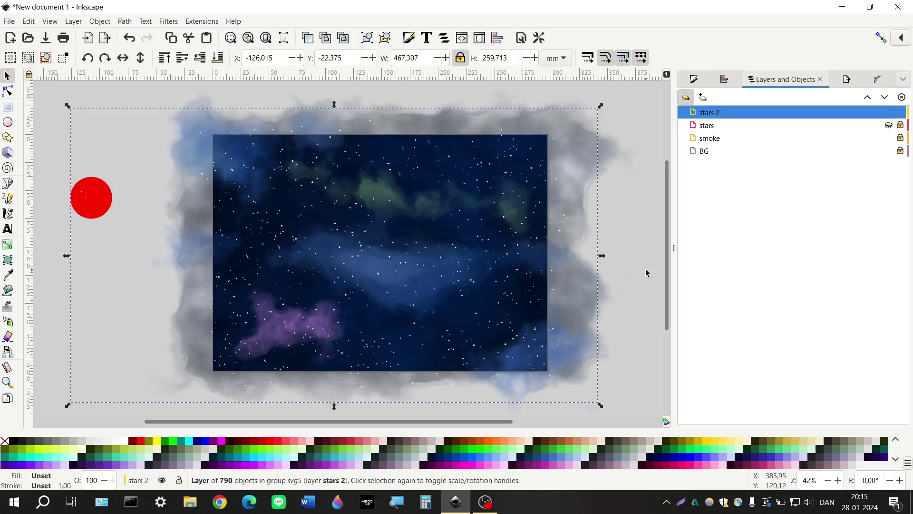
left_click(514, 465)
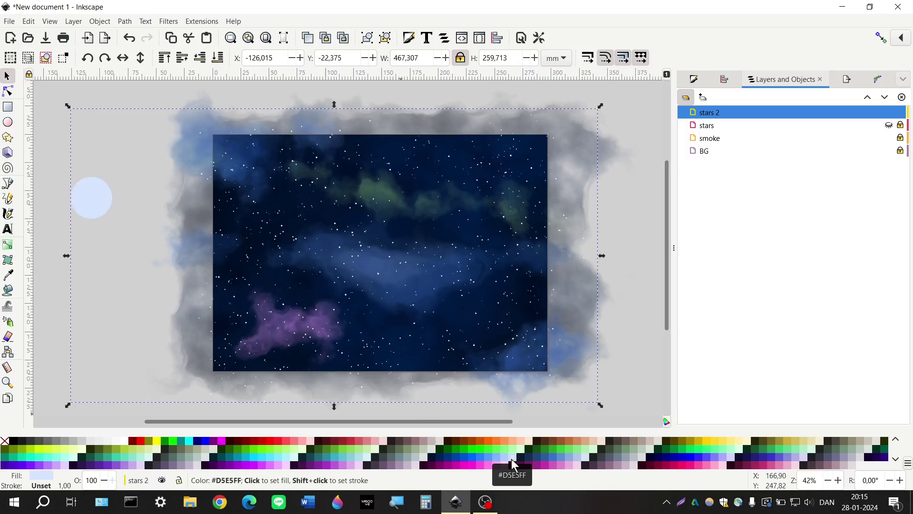
key("ctrl+z")
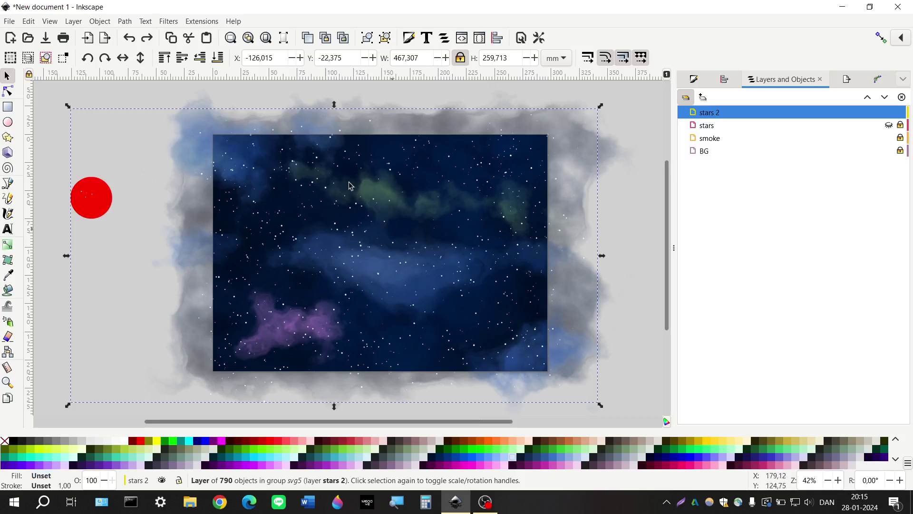
Step: Select all the sprayed stars on the stars 2 layer and merge them into one path with Union
left_click(169, 125)
scroll(159, 119, "down", 1)
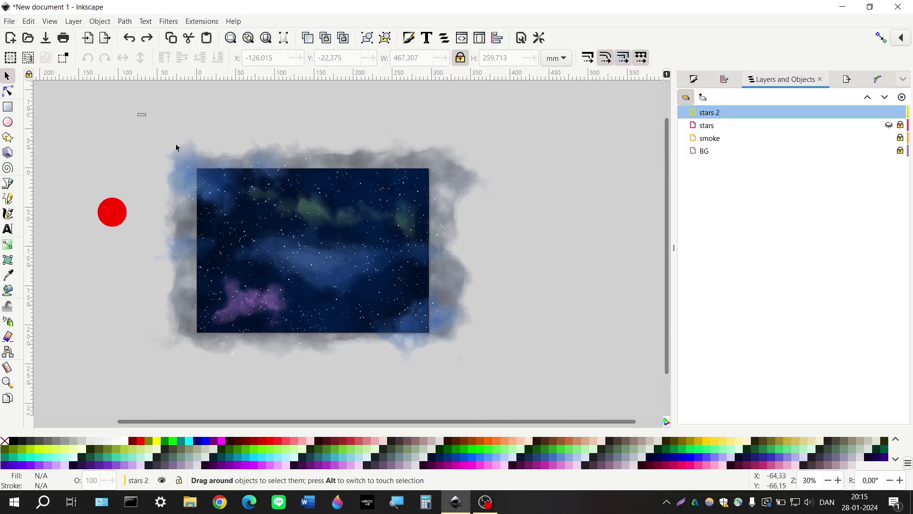
scroll(460, 302, "down", 3)
key("ctrl+a")
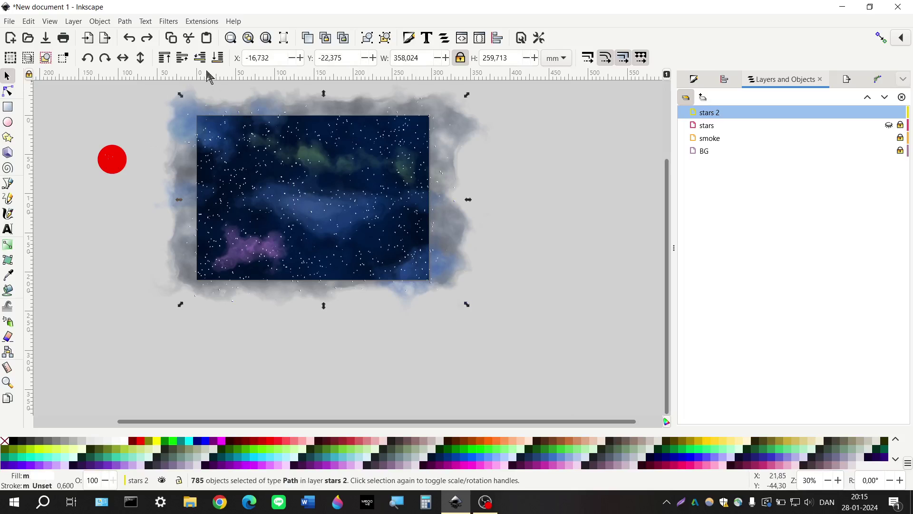
left_click(128, 21)
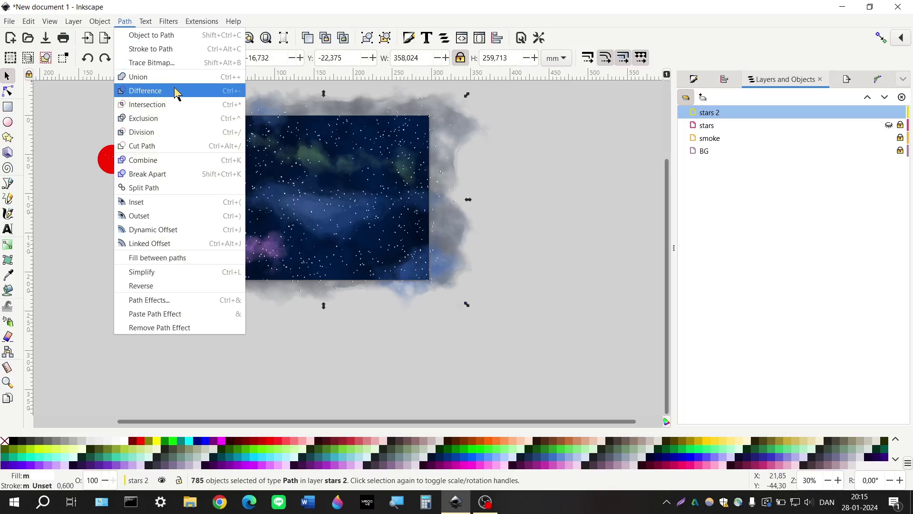
left_click(176, 77)
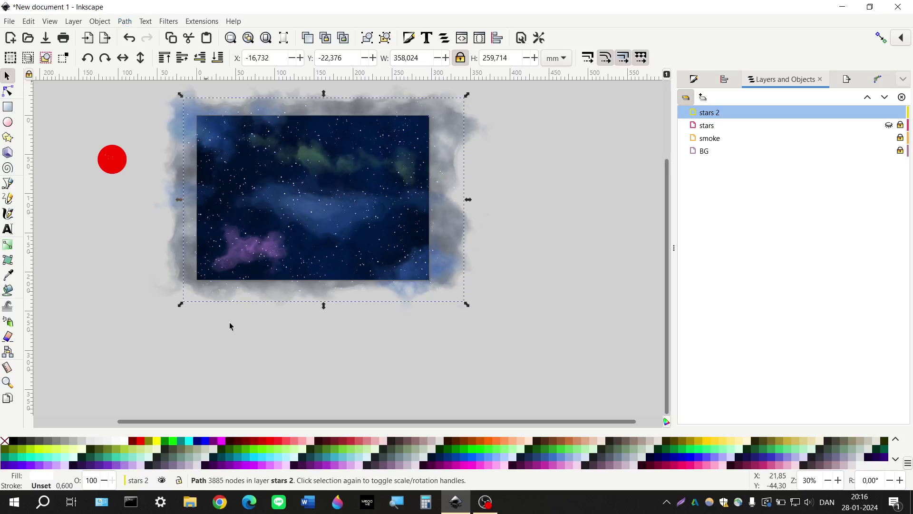
Step: Lock the stars 2 layer, try placing it beneath the smoke layer, and move it back above stars
scroll(296, 285, "up", 3, "ctrl")
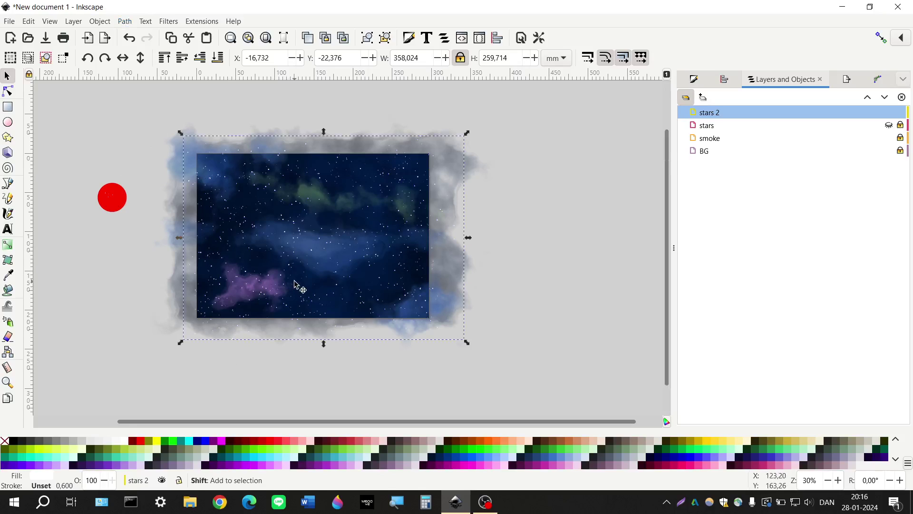
scroll(304, 278, "up", 1, "ctrl")
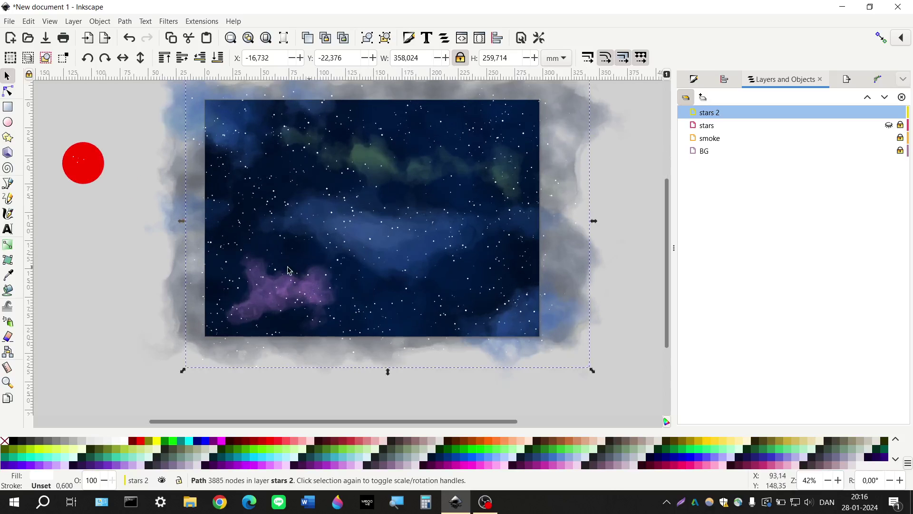
scroll(350, 285, "up", 2)
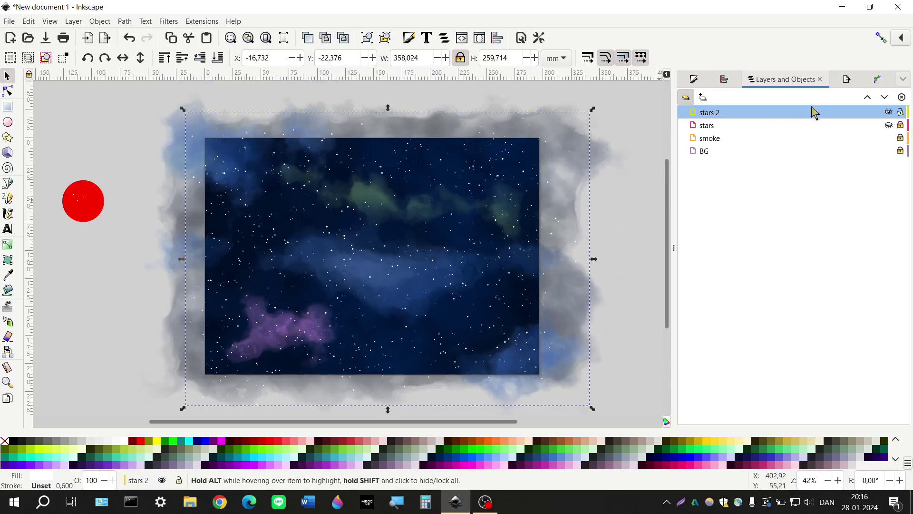
left_click(901, 112)
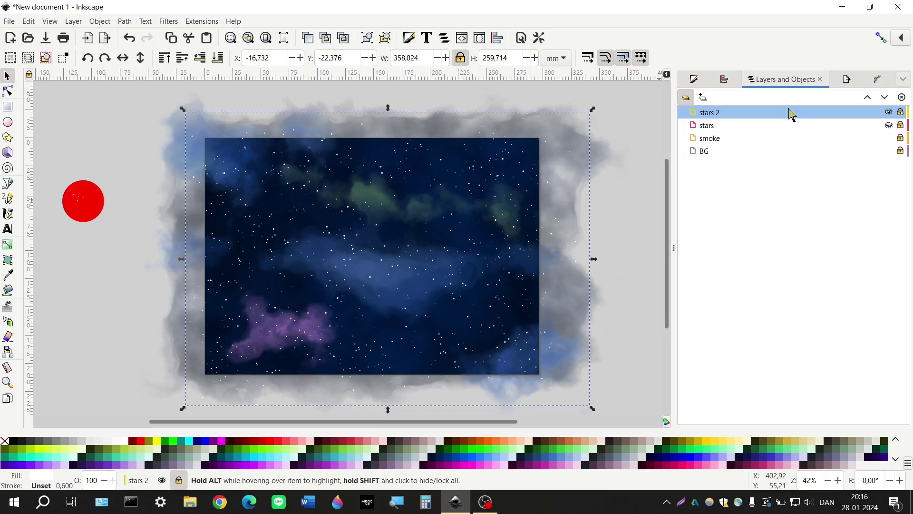
left_click_drag(724, 124, 722, 146)
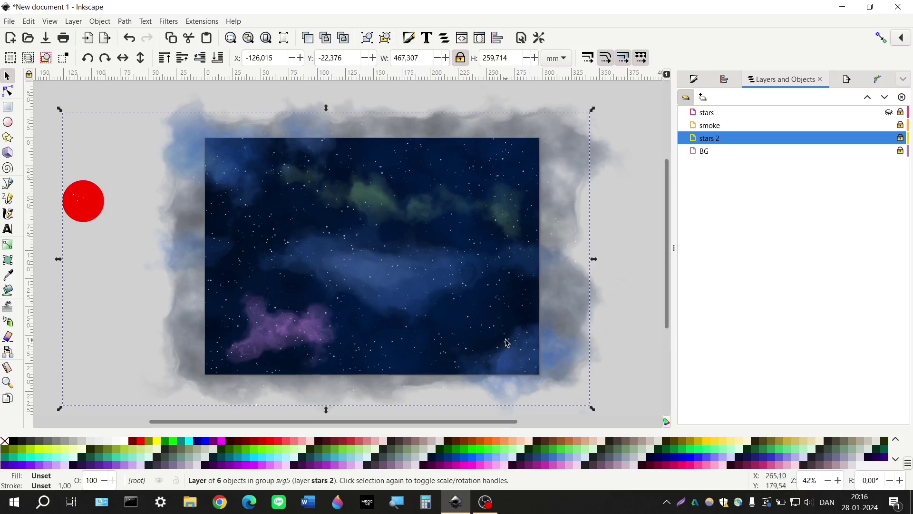
scroll(428, 328, "up", 1)
scroll(349, 337, "right", 2)
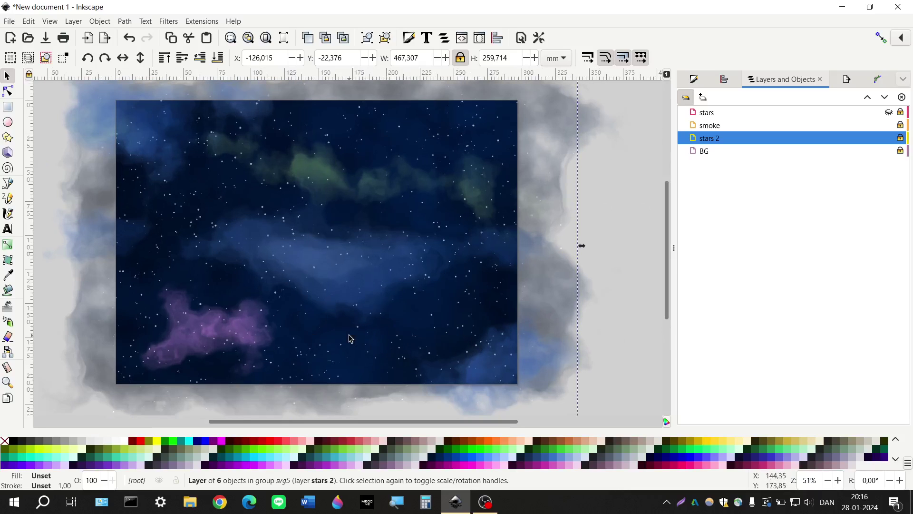
scroll(349, 338, "left", 2)
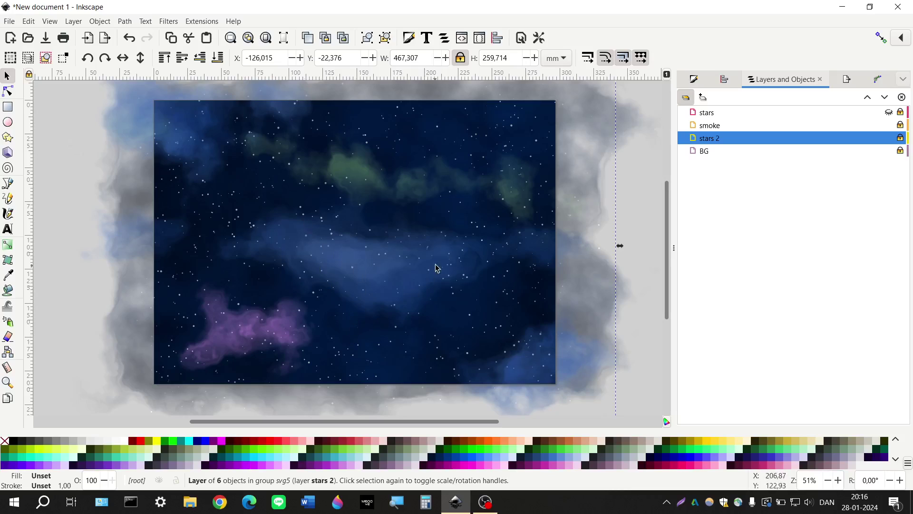
left_click_drag(717, 141, 700, 123)
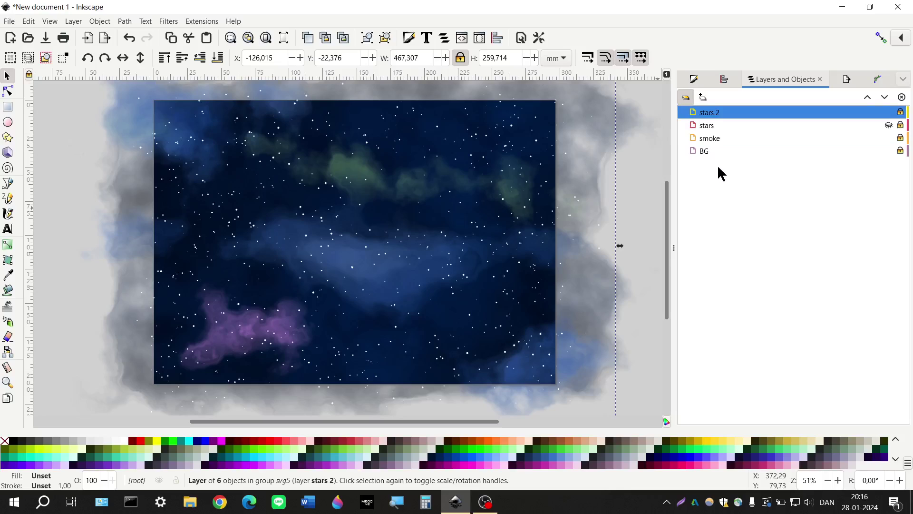
Step: Unlock the stars 2 layer and fill the merged stars path with #D5F6FF
left_click(900, 112)
left_click(515, 238)
left_click(452, 358)
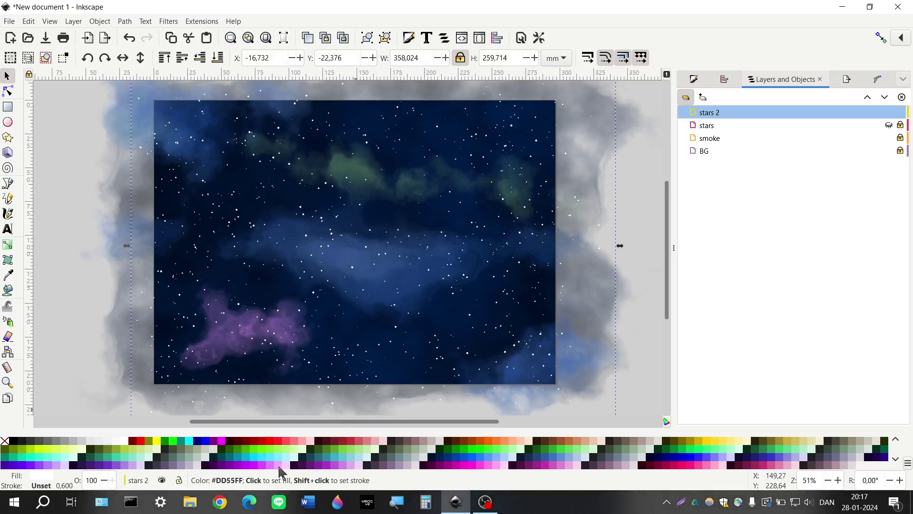
left_click(296, 457)
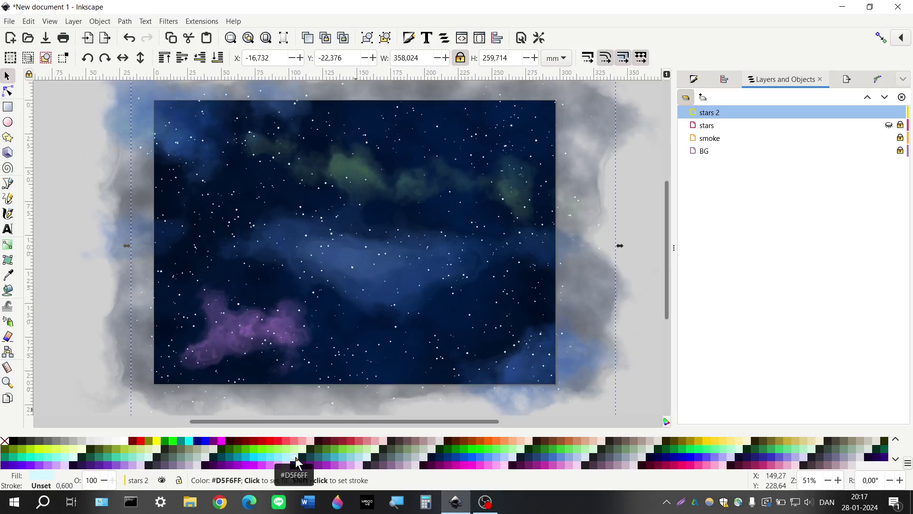
Step: Try opacities of 80%, 60% and 75% on the merged stars path
left_click(694, 79)
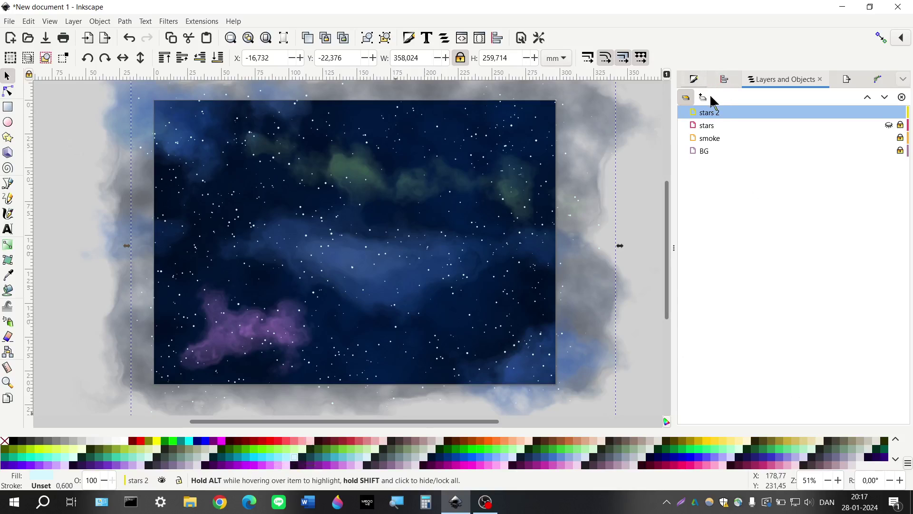
double_click(880, 415)
type("80")
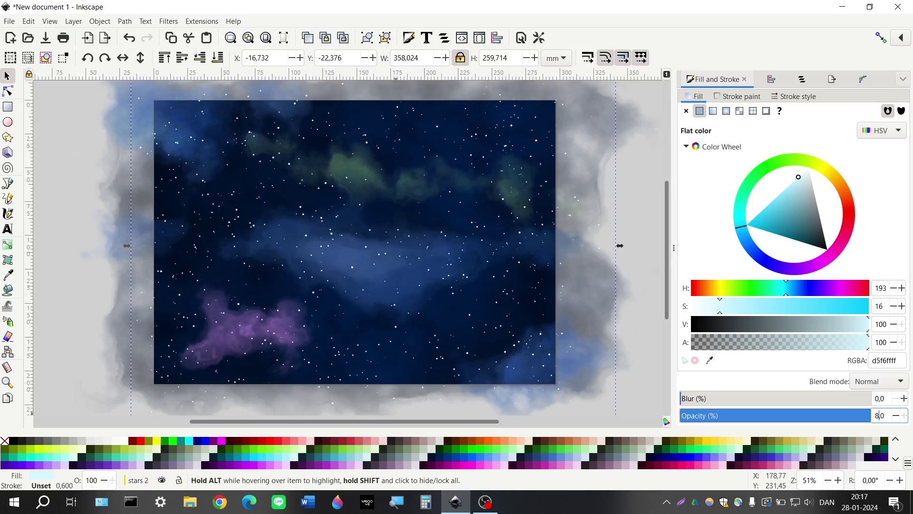
key("Return")
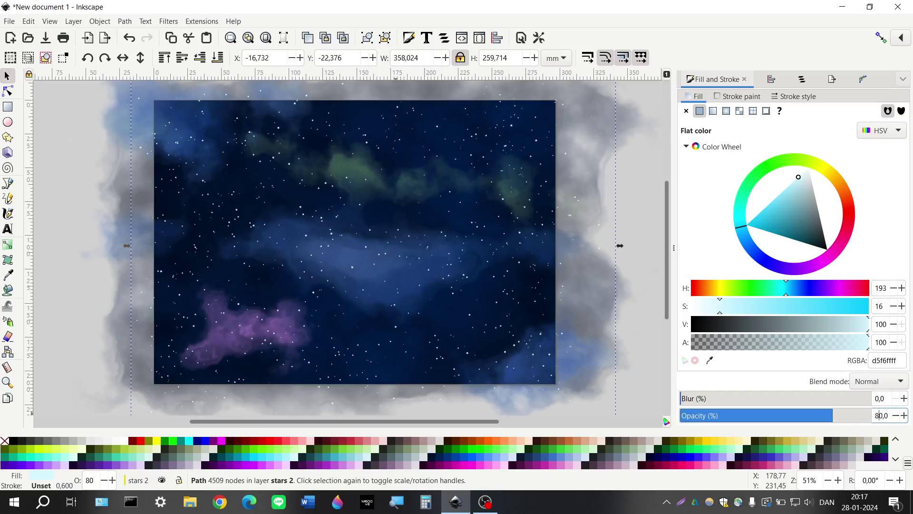
key("Return")
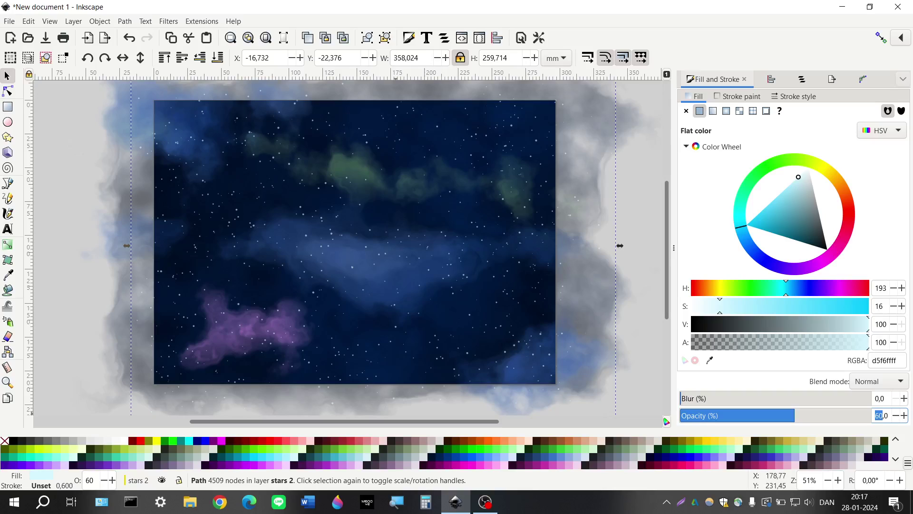
key("Return")
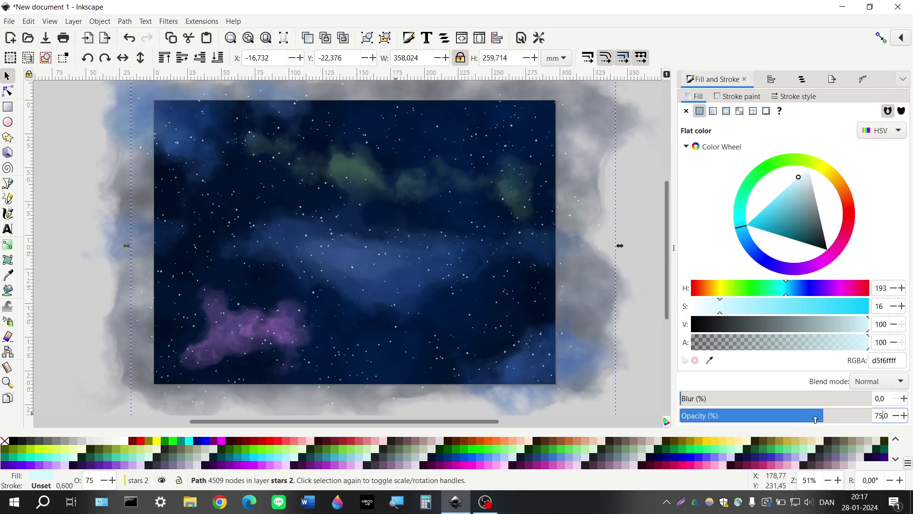
Step: Try blur values of 40%, 4% and 2% on the merged stars path and compare the look
double_click(878, 399)
key("Return")
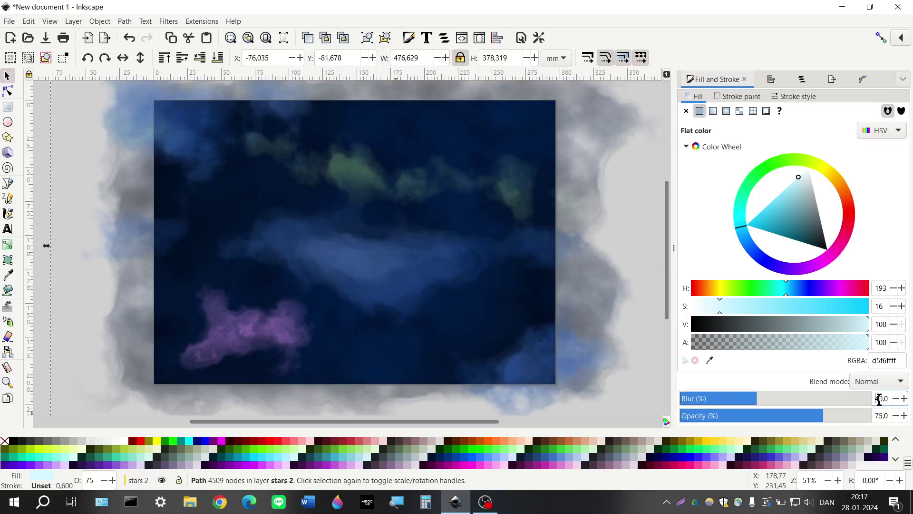
left_click(877, 418)
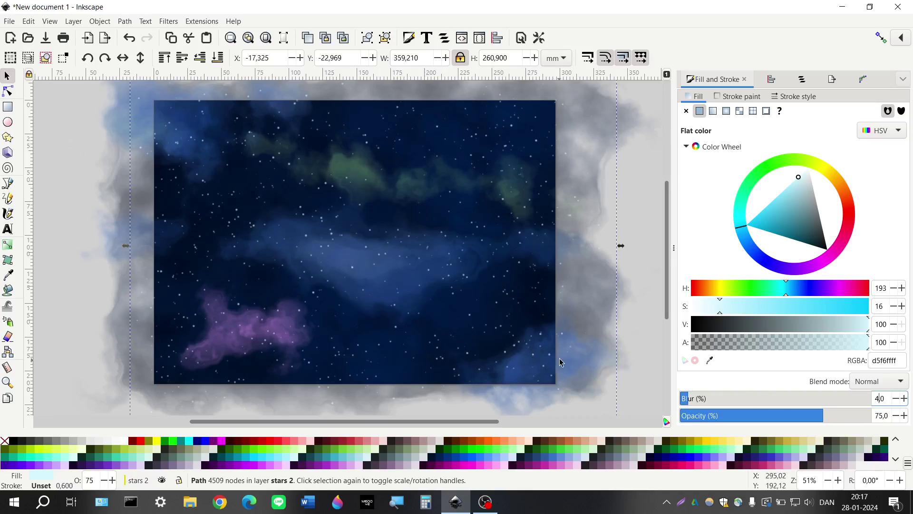
scroll(353, 226, "up", 3)
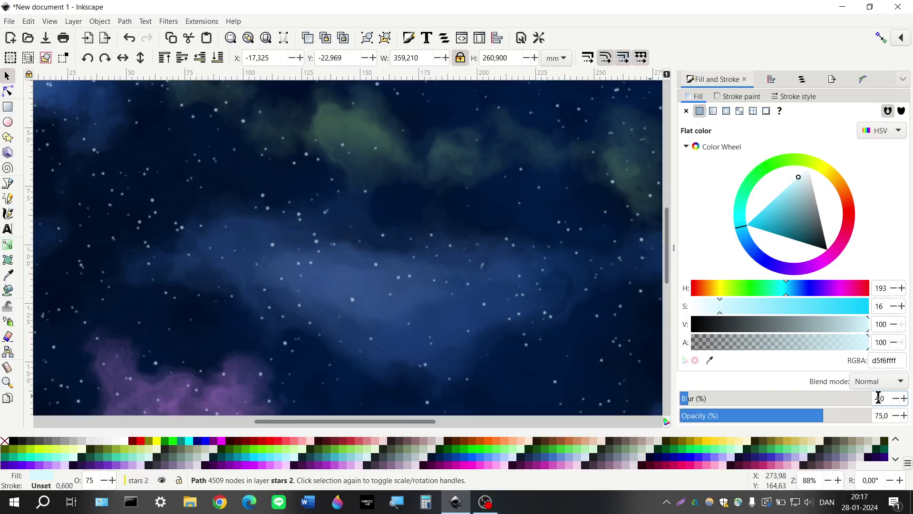
scroll(878, 398, "down", 1)
scroll(878, 398, "down", 1)
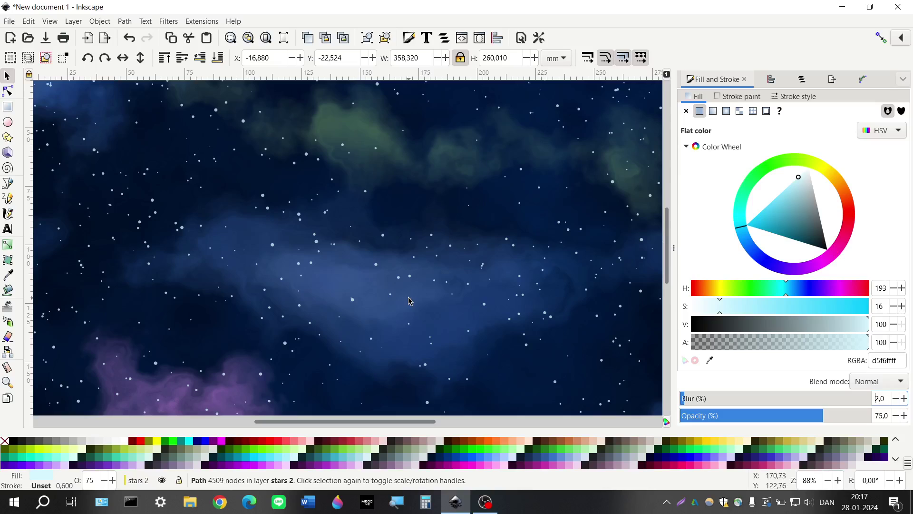
scroll(410, 301, "down", 2)
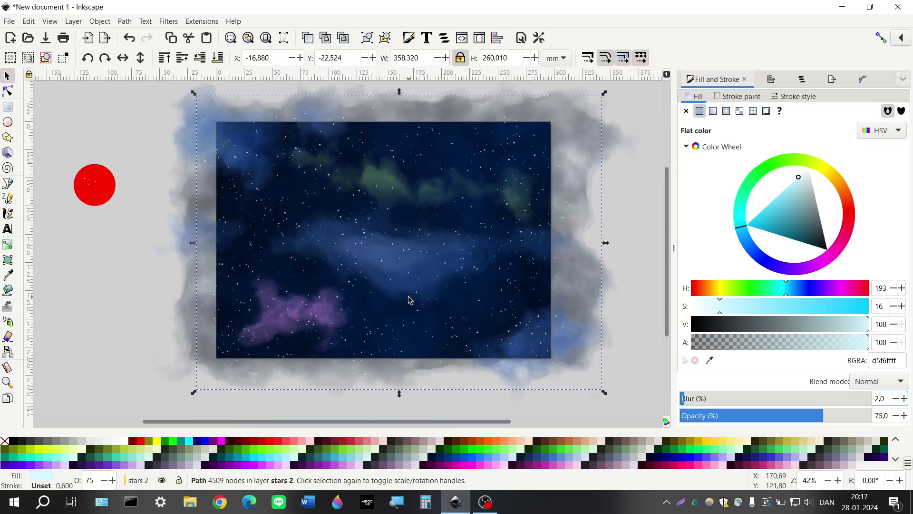
scroll(409, 300, "up", 2)
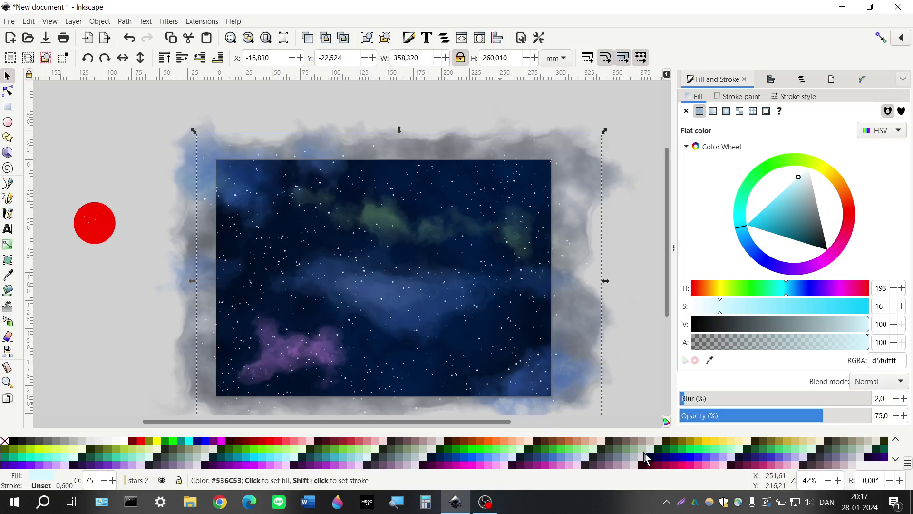
Step: Reset the merged stars path to 100% opacity and 0% blur
double_click(879, 416)
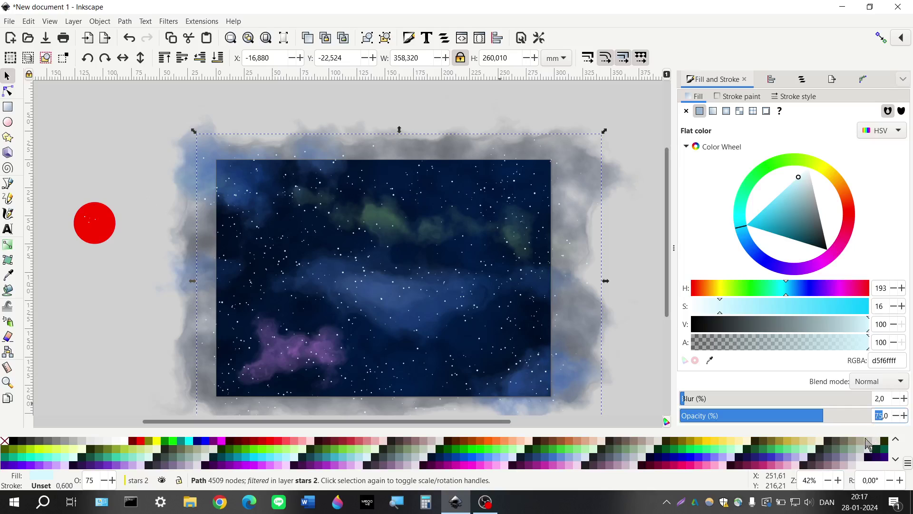
type("100")
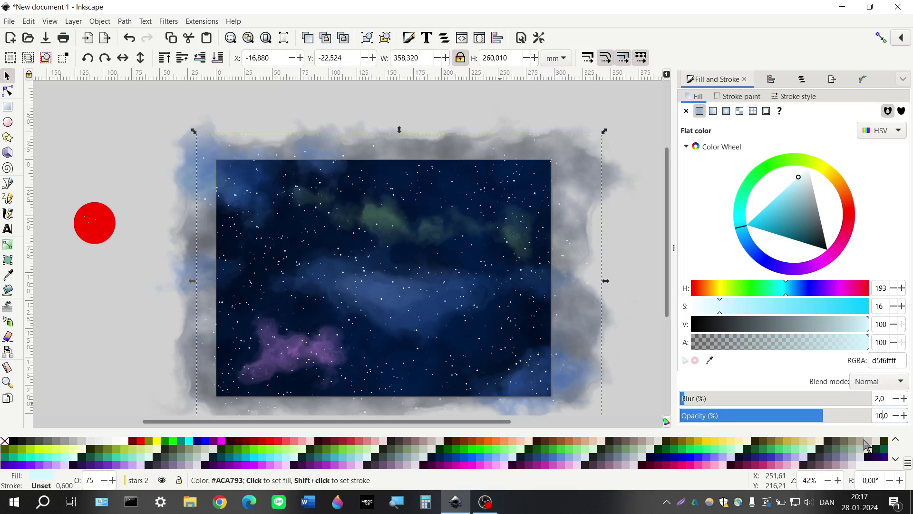
key("Return")
double_click(877, 400)
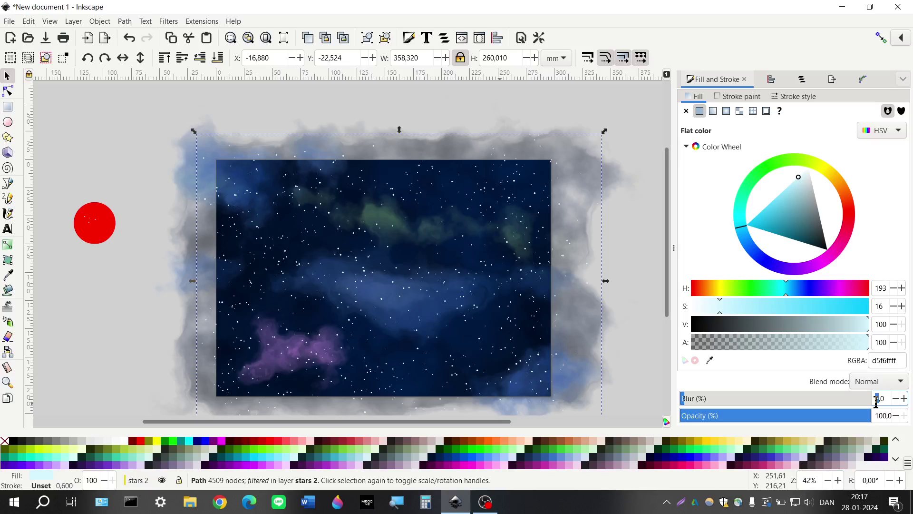
type("0")
key("Return")
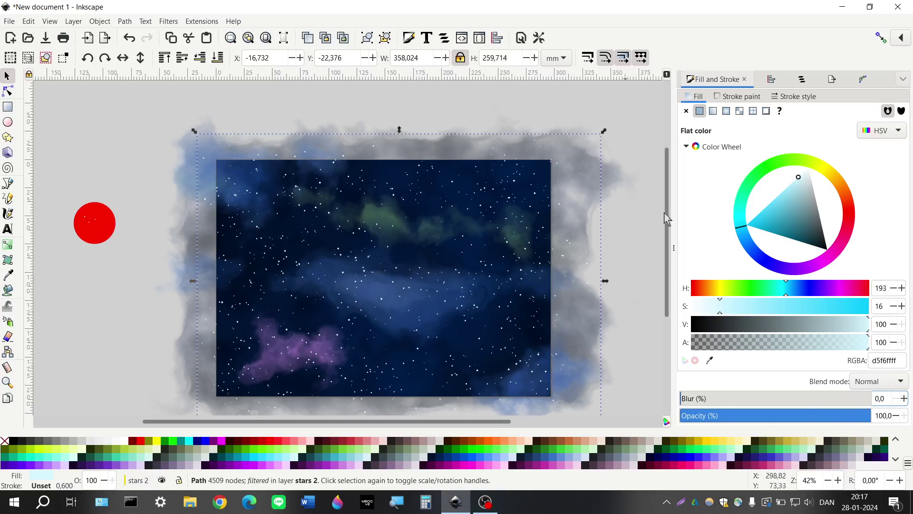
Step: Add an Offset path effect to the merged stars path, set its offset to -0.1 mm, and deselect the path
left_click(862, 79)
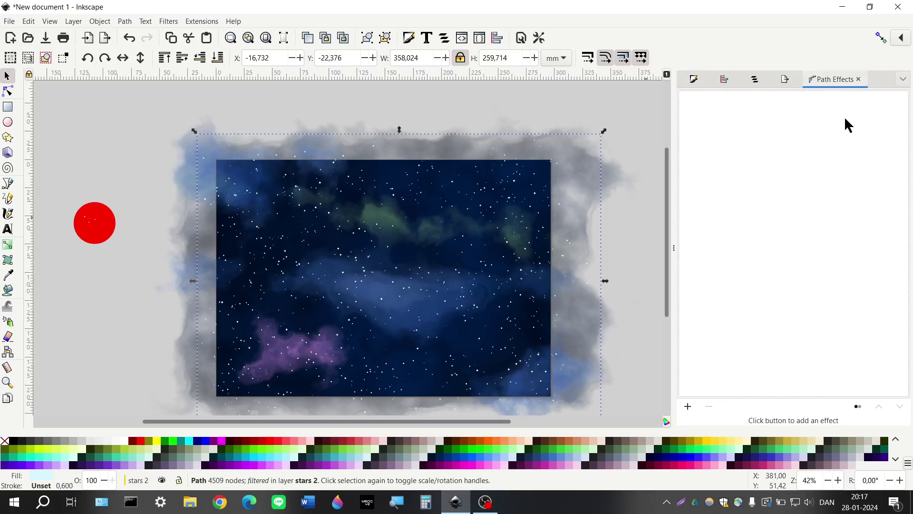
left_click(687, 406)
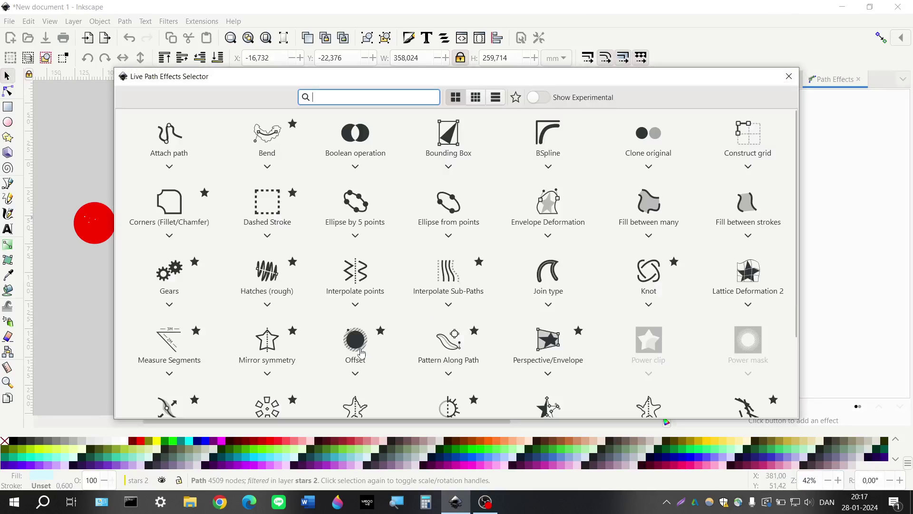
key("Escape")
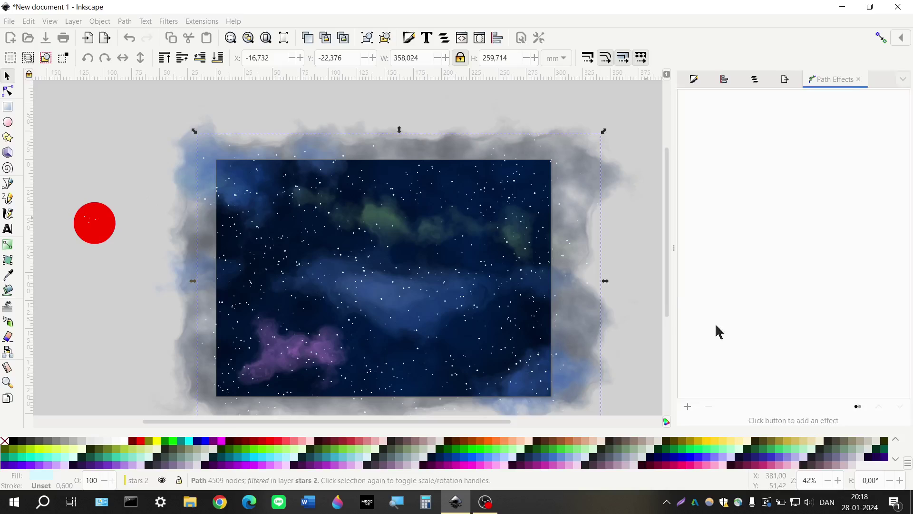
left_click(741, 355)
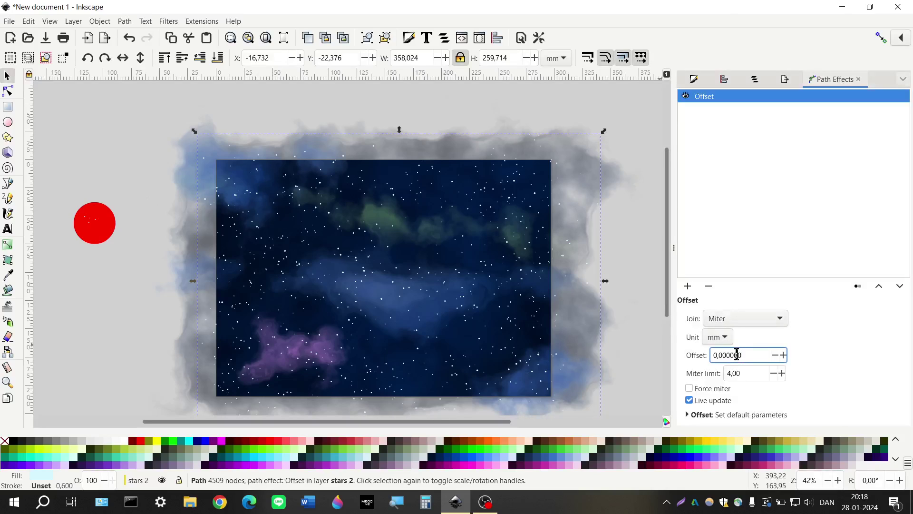
double_click(736, 355)
key("BackSpace")
key("BackSpace")
key("BackSpace")
type("-0,")
key("Return")
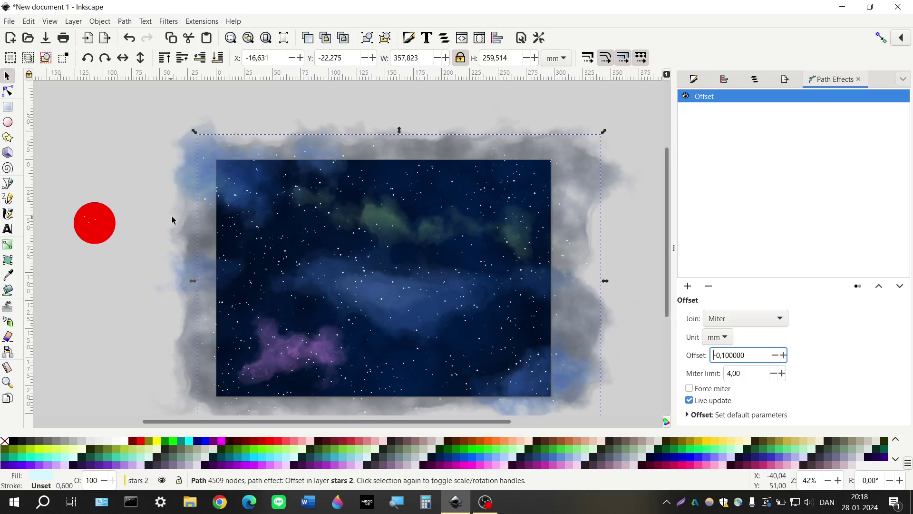
key("Escape")
scroll(300, 195, "up", 2)
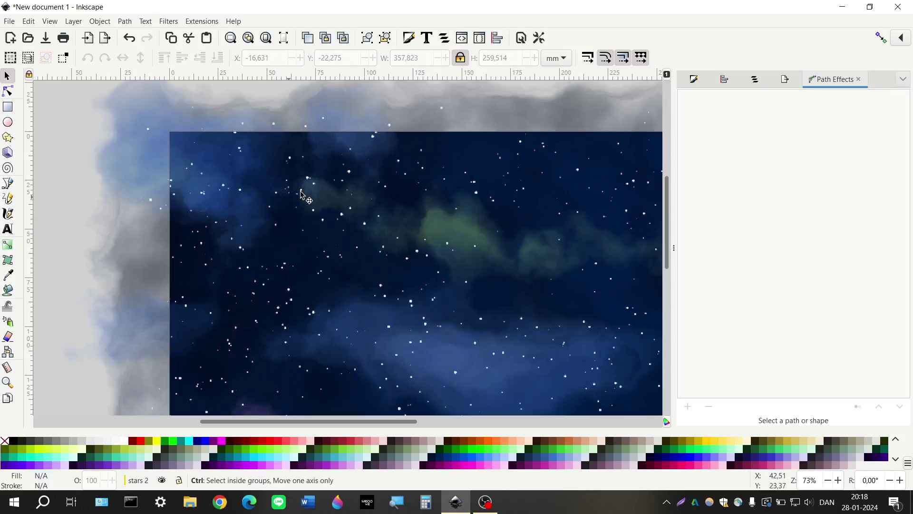
Step: Fill the merged stars path with red (#FF0000)
scroll(300, 195, "up", 2)
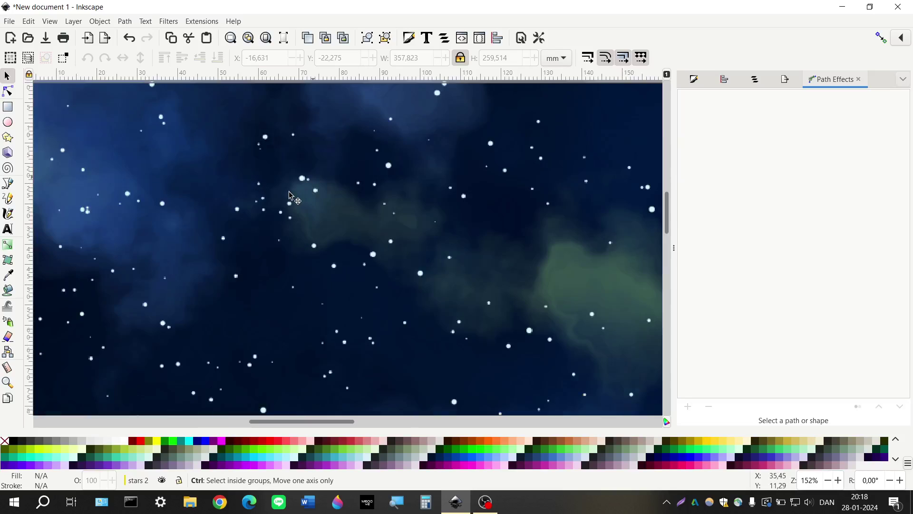
scroll(290, 198, "up", 2)
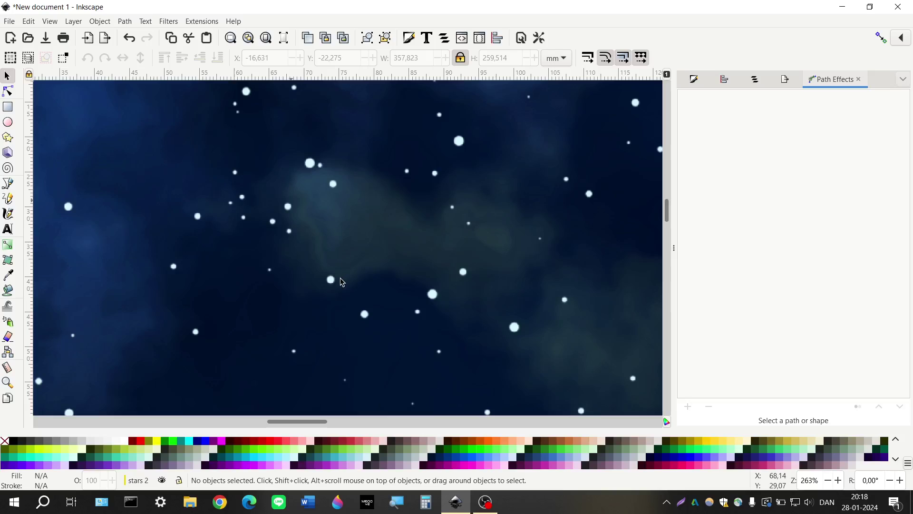
scroll(339, 282, "down", 2)
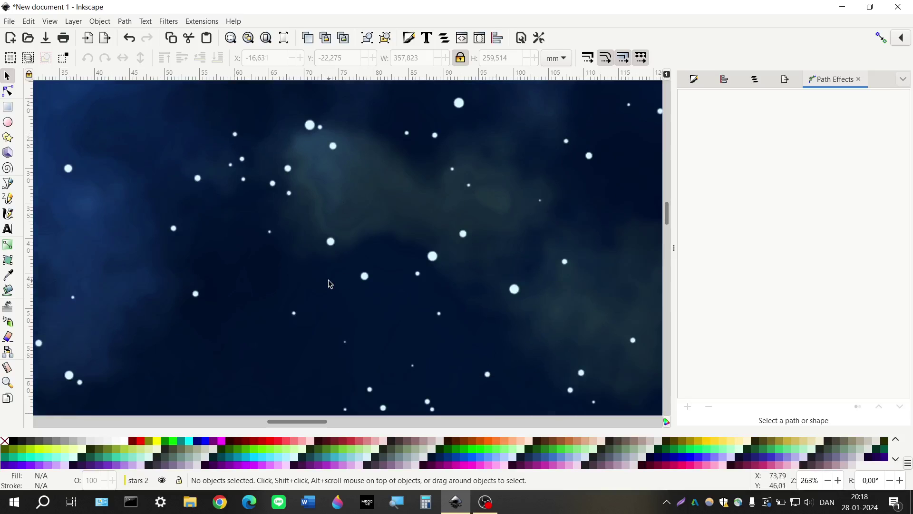
left_click(366, 279)
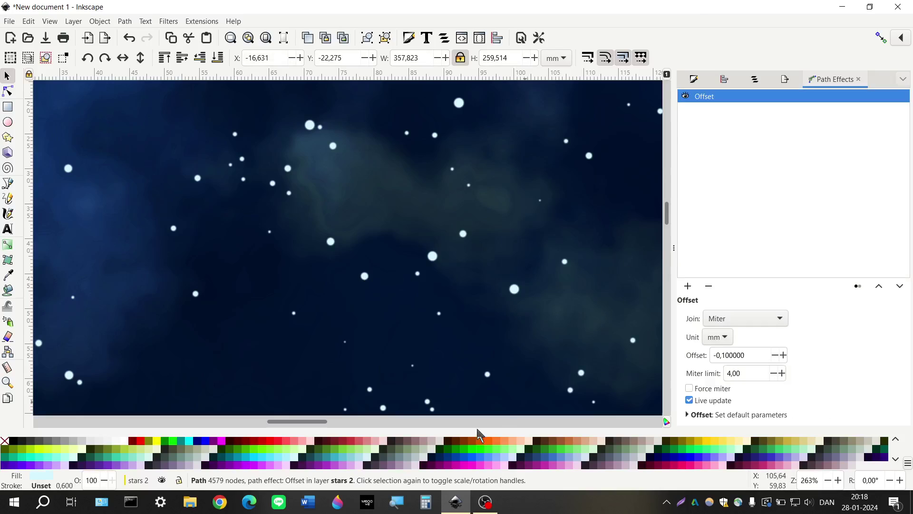
left_click(141, 441)
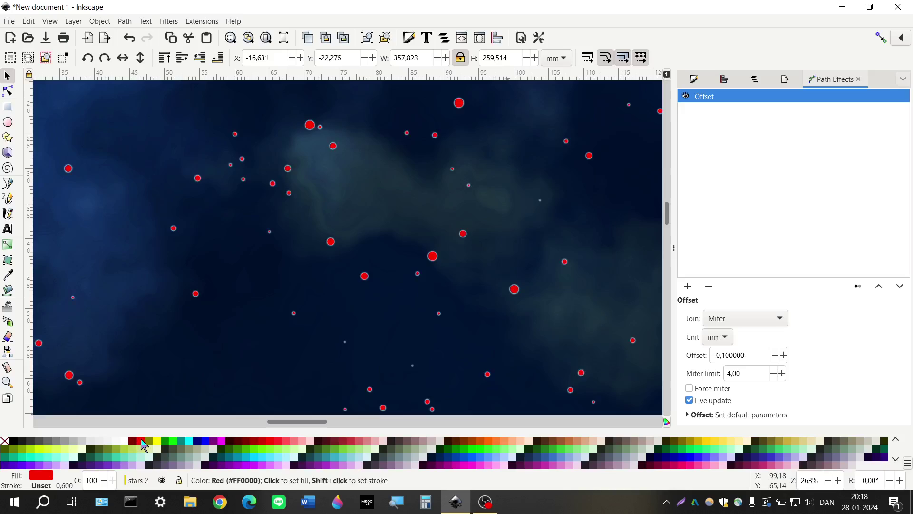
Step: Set the merged stars path's offset to -0.25 mm and change its fill to white
left_click(724, 357)
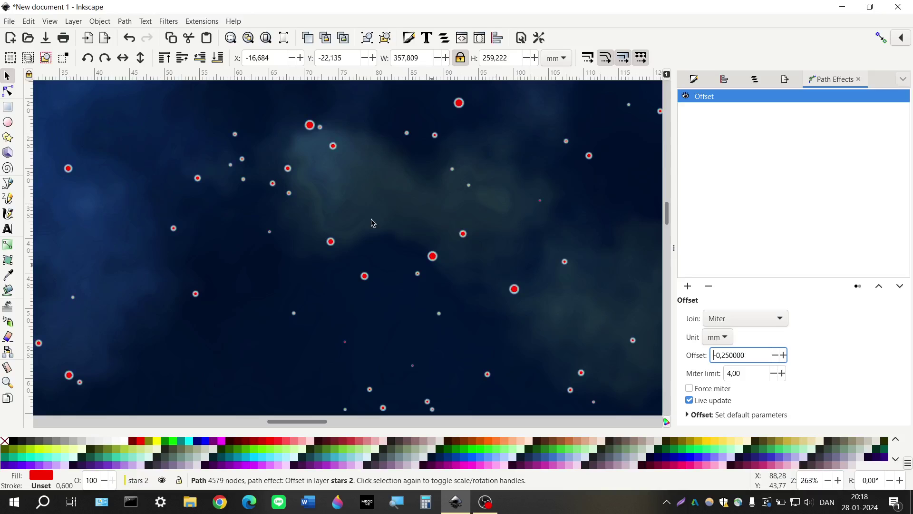
left_click(125, 443)
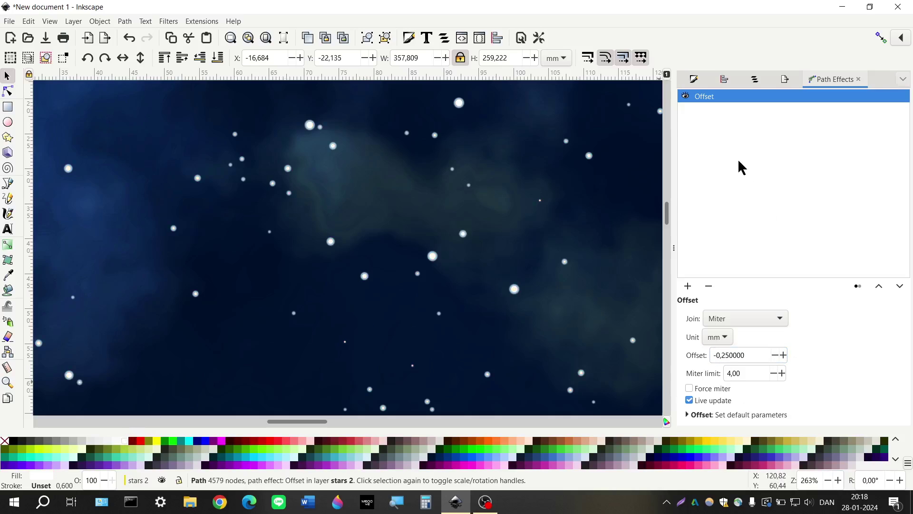
left_click(692, 81)
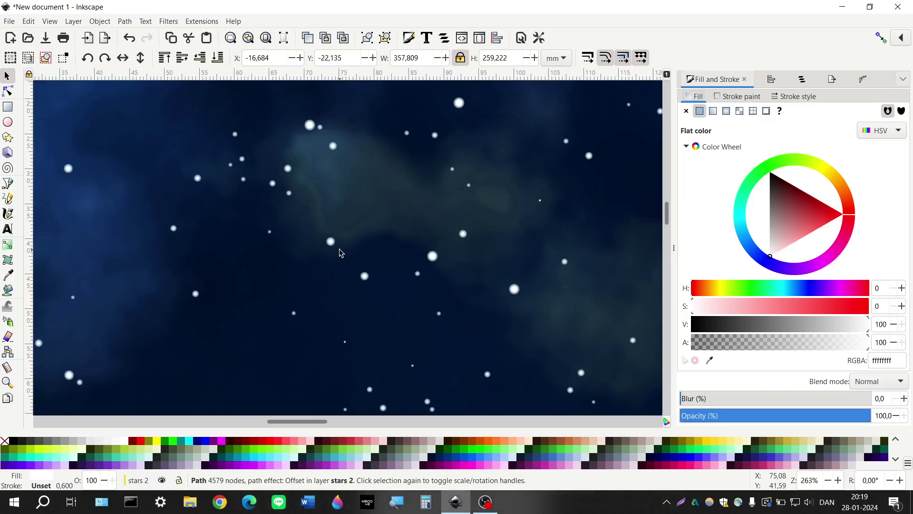
Step: Examine the white stars against the whole night sky, with the stars path deselected
scroll(309, 260, "down", 1, "ctrl")
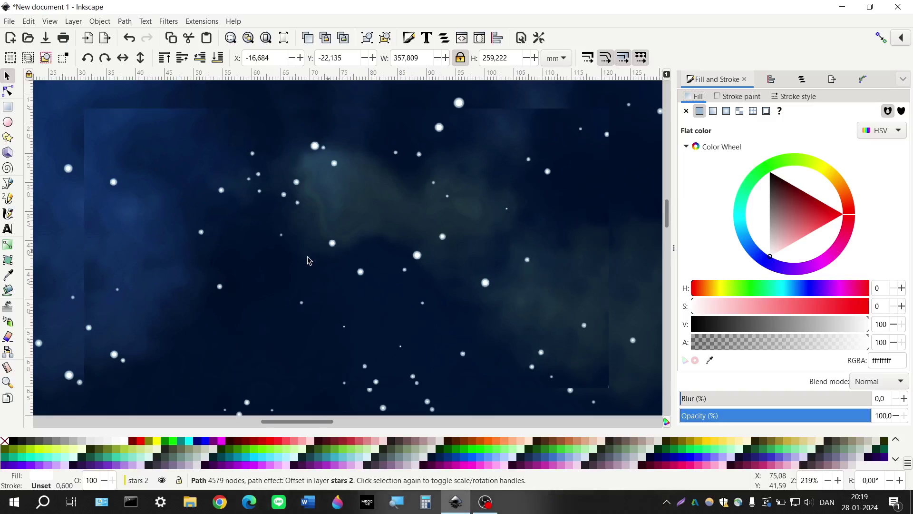
scroll(309, 260, "down", 6, "ctrl")
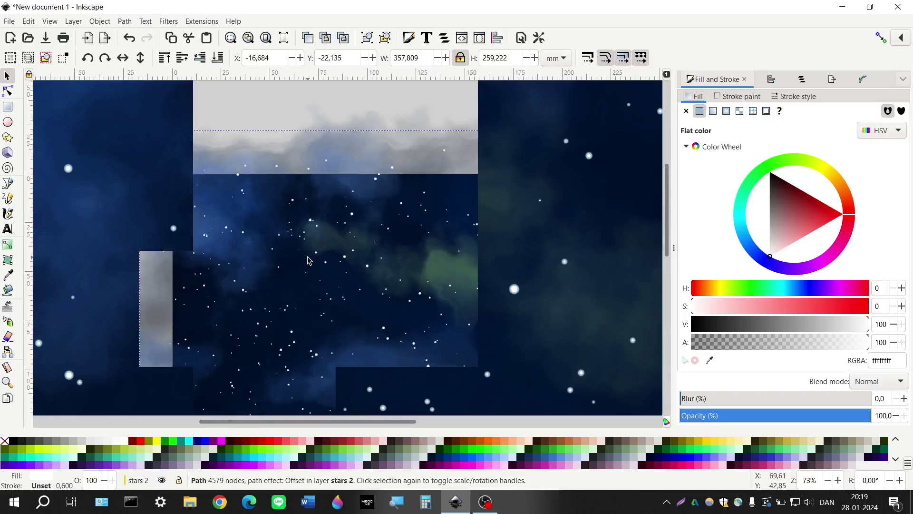
scroll(308, 261, "down", 4)
scroll(309, 261, "down", 4, "ctrl")
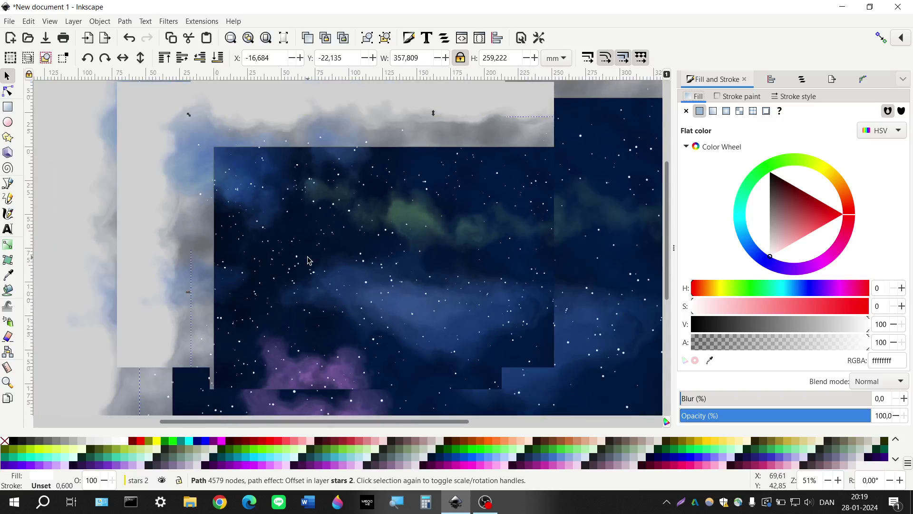
scroll(308, 261, "up", 2)
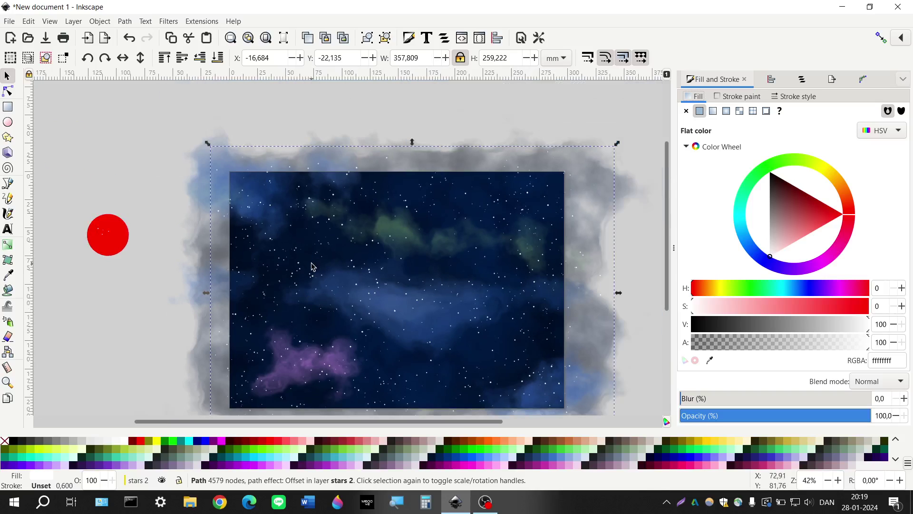
scroll(308, 260, "down", 2)
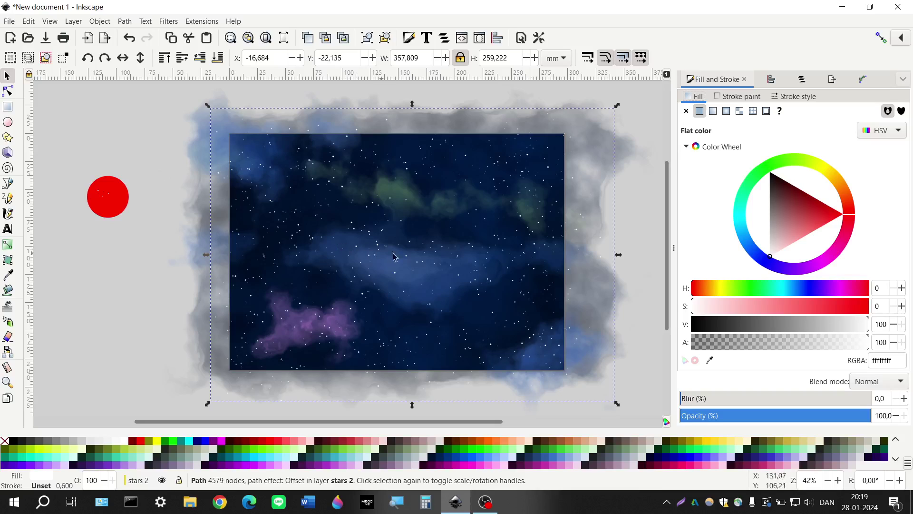
scroll(387, 256, "up", 1)
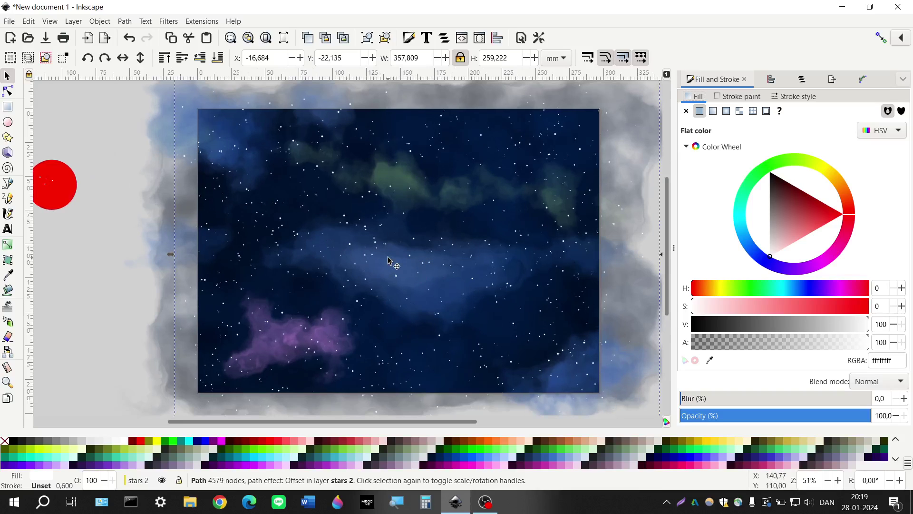
left_click(98, 258)
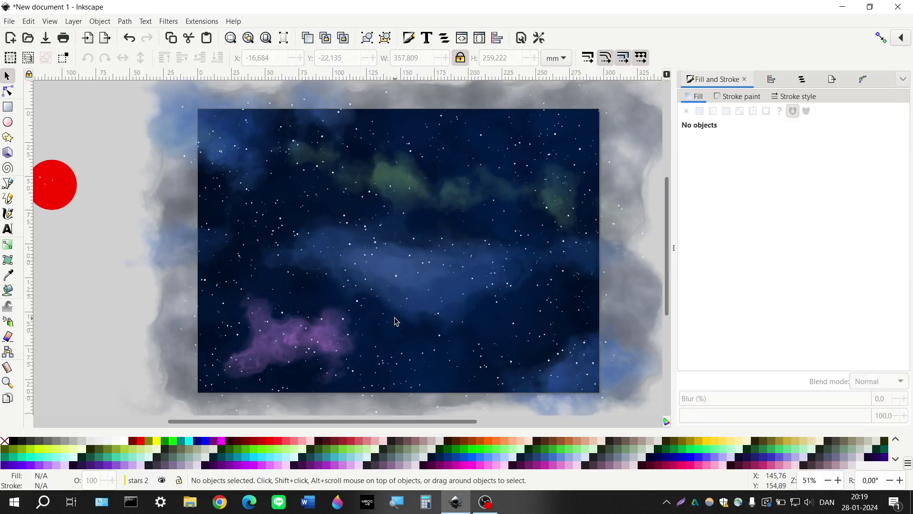
Step: Lock the stars 2 layer, then make BG the active layer and unlock it
left_click(802, 79)
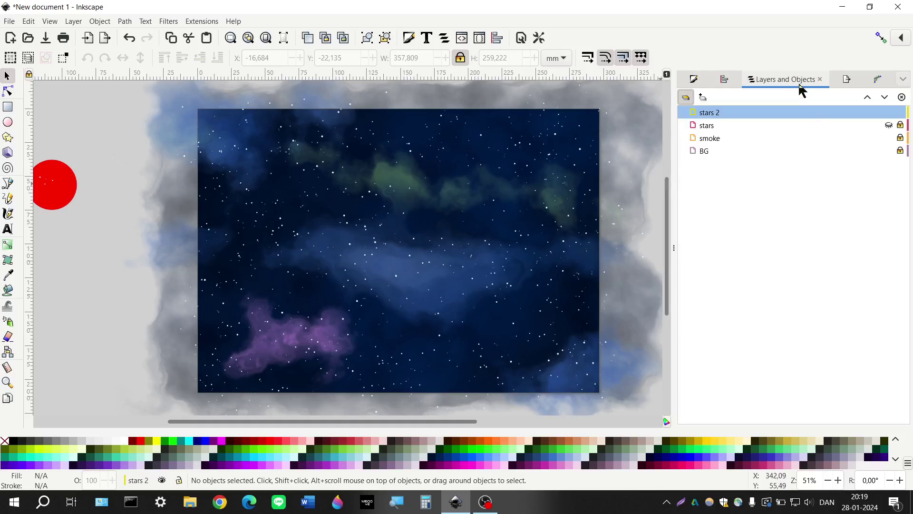
left_click(901, 112)
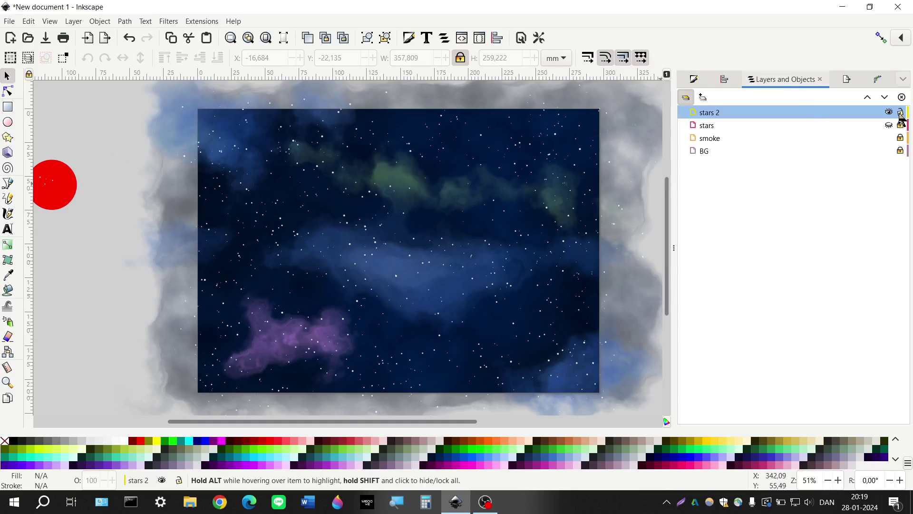
left_click(702, 153)
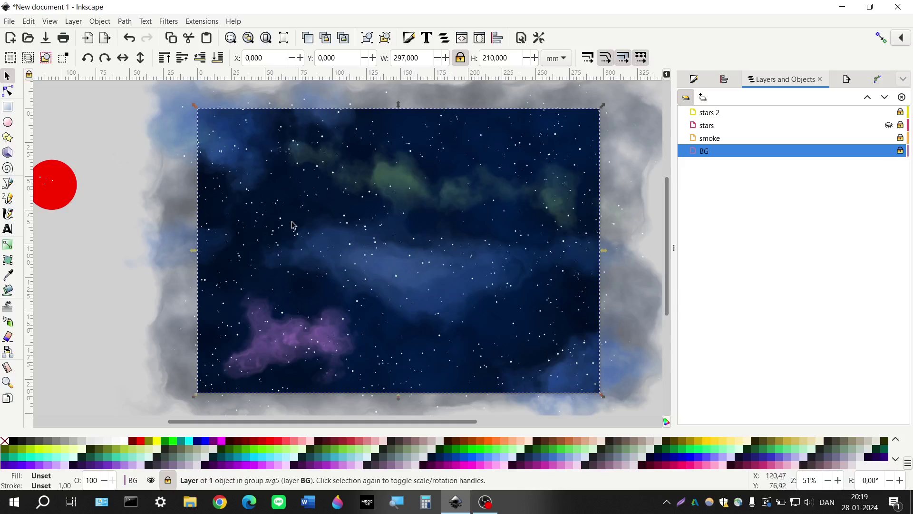
scroll(293, 226, "left", 2)
left_click(8, 123)
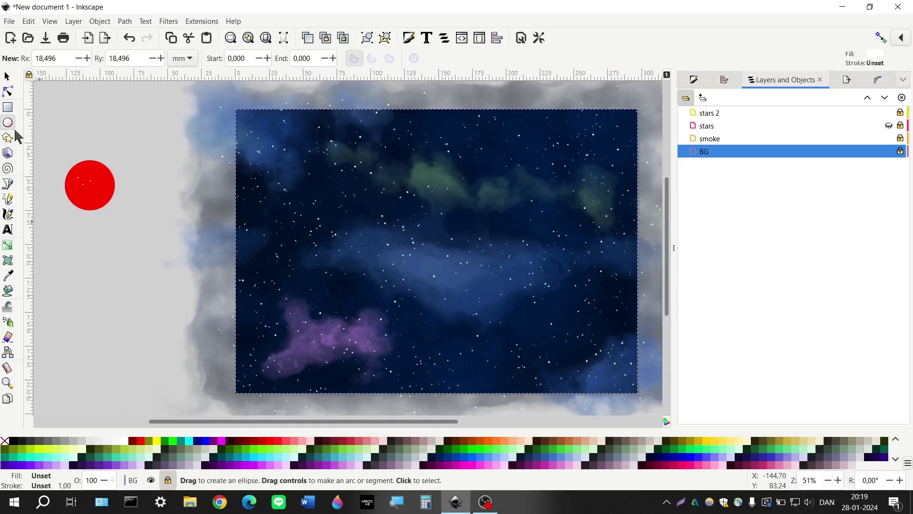
left_click(7, 106)
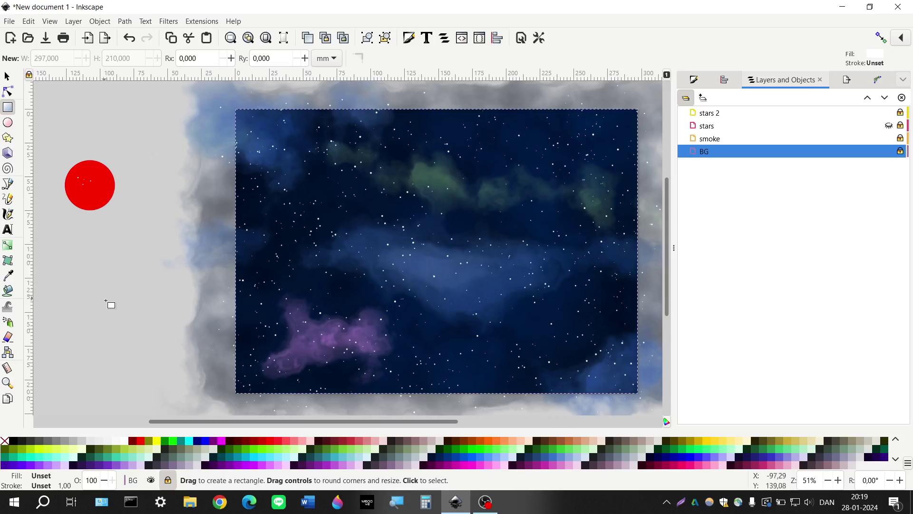
left_click(901, 152)
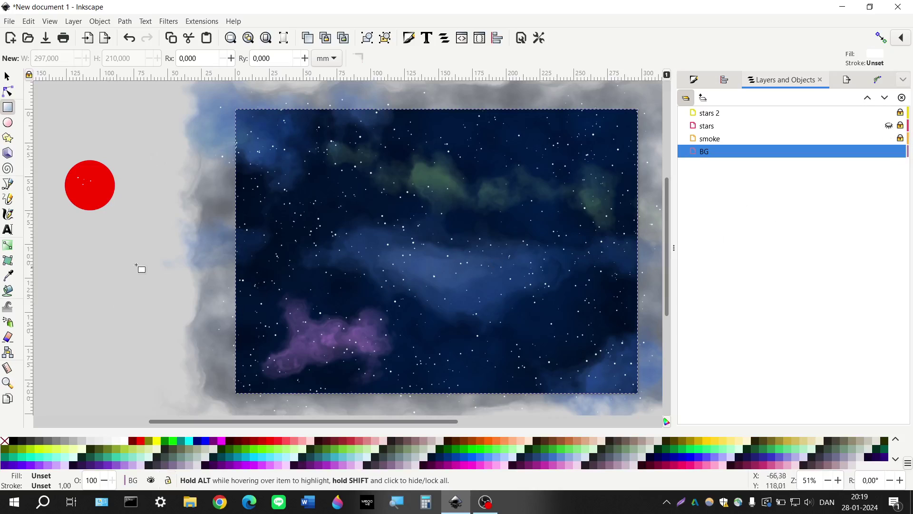
Step: Draw a rectangle about 52 by 26 mm beside the page, below the red circle, and fill it with linear gradient 1035
left_click_drag(68, 246, 138, 282)
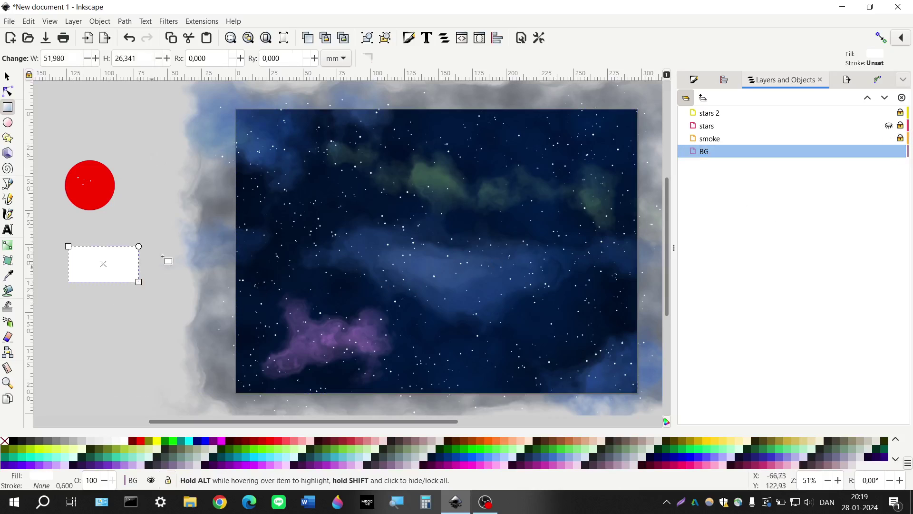
left_click(696, 80)
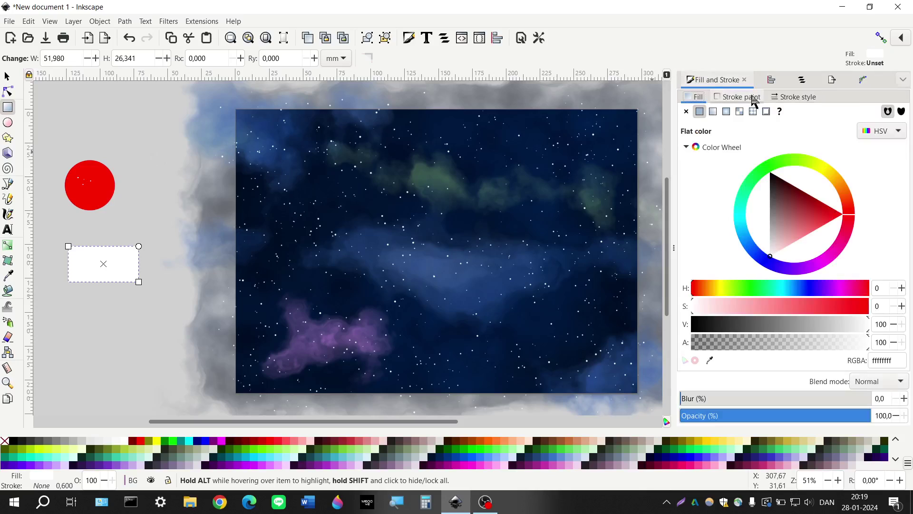
left_click(713, 111)
left_click(727, 130)
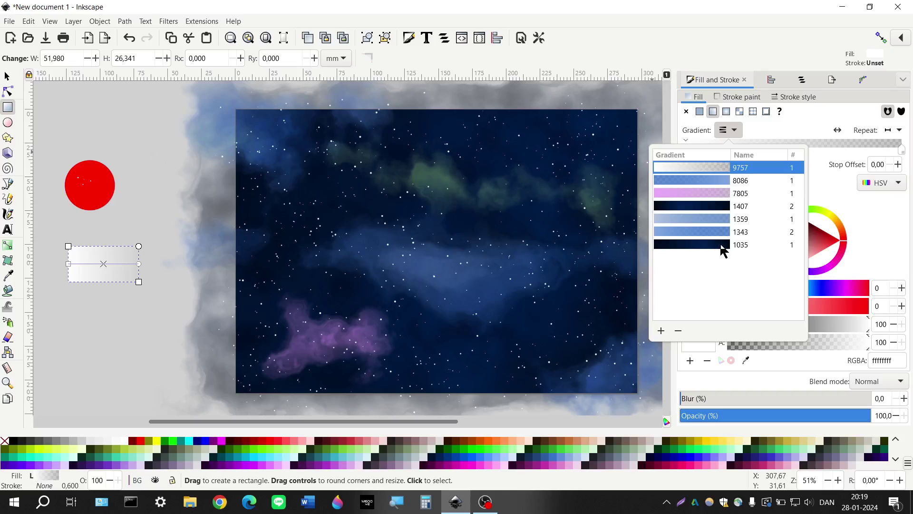
left_click(737, 244)
Step: Rename gradient 1035 as BG_1 and close the gradient list
left_click(747, 234)
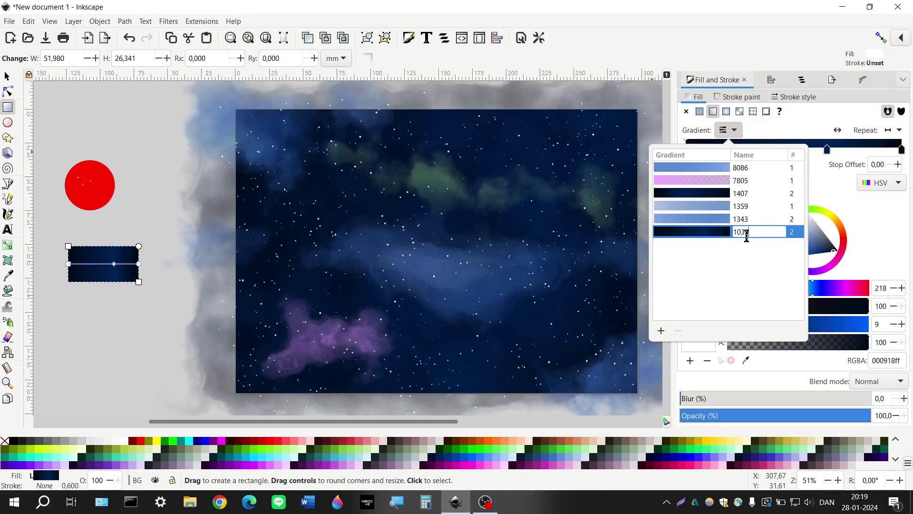
key("BackSpace")
key("BackSpace")
key("BackSpace")
key("BackSpace")
type("BG_1")
key("Return")
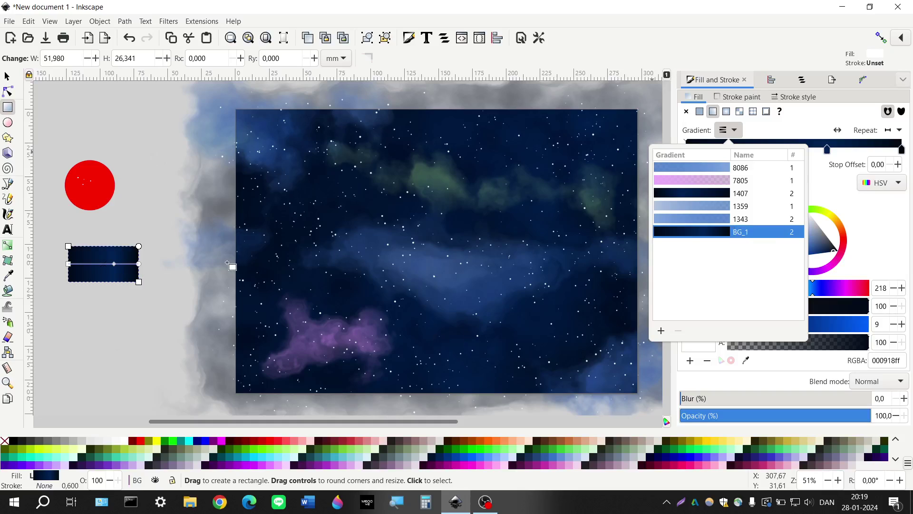
key("Escape")
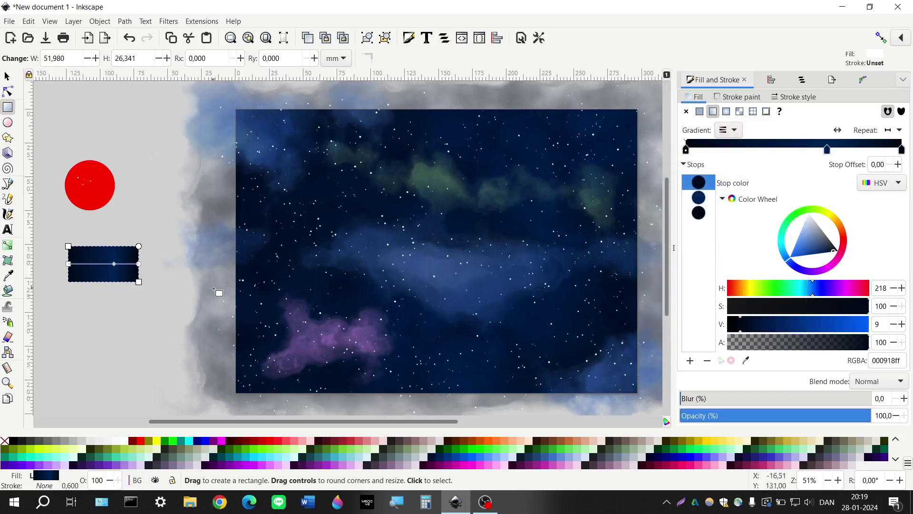
Step: Move the small gradient rectangle to about X -129 mm, Y 96 mm and deselect it
left_click(8, 76)
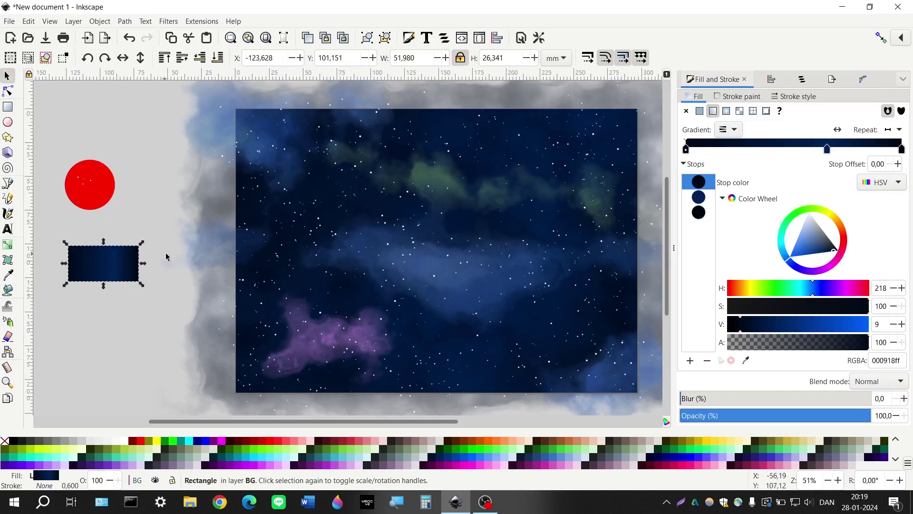
left_click_drag(126, 264, 119, 257)
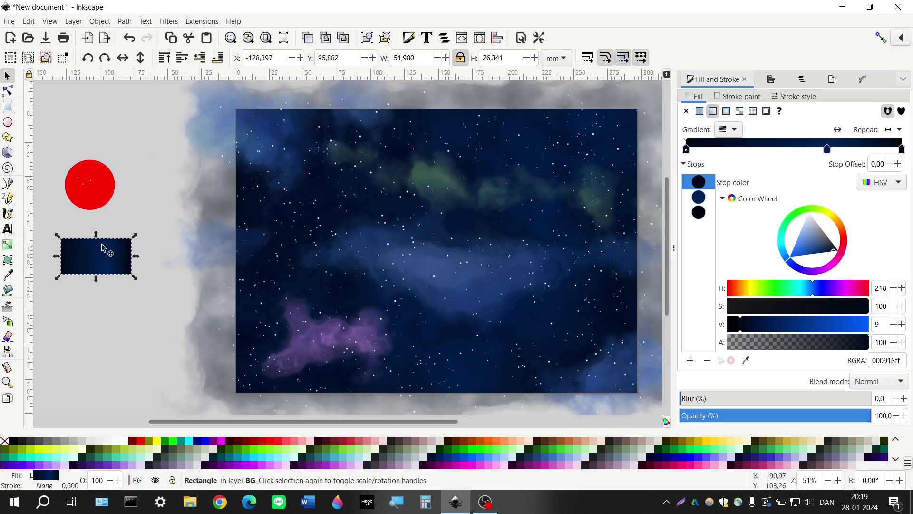
left_click(220, 273)
Step: Brighten the middle stop of the page background's BG_1 gradient and move its end stops to about 0.50 and 0.80
scroll(216, 276, "right", 2)
left_click(296, 270)
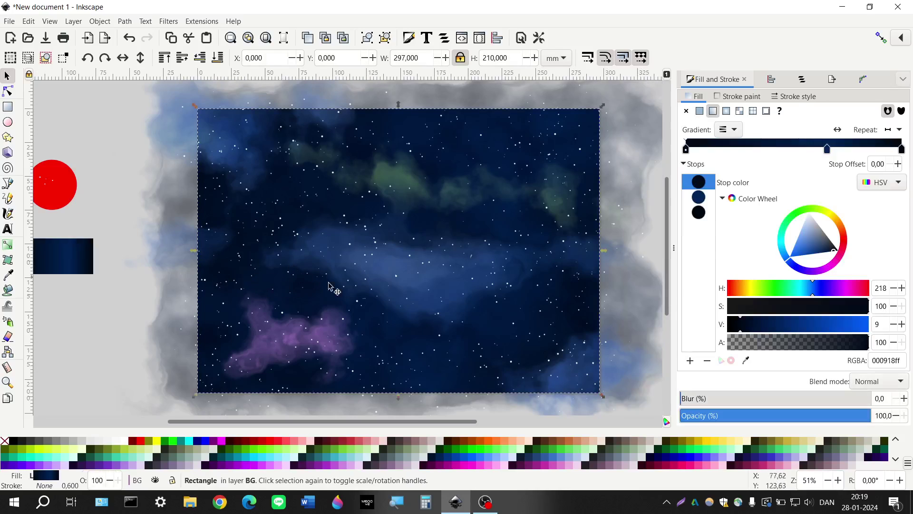
left_click(738, 135)
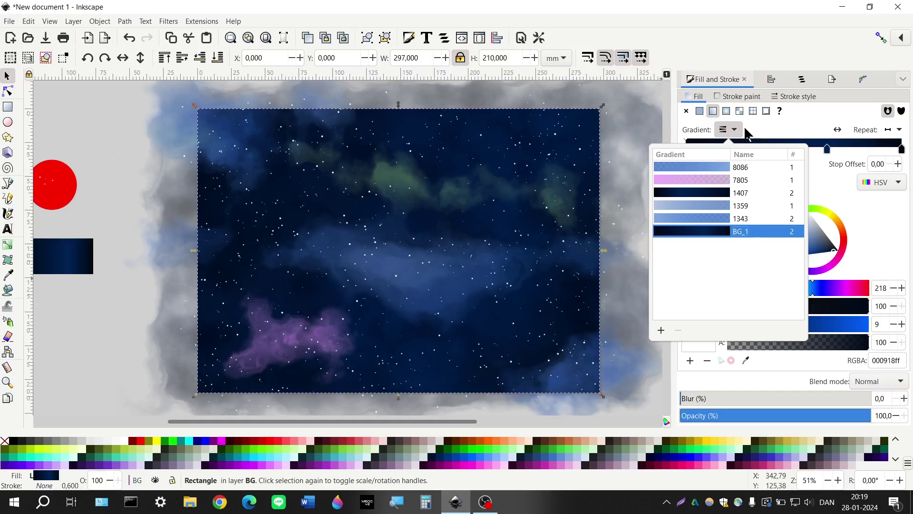
left_click(746, 129)
scroll(559, 240, "right", 2)
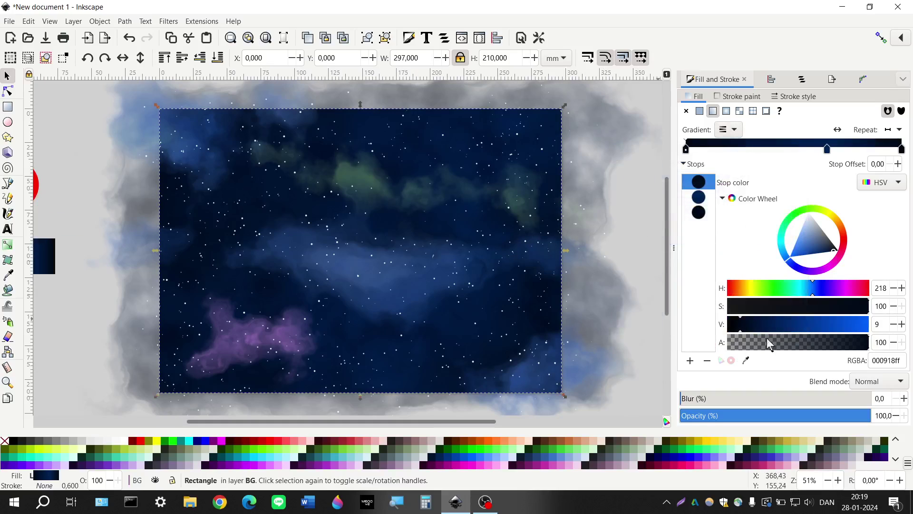
left_click(714, 197)
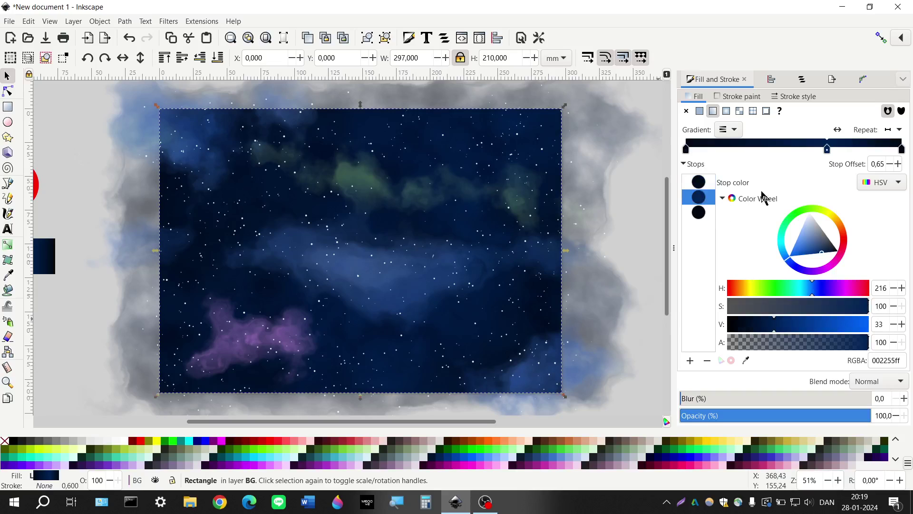
left_click_drag(783, 331, 791, 331)
left_click_drag(902, 149, 859, 149)
left_click(686, 149)
left_click_drag(724, 153, 794, 158)
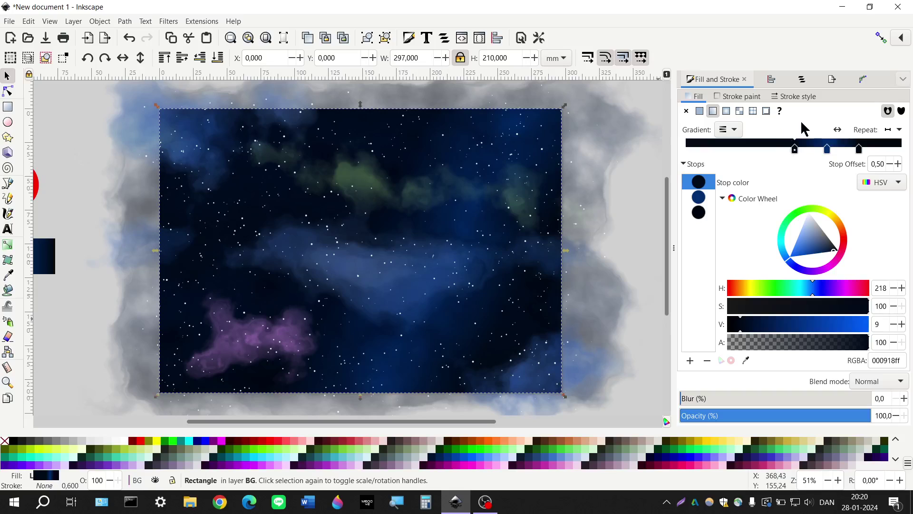
Step: Flip the background gradient's direction back and forth to compare, leaving it reversed
left_click(838, 132)
left_click(839, 132)
left_click(838, 133)
left_click(838, 133)
left_click(838, 132)
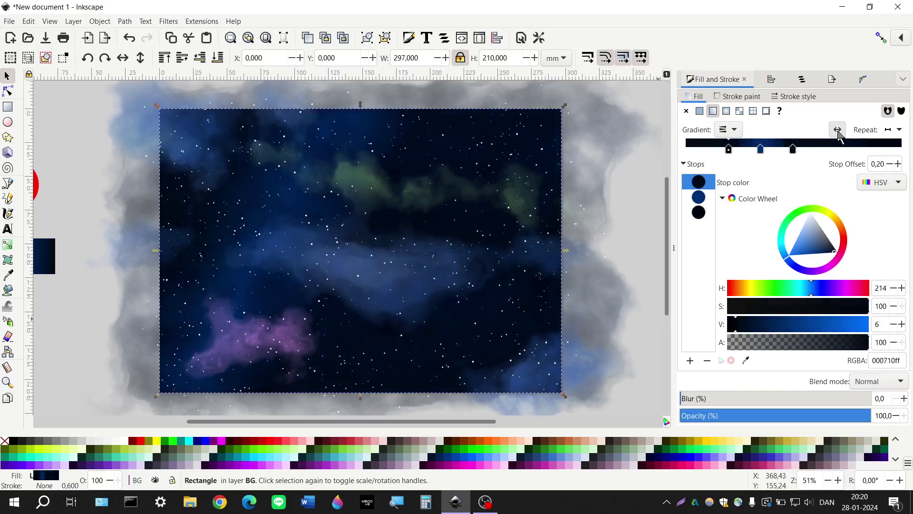
Step: Reverse the background gradient and reposition its end handles so it runs steeply from above the page's upper middle to below its lower edge
left_click(839, 132)
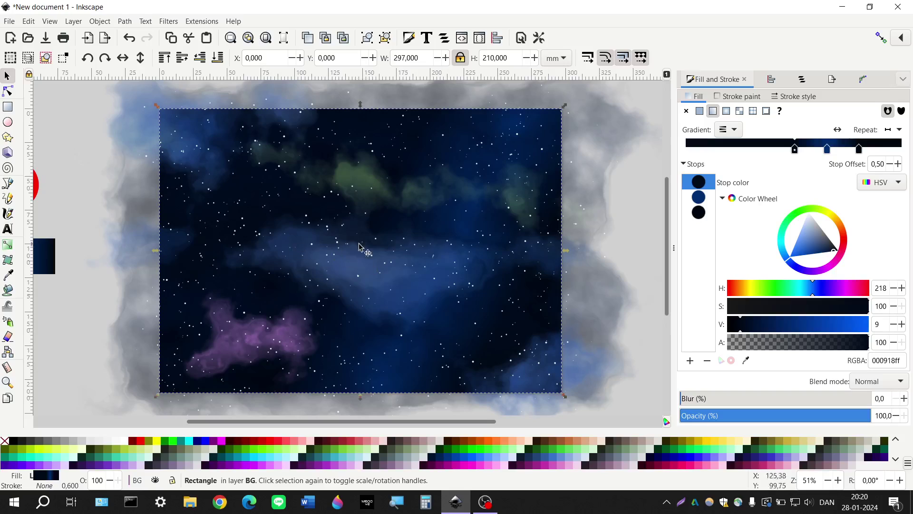
key("g")
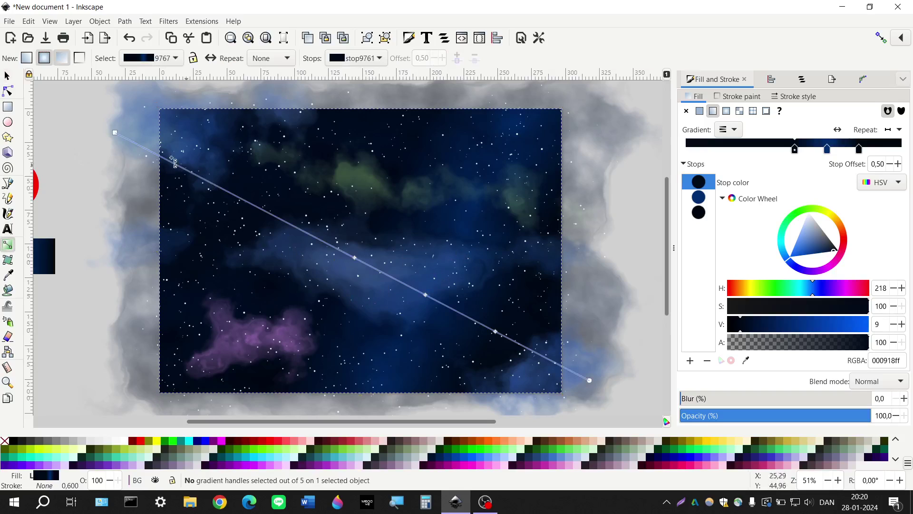
left_click_drag(200, 108, 407, 93)
left_click_drag(593, 385, 314, 410)
scroll(311, 394, "down", 2)
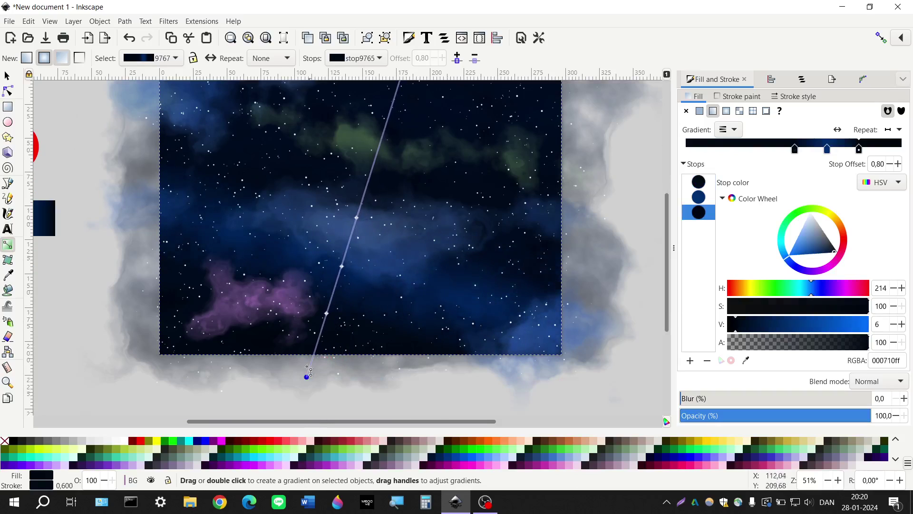
left_click_drag(304, 379, 445, 378)
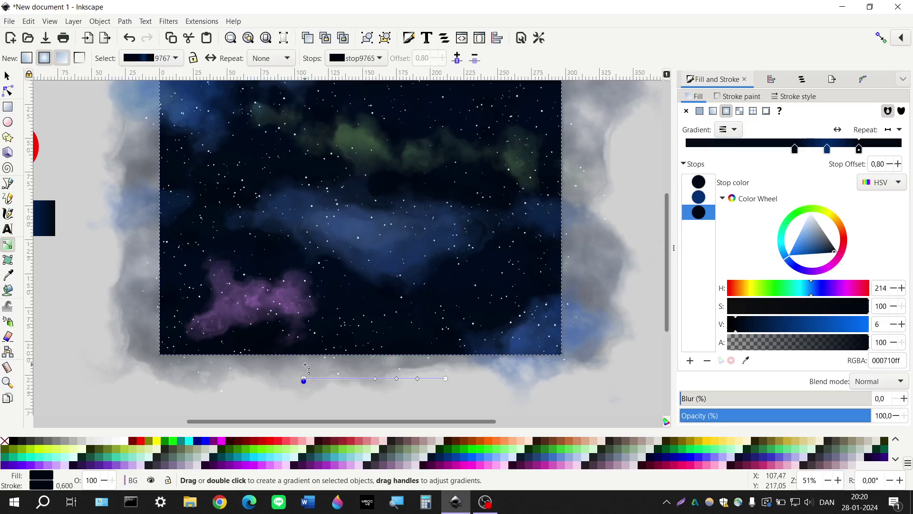
left_click_drag(309, 378, 408, 66)
scroll(585, 242, "up", 2)
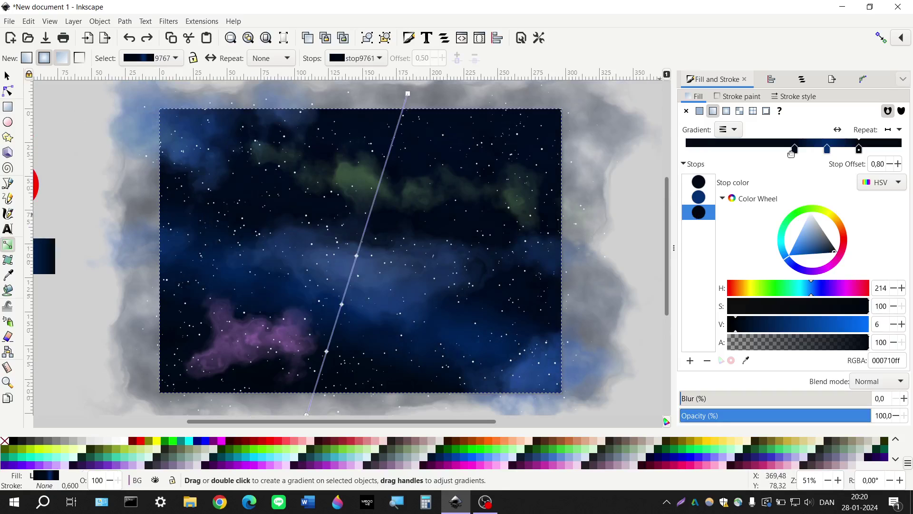
Step: Move the background gradient's first stop to offset 0.33 and shift the last stop slightly closer to the blue middle stop
left_click_drag(795, 149, 720, 149)
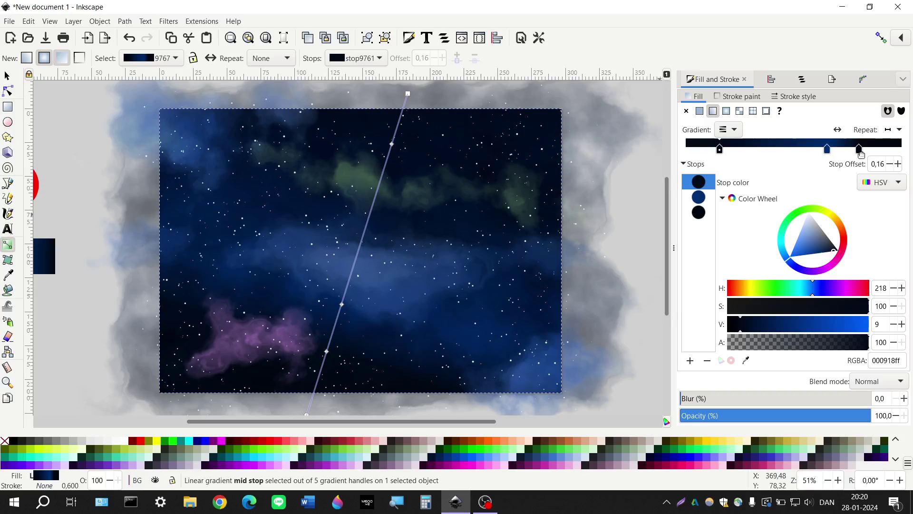
mouse_move(859, 150)
left_mouse_down()
mouse_move(875, 151)
mouse_move(872, 160)
mouse_move(851, 162)
left_mouse_up()
left_click_drag(721, 152, 761, 160)
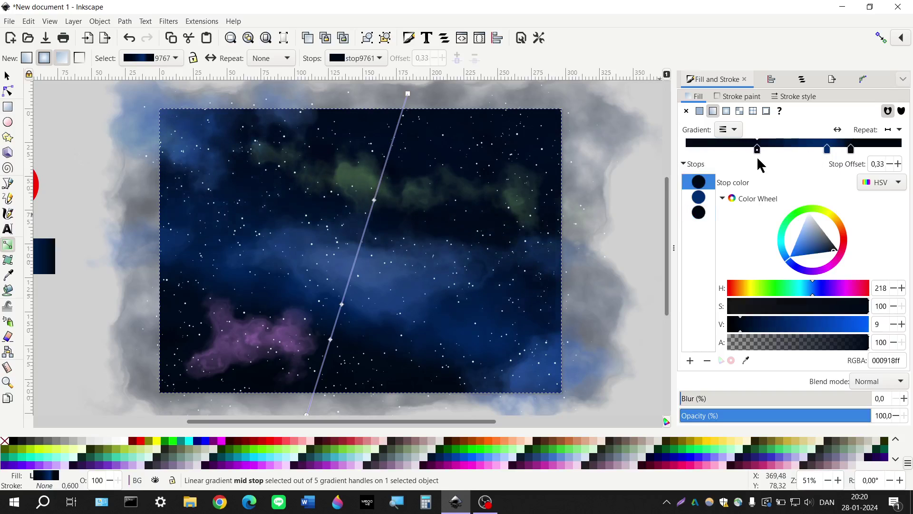
Step: Add black stops at offsets 0.00 and 1.00 of the background gradient and deselect the rectangle
double_click(693, 143)
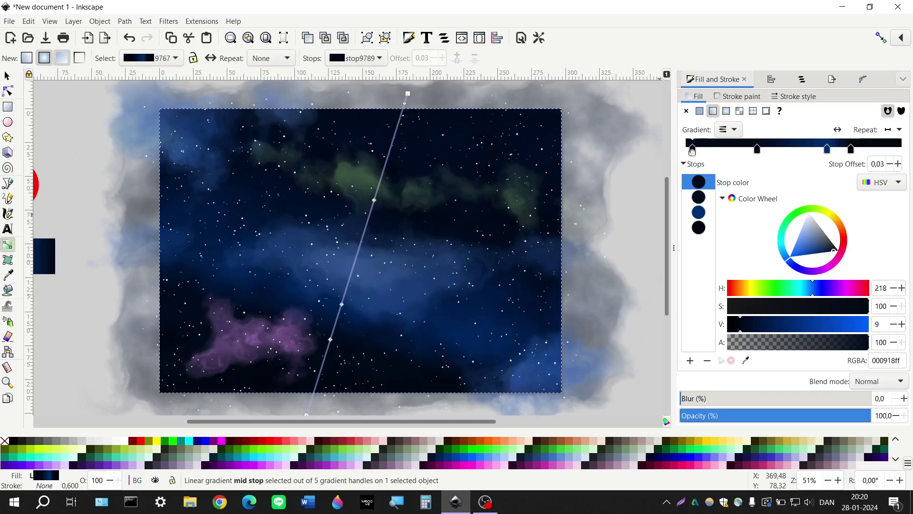
left_click(732, 328)
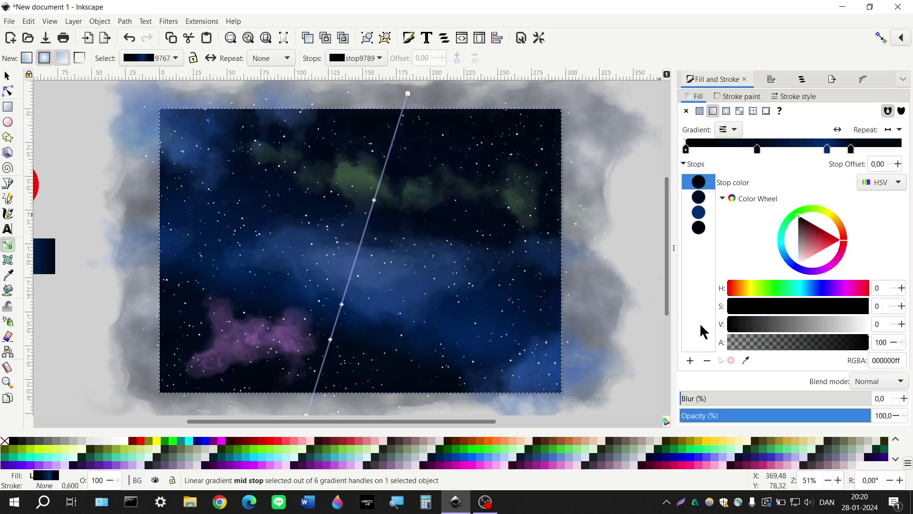
double_click(891, 144)
left_click_drag(890, 151, 901, 152)
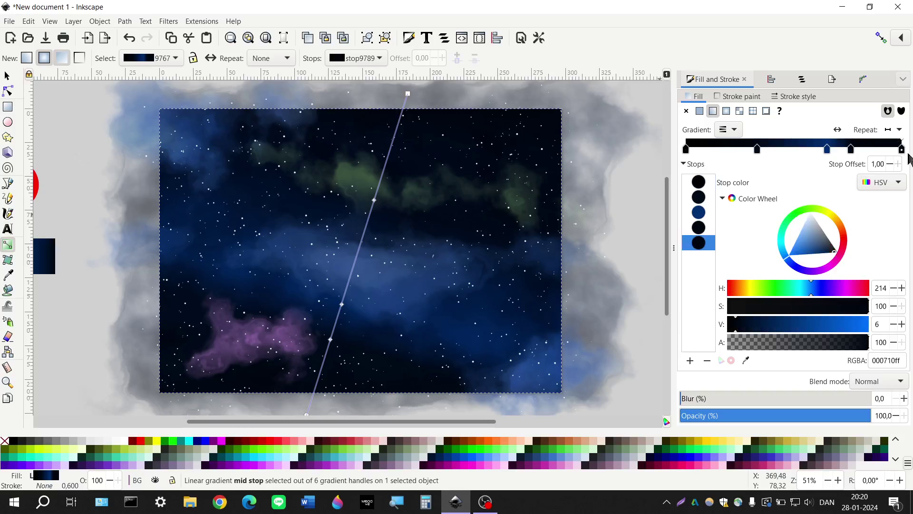
left_click(735, 326)
left_click(727, 327)
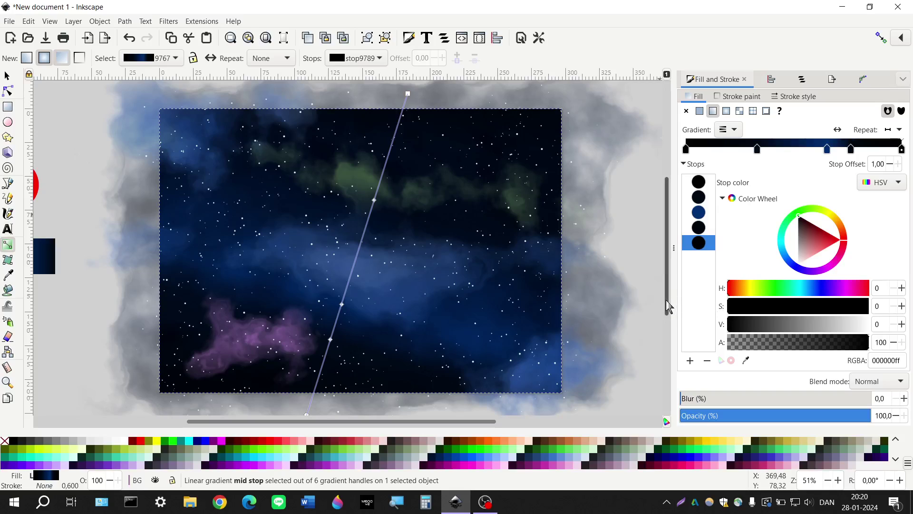
left_click(8, 76)
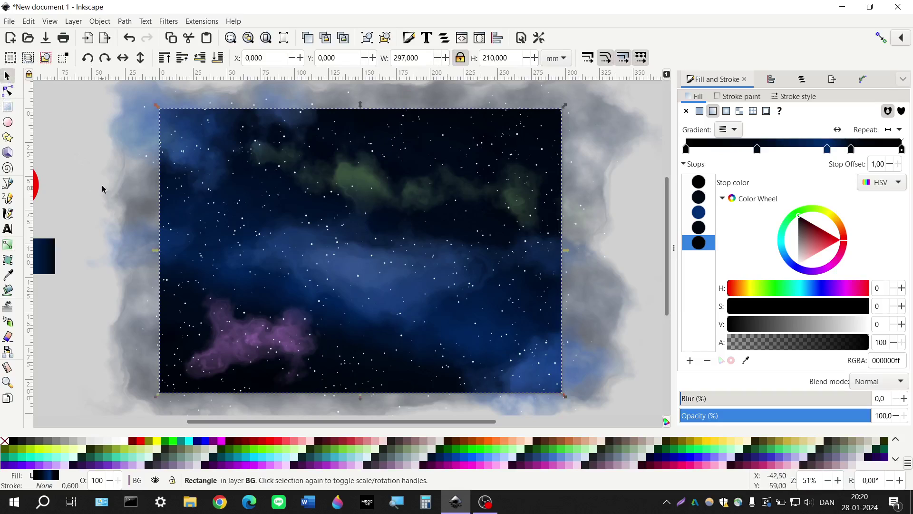
left_click(90, 176)
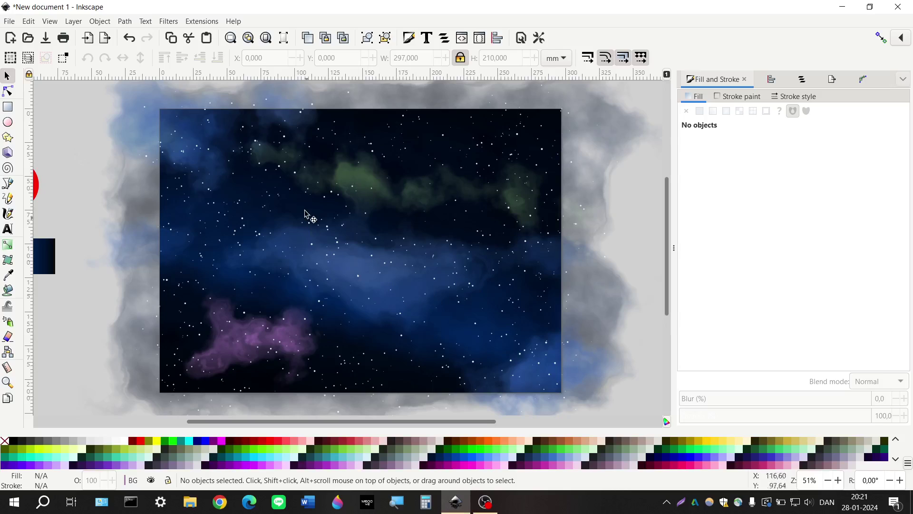
Step: Examine the whole night sky and the green nebula up close to judge the new background gradient
scroll(347, 270, "left", 2)
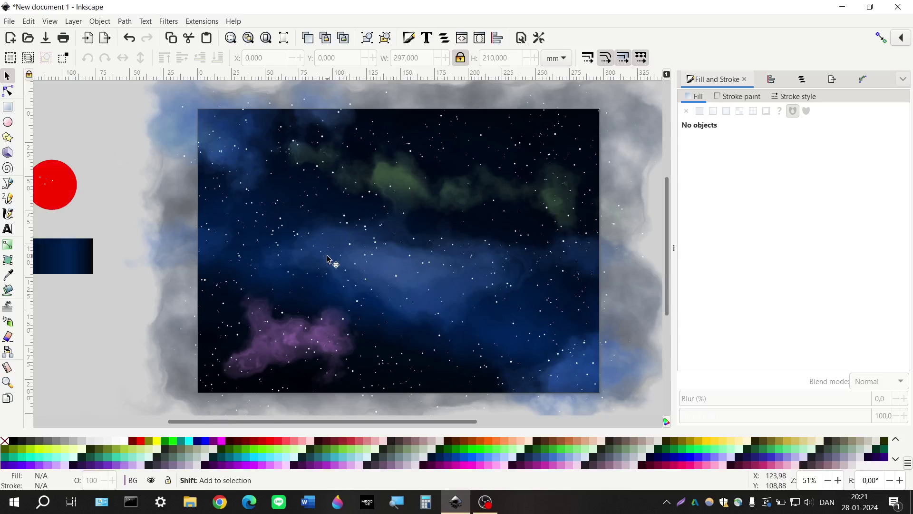
scroll(326, 261, "right", 2)
scroll(281, 296, "down", 1, "ctrl")
scroll(281, 296, "left", 2)
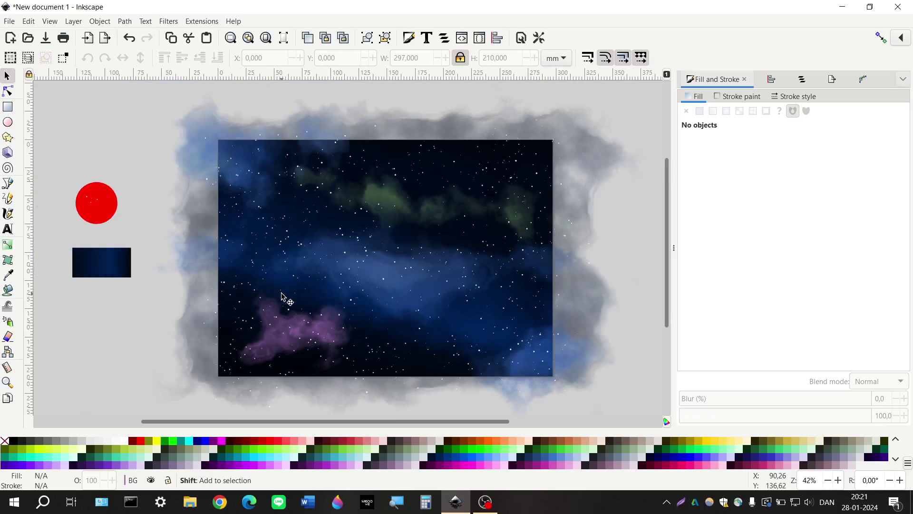
scroll(271, 303, "right", 2)
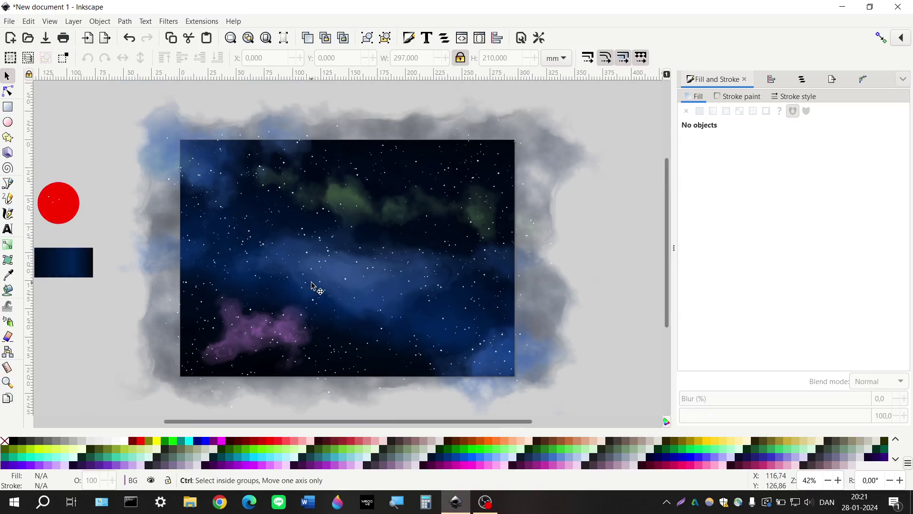
scroll(309, 285, "up", 1, "ctrl")
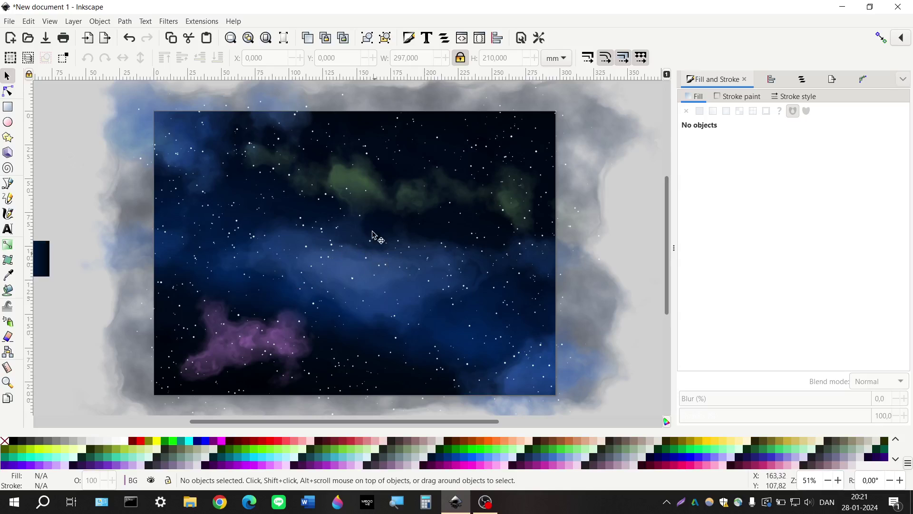
key("ctrl")
scroll(483, 151, "up", 2, "ctrl")
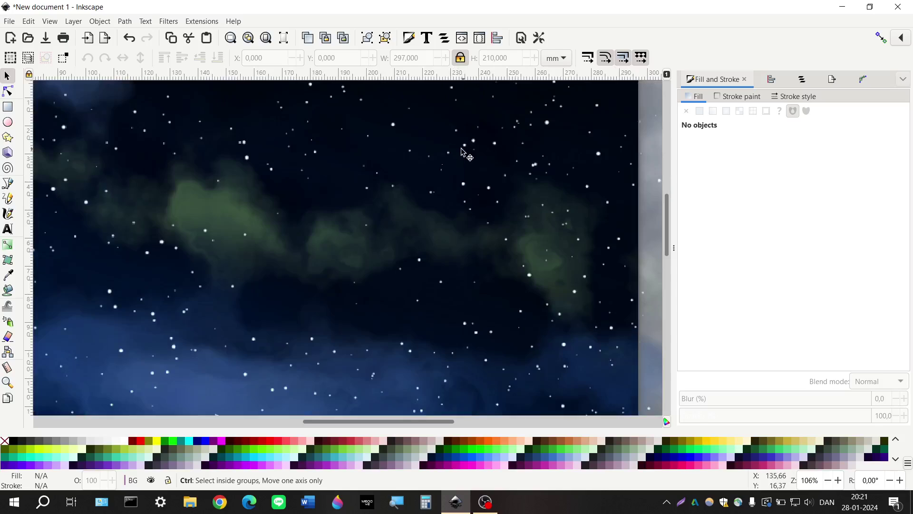
scroll(432, 182, "up", 1, "ctrl")
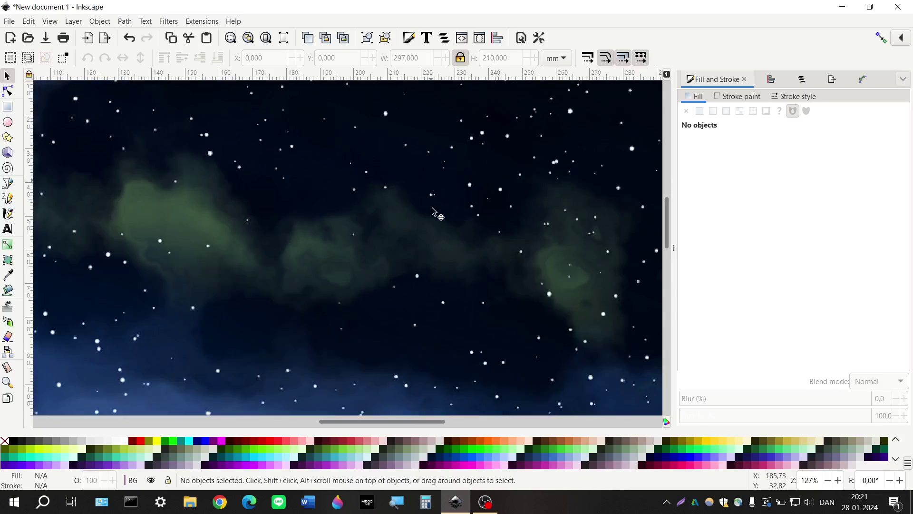
scroll(393, 234, "down", 2, "ctrl")
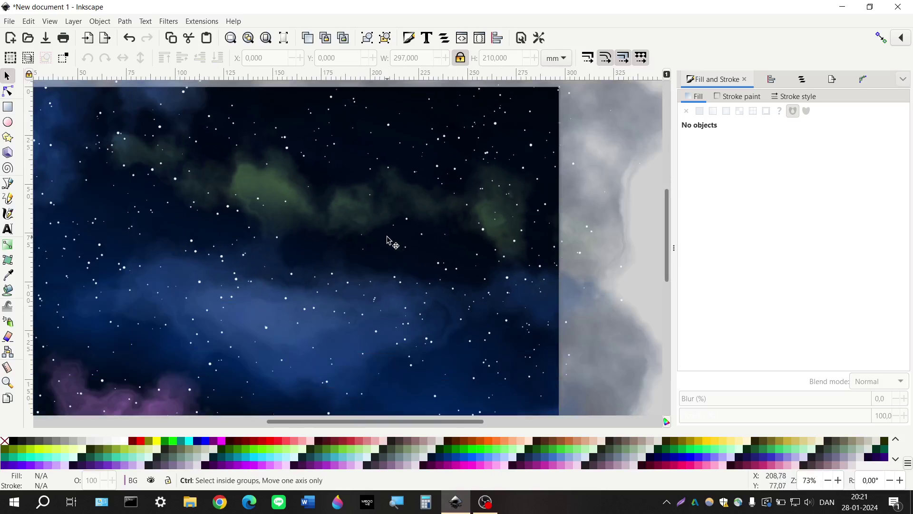
scroll(390, 235, "down", 1, "ctrl")
scroll(387, 237, "left", 2)
scroll(387, 236, "down", 2)
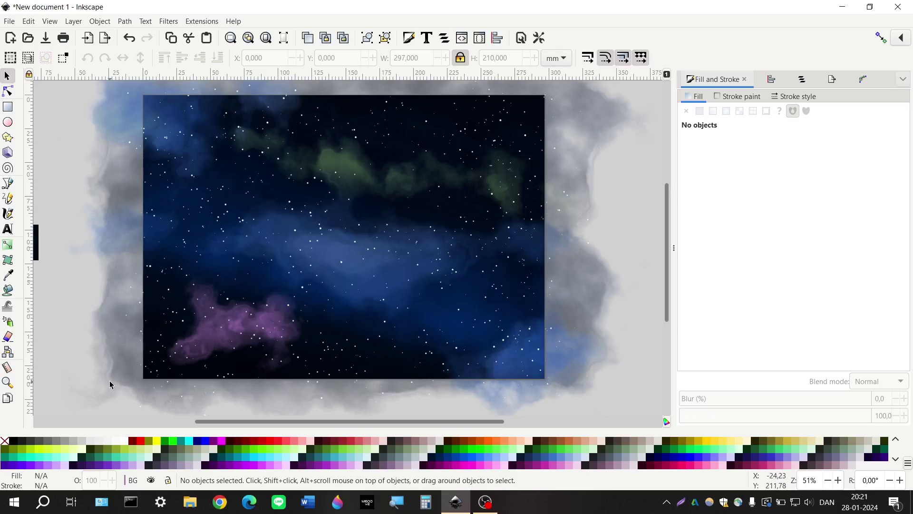
scroll(109, 381, "up", 2)
scroll(110, 381, "down", 2)
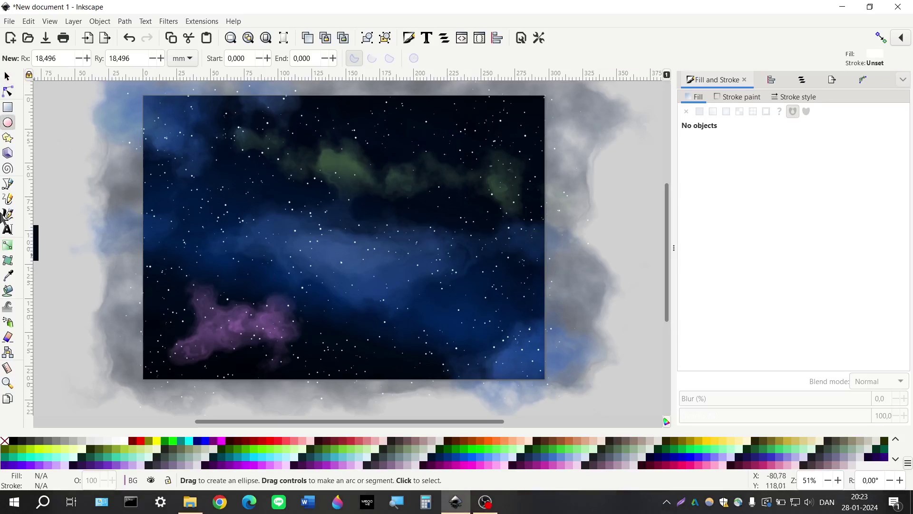
Step: Lock the BG layer, make the smoke layer active and unlocked, and clear the selection
left_click(7, 75)
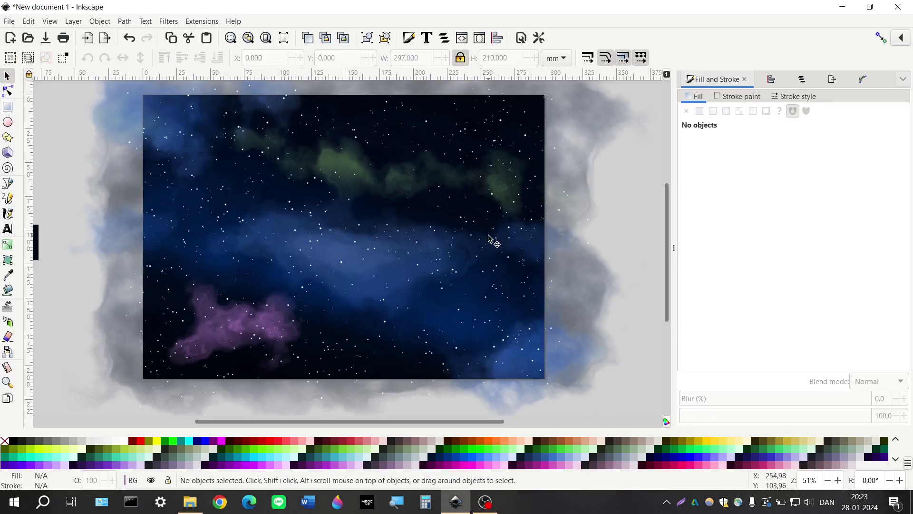
left_click(807, 77)
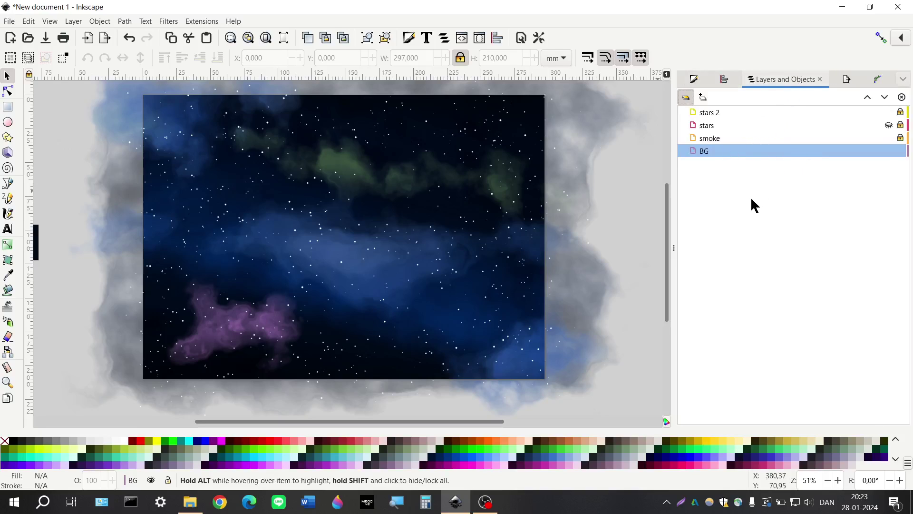
mouse_move(902, 157)
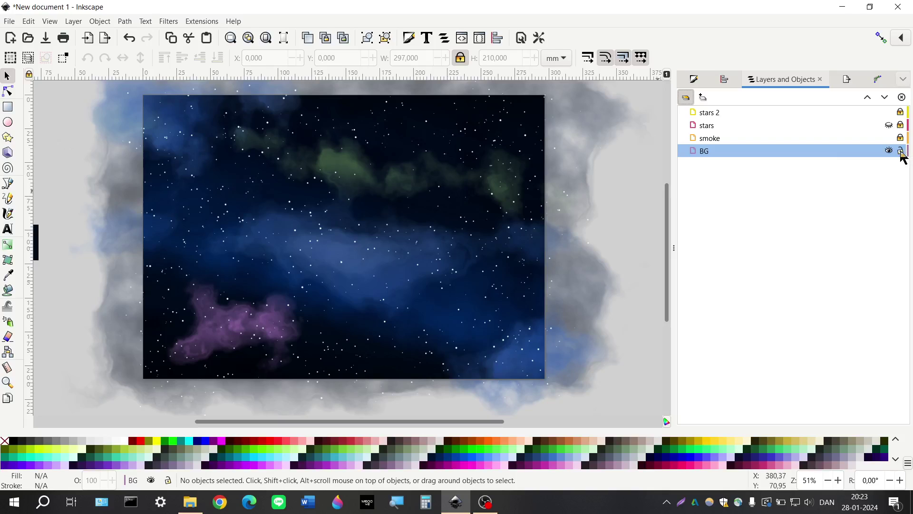
left_click(900, 152)
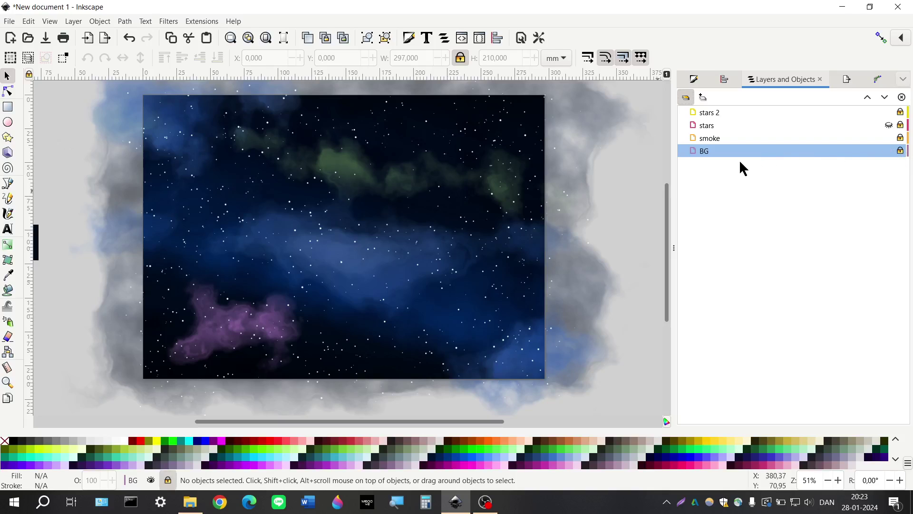
left_click(724, 139)
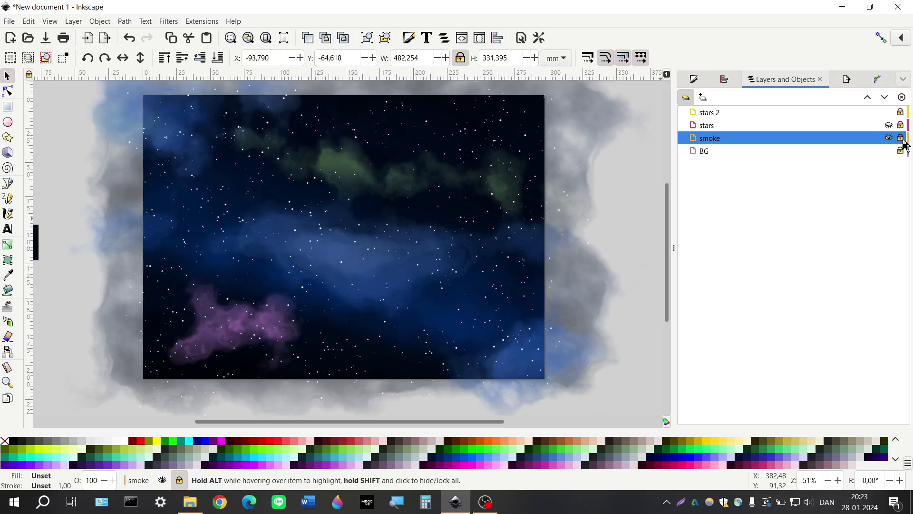
left_click(533, 217)
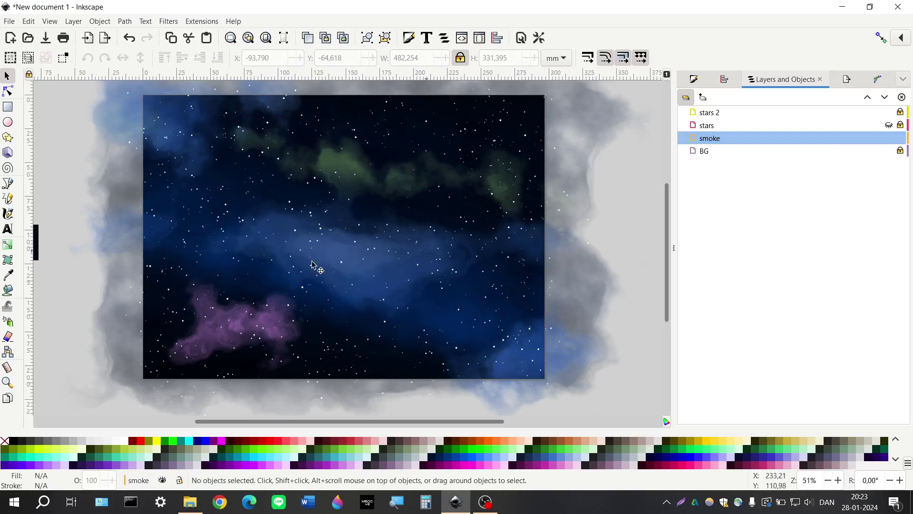
Step: Draw a rectangle of about 340 × 246 mm covering the page on the smoke layer, centre it roughly and fill it black
scroll(133, 214, "down", 1)
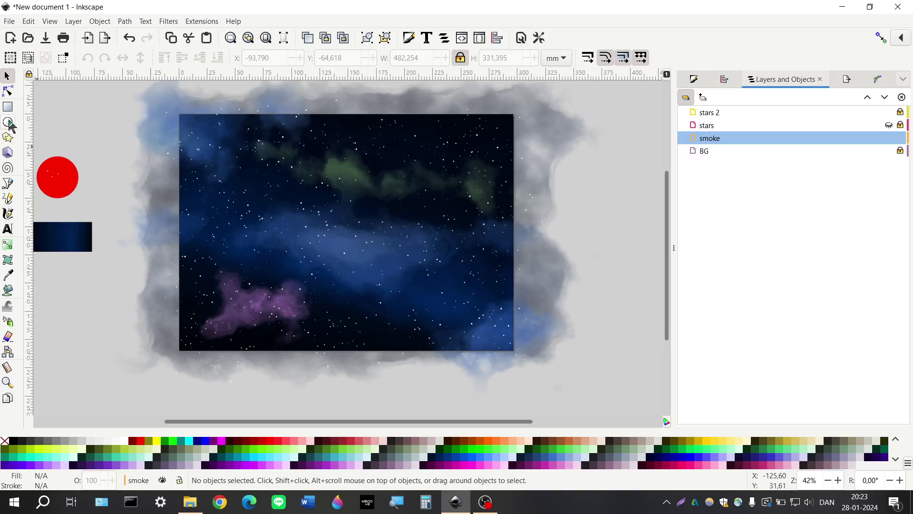
left_click(8, 106)
left_click_drag(157, 94, 541, 371)
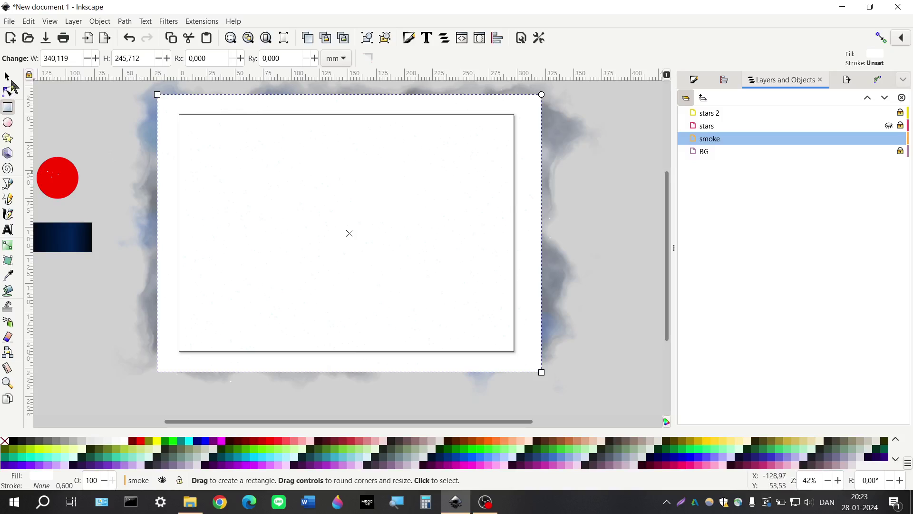
left_click(8, 76)
left_click_drag(168, 112, 161, 112)
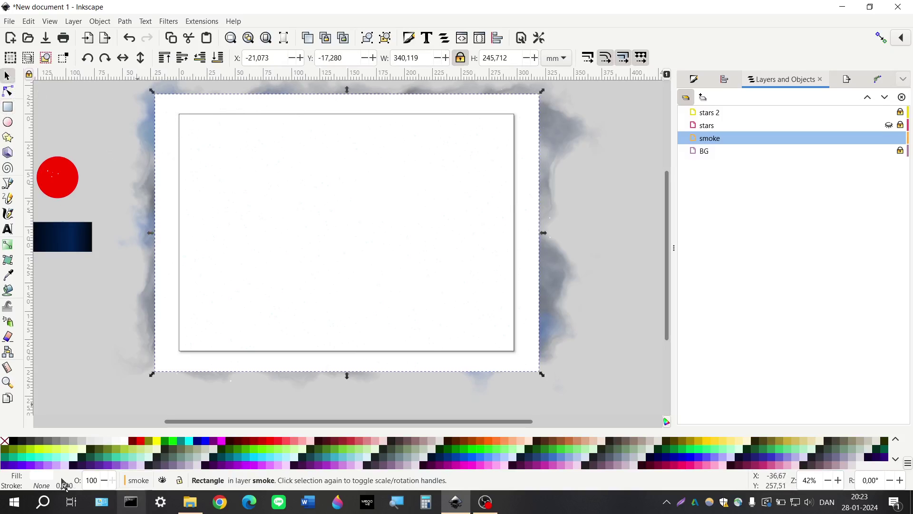
left_click(13, 440)
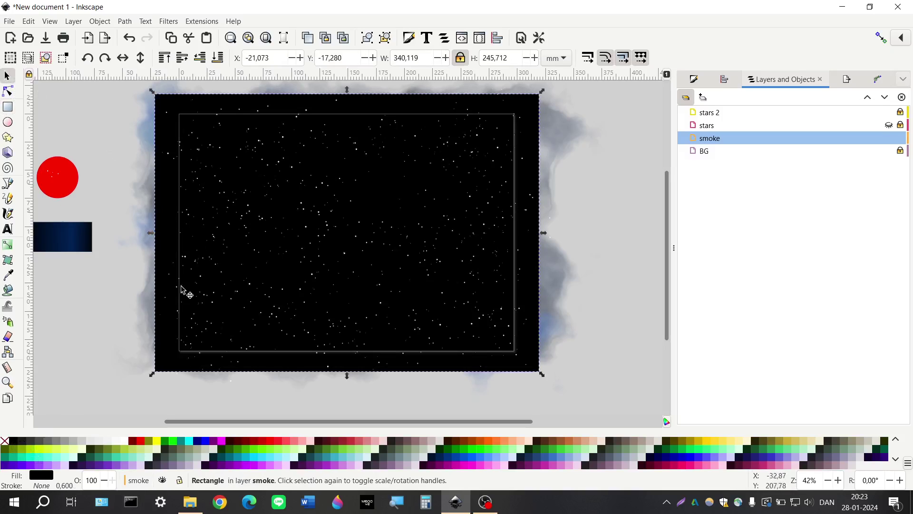
Step: Apply the Watercolor texture filter to the black rectangle and open its Fill and Stroke settings
left_click(167, 21)
mouse_move(146, 21)
mouse_move(242, 272)
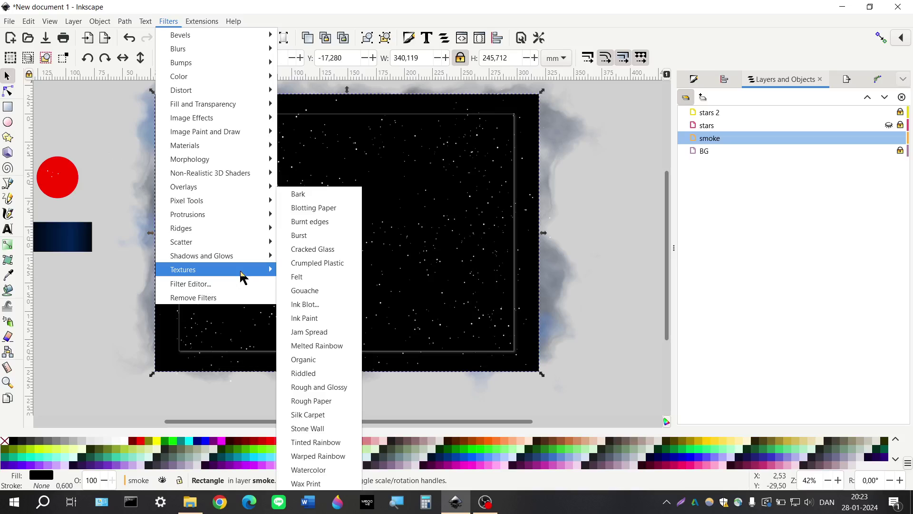
left_click(338, 472)
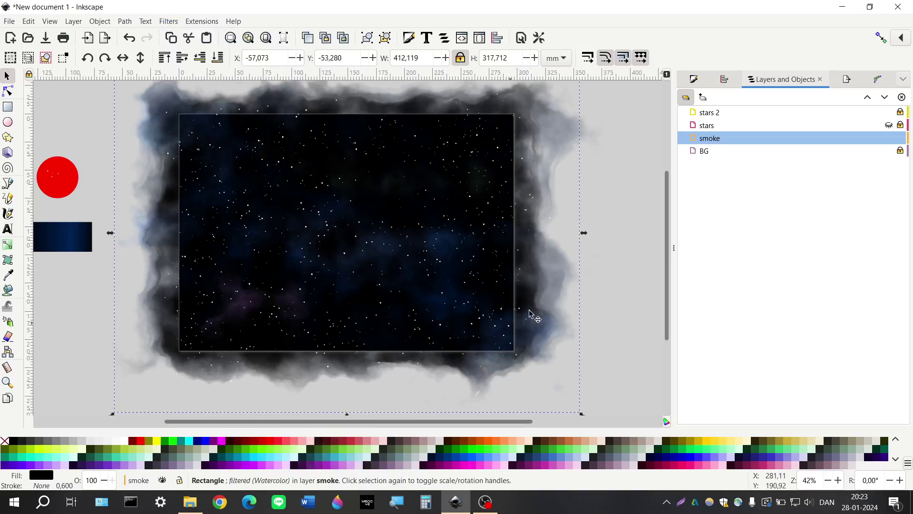
key("ctrl+shift+f")
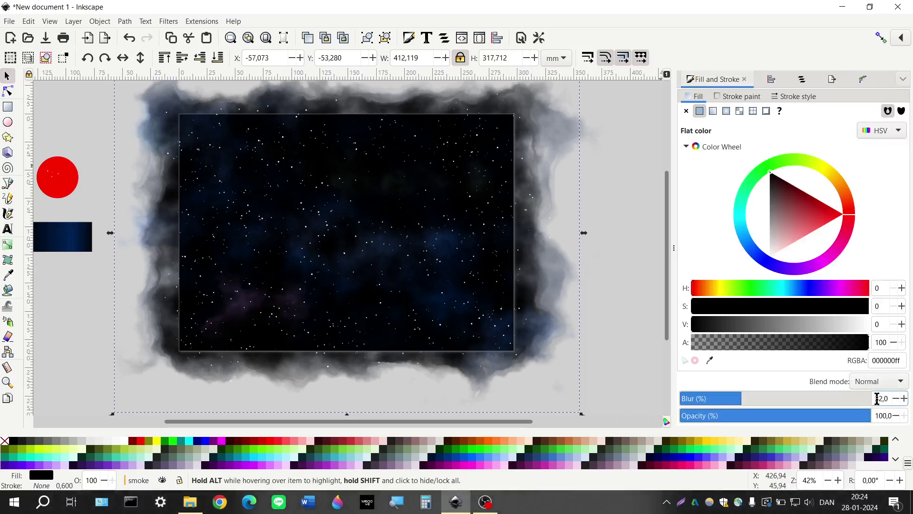
Step: Raise the blur of the Watercolor-filtered black rectangle on the smoke layer to 100%
scroll(878, 398, "down", 9)
scroll(878, 398, "down", 3)
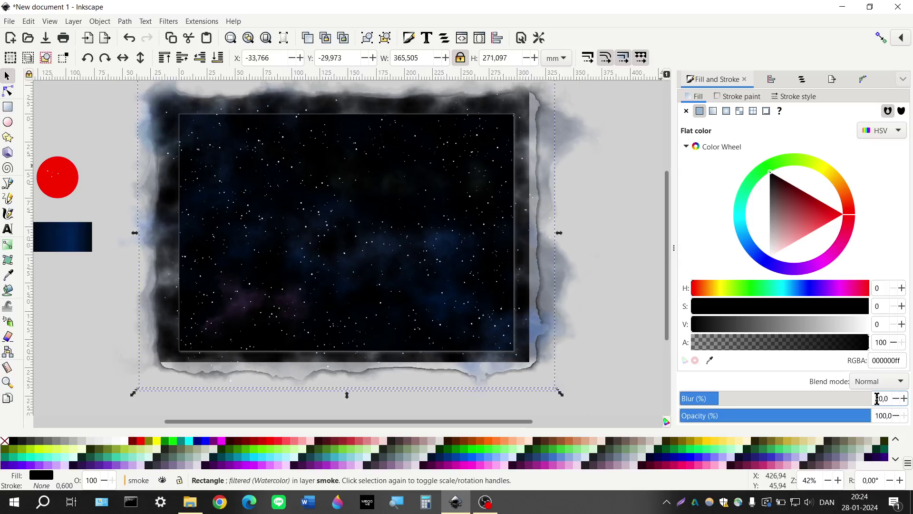
scroll(878, 398, "up", 3)
scroll(878, 398, "up", 14)
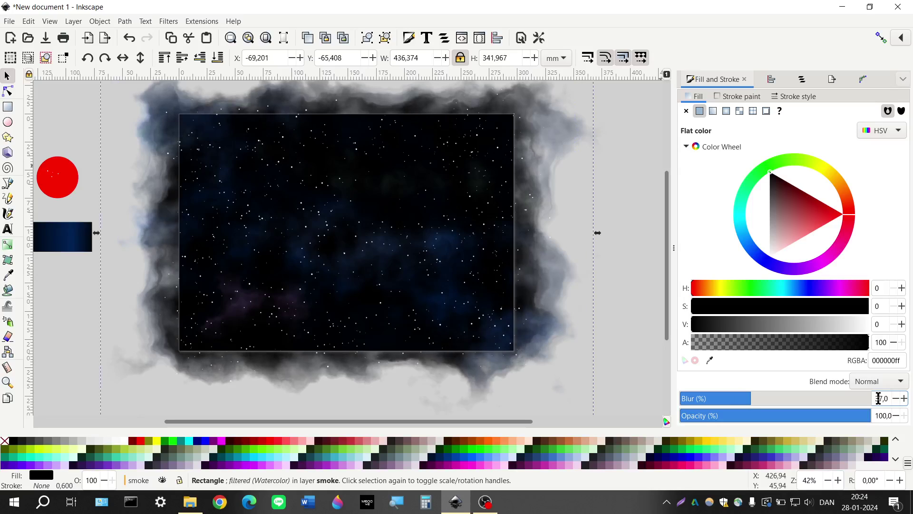
scroll(877, 398, "up", 9)
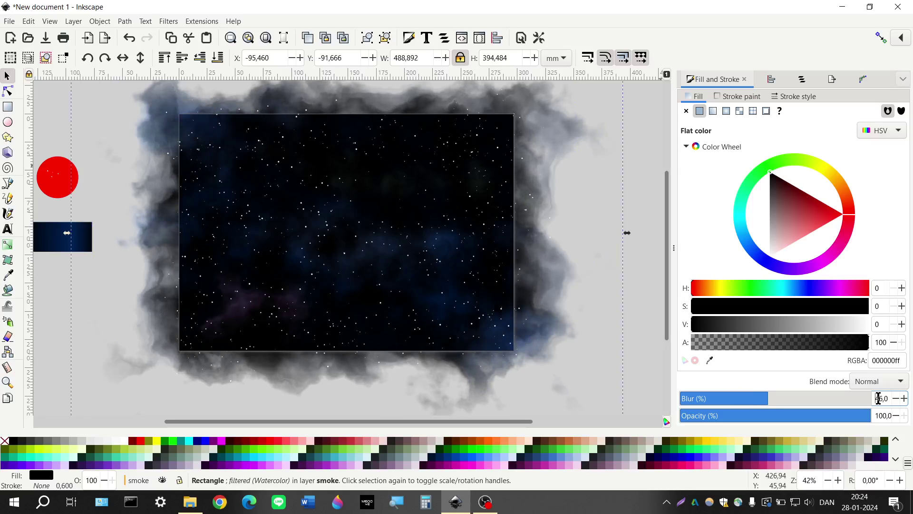
scroll(879, 398, "up", 10)
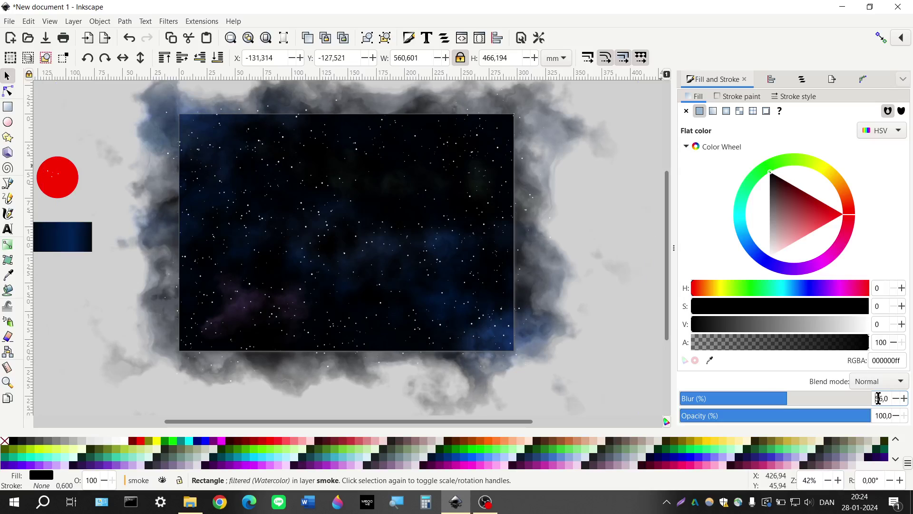
scroll(879, 398, "up", 2)
scroll(878, 398, "up", 5)
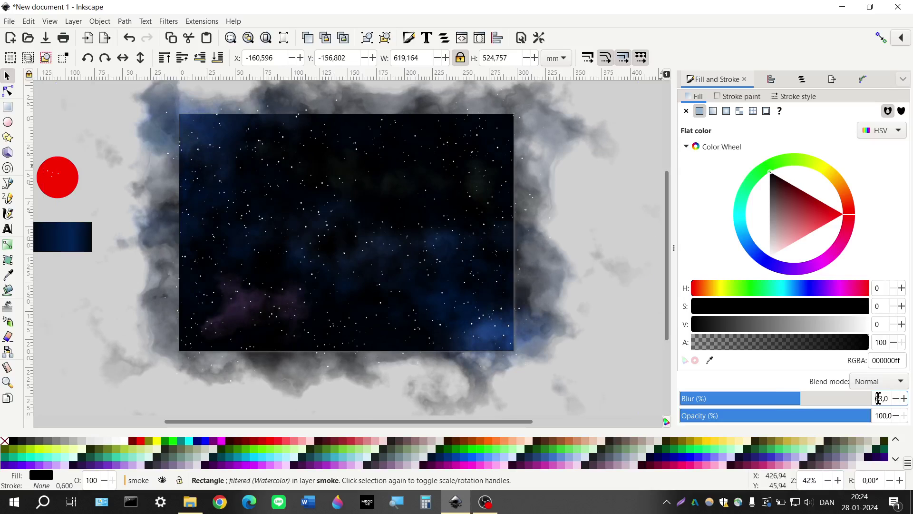
scroll(878, 398, "up", 6)
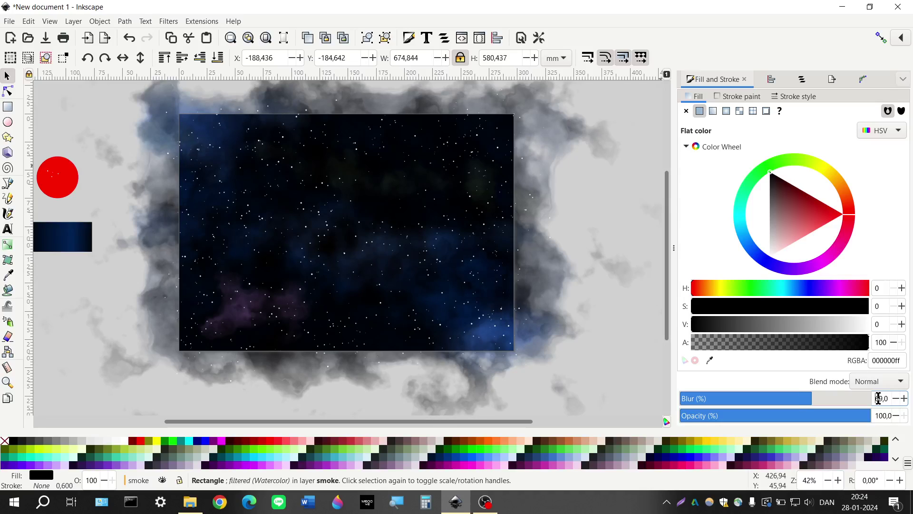
scroll(879, 398, "up", 2)
scroll(878, 398, "up", 3)
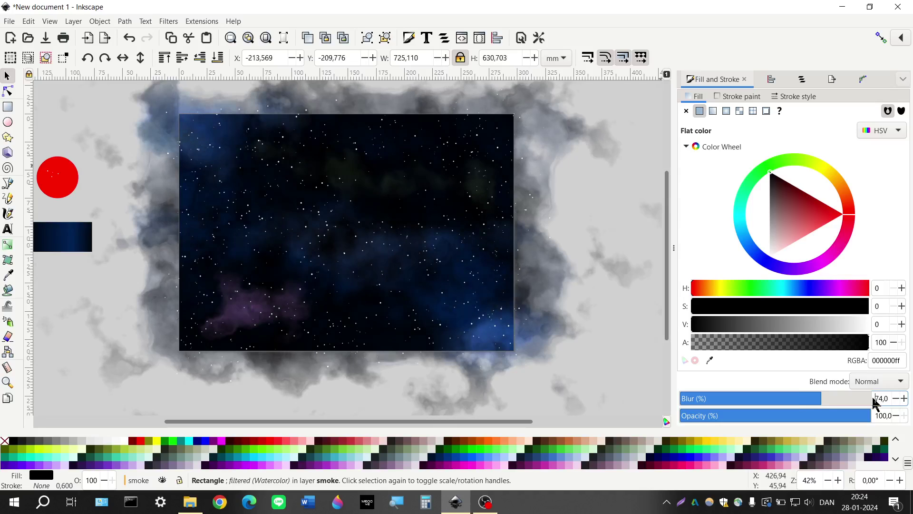
scroll(878, 401, "up", 2)
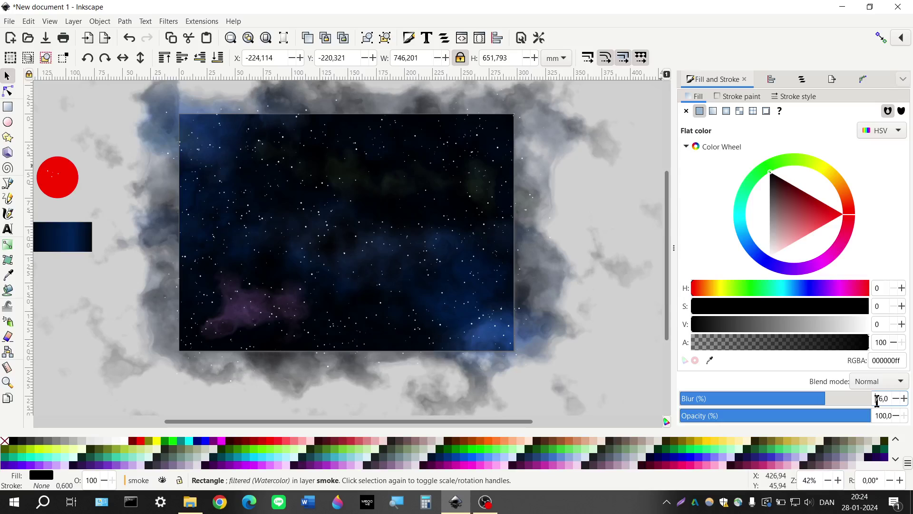
scroll(878, 401, "up", 2)
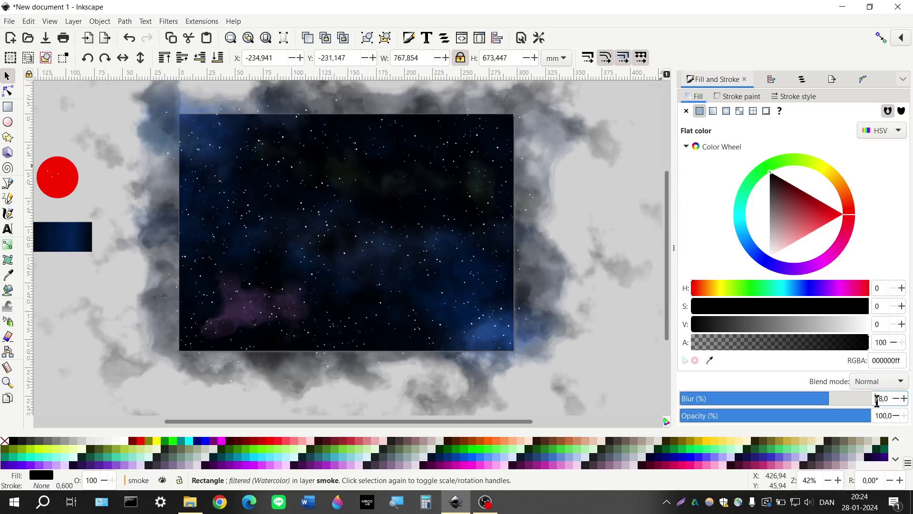
scroll(877, 401, "up", 2)
scroll(877, 401, "up", 2)
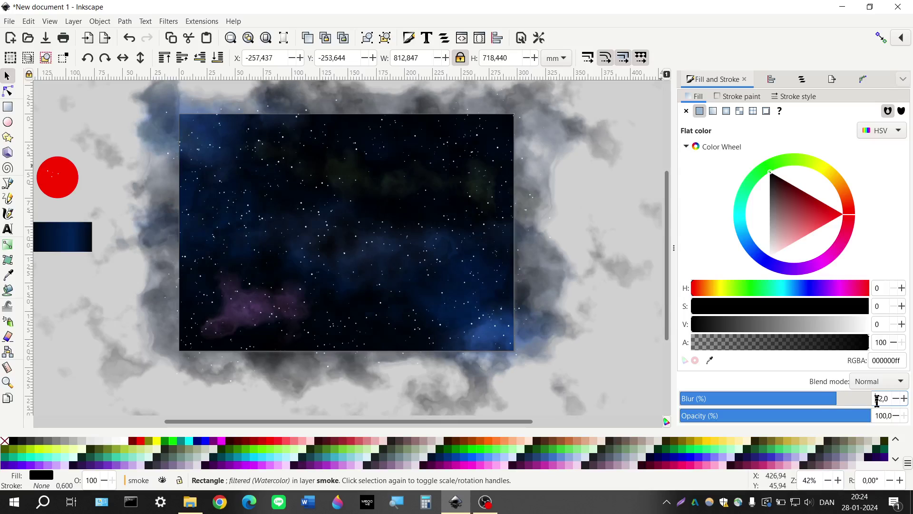
scroll(877, 401, "up", 2)
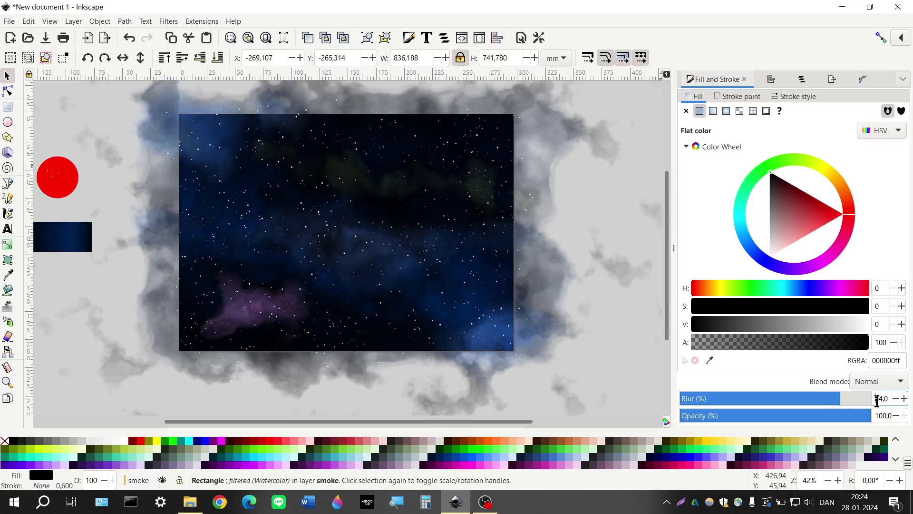
scroll(877, 401, "up", 2)
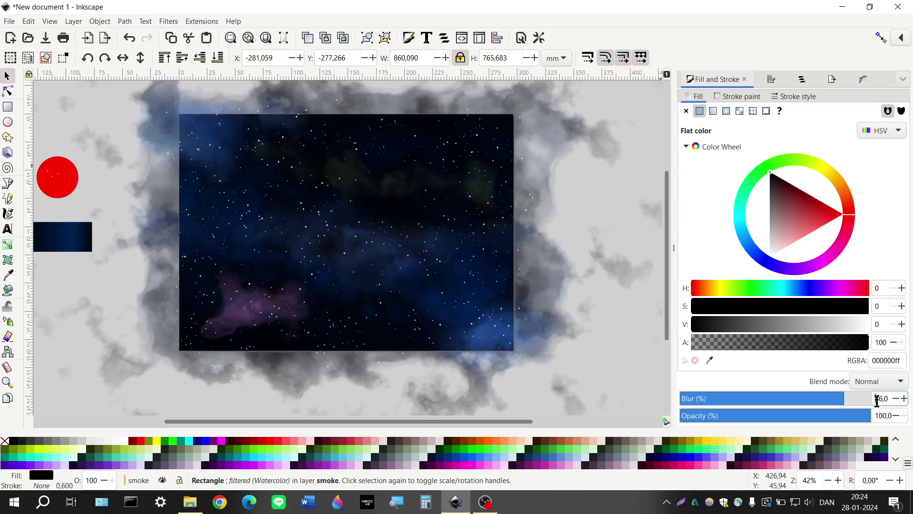
scroll(878, 400, "up", 2)
scroll(877, 401, "up", 2)
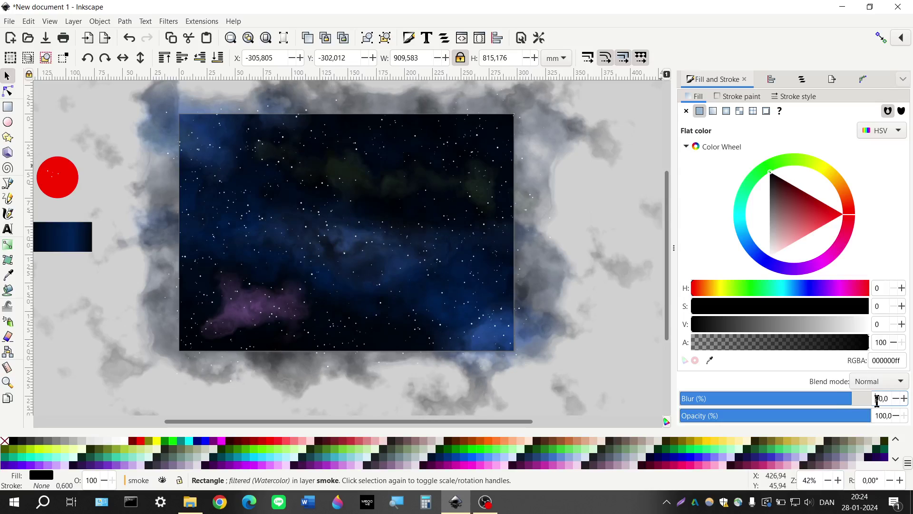
scroll(877, 400, "up", 2)
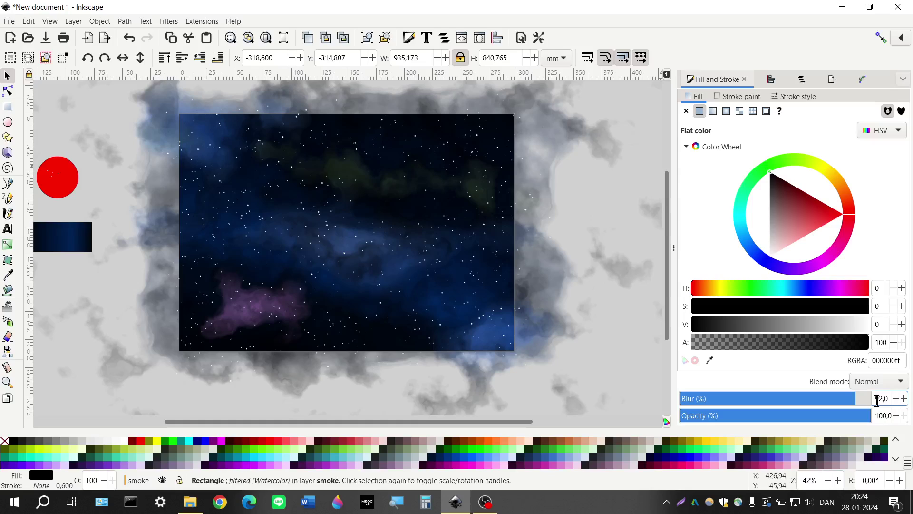
scroll(877, 401, "up", 2)
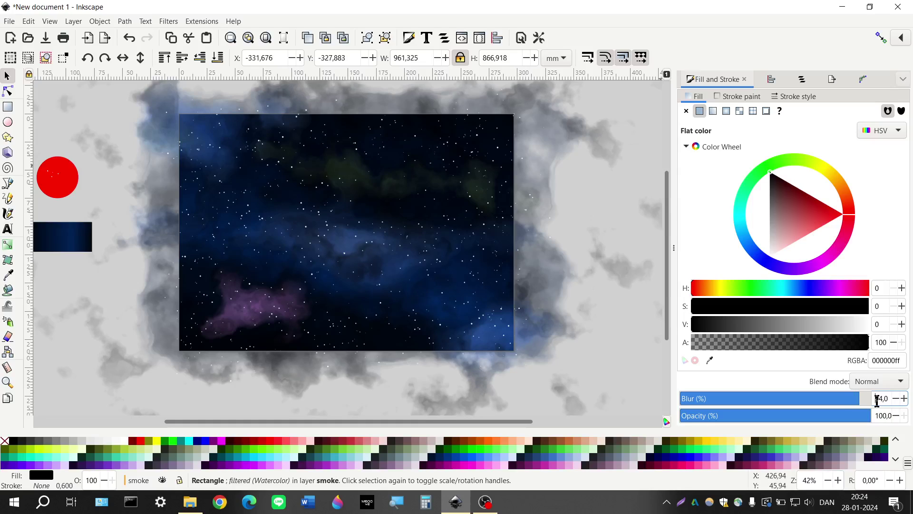
scroll(879, 399, "up", 2)
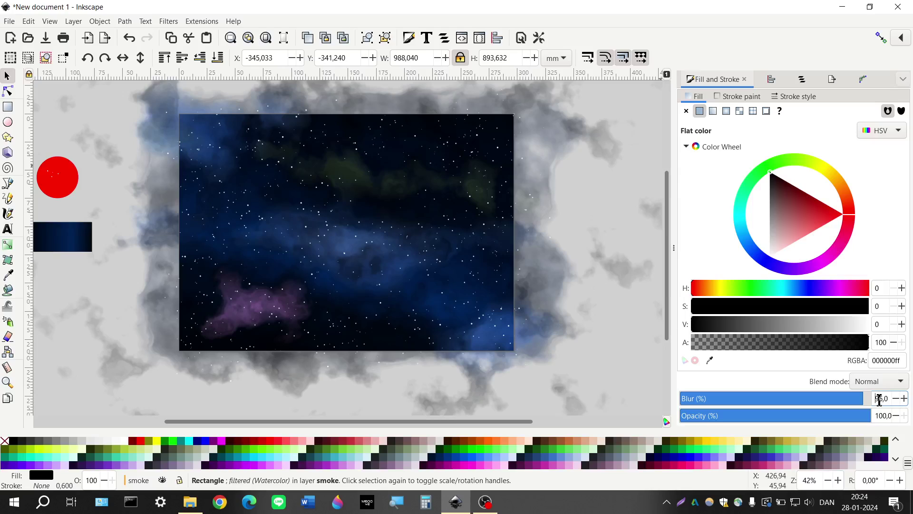
scroll(879, 400, "up", 1)
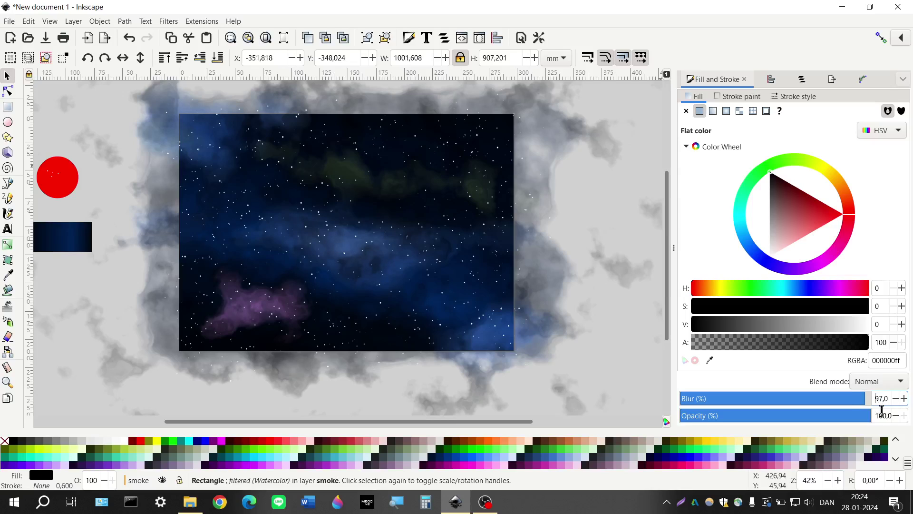
scroll(881, 401, "up", 1)
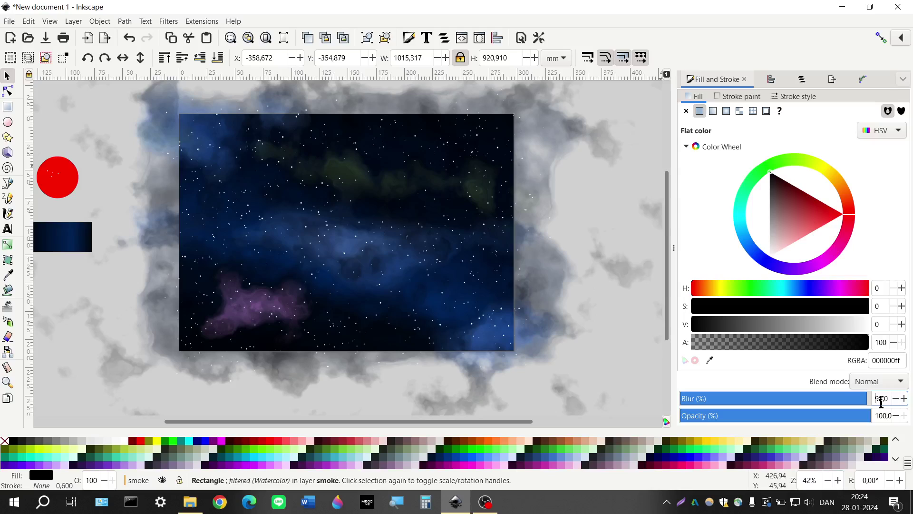
scroll(882, 403, "up", 2)
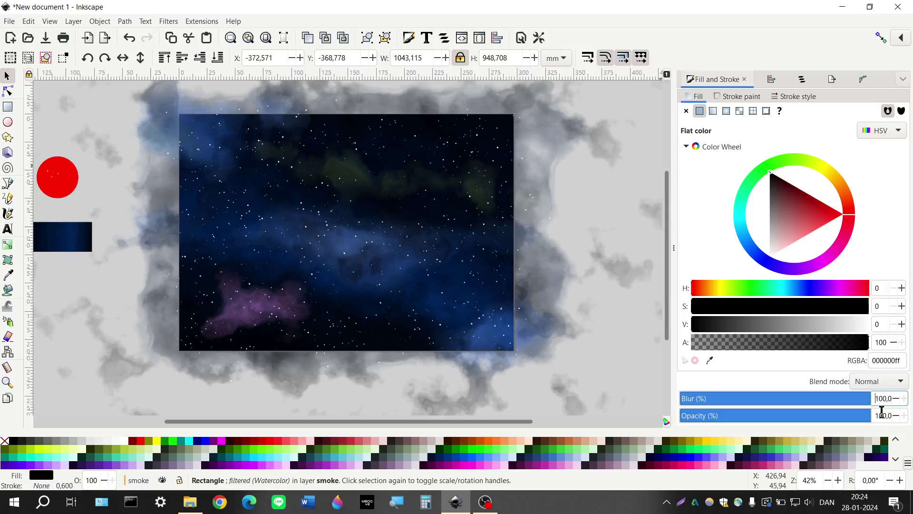
Step: Lower the black rectangle's opacity in stages through 80, 50 and 30% to 10%
double_click(882, 414)
type("80")
key("Return")
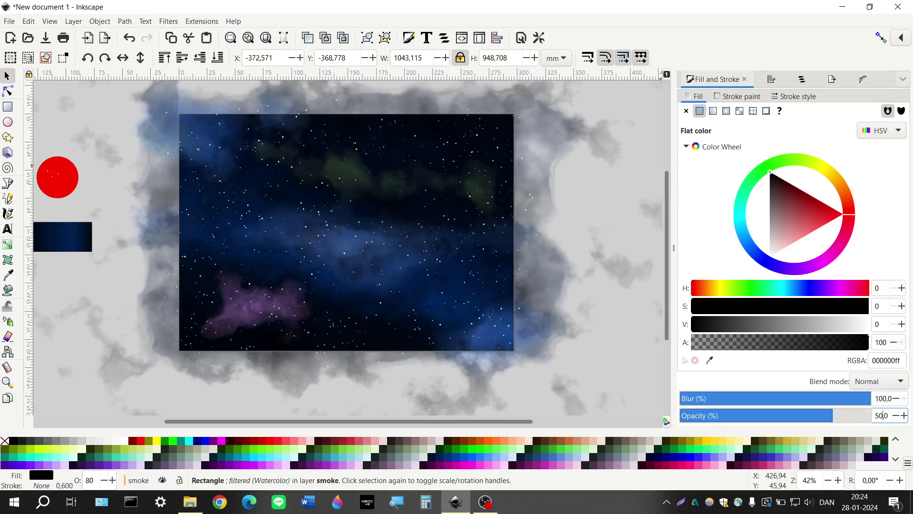
key("Return")
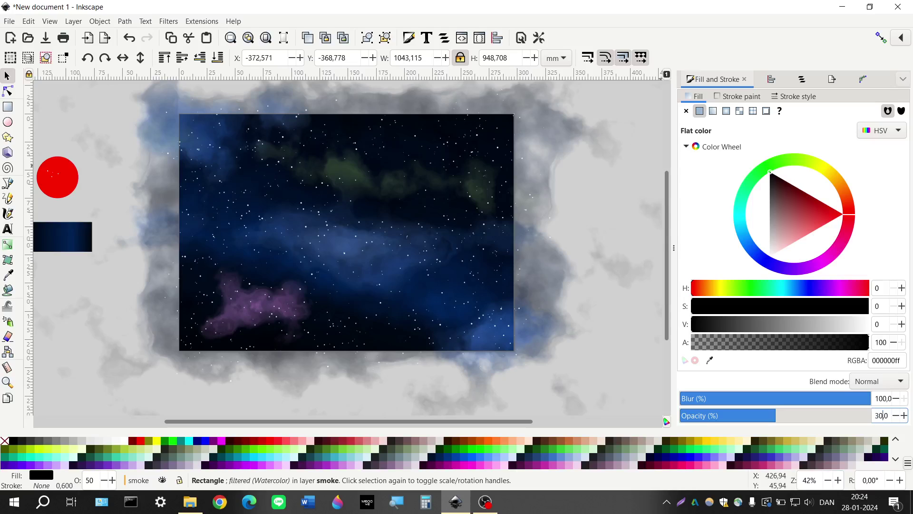
type("30")
key("Return")
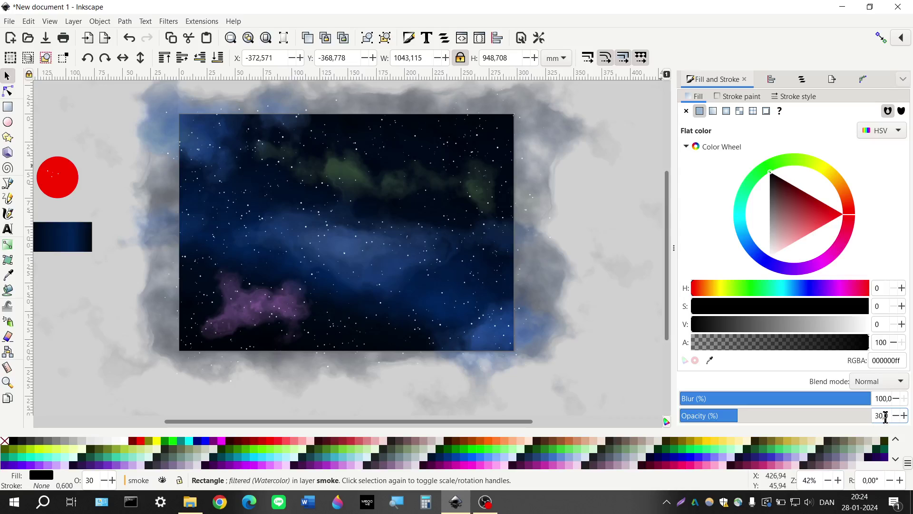
type("1")
key("Return")
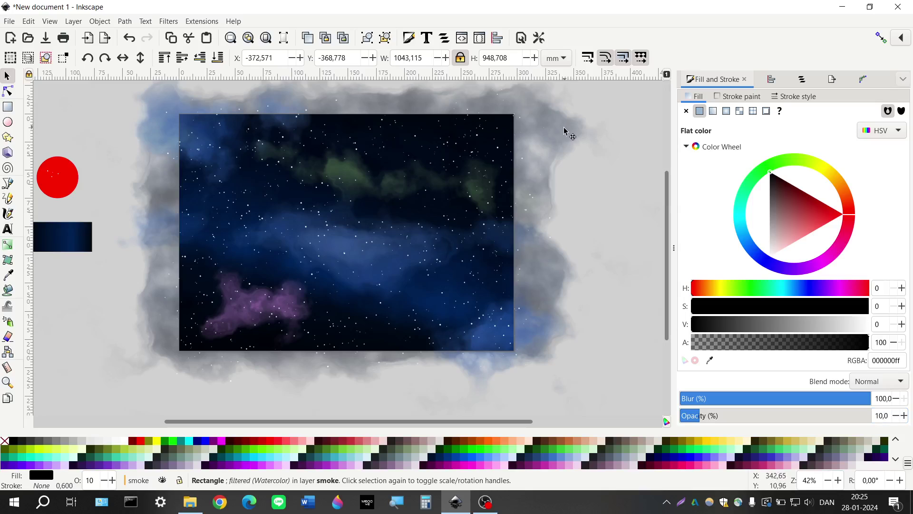
Step: Shift the grouped smoke cloud around the page slightly left and down, and fill the group black
mouse_move(566, 132)
left_mouse_down()
mouse_move(526, 171)
mouse_move(563, 133)
mouse_move(557, 137)
left_mouse_up()
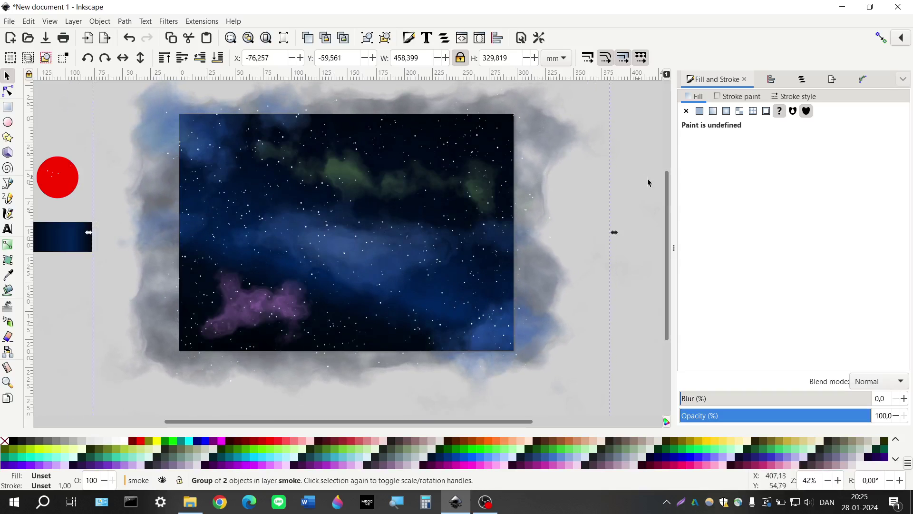
left_click(11, 443)
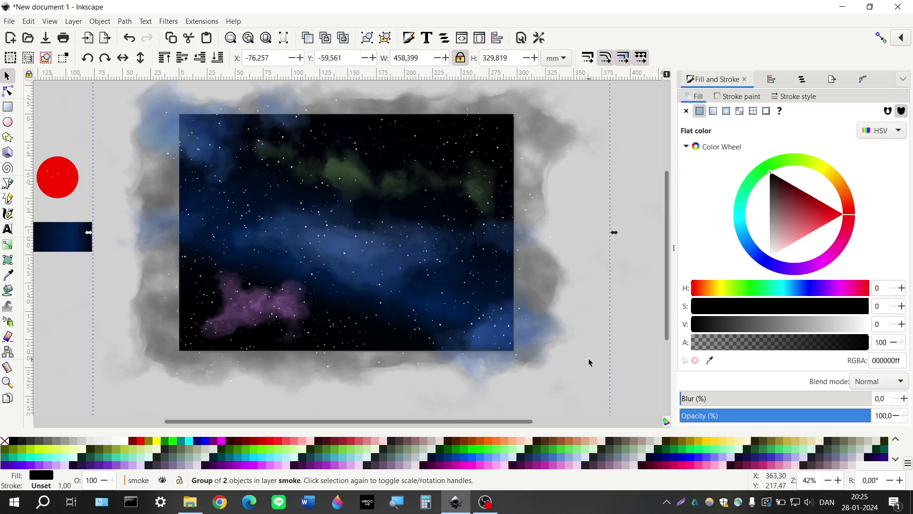
Step: Try a radial black-to-transparent gradient on the smoke group, check both gradient stops, and return to the flat black fill
left_click(726, 114)
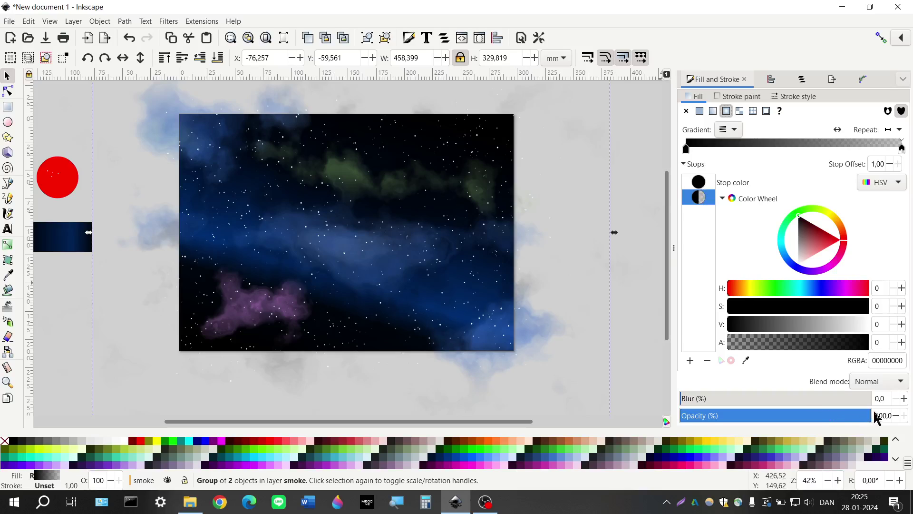
left_click(699, 182)
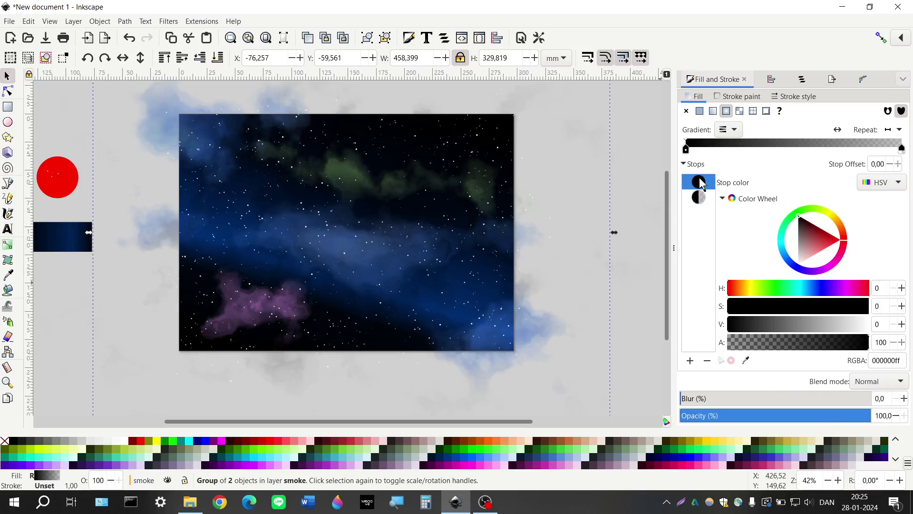
left_click(700, 197)
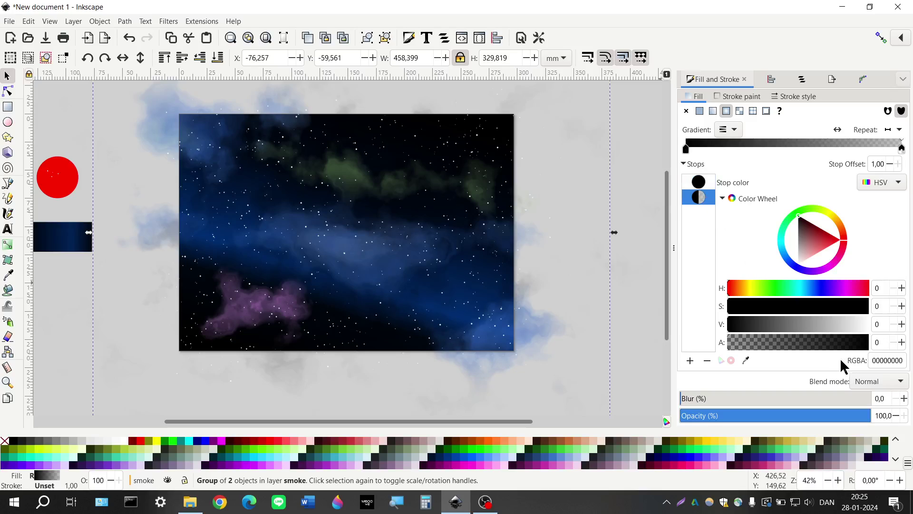
left_click(702, 183)
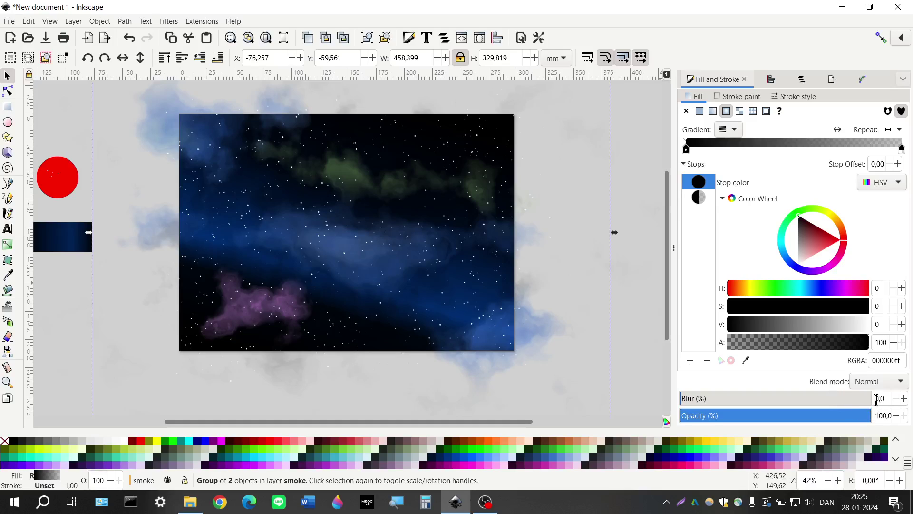
left_click_drag(835, 417, 900, 423)
left_click(699, 111)
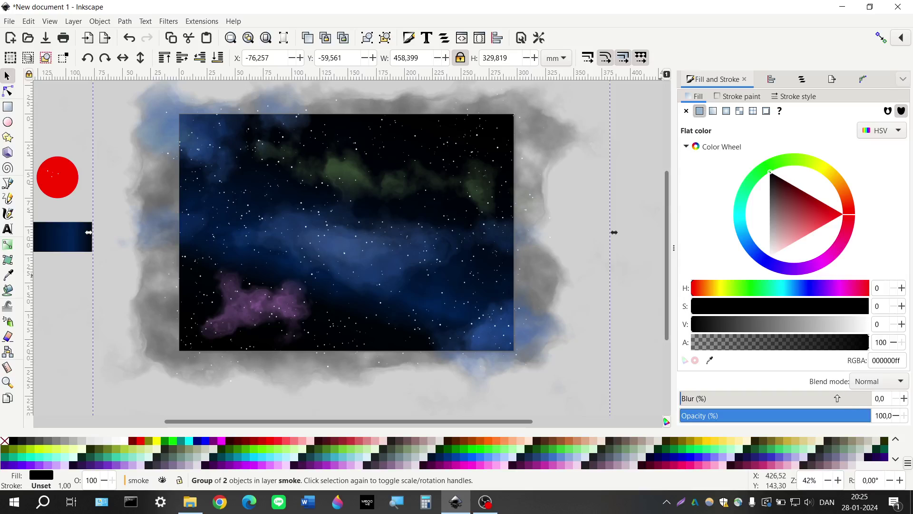
Step: Adjust the blur of the black smoke group to 23.2%
left_click(837, 398)
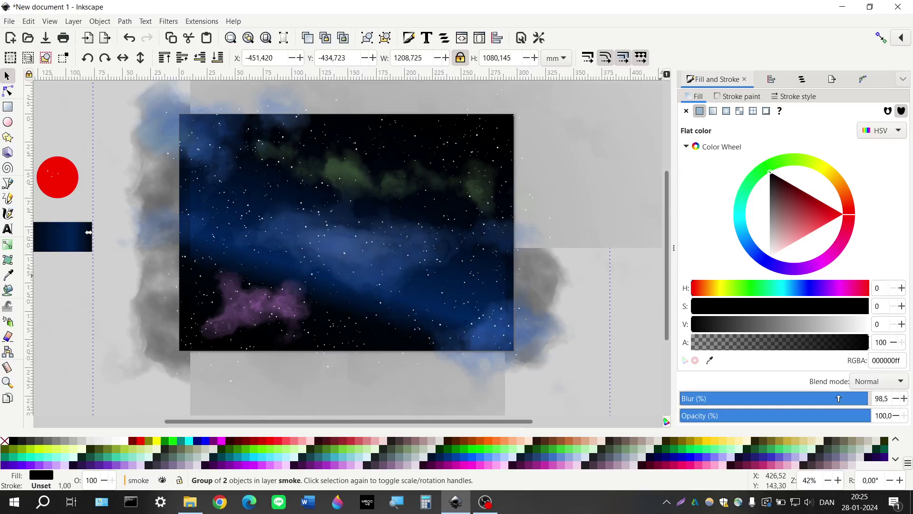
left_click_drag(838, 398, 712, 399)
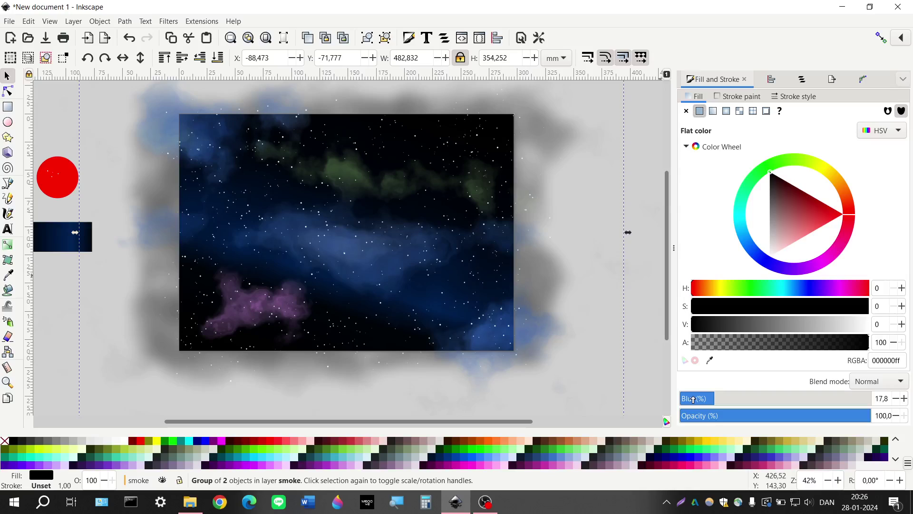
left_click_drag(693, 400, 724, 406)
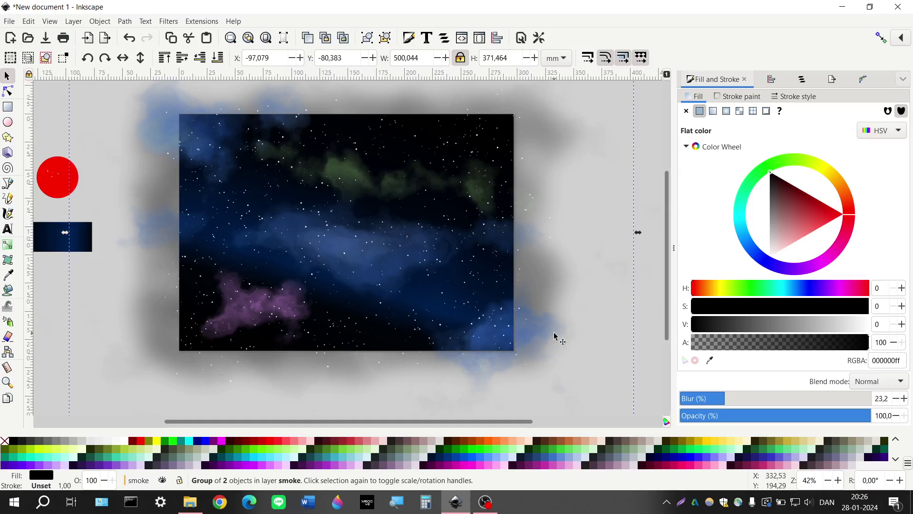
Step: Lock the smoke layer and clear the selection
left_click(802, 79)
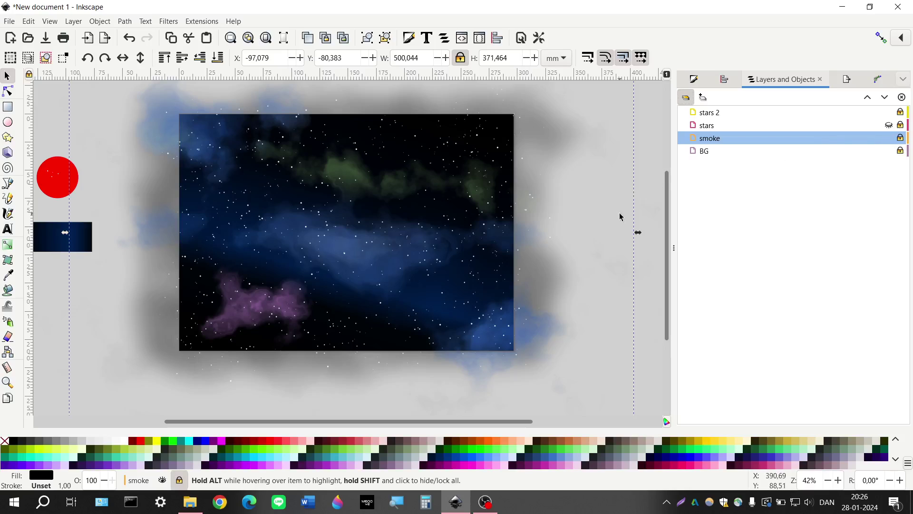
key("Escape")
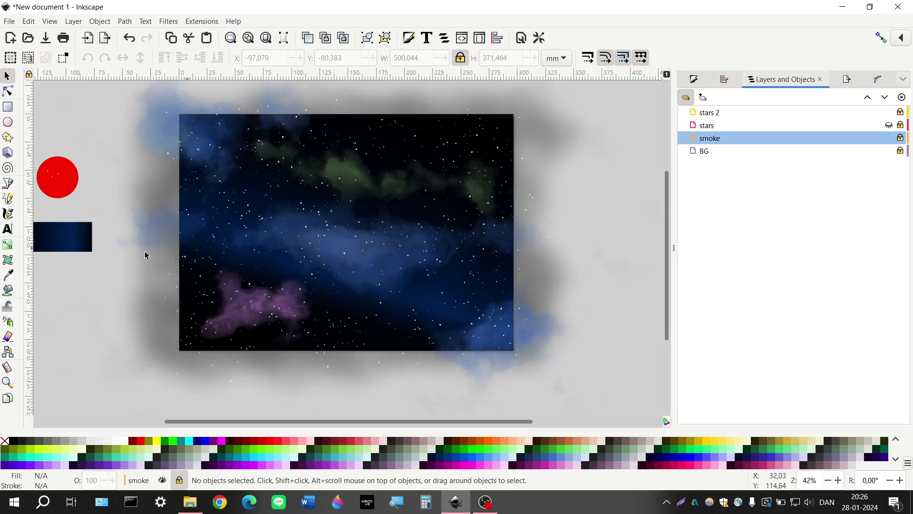
Step: Unlock the BG layer and draw a black ellipse about 30 by 20 mm below the small gradient rectangle beside the page
scroll(143, 225, "left", 2)
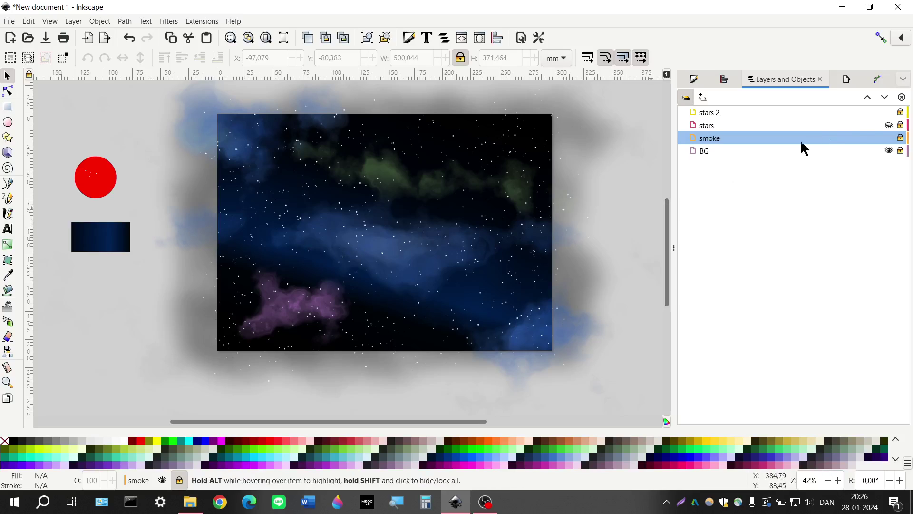
left_click(846, 152)
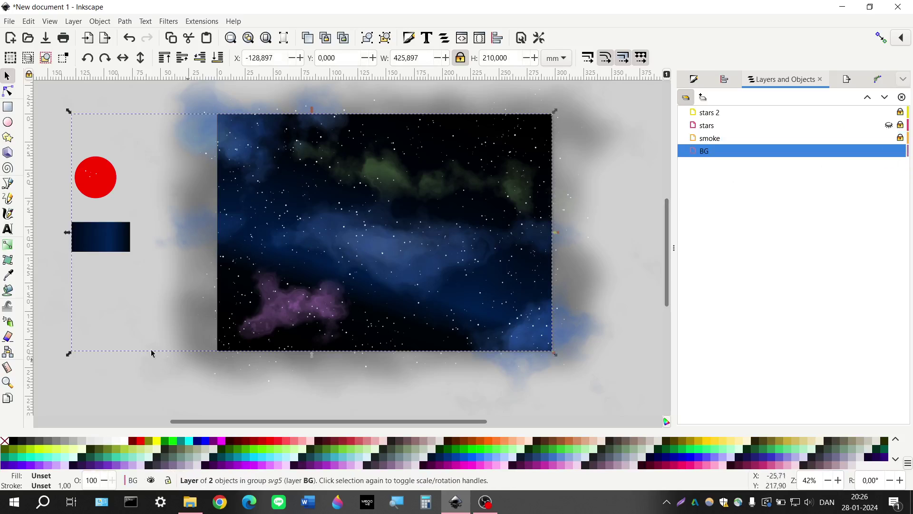
left_click(116, 329)
left_click(7, 122)
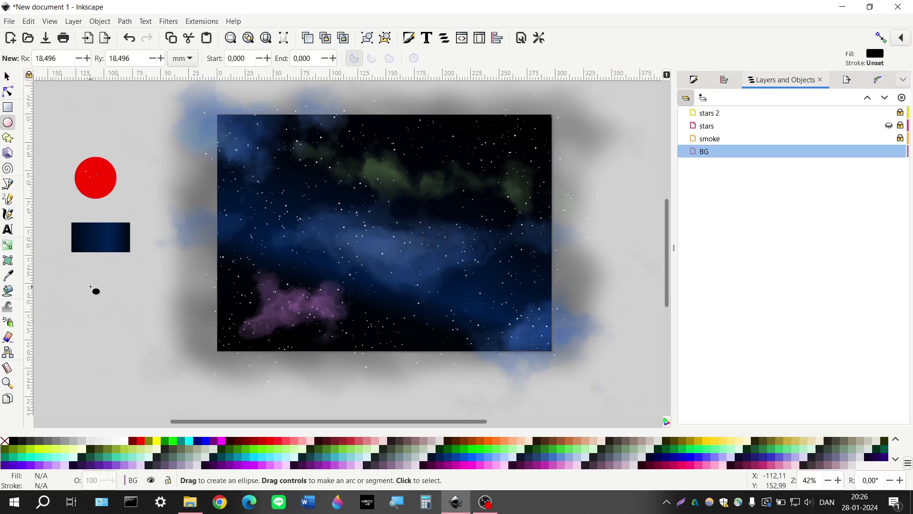
left_click_drag(90, 285, 124, 307)
Step: Apply the dark blue linear gradient 9767 to the ellipse's stroke and rename that gradient BG_2
left_click(692, 82)
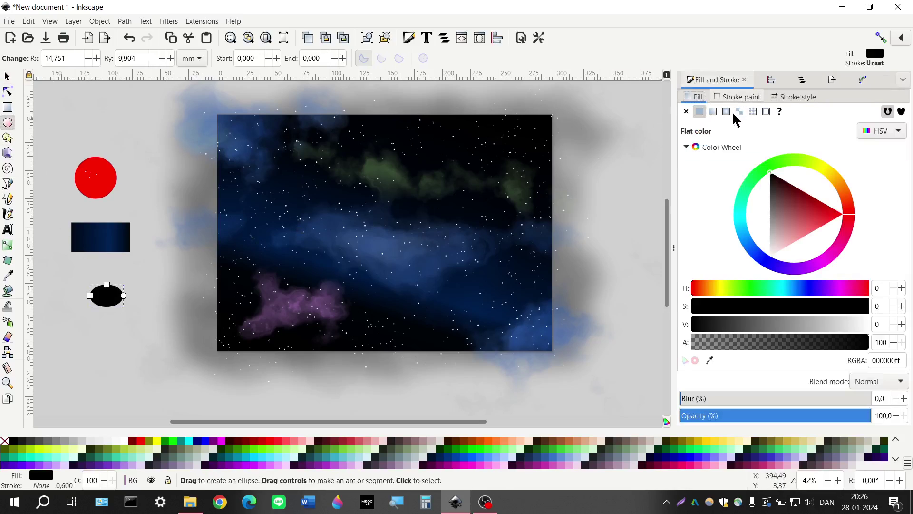
left_click(738, 101)
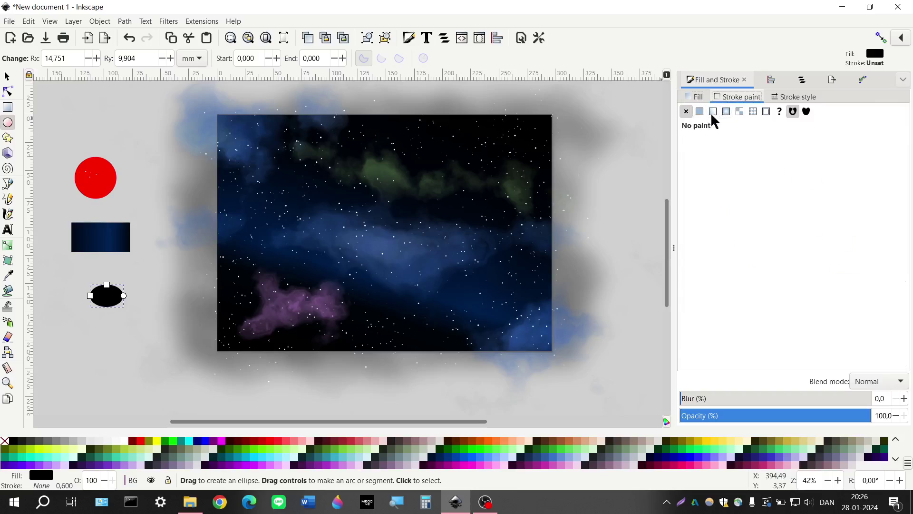
left_click(713, 112)
left_click(732, 129)
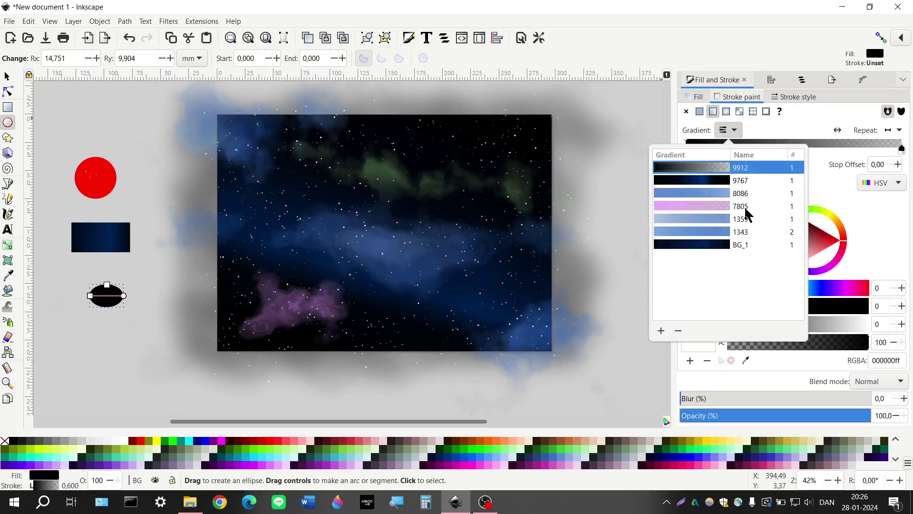
left_click(740, 183)
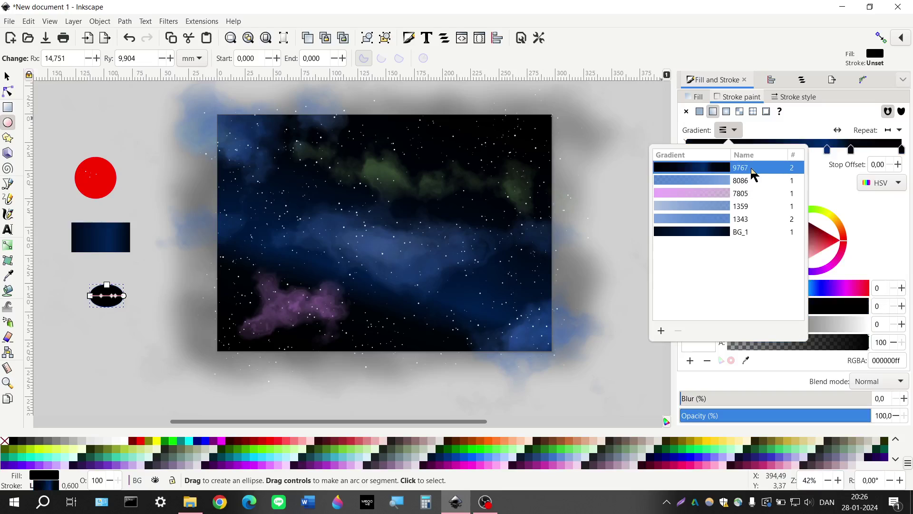
left_click(749, 168)
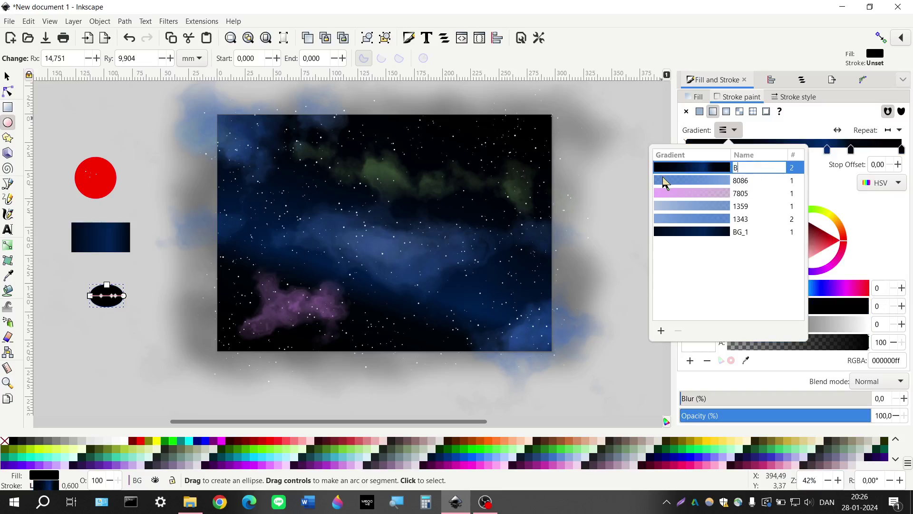
key("Return")
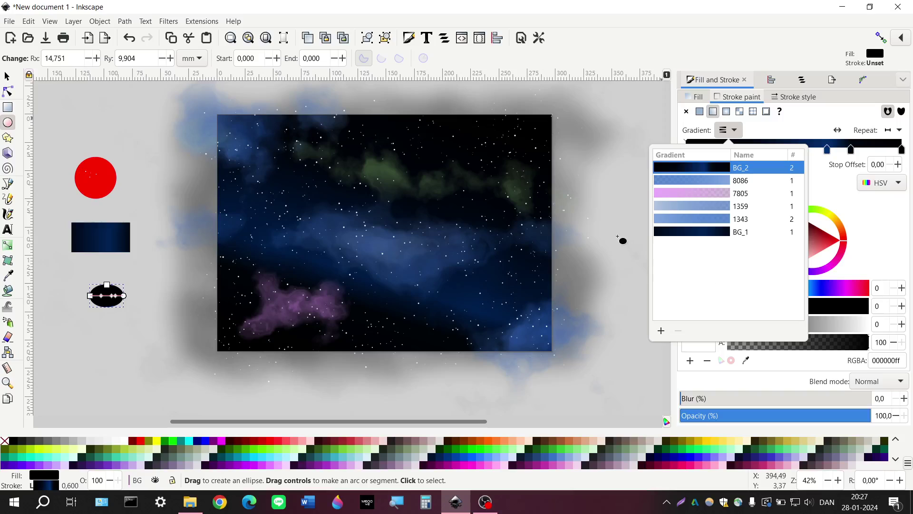
left_click(623, 239)
Step: Select the black ellipse beside the page and remove its stroke paint
left_click(83, 284)
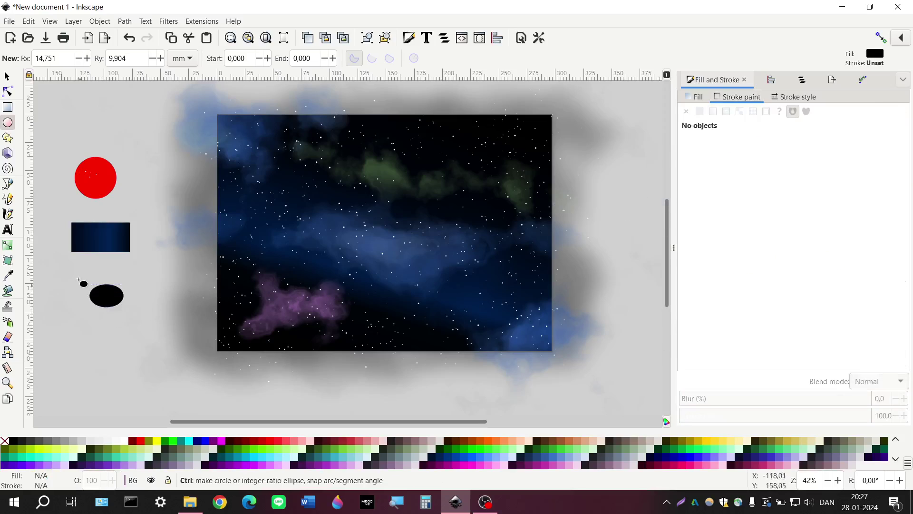
key("s")
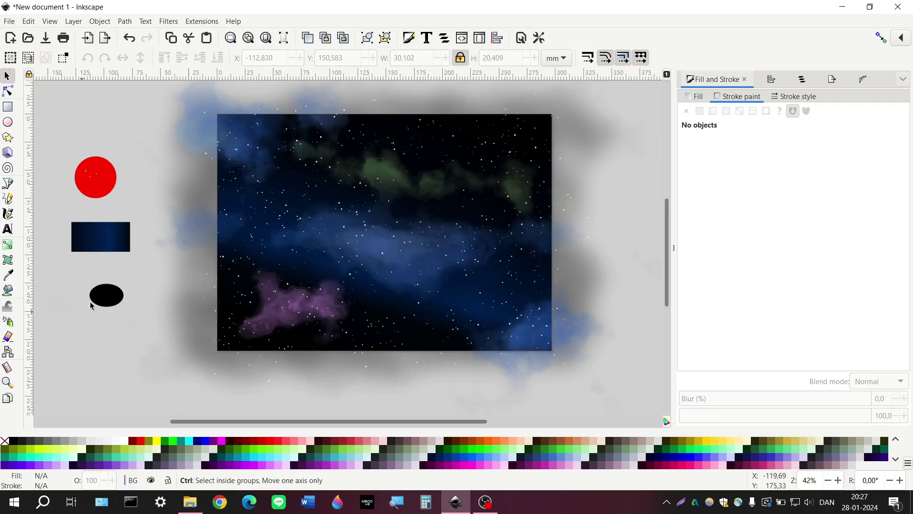
scroll(91, 306, "up", 4, "ctrl")
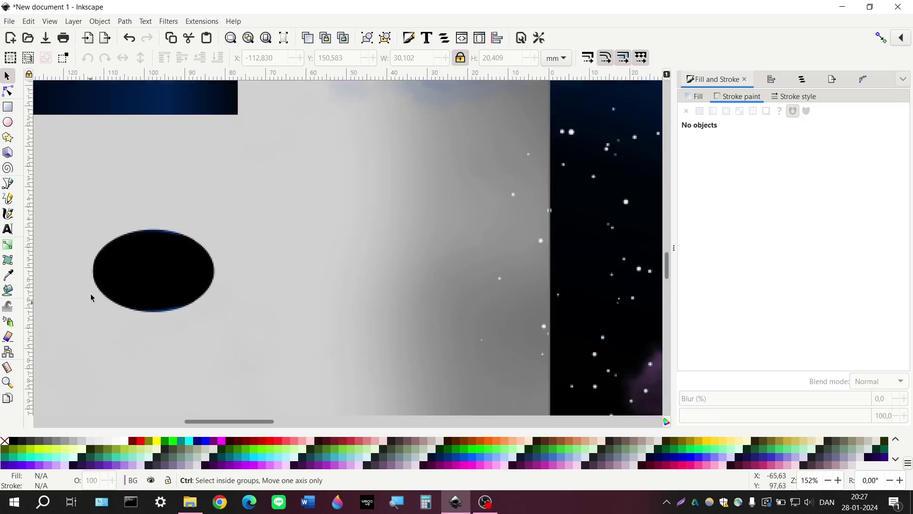
scroll(100, 287, "up", 2, "ctrl")
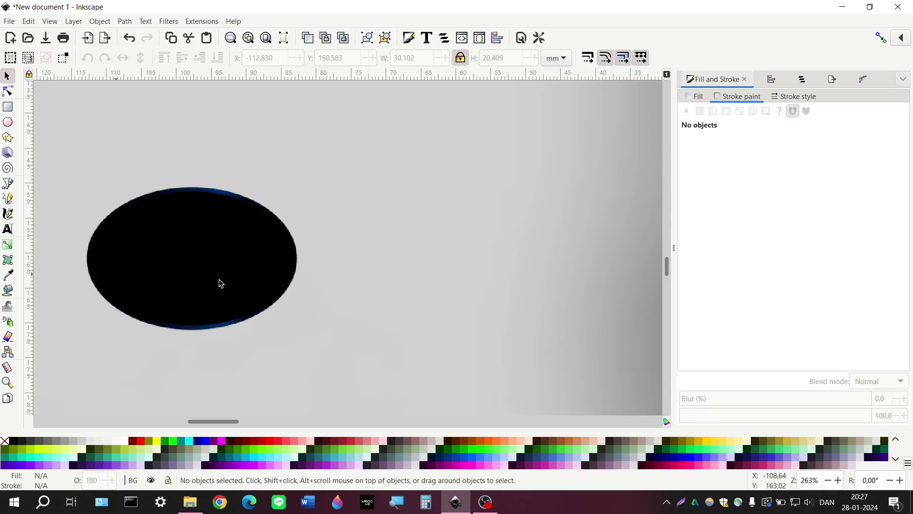
left_click(240, 277)
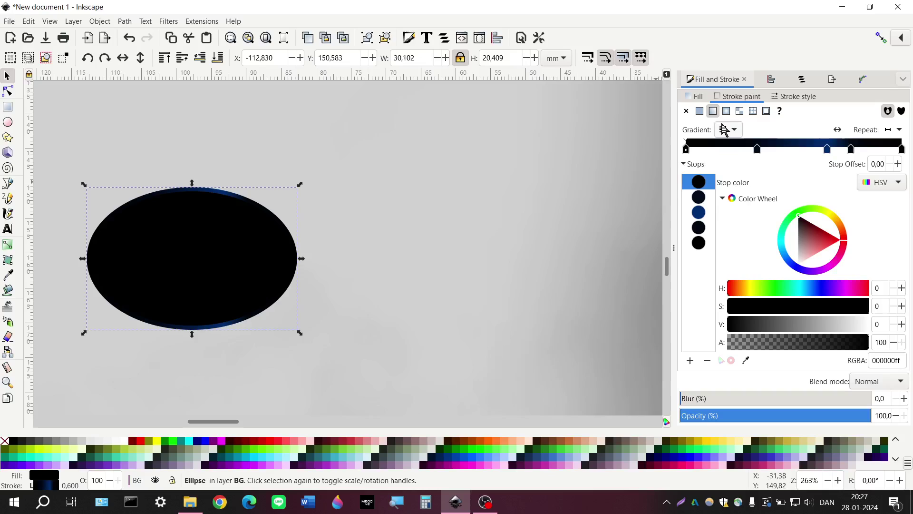
left_click(685, 110)
Step: Fill the ellipse with a radial gradient that uses BG_2
left_click(794, 96)
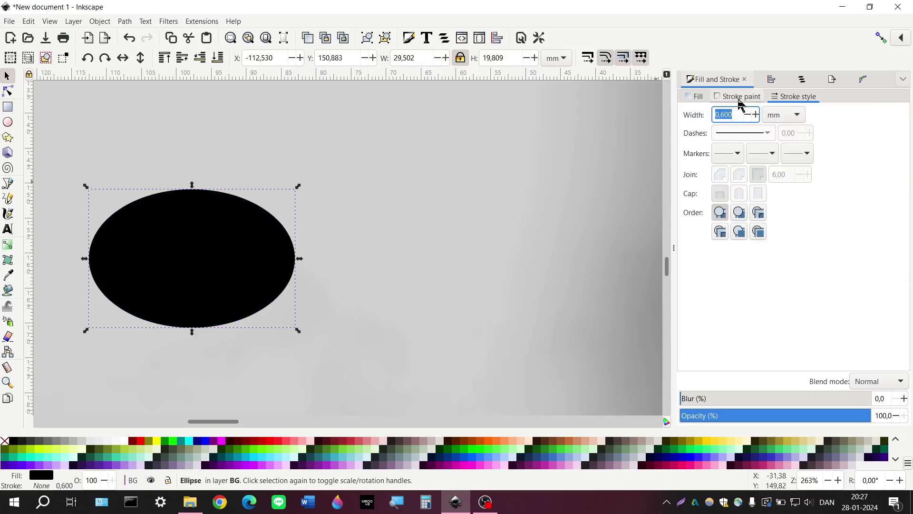
left_click(708, 96)
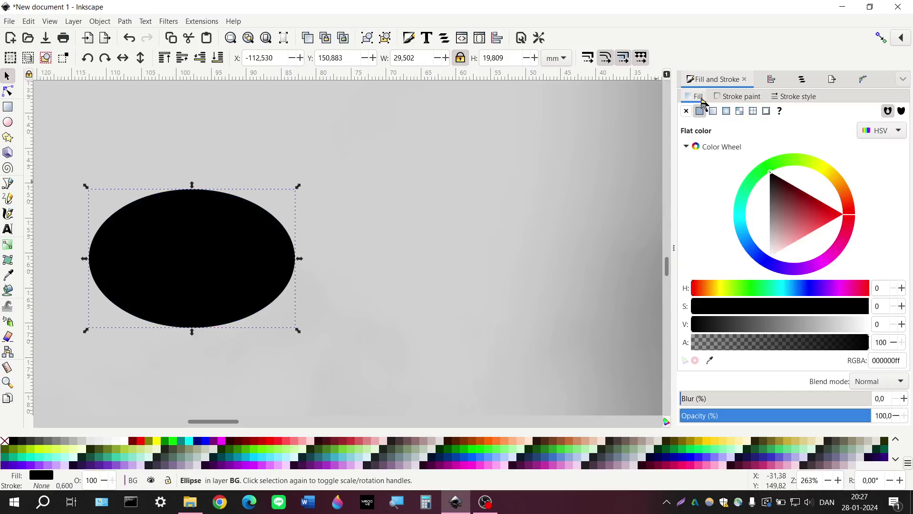
left_click(726, 111)
left_click(735, 131)
left_click(748, 185)
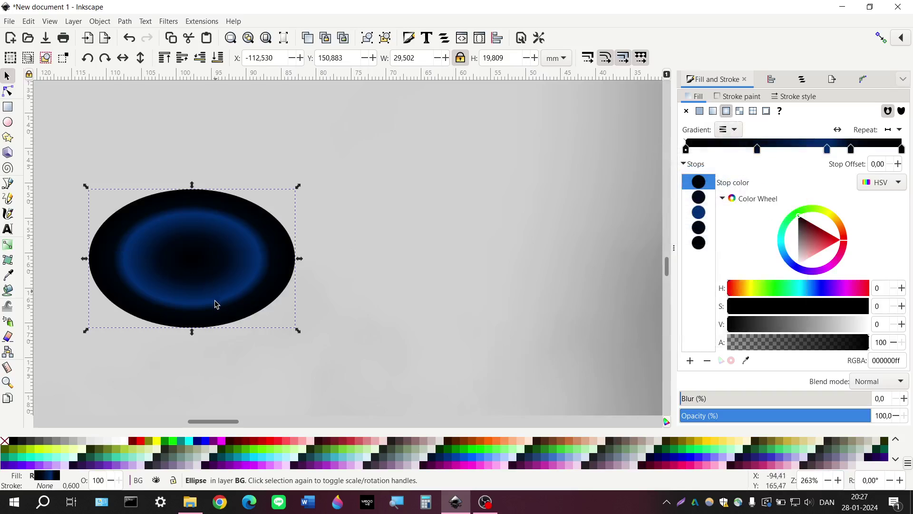
Step: Select the page-sized background rectangle and change its fill to a mesh gradient
scroll(219, 302, "down", 1, "ctrl")
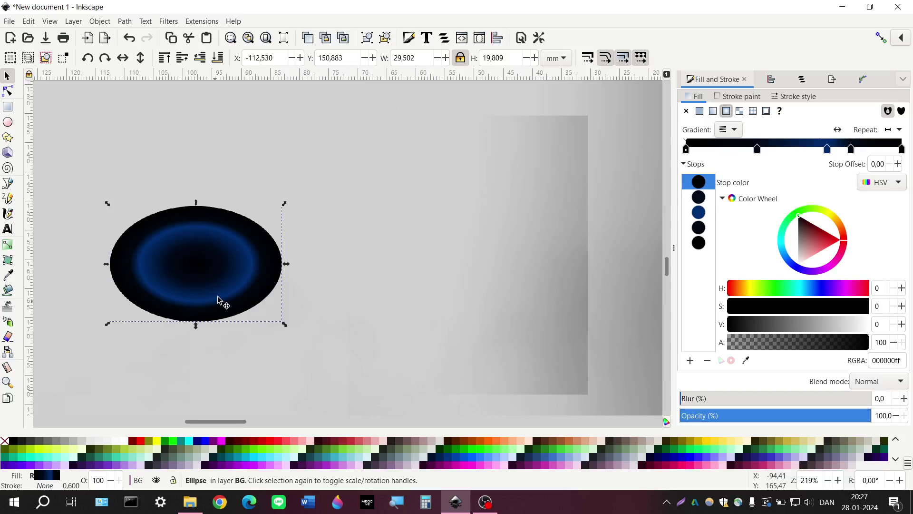
scroll(219, 303, "down", 8)
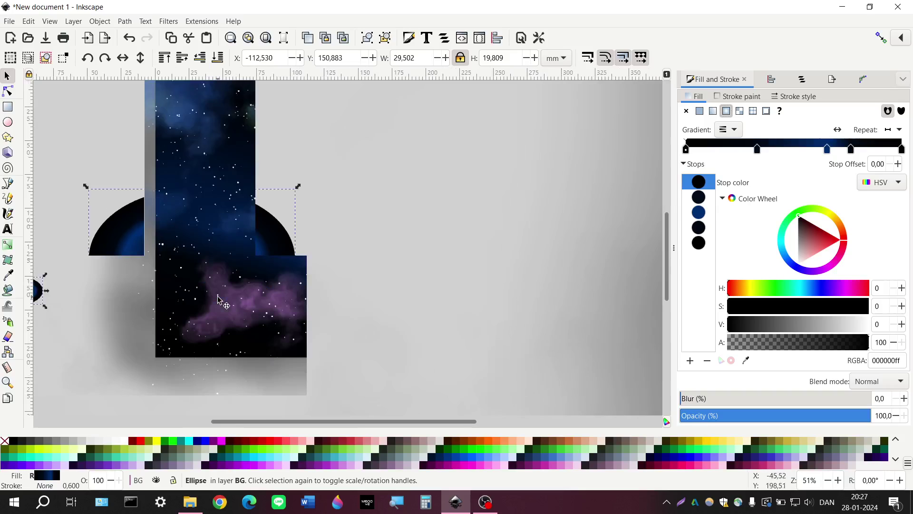
left_click(802, 79)
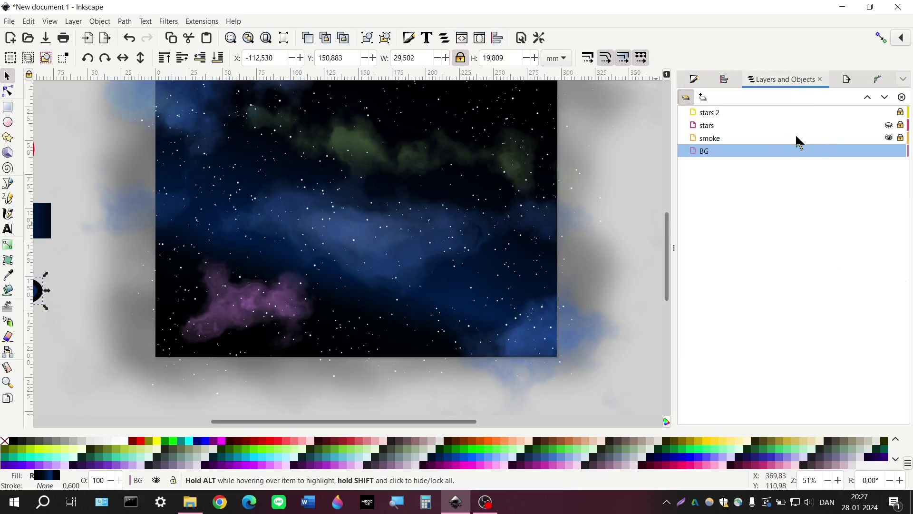
left_click(394, 288)
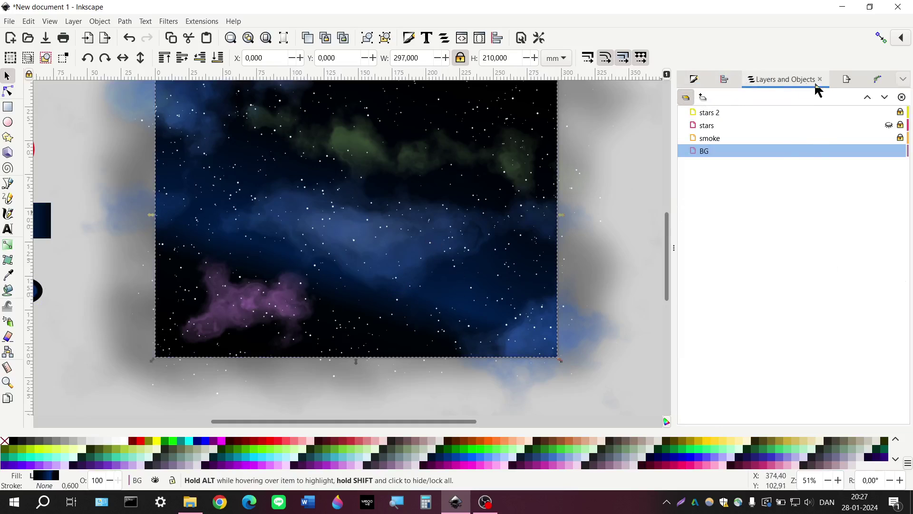
left_click(845, 80)
left_click(694, 80)
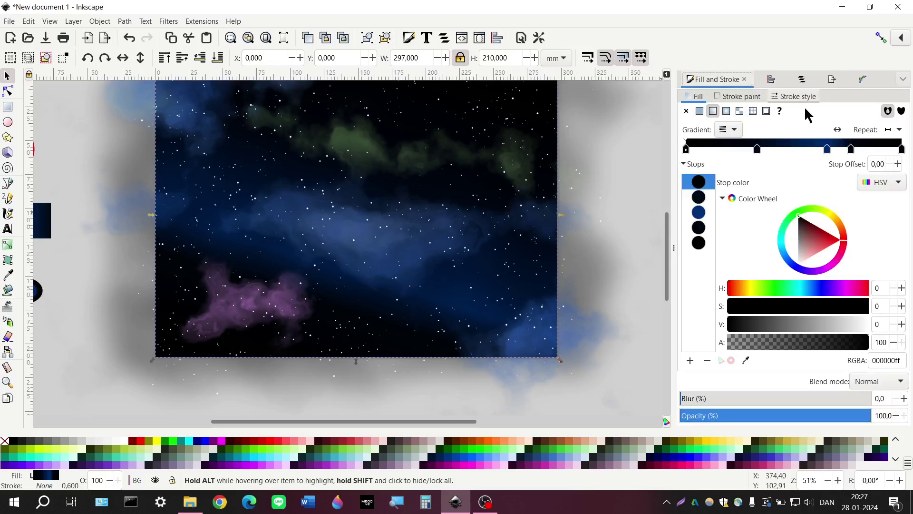
left_click(739, 111)
scroll(554, 261, "up", 2)
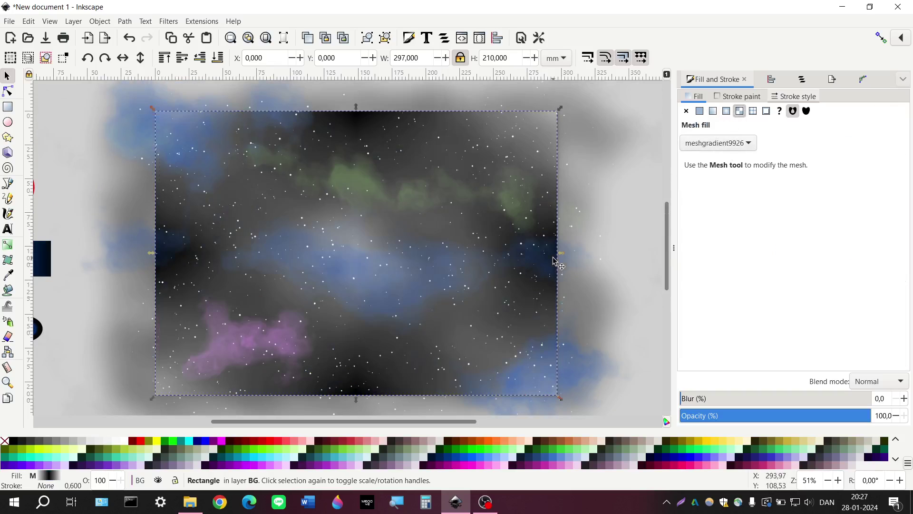
Step: Select all nodes of the background mesh with the Mesh tool and color them dark navy, 00112b
key("minus")
left_click(7, 91)
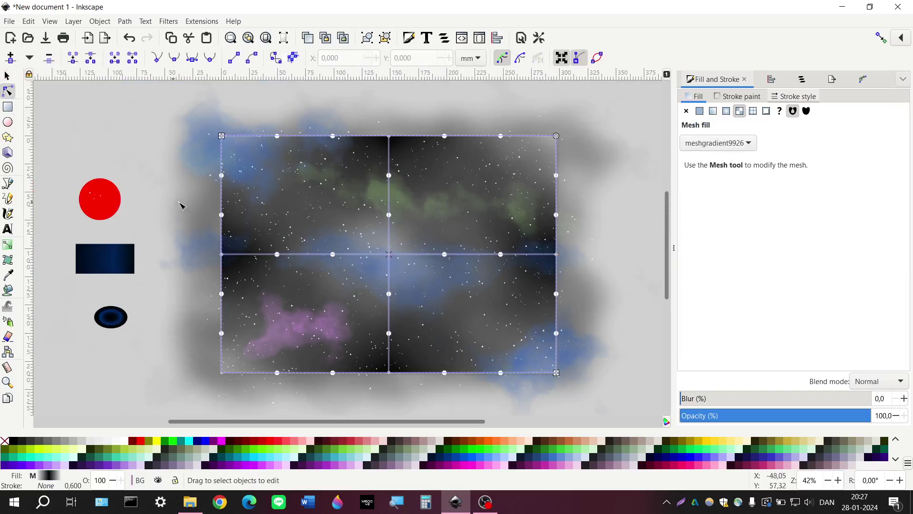
left_click(8, 259)
mouse_move(196, 123)
left_mouse_down()
mouse_move(467, 329)
mouse_move(582, 402)
left_mouse_up()
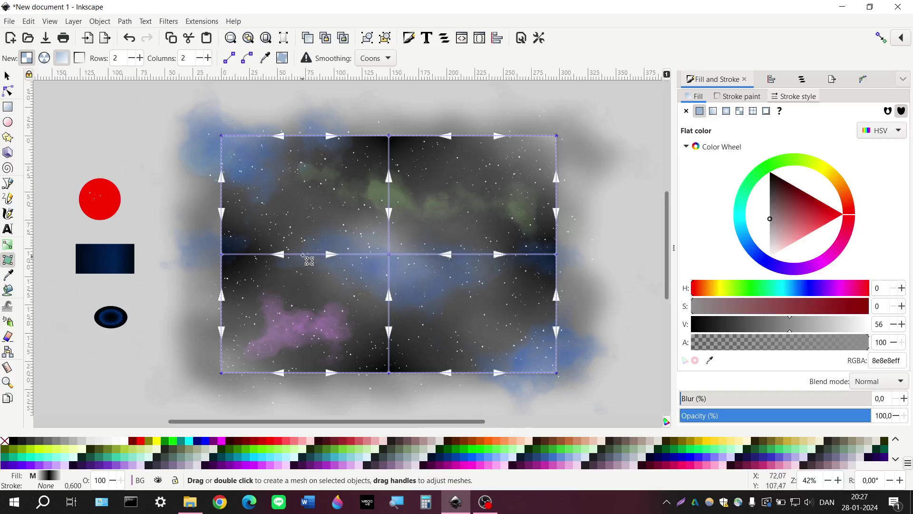
left_click(435, 457)
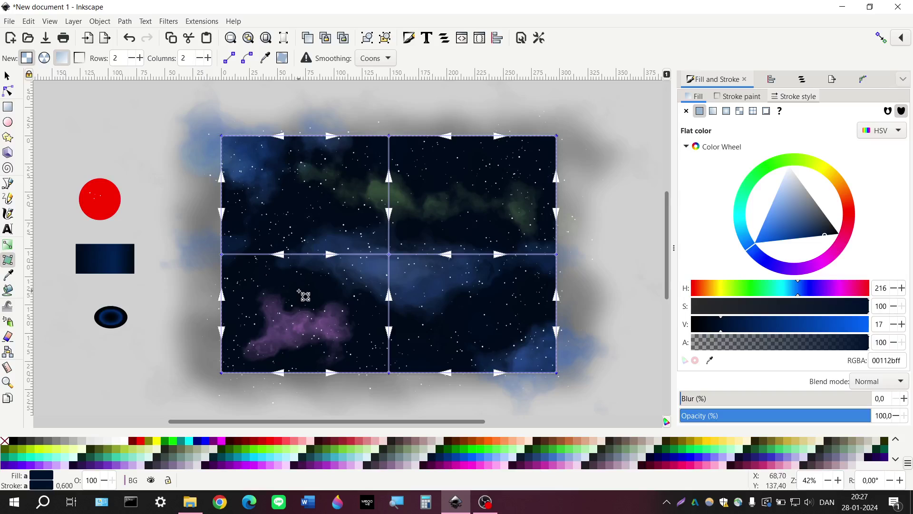
Step: Add a vertical mesh line through the background's left half and a horizontal one through its lower half
left_click(307, 256)
double_click(308, 256)
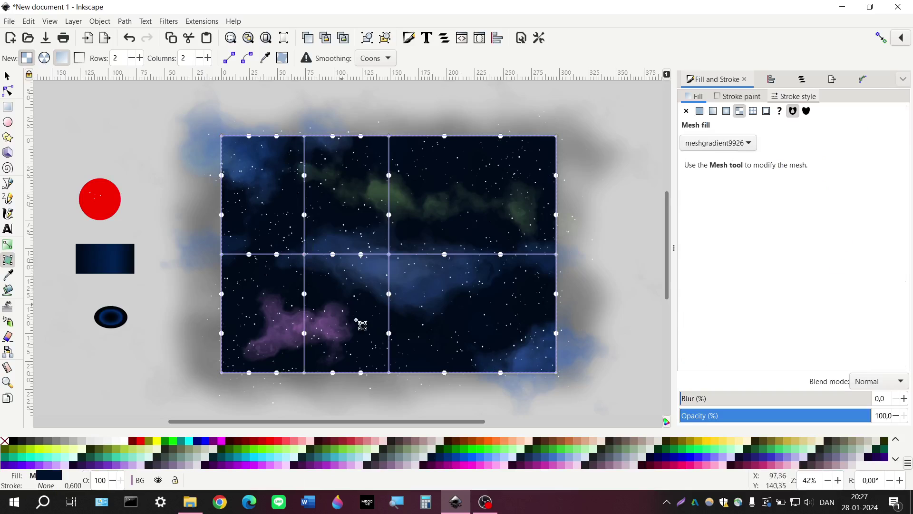
left_click(390, 322)
double_click(389, 319)
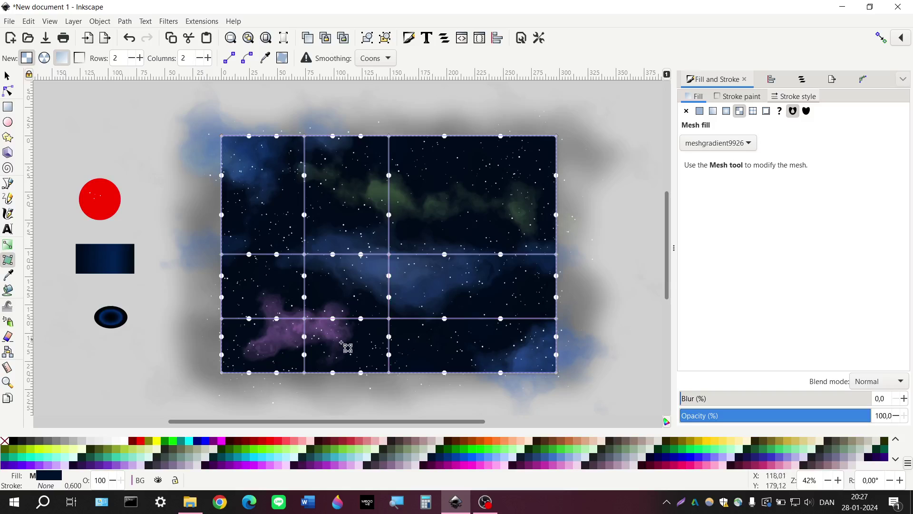
Step: Color the mesh node behind the pink cloud purple, 660080, after trying f6d5ff and 440055
left_click(304, 318)
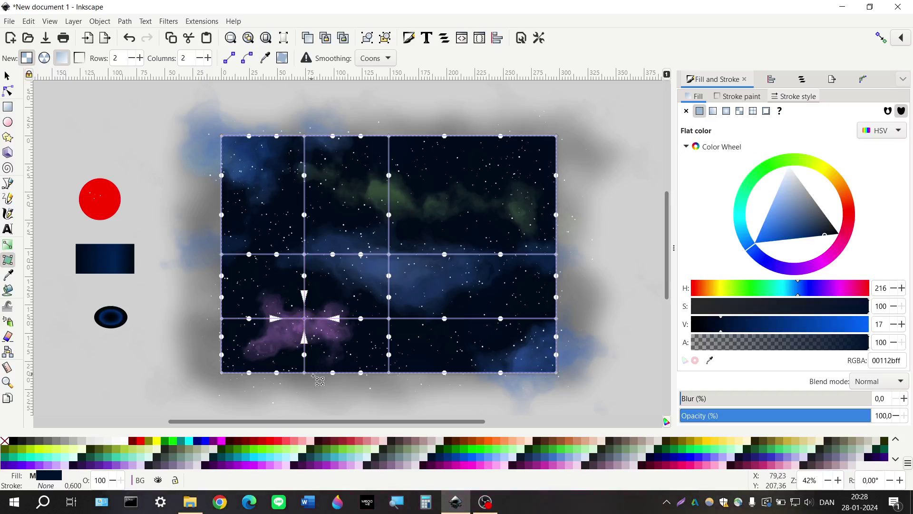
left_click(287, 465)
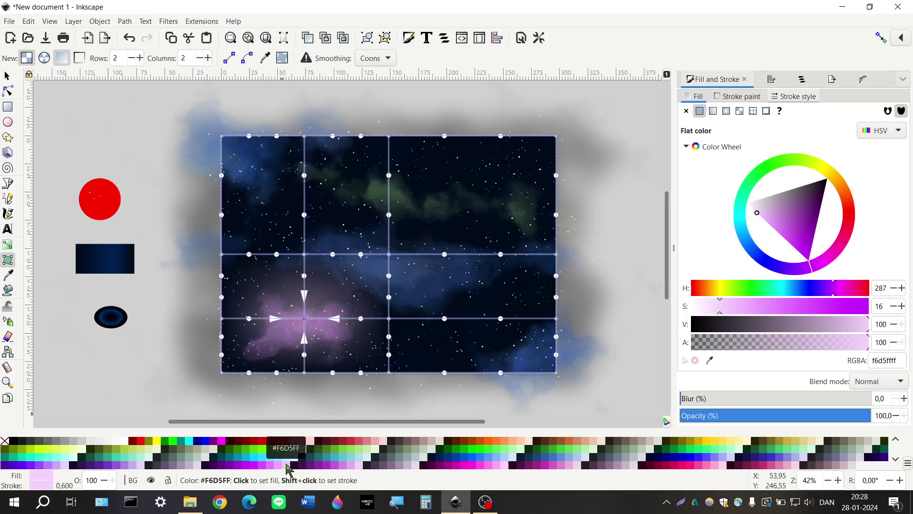
left_click(219, 466)
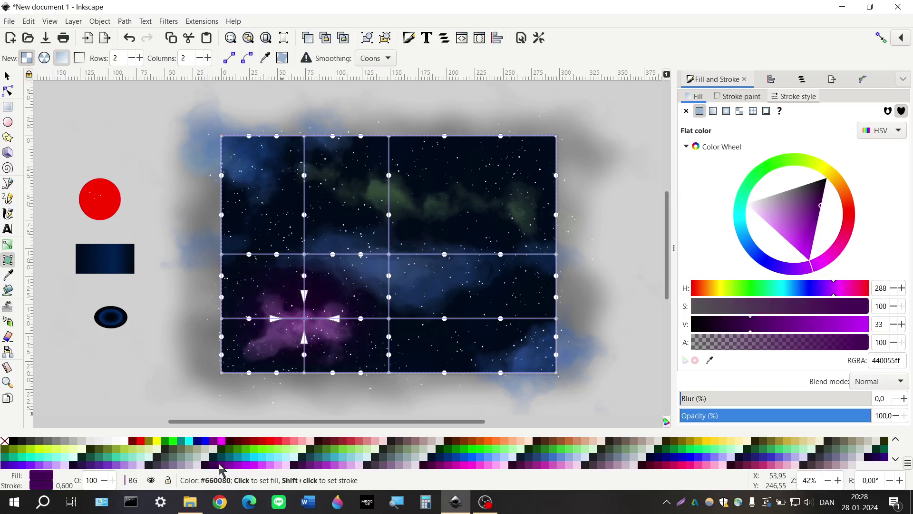
left_click(225, 469)
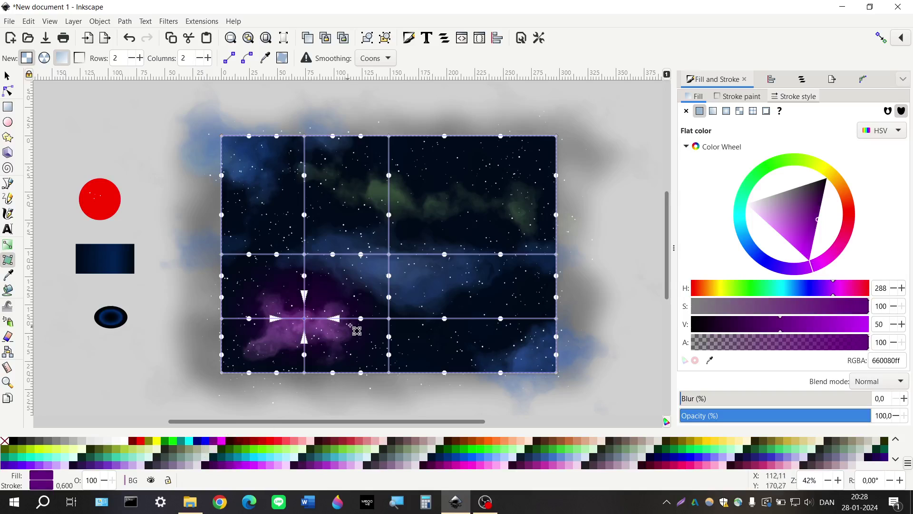
Step: Bend the four handles of the purple mesh node into curves and shift the node slightly to the right
left_click_drag(337, 319, 351, 292)
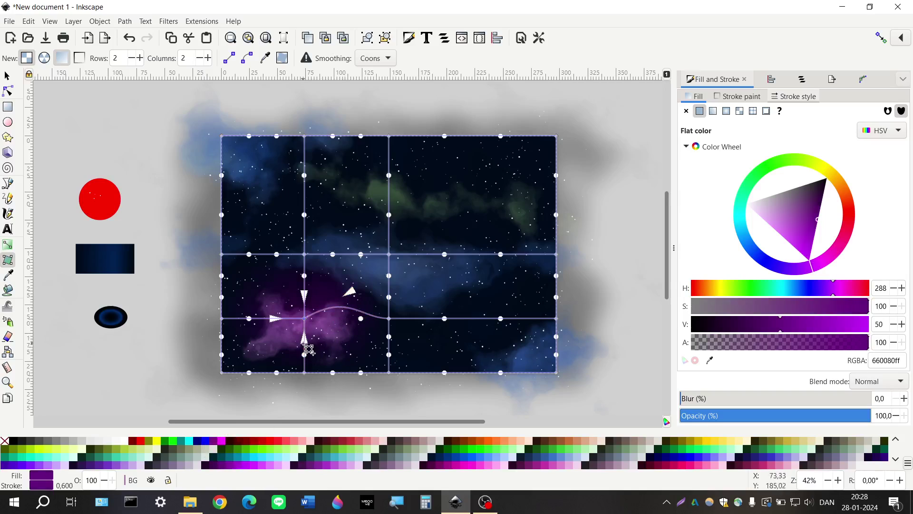
left_click_drag(304, 338, 285, 352)
left_click_drag(276, 318, 256, 301)
left_click_drag(304, 295, 297, 282)
left_click(287, 353)
left_click_drag(289, 356, 323, 389)
left_click_drag(296, 283, 283, 276)
mouse_move(301, 322)
left_mouse_down()
mouse_move(288, 318)
mouse_move(329, 318)
mouse_move(317, 323)
left_mouse_up()
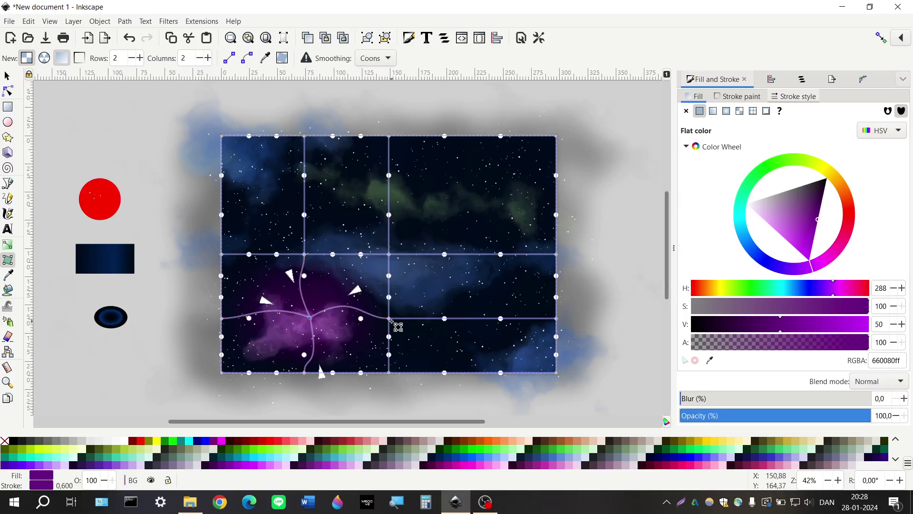
Step: Color the central mesh node of the background dark blue, 002255, after trying 003380
left_click(389, 255)
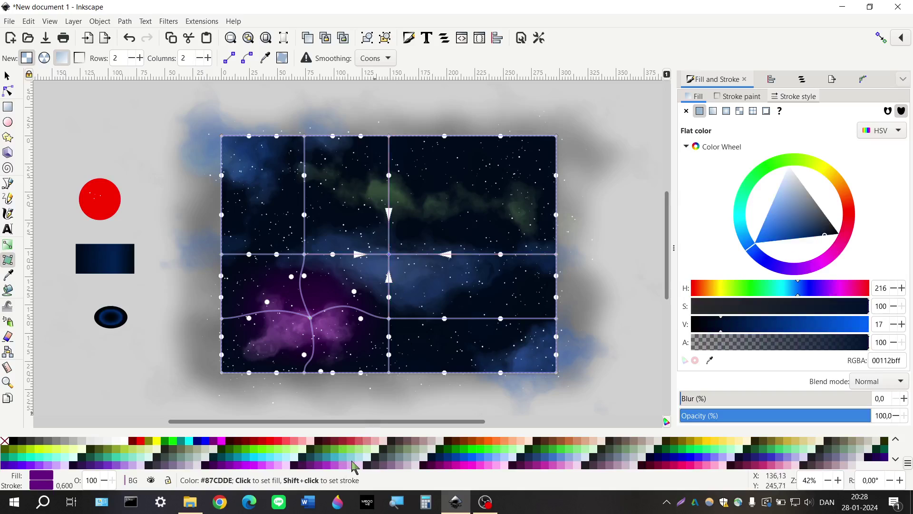
left_click(446, 457)
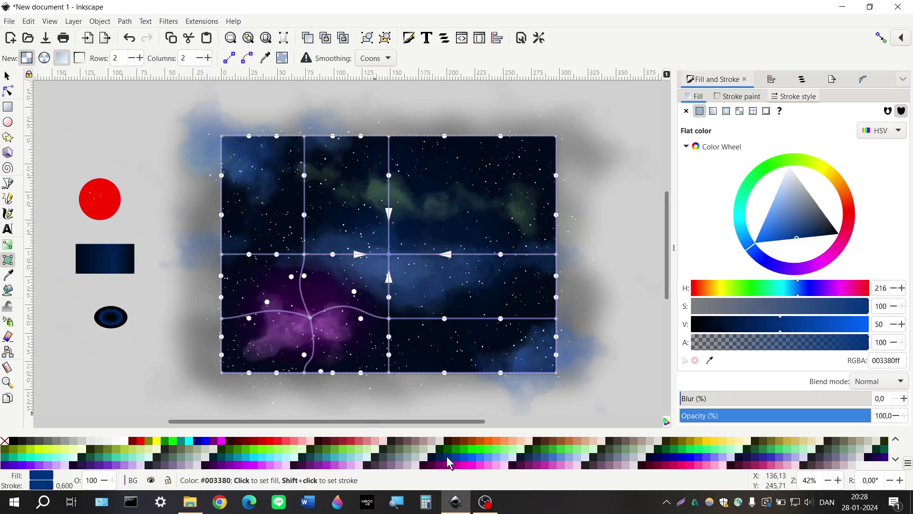
left_click(435, 457)
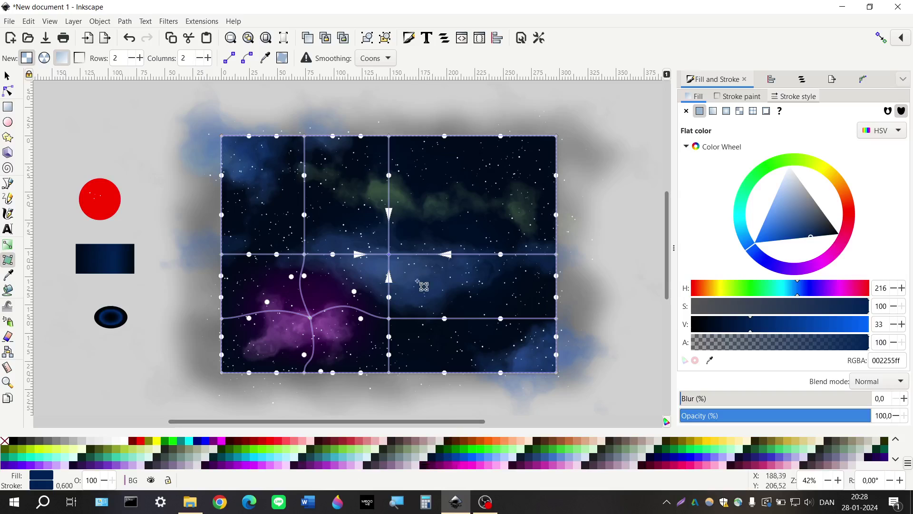
Step: Pull the four handles of the central blue mesh node outward so the mesh lines around it curve
left_click_drag(389, 213, 389, 183)
left_click_drag(445, 254, 504, 293)
left_click_drag(389, 277, 375, 292)
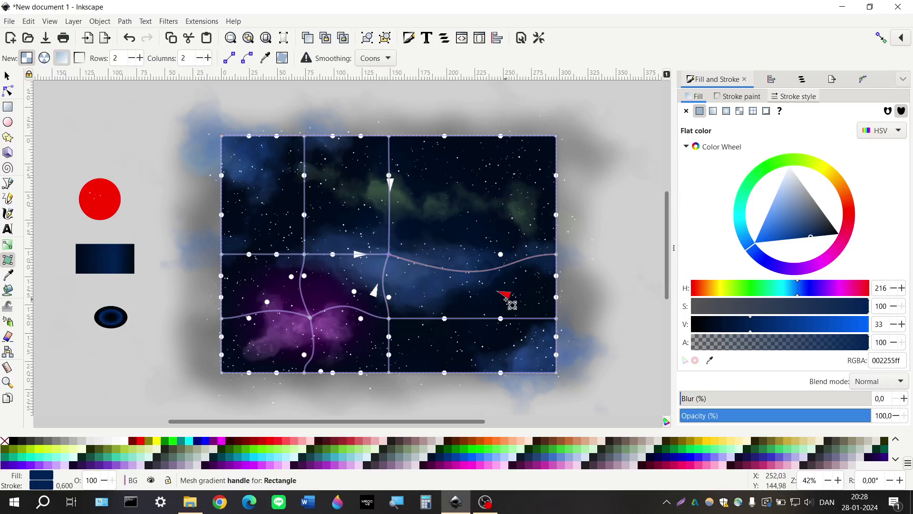
left_click_drag(509, 290, 525, 192)
left_click_drag(388, 181, 394, 185)
left_click_drag(425, 169, 428, 157)
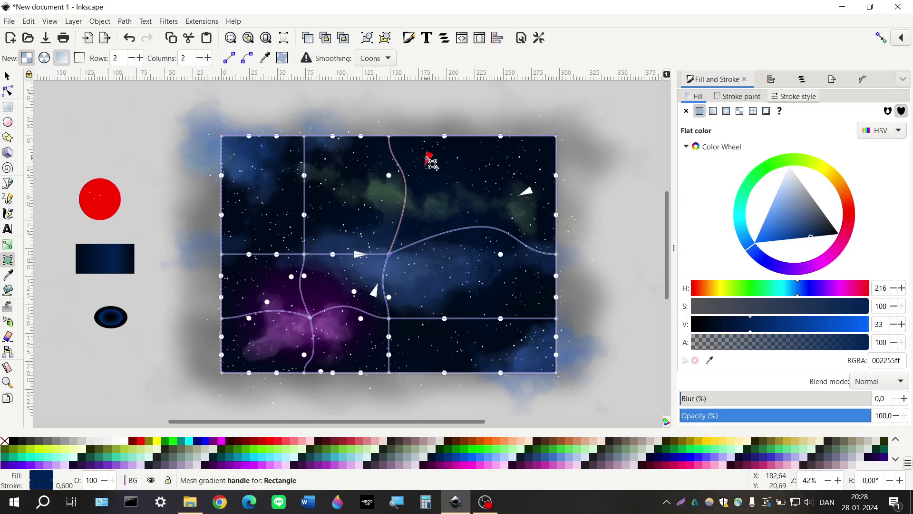
left_click_drag(360, 255, 307, 176)
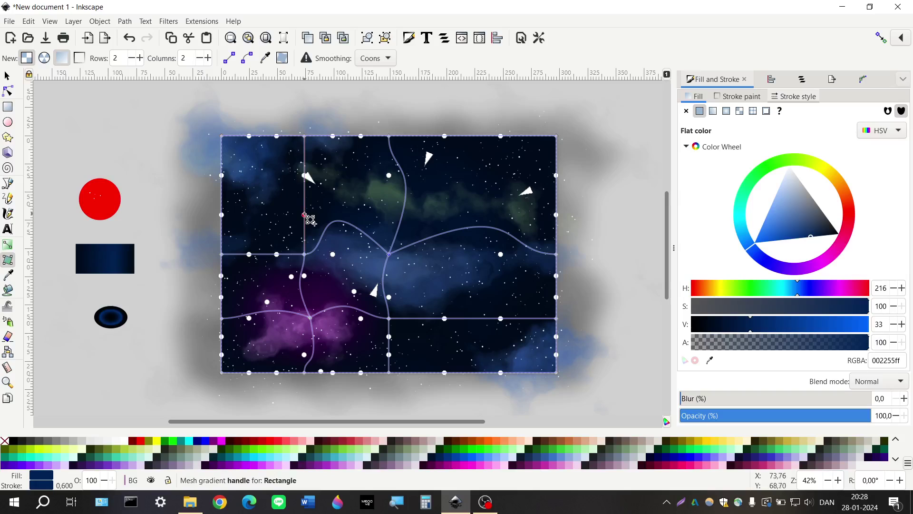
Step: Bend the upper handle of the mesh node above the purple one, move that node up-left, and shift the node below the center down-right
left_click_drag(306, 221, 291, 212)
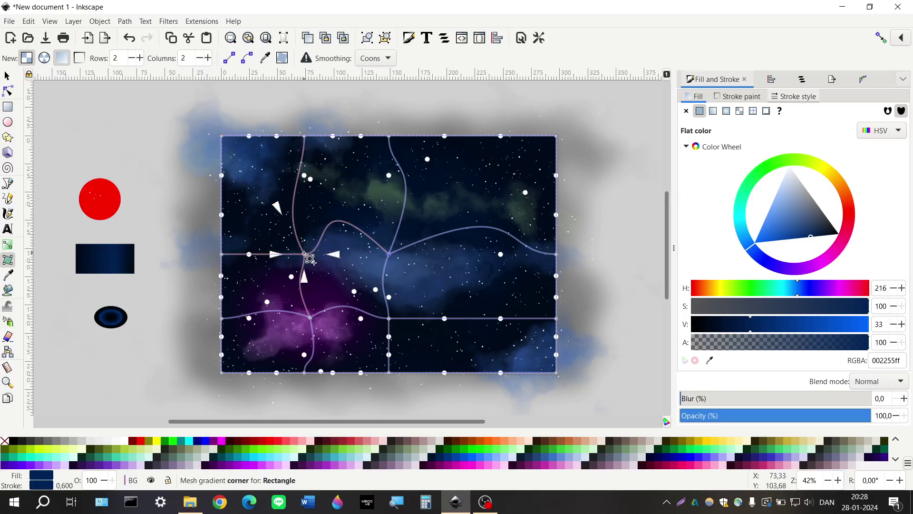
left_click_drag(303, 253, 261, 235)
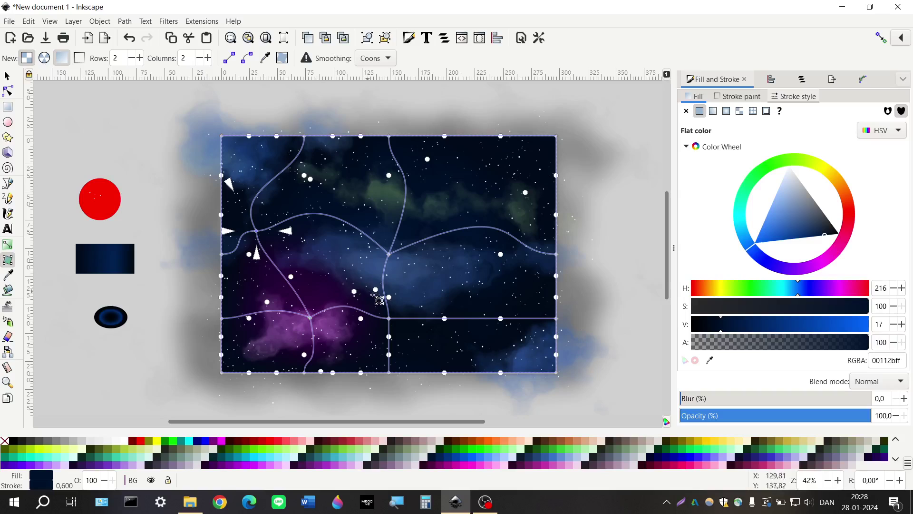
left_click_drag(391, 323, 434, 352)
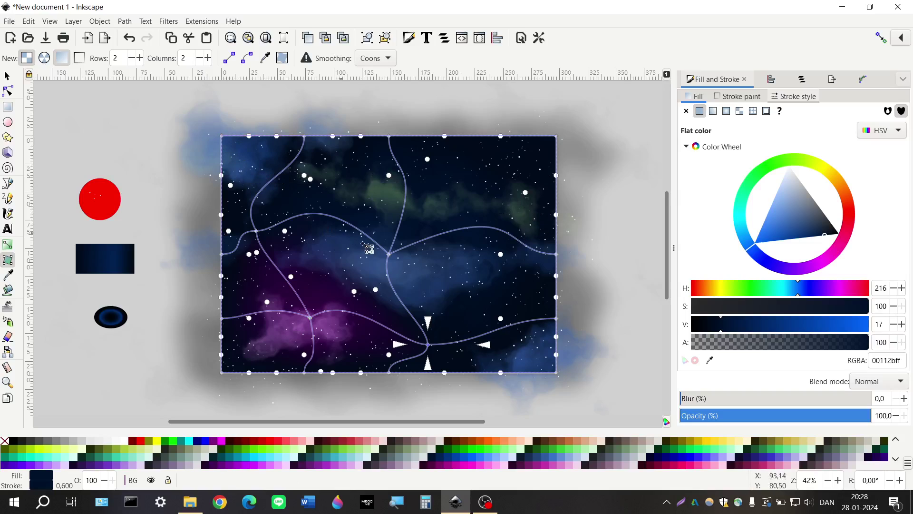
Step: Stretch the central mesh node's lower handle further down-right and brighten the node to value 78, color 0050c7
left_click(389, 254)
left_click_drag(376, 295, 405, 324)
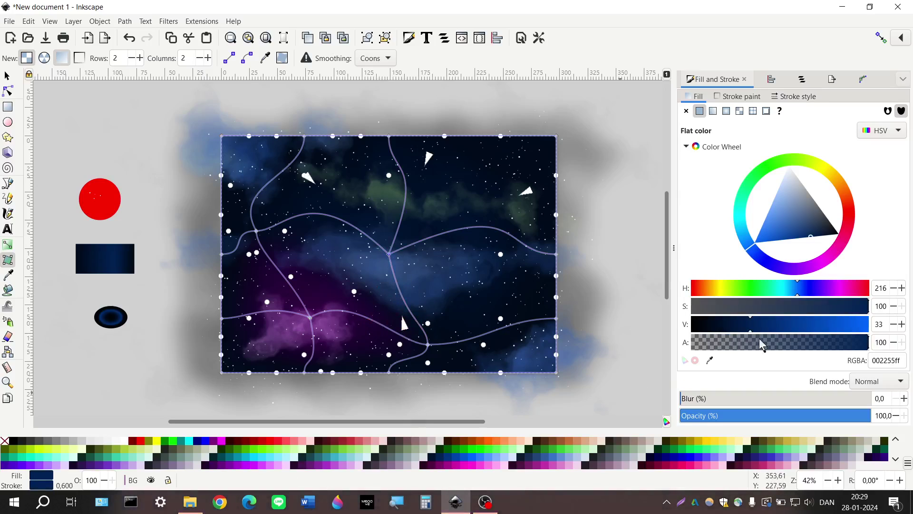
left_click_drag(785, 328, 833, 337)
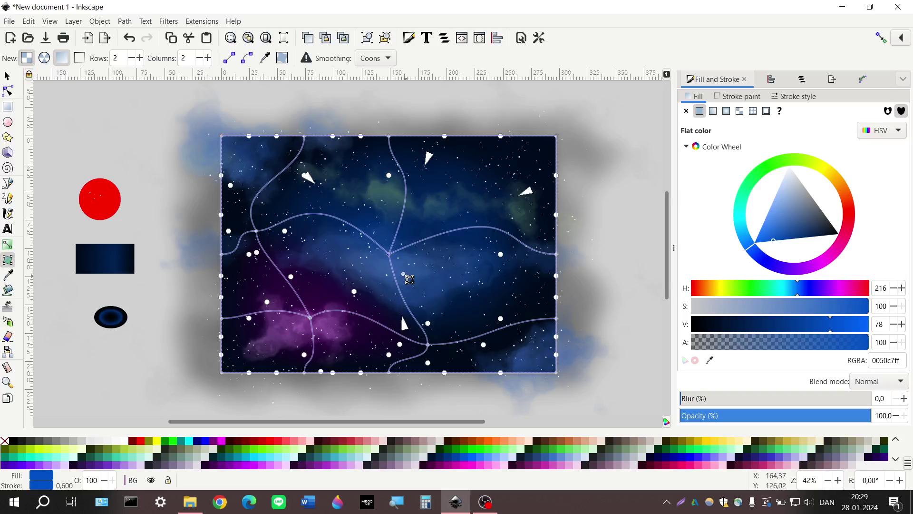
Step: Leave mesh editing, unlock the smoke layer and make it the active layer with no objects selected
left_click(6, 75)
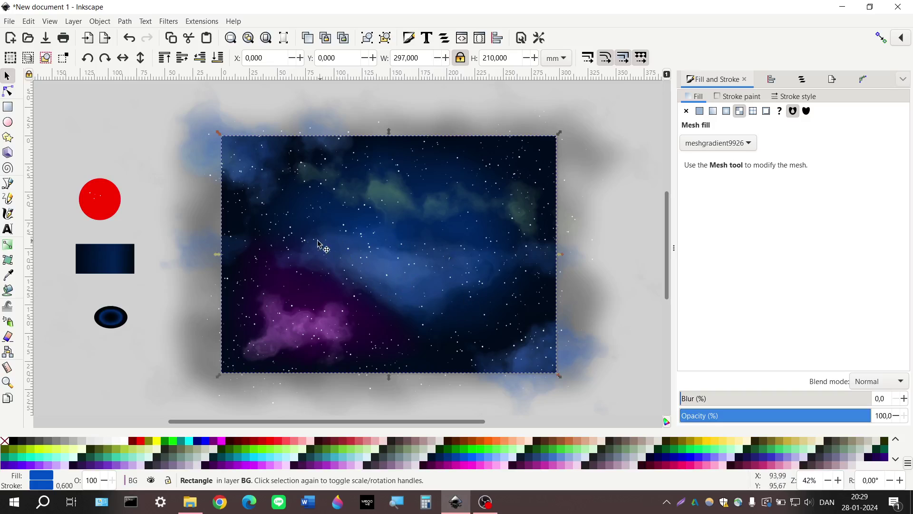
left_click(802, 81)
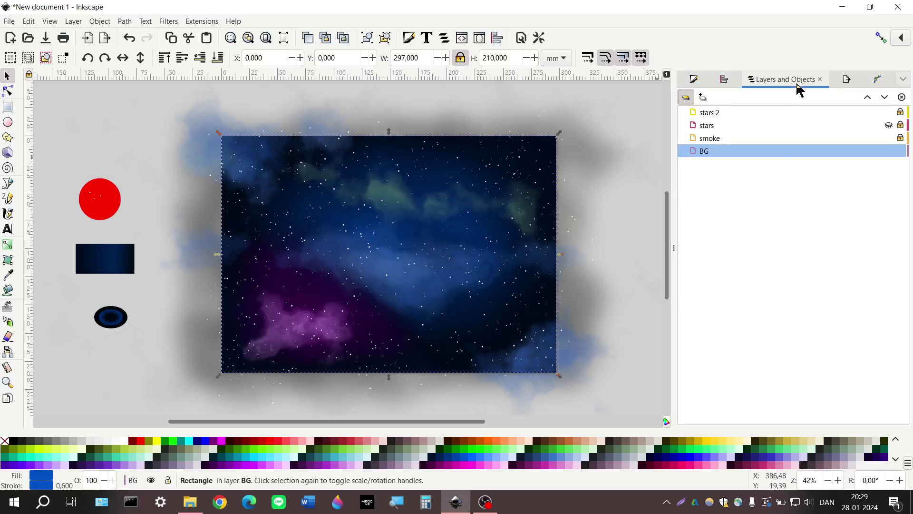
left_click(694, 79)
left_click(799, 80)
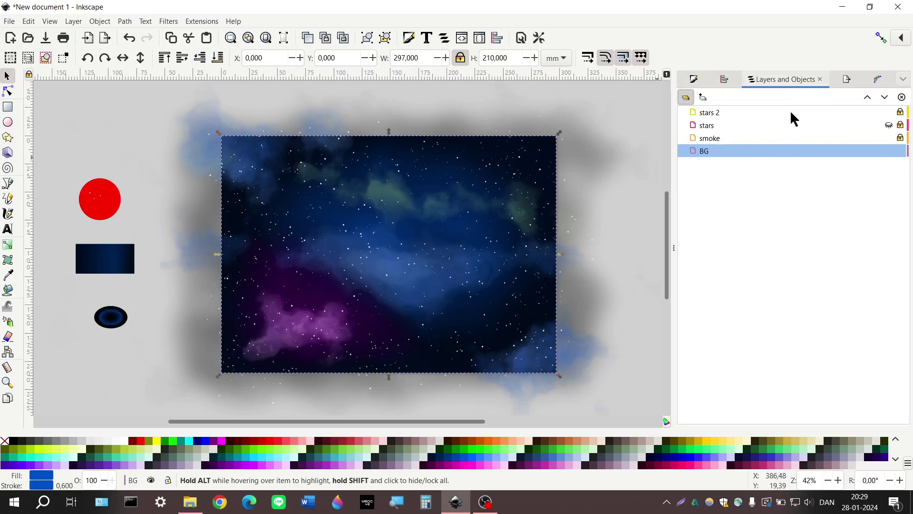
left_click(852, 141)
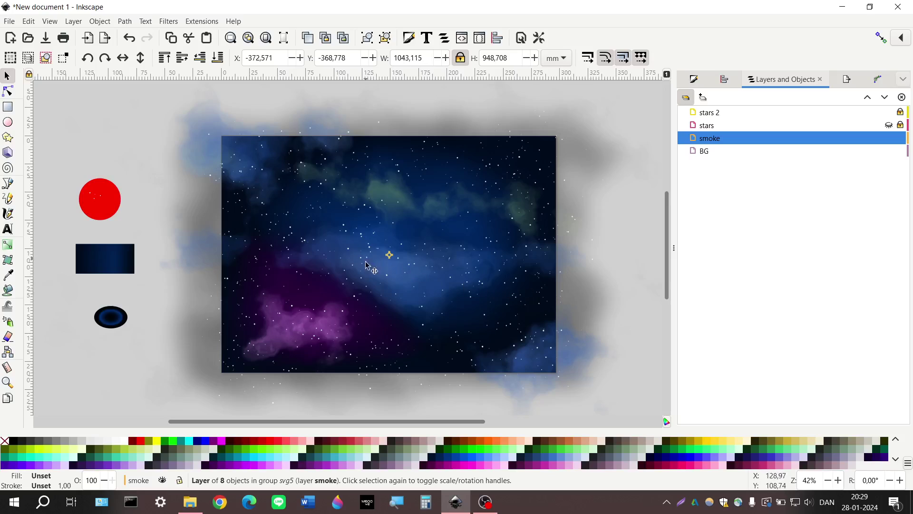
left_click(145, 359)
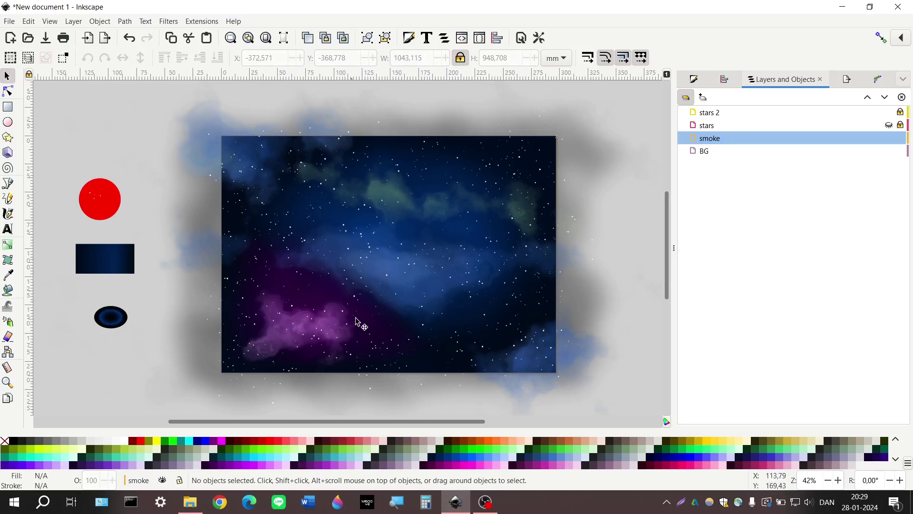
Step: Select the larger central blue smoke path beneath the overlapping objects and set its first gradient stop's alpha to 95
left_click(389, 271)
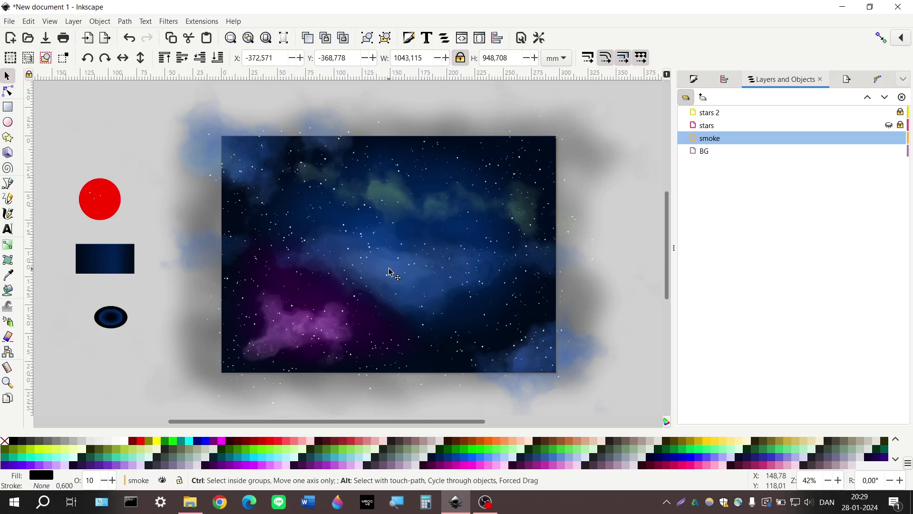
left_click(389, 272, "alt")
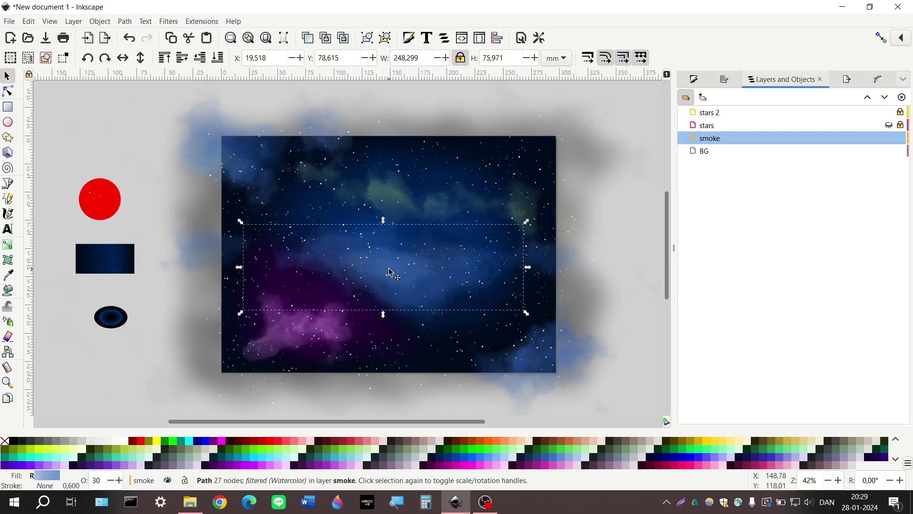
left_click(389, 272, "alt")
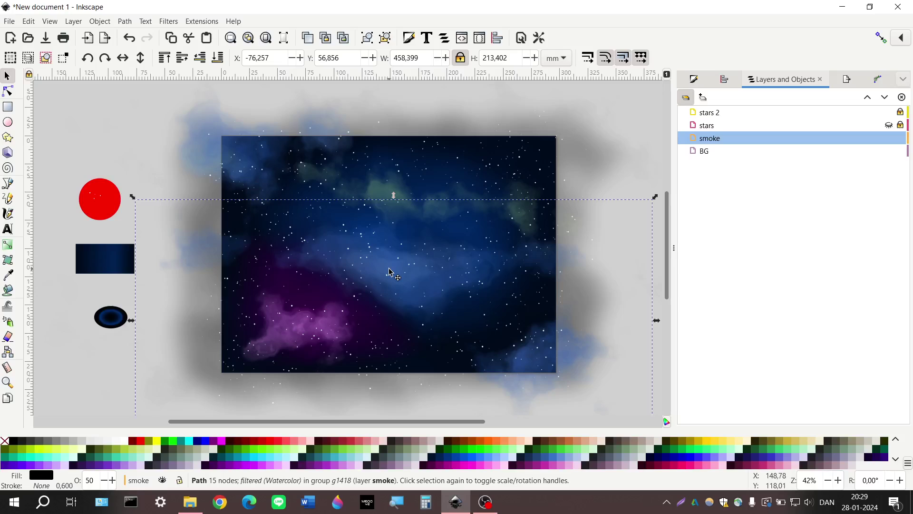
left_click(389, 271, "alt")
left_click(389, 271, "alt")
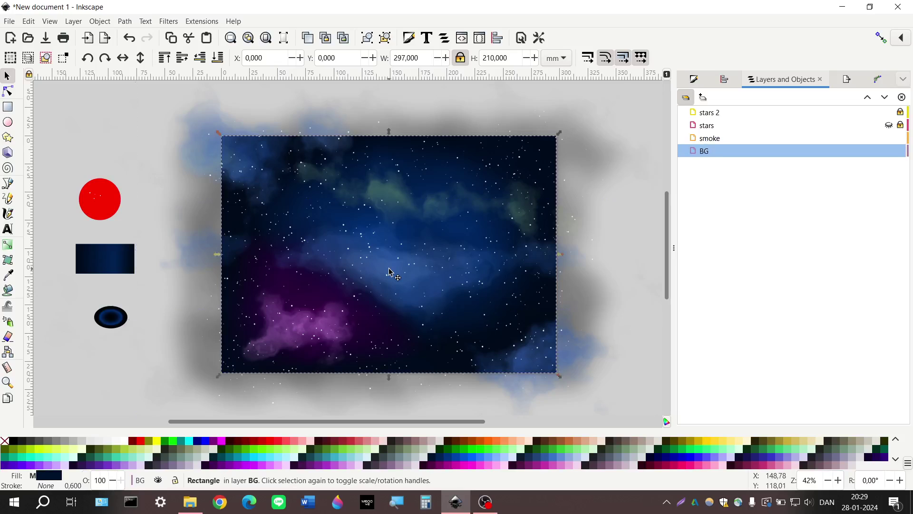
left_click(389, 272, "alt")
left_click(389, 272, "alt")
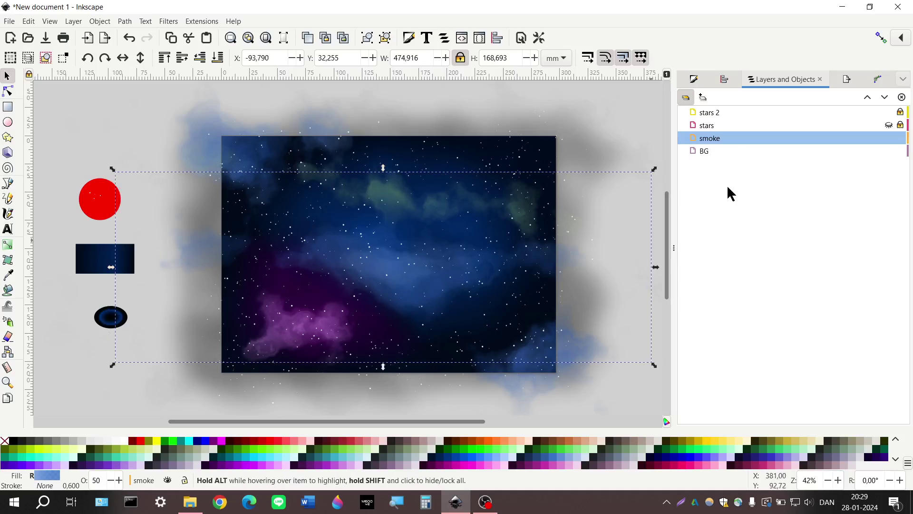
left_click(693, 79)
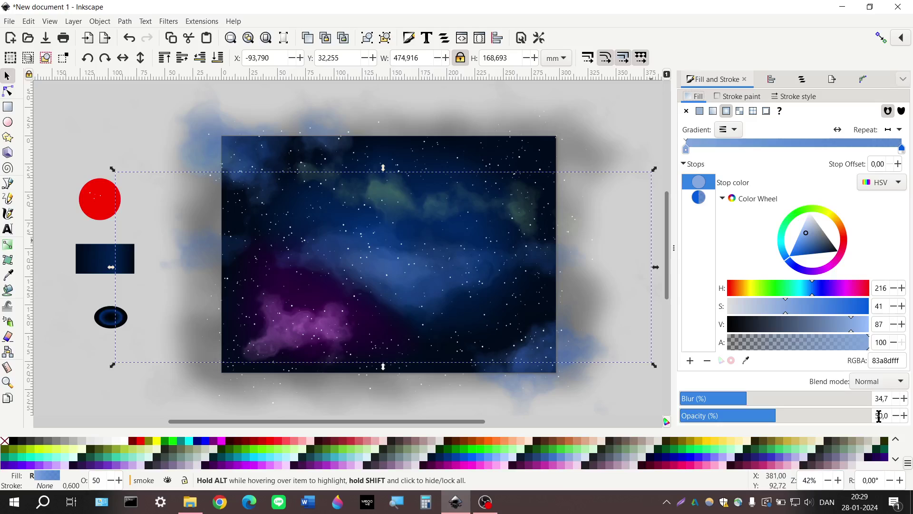
left_click(694, 189)
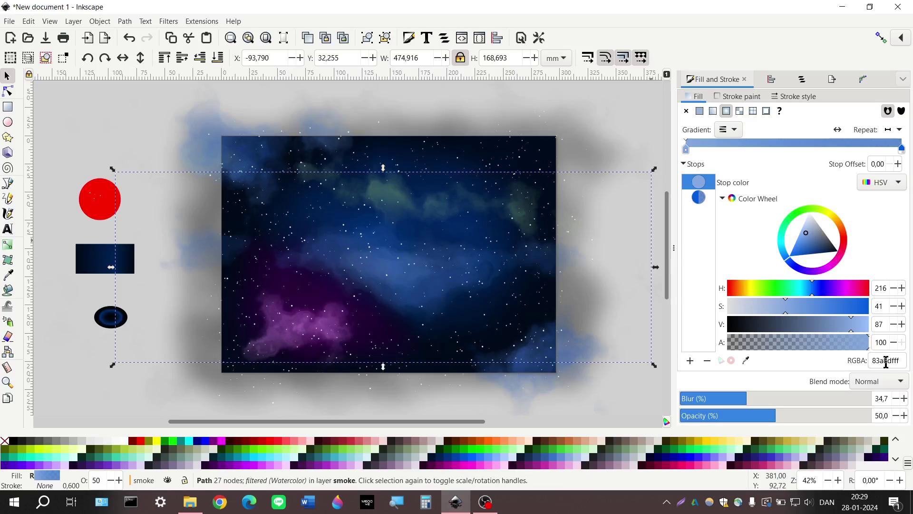
double_click(881, 342)
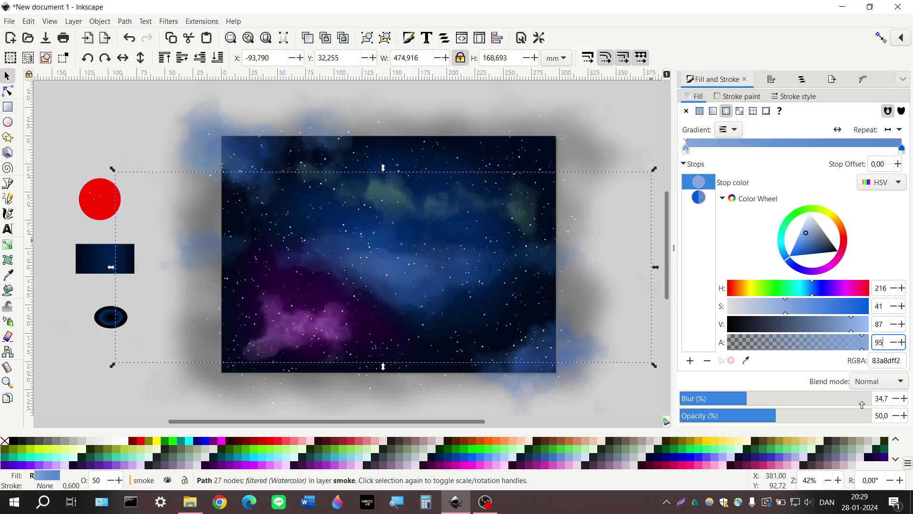
Step: Set the larger blue smoke's last gradient stop to 25 alpha and its first stop to 70 alpha
left_click(699, 197)
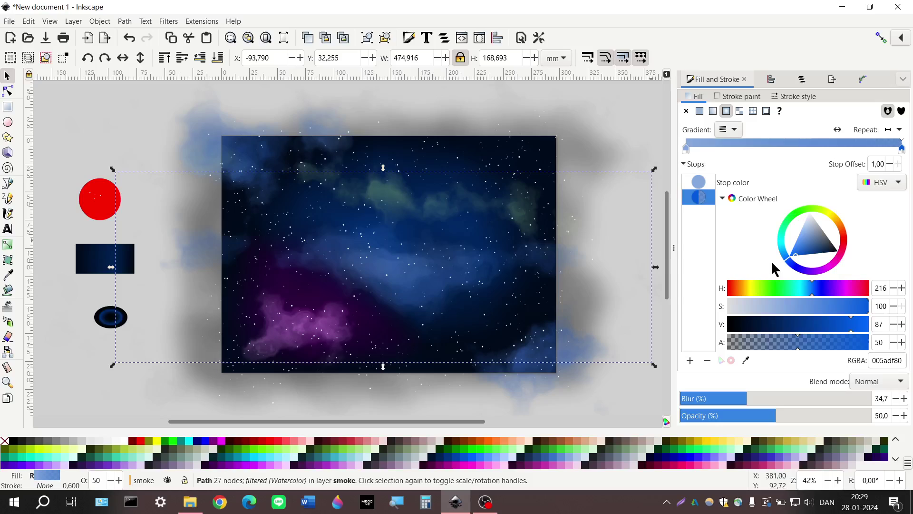
double_click(880, 342)
type("25")
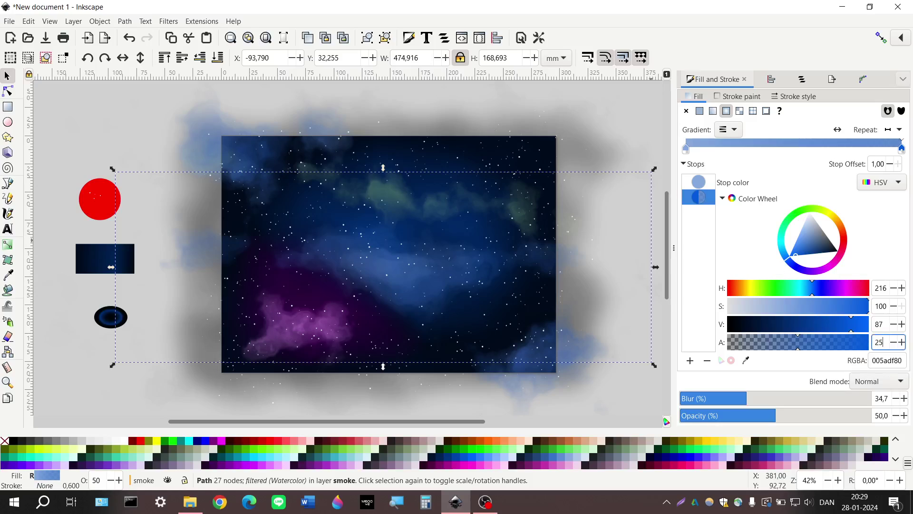
key("Return")
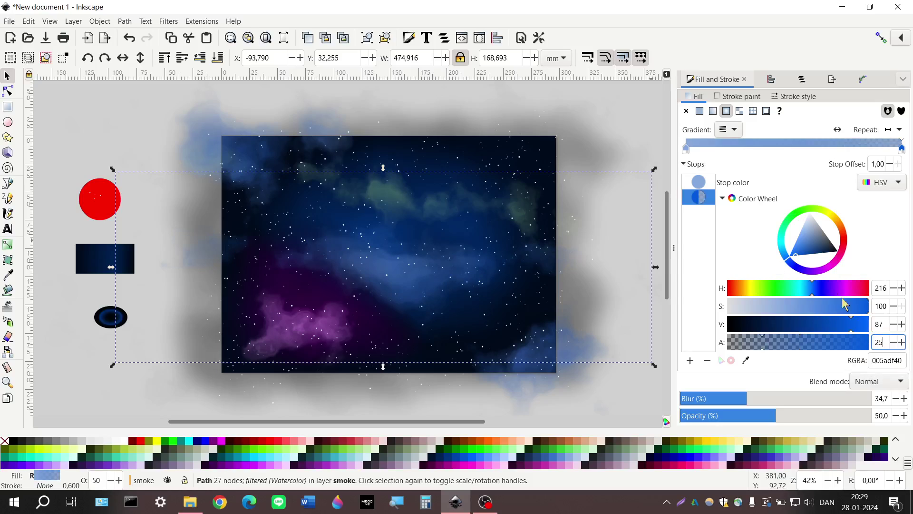
left_click(699, 182)
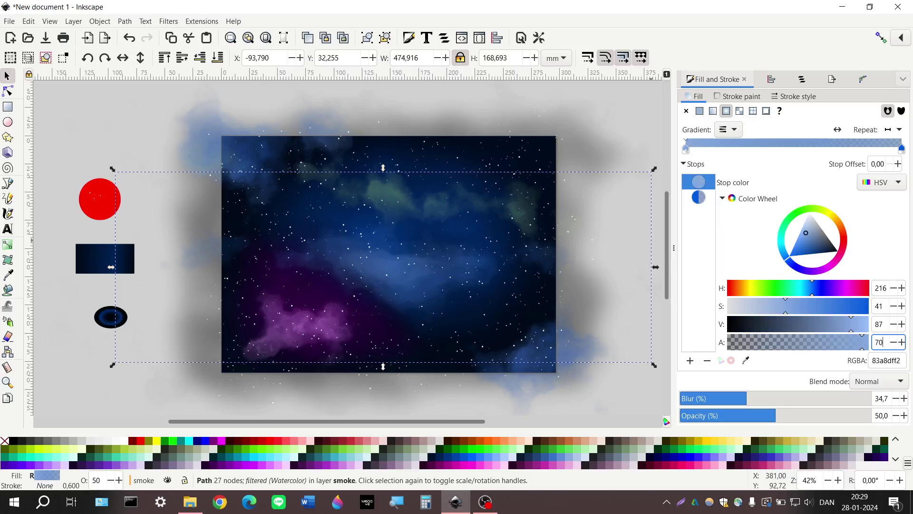
key("Return")
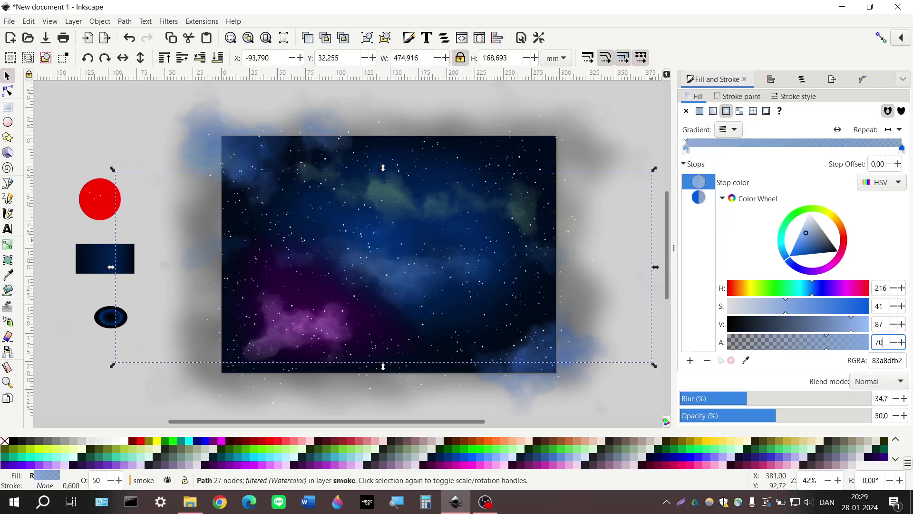
Step: Set the smaller central blue smoke path's gradient alpha to 90 at the first stop and 30 at the last, and deselect it
left_click(395, 277)
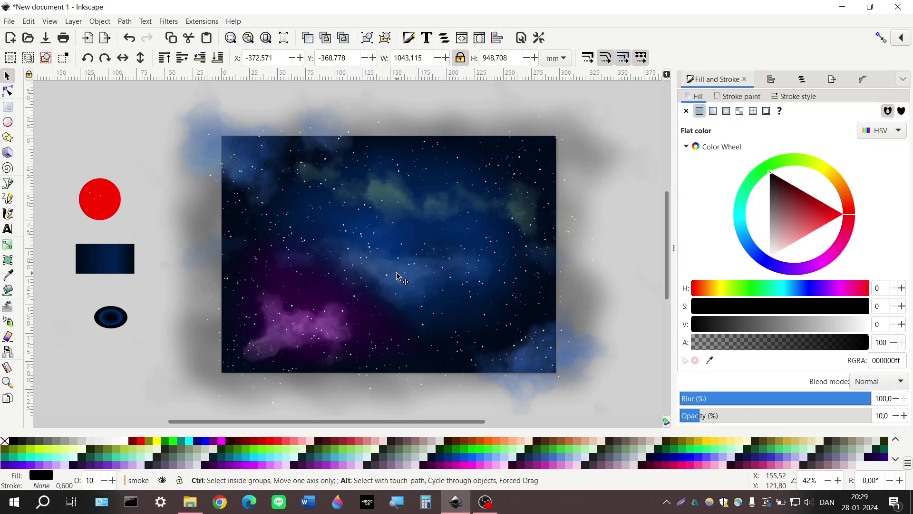
left_click(399, 277, "alt")
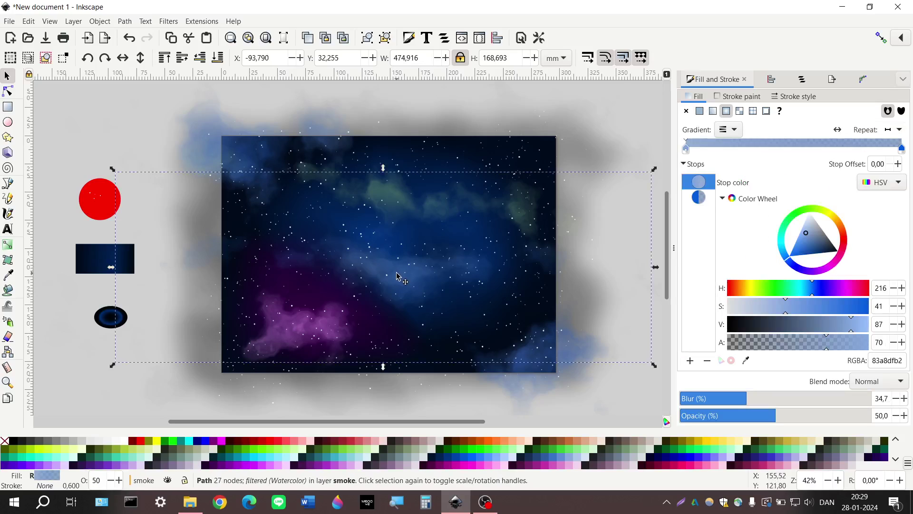
left_click(398, 277, "alt")
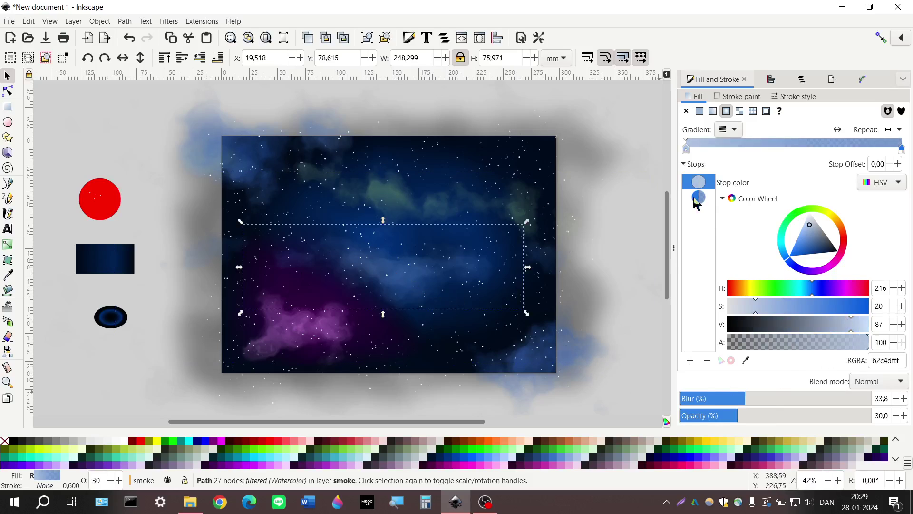
double_click(878, 340)
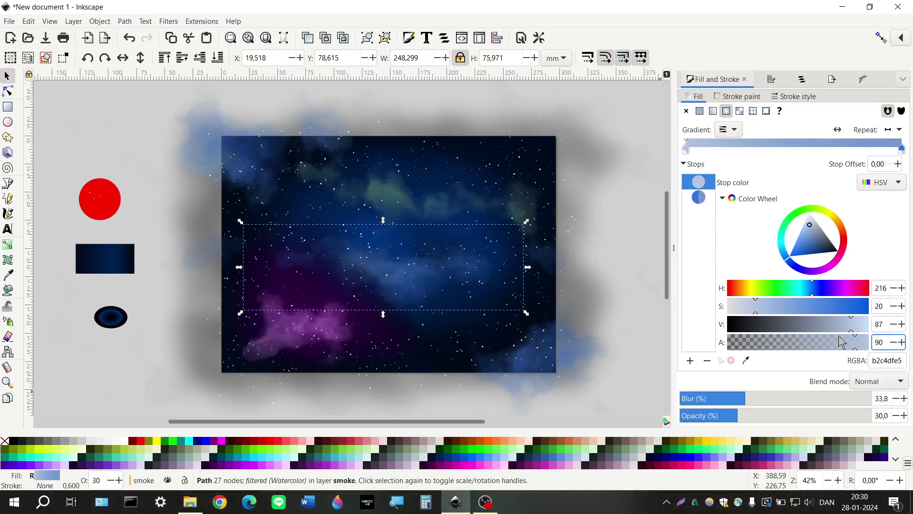
left_click(699, 197)
left_click(883, 343)
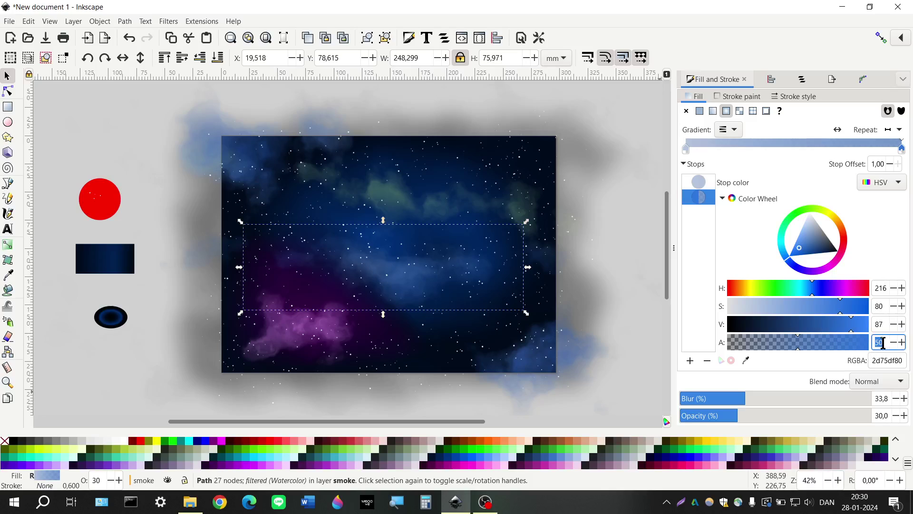
key("Return")
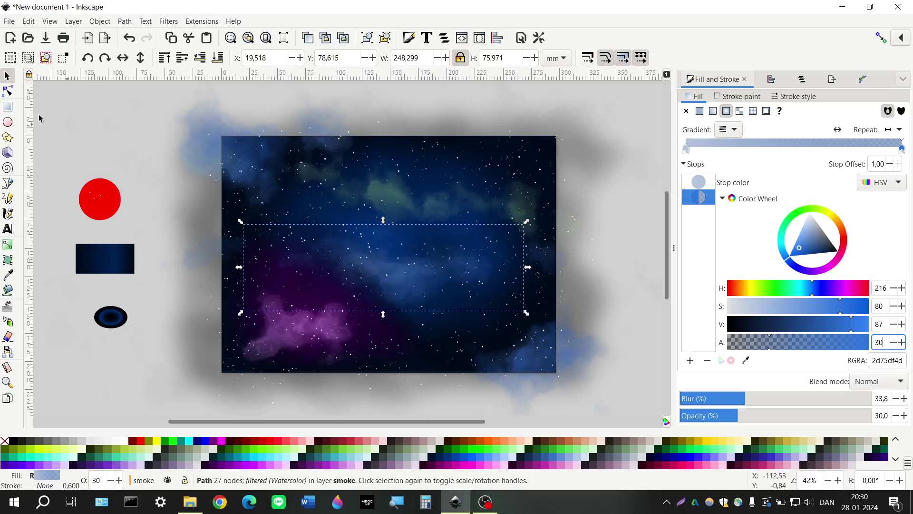
key("Escape")
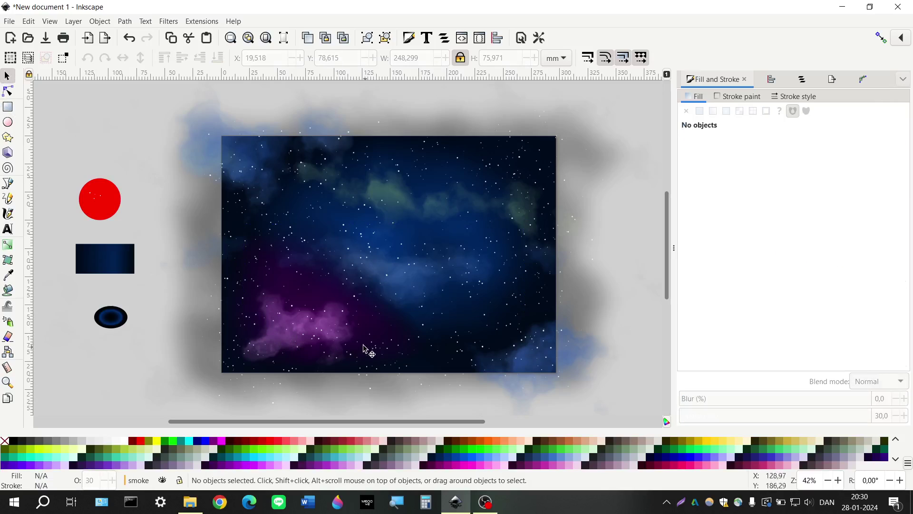
Step: Select the purple smoke path lying beneath the large dark overlay rectangle in the canvas's lower-left area
left_click(308, 329)
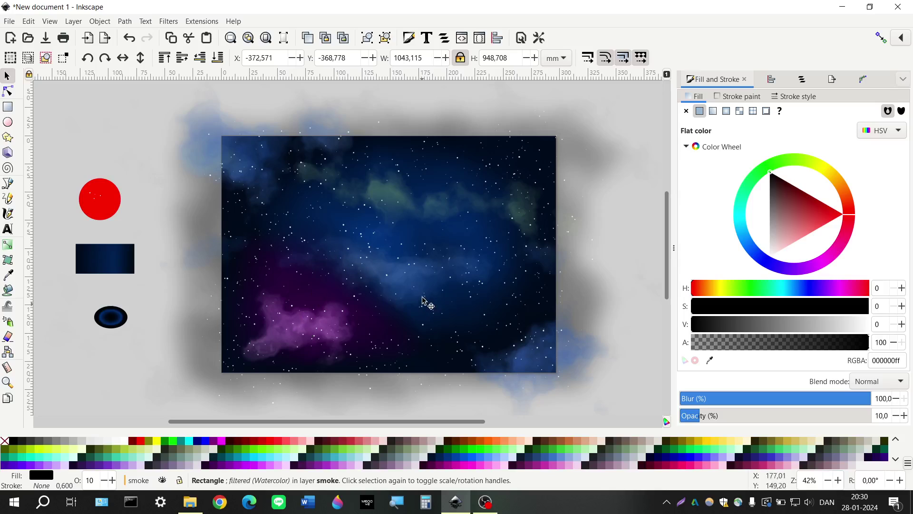
left_click(302, 328, "alt")
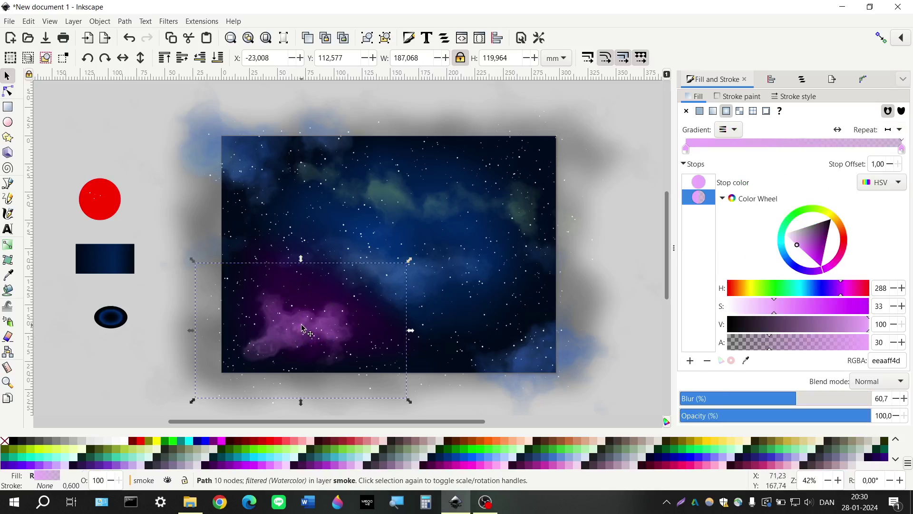
left_click(274, 333, "alt")
left_click_drag(216, 371, 277, 350)
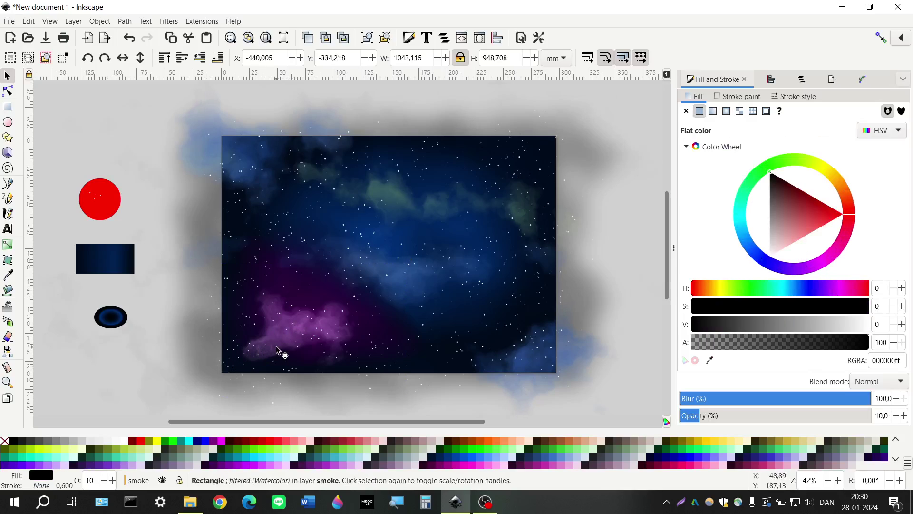
left_click(295, 346)
left_click(264, 349)
Step: Nudge the purple smoke path far to the right and back to its original position to check which cloud it forms
key("shift+Right")
key("shift+Right")
key("shift+Right")
key("shift+Right")
key("shift+Right")
key("shift+Right")
key("shift+Right")
key("shift+Right")
key("shift+Right")
key("shift+Right")
key("shift+Right")
key("shift+Right")
key("shift+Right")
key("shift+Right")
key("shift+Right")
key("shift+Right")
key("shift+Right")
key("shift+Right")
key("shift+Right")
key("shift+Right")
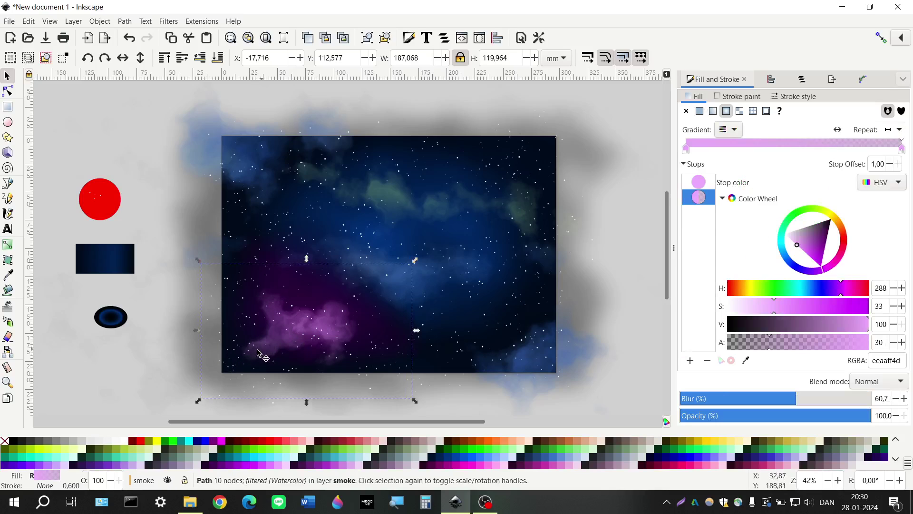
key("shift+Right")
key("shift+Right")
key("shift+Right")
key("shift+Right")
key("shift+Right")
key("shift+Right")
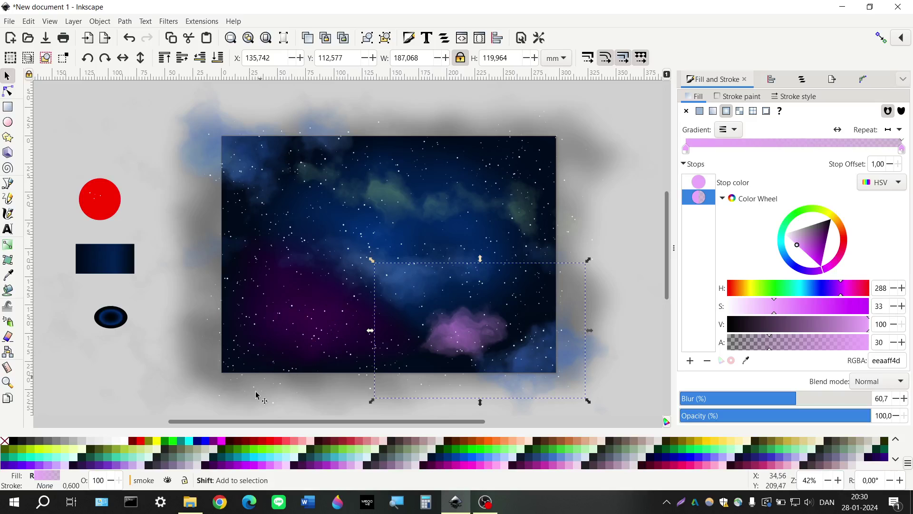
key("shift+Left")
key("shift+Left")
key("shift+Left")
key("shift+Left")
key("shift+Left")
key("shift+Left")
key("shift+Left")
key("shift+Left")
key("shift+Left")
key("shift+Left")
key("shift+Left")
key("shift+Left")
key("shift+Left")
key("shift+Left")
key("shift+Left")
key("shift+Left")
key("shift+Left")
key("shift+Left")
key("shift+Left")
key("shift+Left")
key("shift+Left")
key("shift+Left")
key("shift+Left")
key("shift+Left")
key("shift+Left")
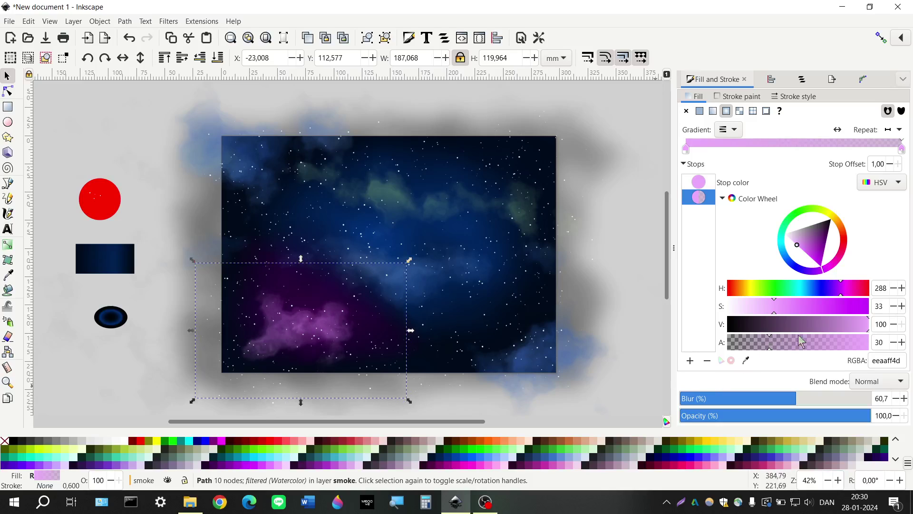
Step: Set the purple smoke's first gradient stop to a saturation of 94 and an alpha of 80
left_click(699, 183)
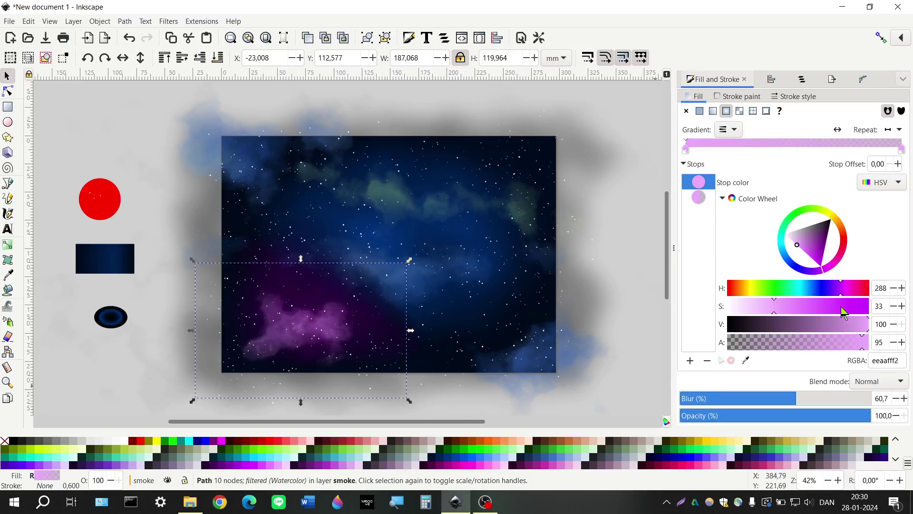
left_click_drag(845, 313, 860, 306)
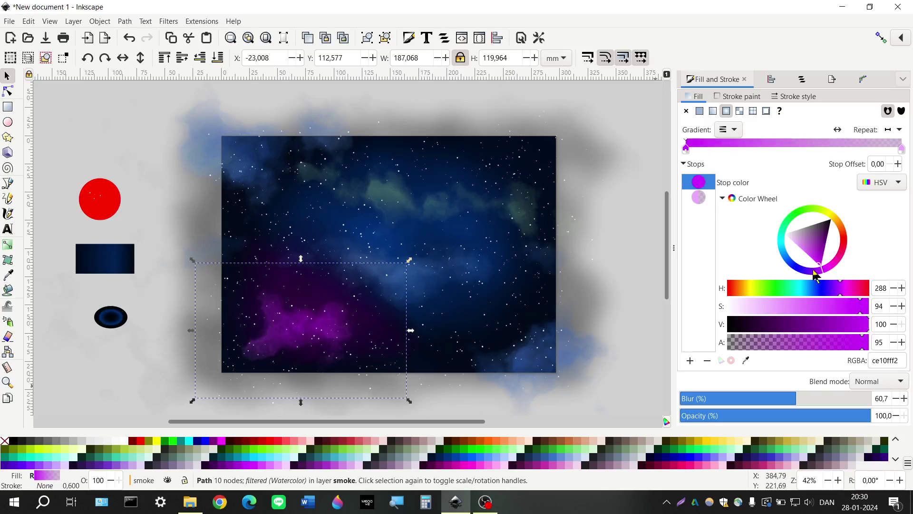
left_click(880, 344)
type("80")
key("Return")
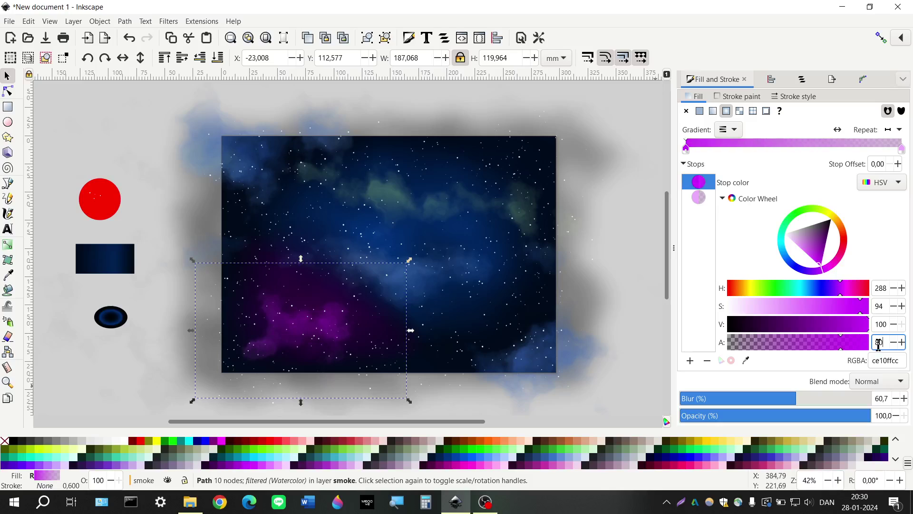
Step: Set the alpha of the purple smoke's last gradient stop to 15
left_click(699, 197)
double_click(879, 343)
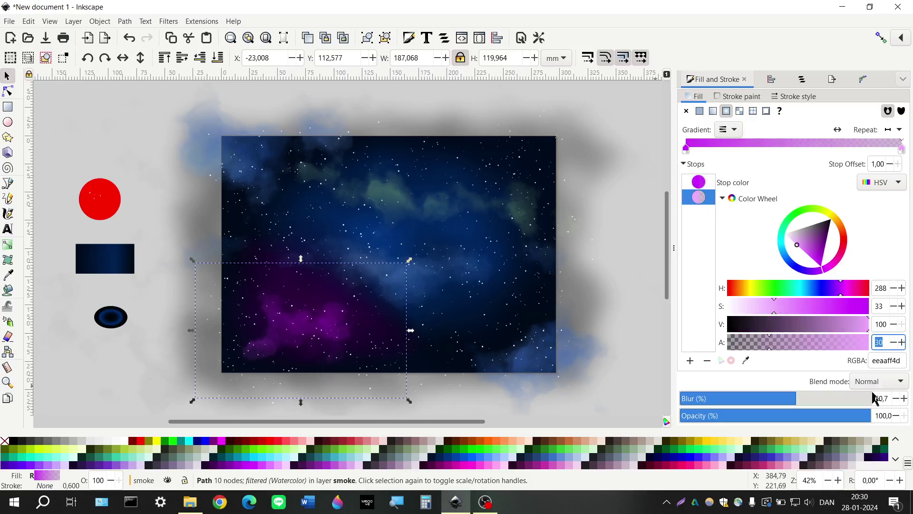
type("15")
Step: Set the saturation of the purple smoke's first gradient stop to 70 and refine it to 50
left_click(695, 186)
left_click(881, 307)
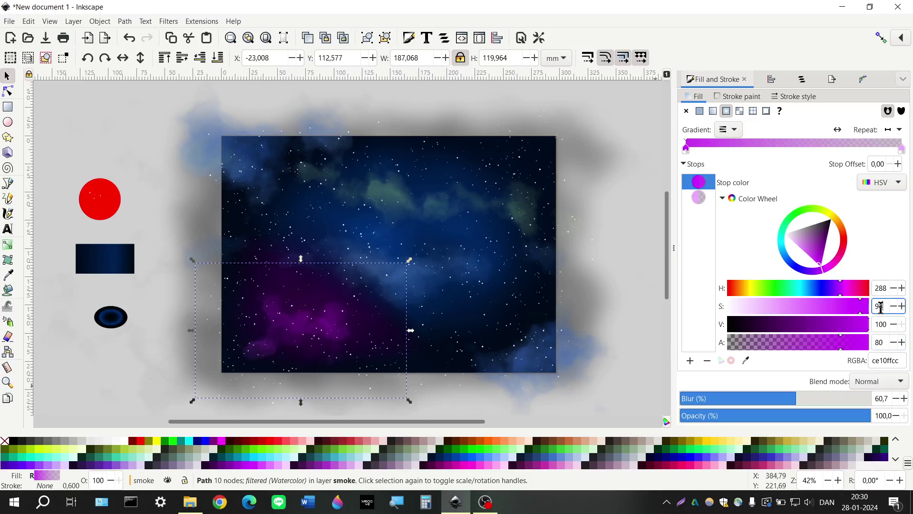
type("70")
key("Return")
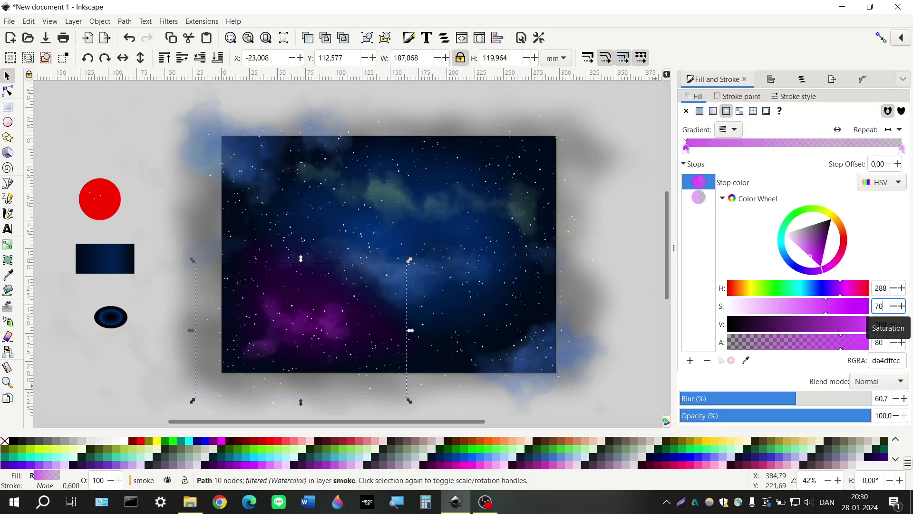
double_click(881, 308)
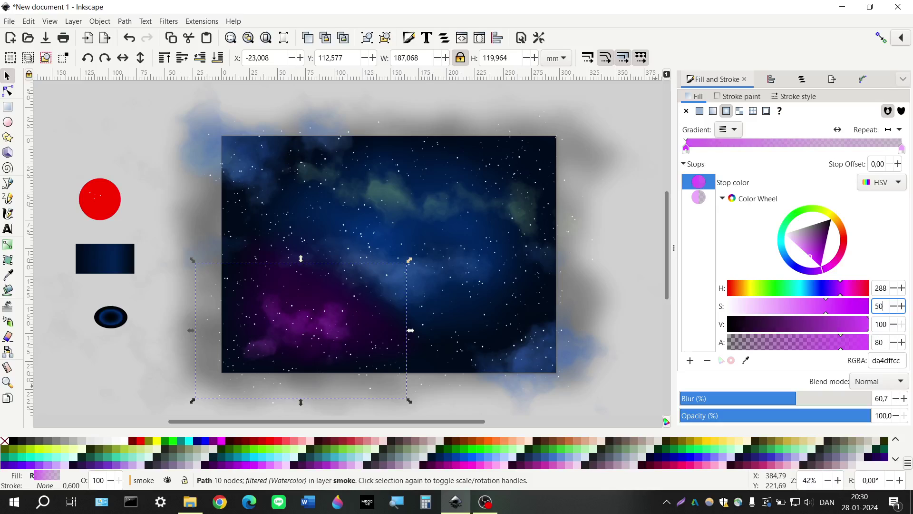
type("50")
key("Return")
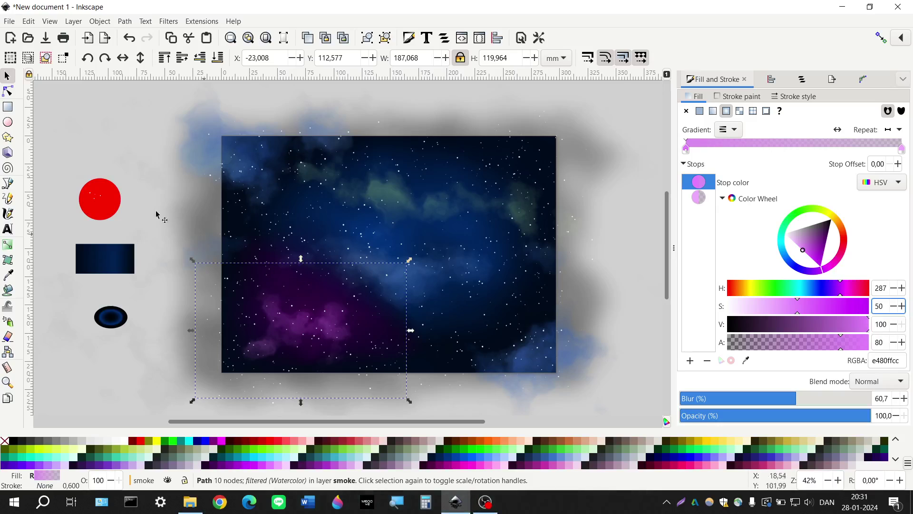
left_click(200, 267)
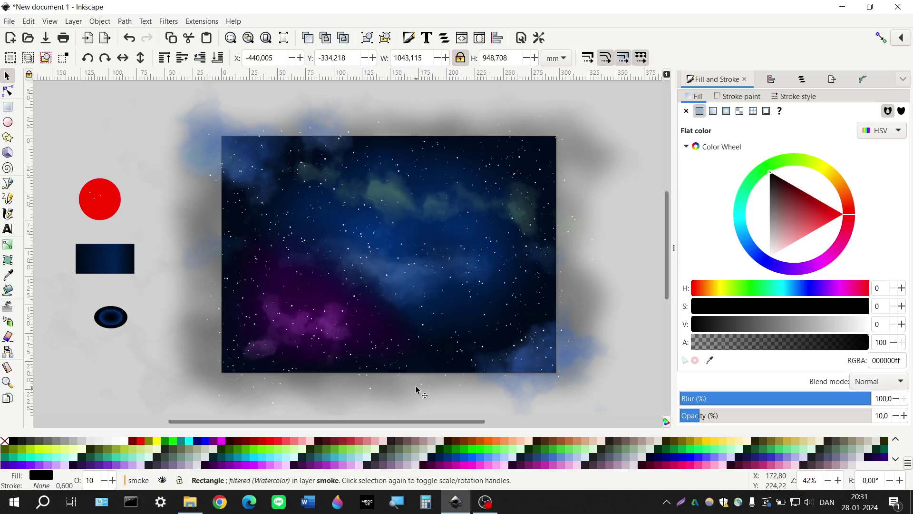
Step: Lock the smoke layer and make the BG layer the active one
scroll(276, 276, "right", 2)
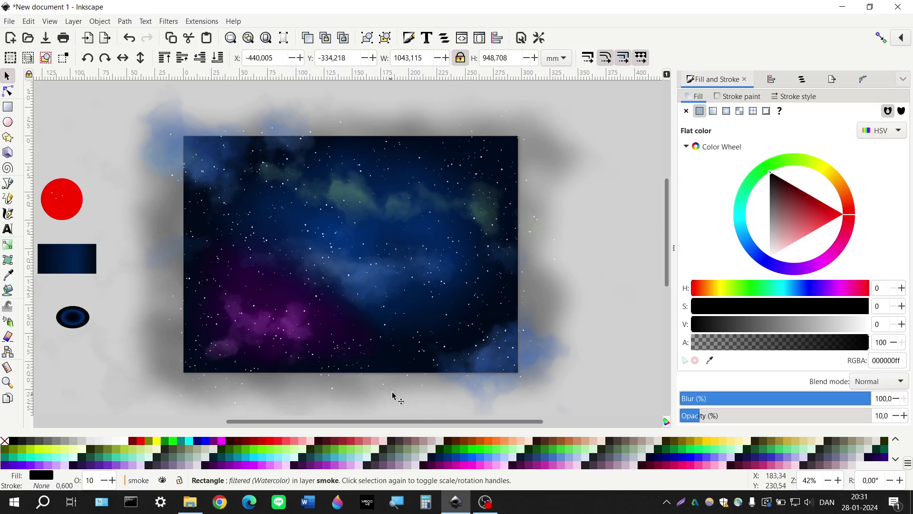
scroll(393, 395, "left", 2)
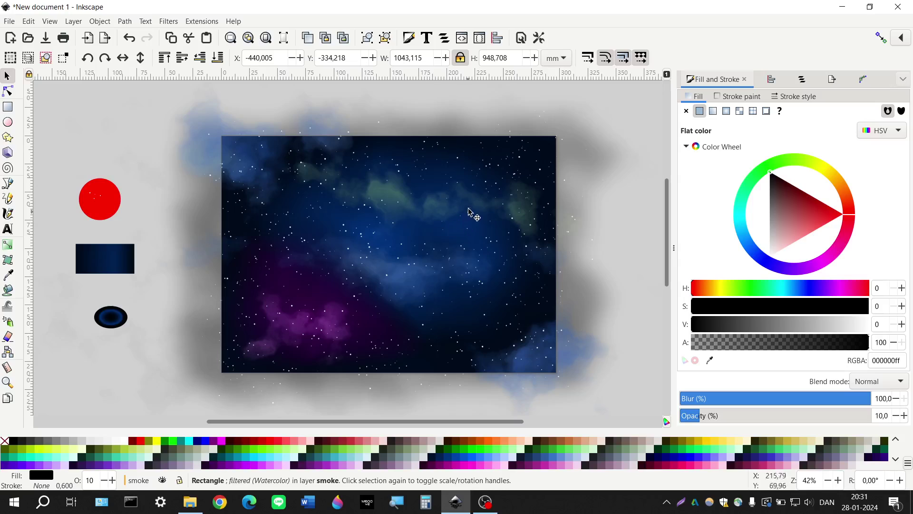
left_click(802, 79)
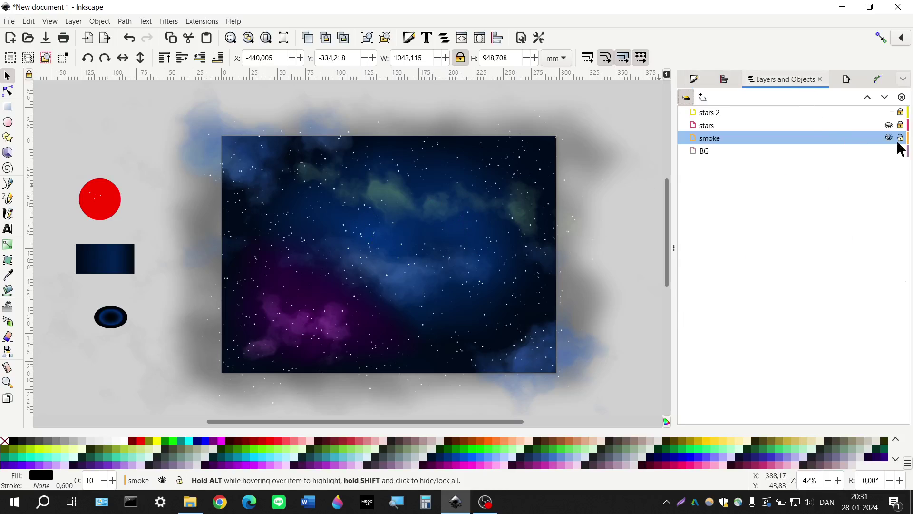
left_click(901, 138)
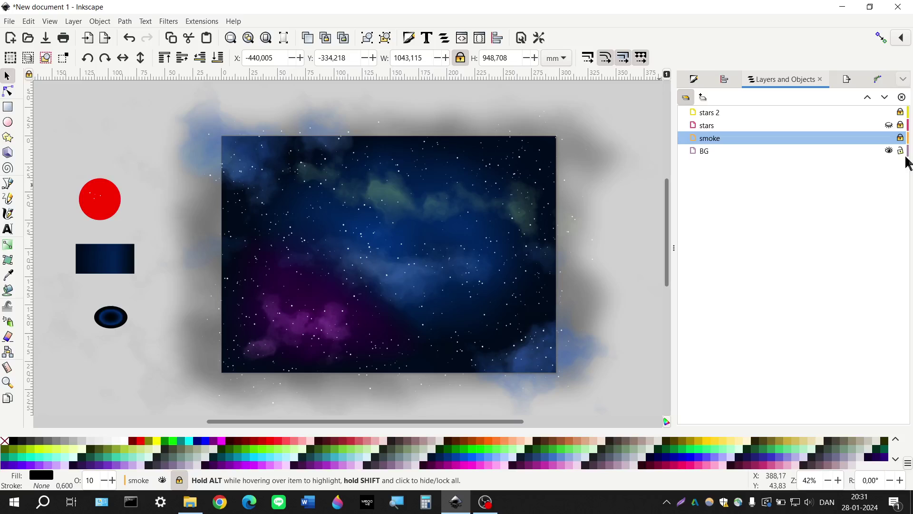
left_click(851, 149)
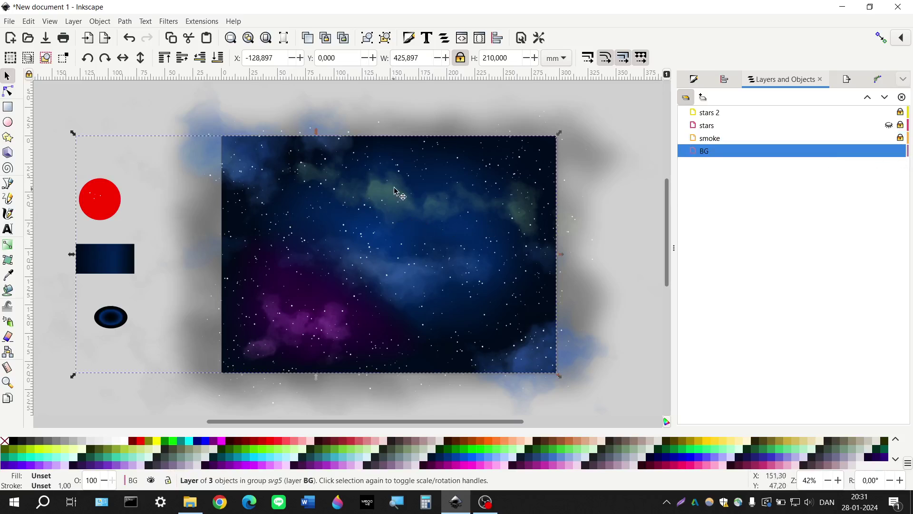
Step: Add a mesh row across the upper part of the background rectangle's gradient and shift its central node slightly right and down
left_click(7, 259)
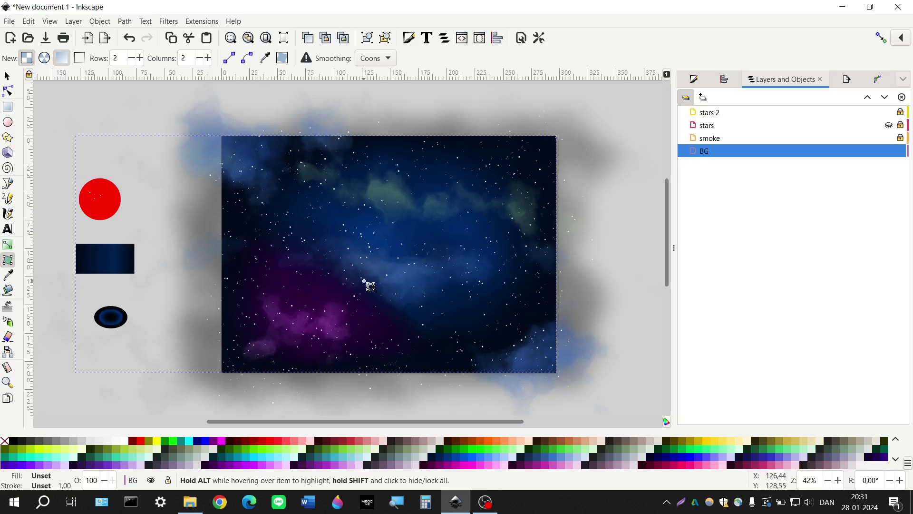
double_click(398, 249)
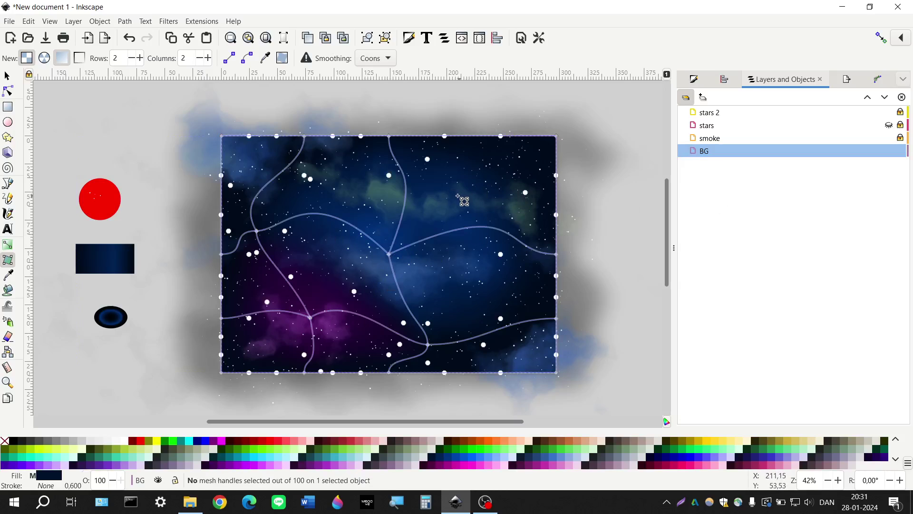
double_click(406, 193)
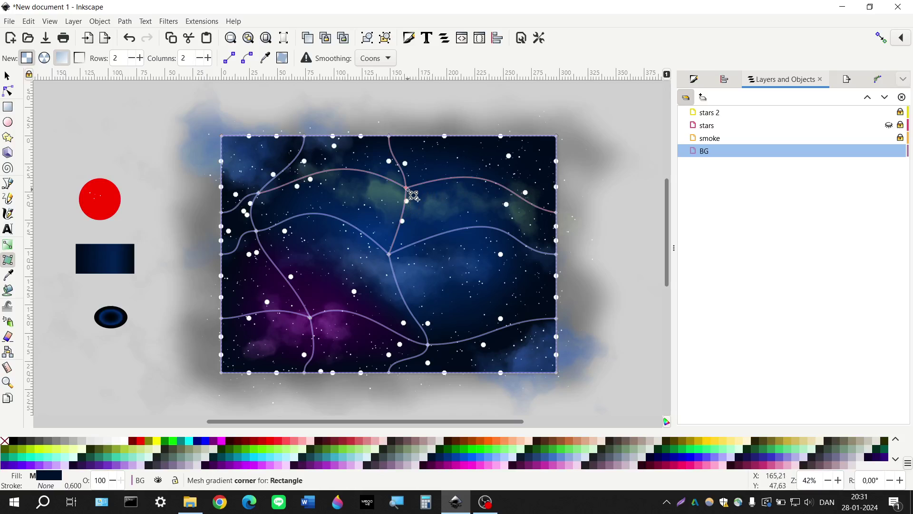
left_click_drag(407, 188, 423, 193)
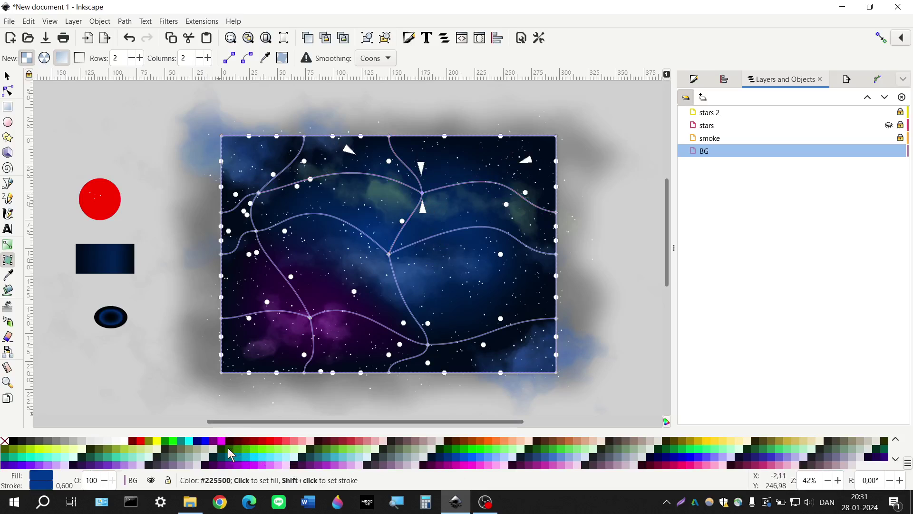
Step: Try the greens 225500, 66ff00 and 55d400 on the new central mesh node
left_click(228, 448)
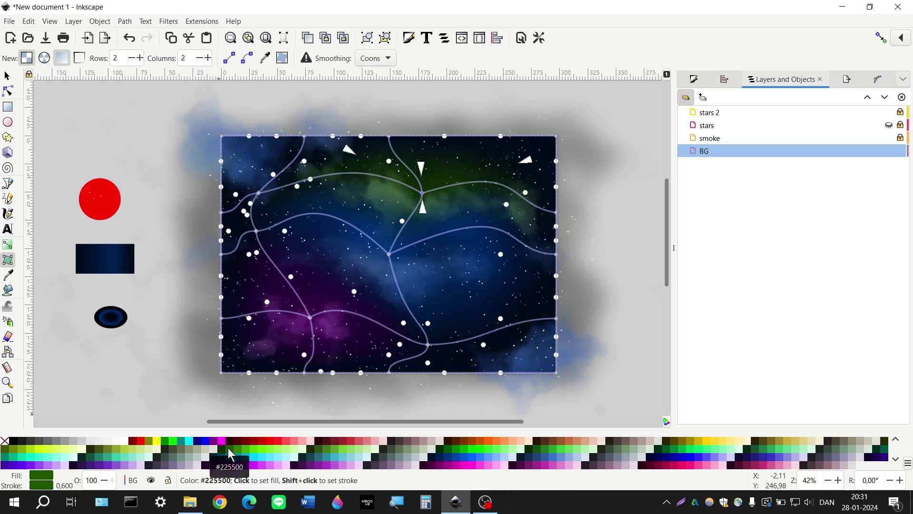
left_click(264, 451)
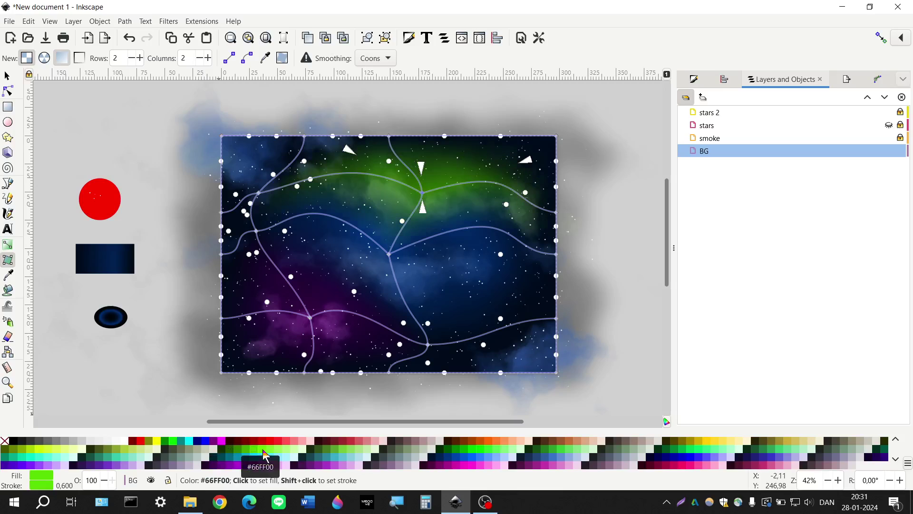
left_click(255, 452)
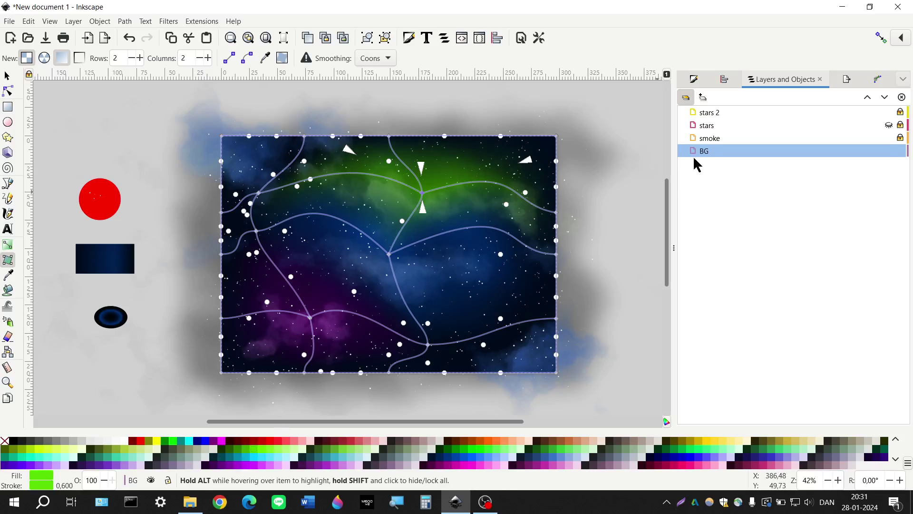
Step: Try an alpha of 20 and of 10 on the green mesh node
left_click(695, 80)
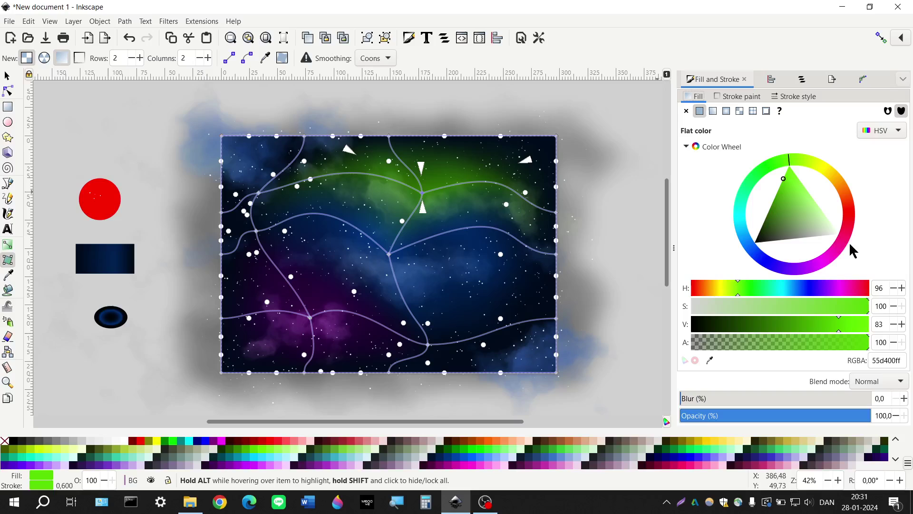
double_click(882, 342)
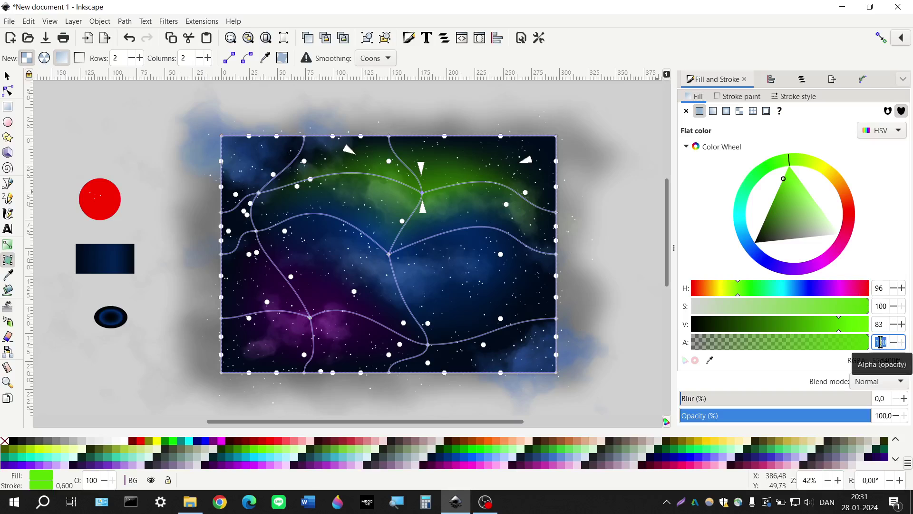
type("20")
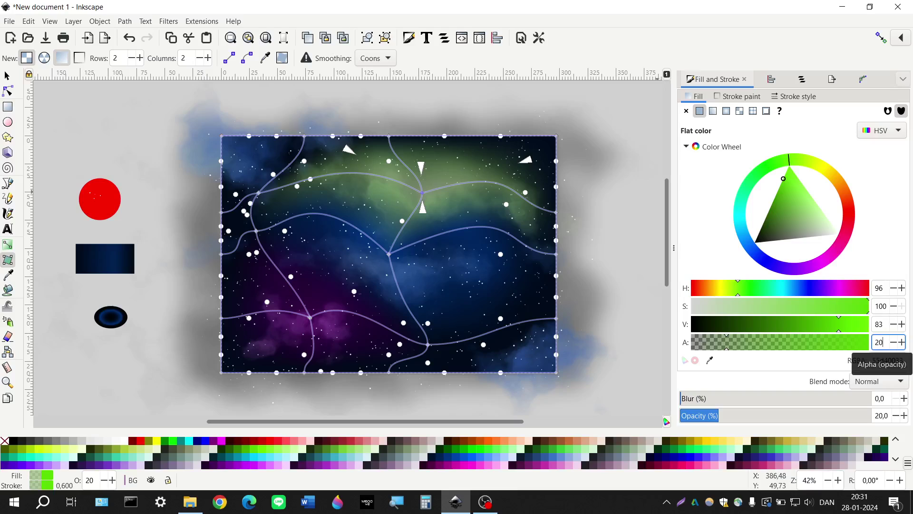
double_click(879, 342)
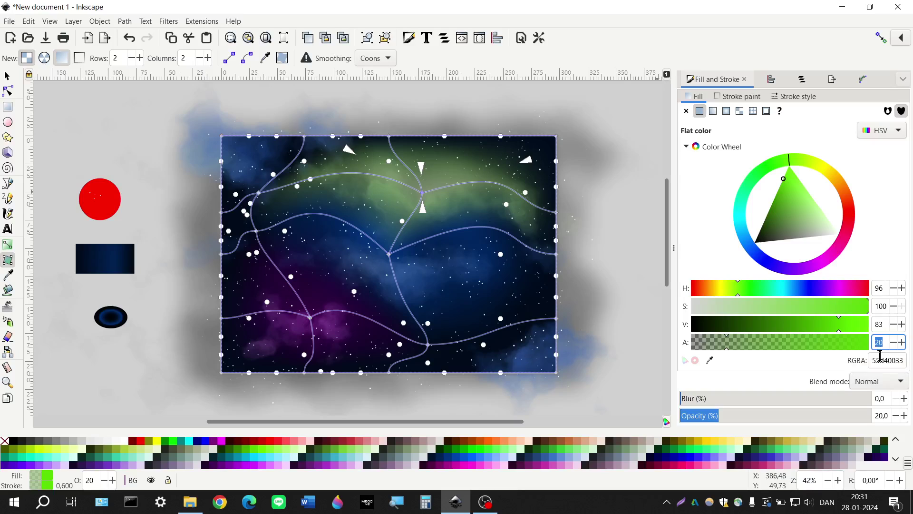
type("10")
key("Return")
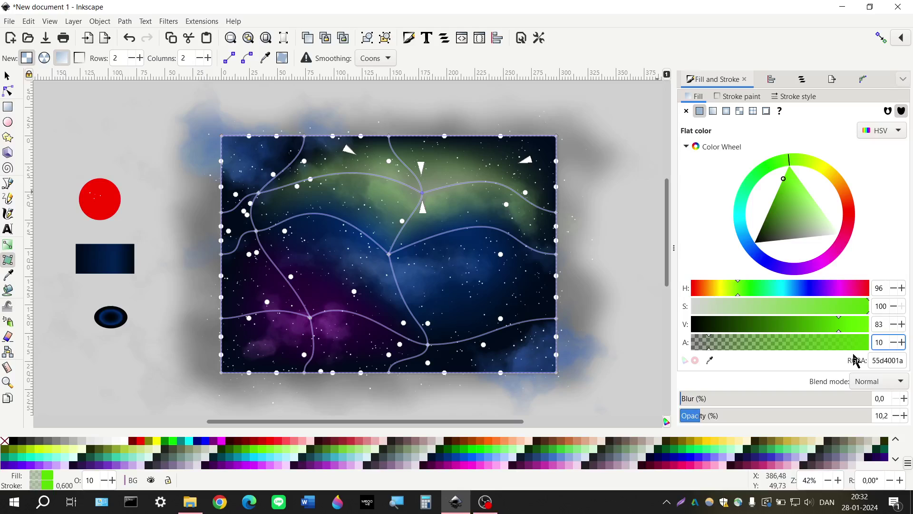
Step: Try an alpha of 58 on the green mesh node and raise it back to 100
left_click_drag(708, 354, 730, 354)
left_click_drag(736, 310, 883, 295)
left_click_drag(761, 354, 797, 362)
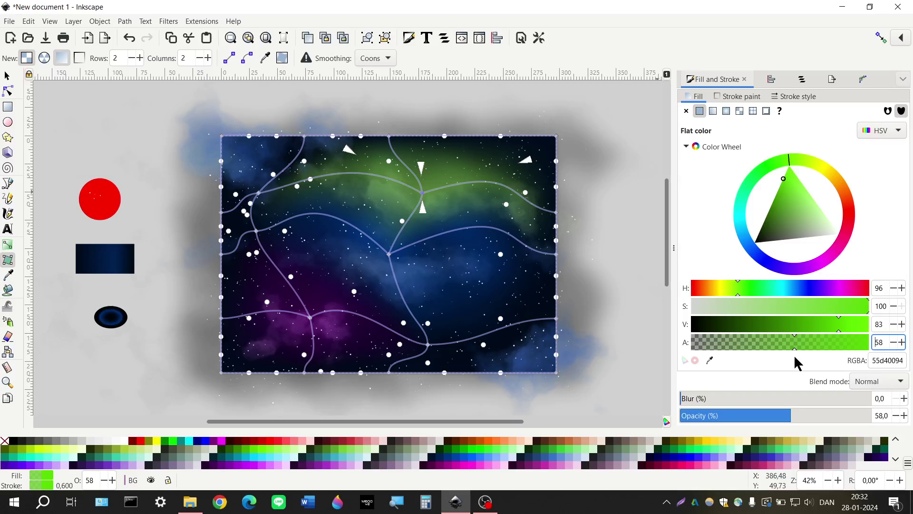
left_click_drag(794, 357, 881, 356)
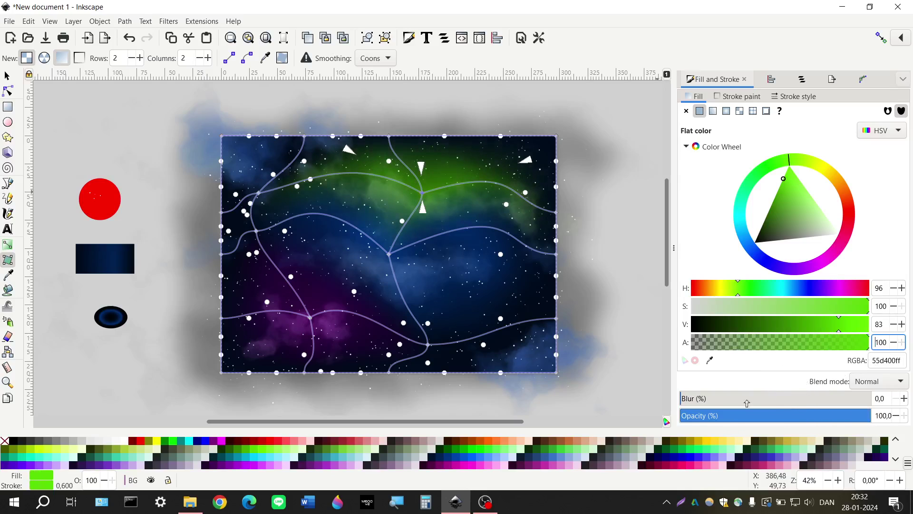
Step: Try the pale greens d5ffd5, aaffaa and e3f4d7 on the mesh node
left_click(521, 449)
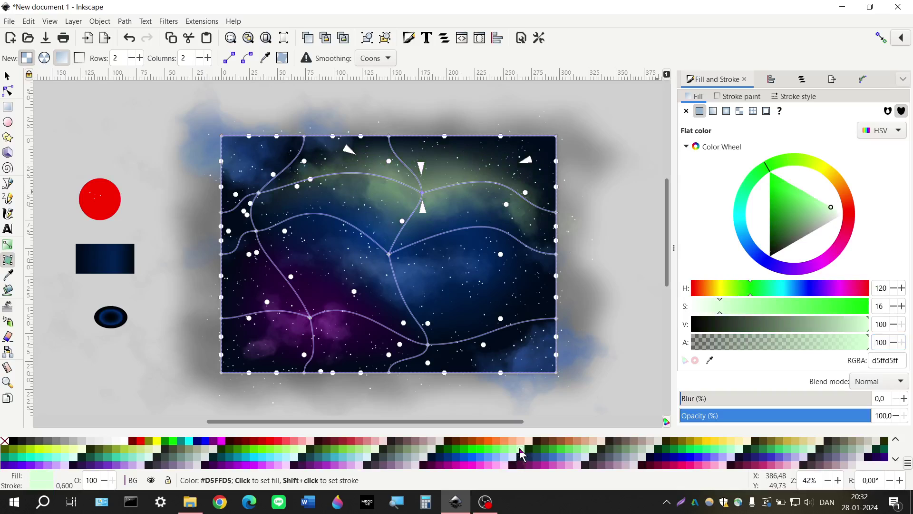
left_click(513, 449)
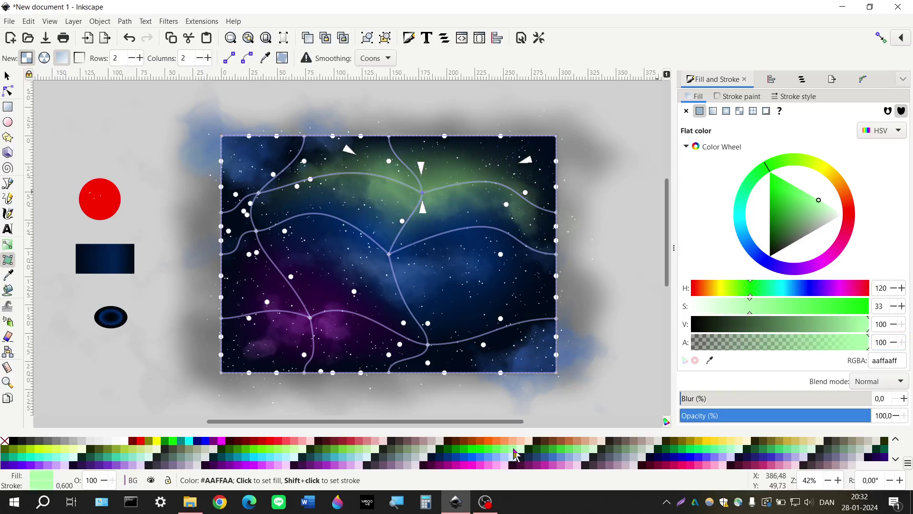
left_click(381, 453)
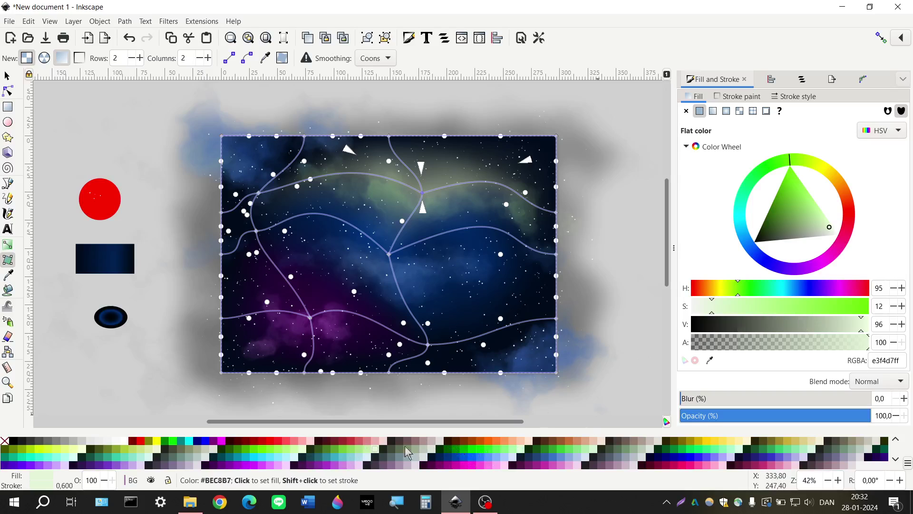
Step: Recolour the mesh node with green 338000 and darken it to 225500
left_click(240, 455)
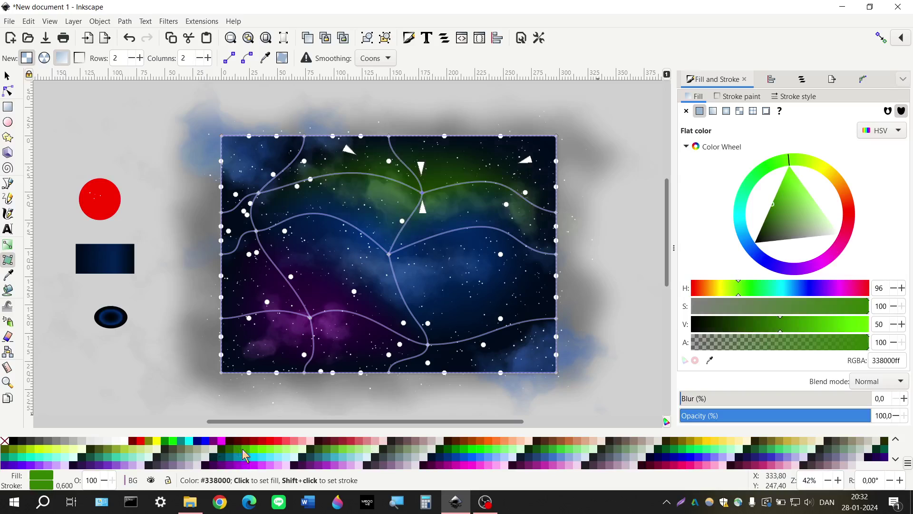
left_click(243, 452)
left_click(240, 455)
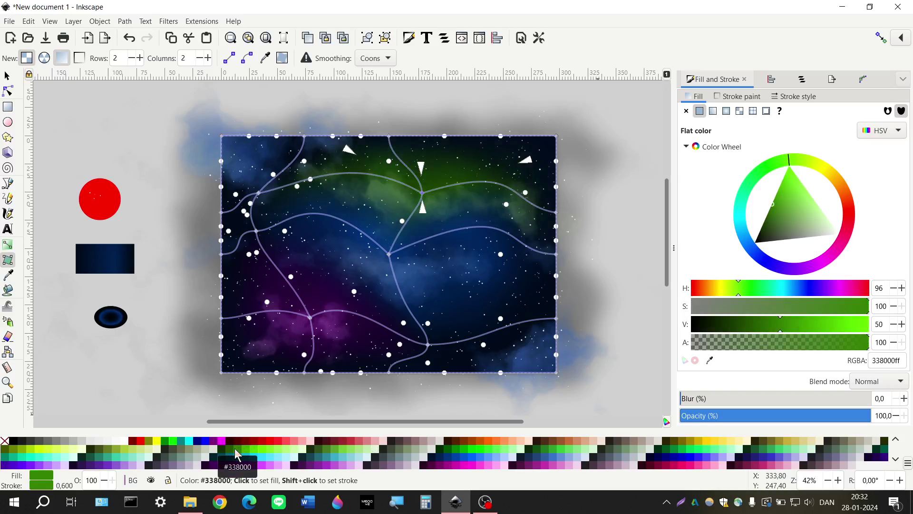
left_click(231, 454)
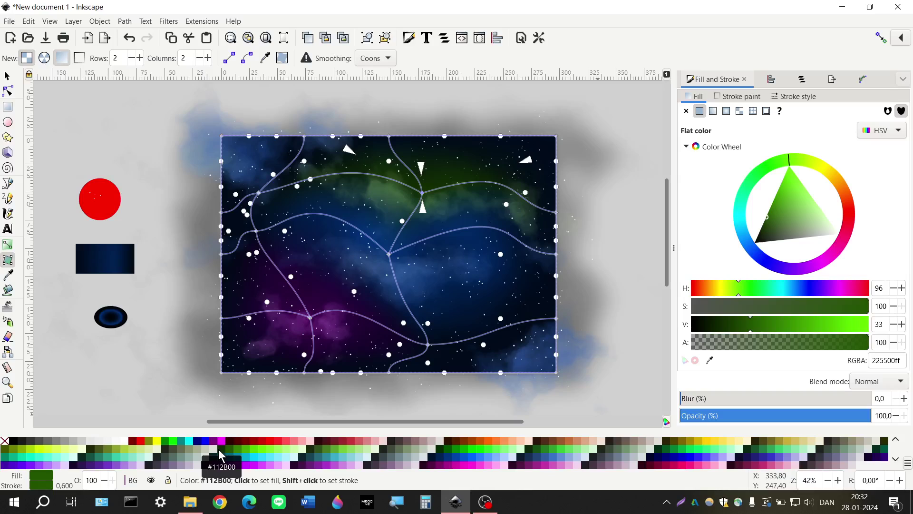
Step: Move the dark green mesh node slightly up and right, extend its side handles outward to widen the glow, and deselect the background
mouse_move(423, 193)
left_mouse_down()
mouse_move(489, 158)
mouse_move(408, 212)
mouse_move(432, 192)
left_mouse_up()
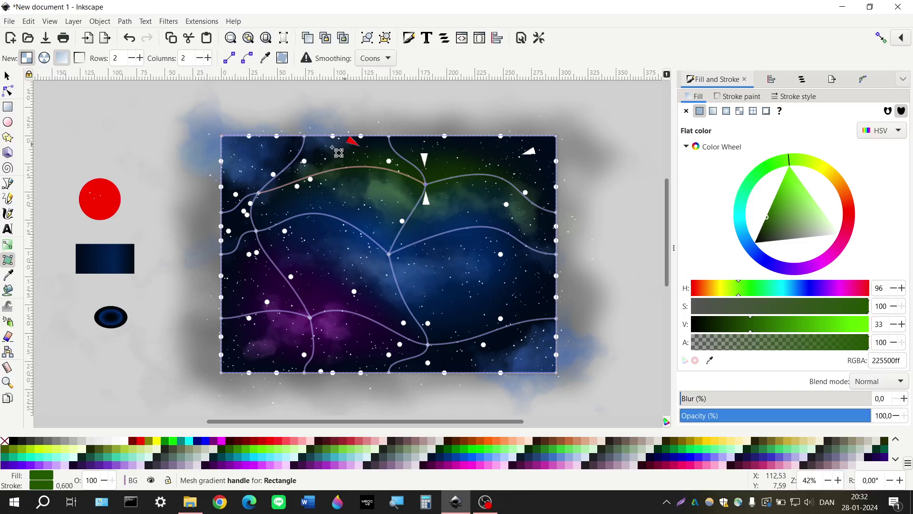
left_click_drag(333, 148, 293, 161)
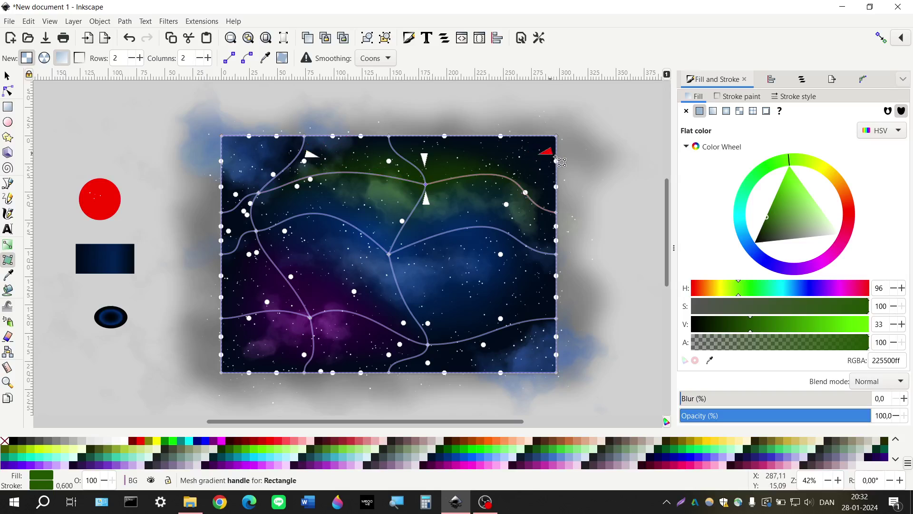
left_click_drag(558, 158, 552, 174)
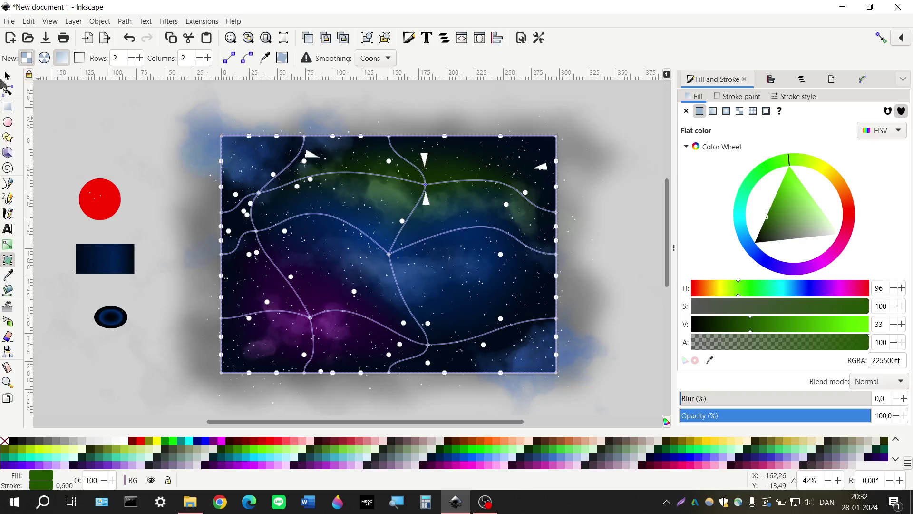
left_click(7, 76)
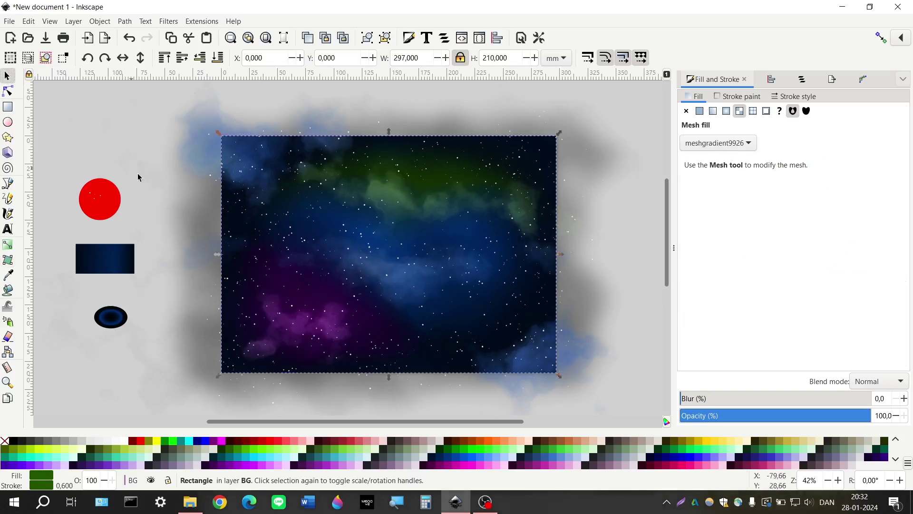
left_click(175, 280)
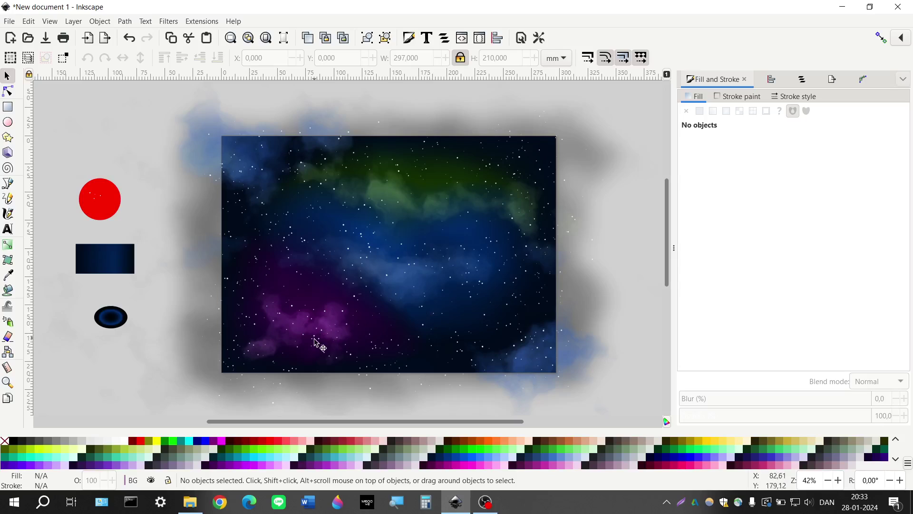
Step: Choose the Ellipse tool, lock the BG layer and make the smoke layer active
left_click(8, 123)
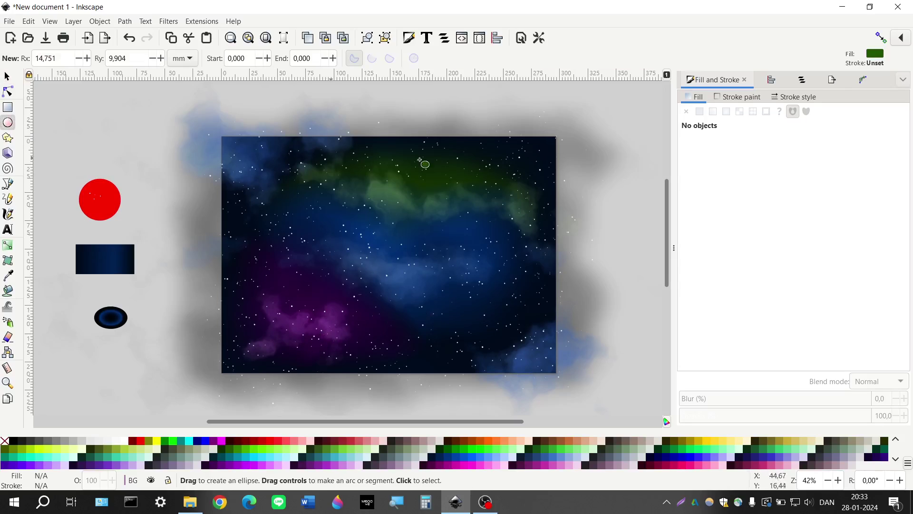
left_click(802, 79)
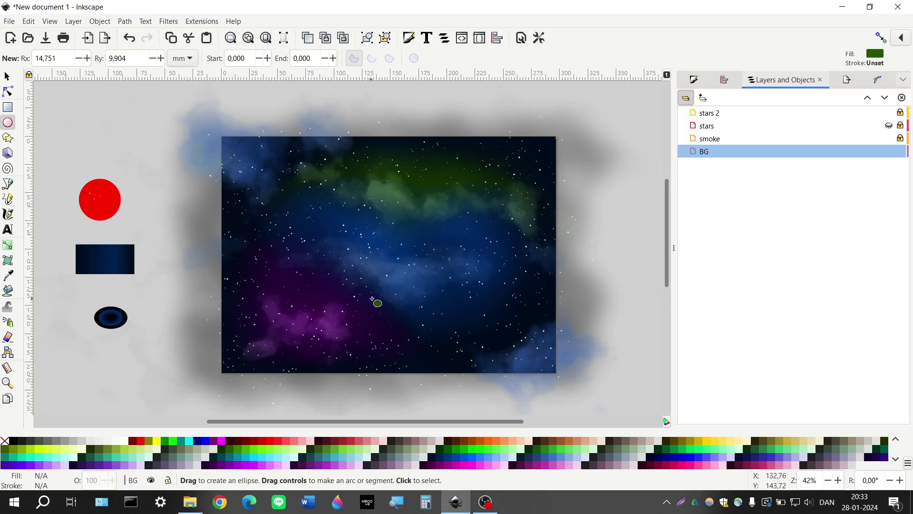
left_click(900, 151)
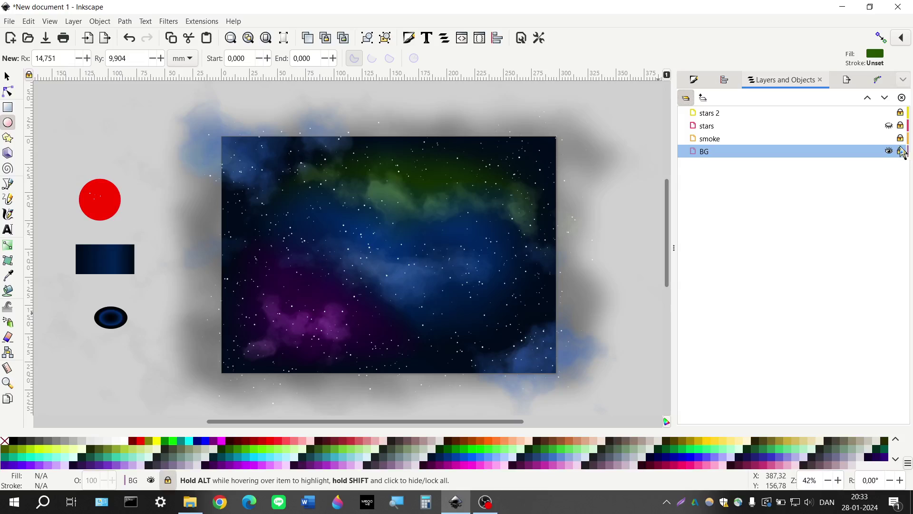
left_click(735, 127)
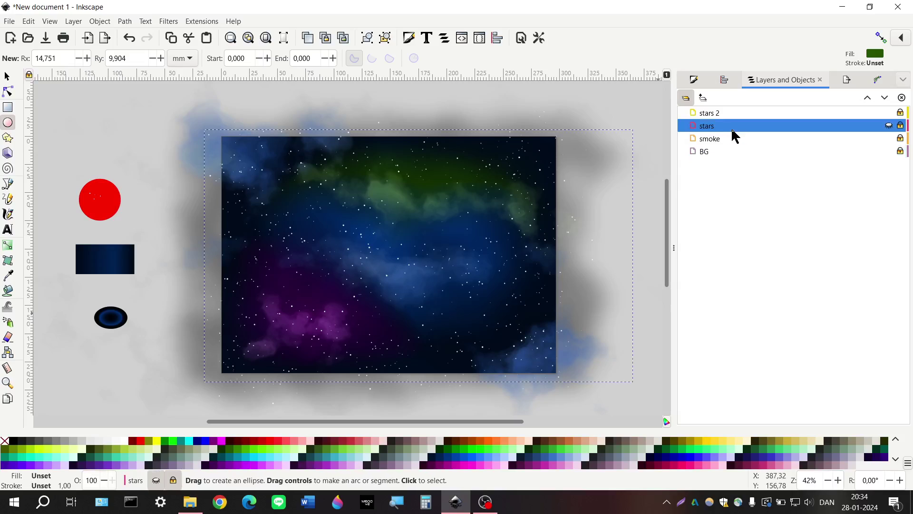
left_click(728, 144)
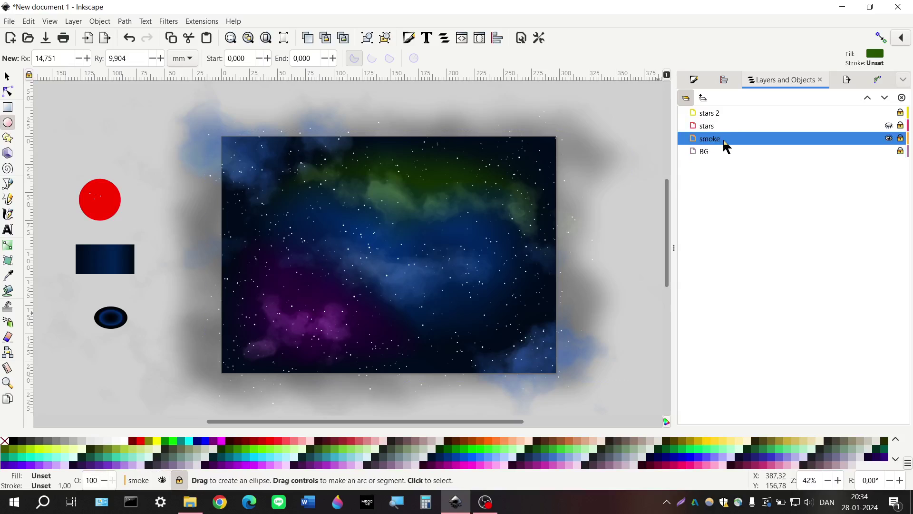
Step: Add a layer named planet directly above the BG layer and save the drawing as space drawing.svg
right_click(723, 154)
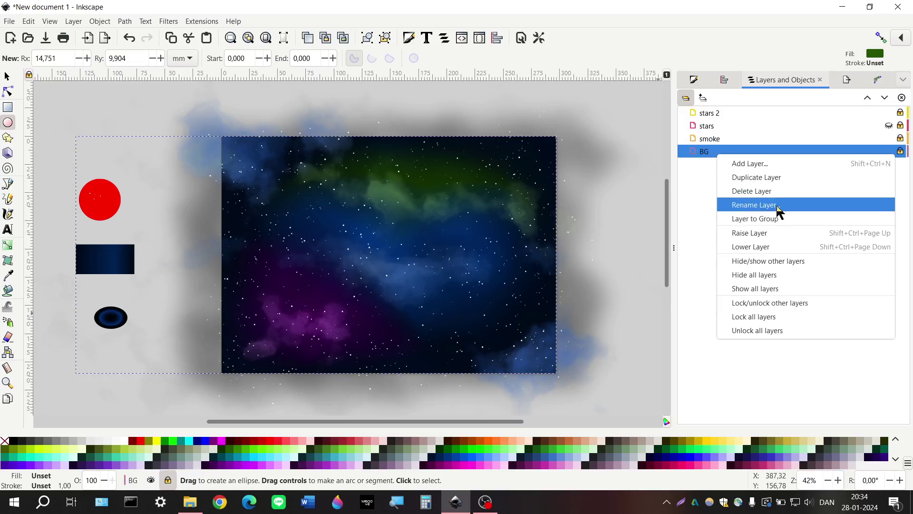
left_click(775, 165)
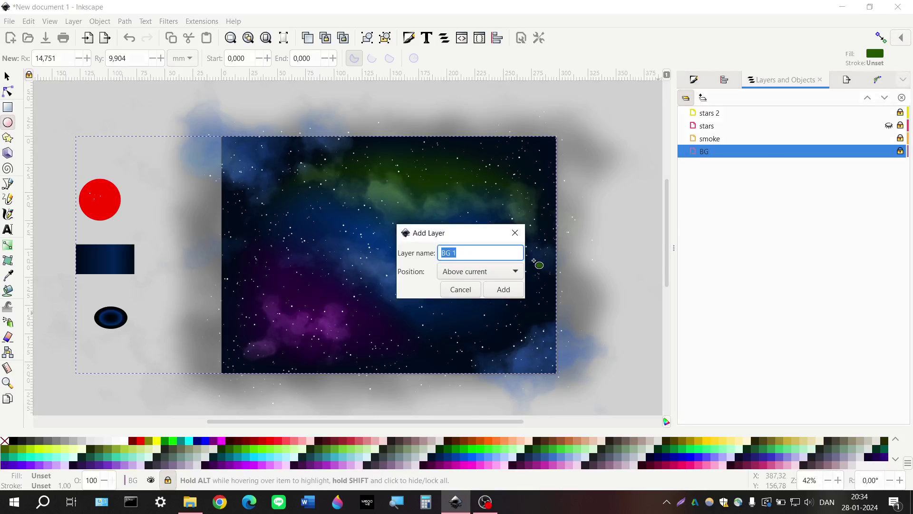
type("planet")
left_click(494, 289)
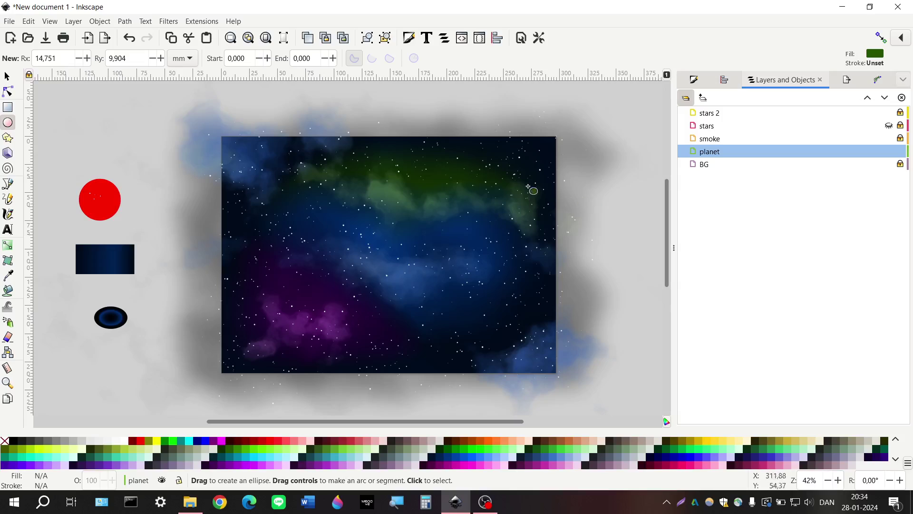
left_click(7, 76)
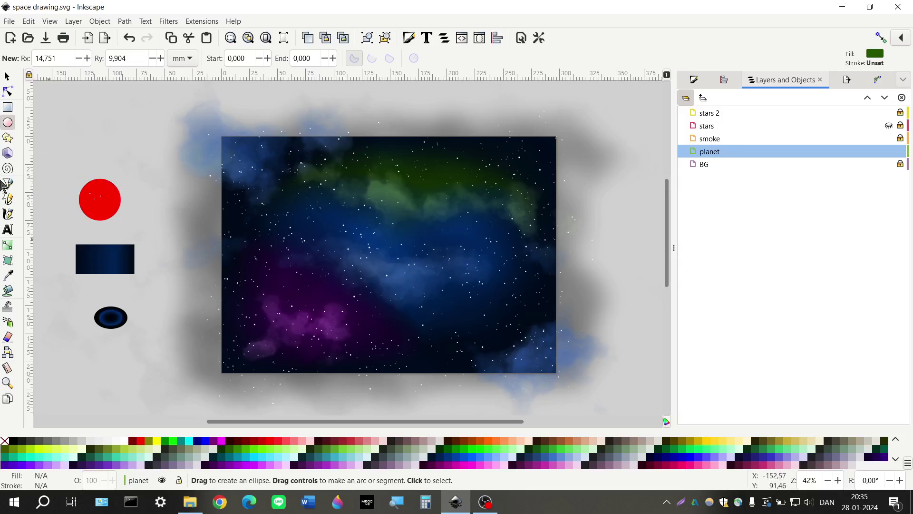
Step: Hide the stars 2 and smoke layers to clear the lower-right part of the page
key("ctrl")
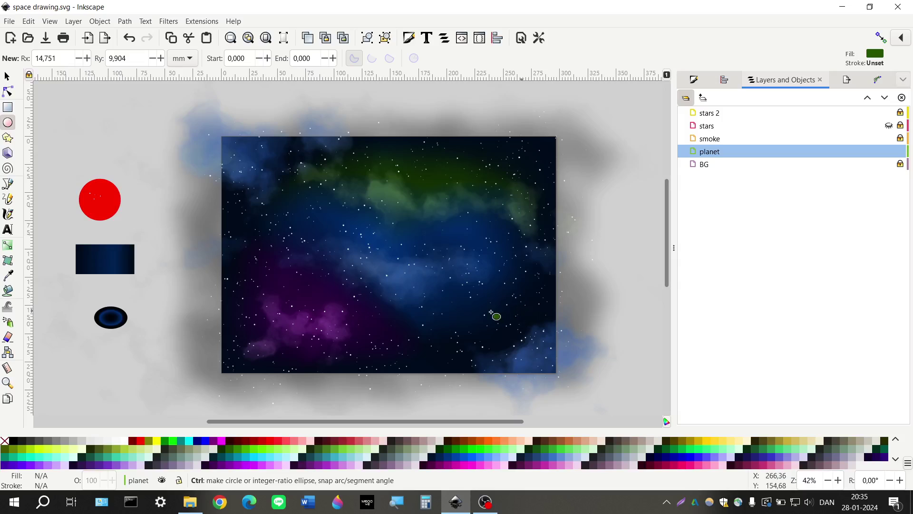
scroll(459, 309, "up", 1)
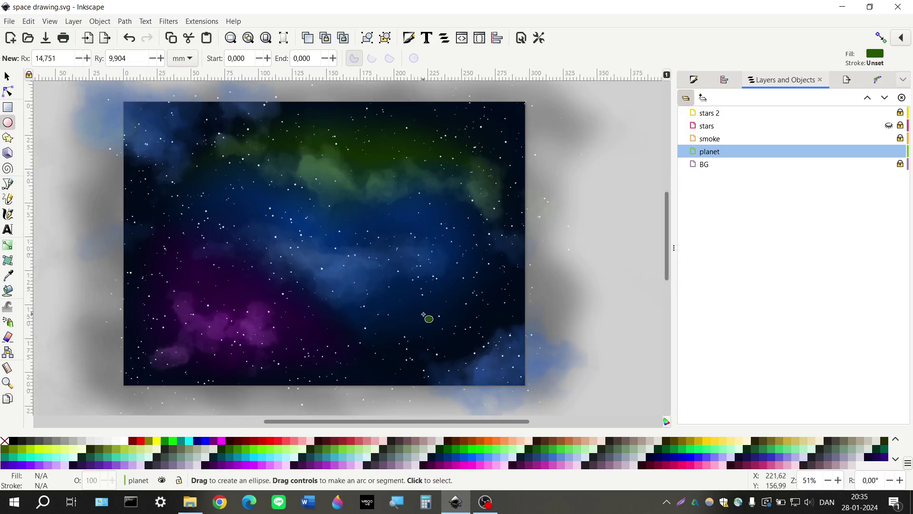
key("ctrl")
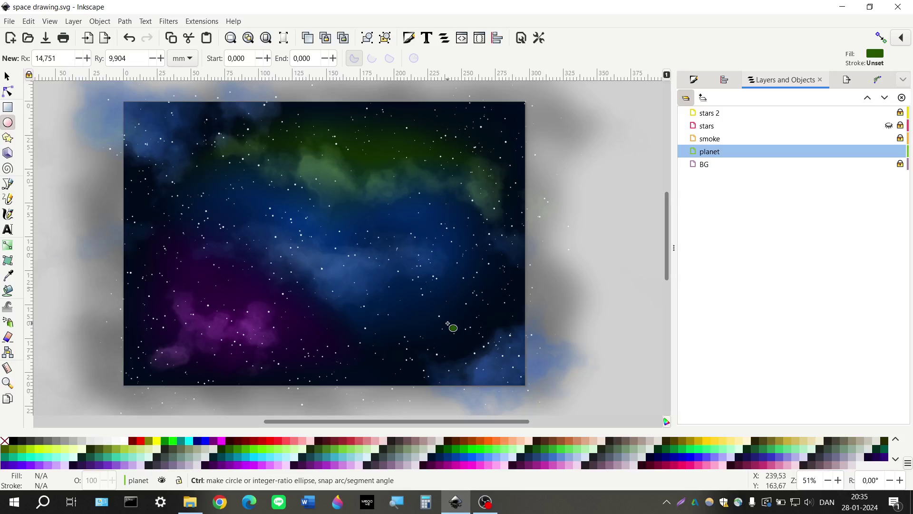
scroll(448, 323, "up", 3)
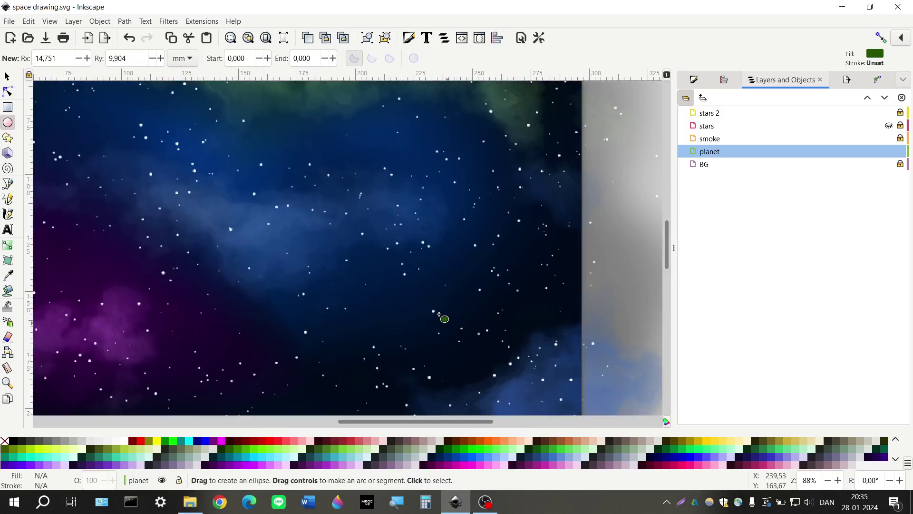
scroll(471, 302, "right", 2)
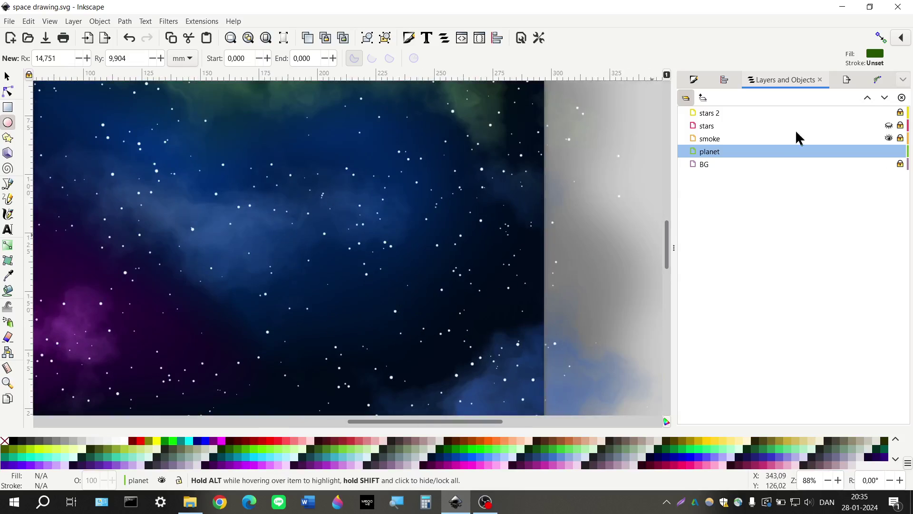
left_click(890, 124)
scroll(475, 243, "down", 1)
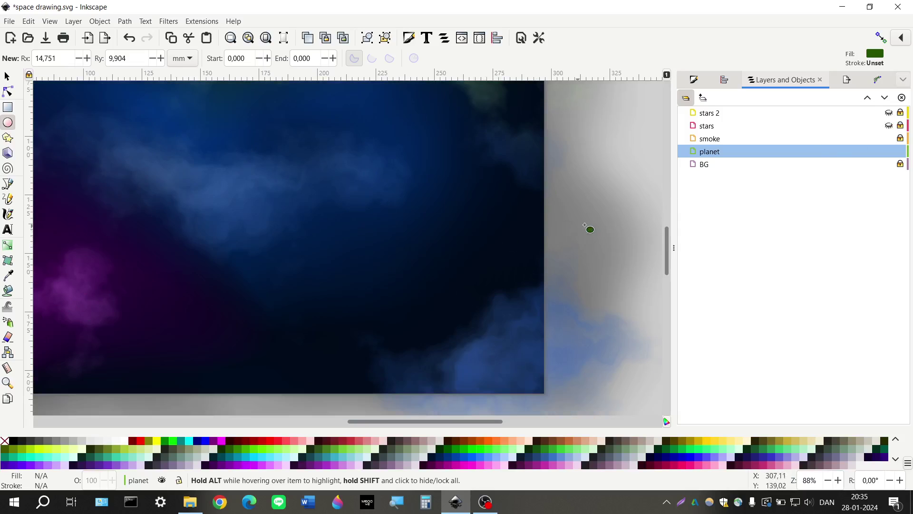
left_click(889, 138)
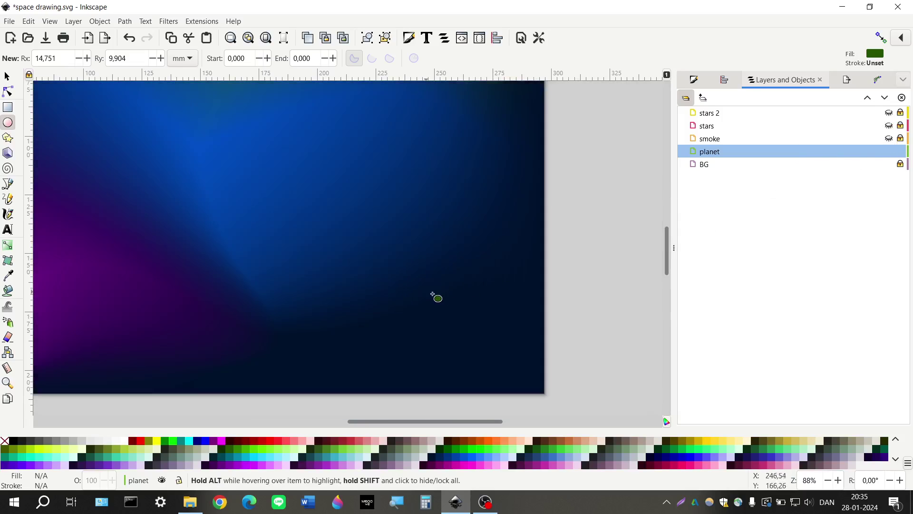
Step: Draw a circle with a radius of about 9.1 mm near the page's lower-right corner and fill it with dark yellow D4AA00
left_click_drag(456, 299, 478, 318)
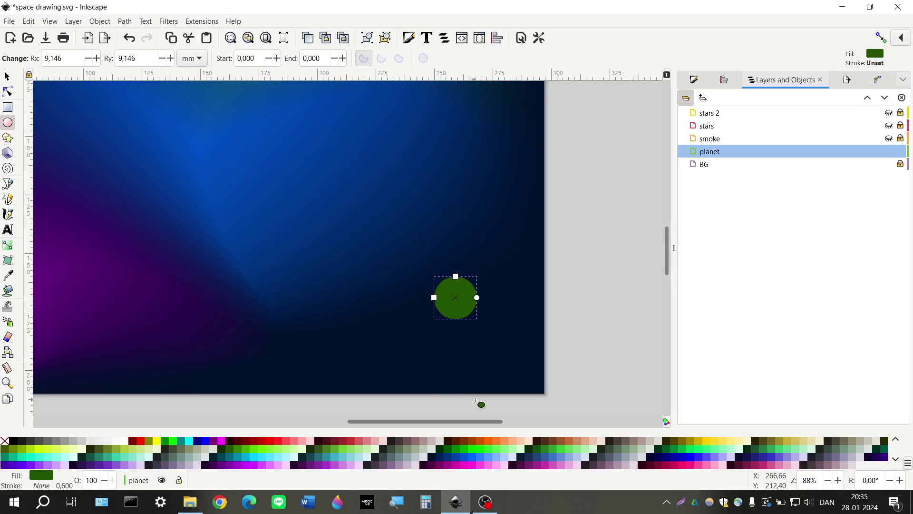
left_click(713, 442)
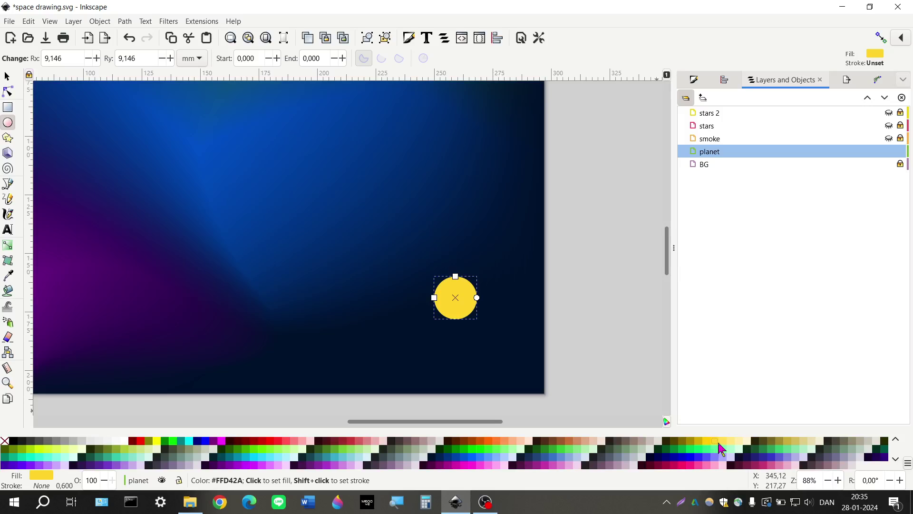
left_click(706, 442)
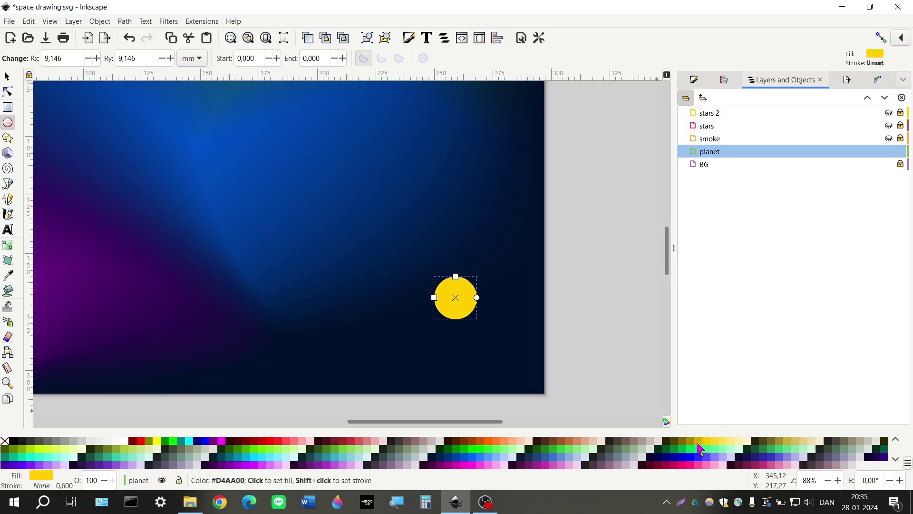
left_click(698, 443)
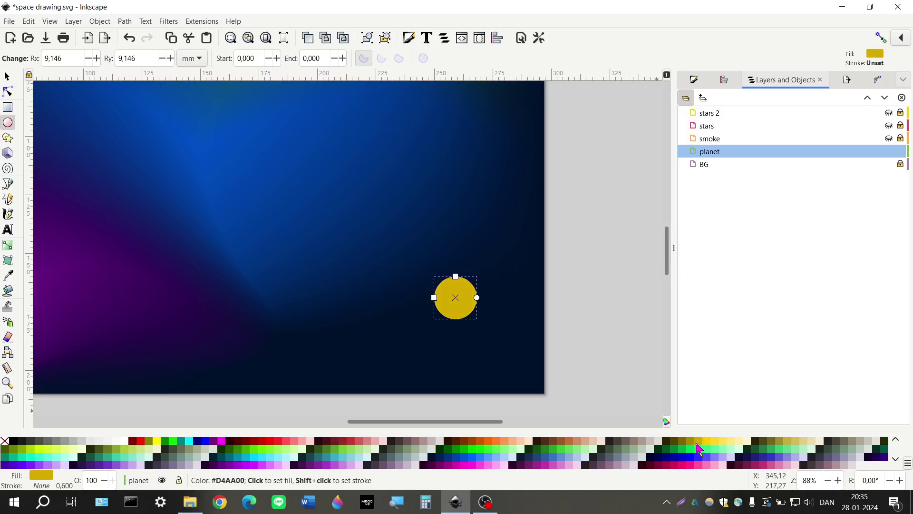
Step: Show the smoke layer again, and enlarge the yellow circle to about 23.2 mm across, placed at about X 238.4, Y 147.6 mm
left_click(889, 139)
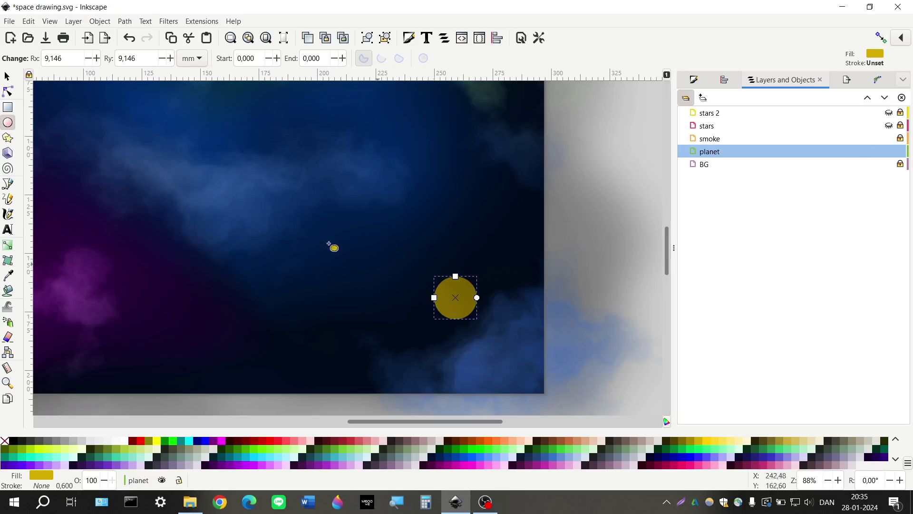
left_click(7, 76)
left_click_drag(445, 286, 464, 243)
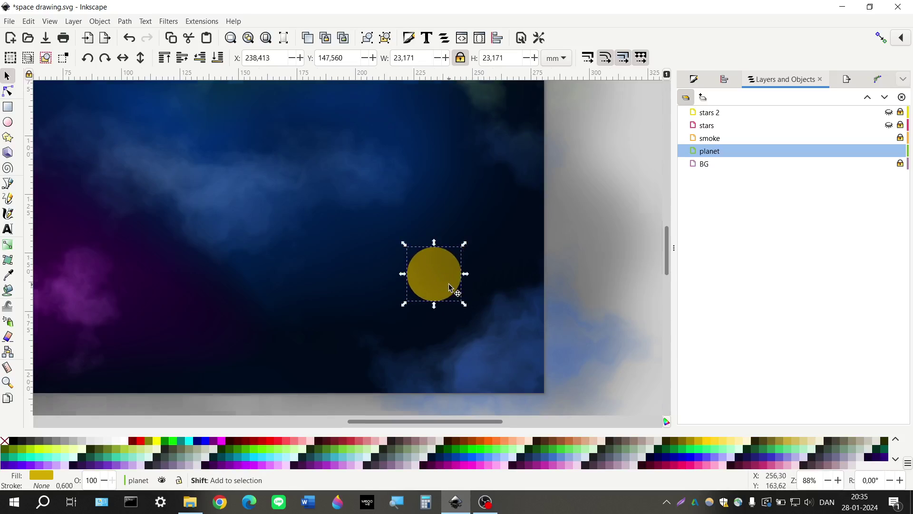
key("ctrl+Left")
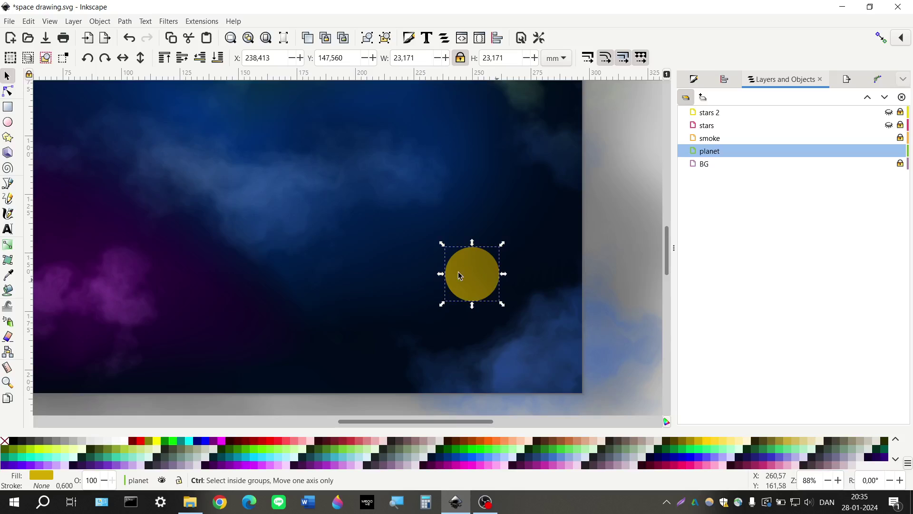
scroll(482, 276, "up", 2)
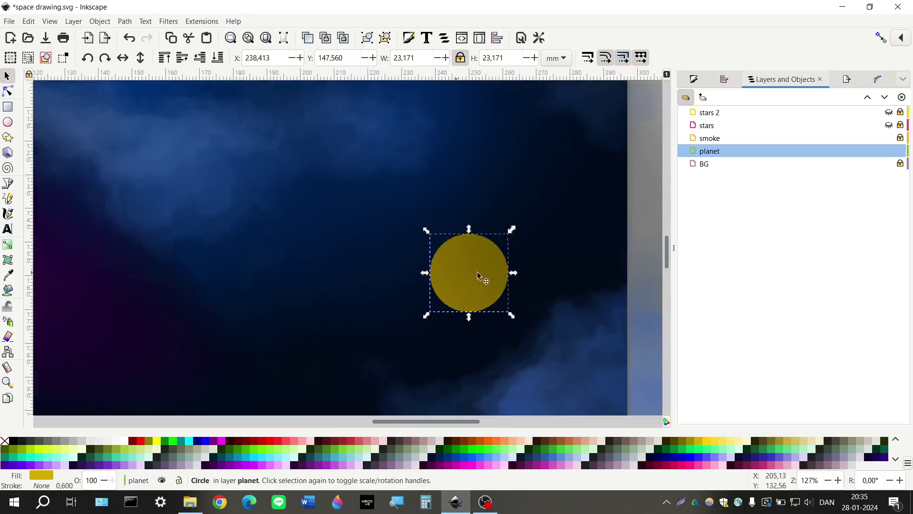
Step: Hide the smoke layer and move the yellow circle slightly up and left to about X 235.3, Y 143.0 mm
left_click(888, 138)
scroll(372, 290, "right", 2)
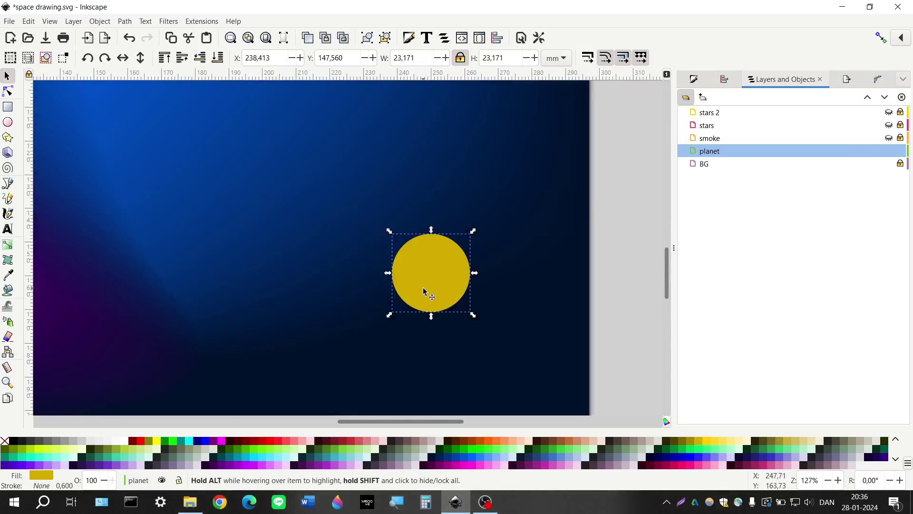
left_click_drag(423, 289, 414, 274)
scroll(407, 249, "right", 1)
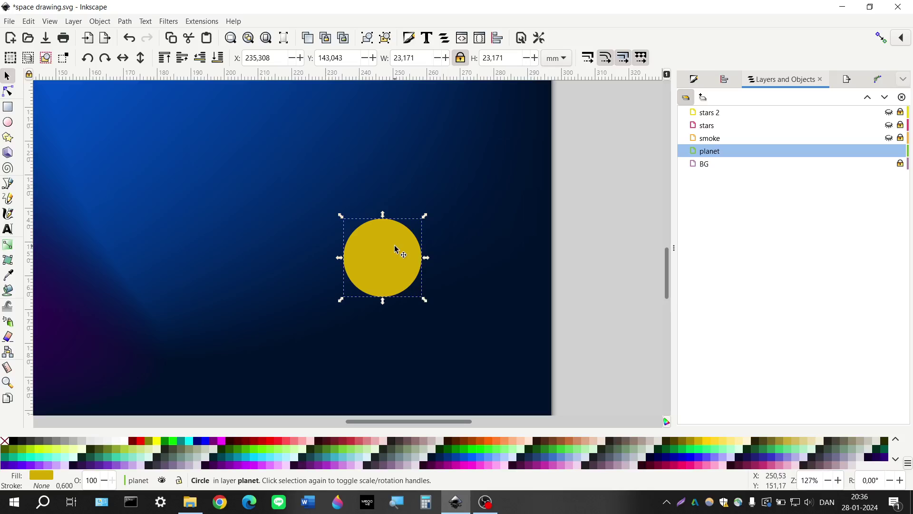
Step: Squash the yellow circle about its centre to a height of about 20.9 mm and open Align and Distribute
key("shift")
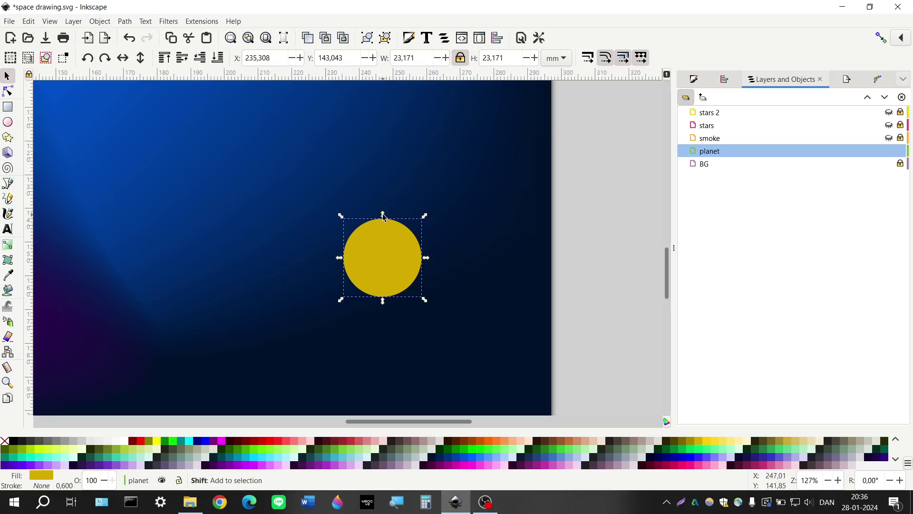
left_click_drag(383, 217, 384, 221)
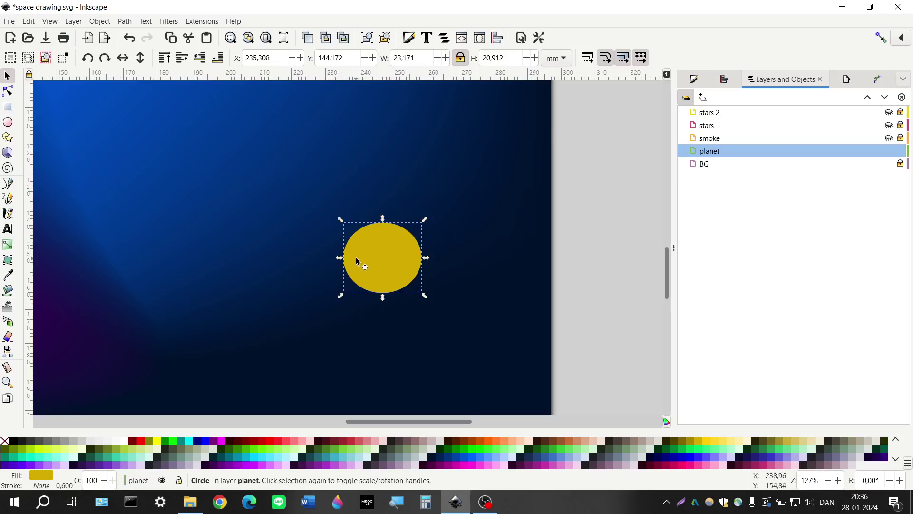
key("ctrl+shift+a")
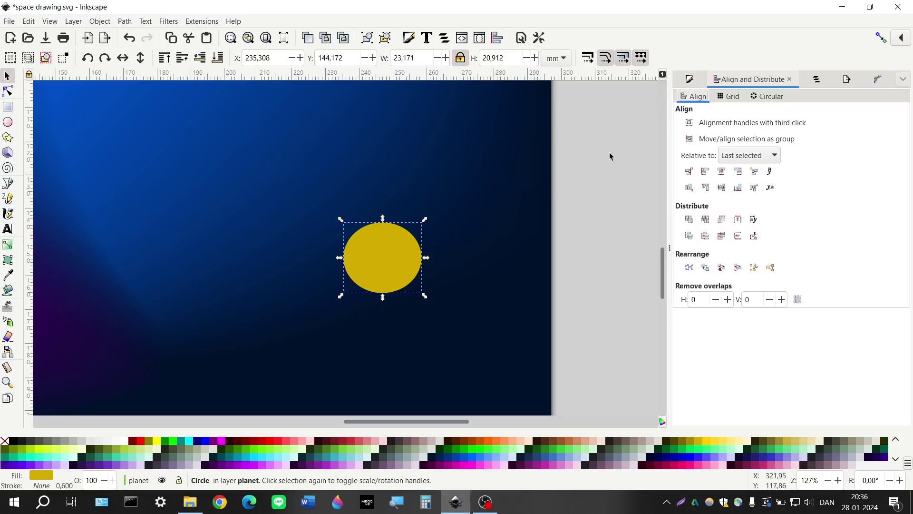
Step: Try the Drop Shadow filter with live preview on the yellow ellipse, using the Inner type, 1,0 px blur and 1,0 px offsets
left_click(169, 21)
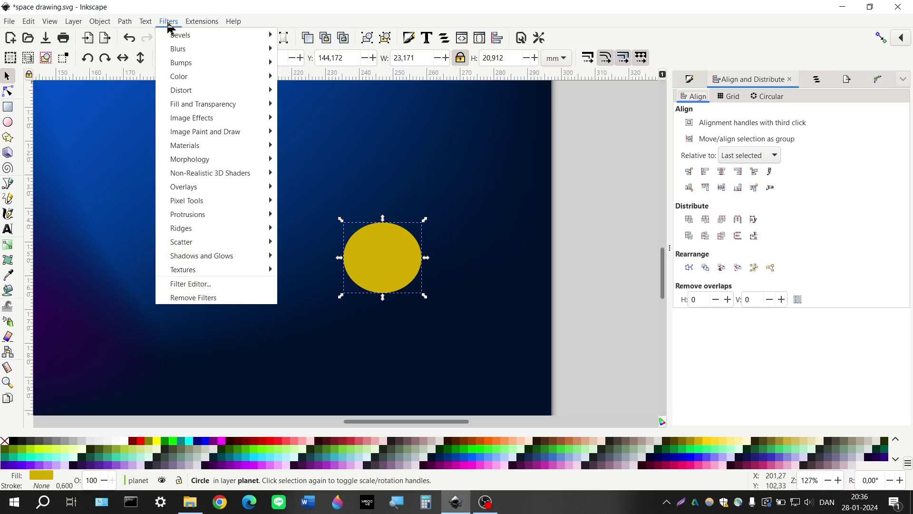
mouse_move(224, 53)
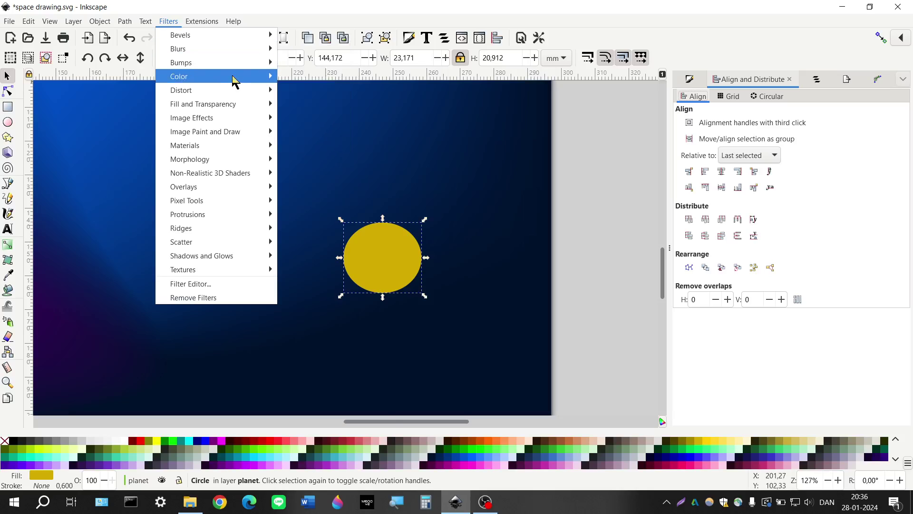
mouse_move(242, 261)
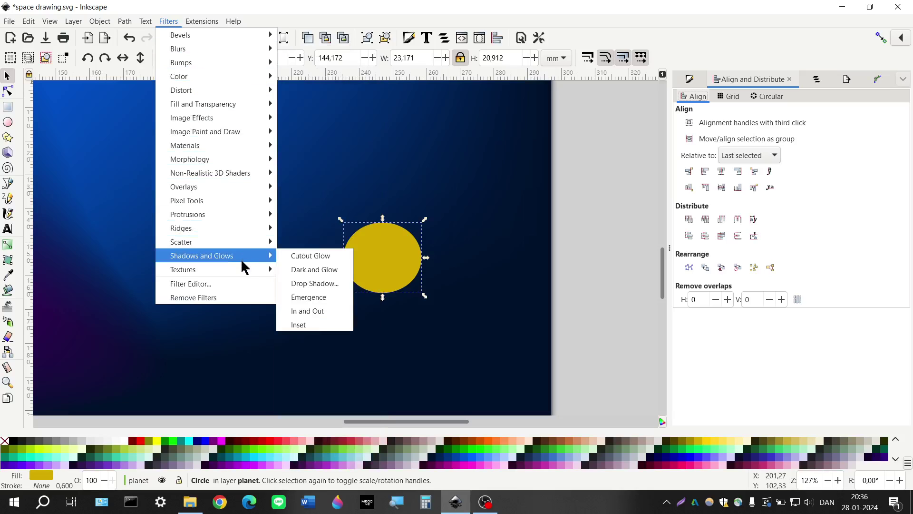
left_click(333, 284)
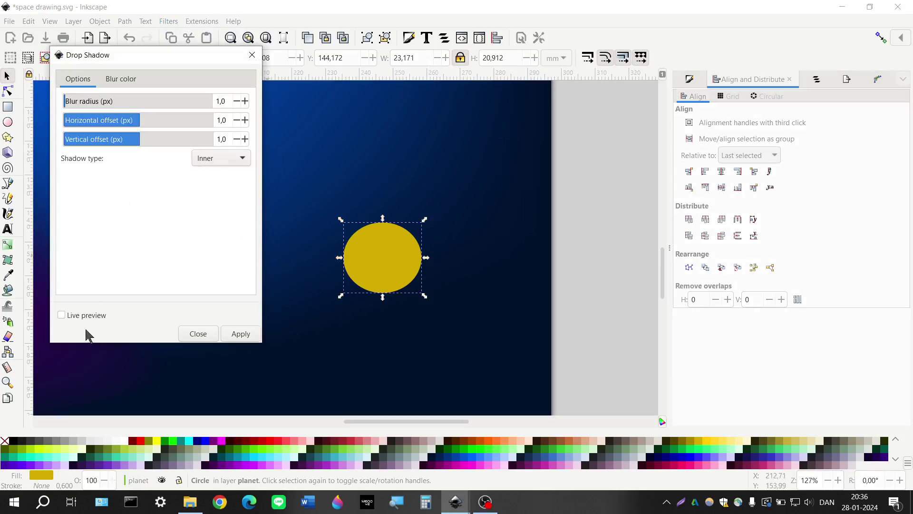
left_click(62, 315)
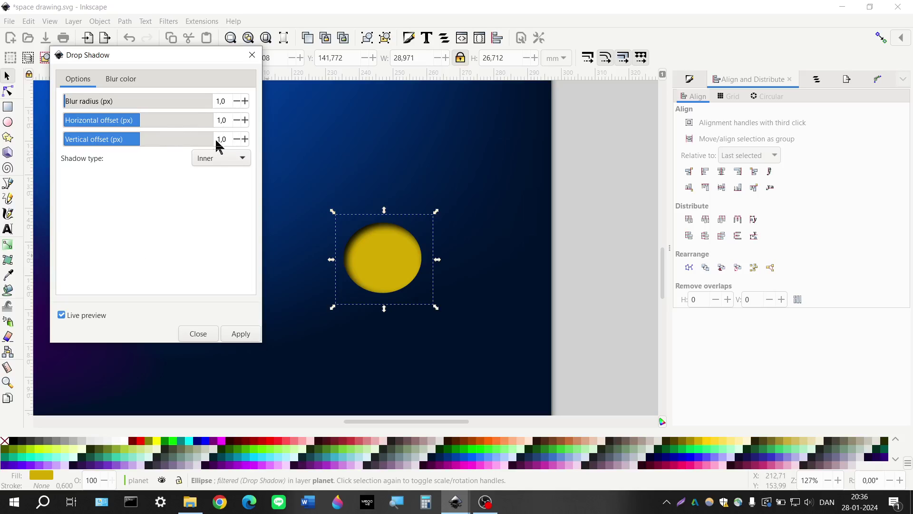
Step: Try the Outer, Outer cutout, Inner cutout and Inner shadow types on the ellipse, and close the filter dialog without applying it
left_click(218, 160)
left_click(223, 157)
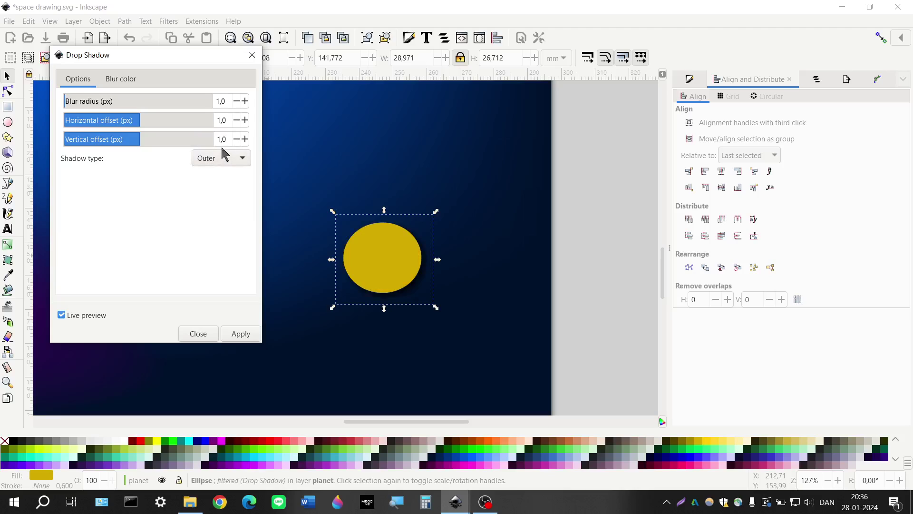
left_click(224, 162)
left_click(225, 192)
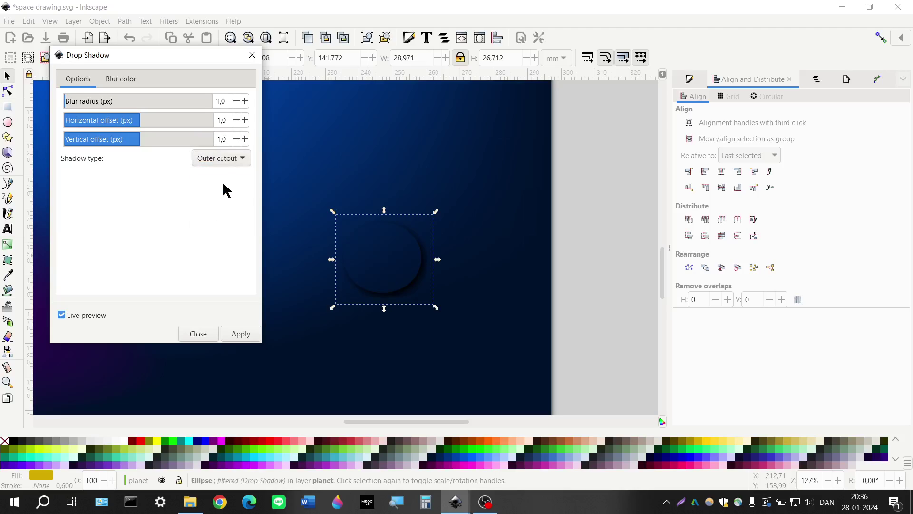
left_click(224, 165)
left_click(224, 177)
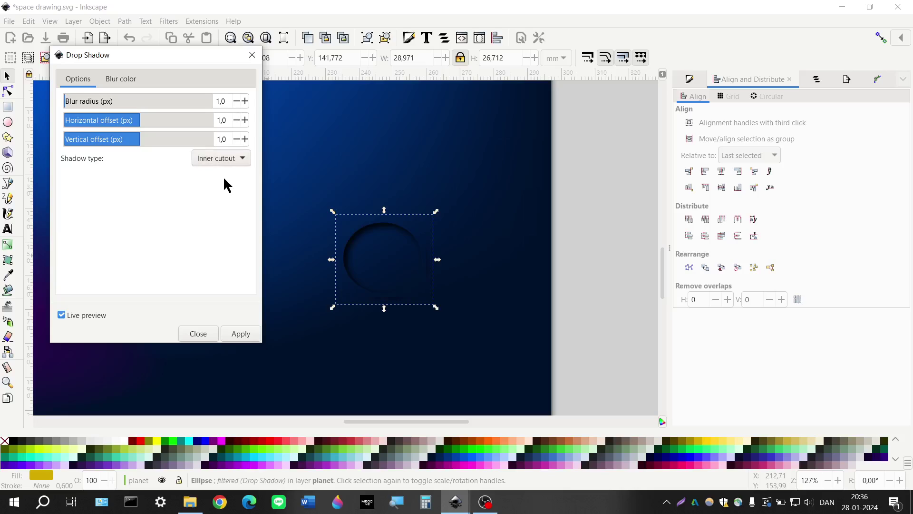
left_click(226, 163)
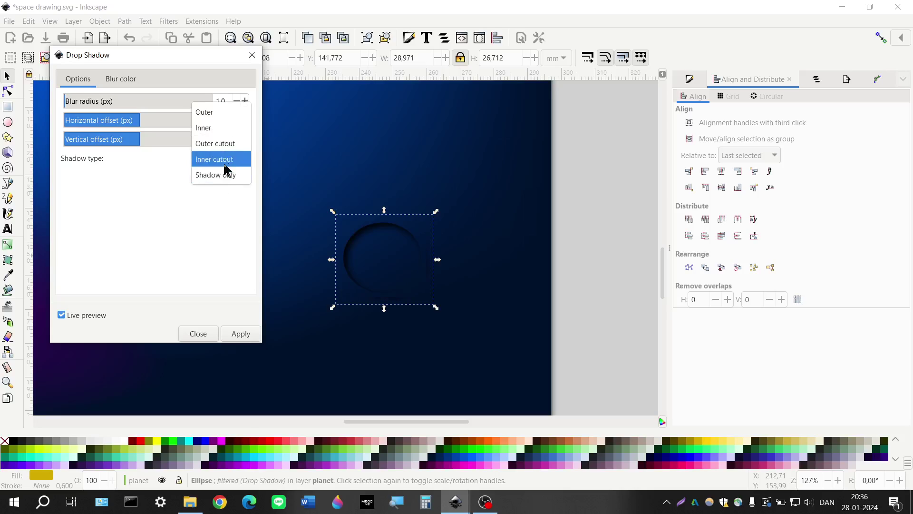
left_click(221, 127)
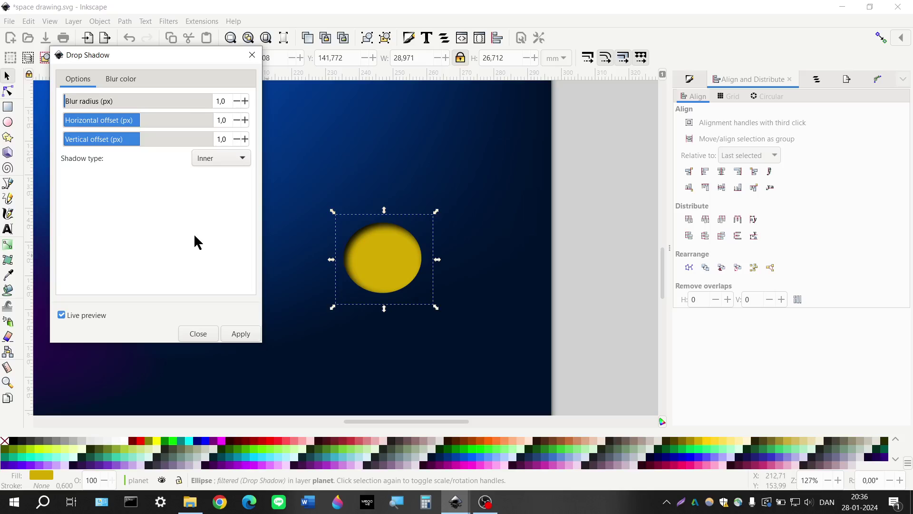
left_click(198, 334)
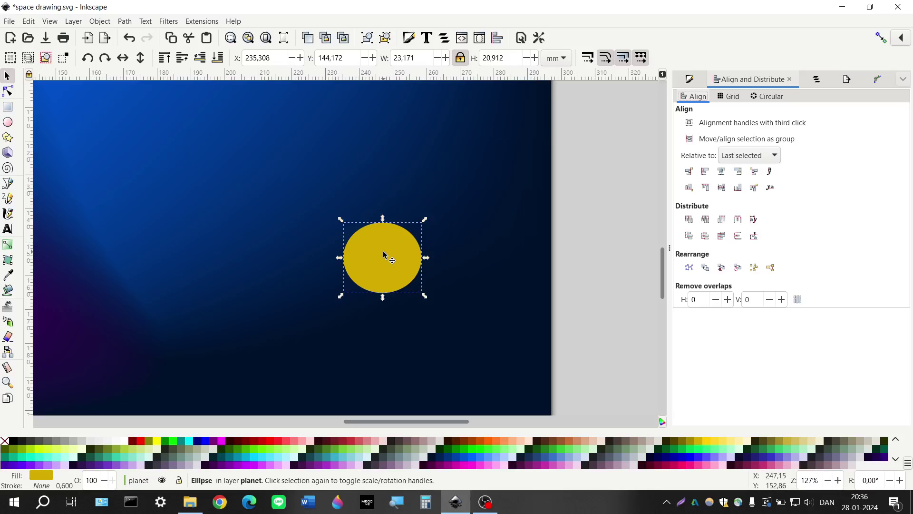
Step: Give the yellow ellipse a radial gradient fill and set its outer stop fully opaque with the value darkened to 43 (6e5a00ff)
left_click(690, 79)
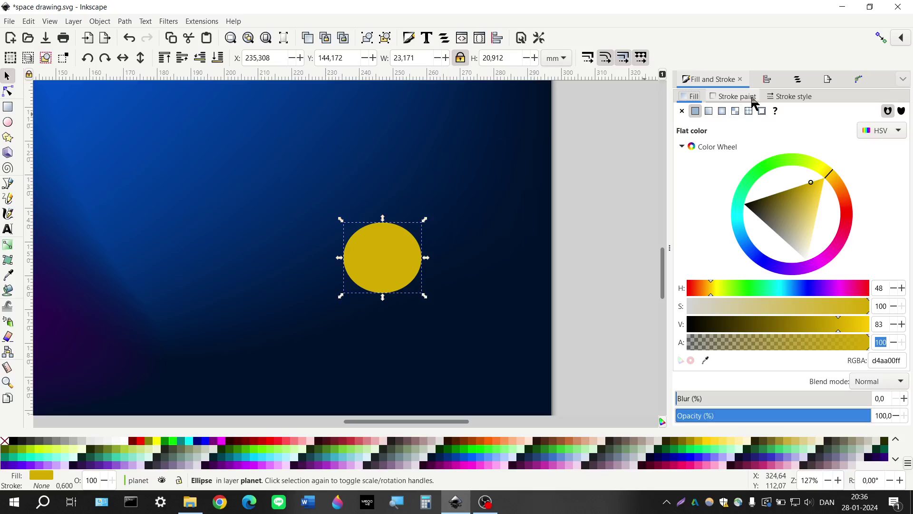
left_click(722, 110)
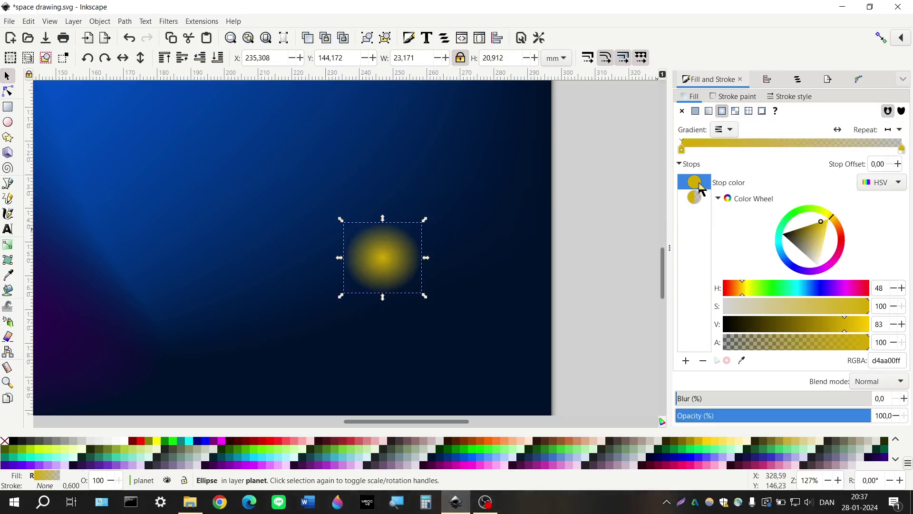
left_click(689, 198)
left_click_drag(806, 353, 911, 354)
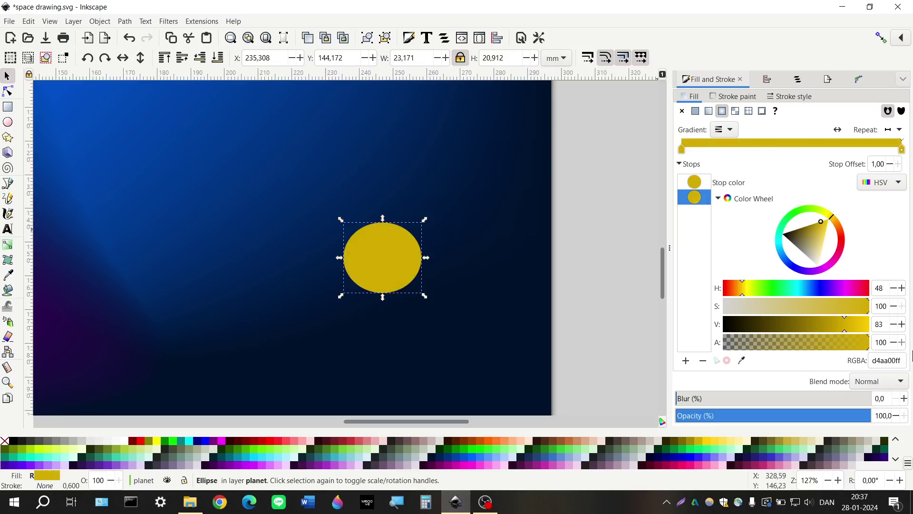
left_click_drag(768, 328, 786, 332)
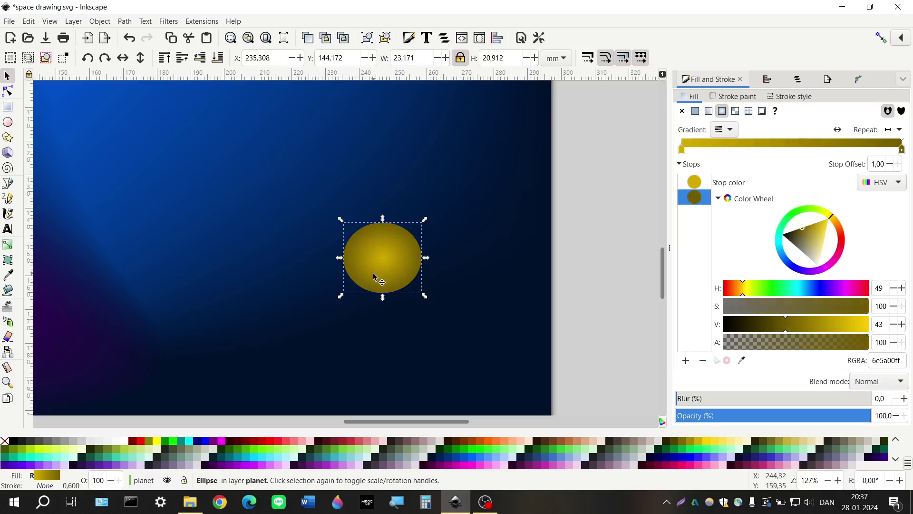
Step: Move the centre of the ellipse's radial gradient slightly up and left so the highlight sits off-centre
key("g")
mouse_move(386, 261)
left_mouse_down()
mouse_move(403, 263)
mouse_move(377, 252)
left_mouse_up()
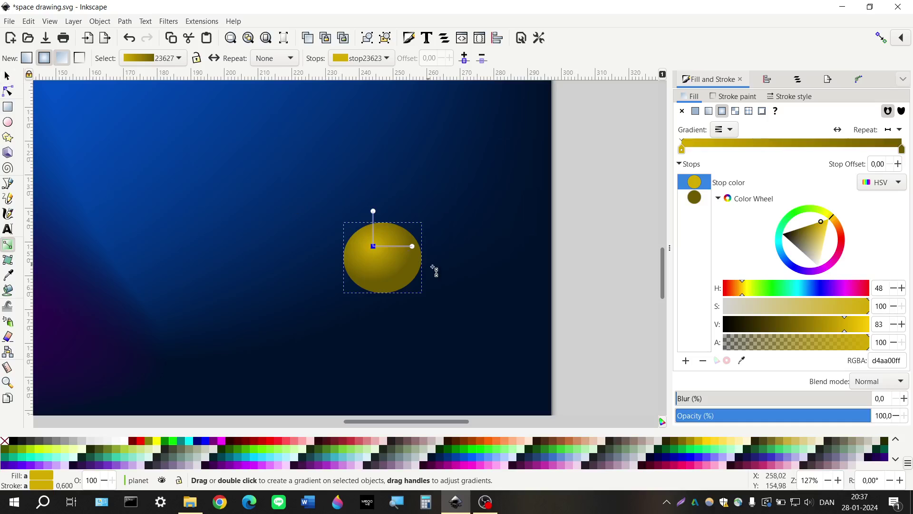
left_click(5, 75)
Step: Darken both gradient stops of the planet ellipse, setting the outer stop's value to 36 (5d4a00ff)
scroll(376, 296, "down", 2)
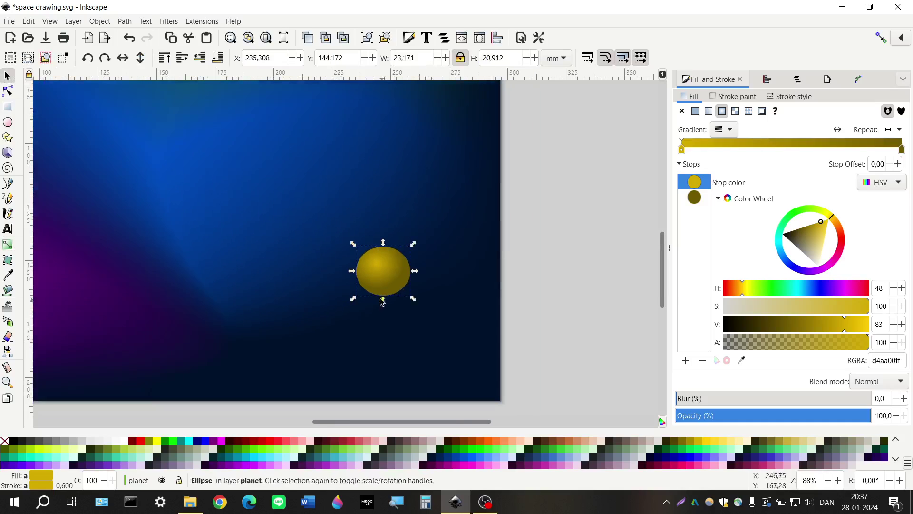
scroll(375, 296, "left", 2)
scroll(375, 295, "down", 2)
scroll(341, 271, "up", 2)
scroll(341, 271, "left", 1)
scroll(349, 239, "down", 1)
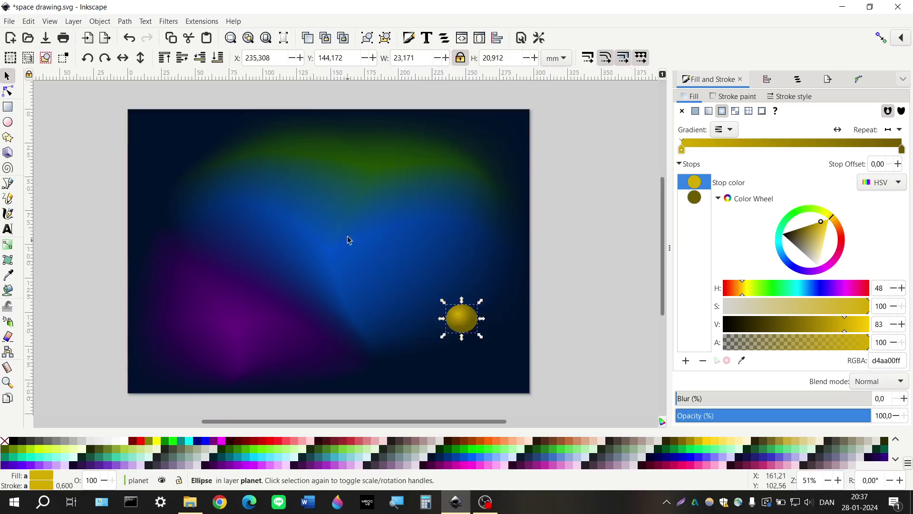
scroll(362, 271, "down", 1)
scroll(356, 271, "right", 2)
scroll(343, 275, "up", 3)
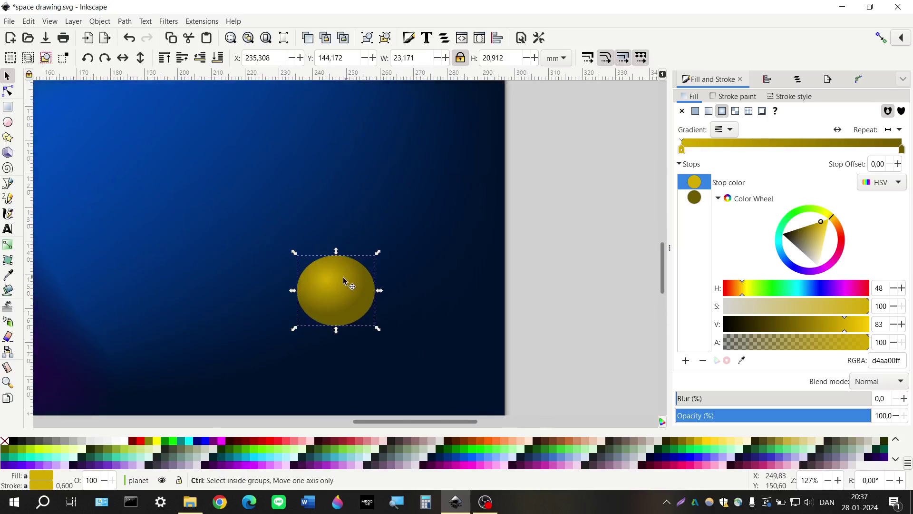
left_click(333, 280)
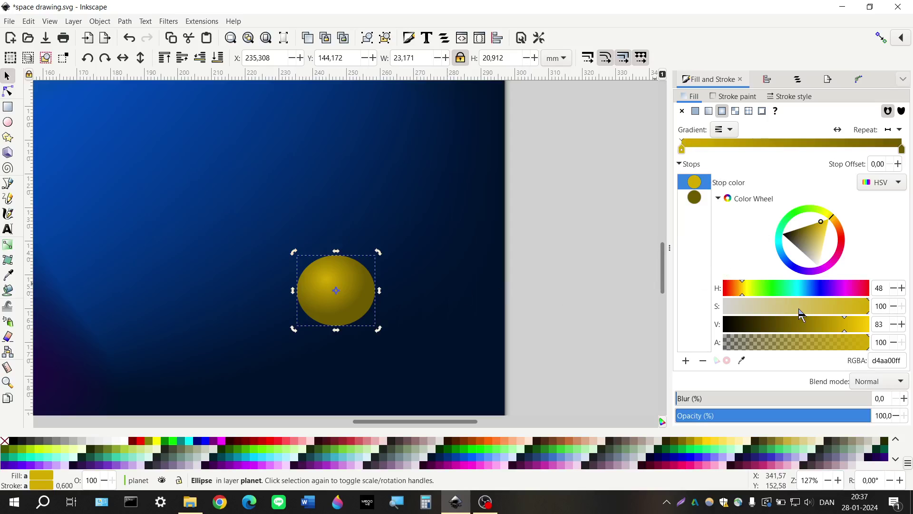
left_click_drag(839, 333, 777, 333)
left_click(694, 197)
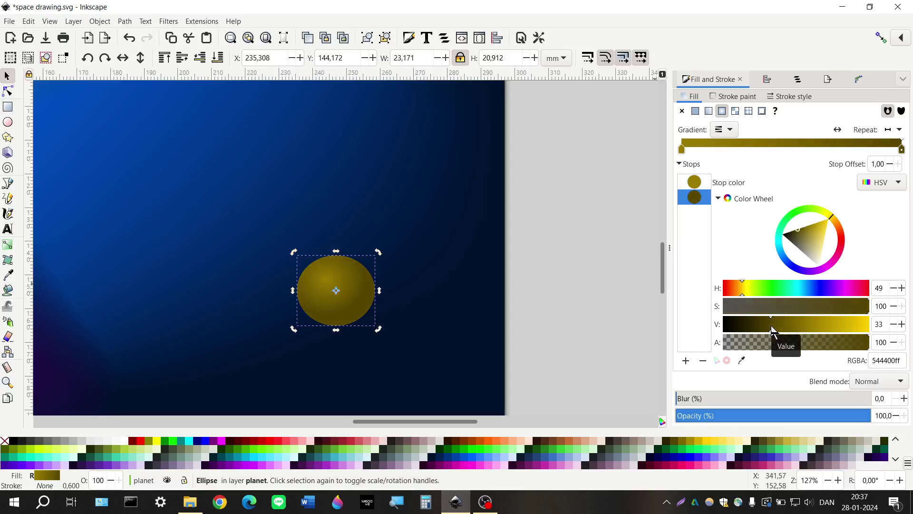
left_click(778, 327)
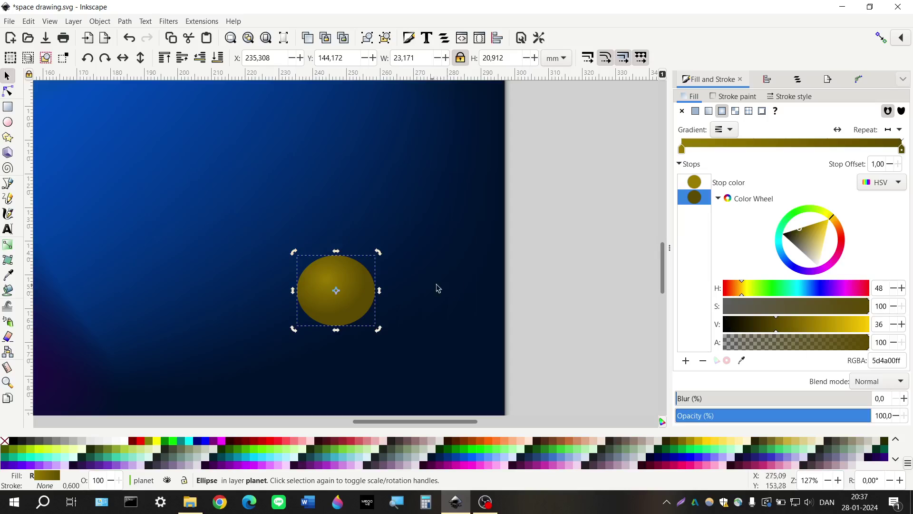
Step: Turn the shaded ellipse into a clip group and expand the planet layer down to its clip path in Layers and Objects
right_click(358, 304)
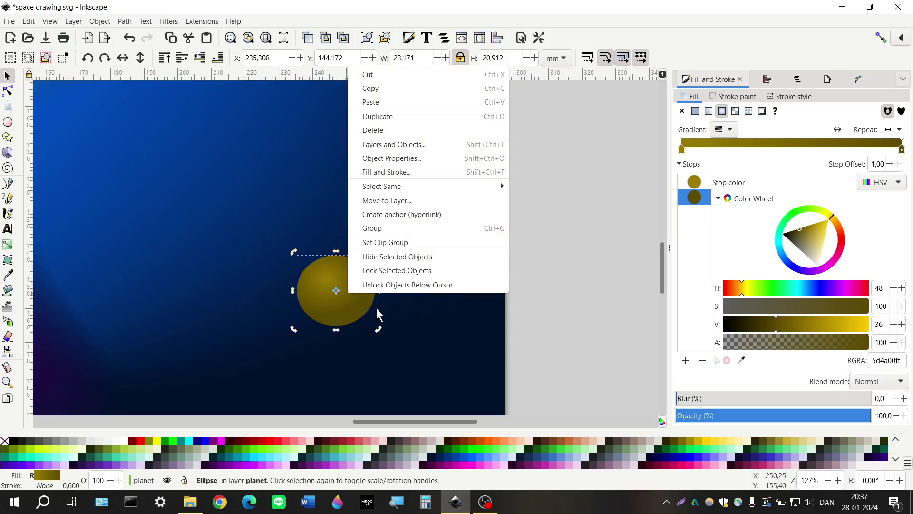
left_click(425, 242)
left_click(793, 81)
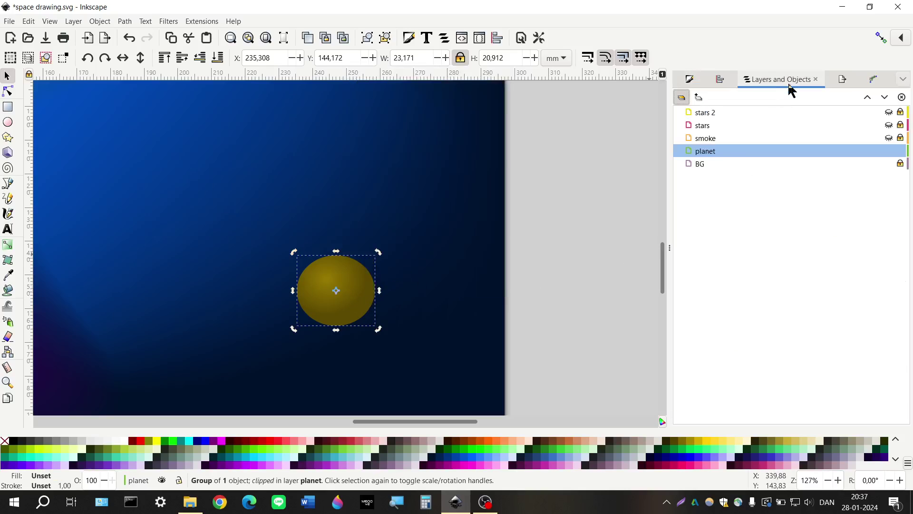
left_click(683, 97)
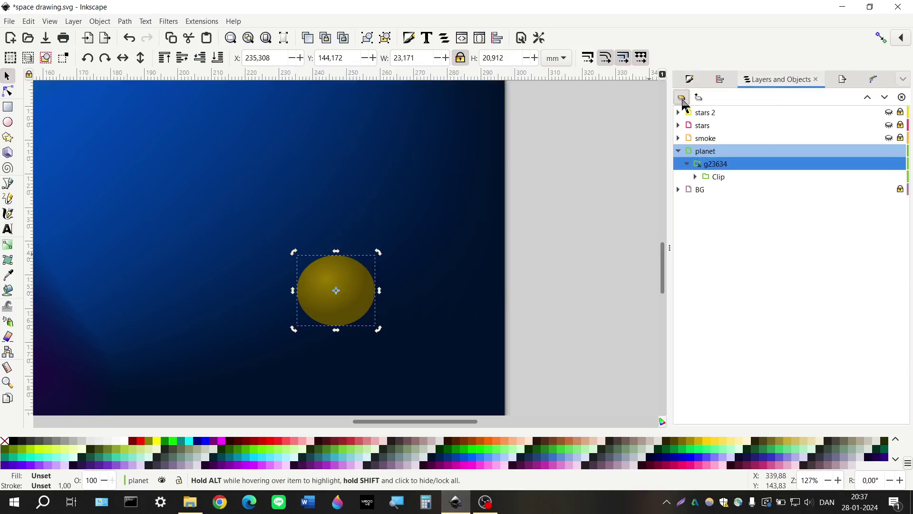
left_click(696, 176)
left_click(735, 190)
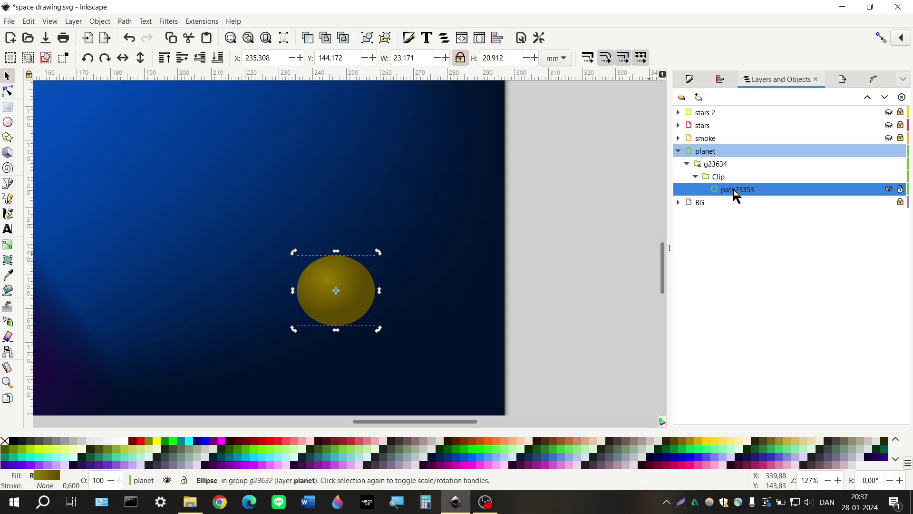
left_click(546, 289)
left_click(353, 283)
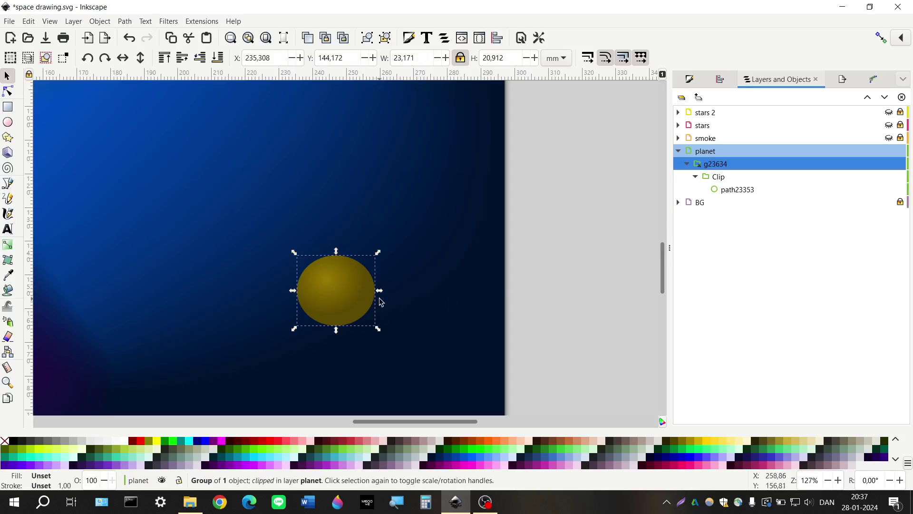
left_click(735, 189)
Step: Enter the clip group, draw a closed freehand shadow shape along the planet's lower-right edge with the Pencil tool, and fill it black
right_click(321, 288)
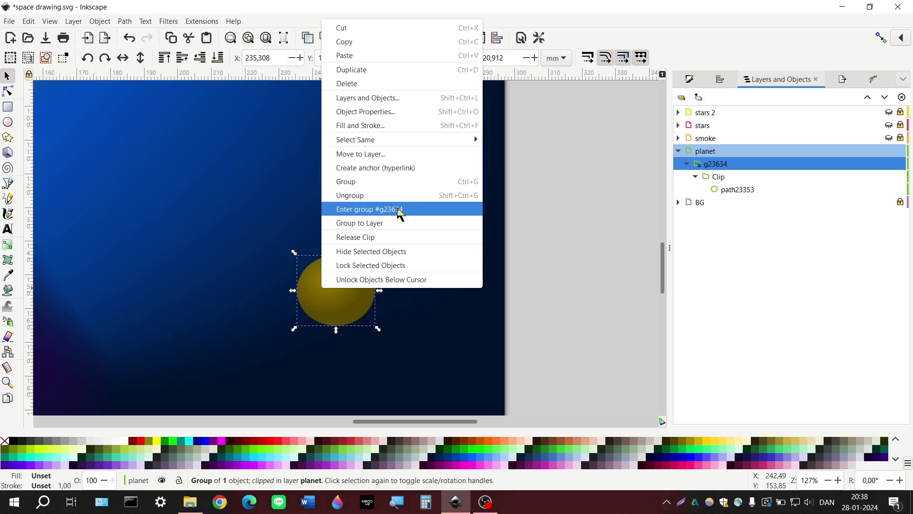
left_click(399, 210)
scroll(333, 278, "down", 2)
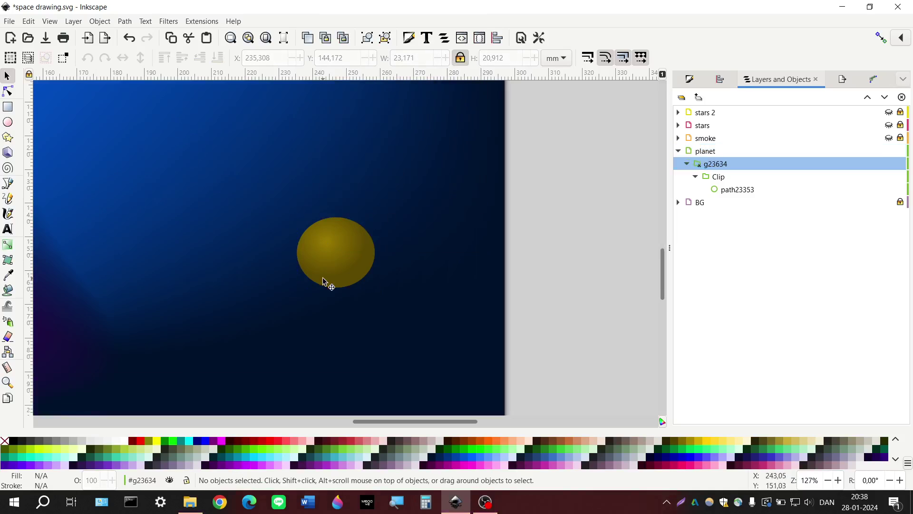
left_click(8, 199)
left_click(366, 216)
mouse_move(363, 213)
left_mouse_down()
mouse_move(370, 251)
mouse_move(358, 272)
mouse_move(304, 289)
mouse_move(329, 303)
mouse_move(375, 305)
mouse_move(400, 234)
mouse_move(364, 213)
left_mouse_up()
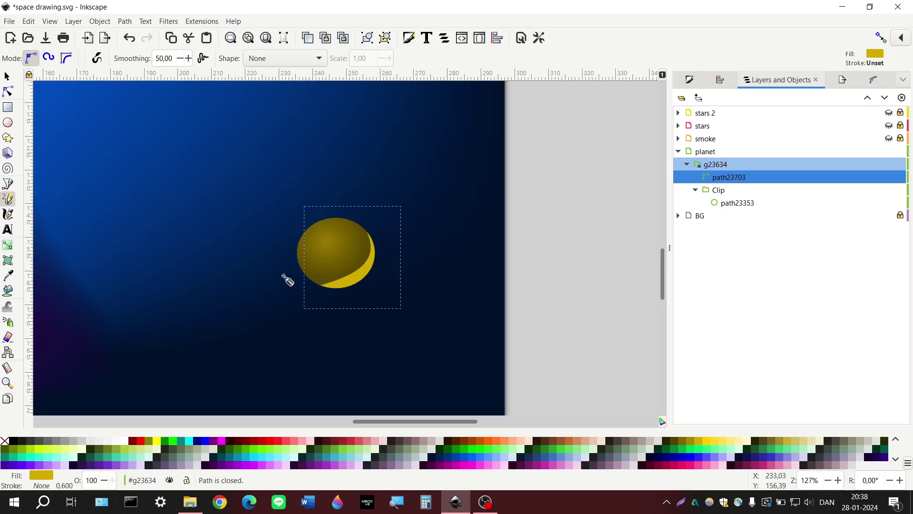
left_click(41, 440)
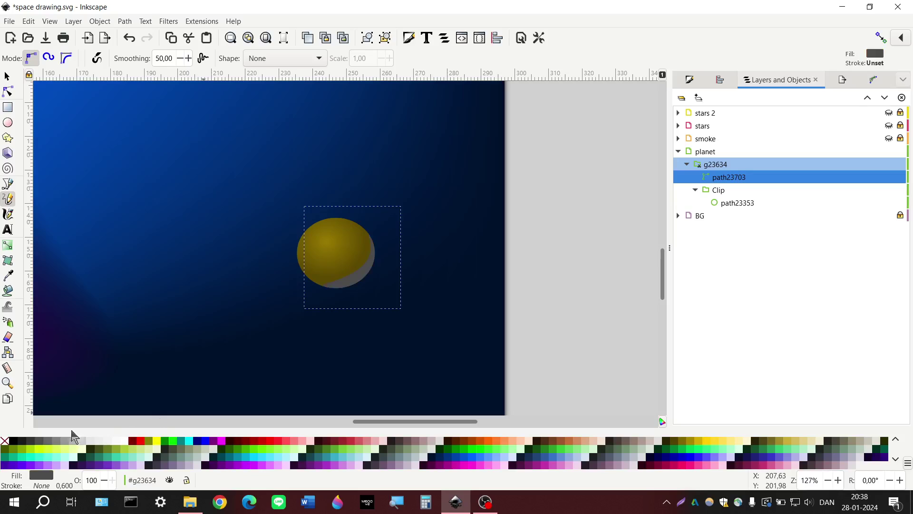
left_click(13, 438)
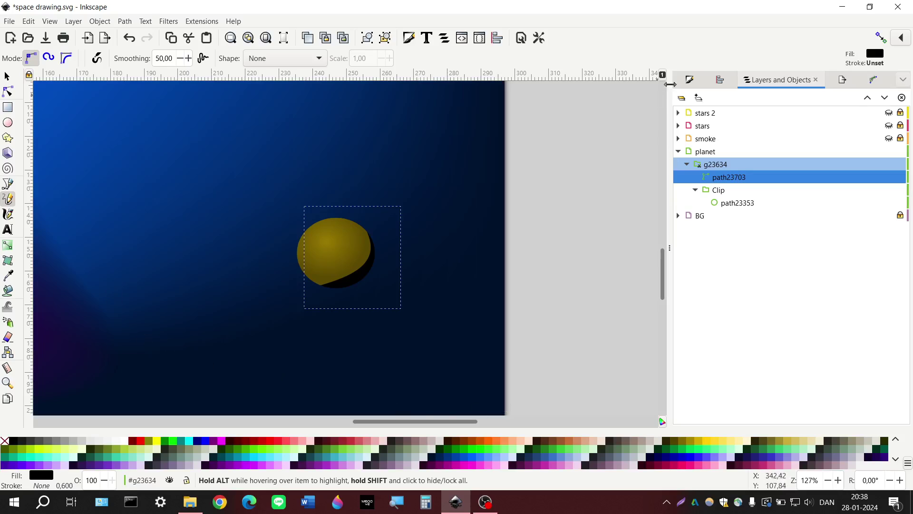
Step: Soften the black shadow shape with a blur of just over 40 %
left_click(690, 80)
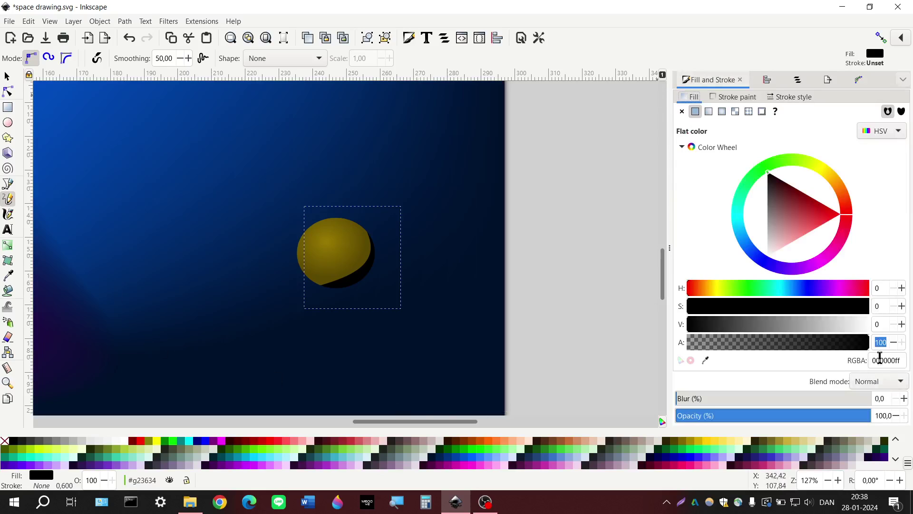
double_click(877, 400)
type("100")
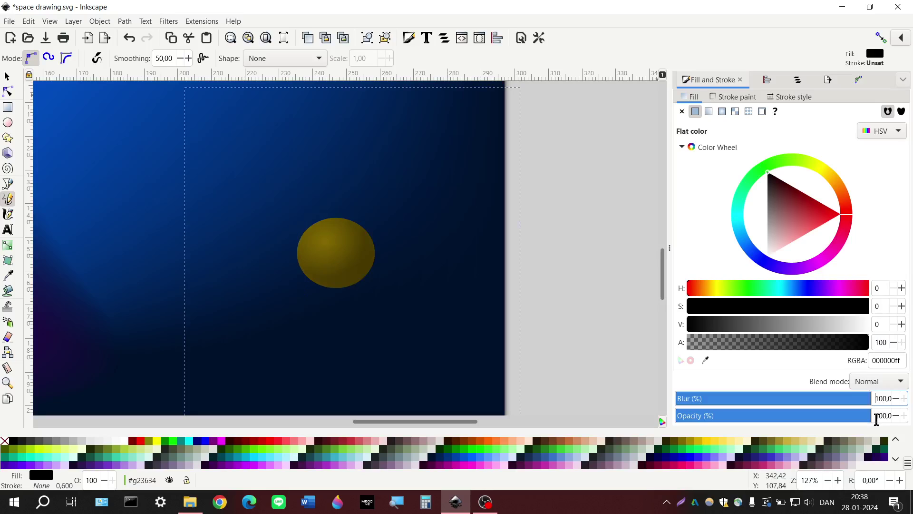
key("Return")
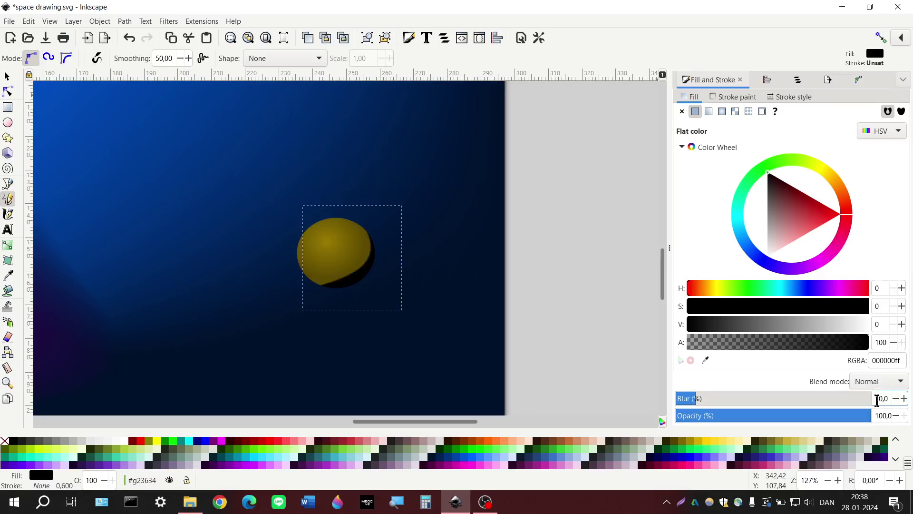
type("5")
type("0")
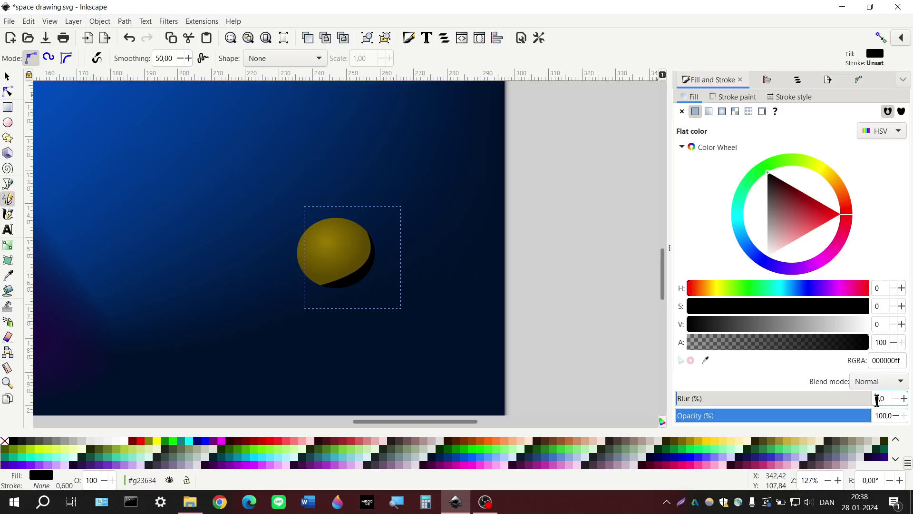
scroll(877, 398, "up", 20)
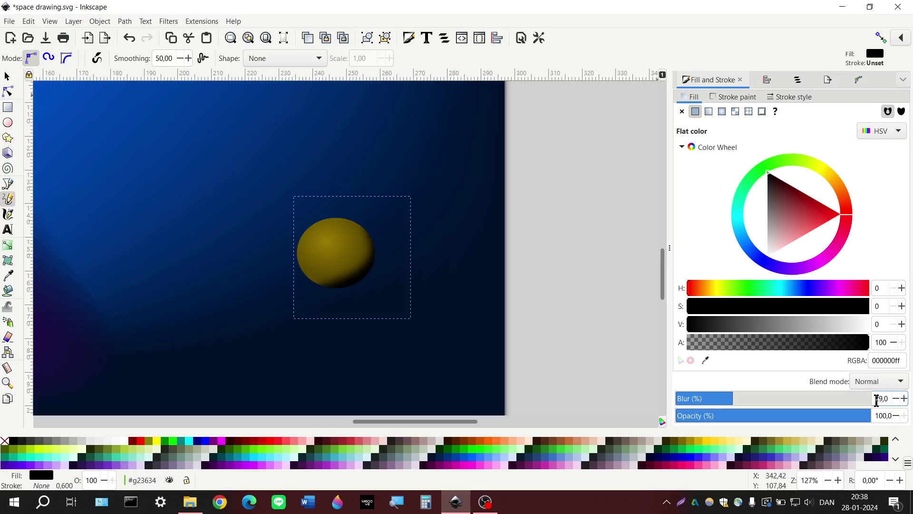
scroll(877, 399, "up", 11)
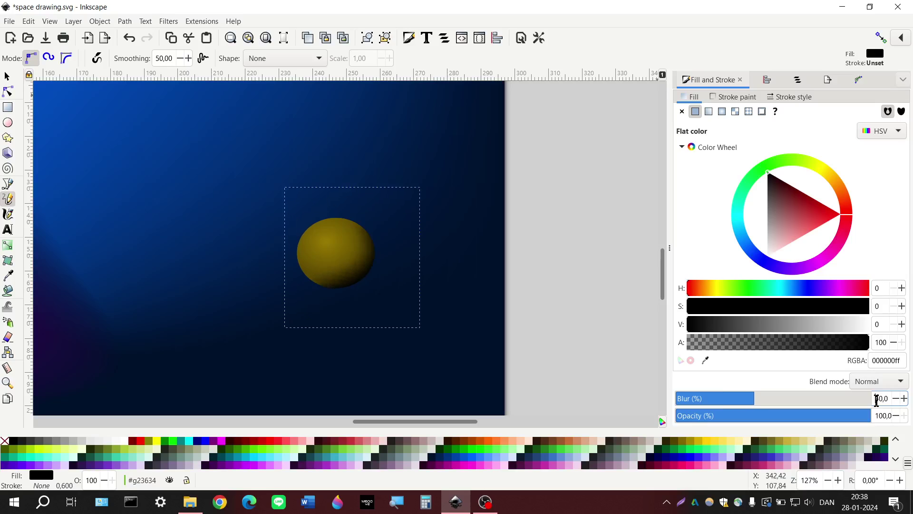
scroll(876, 400, "up", 2)
scroll(877, 399, "down", 1)
Step: Show only layers in Layers and Objects, exit the clip group and switch back to the Selector tool
left_click(797, 80)
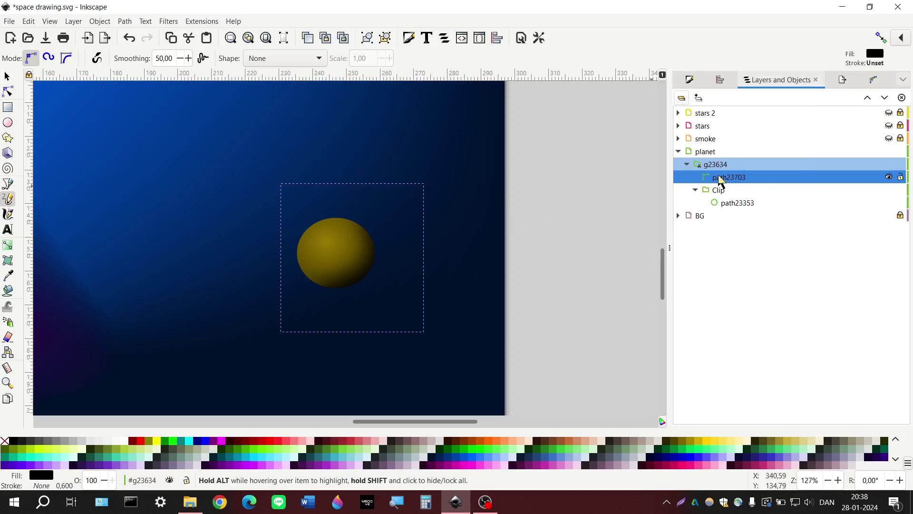
left_click(687, 164)
left_click(682, 98)
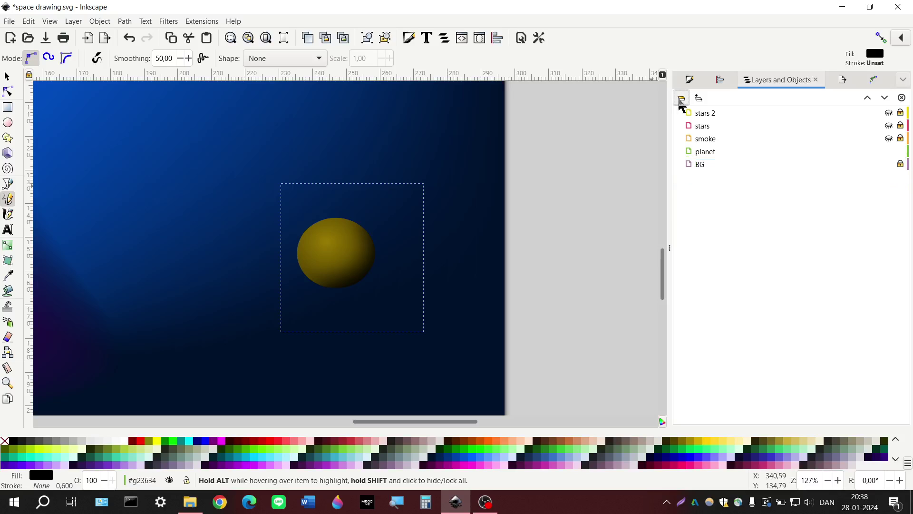
right_click(341, 264)
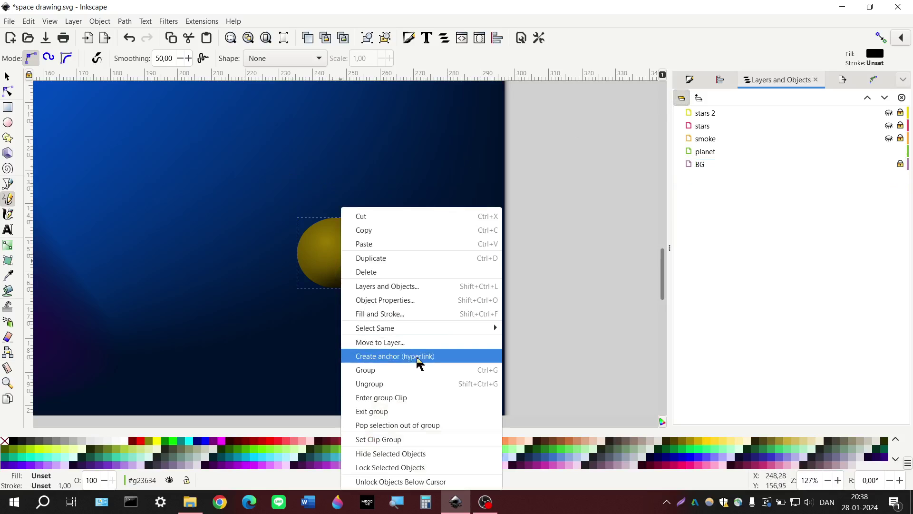
left_click(430, 412)
left_click(7, 77)
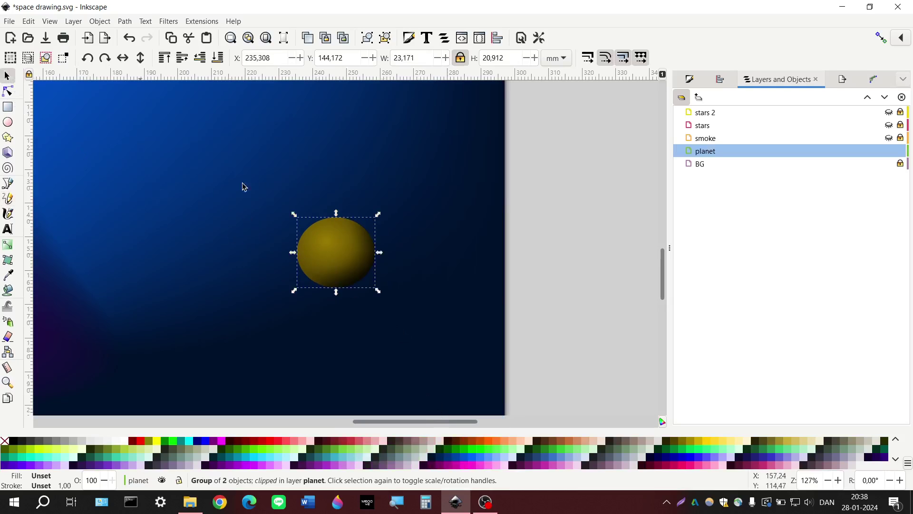
Step: Select the clipped planet group and fill it with pale cyan
left_click(538, 291)
left_click(327, 251)
left_click(294, 463)
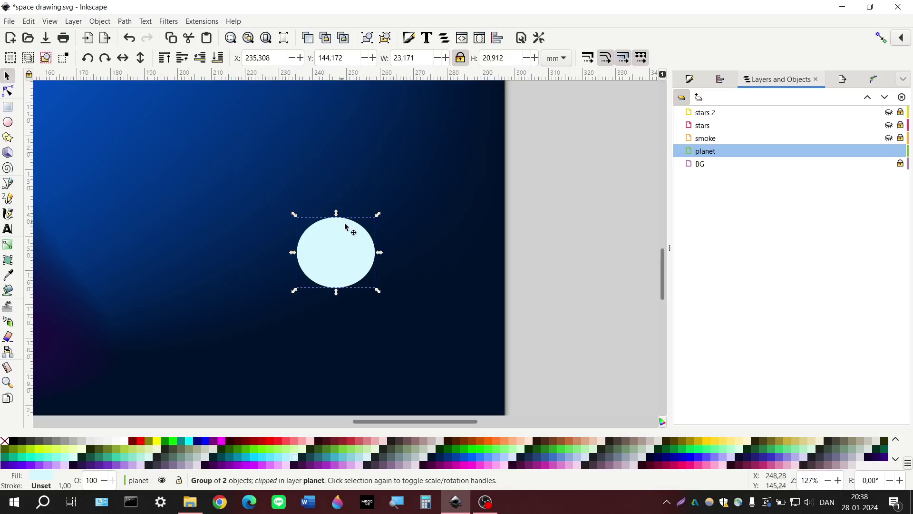
Step: Add an Offset path effect of 1 mm to the pale cyan planet group and lower the group to the back
left_click(840, 80)
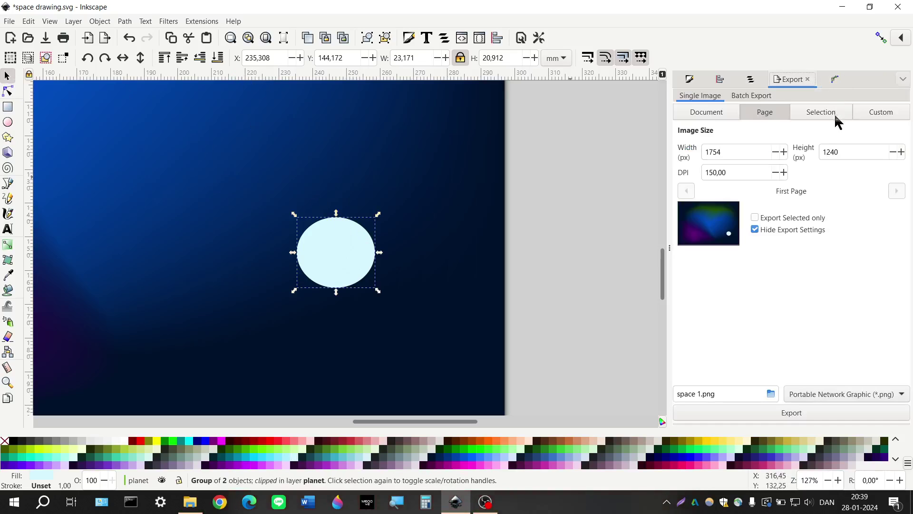
left_click(147, 23)
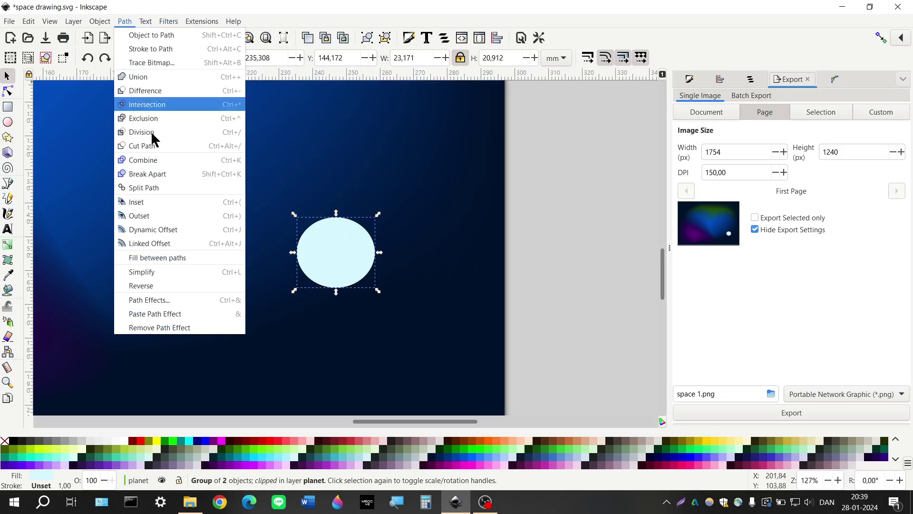
left_click(834, 81)
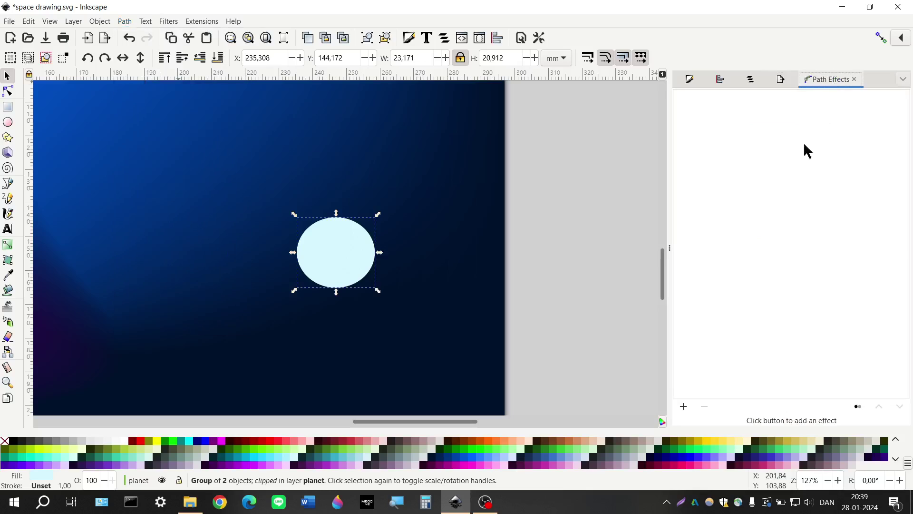
left_click(683, 408)
left_click(357, 354)
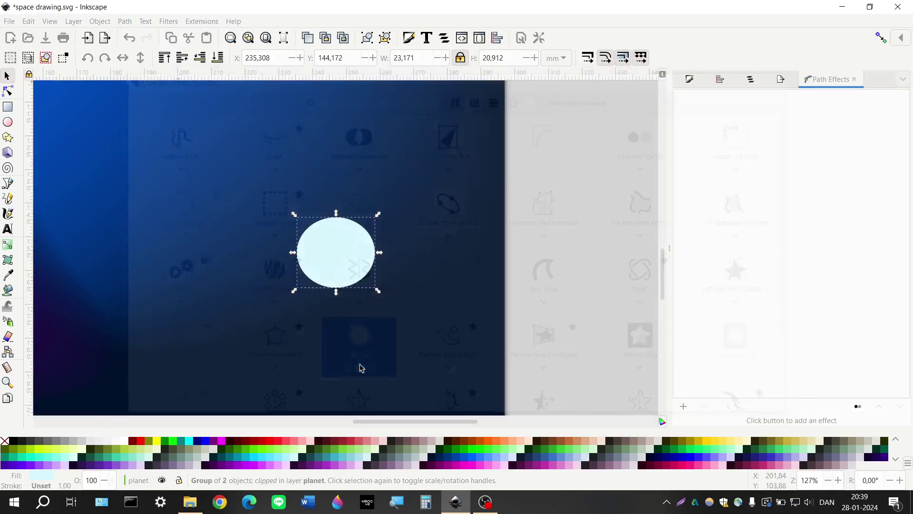
left_click(727, 355)
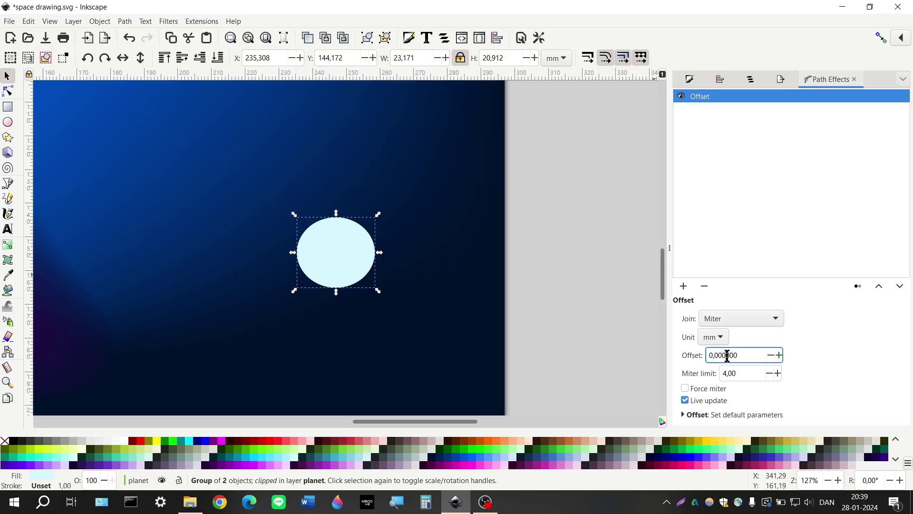
scroll(733, 357, "up", 2)
left_click(217, 58)
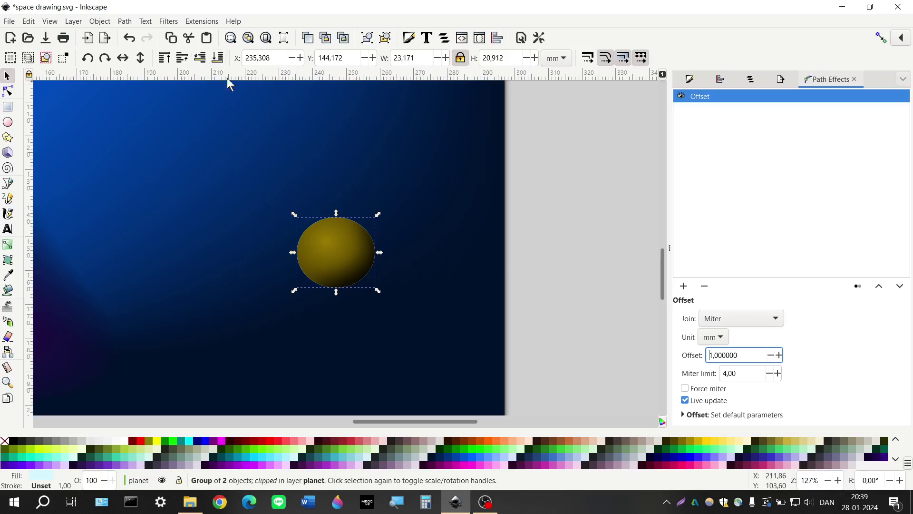
Step: Set the Offset effect on the pale cyan planet group to 3 mm
double_click(722, 357)
type("2")
key("ctrl+a")
type("3")
key("Return")
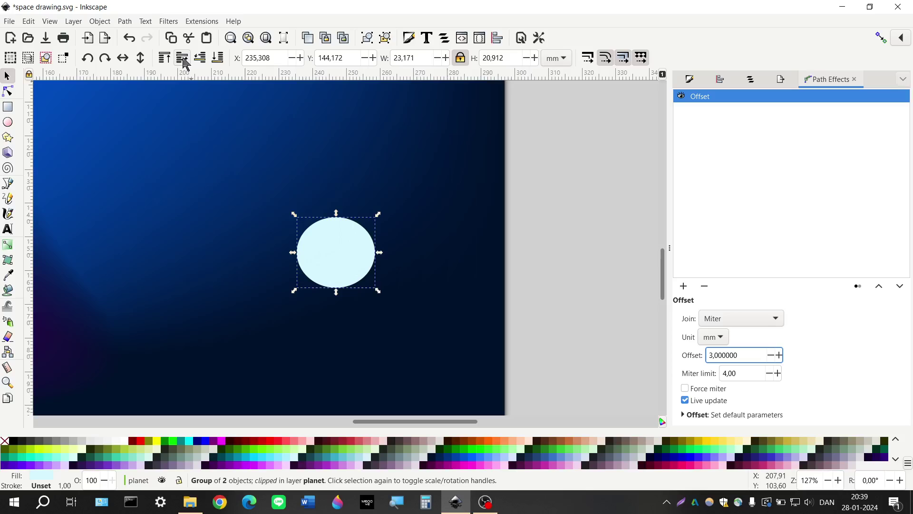
left_click(353, 236)
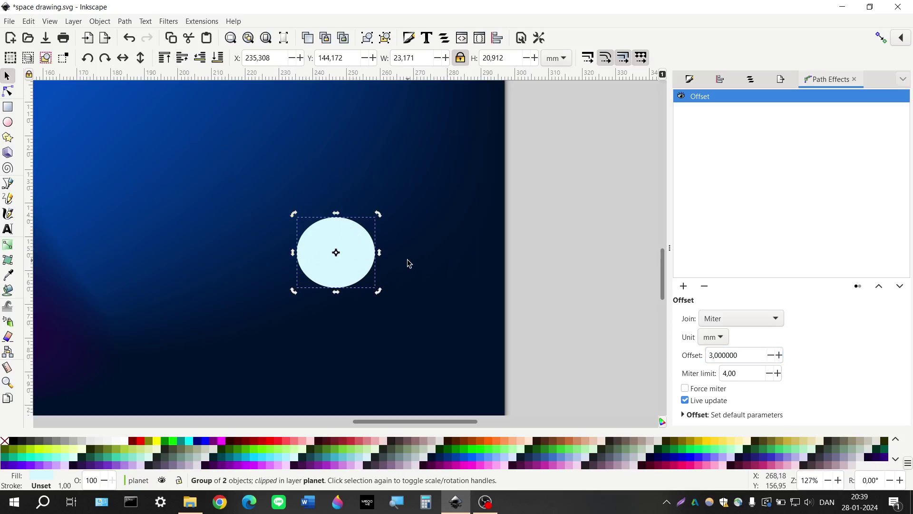
left_click(375, 253)
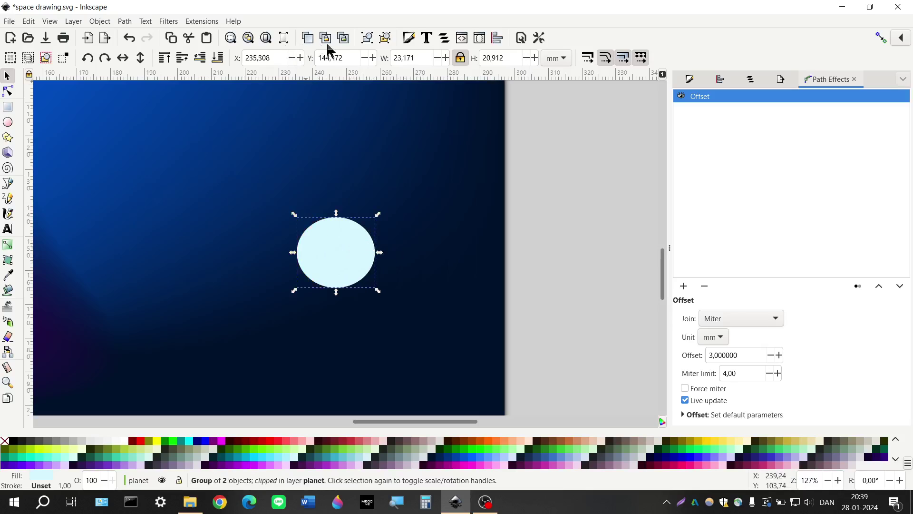
Step: Ungroup the pale cyan planet group and its nested clipped group, and release the clip on the pale ellipse
left_click(384, 38)
left_click(409, 255)
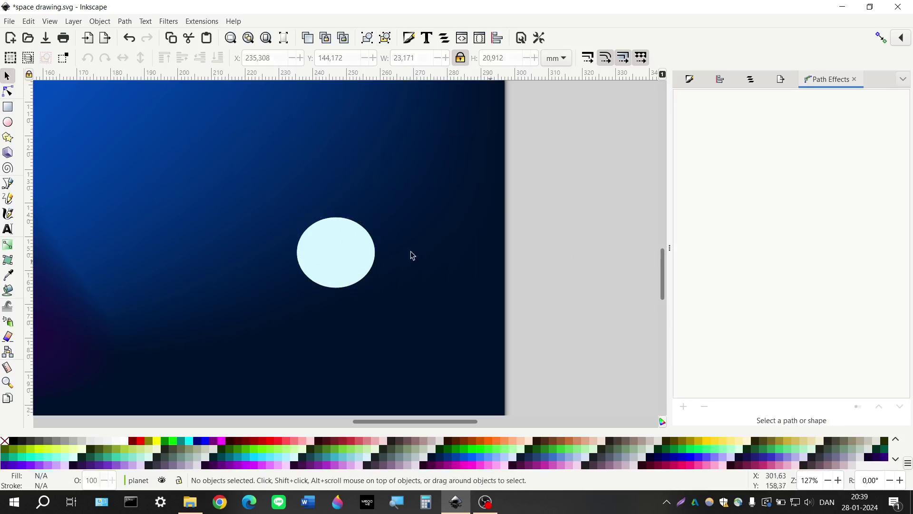
left_click(358, 250)
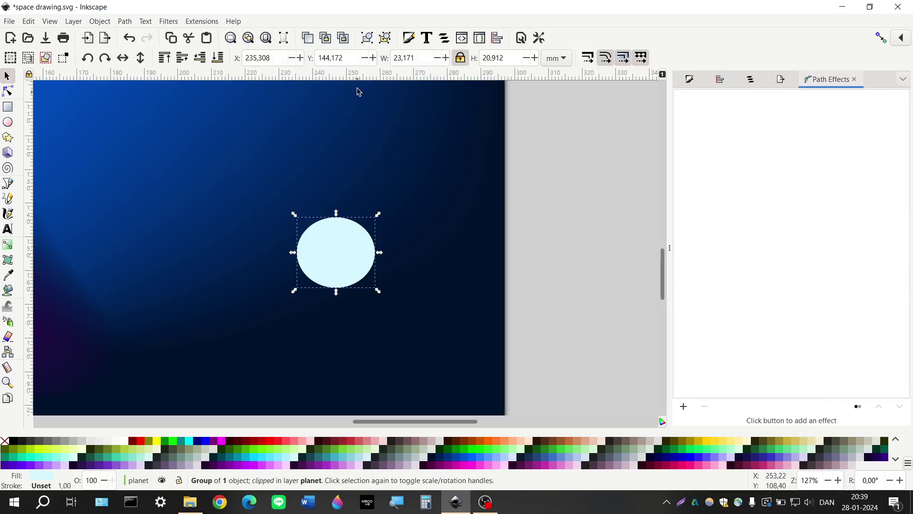
left_click(385, 38)
left_click(390, 269)
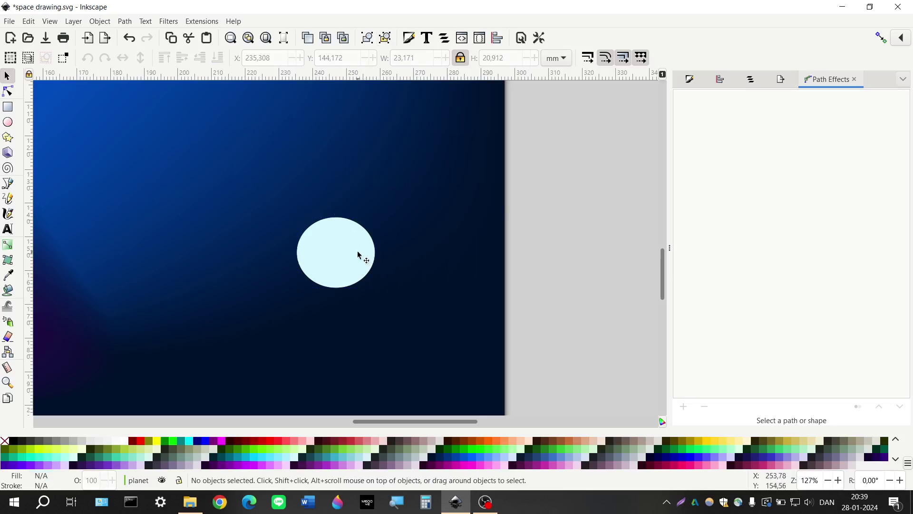
left_click(377, 261)
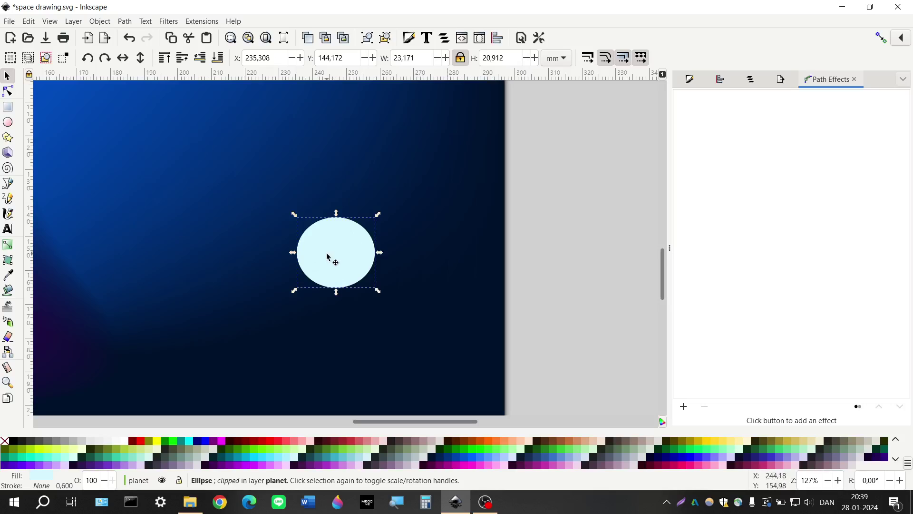
right_click(348, 237)
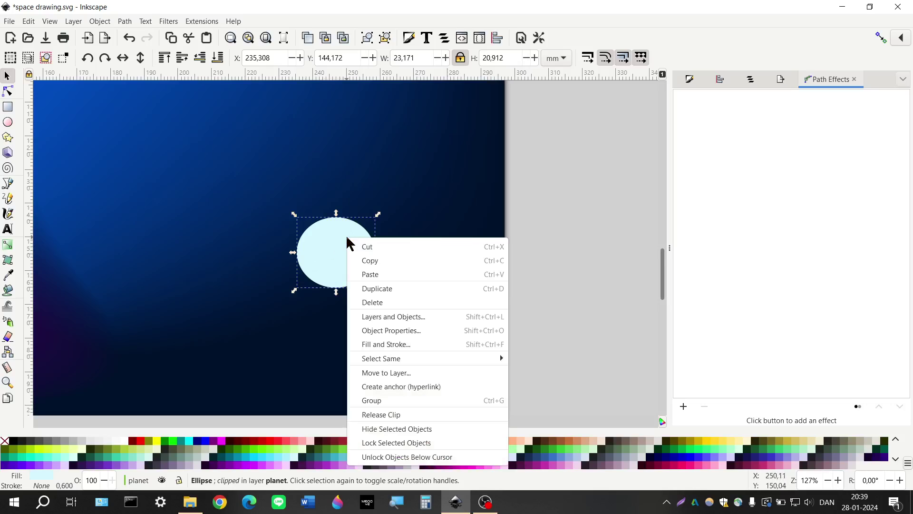
left_click(428, 415)
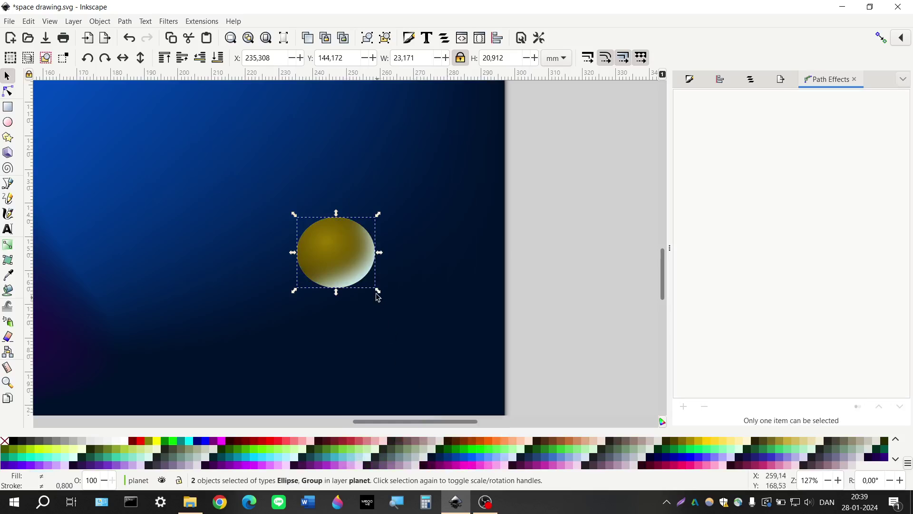
Step: Shift the selected ellipse and group to the right of the planet and back to their original place
key("shift+Right")
key("shift+Right")
key("shift+Right")
key("shift+Right")
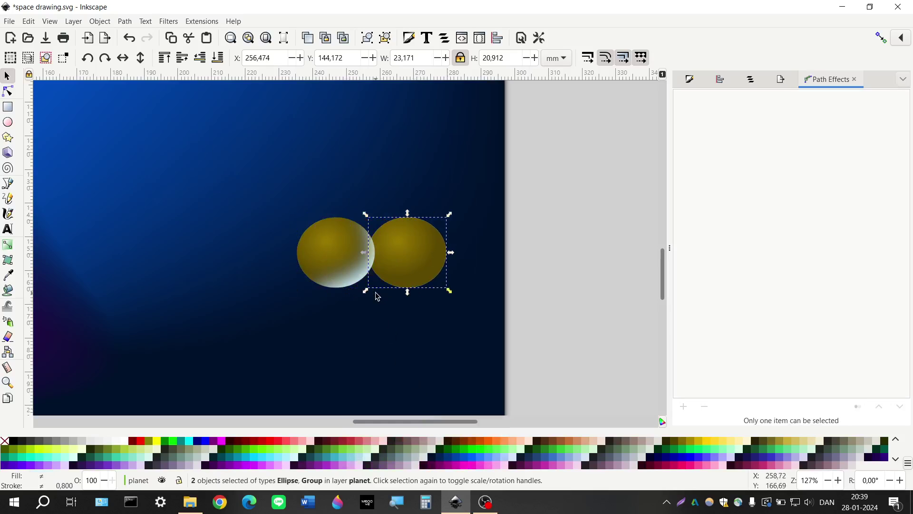
key("shift+Left")
key("shift+Left")
key("shift+Left")
key("shift+Left")
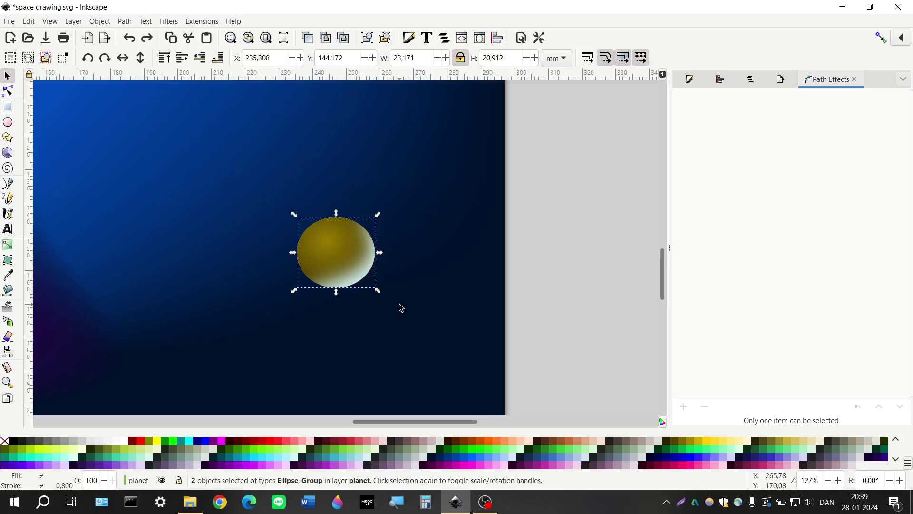
Step: Undo and redo the pale ellipse's removal, and shift the pale blurred crescent to the right and back
key("ctrl+z")
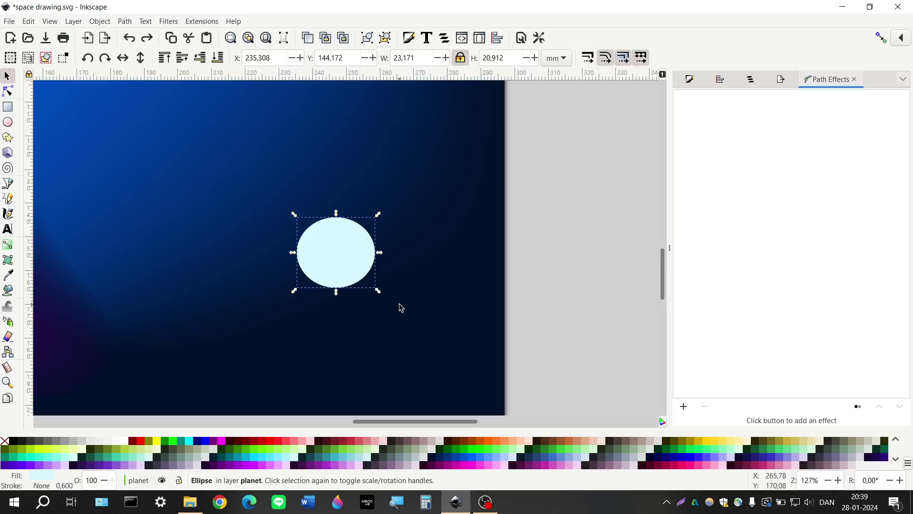
key("ctrl+shift+z")
left_click(357, 270)
key("shift+Right")
key("shift+Right")
key("shift+Right")
key("shift+Right")
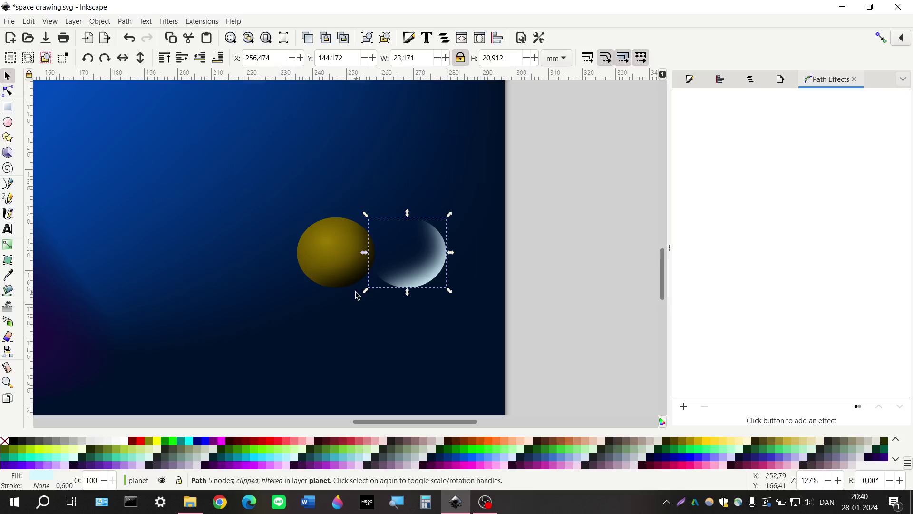
key("shift+Left")
key("shift+Left")
key("shift+Left")
key("shift+Left")
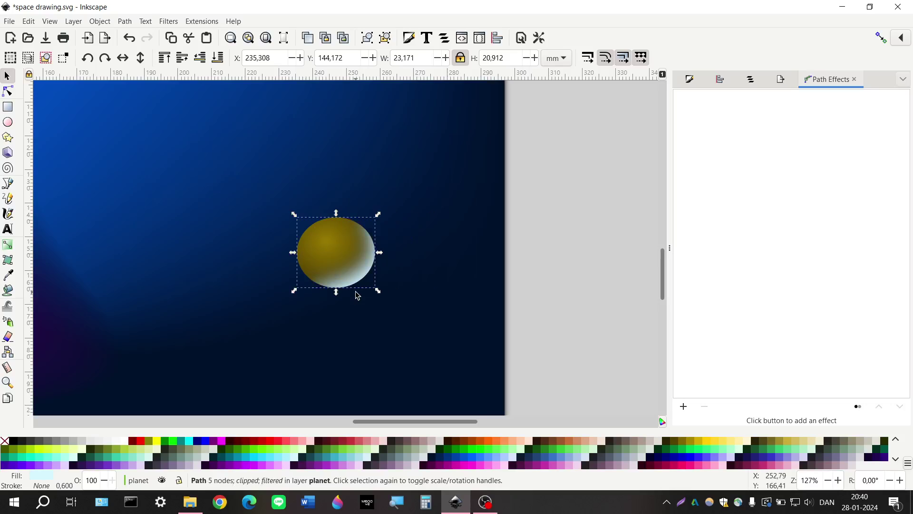
Step: Move the pale cyan blurred crescent to the right of the planet and delete it
key("shift+Right")
key("shift+Right")
key("shift+Right")
key("shift+Right")
key("Delete")
left_click(334, 259)
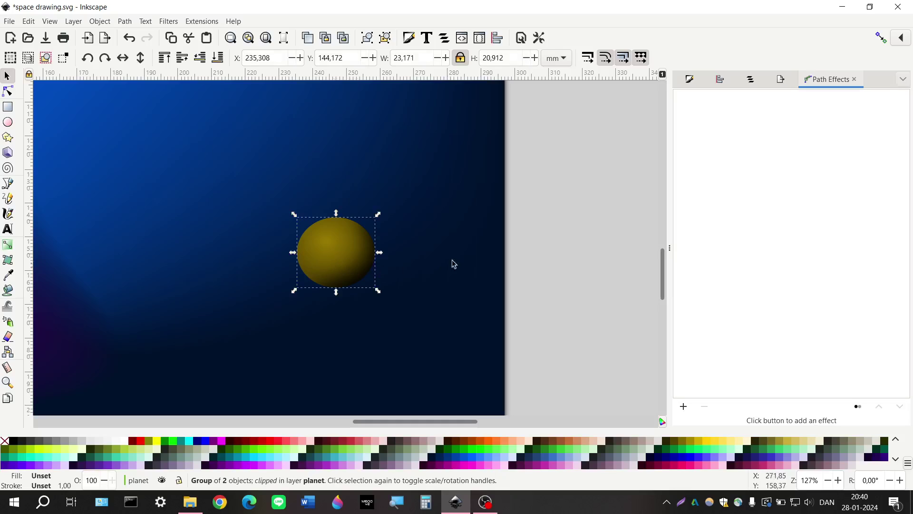
left_click(465, 258)
Step: Show all objects in Layers and Objects, and expand the planet layer and its clipped group
left_click(756, 80)
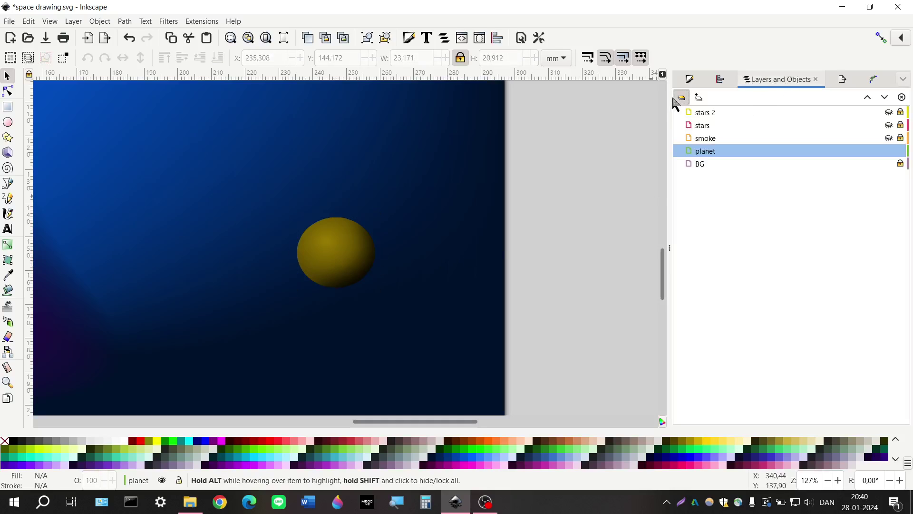
left_click(679, 151)
left_click(687, 164)
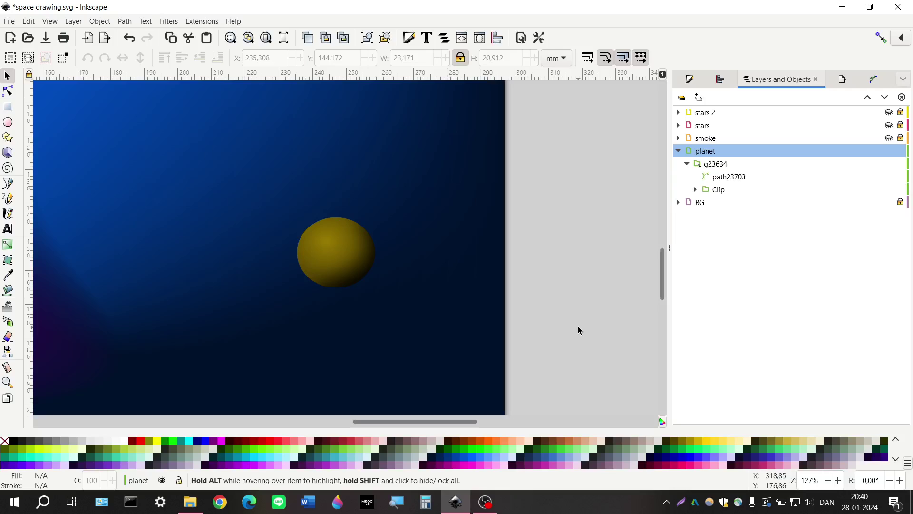
Step: Duplicate the clipped gold planet group and ungroup the duplicate
left_click(7, 123)
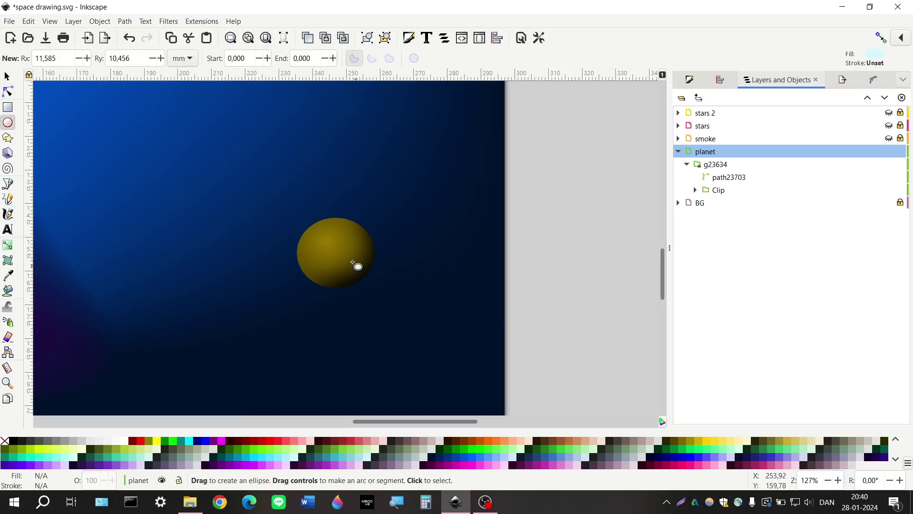
left_click(7, 76)
left_click(327, 253)
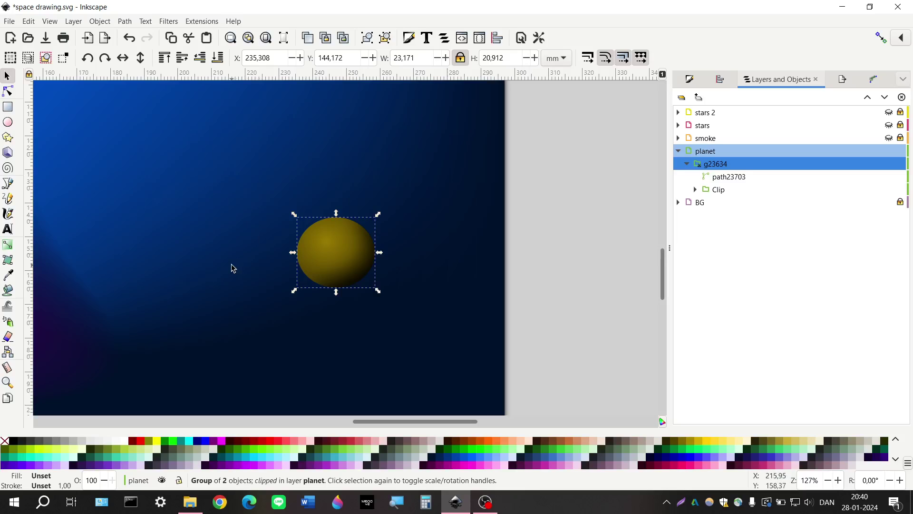
key("ctrl+d")
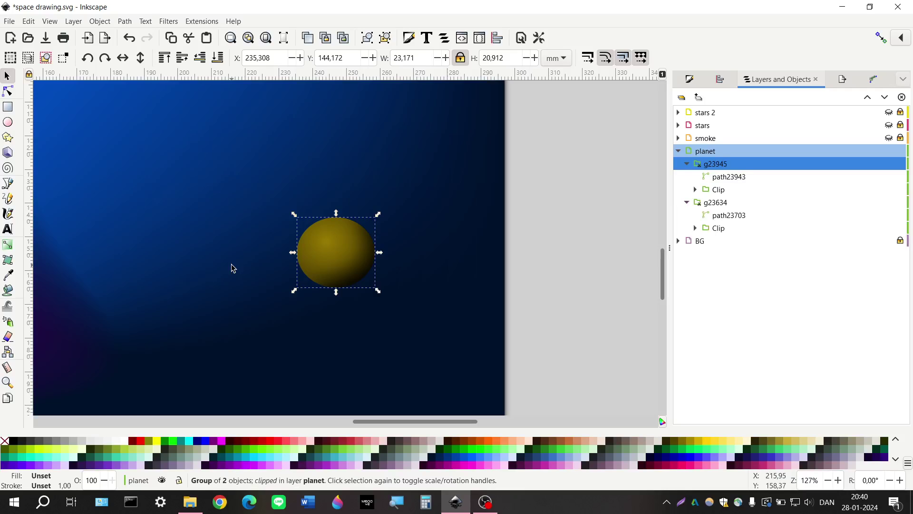
right_click(332, 266)
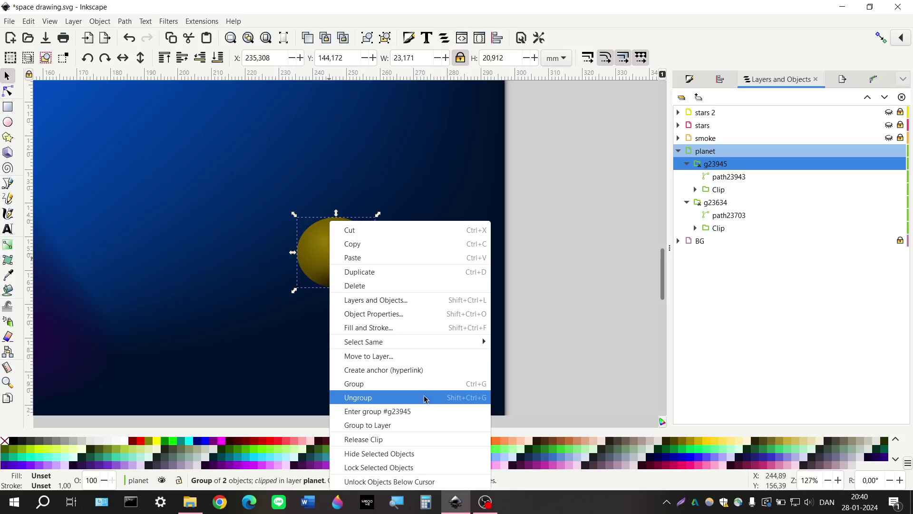
left_click(424, 398)
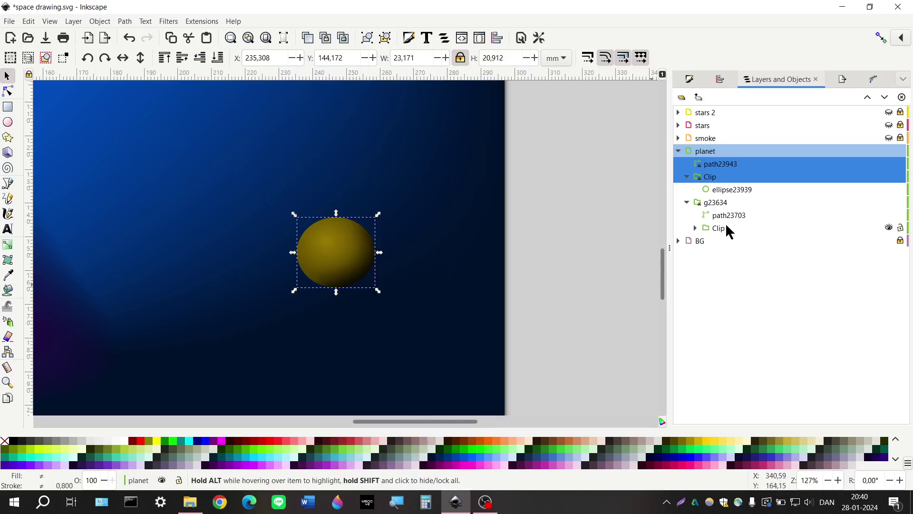
Step: Move ellipse path23353 out of the Clip group inside g23634 into the planet layer, directly below path23943
left_click(695, 229)
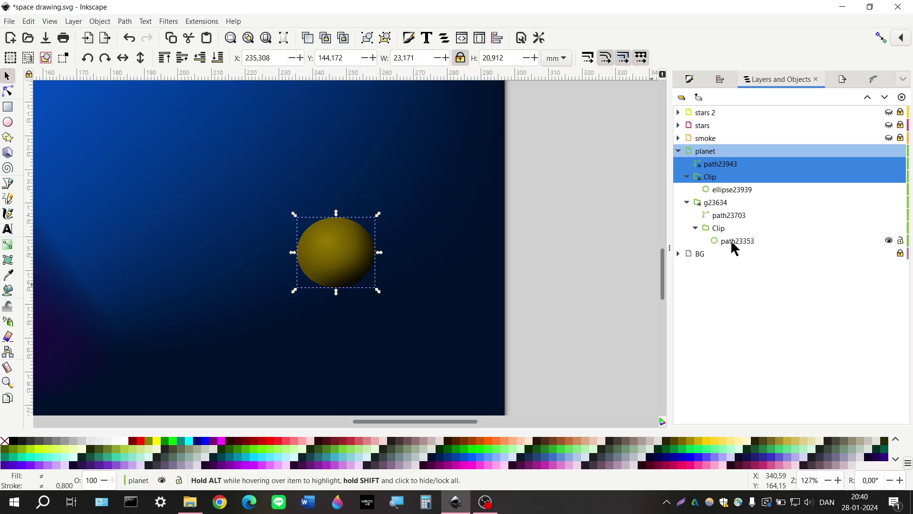
left_click(735, 241)
left_click(595, 275)
left_click(367, 270)
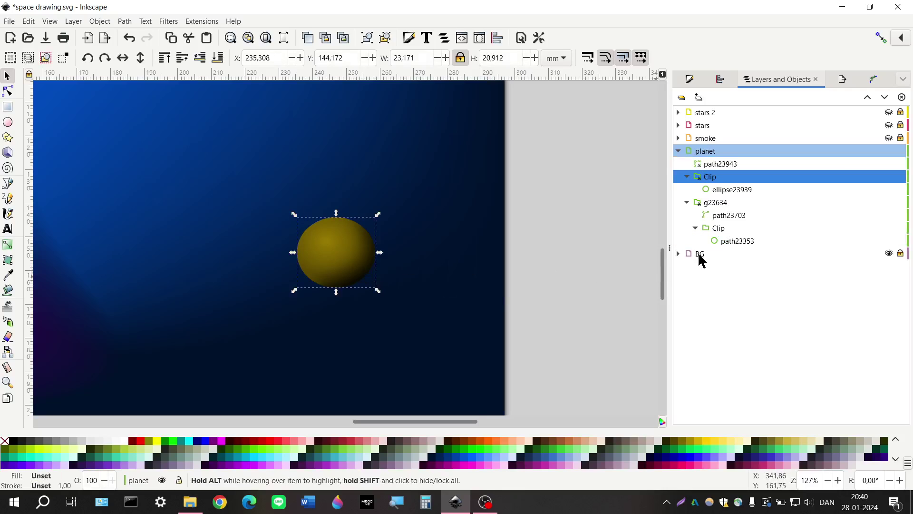
left_click(754, 244)
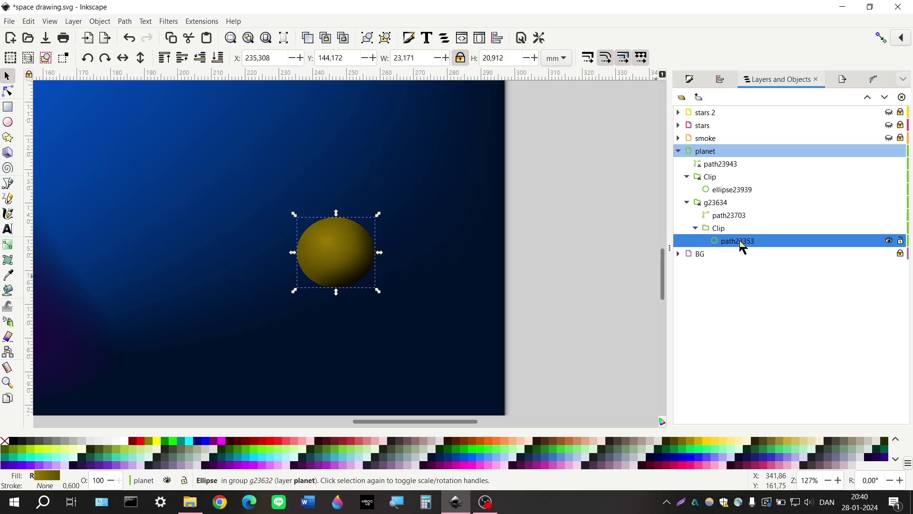
left_click_drag(741, 245, 717, 172)
left_click(599, 291)
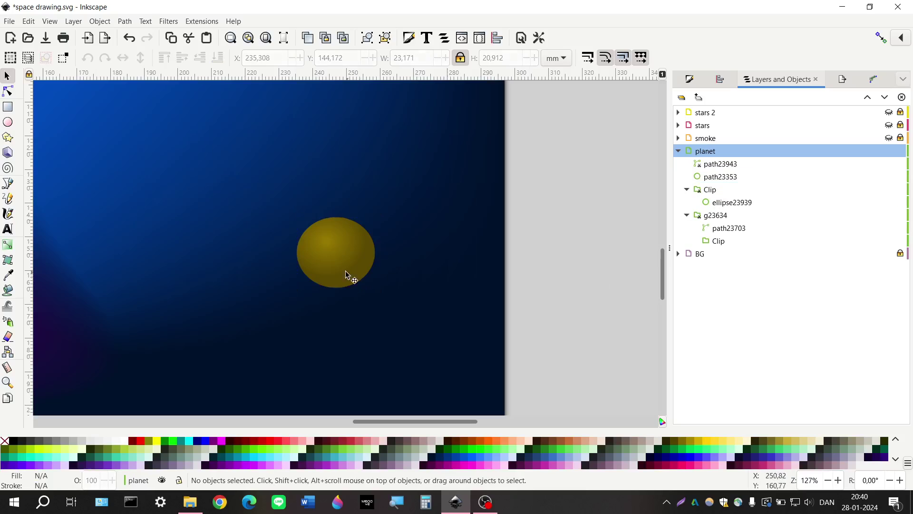
Step: Try to move the gold ellipse path23353 downward, undo the move and reselect the ellipse
left_click(351, 276)
left_click_drag(351, 263, 350, 299)
key("ctrl+z")
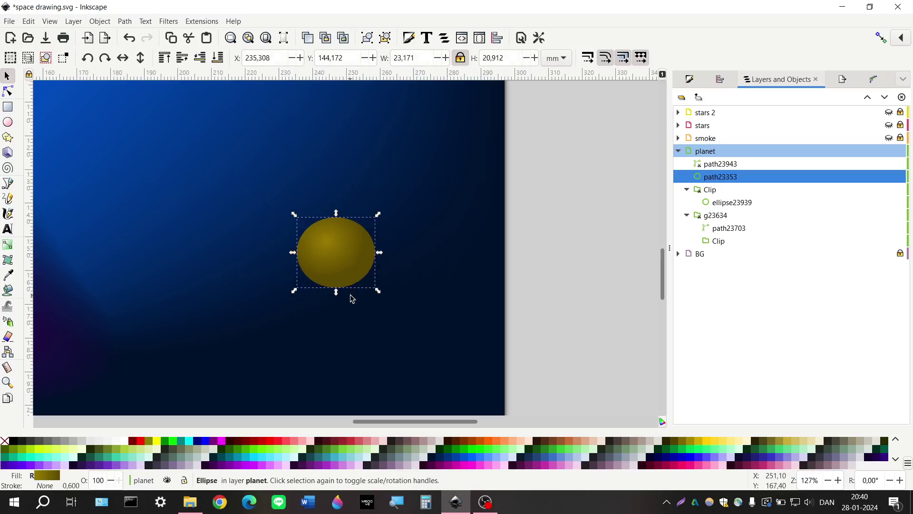
left_click(728, 164)
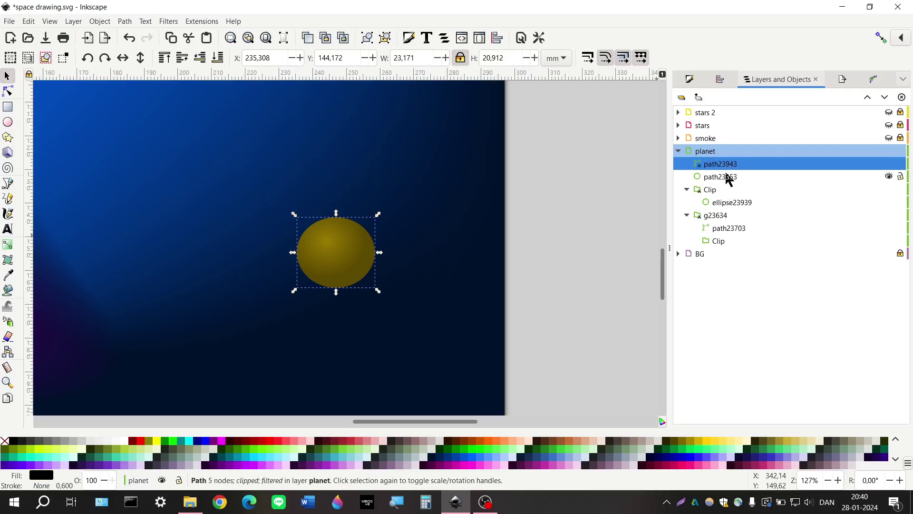
left_click(350, 254)
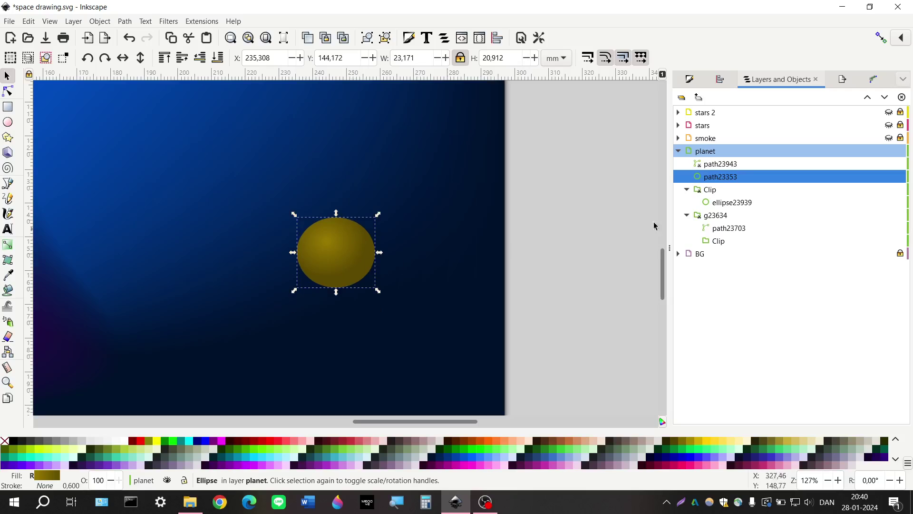
Step: Delete the empty Clip group inside g23634 in the planet layer
left_click(731, 167)
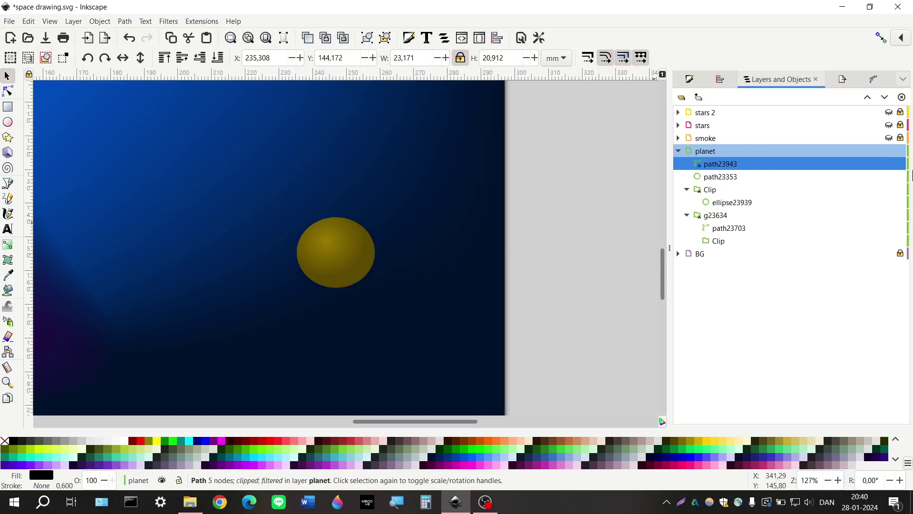
left_click(731, 240)
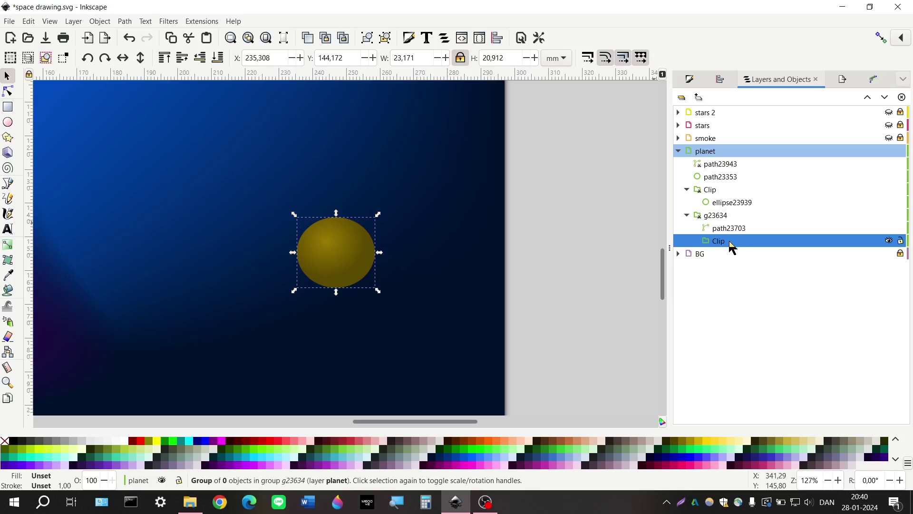
key("Delete")
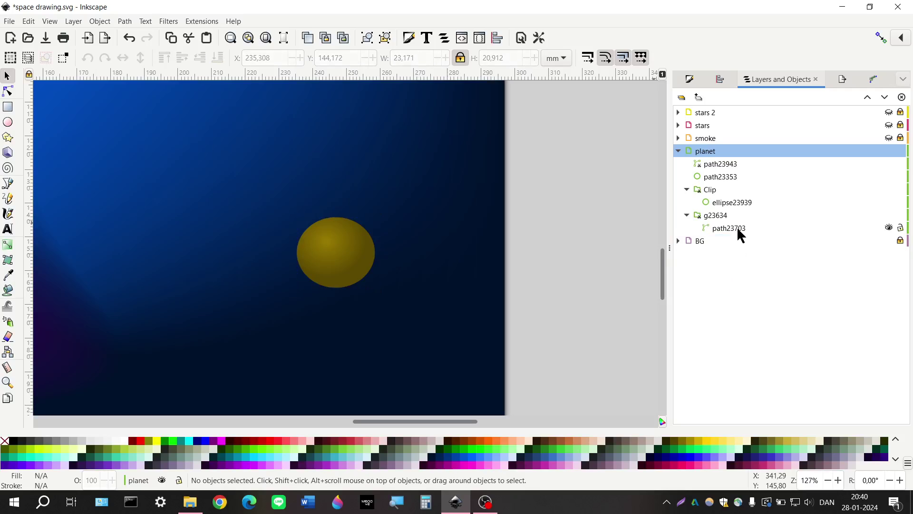
Step: Examine the planet layer's parts by selecting path23943, path23353, ellipse23939, path23703 and group g23634 in turn
left_click(726, 176)
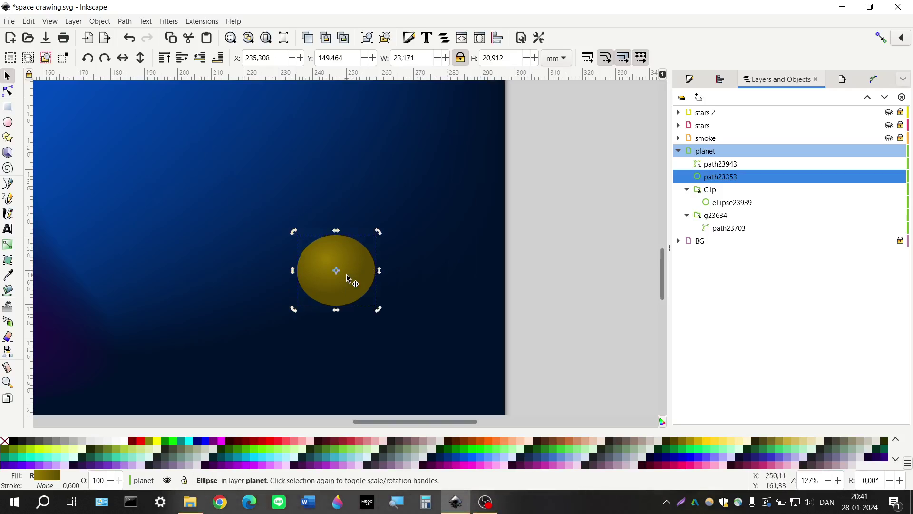
left_click(737, 164)
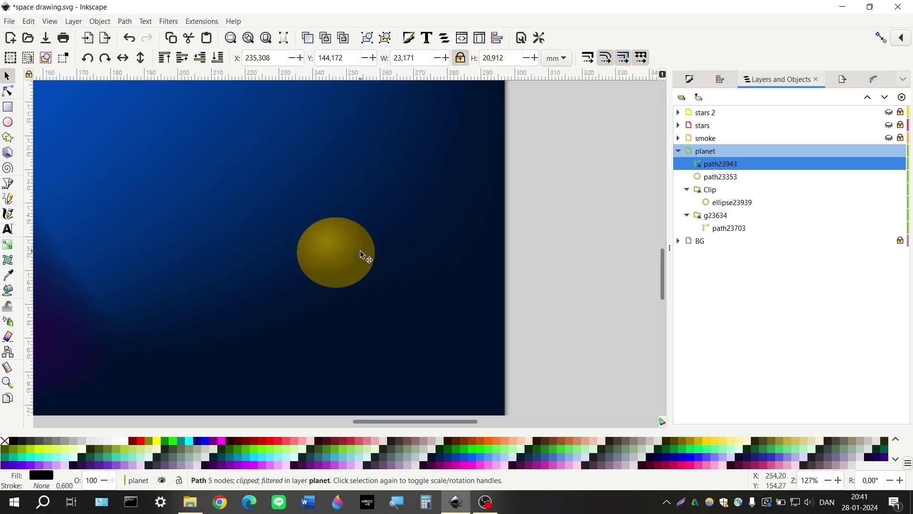
scroll(524, 293, "down", 3)
scroll(524, 293, "down", 3)
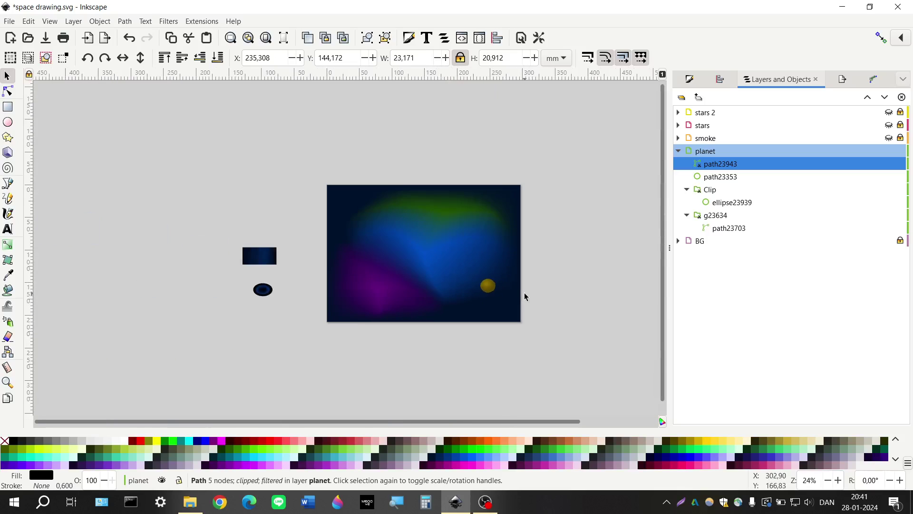
scroll(518, 290, "up", 5)
scroll(474, 284, "up", 1)
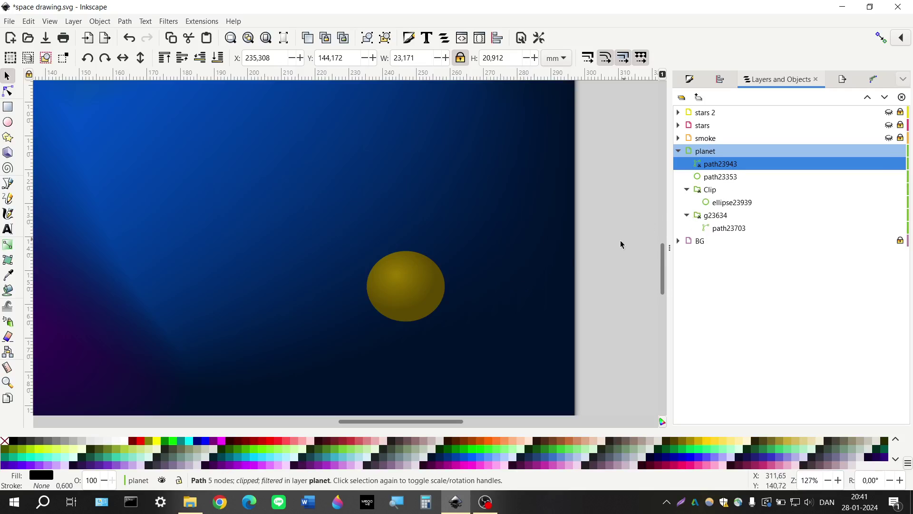
right_click(715, 167)
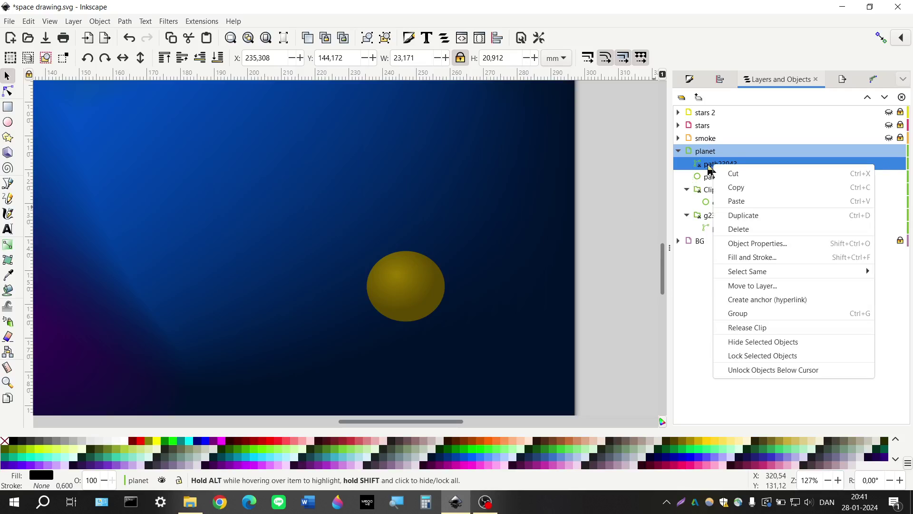
left_click(434, 280)
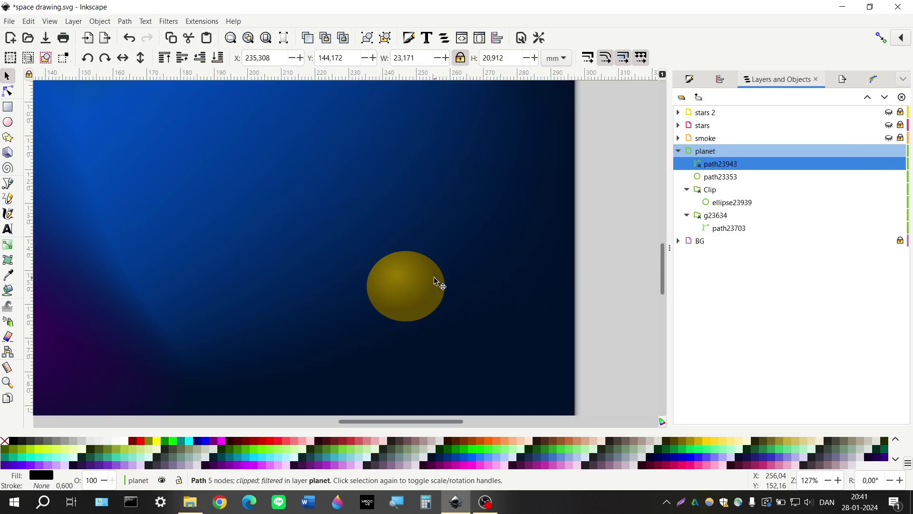
left_click(433, 281)
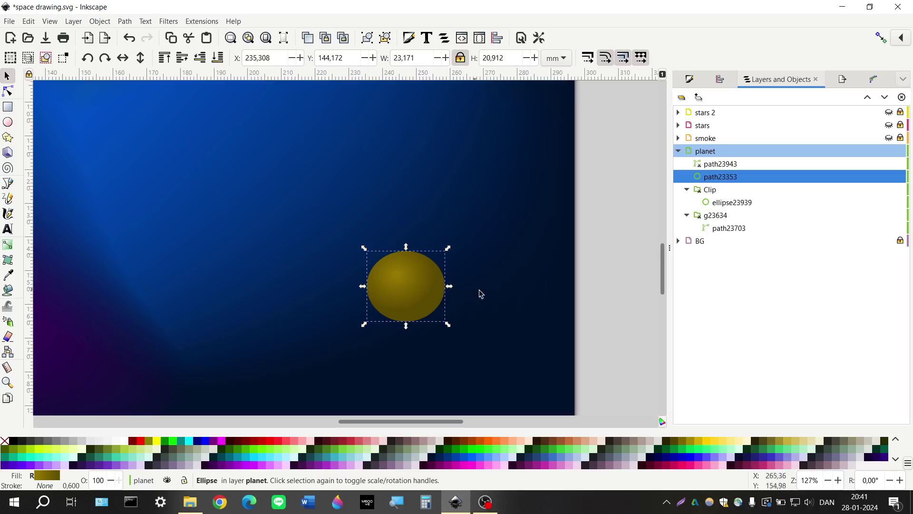
left_click(718, 202)
left_click(724, 180)
left_click(723, 229)
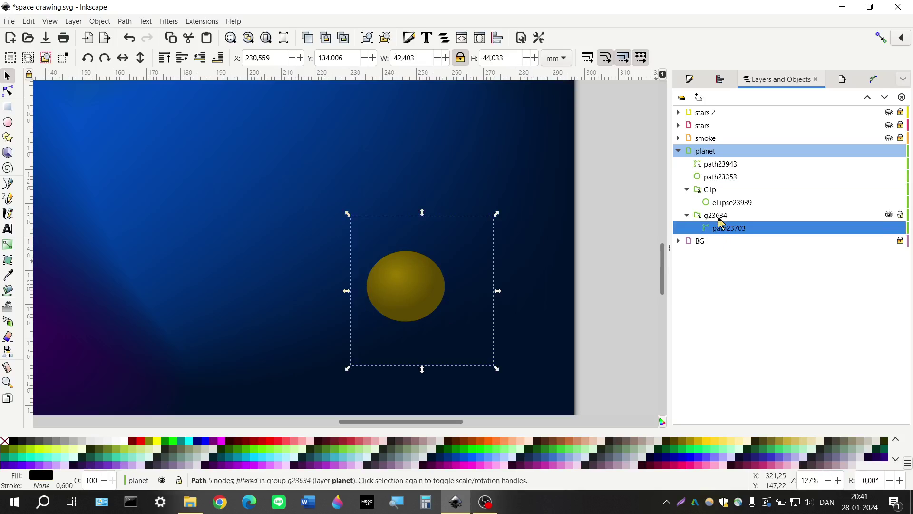
left_click(718, 216)
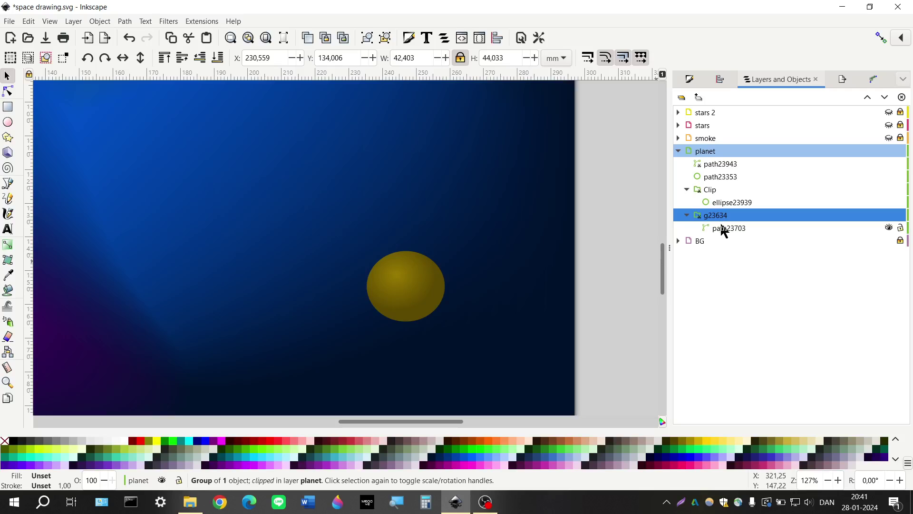
left_click(720, 176)
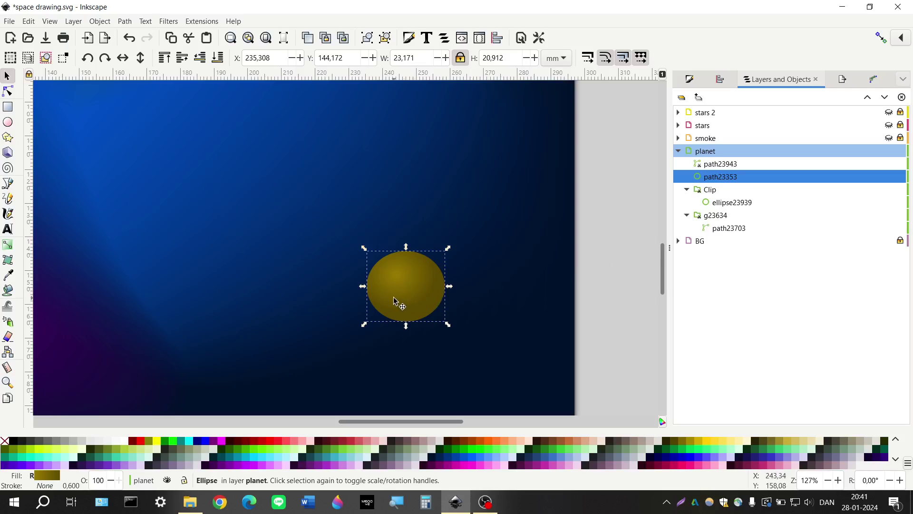
Step: Step back through the planet edits to the ungrouped, shaded version, and expand both Clip groups in the planet layer
left_click(409, 302)
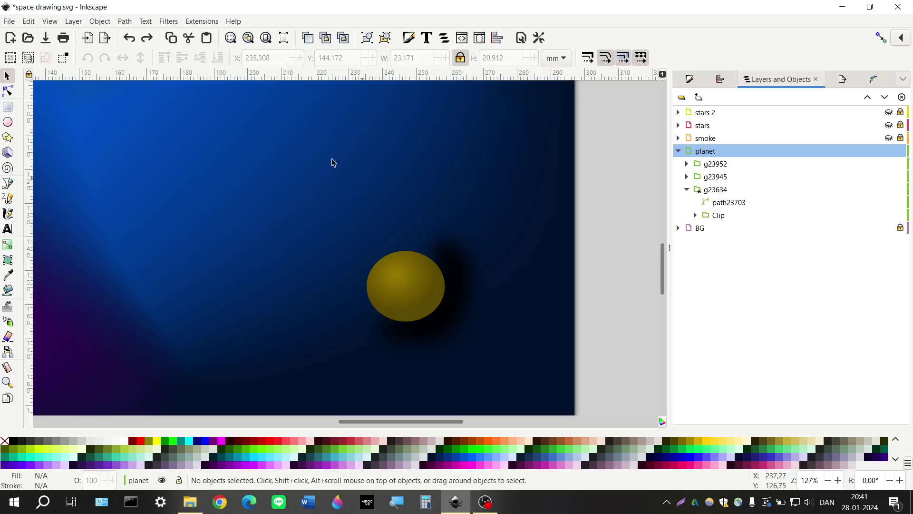
left_click(147, 39)
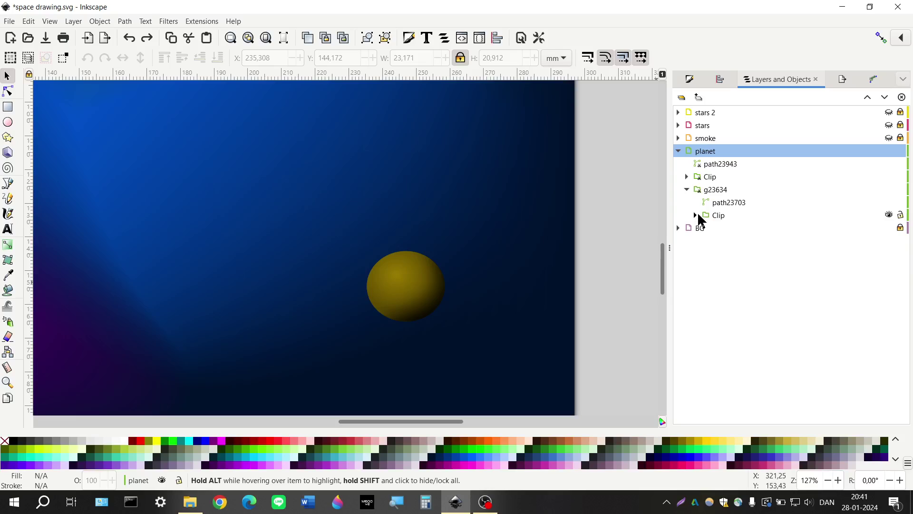
left_click(687, 176)
left_click(695, 227)
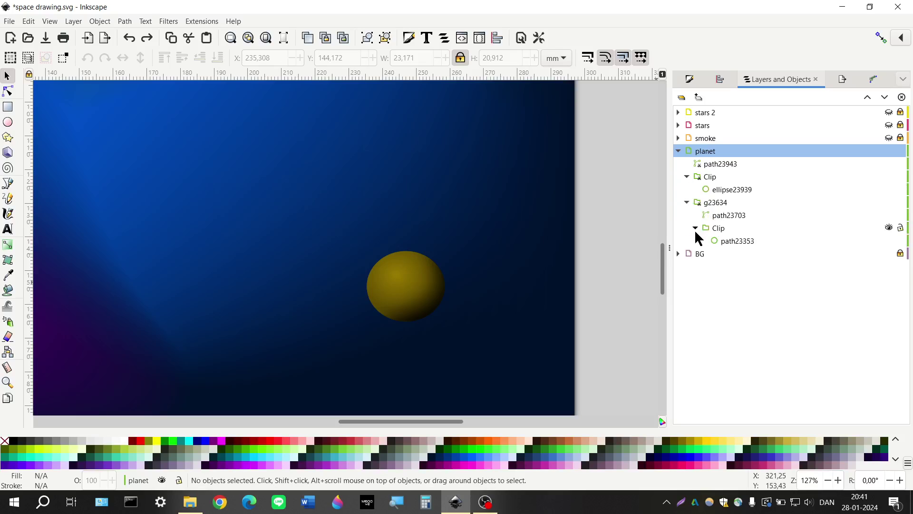
Step: Delete the Clip group that holds ellipse path23353 inside g23634
left_click(740, 241)
left_click(737, 228)
left_click(732, 190)
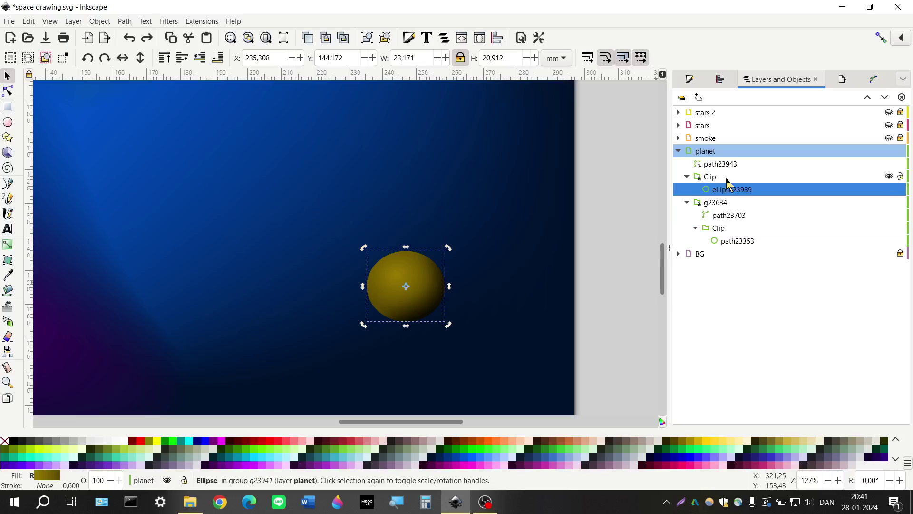
left_click(727, 228)
key("Delete")
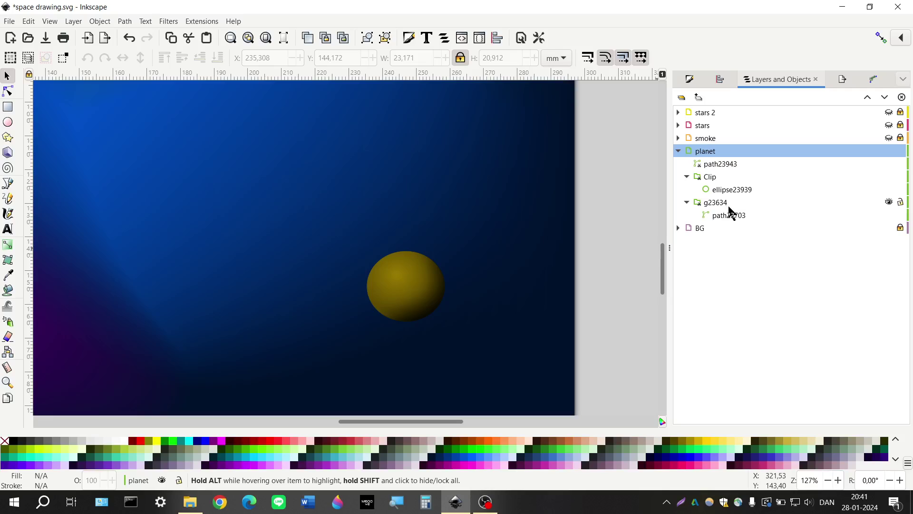
Step: Ungroup g23634 so that path23703 sits directly in the planet layer
left_click(732, 215)
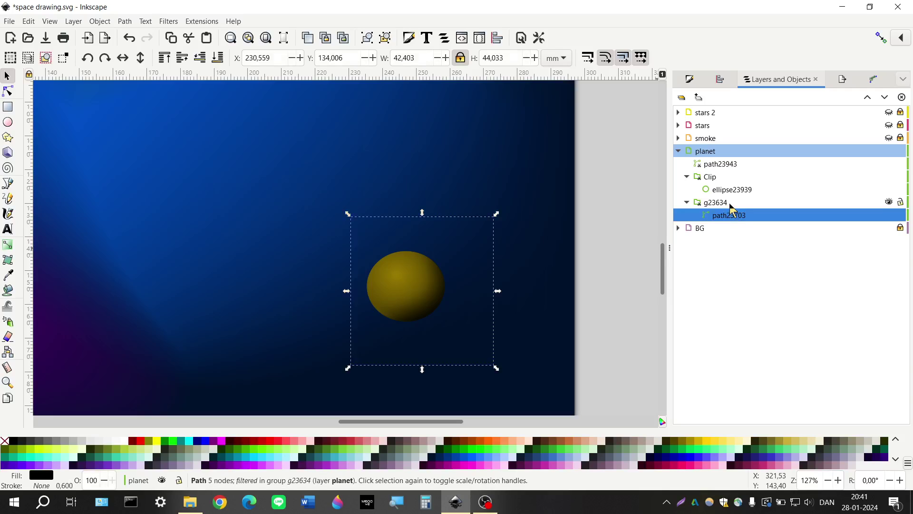
left_click(723, 203)
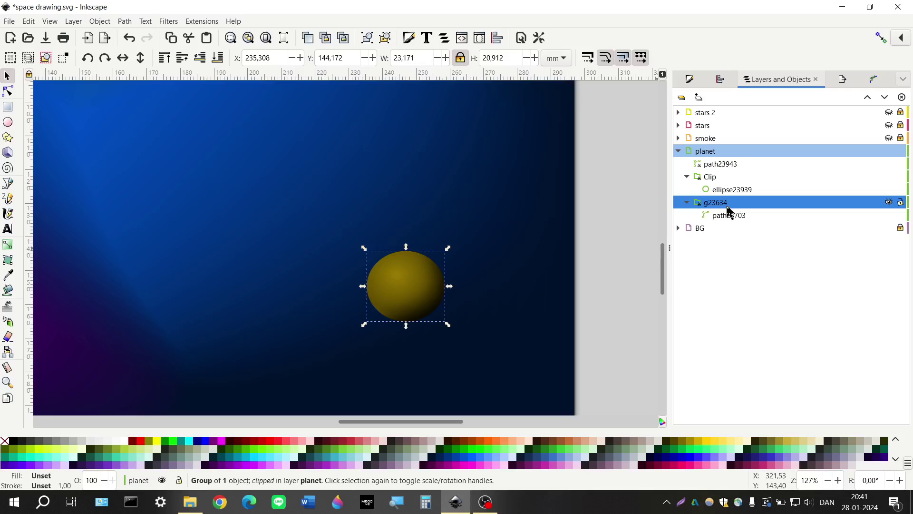
left_click(385, 38)
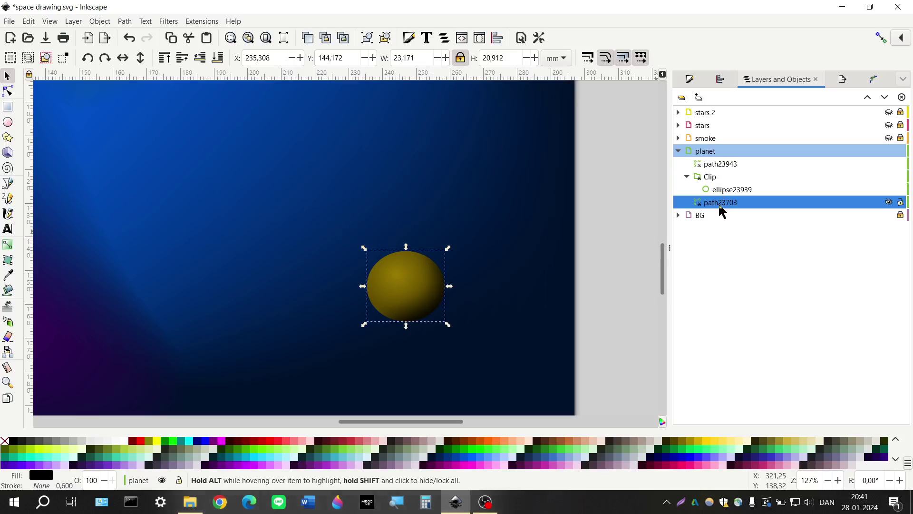
Step: Move path23703 into the remaining Clip group, directly below ellipse23939
mouse_move(720, 205)
left_mouse_down()
mouse_move(723, 188)
mouse_move(729, 197)
left_mouse_up()
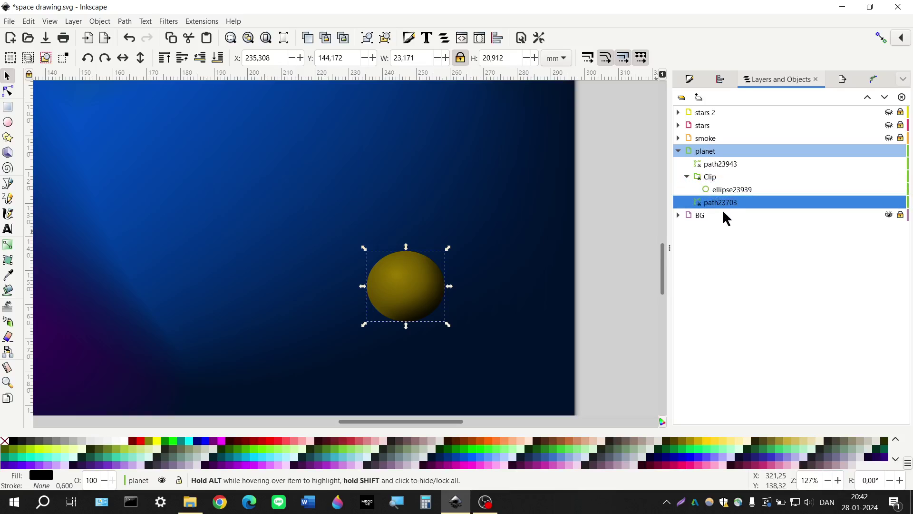
left_click(688, 177)
left_click(687, 177)
mouse_move(718, 202)
left_mouse_down()
mouse_move(716, 181)
mouse_move(737, 197)
mouse_move(726, 205)
left_mouse_up()
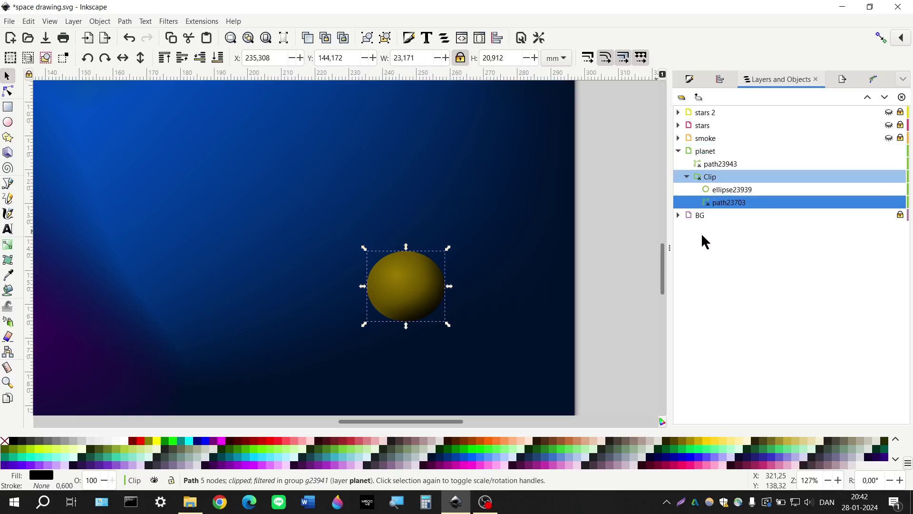
Step: Duplicate the Clip group that contains ellipse23939 and path23703
left_click(687, 177)
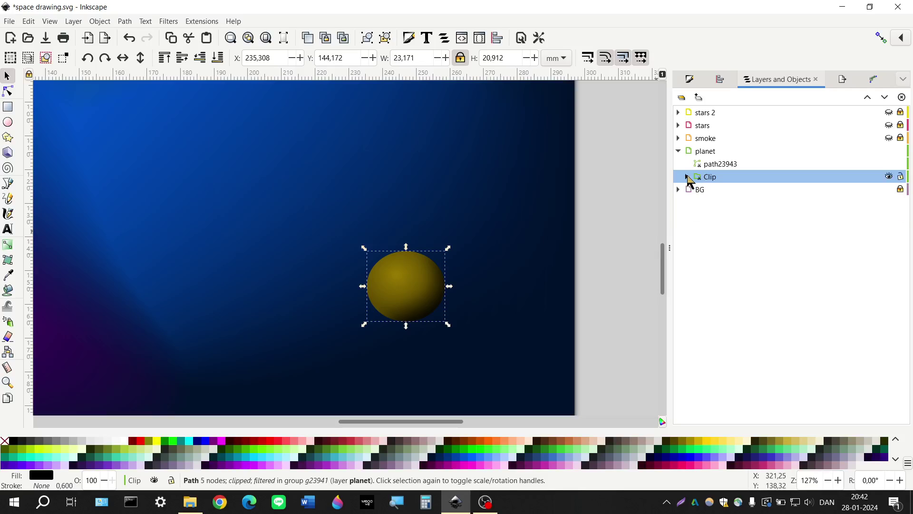
left_click(687, 177)
left_click(728, 192)
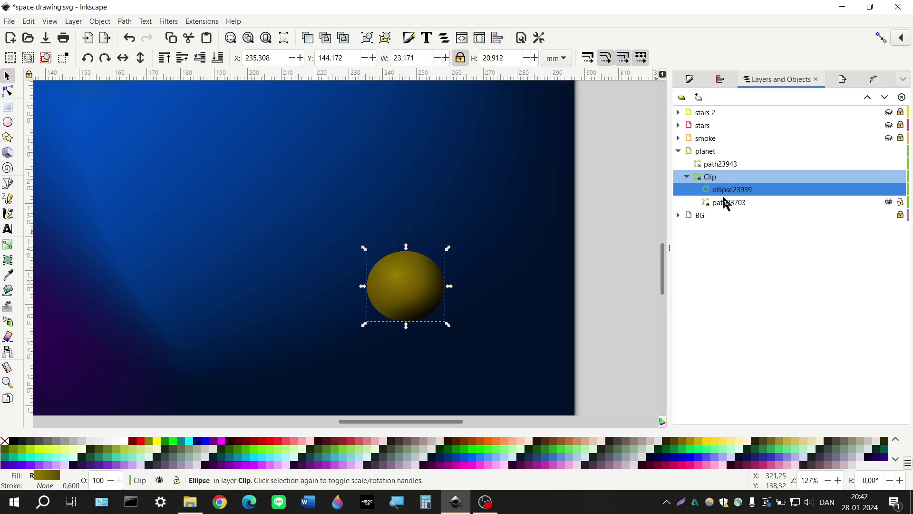
left_click(719, 165)
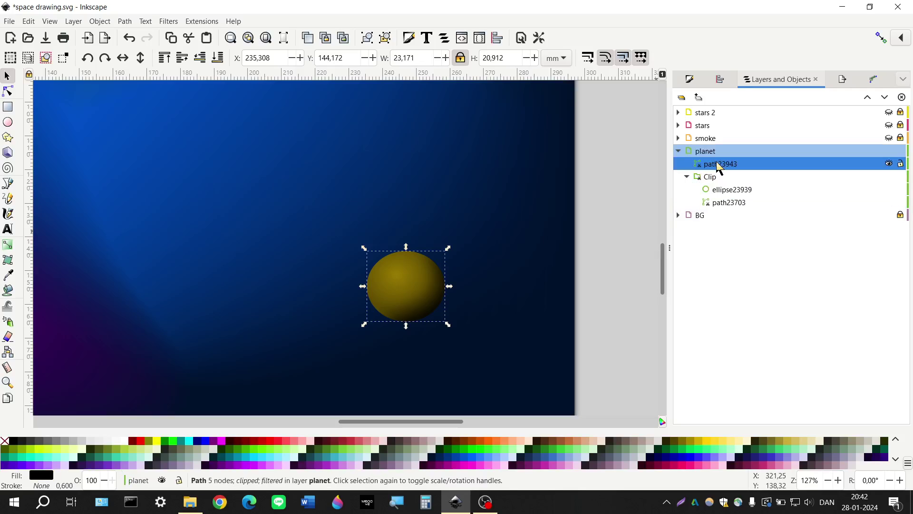
left_click(591, 272)
left_click(403, 275)
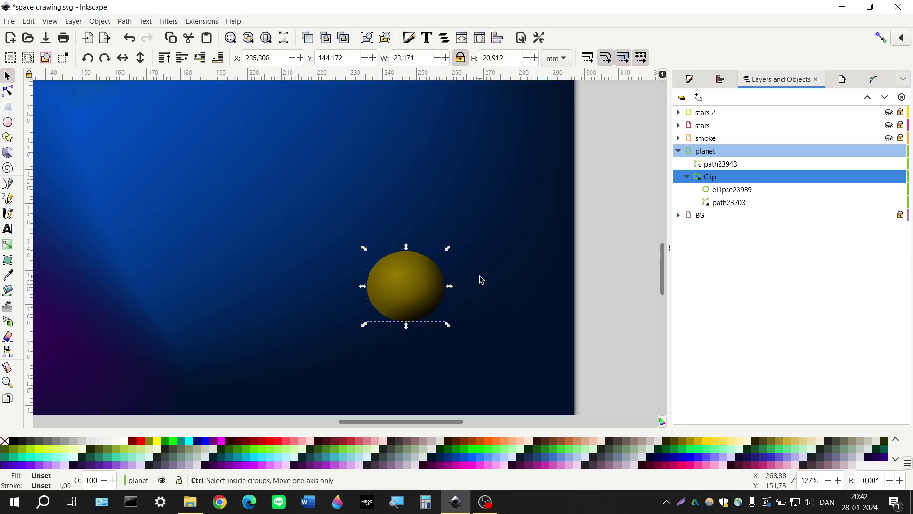
key("ctrl+d")
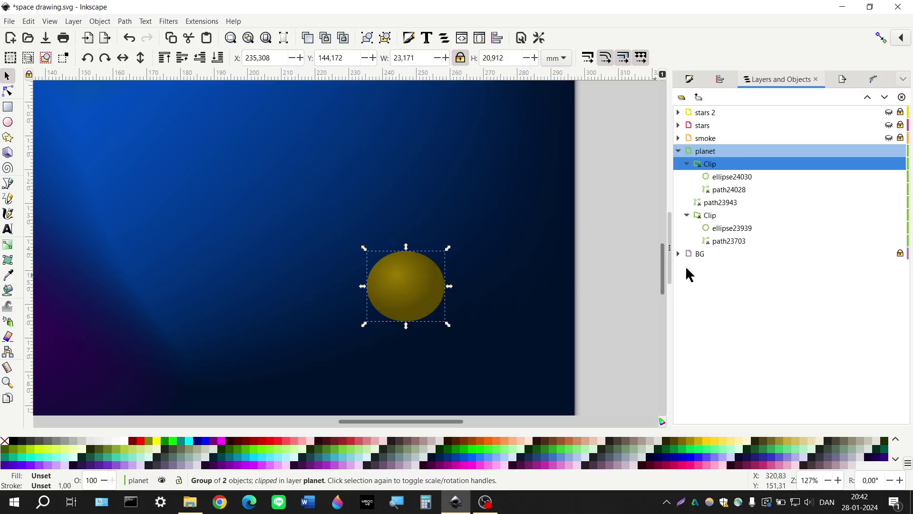
Step: Shift the duplicated planet group left beside the original, then return it to its starting position
left_click(746, 190)
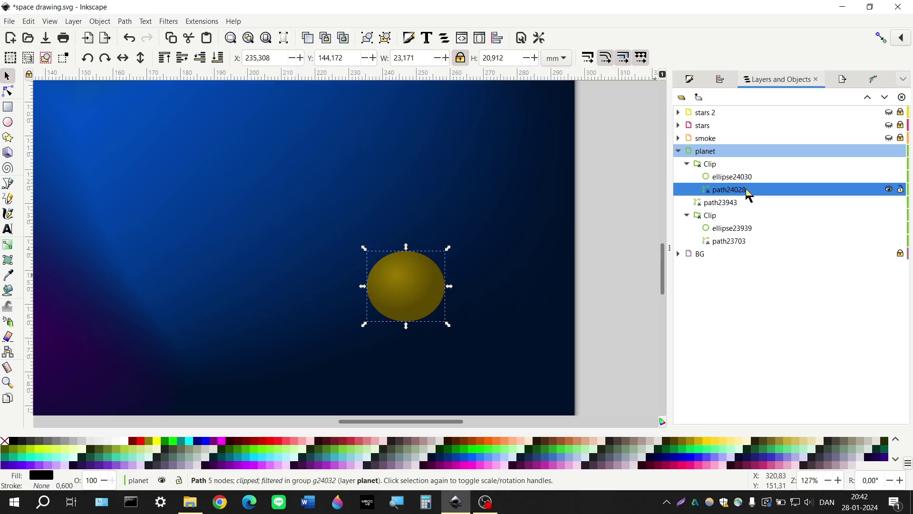
left_click(742, 203)
left_click(742, 190)
left_click(390, 288)
key("shift+Left")
key("shift+Left")
key("shift+Left")
key("shift+Left")
key("shift+Left")
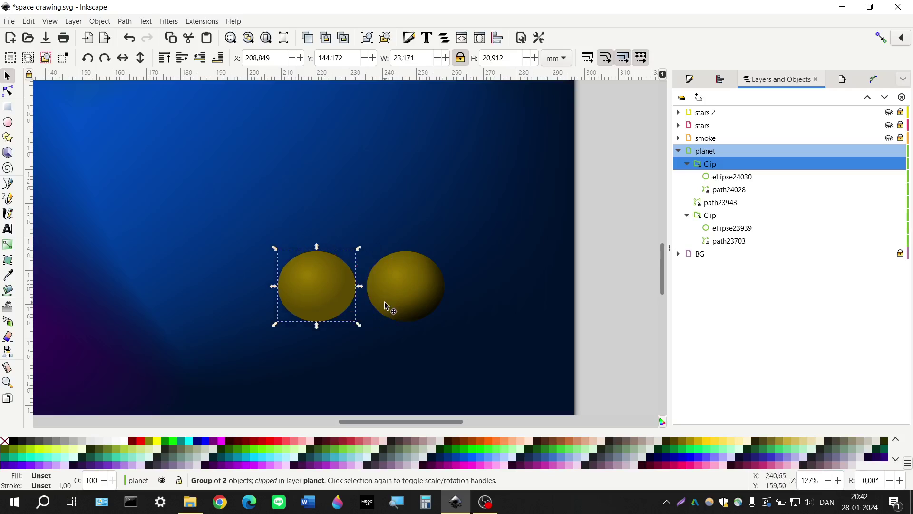
key("shift+Right")
key("shift+Right")
key("shift+Right")
key("shift+Right")
key("shift+Right")
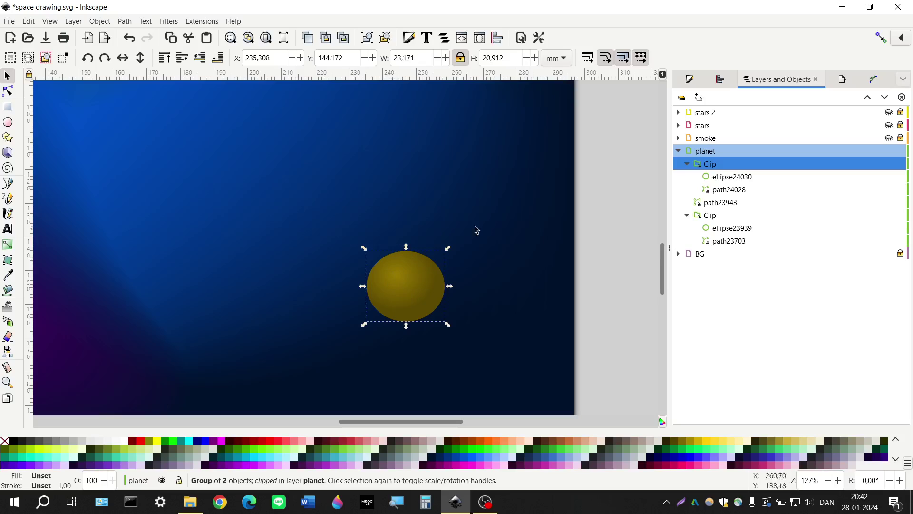
Step: Fill the duplicated planet group with pale cyan and ungroup it
left_click(294, 456)
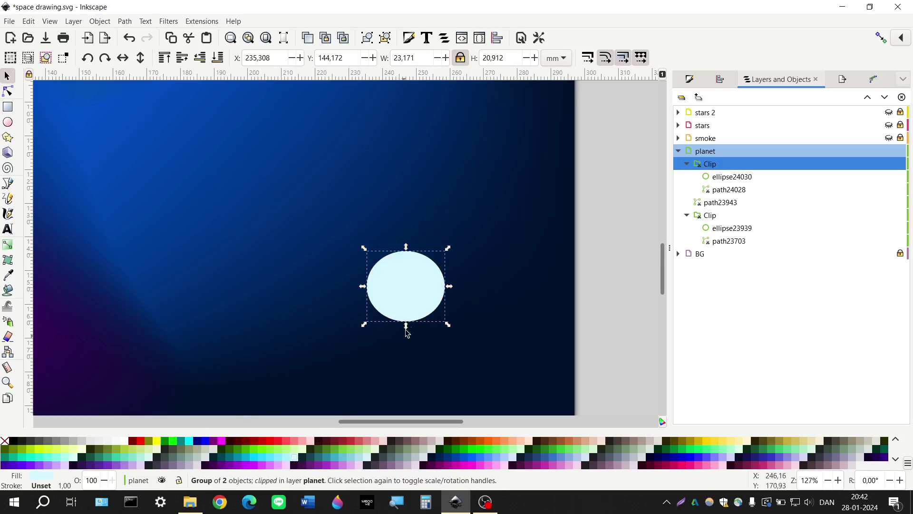
key("Escape")
left_click(402, 299)
left_click(385, 38)
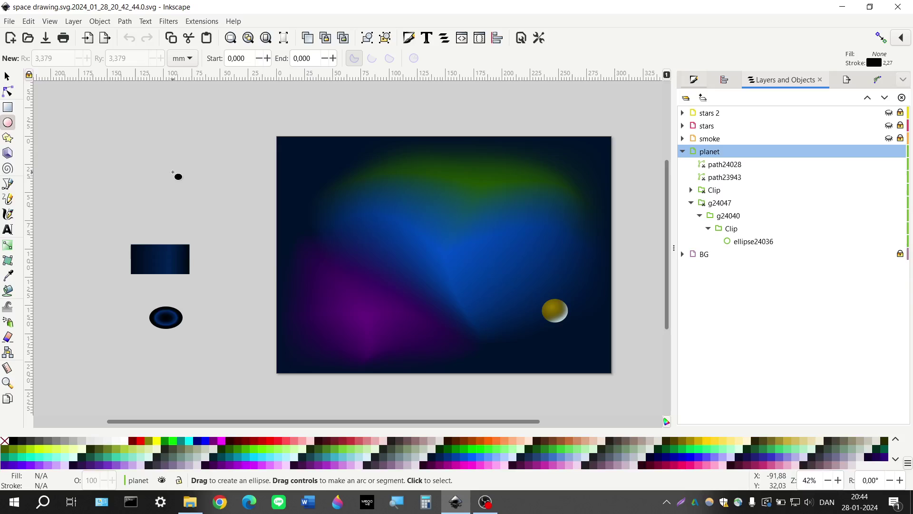
Step: Switch from the Ellipse tool to the Selector tool with the whole page in view
scroll(177, 190, "right", 2)
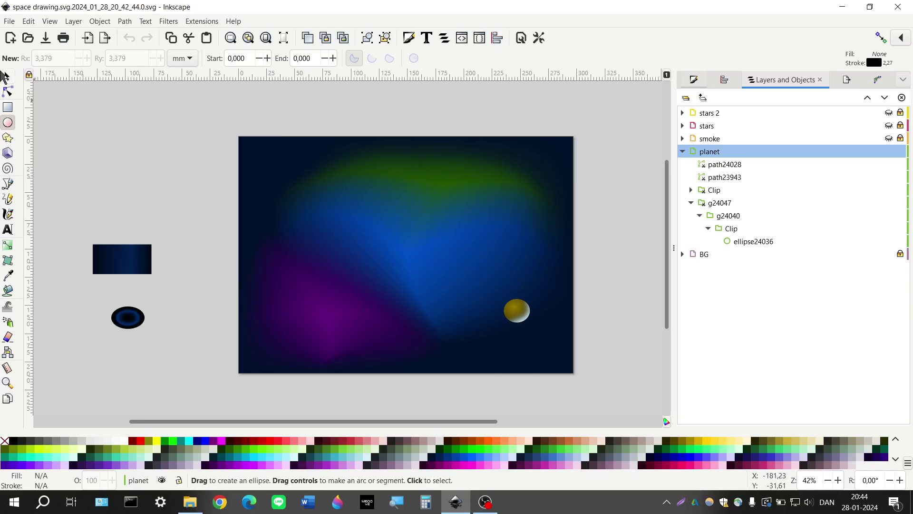
left_click(6, 76)
scroll(235, 230, "right", 2)
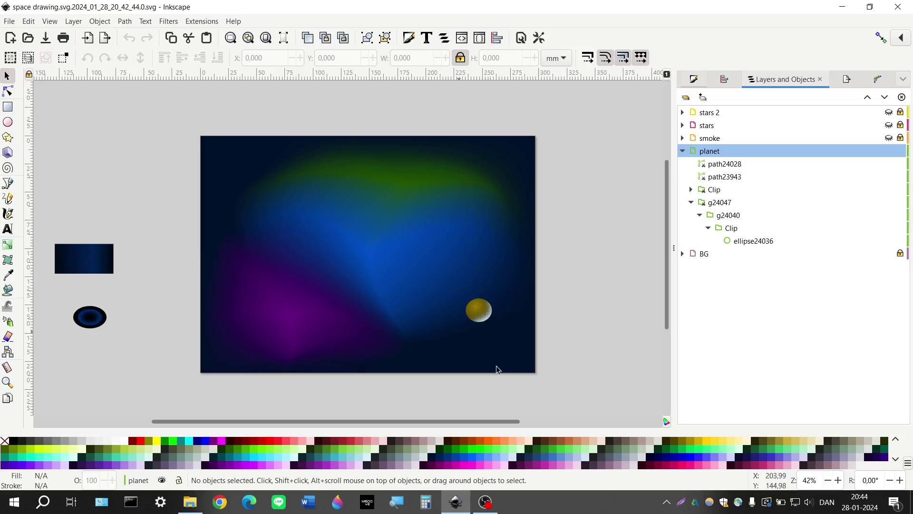
Step: Move the gold Clip group left to X 203.558 mm, clear of the planet with the pale glow, and save the drawing
scroll(452, 316, "up", 4, "ctrl")
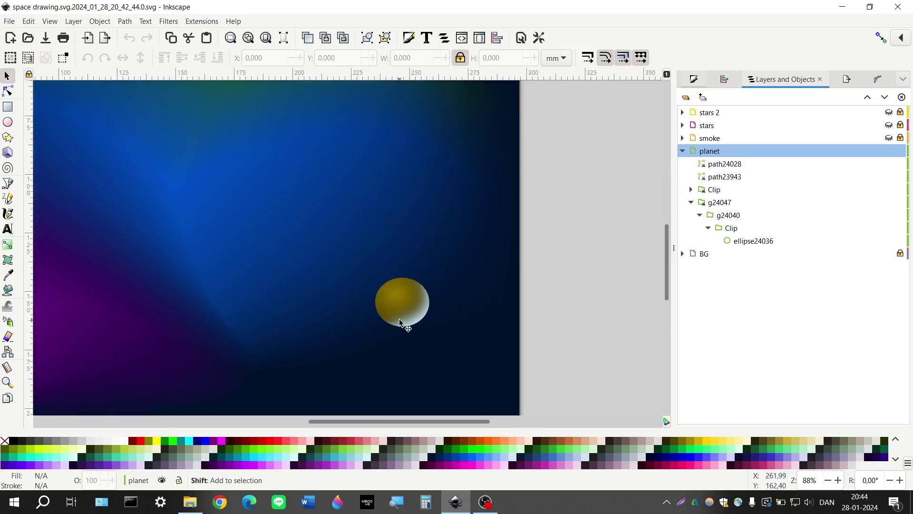
scroll(401, 316, "down", 2)
scroll(467, 288, "left", 2)
left_click(441, 271)
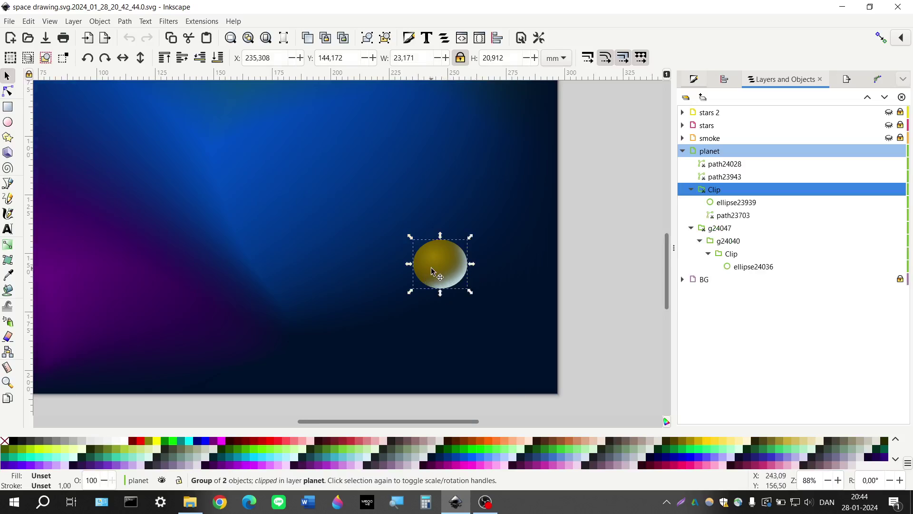
key("ctrl+d")
key("Left")
key("Left")
key("Left")
key("Left")
key("Left")
key("Left")
key("Left")
key("Left")
key("Left")
key("Left")
key("Left")
key("Left")
key("Left")
key("Left")
key("Left")
key("Left")
key("Left")
key("Left")
key("Left")
key("Left")
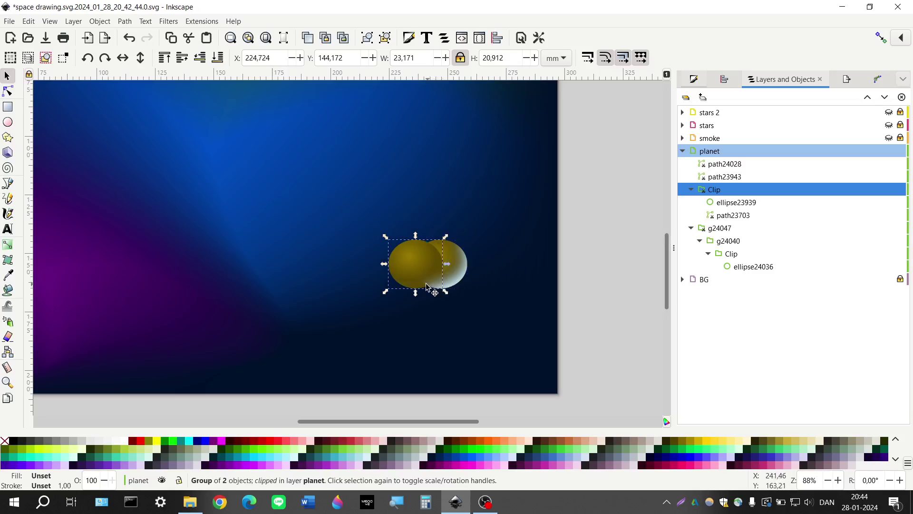
key("Right")
key("Right")
key("Right")
key("Right")
key("Right")
key("Right")
key("Right")
key("Right")
key("Right")
key("Right")
key("Right")
key("Right")
key("Right")
key("Right")
key("Right")
key("Right")
key("Right")
key("Right")
key("Right")
key("Right")
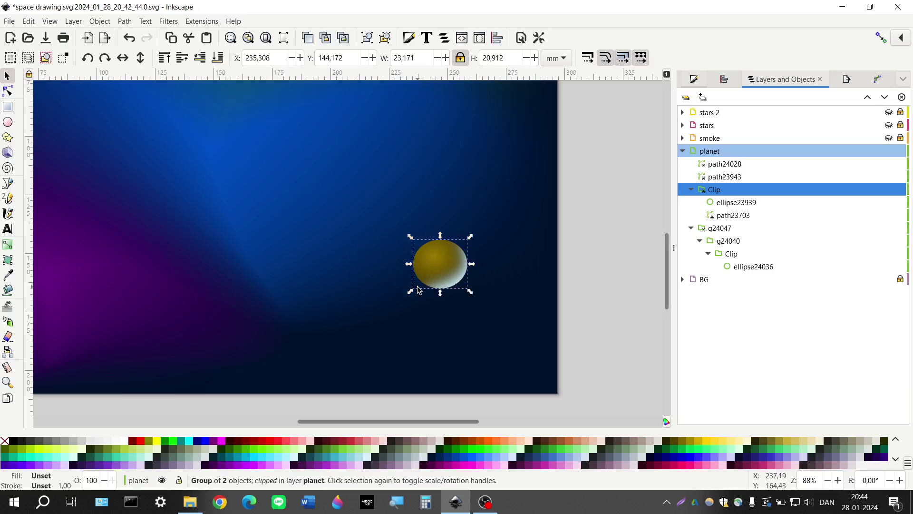
key("Left")
key("Left")
key("Left")
key("Left")
key("Left")
key("Left")
key("Left")
key("Left")
key("Left")
key("Left")
key("Left")
key("Left")
key("Left")
key("Left")
key("Left")
key("Left")
key("Left")
key("Left")
key("Left")
key("Left")
key("Left")
key("Left")
key("Left")
key("Left")
key("Left")
key("Left")
key("Left")
key("Left")
key("Left")
key("Left")
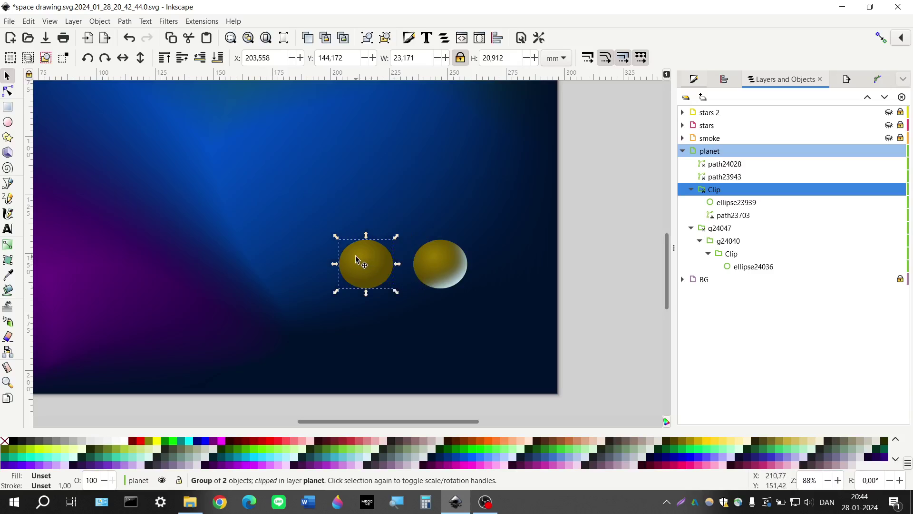
key("ctrl+s")
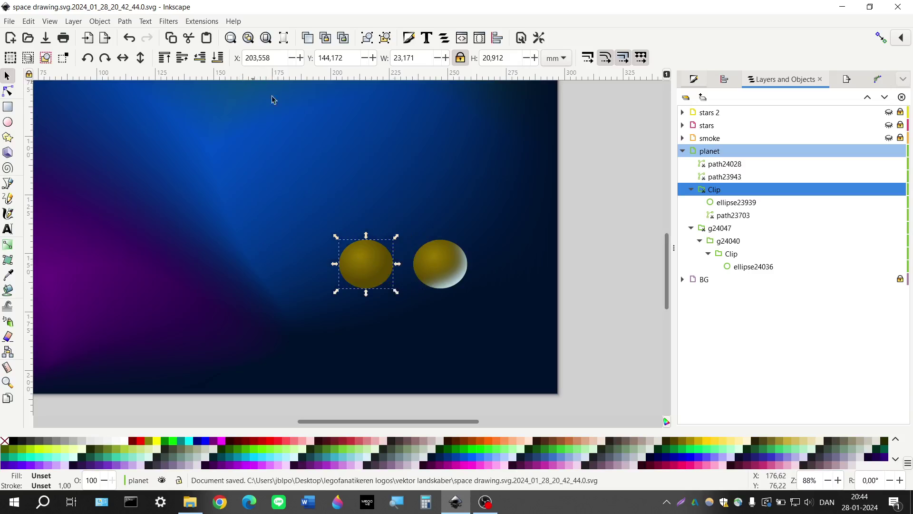
Step: Ungroup the moved Clip group and shift its gold ellipse23939 left to about X 171.8 mm, off the dark shading
left_click(385, 38)
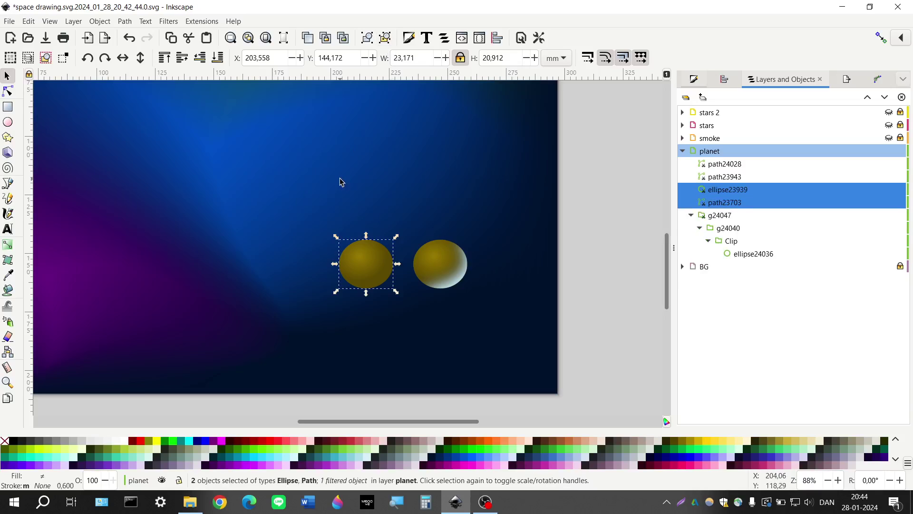
left_click(361, 189)
left_click(358, 264)
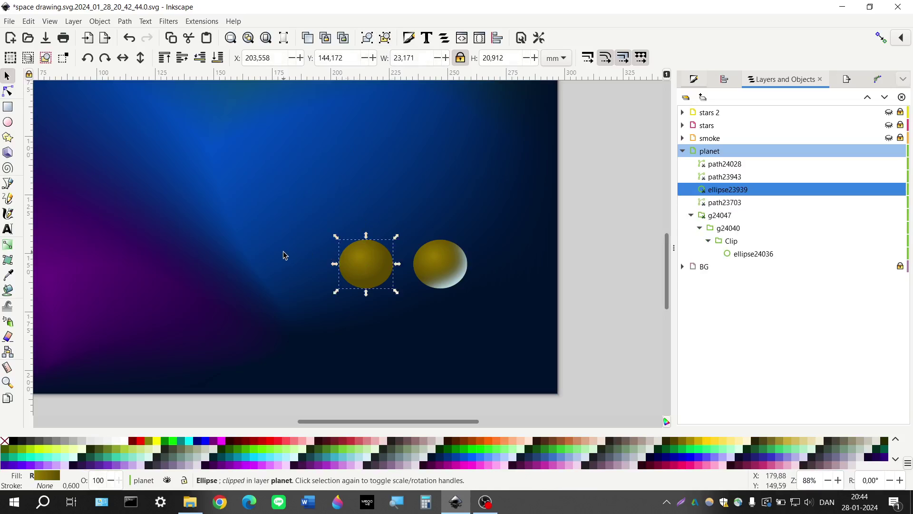
key("Left")
key("Left")
key("Left")
key("Left")
key("Left")
key("Left")
key("Left")
key("Left")
key("Left")
key("Left")
key("Left")
key("Left")
key("Left")
key("Left")
key("Left")
key("Left")
key("Left")
key("Left")
key("Left")
key("Left")
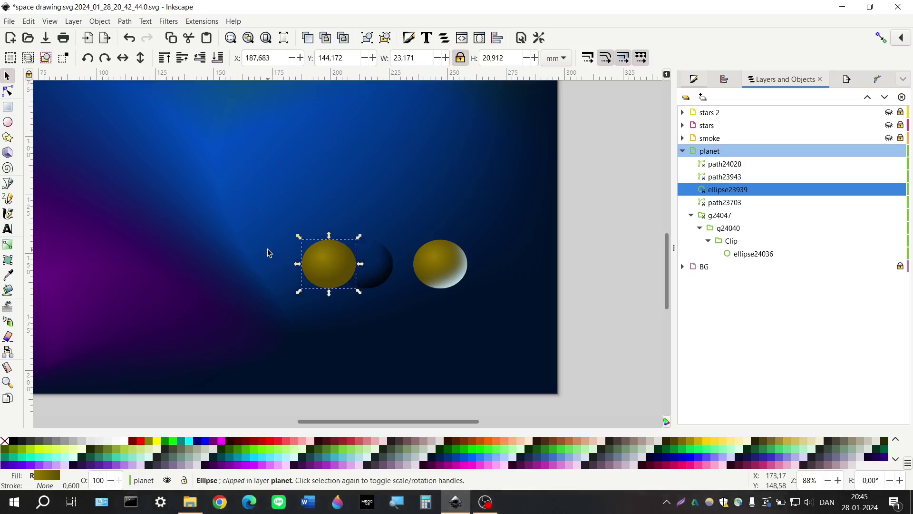
Step: Delete the dark shading path23703 left behind by the ungrouped gold ellipse
left_click(387, 281)
key("Delete")
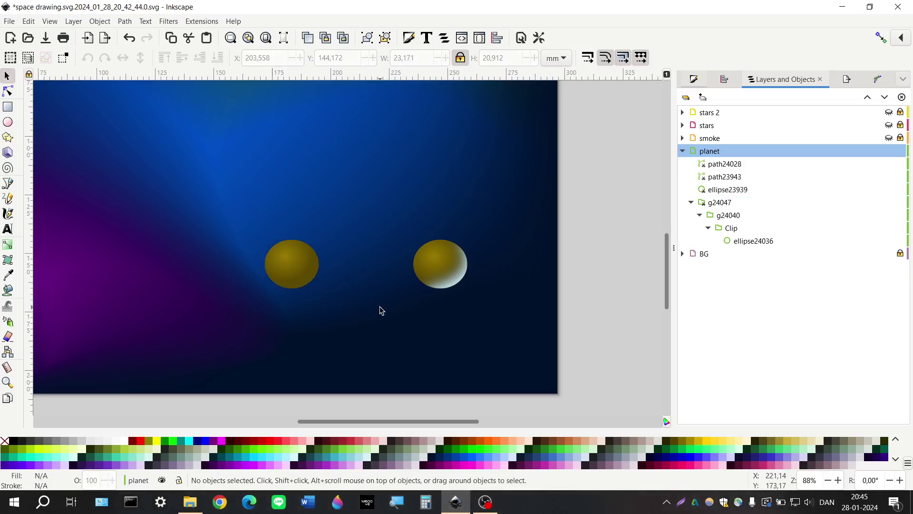
Step: Check which planet parts ellipse24036, path23943 and path24028 refer to, and collapse group g24047
left_click(747, 241)
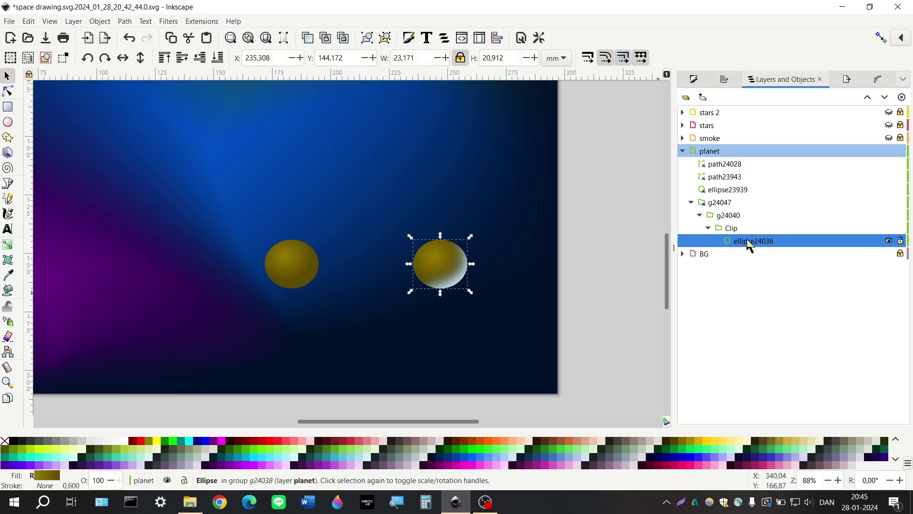
left_click(737, 192)
left_click(738, 178)
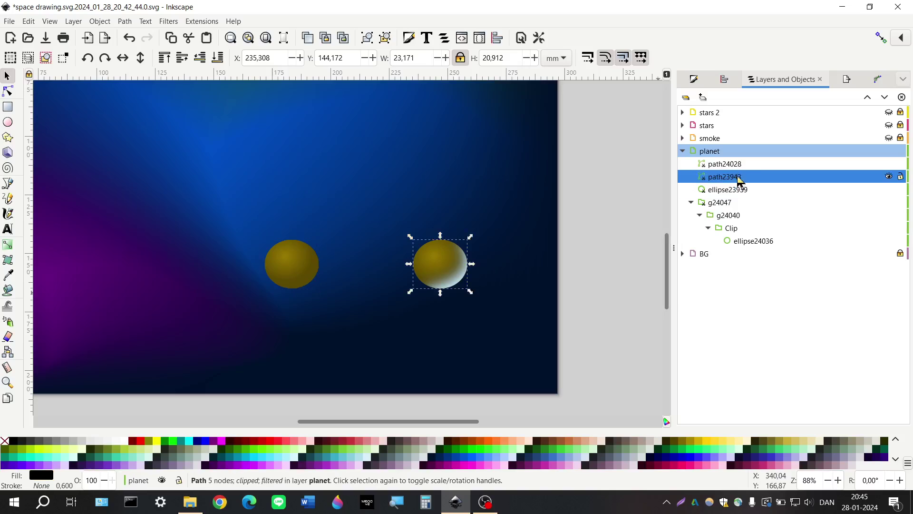
left_click(740, 165)
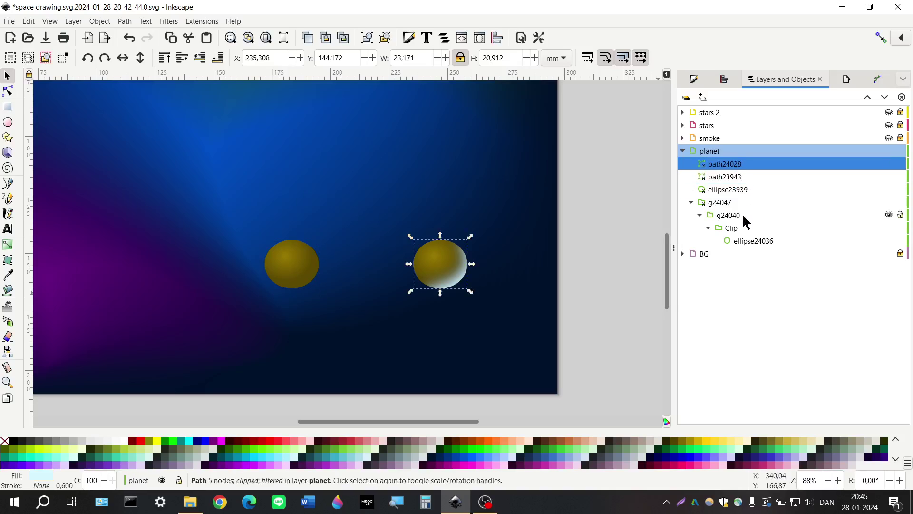
left_click(738, 242)
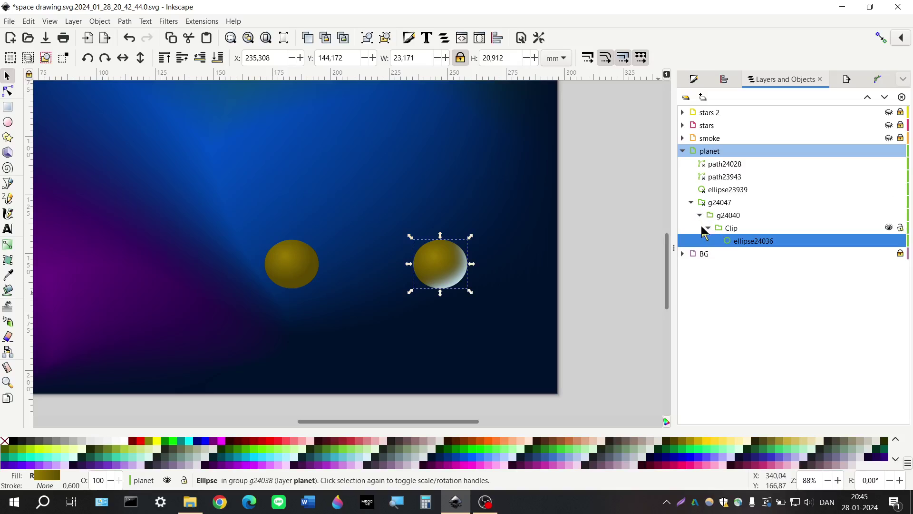
left_click(691, 203)
Step: Shift the separated gold ellipse23939 right across the planet, then back to rest beside its left edge at about X 203.6 mm
left_click(296, 273)
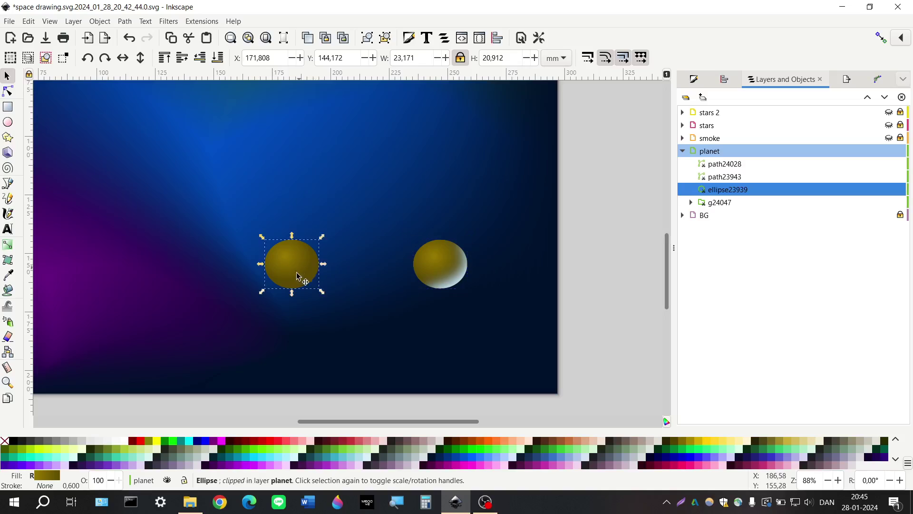
key("shift+Right")
key("shift+Right")
key("shift+Right")
key("shift+Right")
key("shift+Right")
key("shift+Right")
key("shift+Right")
key("shift+Right")
key("shift+Right")
key("shift+Right")
key("shift+Right")
key("shift+Left")
key("shift+Left")
key("shift+Left")
key("shift+Left")
key("shift+Left")
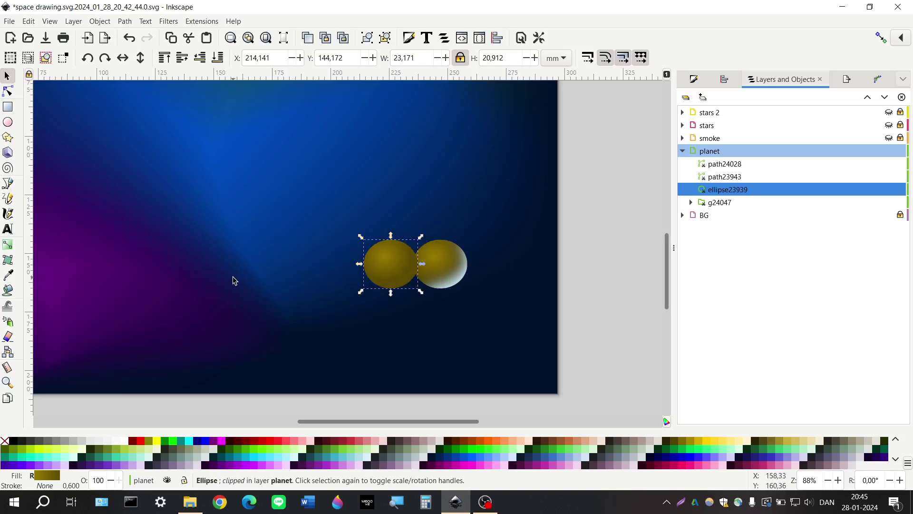
key("shift+Right")
key("shift+Right")
key("shift+Right")
key("shift+Right")
key("shift+Left")
key("shift+Left")
key("shift+Left")
key("shift+Left")
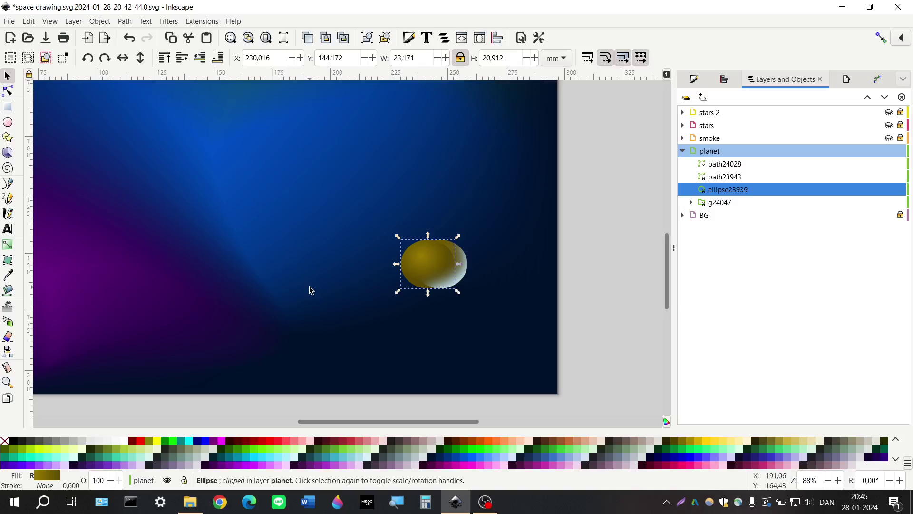
Step: Shift the pale glow path24028 right, off the planet, and delete it
left_click(456, 286)
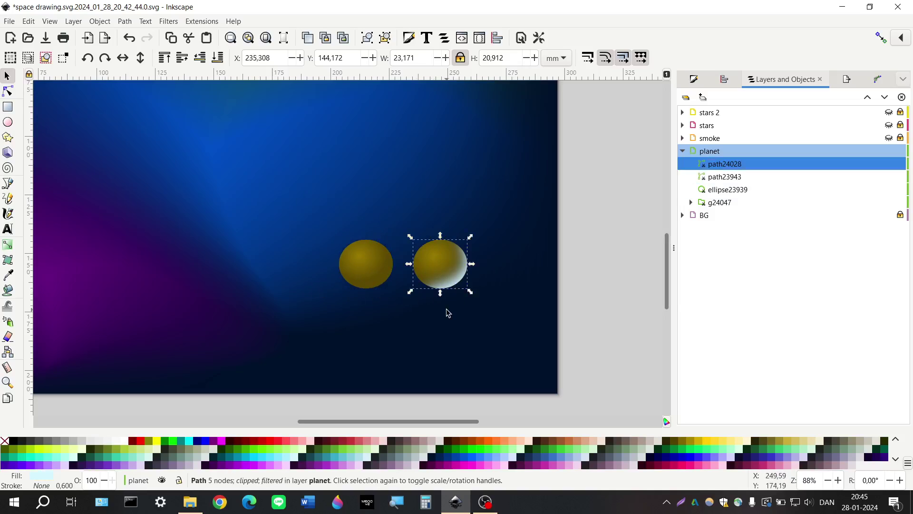
key("shift+Right")
key("shift+Right")
key("shift+Right")
key("shift+Right")
key("shift+Right")
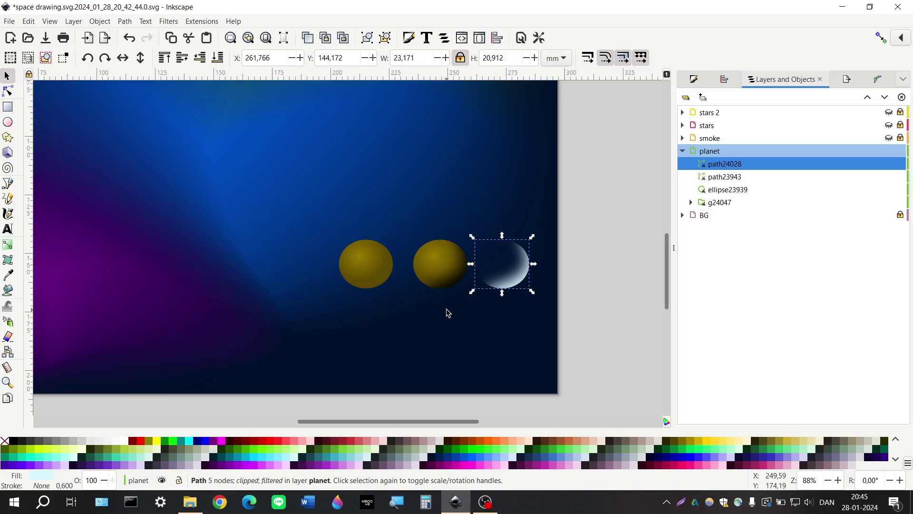
key("Delete")
Step: Shift the gold ellipse23939 right over the shaded planet, then return it to its place beside the planet
left_click(447, 286)
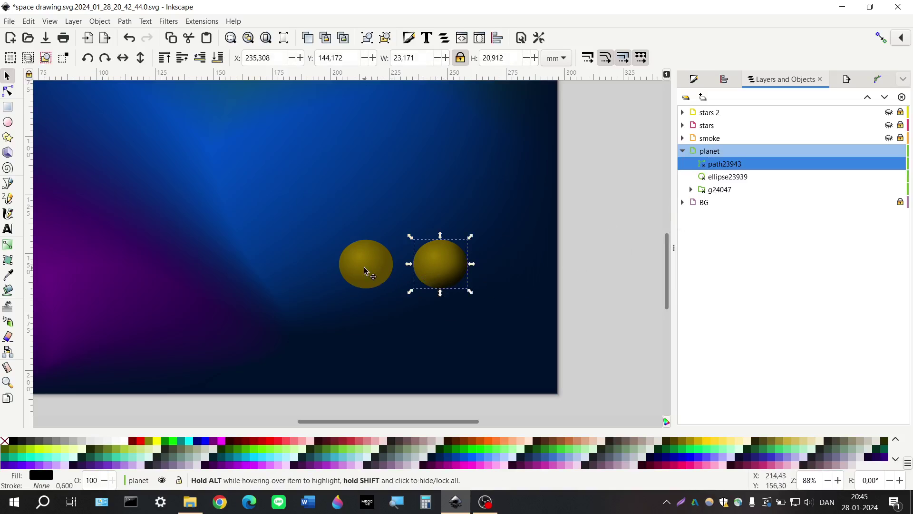
left_click_drag(351, 291, 363, 291)
key("shift+Right")
key("shift+Right")
key("shift+Right")
key("shift+Right")
key("shift+Right")
key("shift+Left")
key("shift+Left")
key("shift+Left")
key("shift+Left")
key("shift+Left")
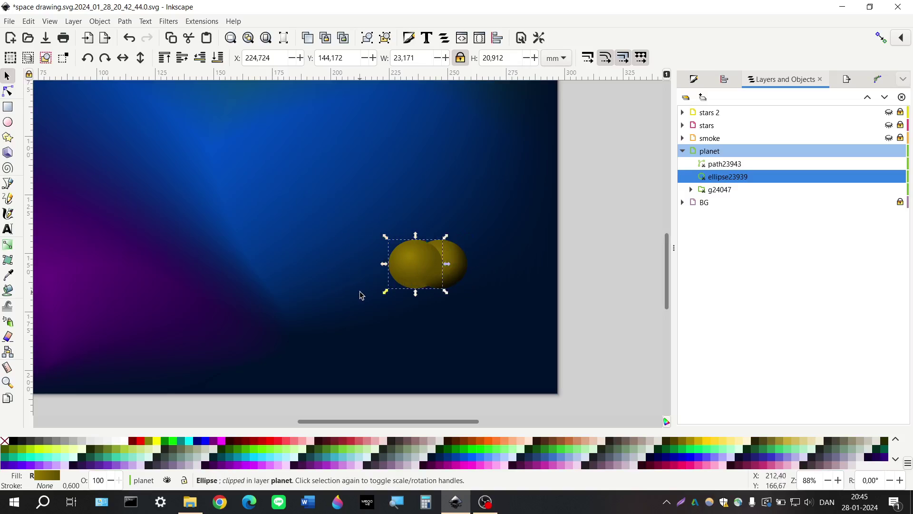
key("shift+Left")
Step: Shift the dark shading path23943 right off the planet, then return it to its place over the planet
left_click(450, 289)
key("shift+Right")
key("shift+Right")
key("shift+Right")
key("shift+Right")
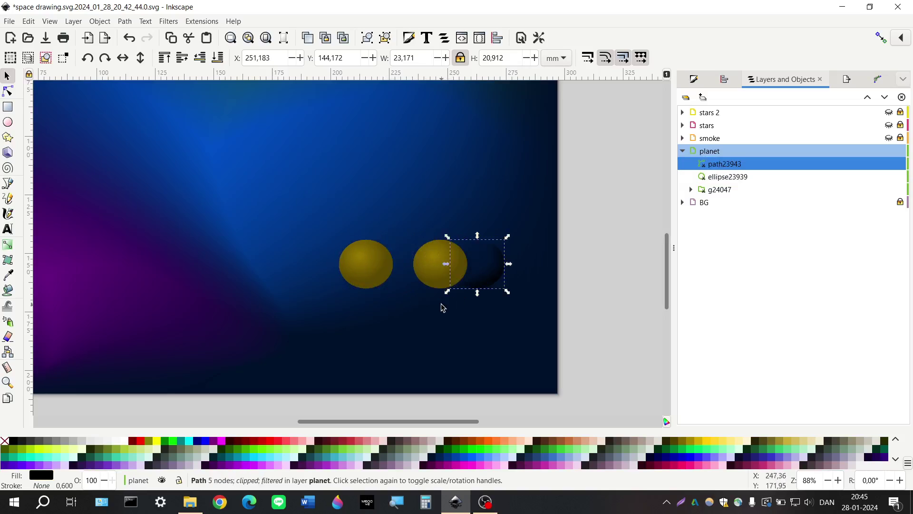
key("shift+Left")
key("shift+Left")
key("shift+Left")
key("shift+Left")
key("shift+Left")
key("shift+Right")
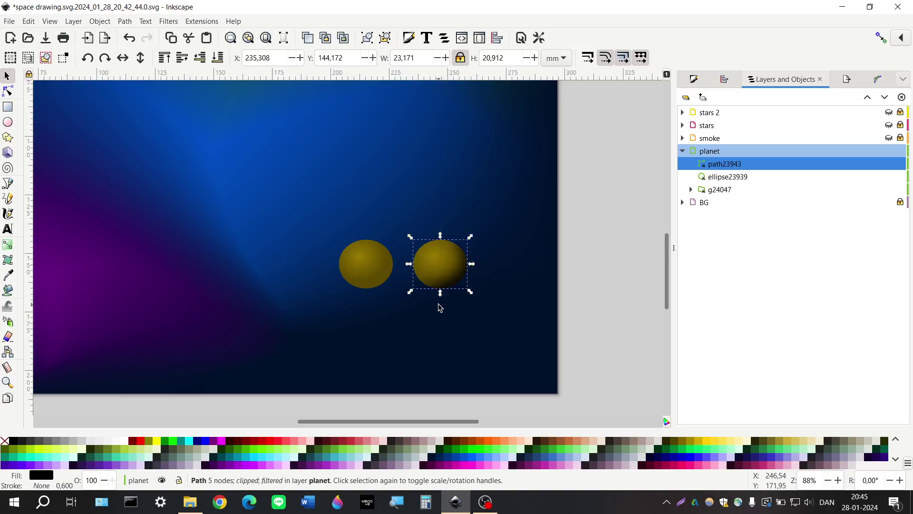
key("shift+Left")
key("shift+Right")
Step: Shift the gold ellipse23939 right onto the planet at X 235.308 mm and raise it above the other planet parts
left_click(383, 273)
key("shift+Right")
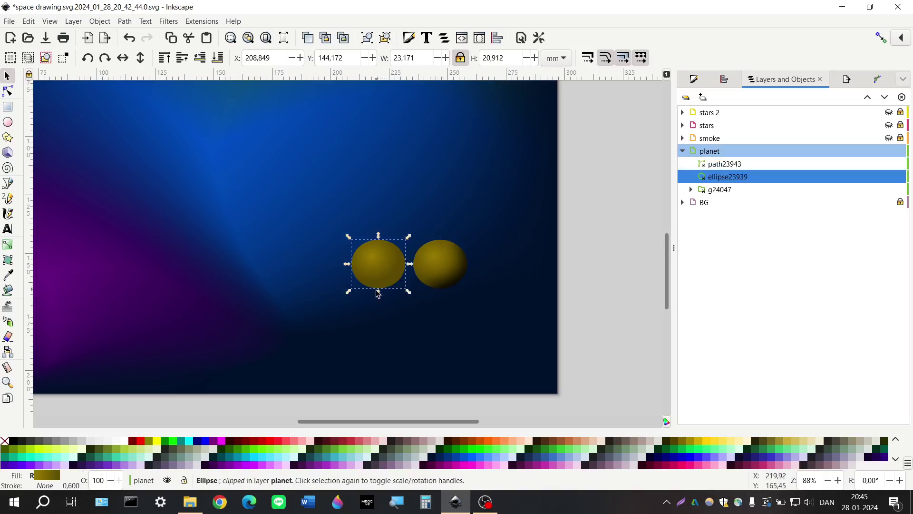
key("shift+Right")
key("shift+Right")
key("shift+Right")
key("shift+Right")
key("shift+Right")
key("shift+Left")
key("shift+Right")
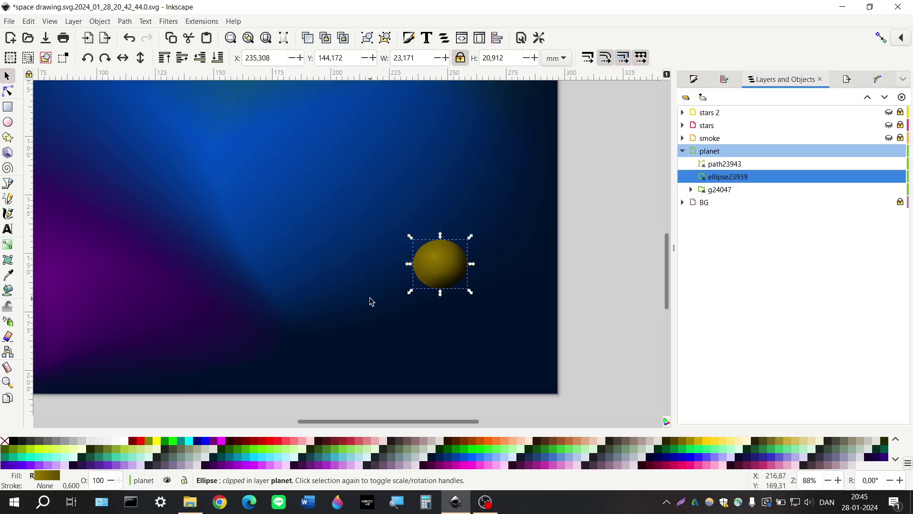
left_click(164, 58)
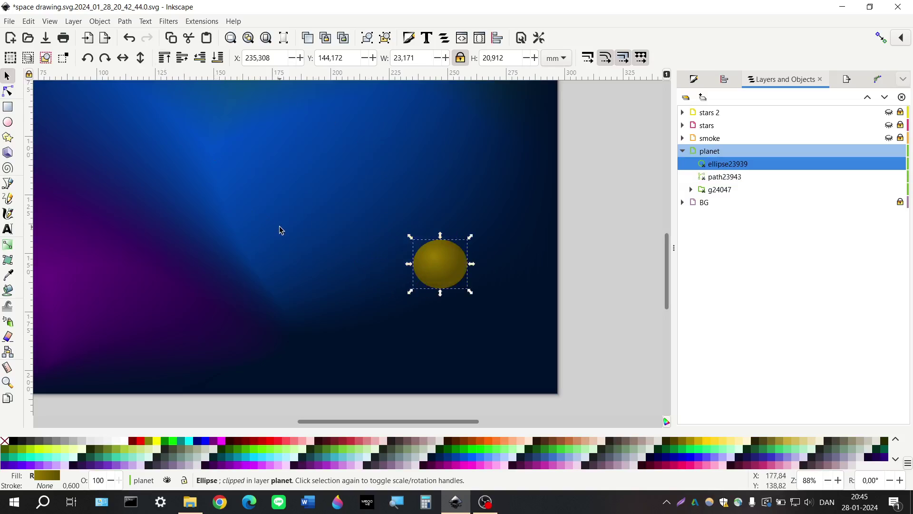
Step: Shift the raised gold ellipse left and back over the planet to check the stacking, and save the document
key("shift+Left")
key("shift+Right")
key("shift+Left")
key("shift+Left")
key("shift+Right")
key("shift+Right")
key("ctrl+s")
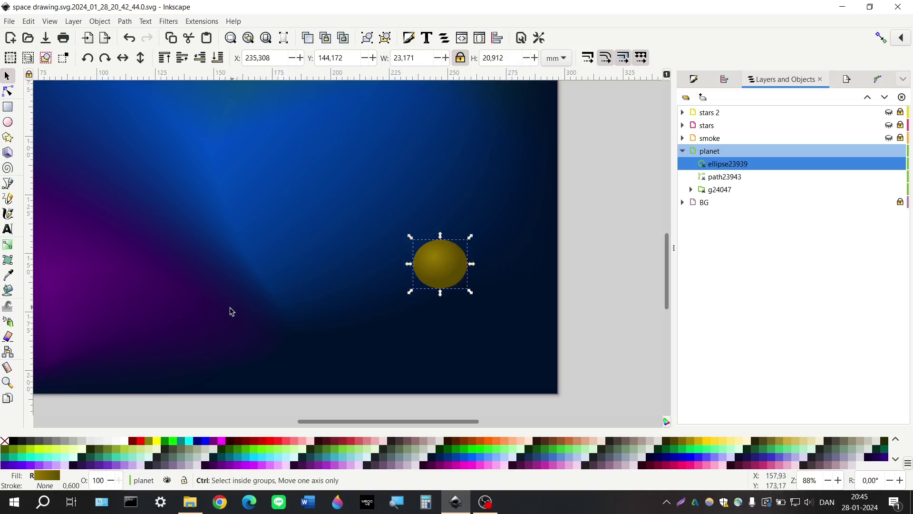
Step: Fill ellipse23939 with pale cyan and add an Offset path effect of 0.2 mm
left_click(296, 460)
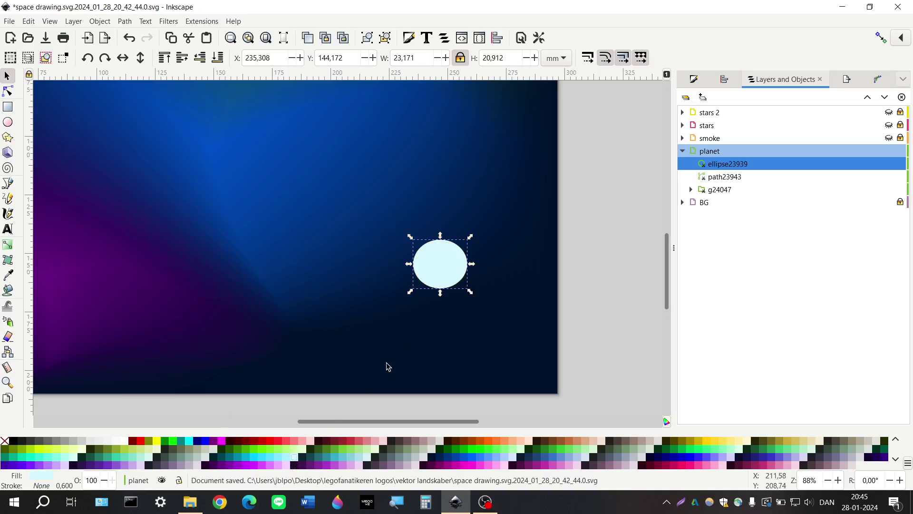
left_click(879, 84)
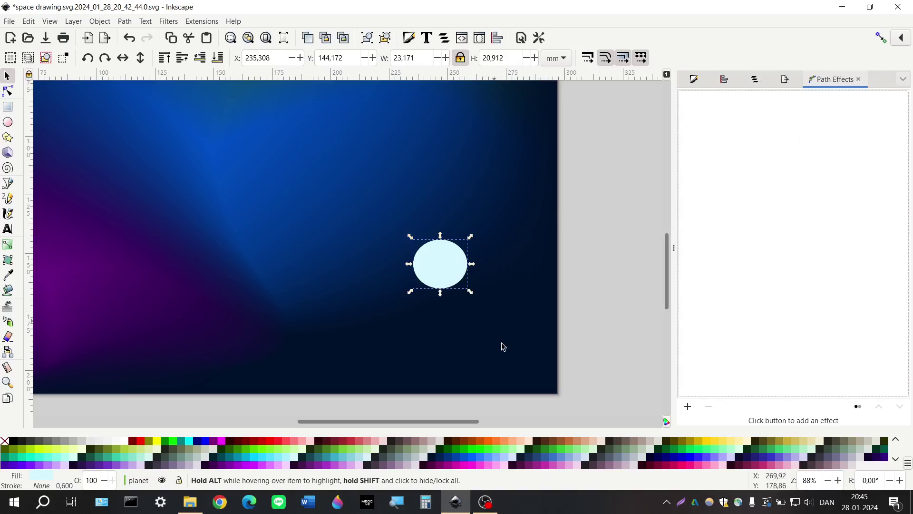
left_click(687, 406)
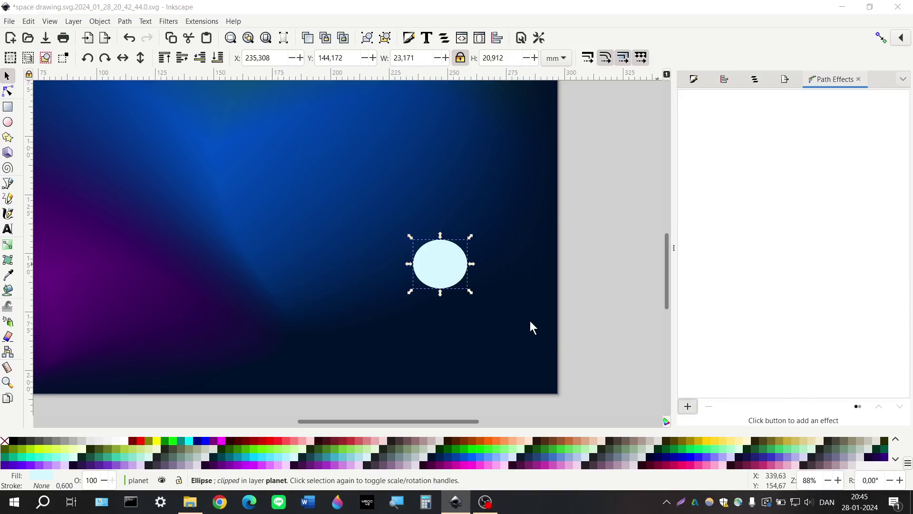
left_click(355, 341)
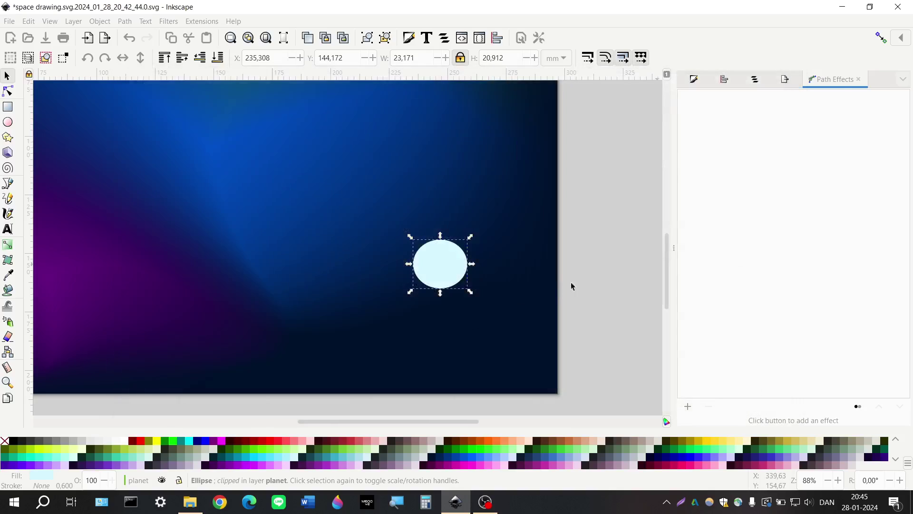
double_click(741, 356)
type("200000")
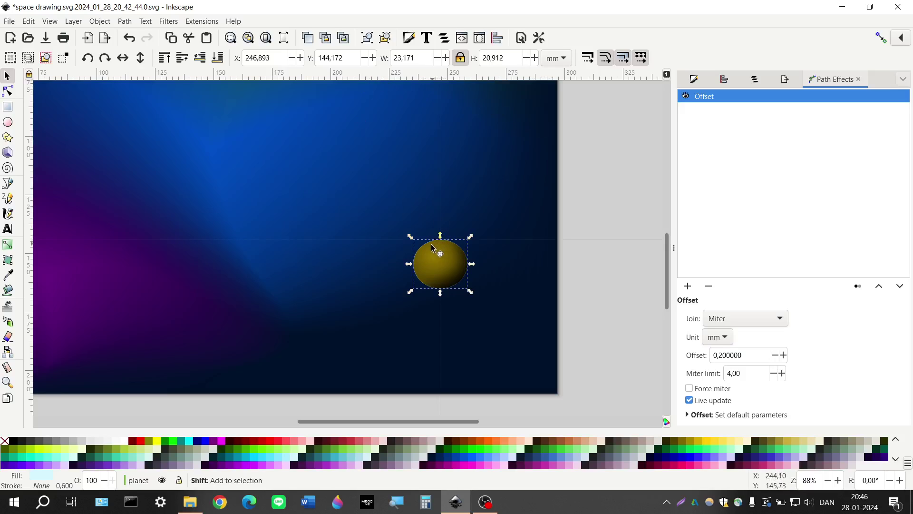
Step: Raise the pale ellipse to the top and leave it shifted left of the planet at X 236.310 mm
left_click_drag(434, 243, 428, 248)
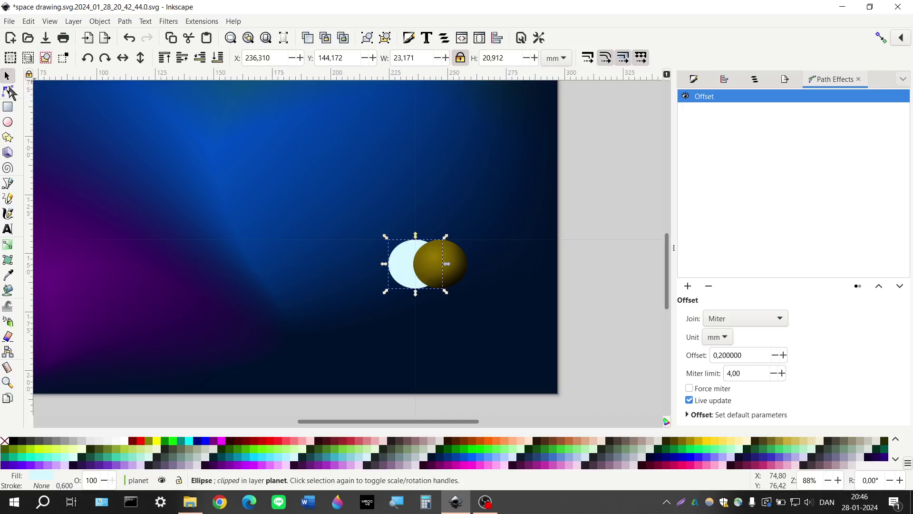
left_click(167, 61)
key("shift+Right")
key("shift+Right")
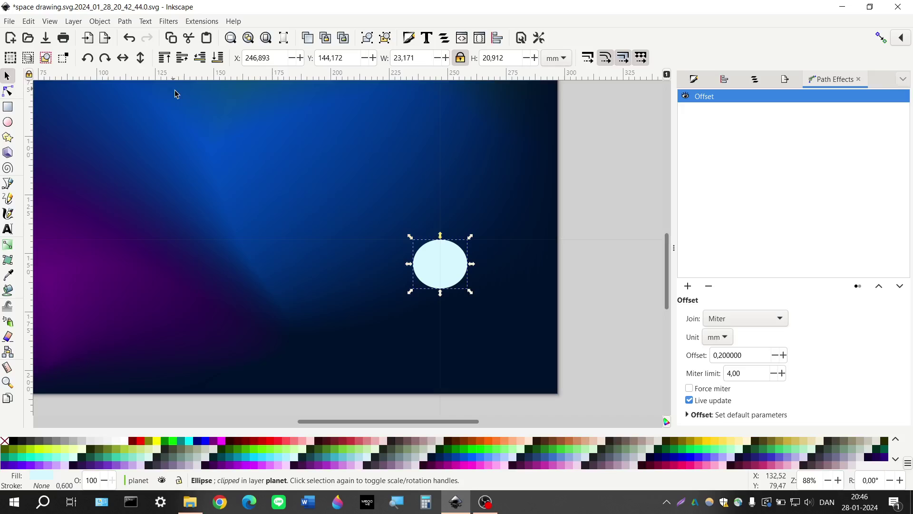
key("shift+Left")
key("shift+Left")
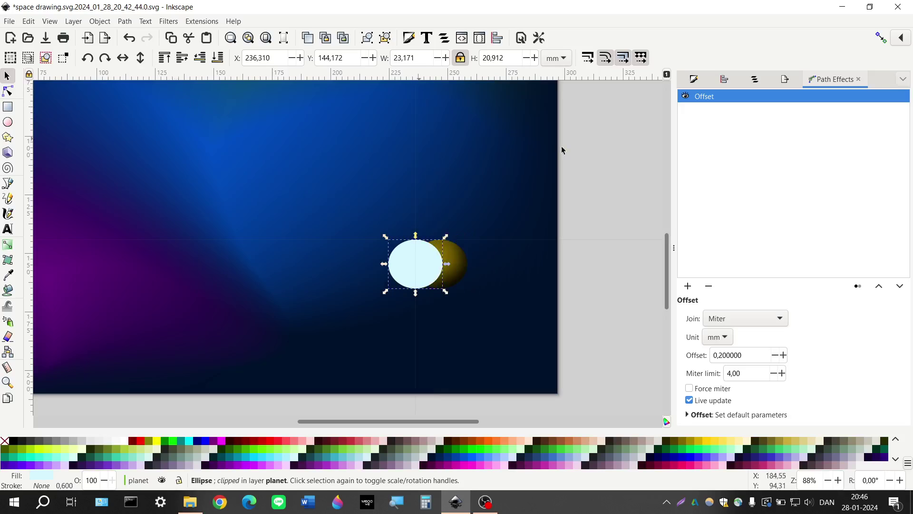
Step: Expand group g24047 down to its Clip contents and check which planet parts ellipse24036, g24040, path23943 and ellipse23939 refer to
left_click(754, 79)
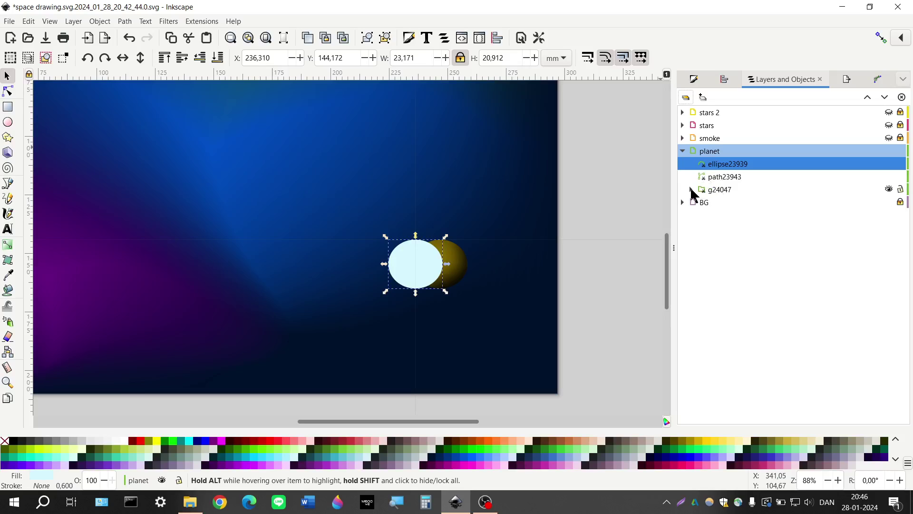
left_click(427, 266)
left_click(691, 189)
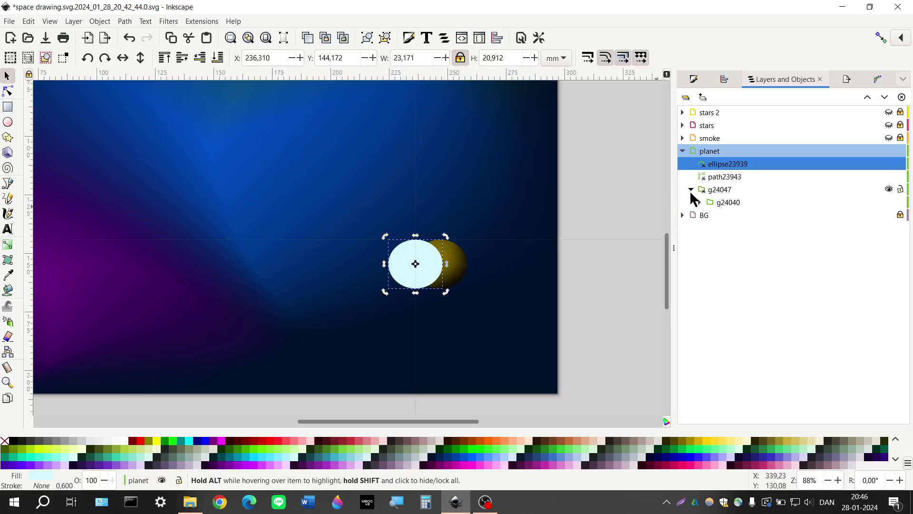
left_click(699, 202)
left_click(708, 215)
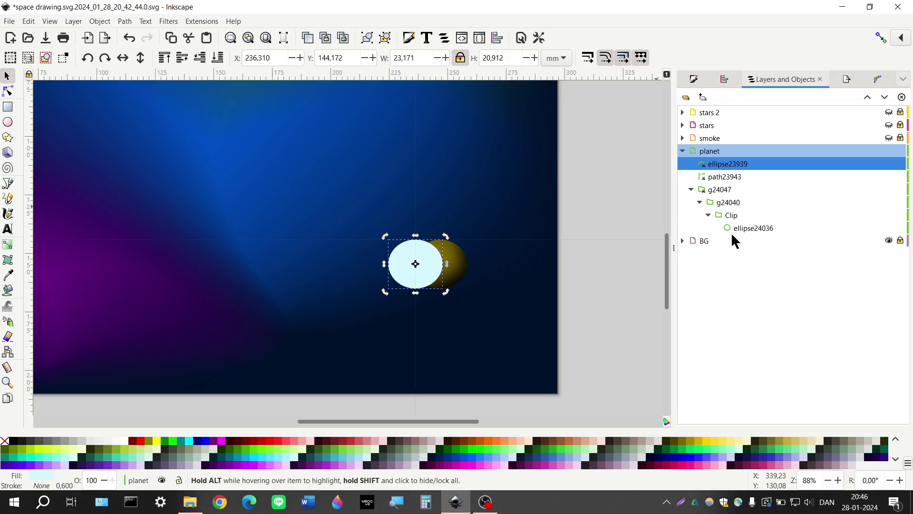
left_click(742, 229)
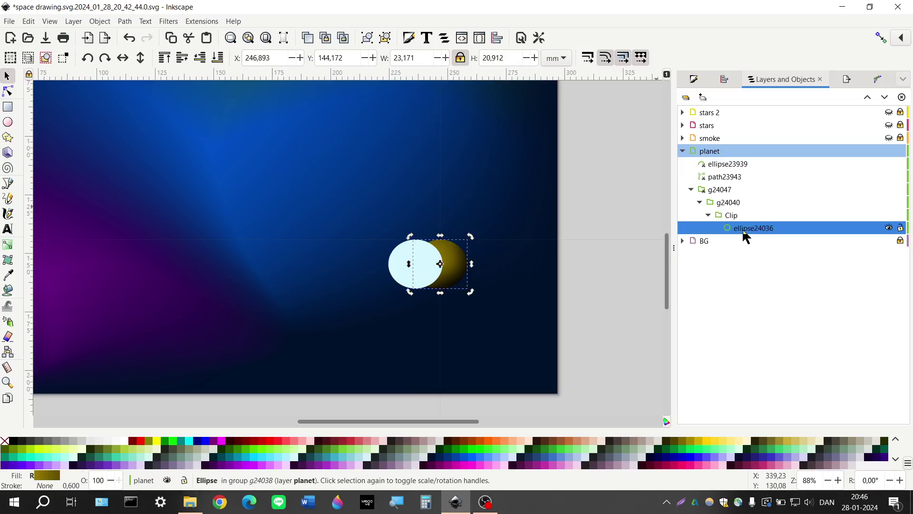
left_click(726, 204)
left_click(729, 192)
left_click(732, 179)
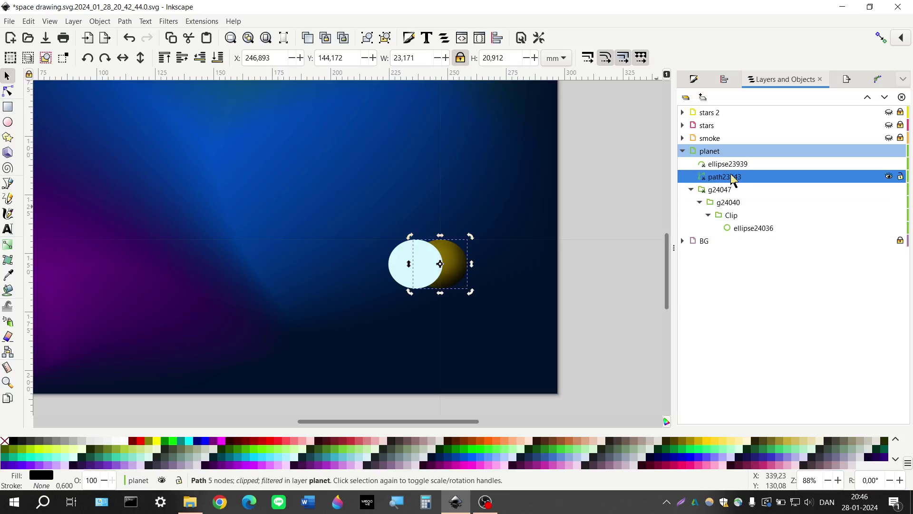
left_click(737, 166)
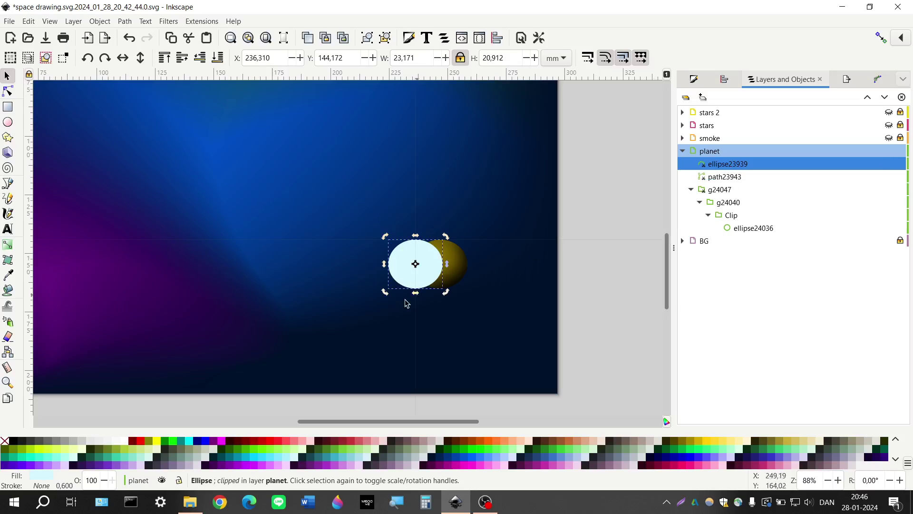
right_click(421, 281)
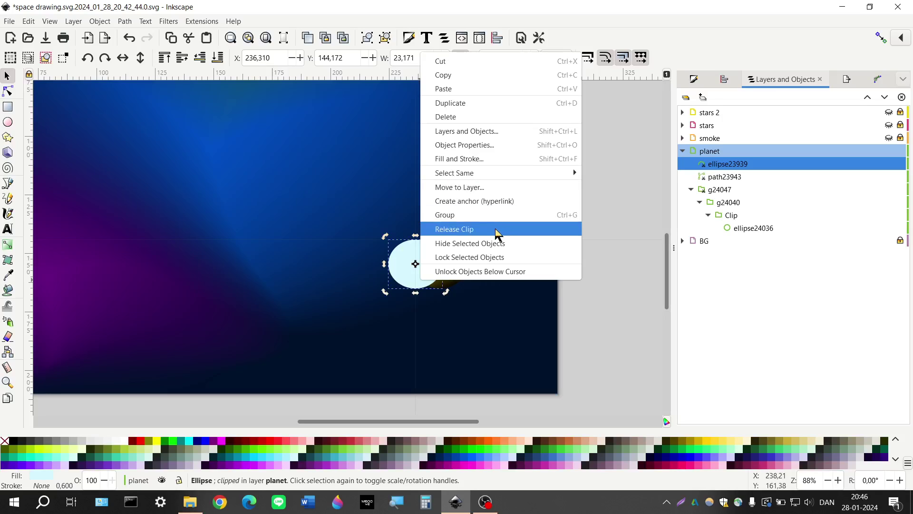
left_click(506, 230)
left_click(599, 212)
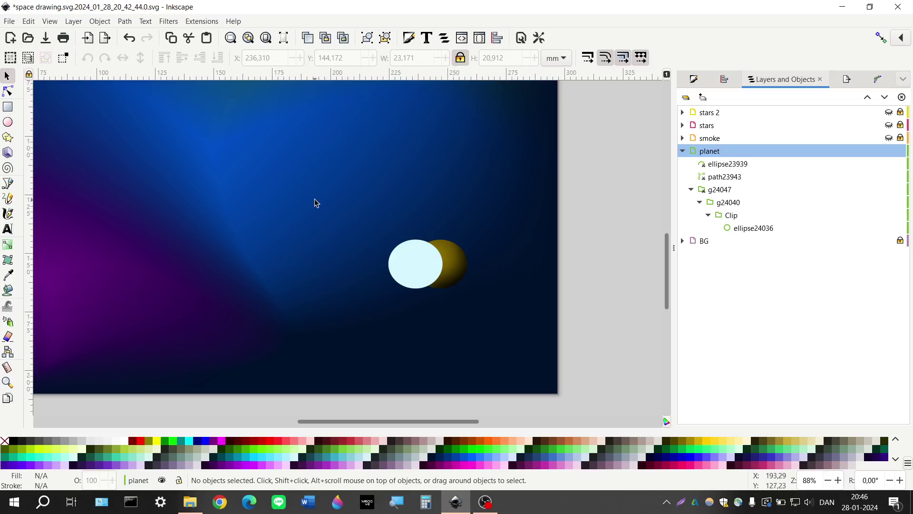
Step: Save the document and release the clip from the pale ellipse23939
key("ctrl+s")
left_click(417, 261)
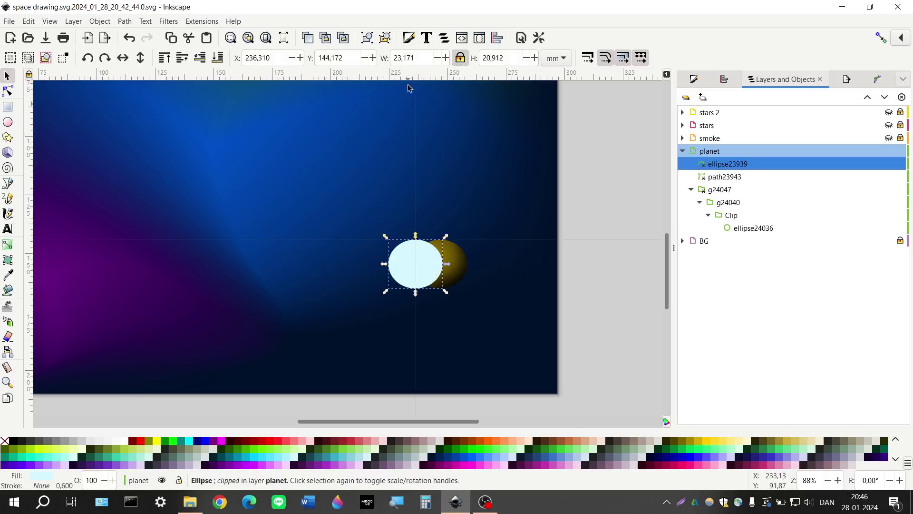
right_click(402, 286)
left_click(471, 229)
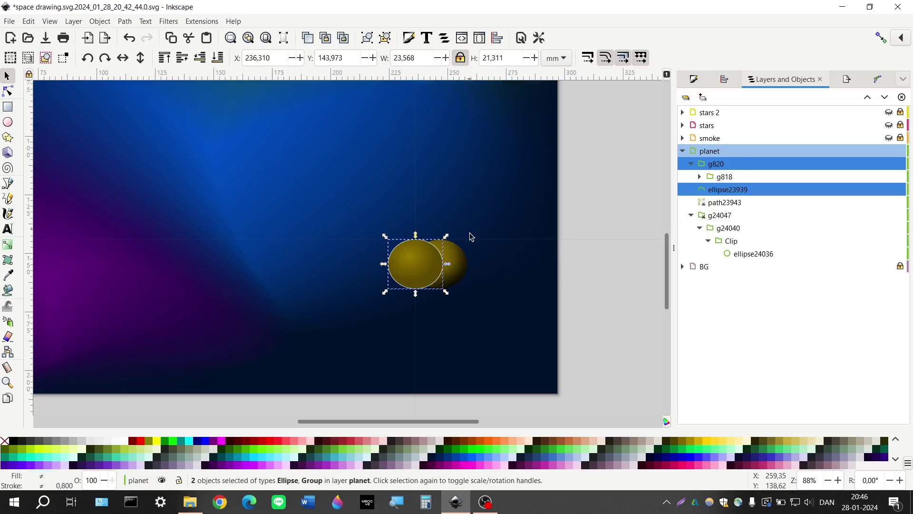
Step: Separate the released gold clip group from the pale ellipse by shifting it left, and delete it
left_click(534, 298)
left_click(408, 279)
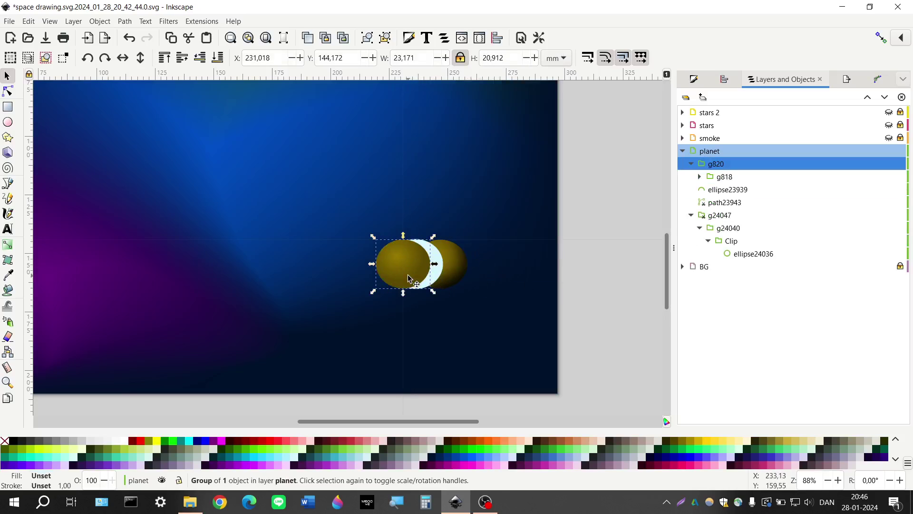
key("shift+Left")
key("Delete")
Step: Shift the pale ellipse right until it covers the planet, at X 235.109 mm
left_click(430, 272)
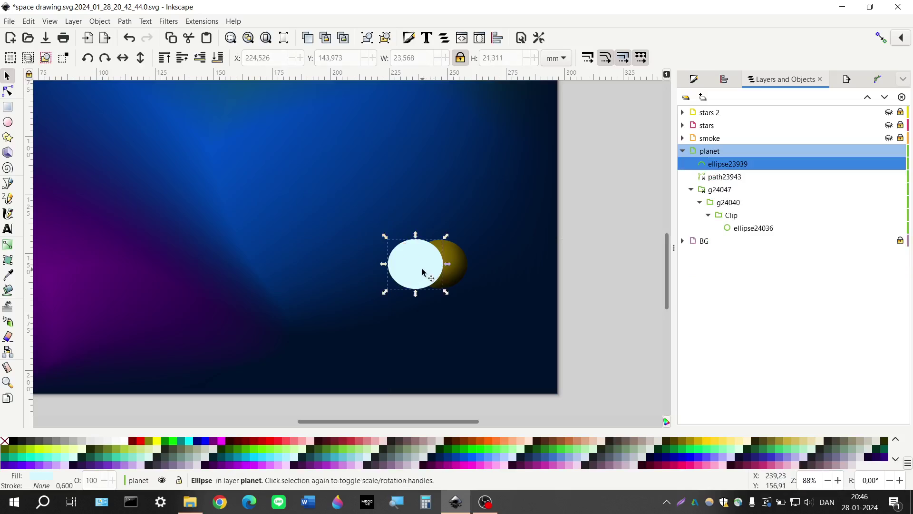
key("shift+Right")
key("shift+Right")
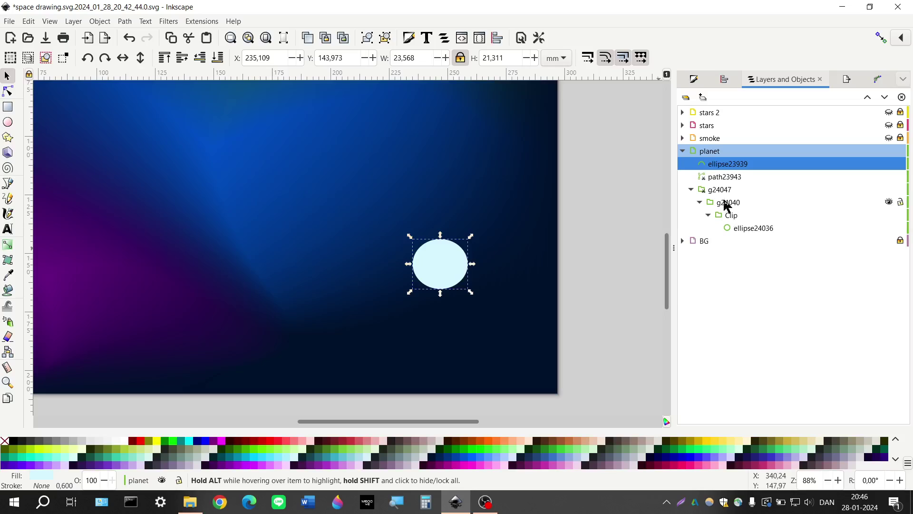
Step: Lower the pale ellipse behind the planet and increase its Offset effect to 1.6 mm so it forms a rim
left_click(878, 79)
left_click(735, 355)
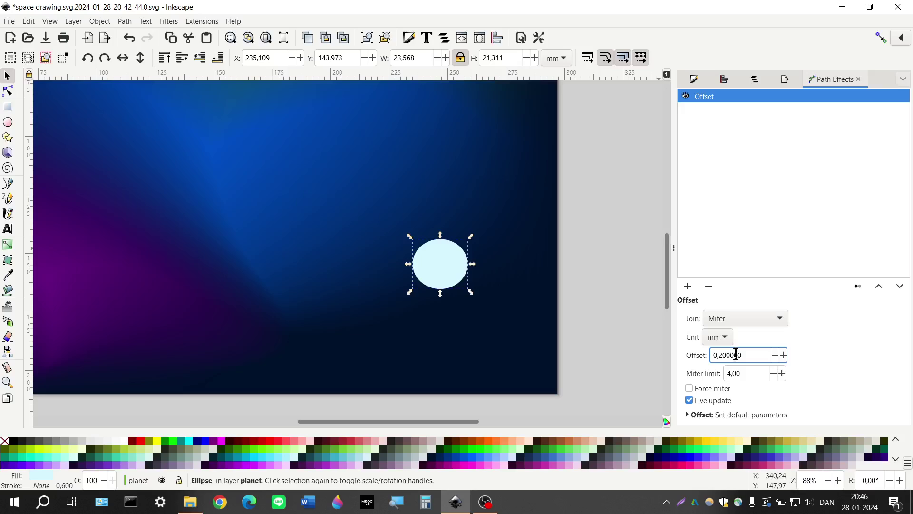
scroll(735, 355, "up", 3)
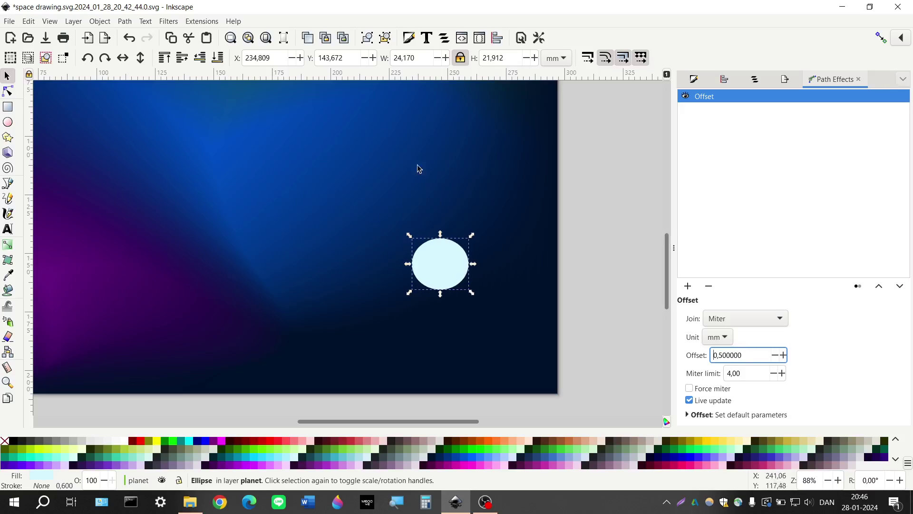
left_click(218, 59)
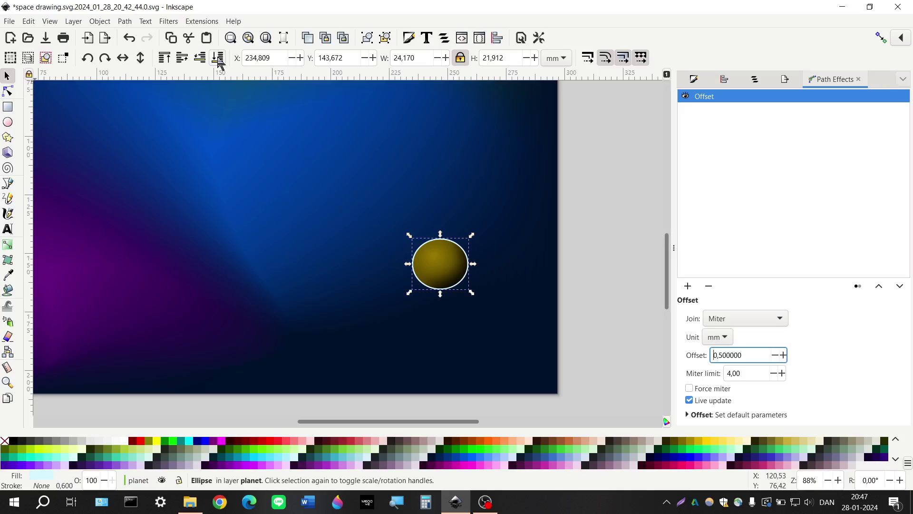
scroll(736, 355, "up", 7)
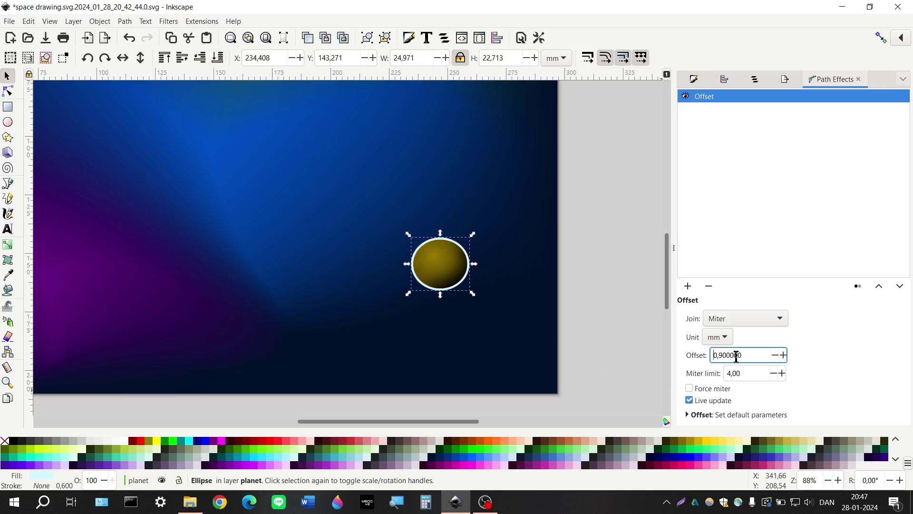
scroll(736, 355, "up", 2)
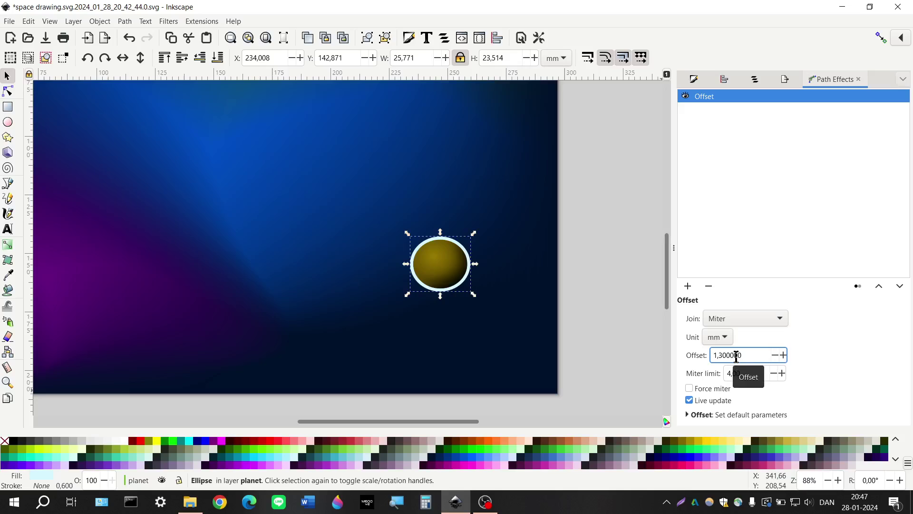
scroll(735, 355, "up", 2)
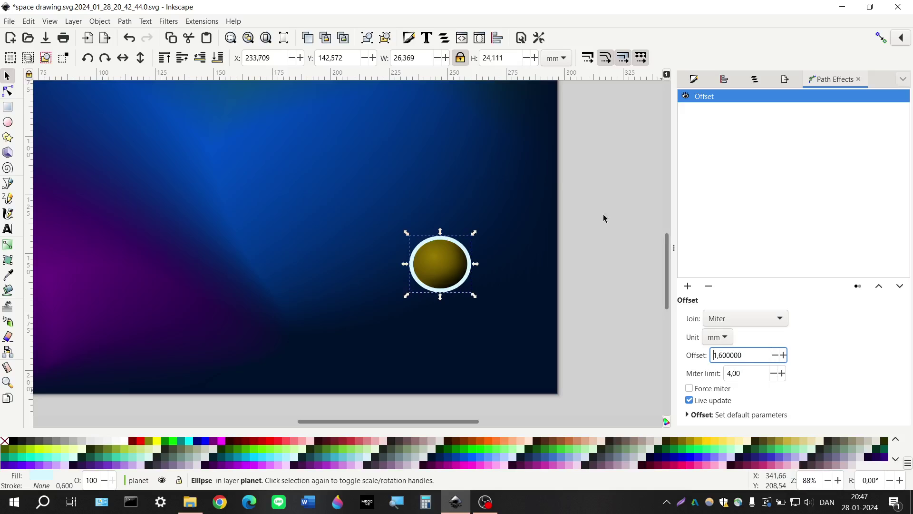
Step: Blur the pale ellipse behind the planet by 20%
left_click(694, 80)
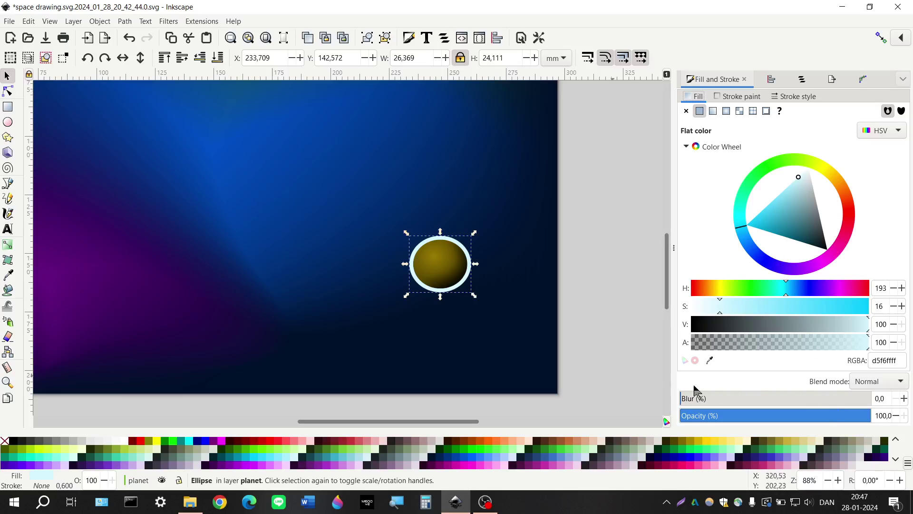
left_click(877, 398)
scroll(887, 396, "up", 20)
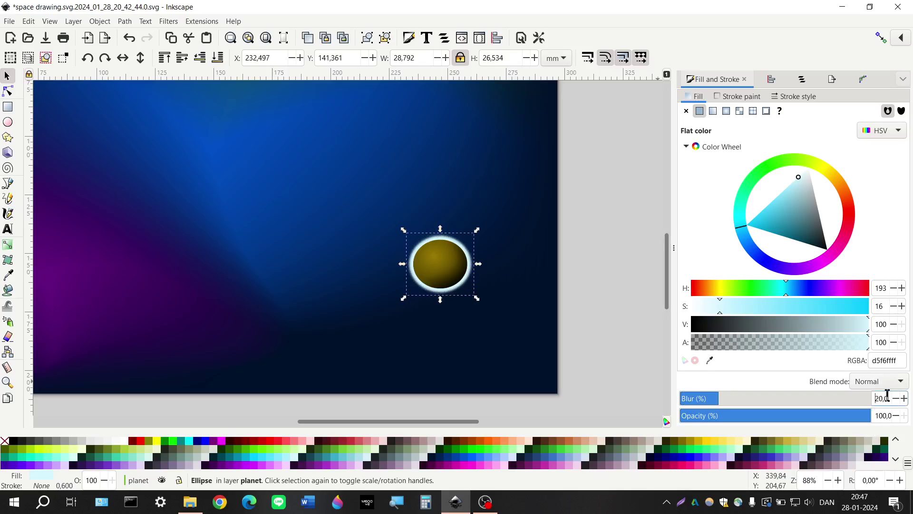
Step: Reset the pale ellipse's blur to 0% and change its flat fill to a radial gradient
scroll(887, 396, "up", 5)
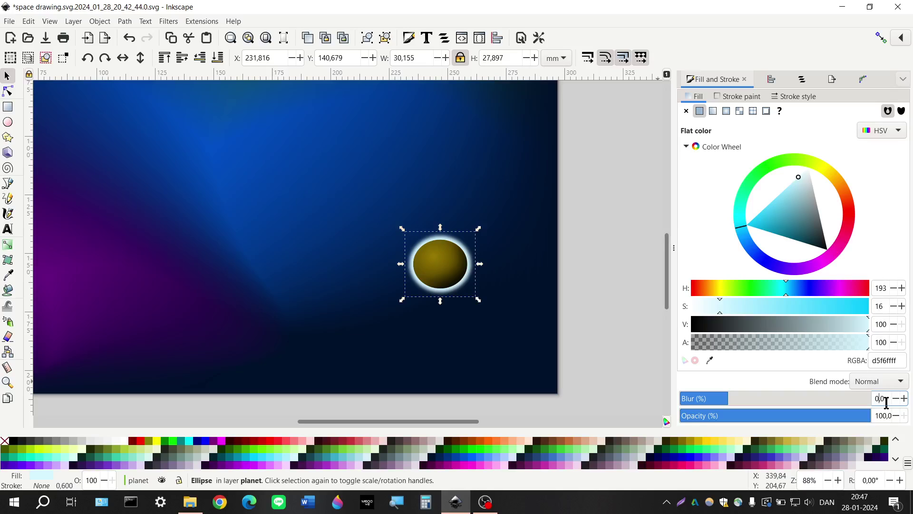
key("Return")
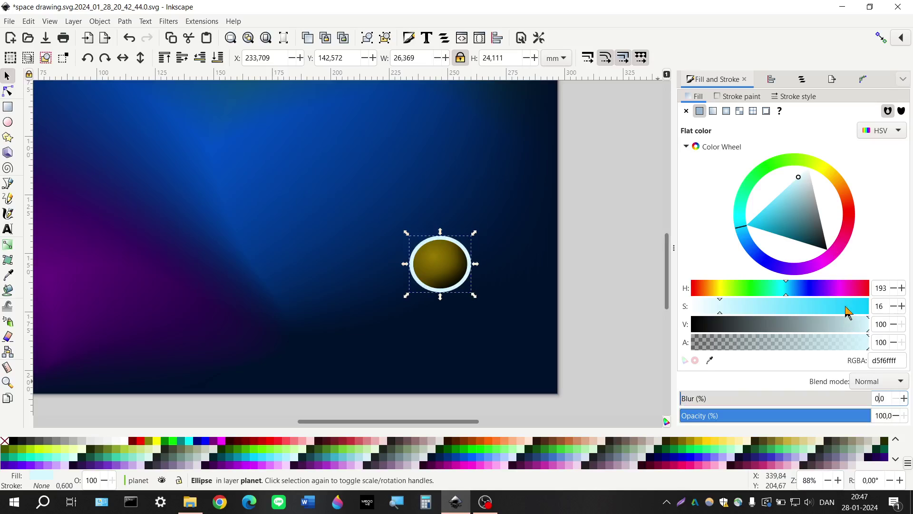
left_click(727, 112)
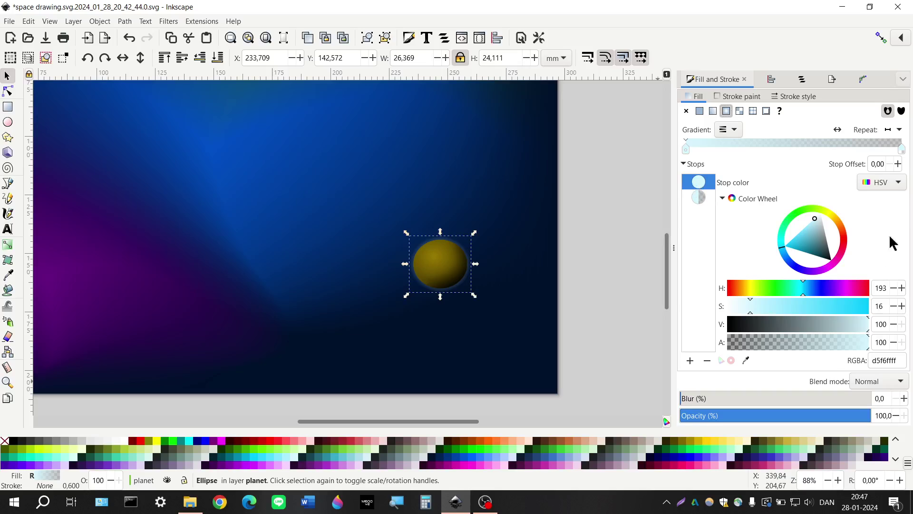
Step: Set the gradient's inner stop to 80 alpha and move it to offset 0.72
left_click_drag(689, 154, 870, 179)
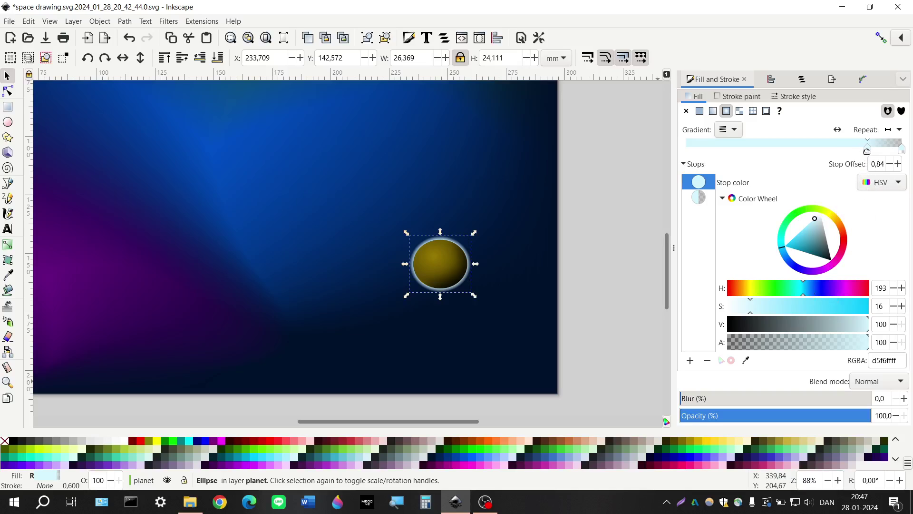
mouse_move(867, 152)
left_mouse_down()
mouse_move(842, 153)
mouse_move(857, 160)
left_mouse_up()
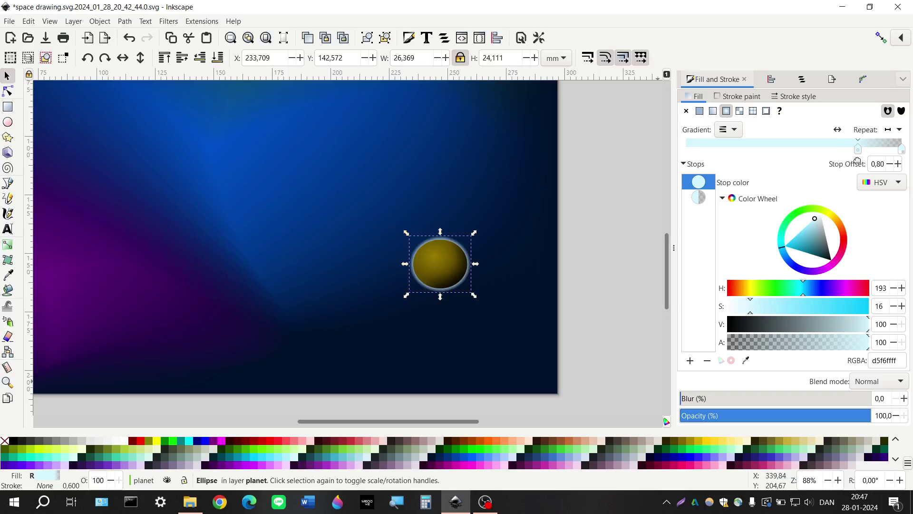
double_click(881, 348)
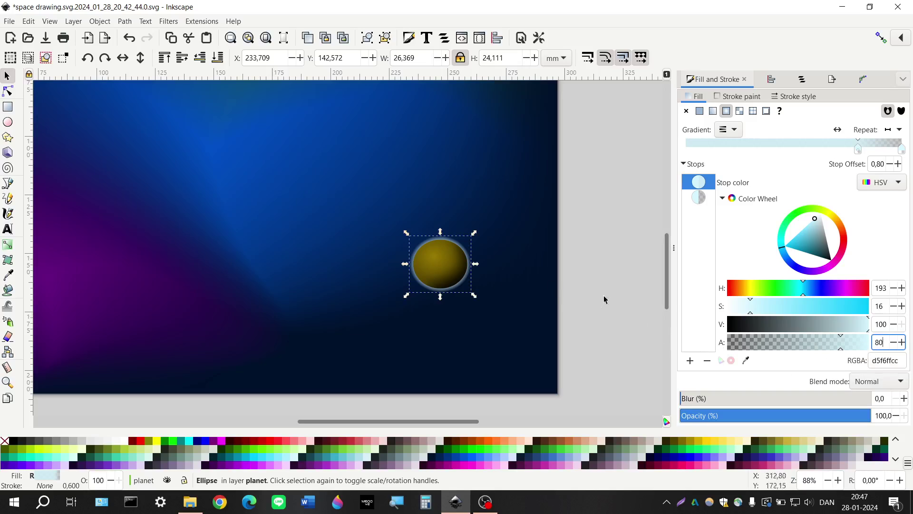
left_click(902, 150)
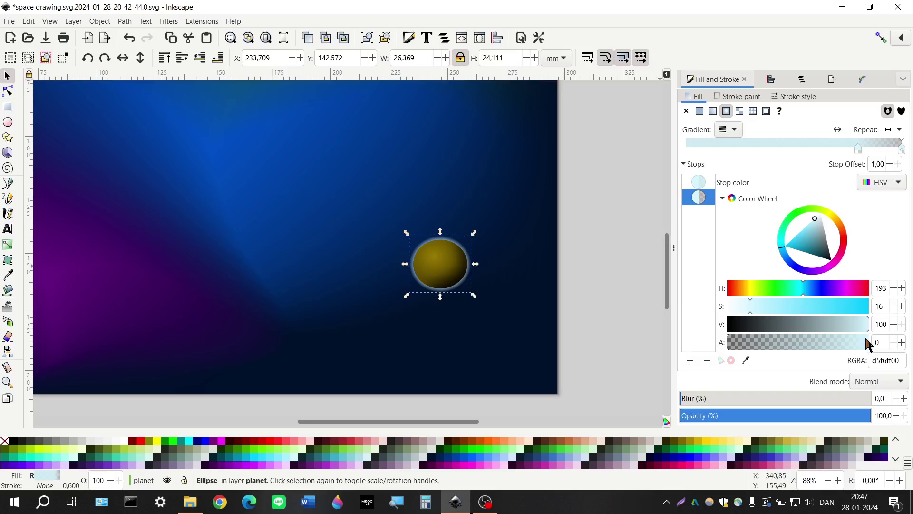
left_click_drag(858, 150, 839, 154)
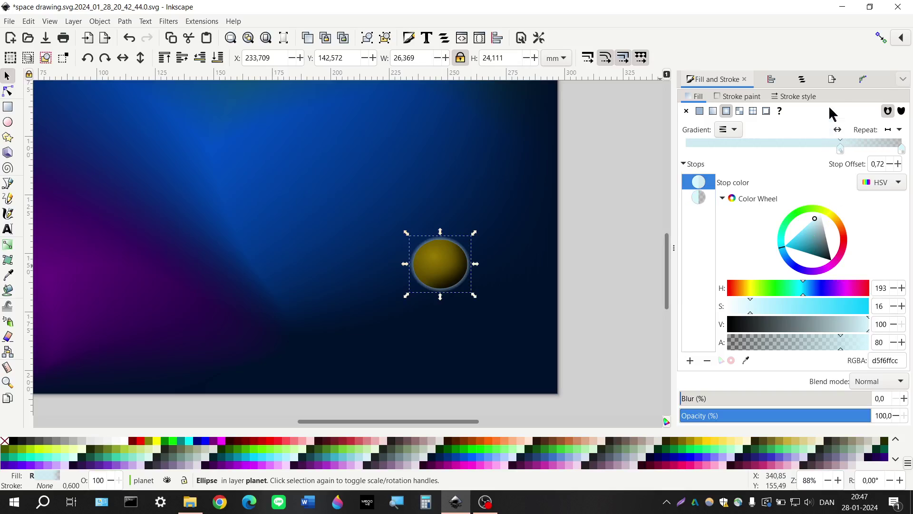
Step: Increase the ellipse's Offset effect to 3 mm and move the inner gradient stop to 0.80
left_click(852, 80)
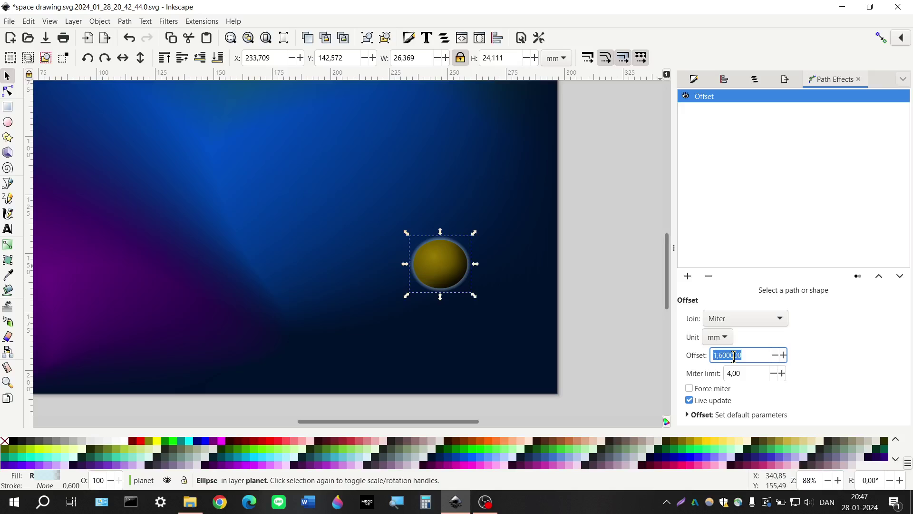
type("3")
key("Return")
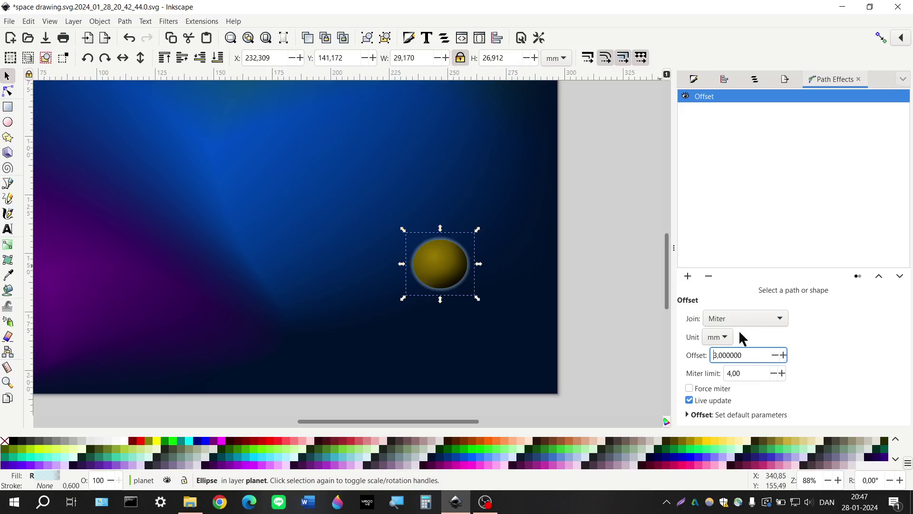
left_click(695, 80)
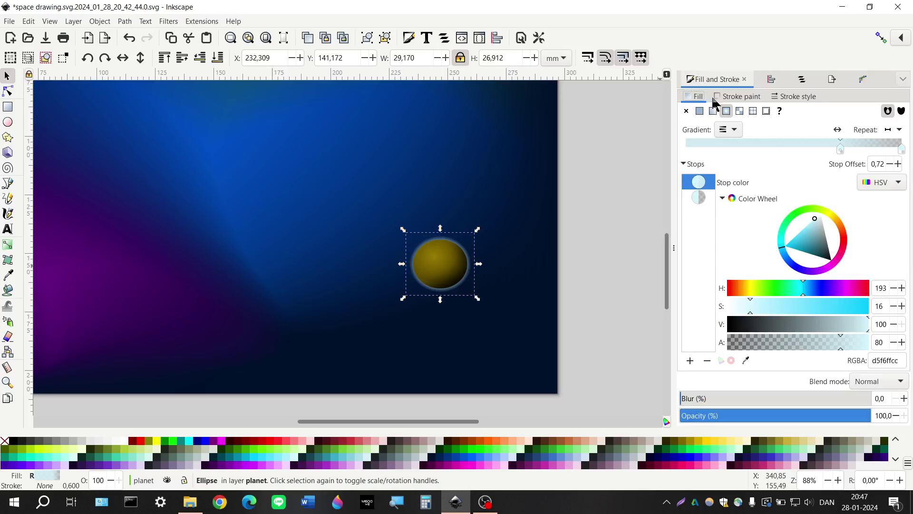
left_click(896, 150)
left_click_drag(841, 149, 858, 161)
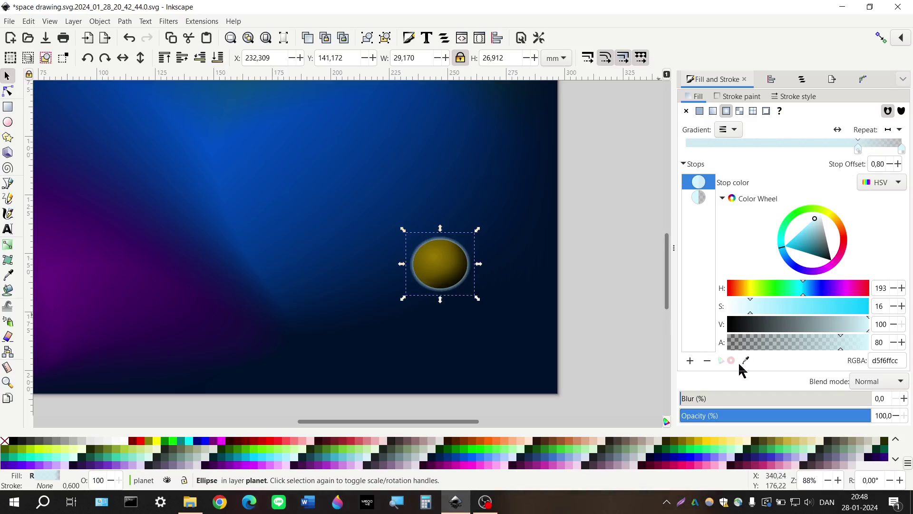
Step: Enlarge the ellipse's Offset effect to 5 mm, refit its radial gradient and move the inner stop to 0.58
left_click(863, 79)
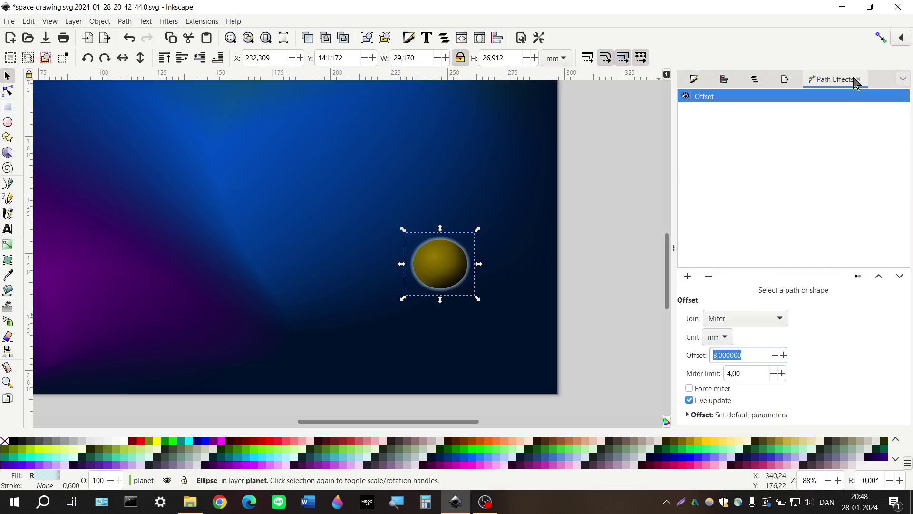
left_click(738, 355)
type("5")
key("Return")
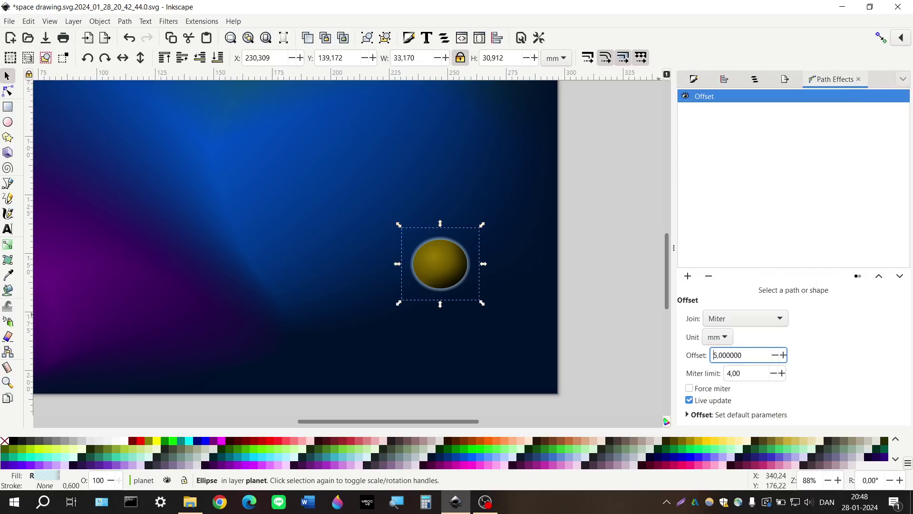
left_click(694, 79)
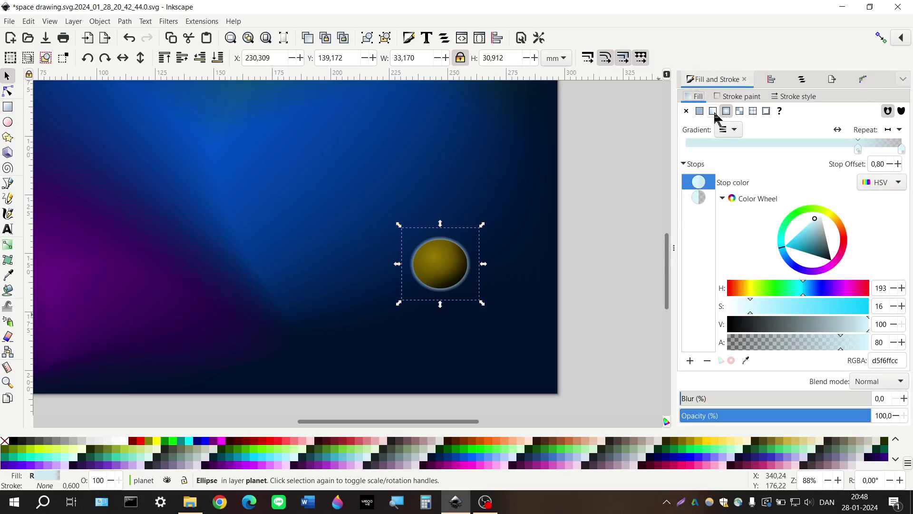
left_click(726, 111)
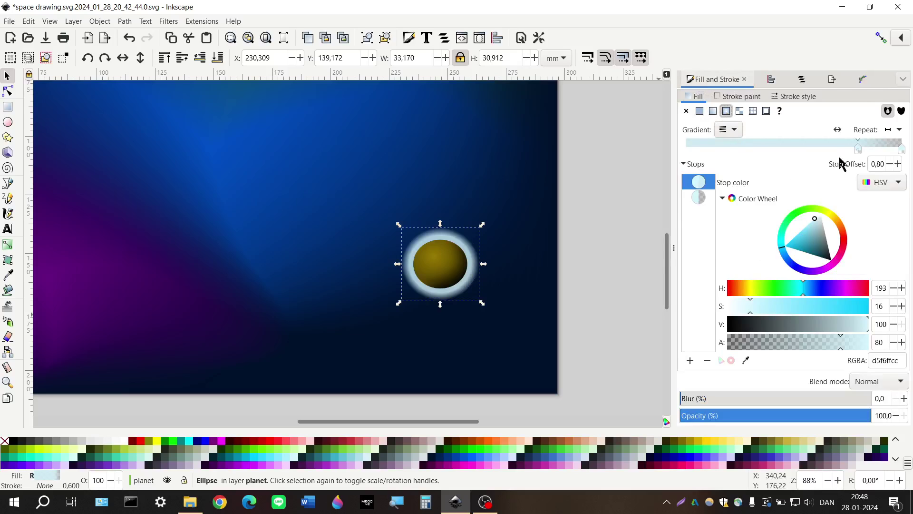
mouse_move(858, 150)
left_mouse_down()
mouse_move(791, 154)
mouse_move(854, 153)
mouse_move(811, 162)
left_mouse_up()
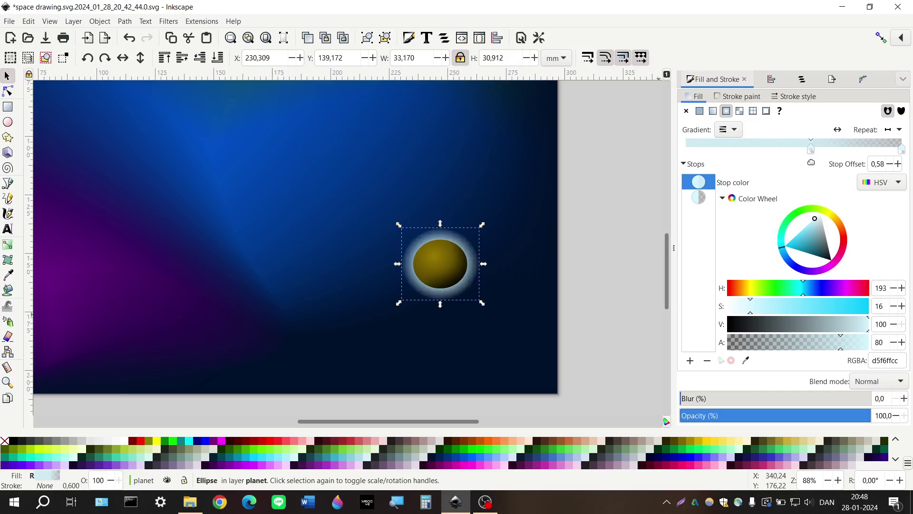
Step: Reduce the ellipse's Offset effect to 3 mm and reapply the radial gradient so it fits the new size
left_click(863, 79)
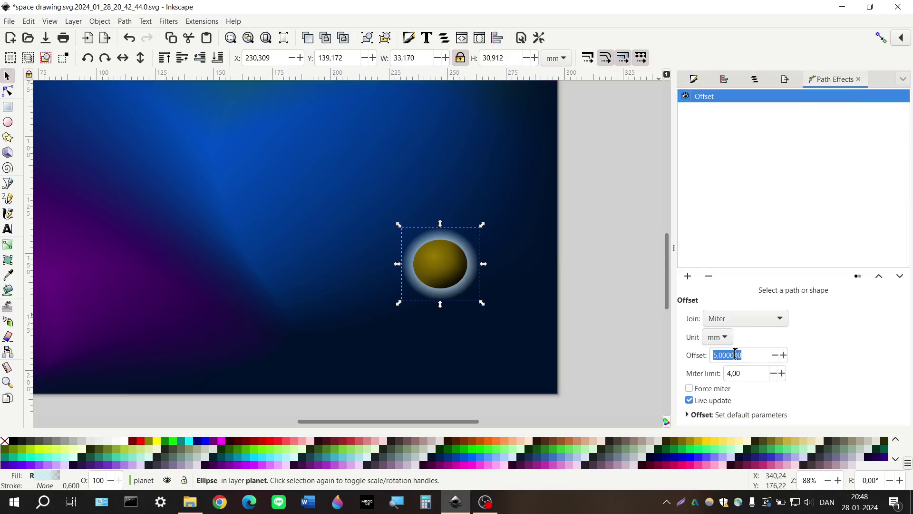
type("3")
key("Return")
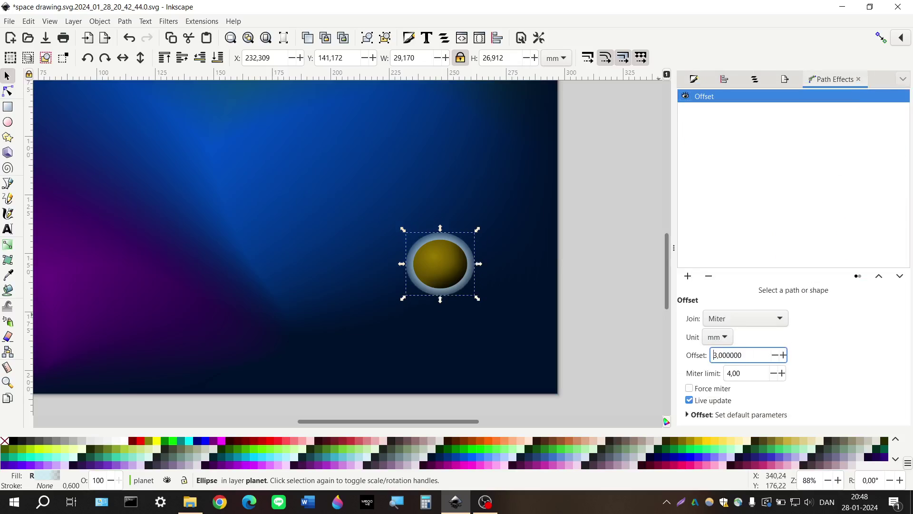
left_click(695, 81)
left_click(713, 111)
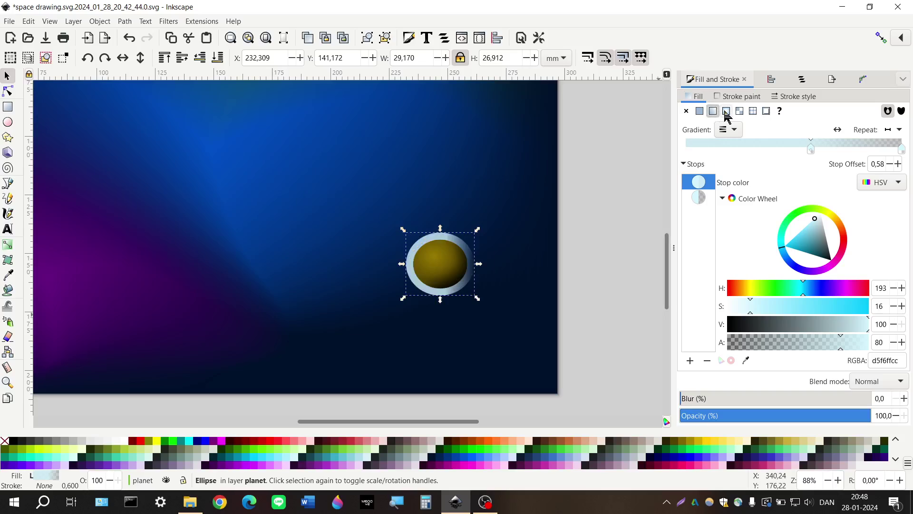
left_click(726, 112)
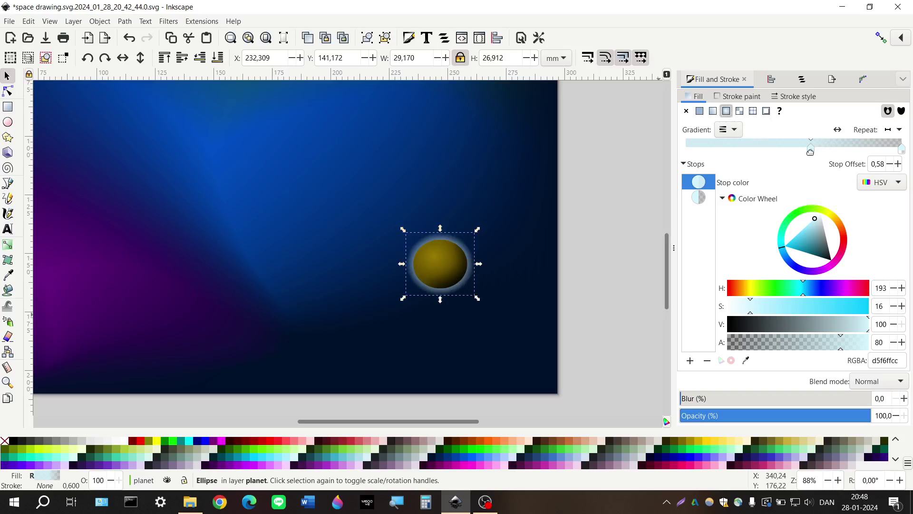
Step: Soften the glow around the planet by moving the inner gradient stop to offset 0.47
left_click_drag(811, 152, 831, 153)
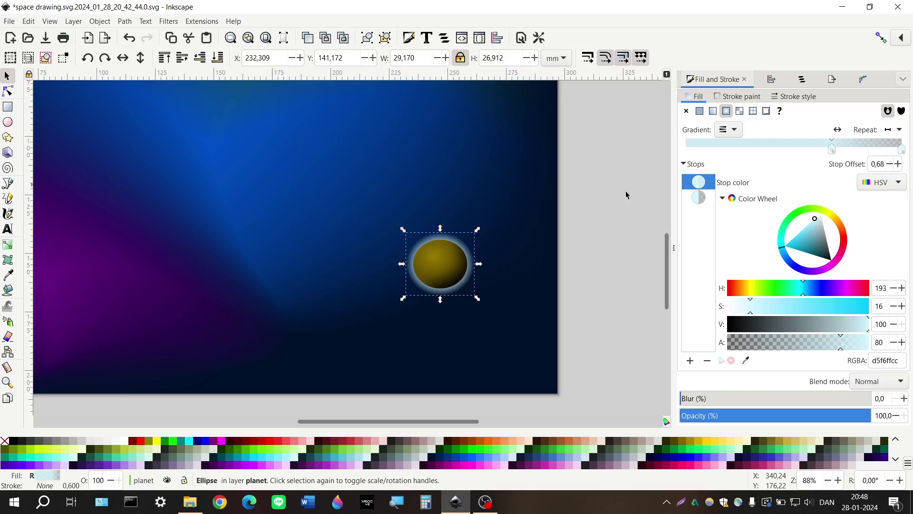
scroll(590, 281, "down", 2)
scroll(577, 295, "up", 1)
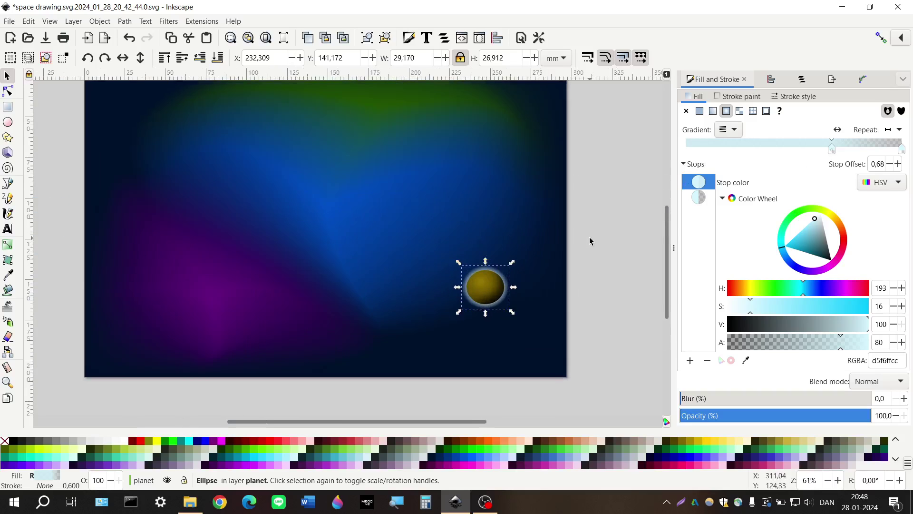
scroll(590, 240, "down", 1)
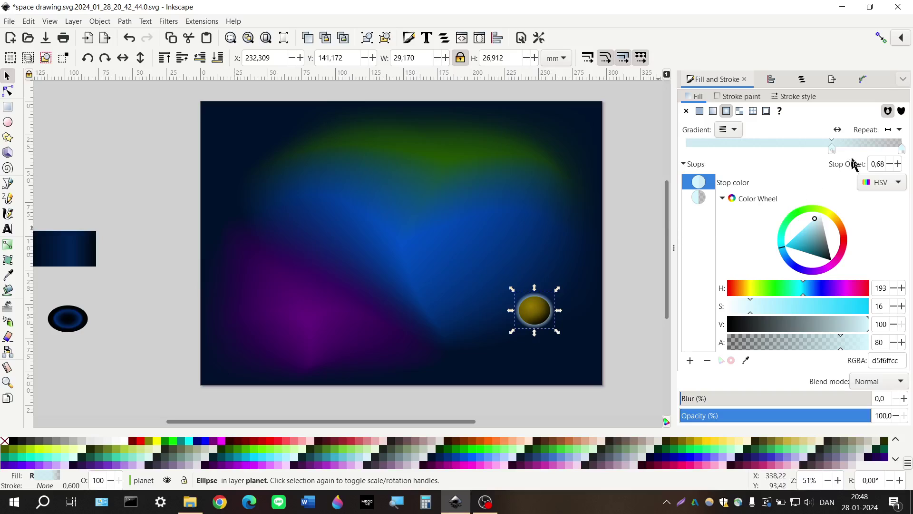
left_click_drag(832, 151, 790, 163)
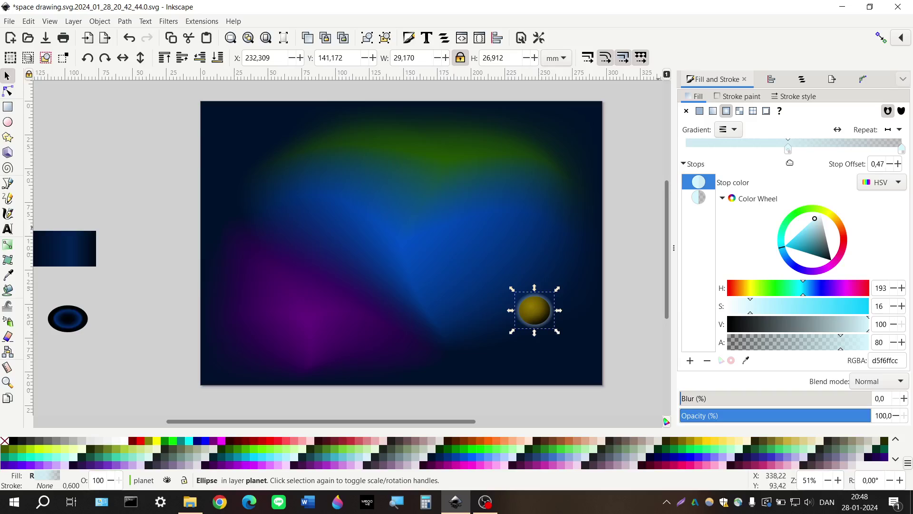
Step: Limit the object list to layers only and show the stars 2 and smoke layers, keeping stars hidden
left_click(802, 79)
scroll(476, 271, "right", 2)
left_click(589, 251)
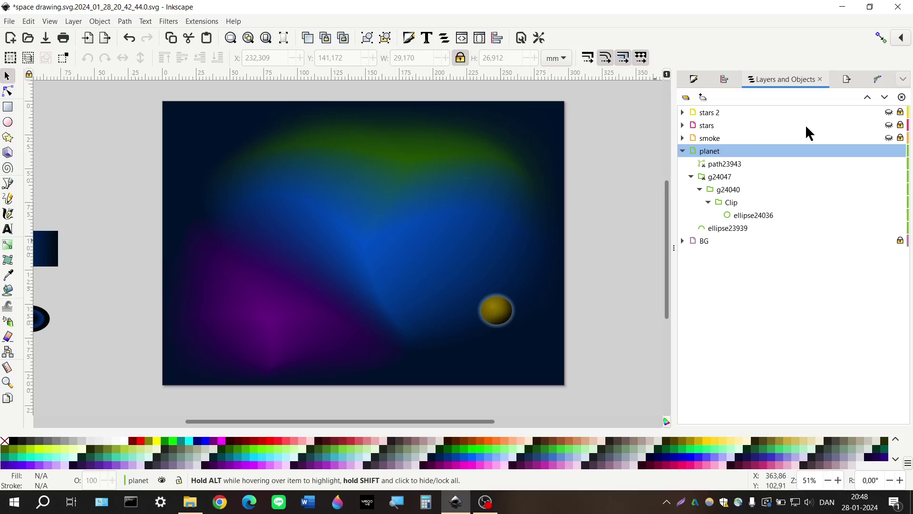
left_click(686, 97)
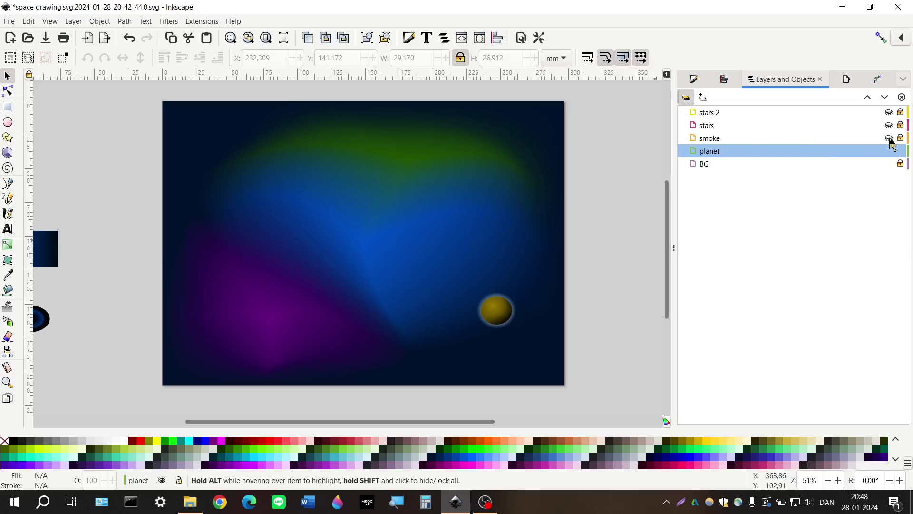
left_click(888, 126)
left_click(888, 125)
left_click(888, 112)
left_click(888, 138)
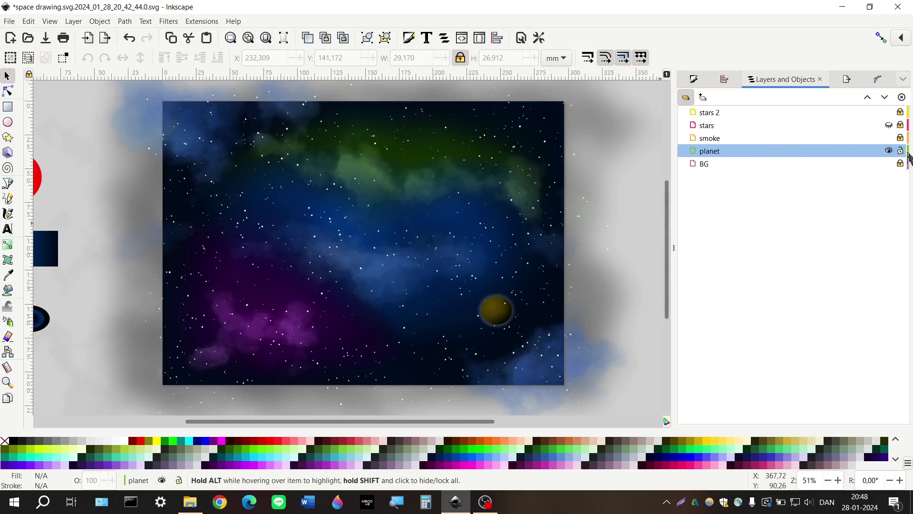
Step: Lock the planet layer and move it above stars 2 to the top of the layer stack
left_click_drag(709, 152, 696, 110)
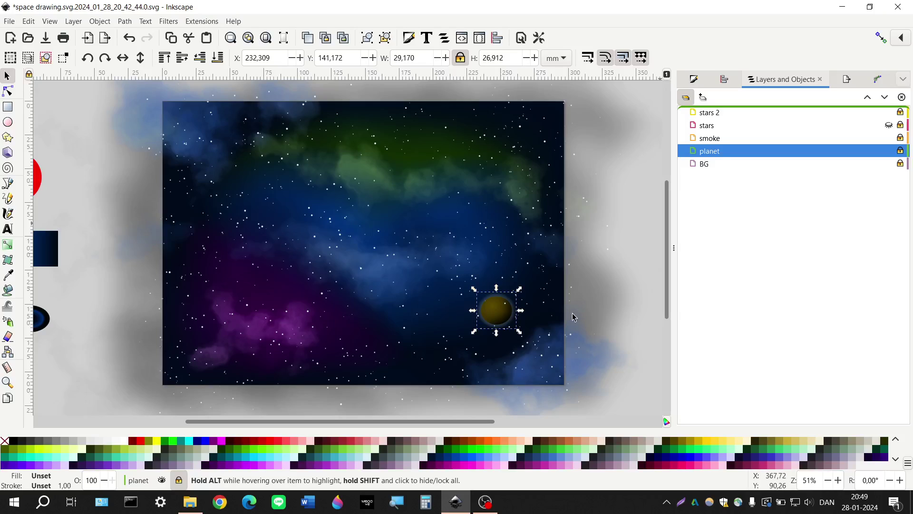
left_click(606, 288)
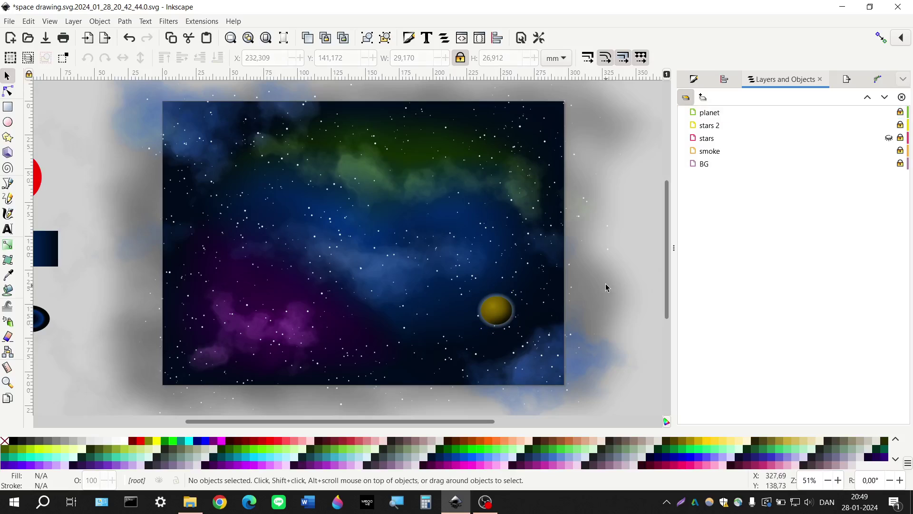